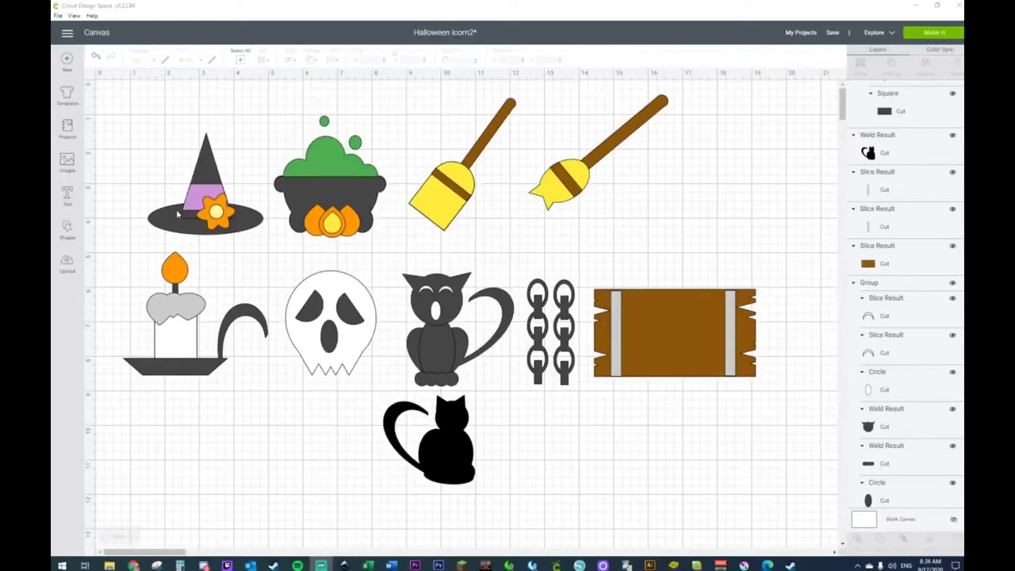
# Step: Add a circle and a triangle to the empty canvas area below the black cat and move them apart
pyautogui.scroll(-10, 180, 212)
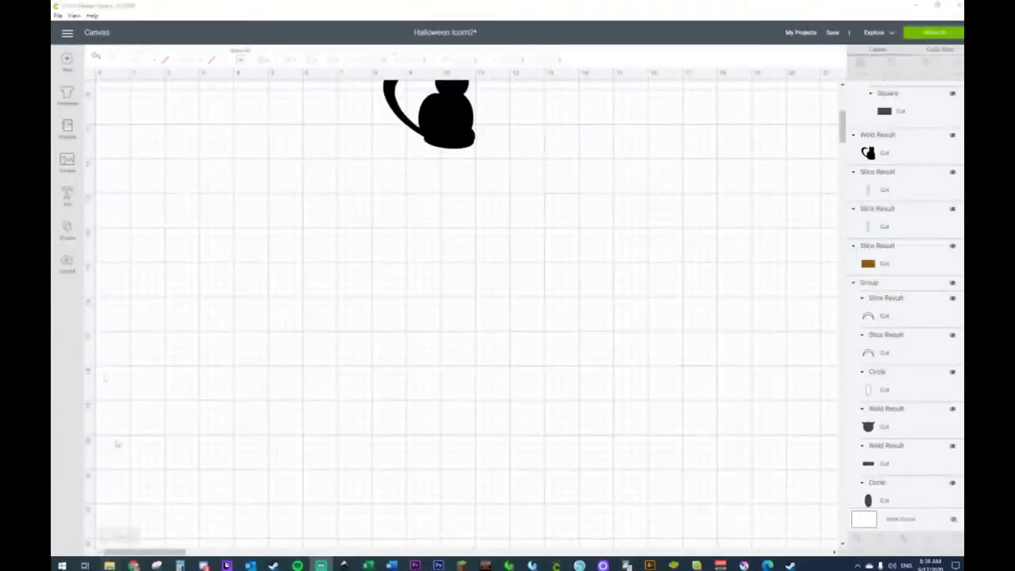
pyautogui.click(66, 228)
pyautogui.click(139, 164)
pyautogui.click(108, 198)
pyautogui.moveTo(274, 238); pyautogui.dragTo(417, 266)
pyautogui.moveTo(202, 204); pyautogui.dragTo(211, 331)
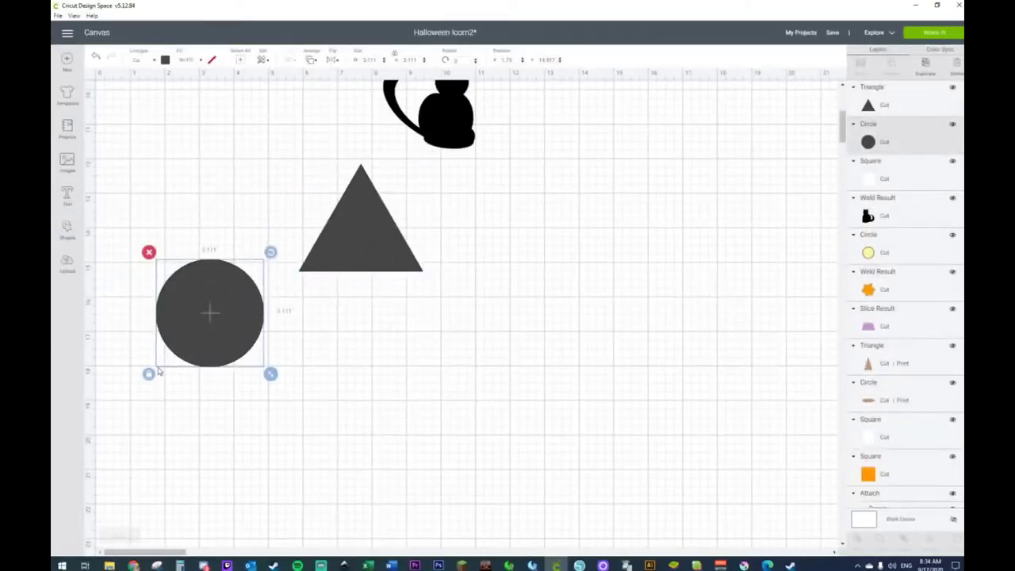
# Step: Reshape the circle without locked proportions into a flat hat brim about 4.5 by 2 inches
pyautogui.click(352, 263)
pyautogui.click(204, 320)
pyautogui.moveTo(271, 376); pyautogui.dragTo(318, 337)
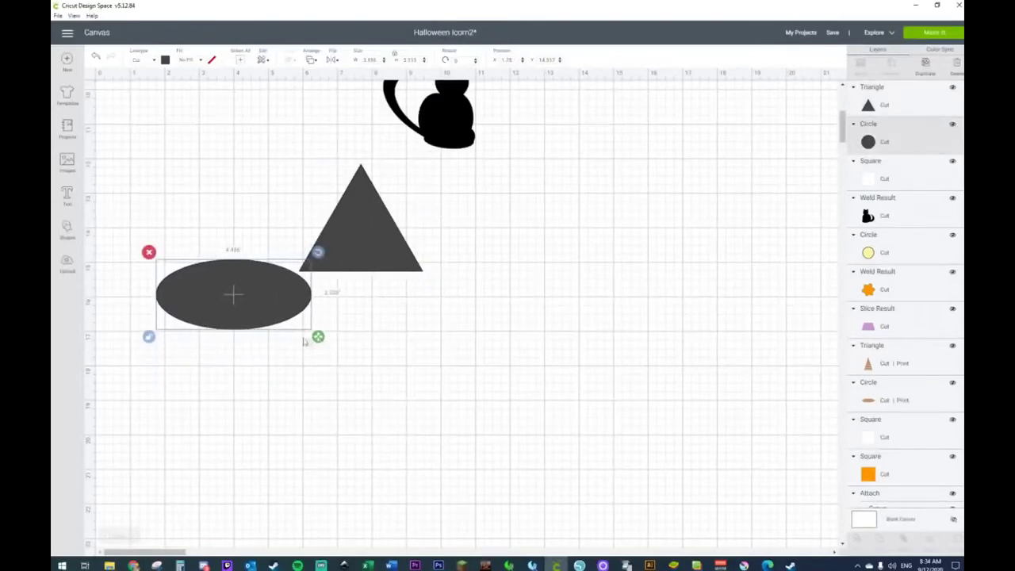
pyautogui.moveTo(226, 314); pyautogui.dragTo(230, 343)
# Step: Narrow the triangle to about 2.22 by 2.99 inches and place it centred on the brim as the hat's cone
pyautogui.click(380, 269)
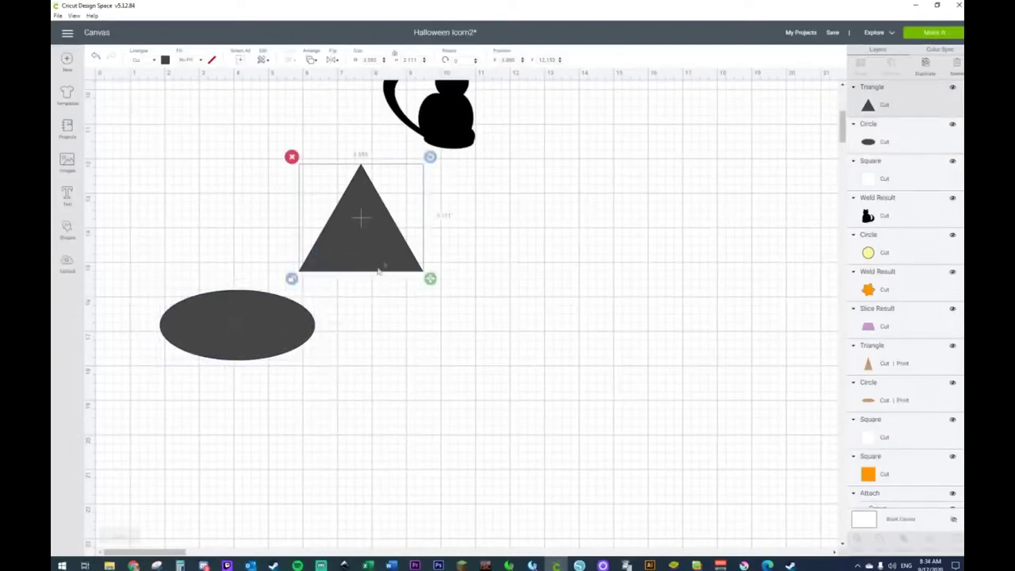
pyautogui.moveTo(431, 282); pyautogui.dragTo(255, 307)
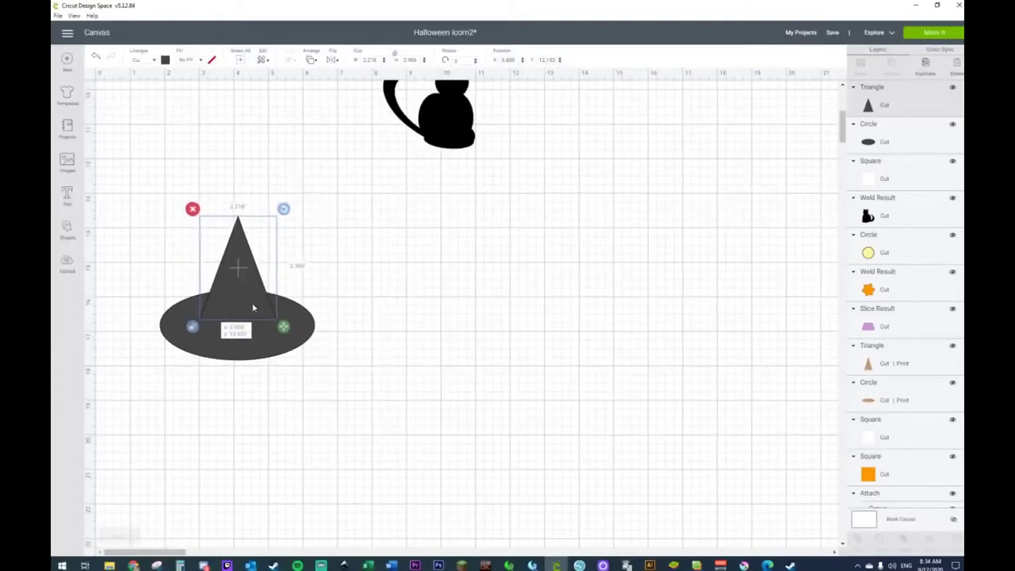
pyautogui.click(336, 320)
# Step: Reduce the height of the brim ellipse slightly so the hat brim looks flatter
pyautogui.click(232, 361)
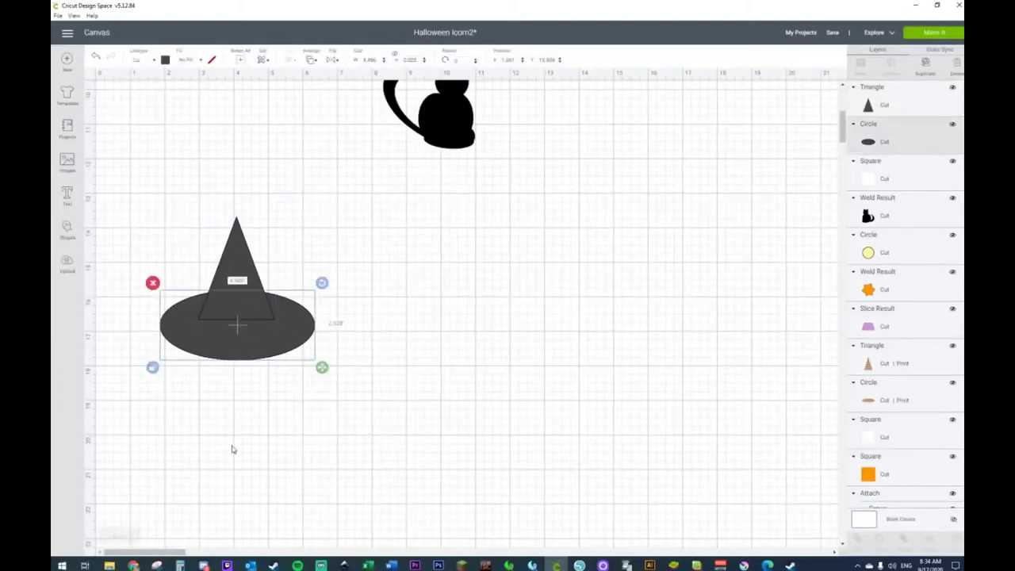
pyautogui.click(231, 372)
pyautogui.click(235, 358)
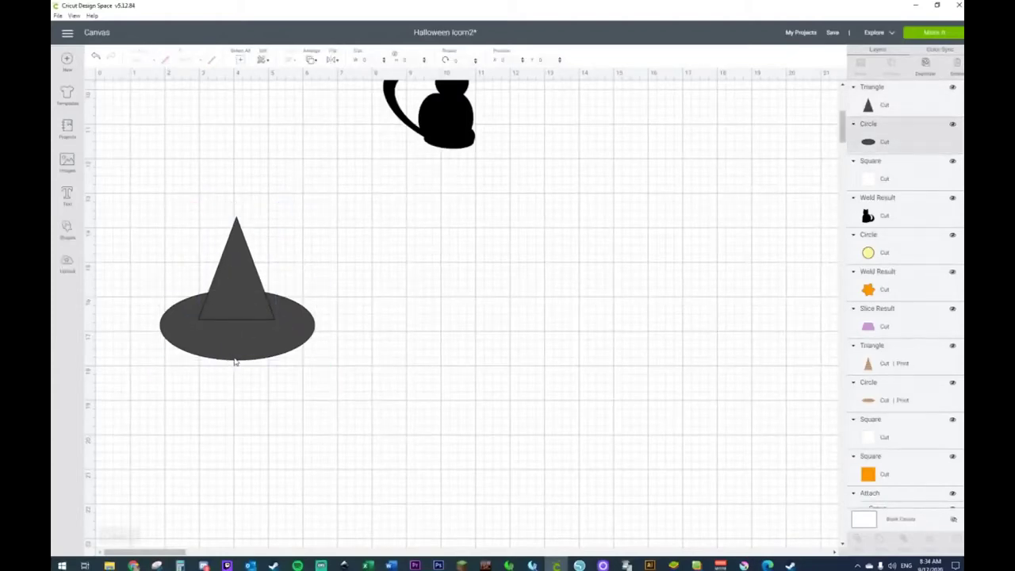
pyautogui.moveTo(323, 376); pyautogui.dragTo(325, 359)
pyautogui.click(392, 342)
# Step: Duplicate the hat's triangle and place the copy beside the hat
pyautogui.click(242, 303)
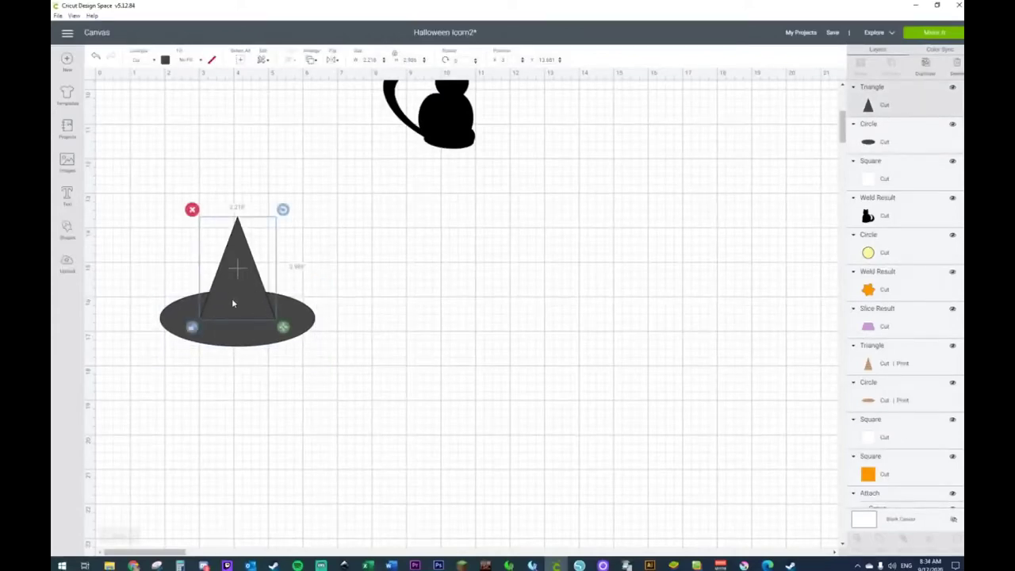
pyautogui.hotkey('ctrl', 'd')
pyautogui.moveTo(232, 304); pyautogui.dragTo(390, 302)
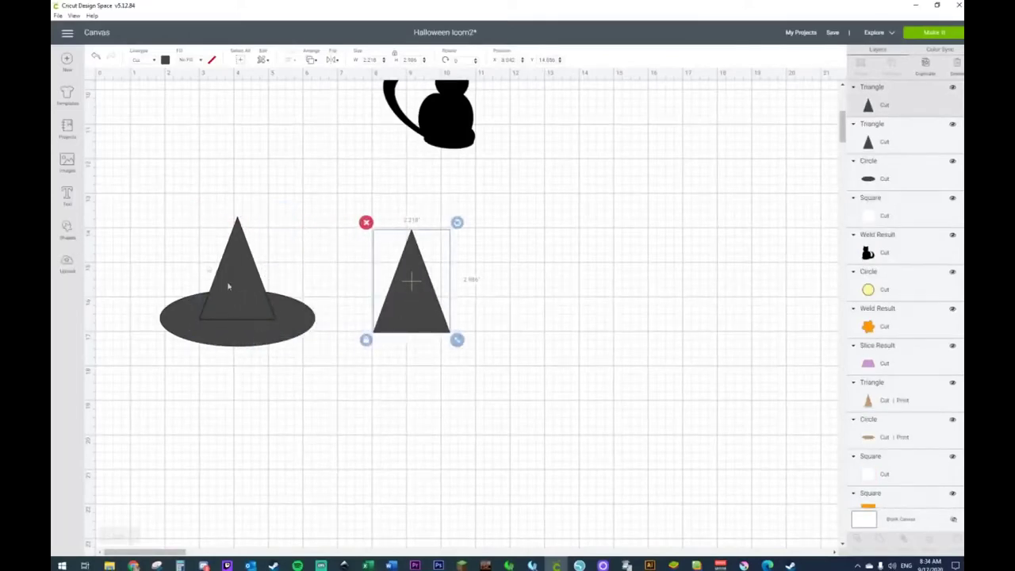
# Step: Add a square and shape it into a bar about 3.33 by 0.93 inches across the triangle copy's lower part
pyautogui.click(81, 231)
pyautogui.click(105, 170)
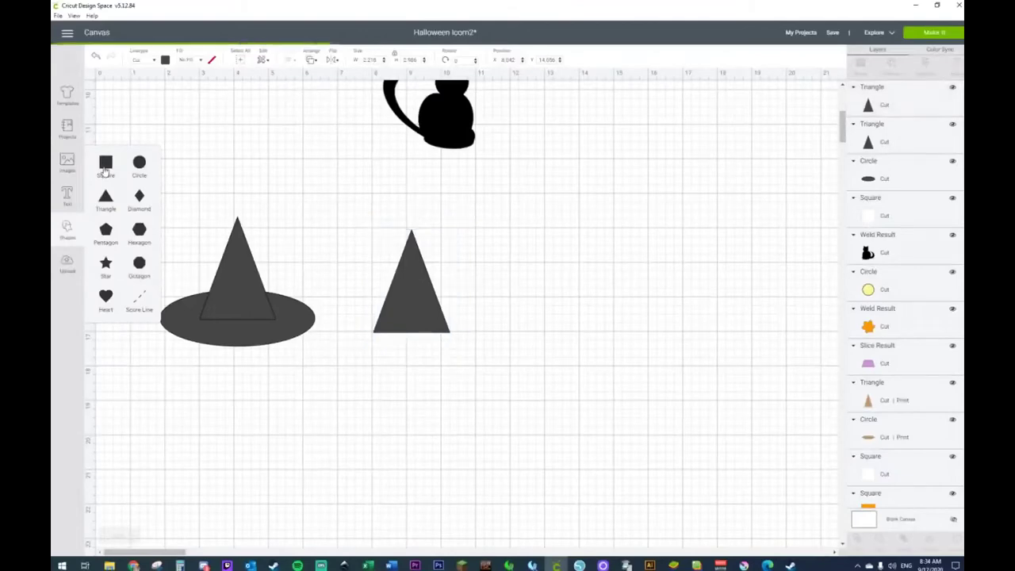
pyautogui.moveTo(196, 210); pyautogui.dragTo(373, 261)
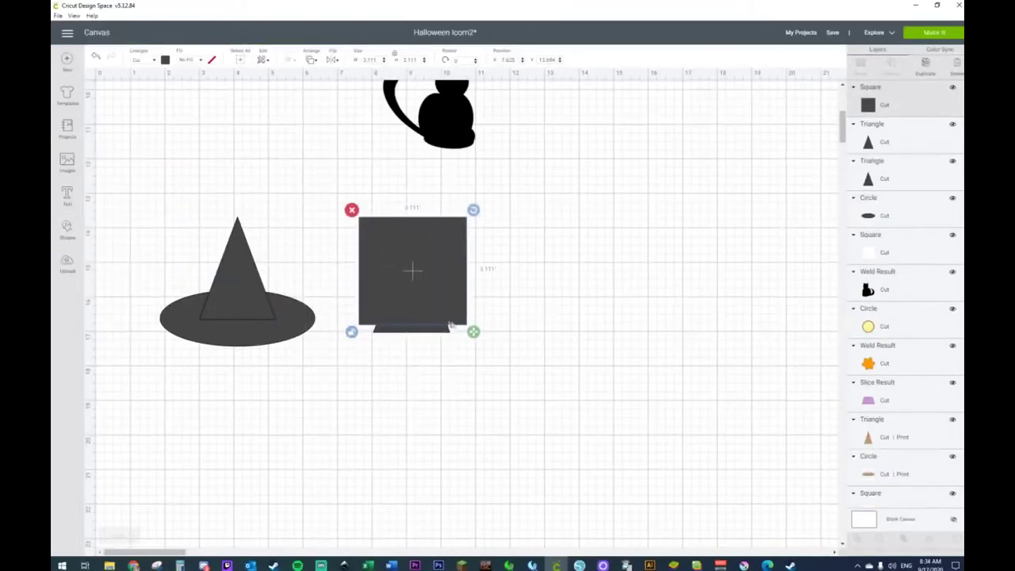
pyautogui.moveTo(470, 332)
pyautogui.mouseDown()
pyautogui.moveTo(480, 235)
pyautogui.moveTo(458, 339)
pyautogui.moveTo(454, 316)
pyautogui.moveTo(476, 332)
pyautogui.mouseUp()
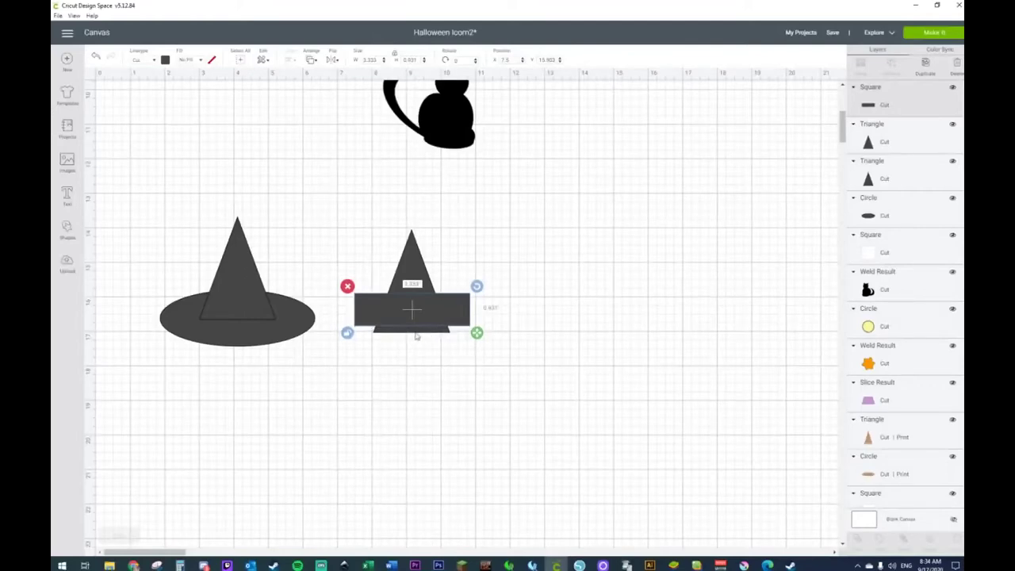
# Step: Slice the triangle copy with the overlapping bar to cut out a hatband shape
pyautogui.click(496, 240)
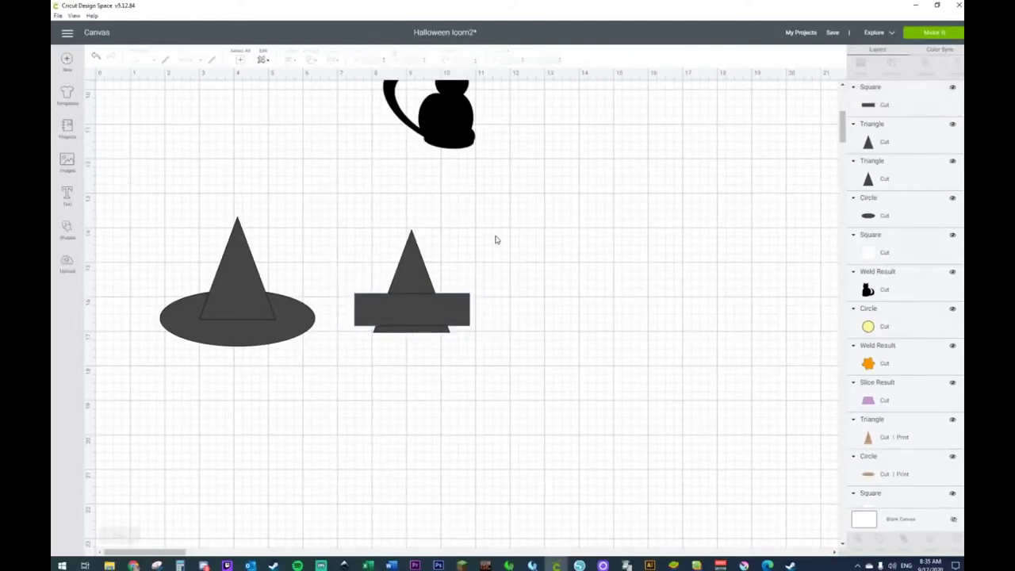
pyautogui.moveTo(483, 250); pyautogui.dragTo(423, 343)
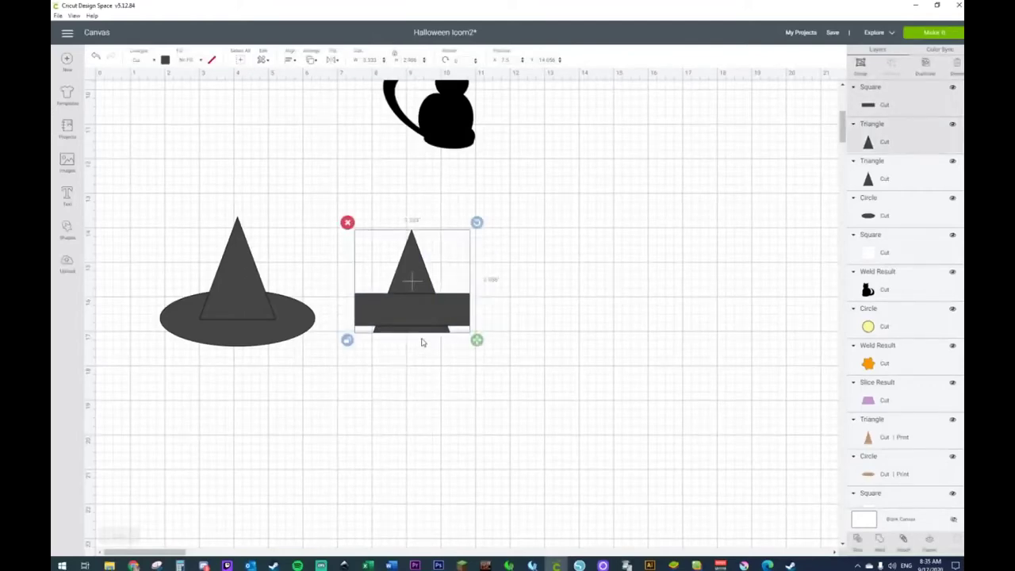
pyautogui.rightClick(420, 326)
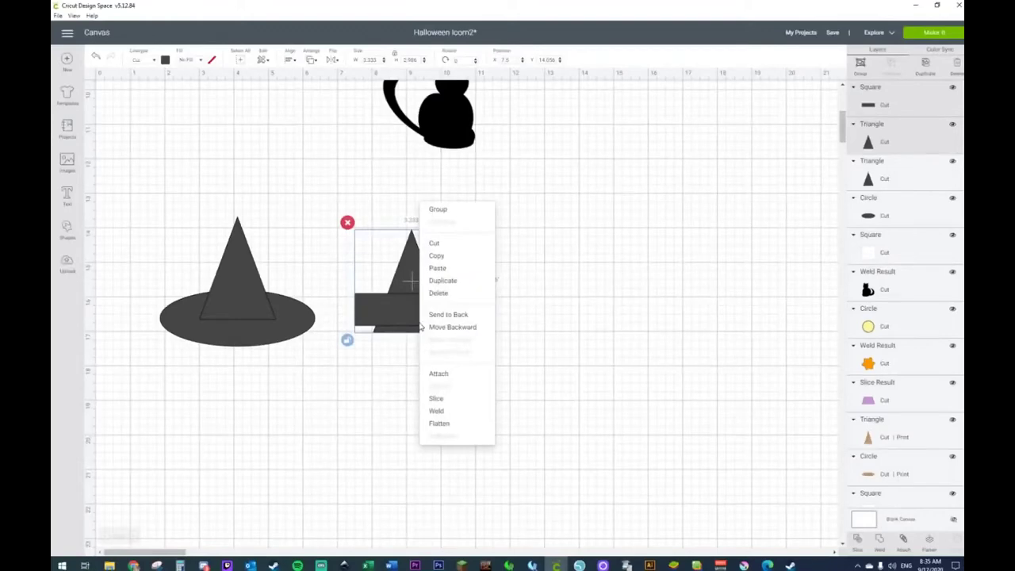
pyautogui.click(440, 400)
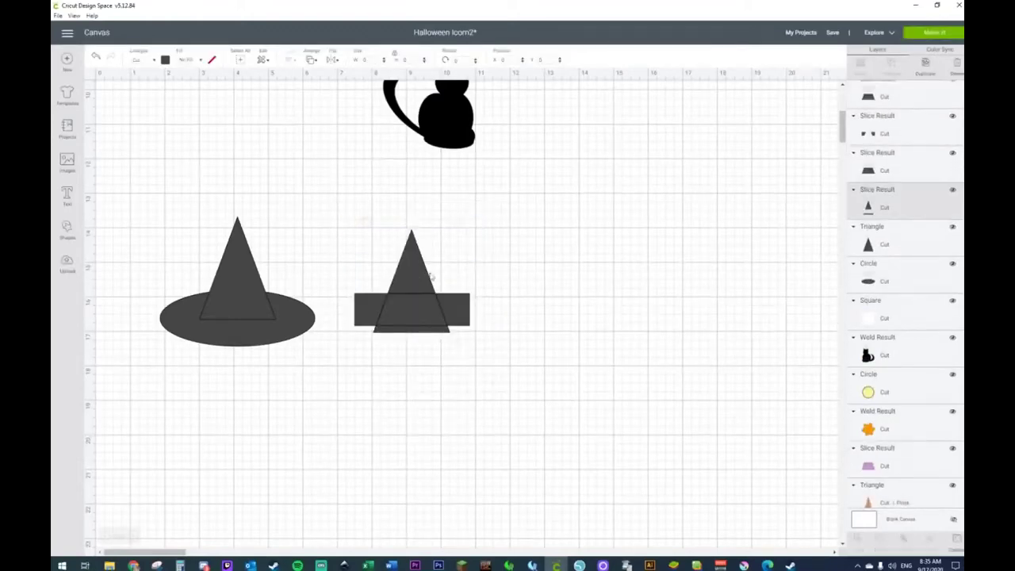
# Step: Delete the leftover slice pieces so that only one trapezoid hatband remains
pyautogui.moveTo(415, 275); pyautogui.dragTo(490, 272)
pyautogui.press('Delete')
pyautogui.click(358, 304)
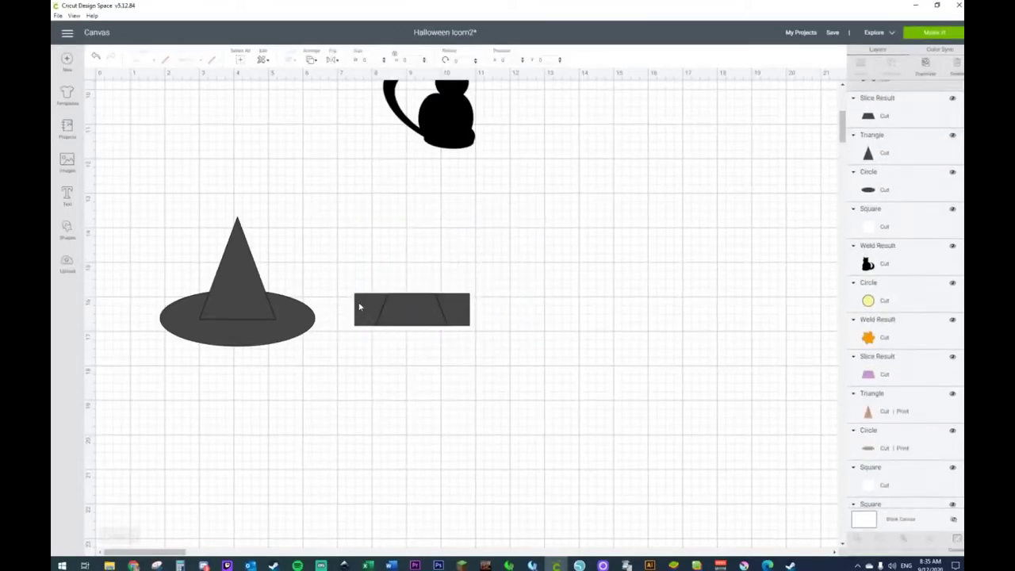
pyautogui.press('Delete')
pyautogui.click(401, 317)
pyautogui.hotkey('ctrl', 'd')
pyautogui.press('Delete')
pyautogui.click(427, 305)
# Step: Recolour the trapezoid hatband light purple and place it across the lower part of the hat's cone
pyautogui.moveTo(158, 214); pyautogui.dragTo(334, 381)
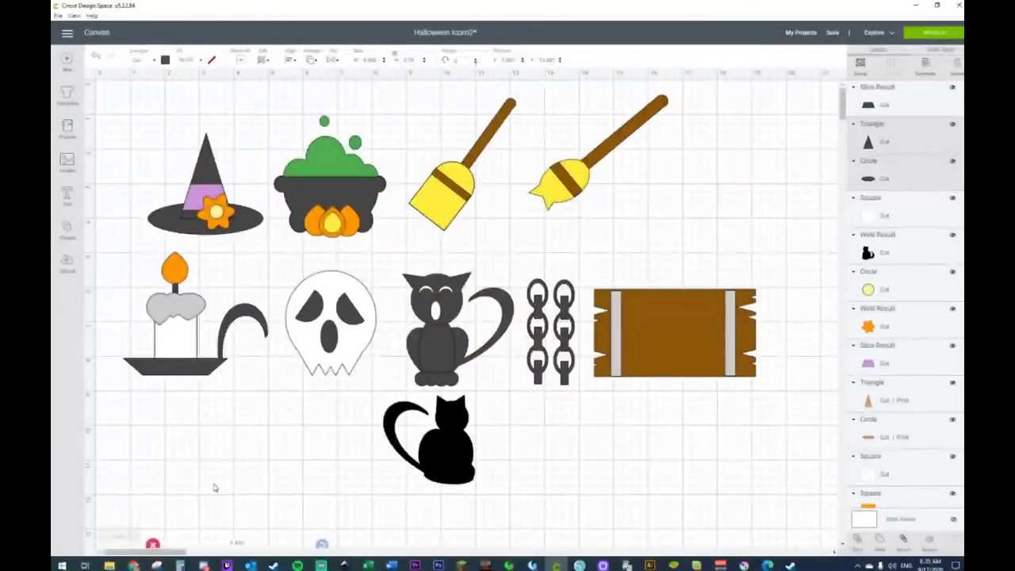
pyautogui.scroll(-5, 213, 488)
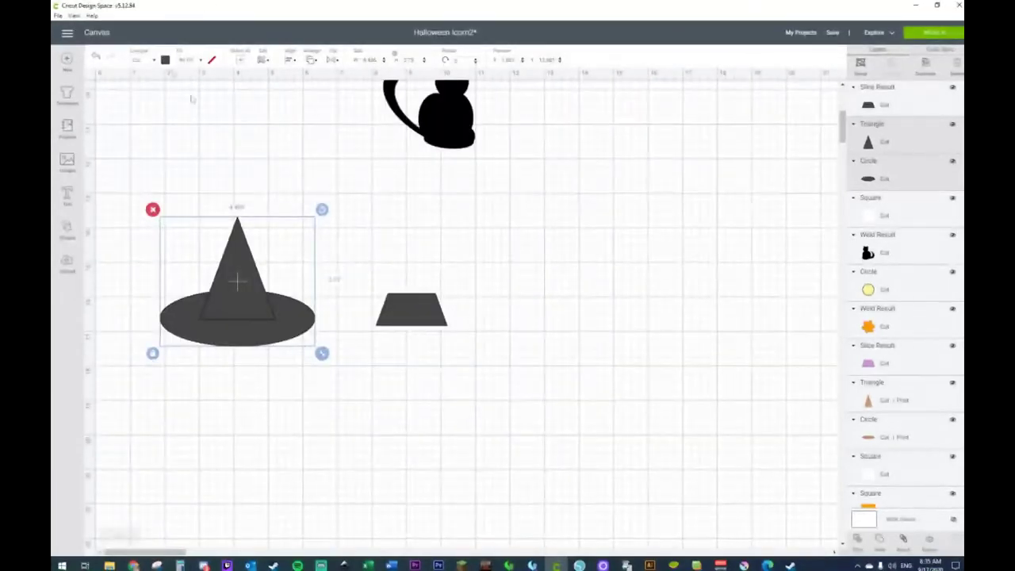
pyautogui.click(408, 295)
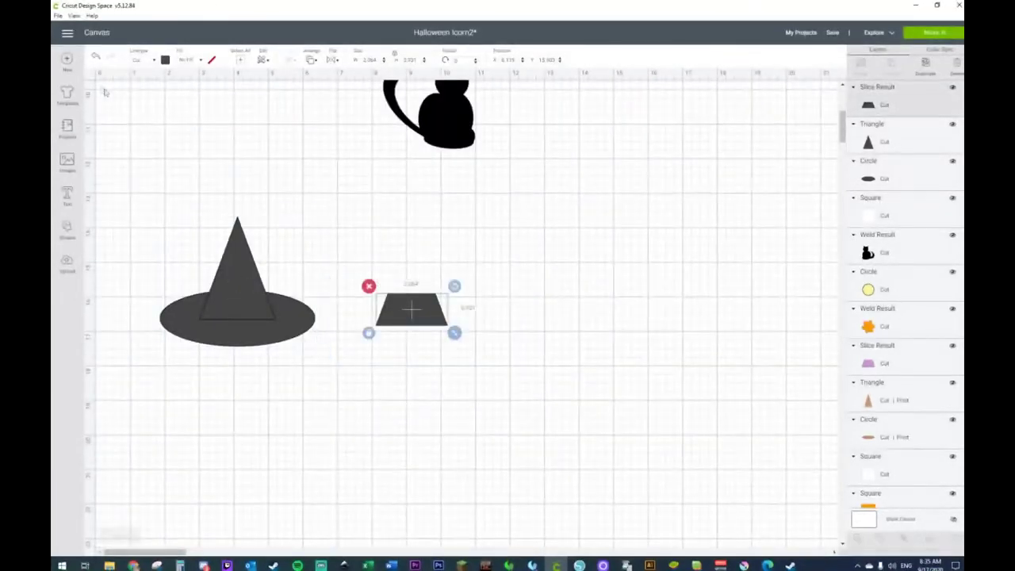
pyautogui.click(165, 60)
pyautogui.click(225, 94)
pyautogui.moveTo(414, 312); pyautogui.dragTo(242, 300)
pyautogui.click(447, 272)
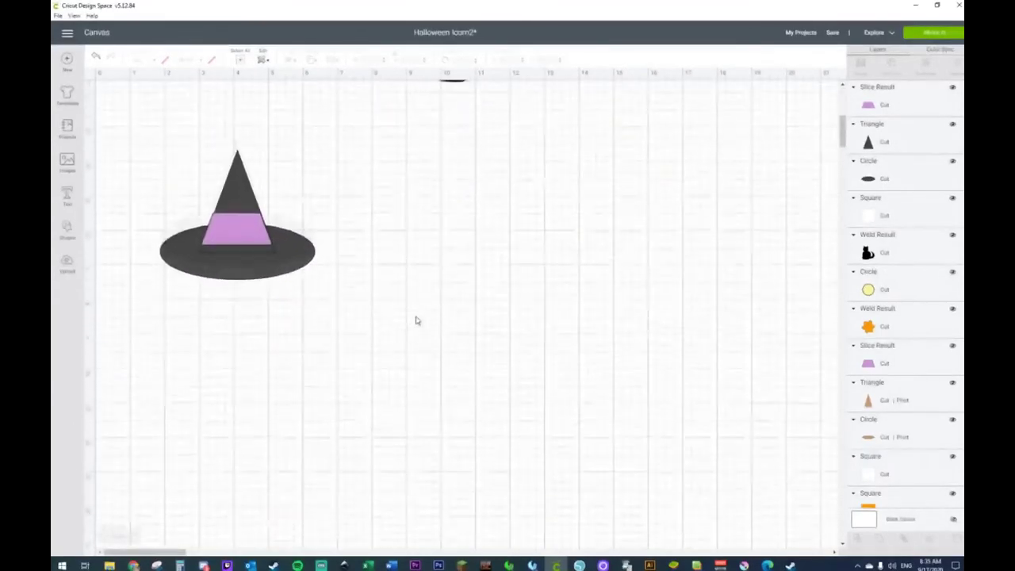
# Step: Add a circle beside the hat and reshape it into a narrow upright petal about 0.78 by 1.78 inches
pyautogui.scroll(-1, 416, 321)
pyautogui.click(67, 230)
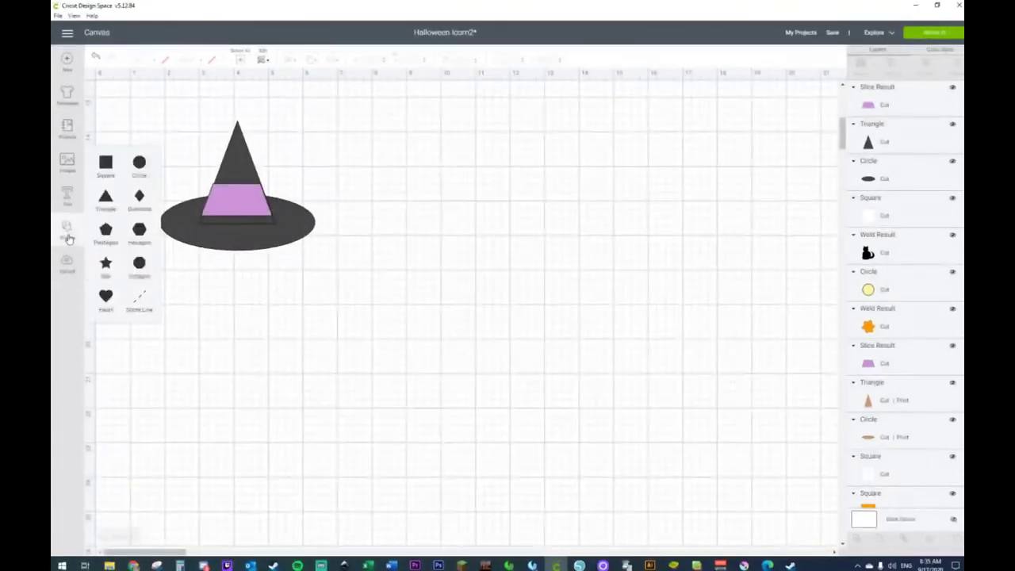
pyautogui.click(145, 164)
pyautogui.moveTo(197, 174); pyautogui.dragTo(497, 180)
pyautogui.click(408, 242)
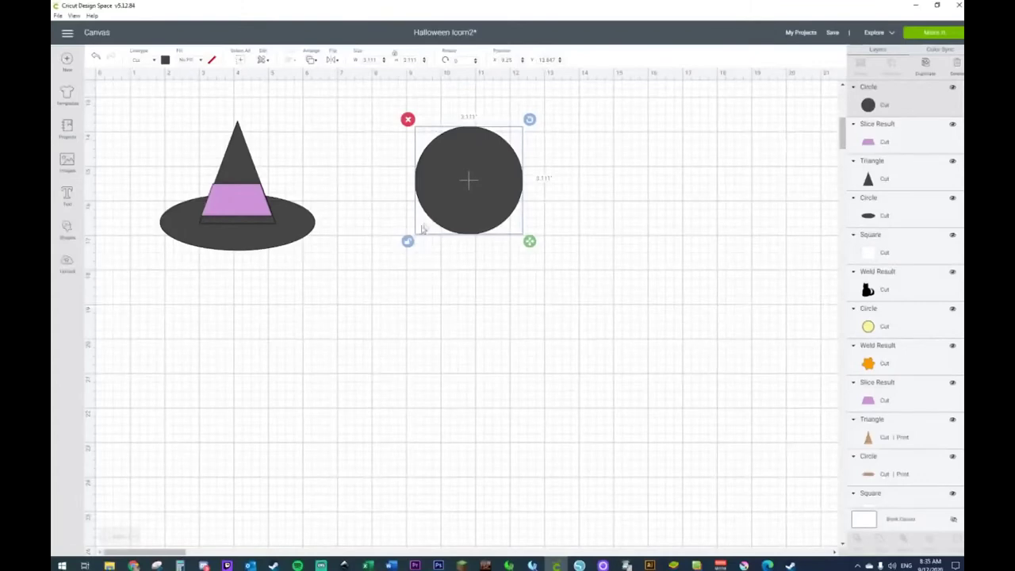
pyautogui.moveTo(532, 243); pyautogui.dragTo(451, 199)
# Step: Duplicate the petal ellipse three times and align all four ellipses on a common centre
pyautogui.hotkey('ctrl', 'd')
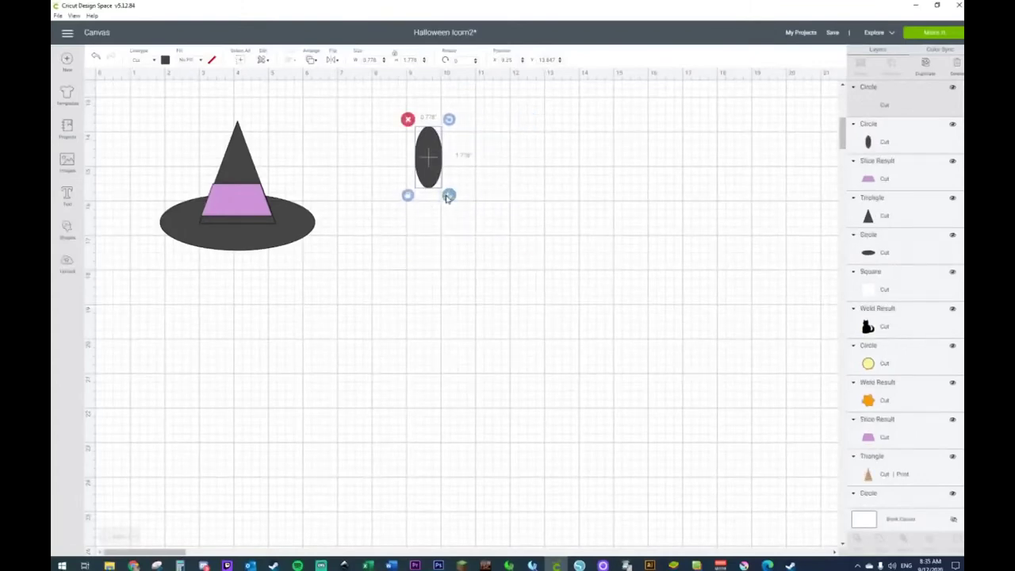
pyautogui.hotkey('ctrl', 'd')
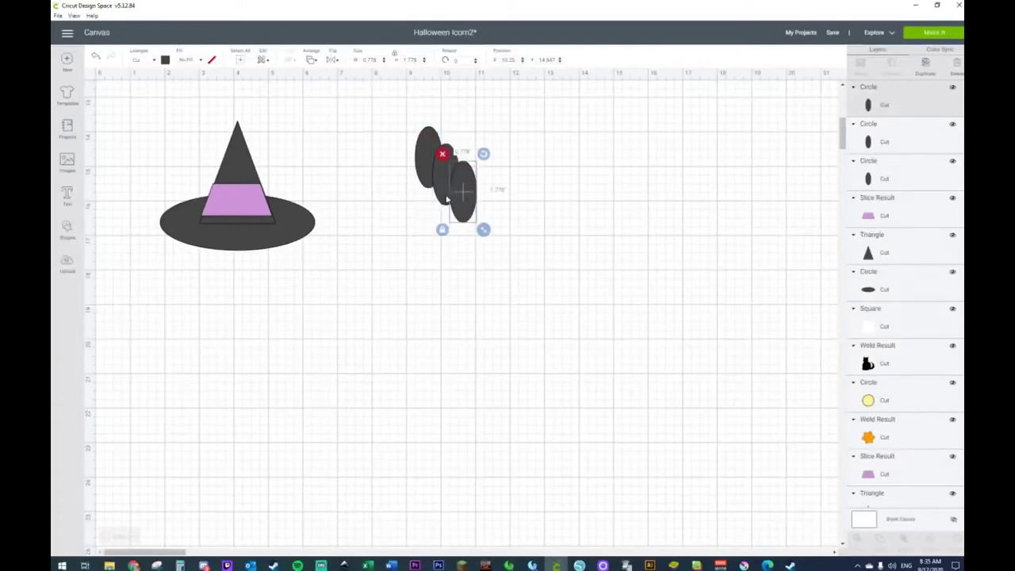
pyautogui.hotkey('ctrl', 'd')
pyautogui.moveTo(390, 113); pyautogui.dragTo(542, 324)
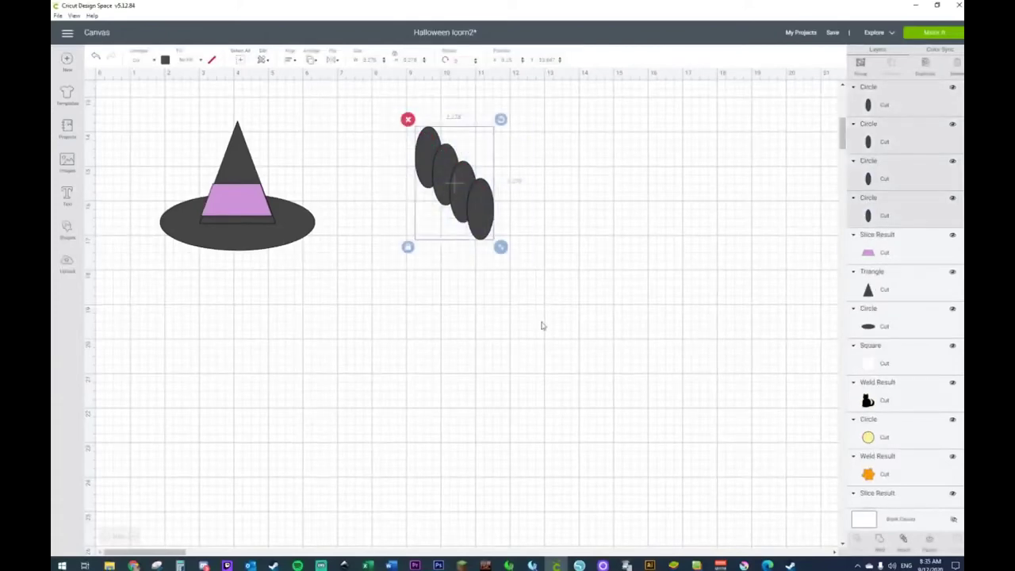
pyautogui.click(332, 62)
pyautogui.click(287, 61)
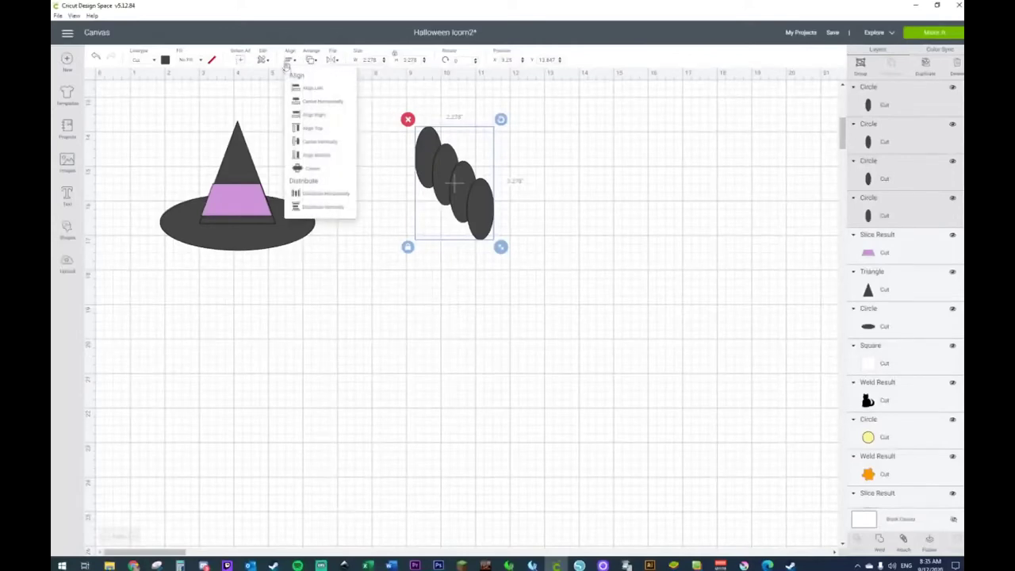
pyautogui.click(300, 171)
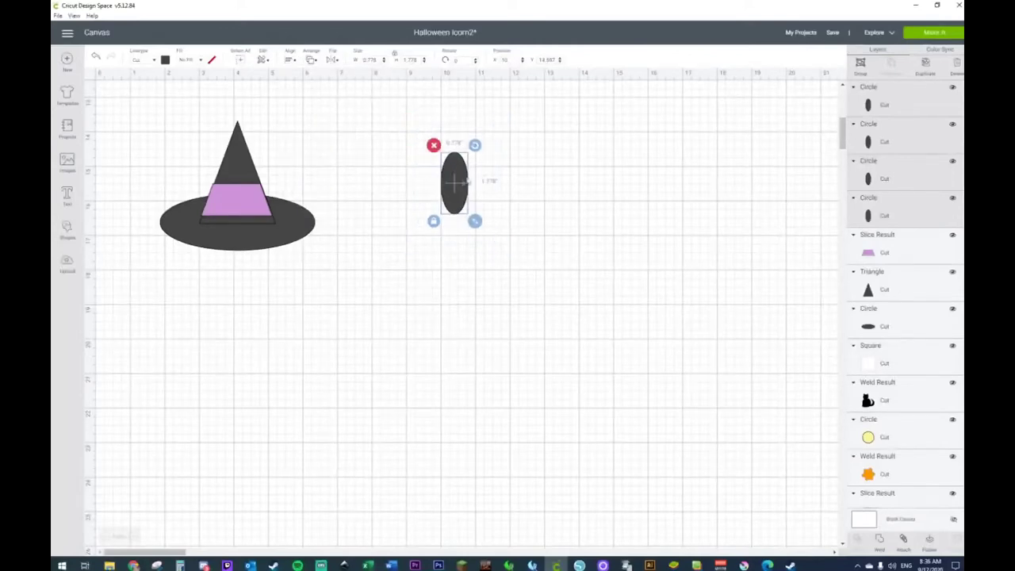
# Step: Recolour all four stacked petal ellipses orange
pyautogui.click(598, 159)
pyautogui.moveTo(393, 129); pyautogui.dragTo(564, 292)
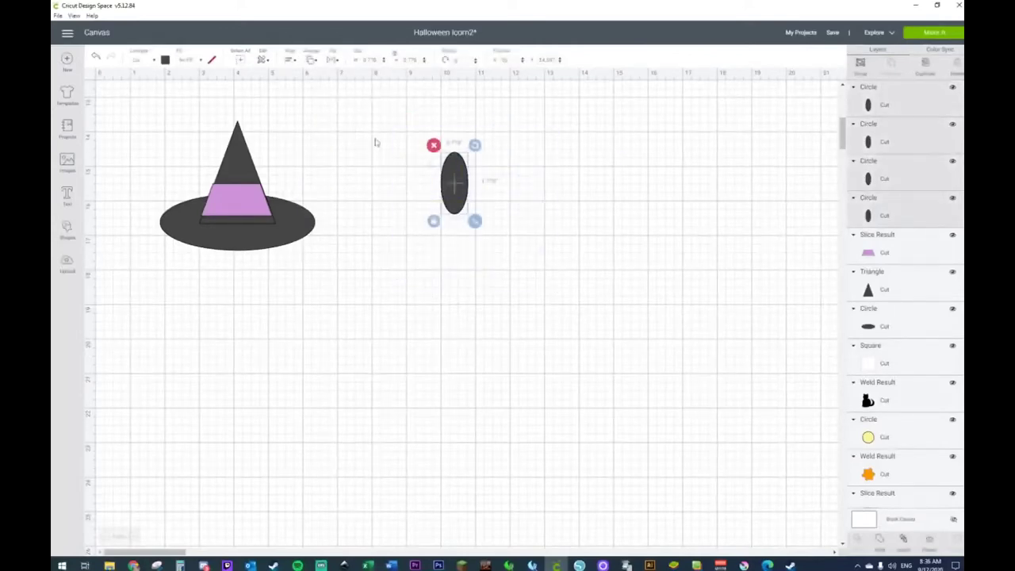
pyautogui.click(165, 60)
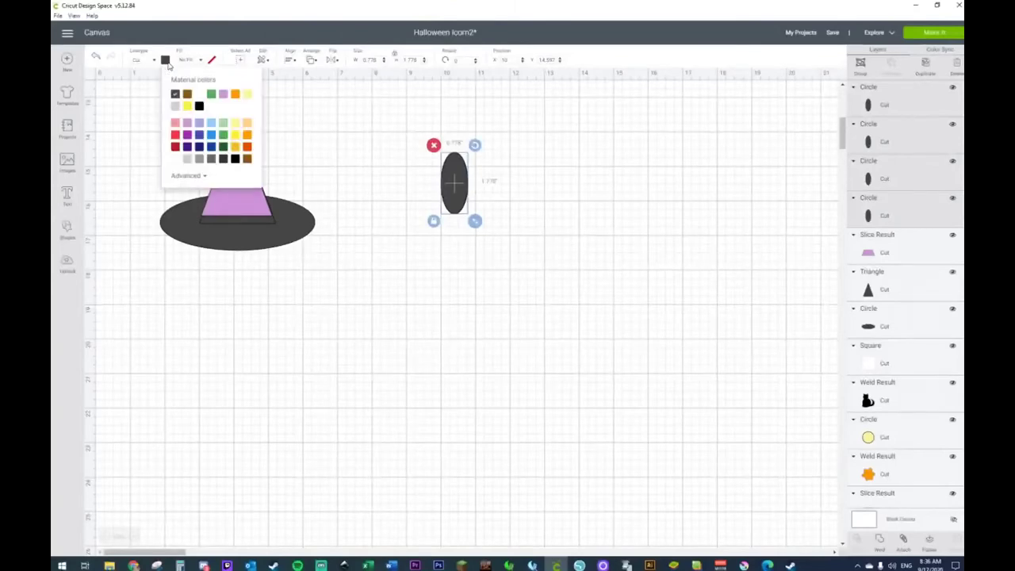
pyautogui.click(247, 136)
pyautogui.click(421, 199)
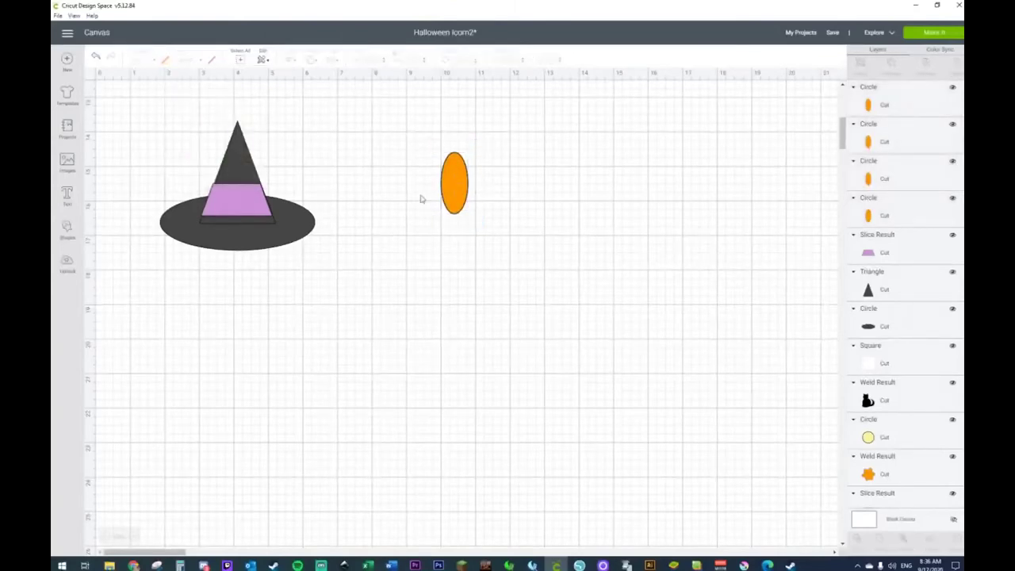
# Step: Rotate three of the four orange ellipses to different angles so they fan out into flower petals
pyautogui.click(464, 187)
pyautogui.moveTo(475, 148); pyautogui.dragTo(491, 163)
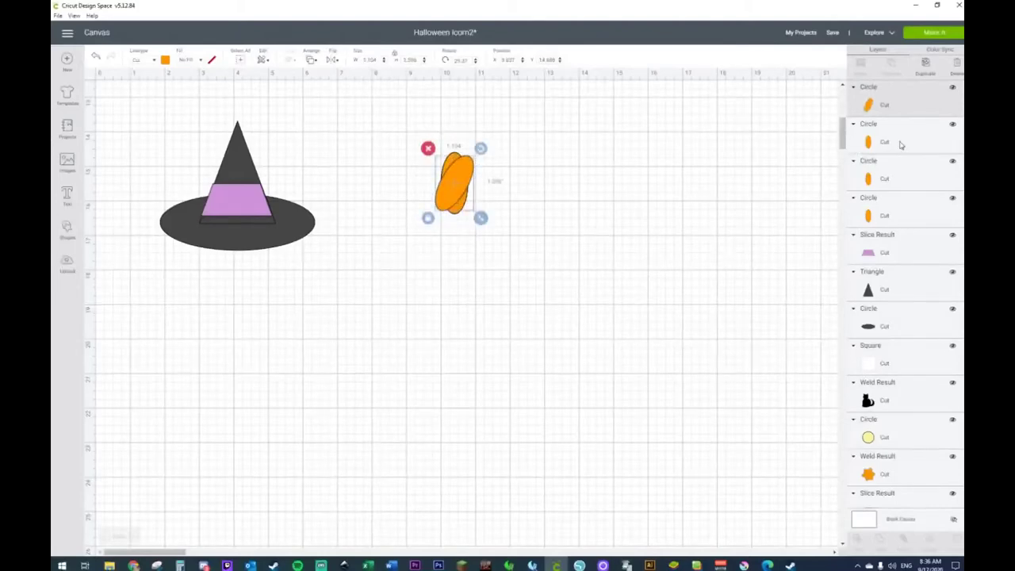
pyautogui.moveTo(475, 145); pyautogui.dragTo(495, 196)
pyautogui.click(453, 183)
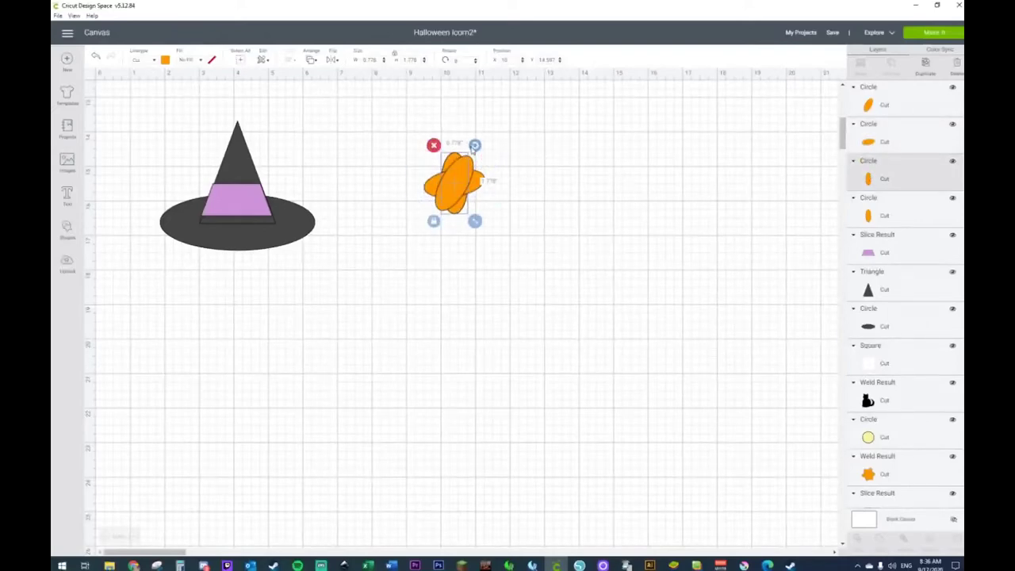
pyautogui.moveTo(475, 145); pyautogui.dragTo(490, 255)
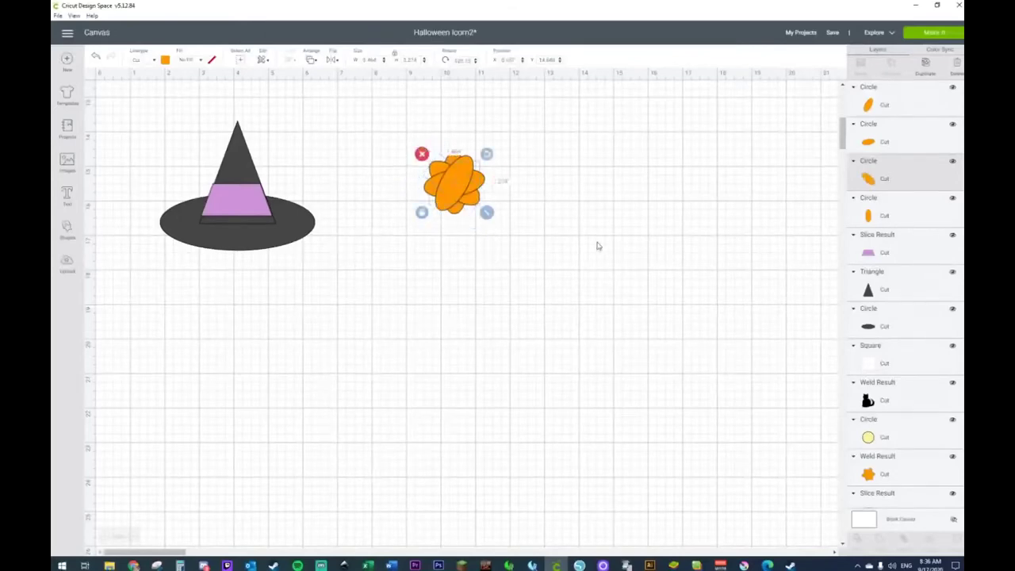
# Step: Weld the four fanned orange ellipses into a single flower shape
pyautogui.moveTo(403, 126); pyautogui.dragTo(523, 252)
pyautogui.rightClick(463, 180)
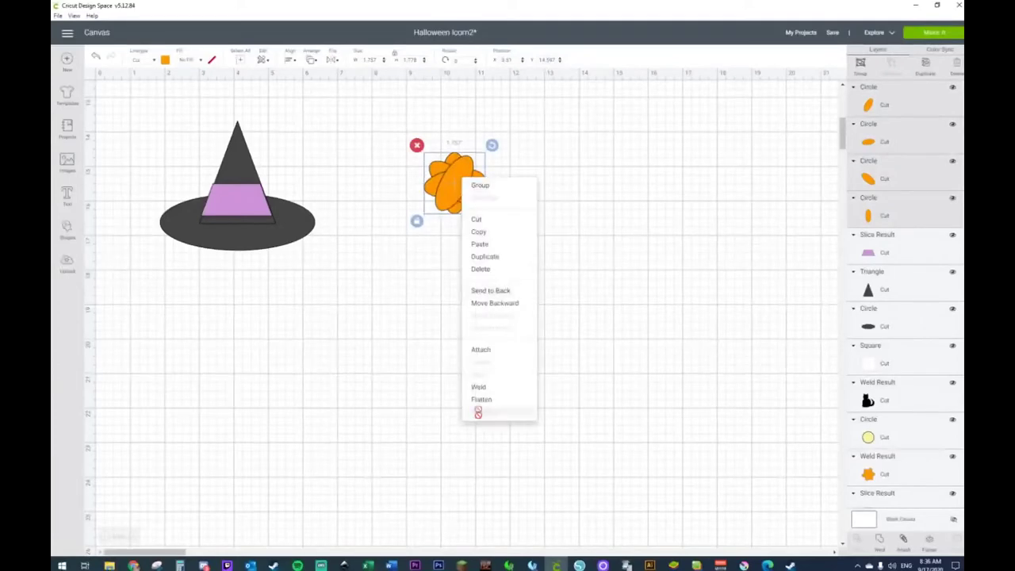
pyautogui.click(478, 386)
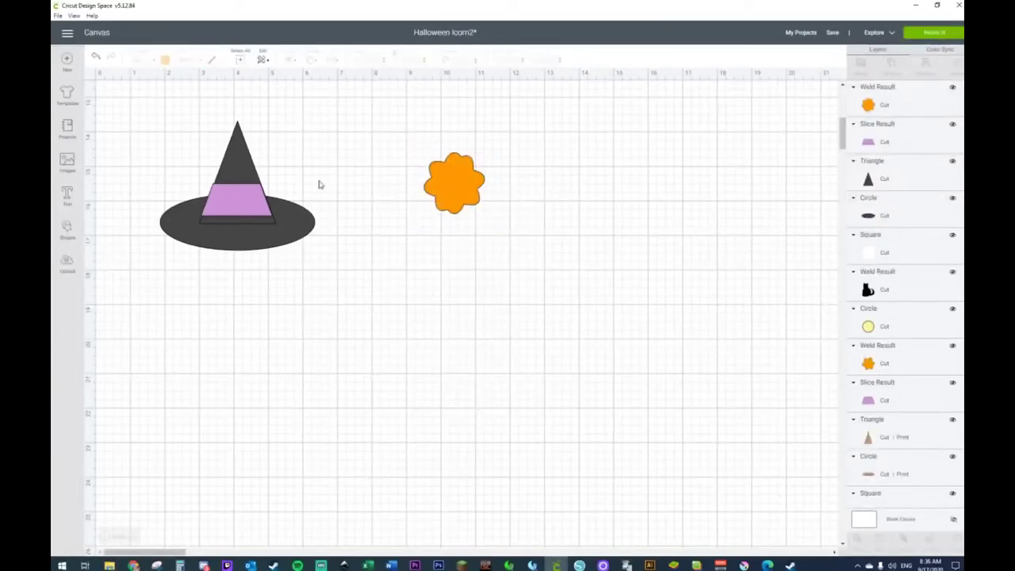
# Step: Add a circle beside the orange flower and shrink it to about 0.71 inches across
pyautogui.scroll(-3, 447, 199)
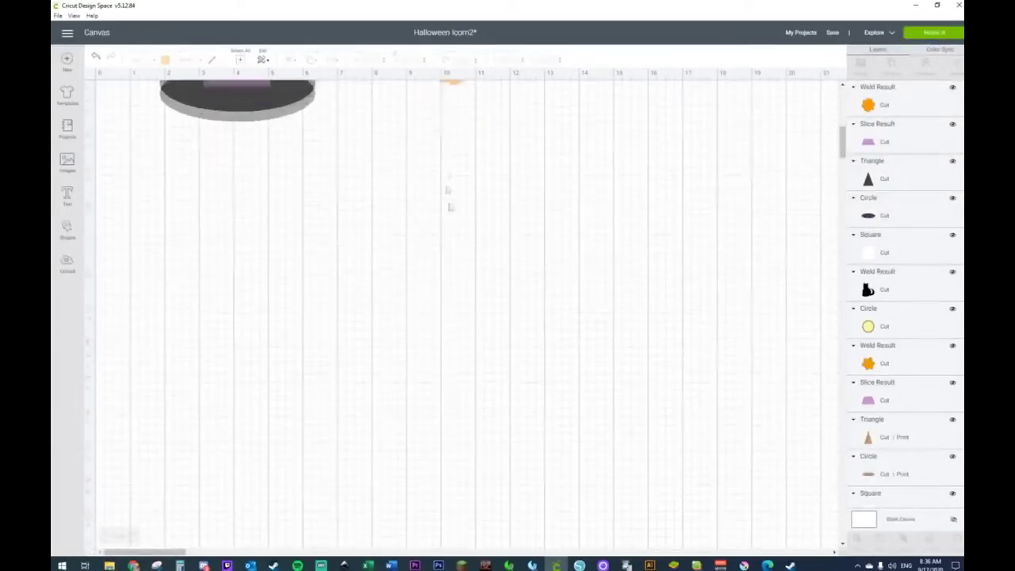
pyautogui.scroll(4, 453, 219)
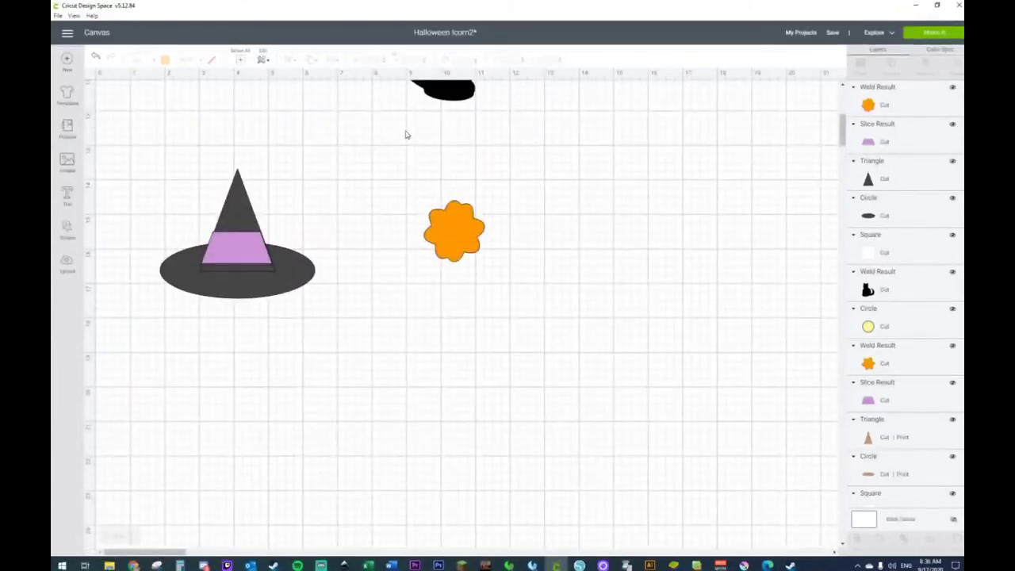
pyautogui.scroll(-3, 433, 221)
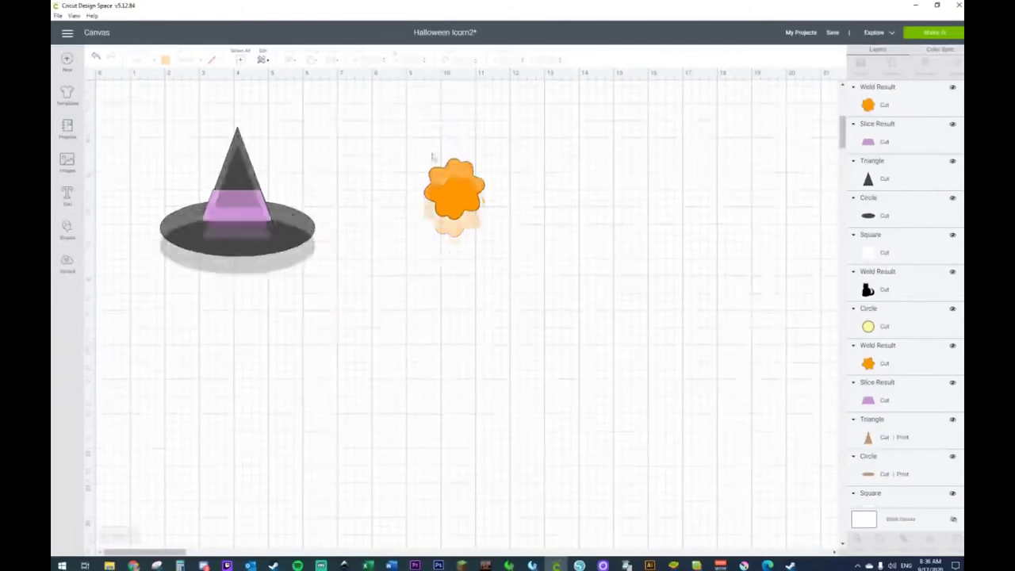
pyautogui.scroll(3, 476, 204)
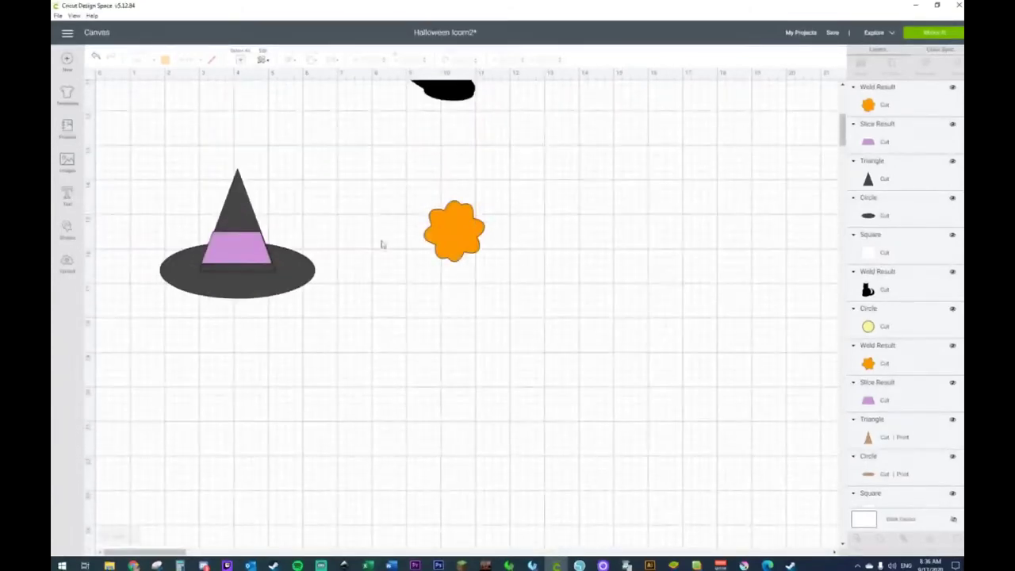
pyautogui.scroll(-2, 381, 245)
pyautogui.click(68, 229)
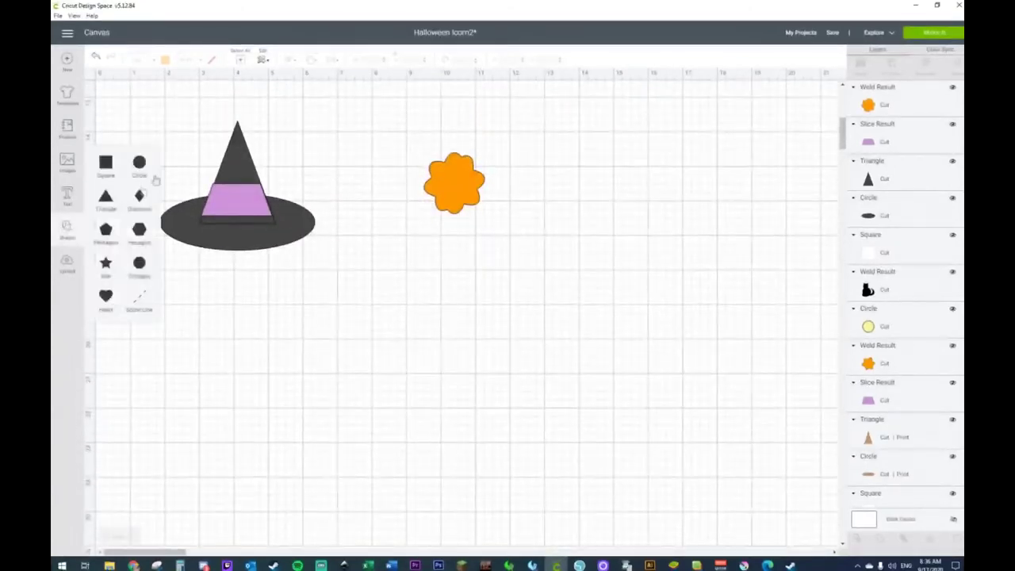
pyautogui.click(142, 167)
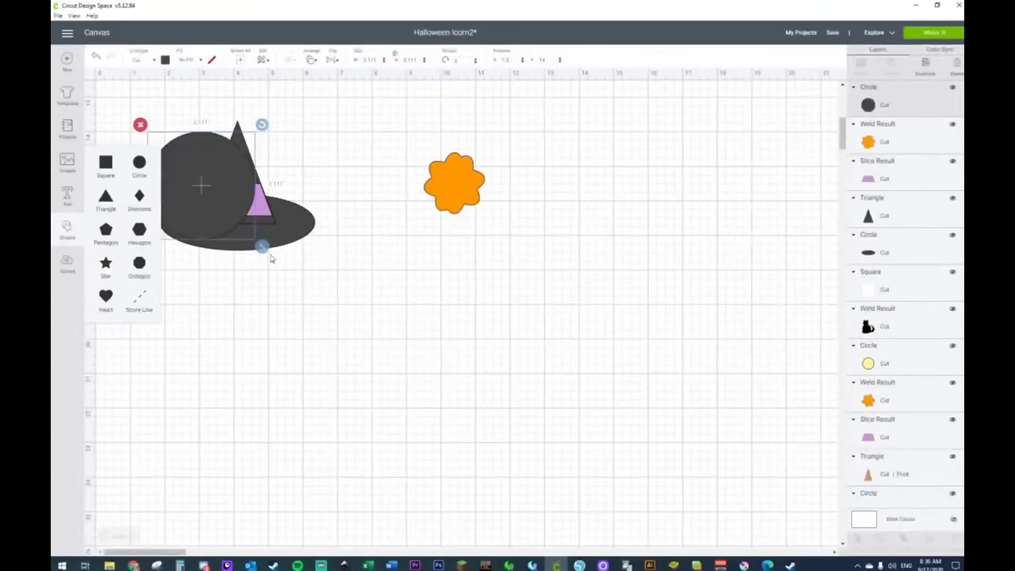
pyautogui.moveTo(234, 208); pyautogui.dragTo(508, 173)
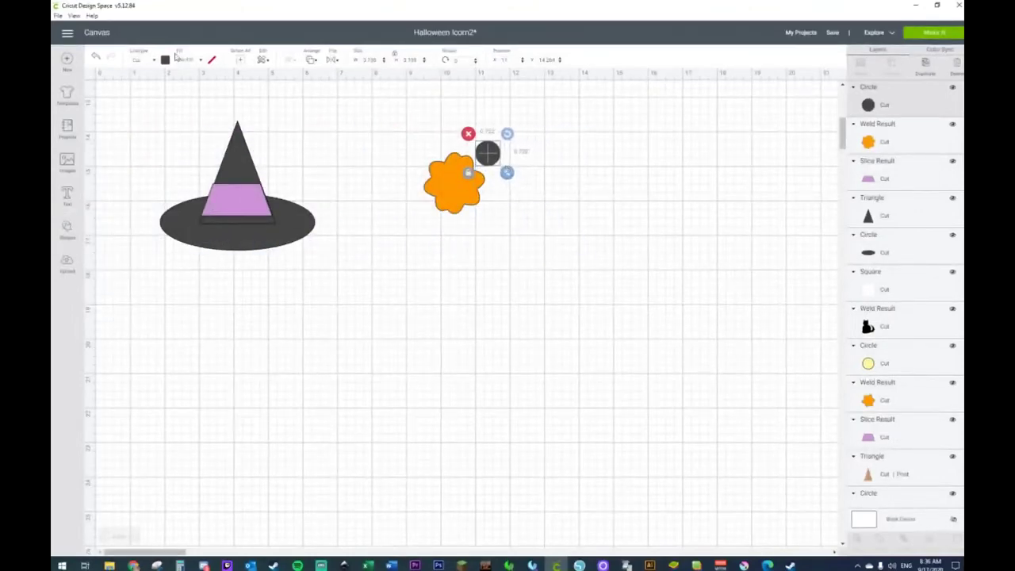
# Step: Recolour the small circle white and place it at the centre of the orange flower
pyautogui.click(165, 59)
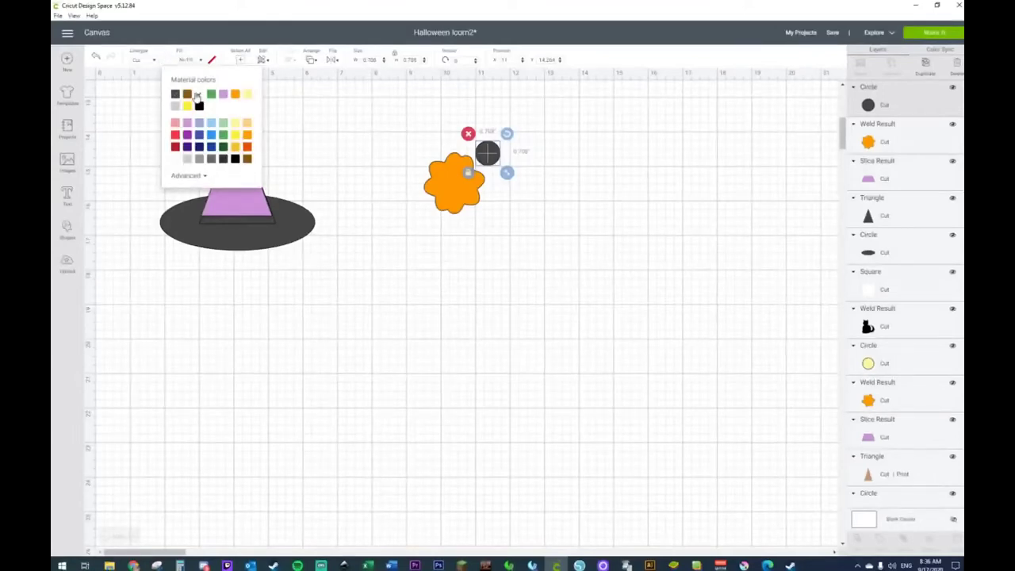
pyautogui.click(198, 94)
pyautogui.click(513, 252)
pyautogui.moveTo(487, 152); pyautogui.dragTo(463, 188)
# Step: Group the white circle with the flower, shrink the group to about 1.14 inches wide and place it at the hatband's lower left corner
pyautogui.moveTo(410, 143); pyautogui.dragTo(506, 242)
pyautogui.rightClick(467, 203)
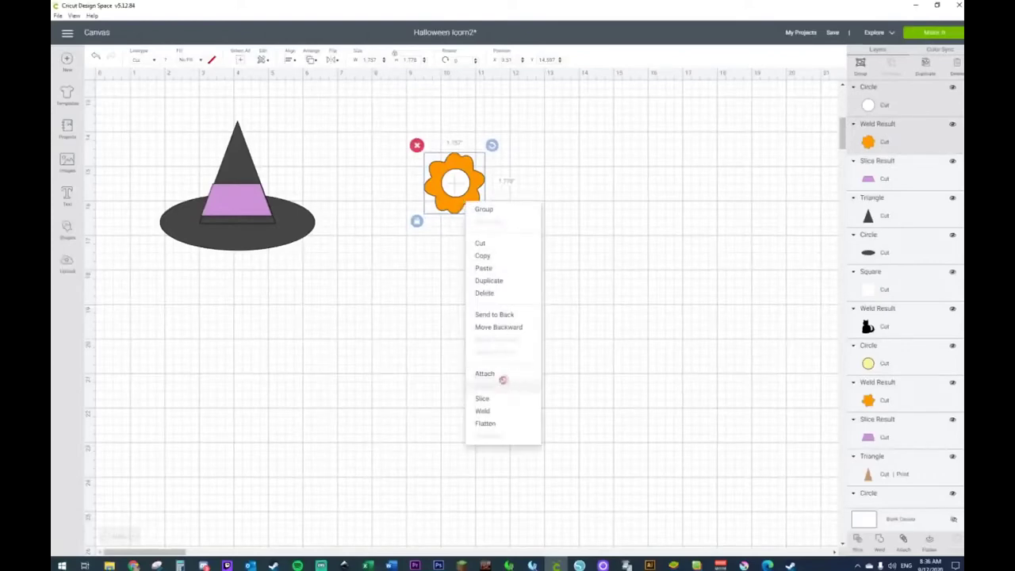
pyautogui.click(487, 211)
pyautogui.moveTo(461, 190); pyautogui.dragTo(228, 222)
pyautogui.moveTo(258, 253); pyautogui.dragTo(211, 215)
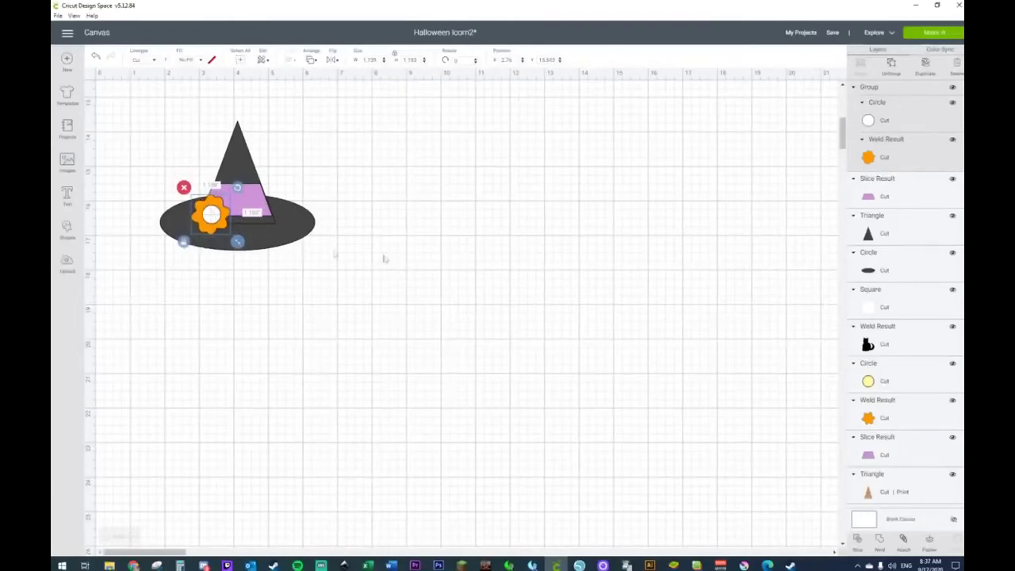
pyautogui.click(383, 256)
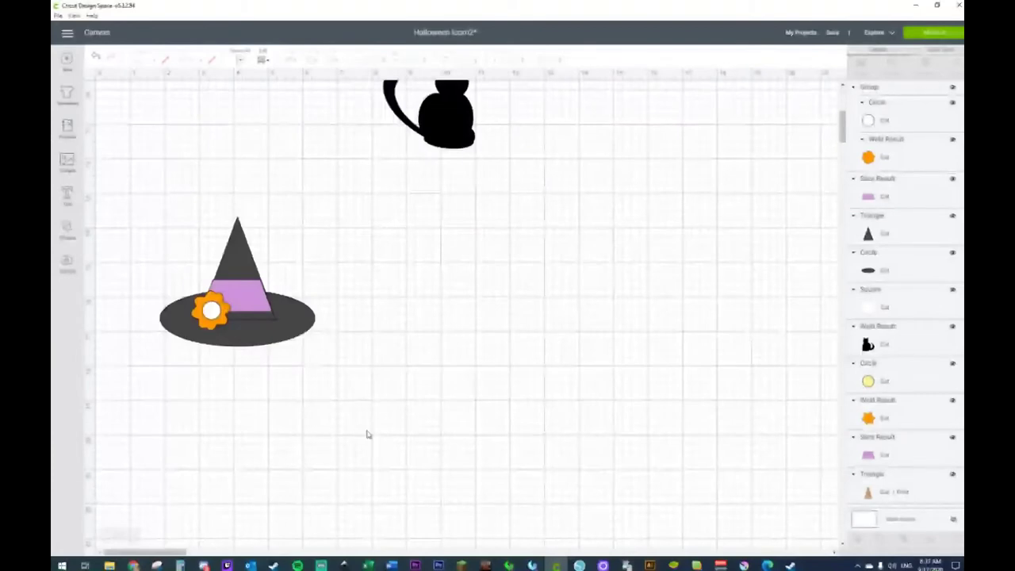
# Step: Move the whole hat about an inch to the left and add a 3.111-inch circle to its right
pyautogui.moveTo(176, 224); pyautogui.dragTo(355, 390)
pyautogui.moveTo(308, 347); pyautogui.dragTo(273, 360)
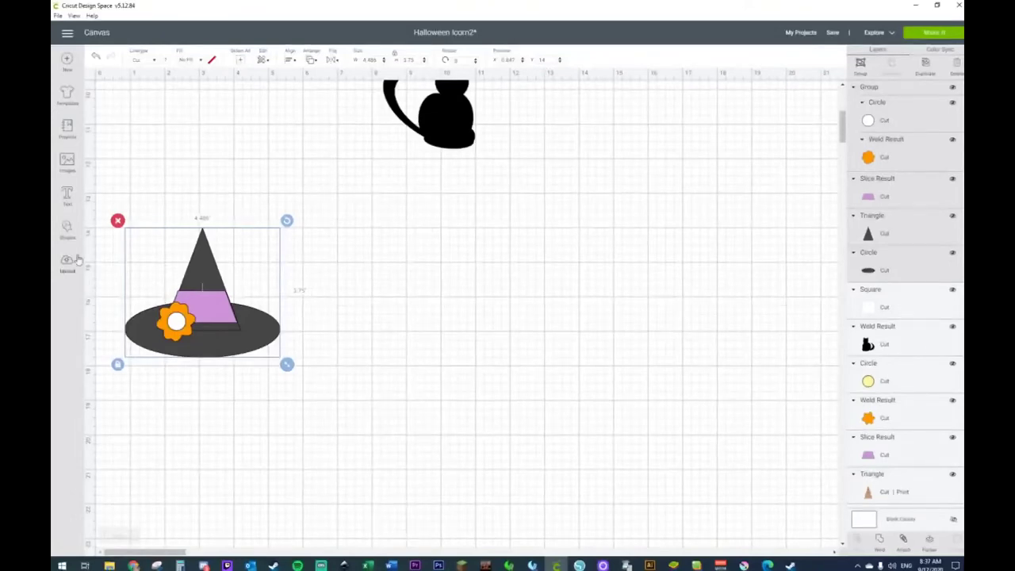
pyautogui.click(66, 235)
pyautogui.click(146, 165)
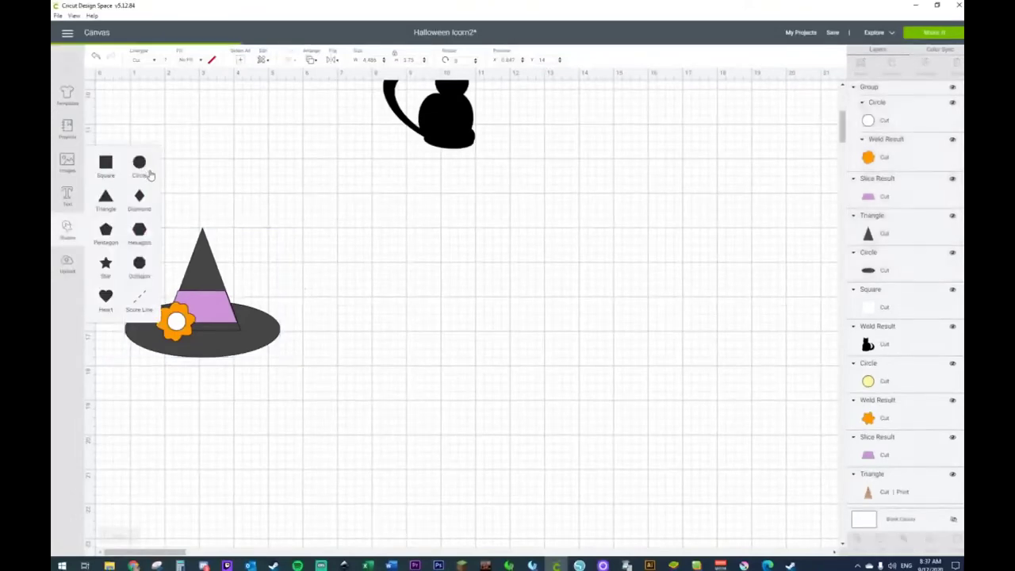
pyautogui.moveTo(225, 195); pyautogui.dragTo(487, 292)
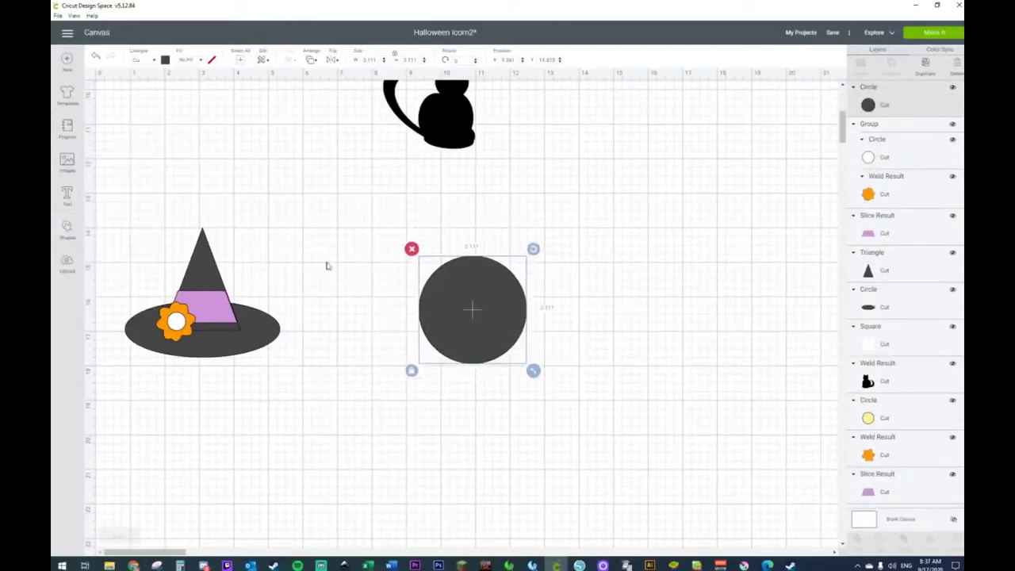
# Step: Create two small circles about 0.78 inches across as feet at the lower left and lower right of the large circle
pyautogui.hotkey('ctrl', 'd')
pyautogui.moveTo(550, 389); pyautogui.dragTo(512, 354)
pyautogui.hotkey('ctrl', 'd')
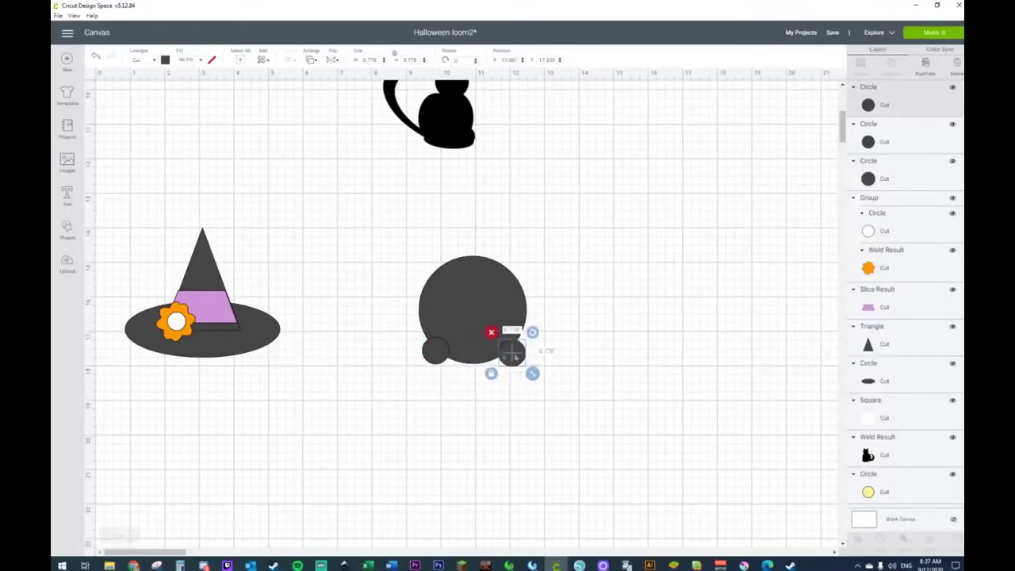
# Step: Align the tops of the two small foot circles and weld them together
pyautogui.keyDown('shift'); pyautogui.click(442, 358); pyautogui.keyUp('shift')
pyautogui.scroll(-1, 501, 380)
pyautogui.click(290, 61)
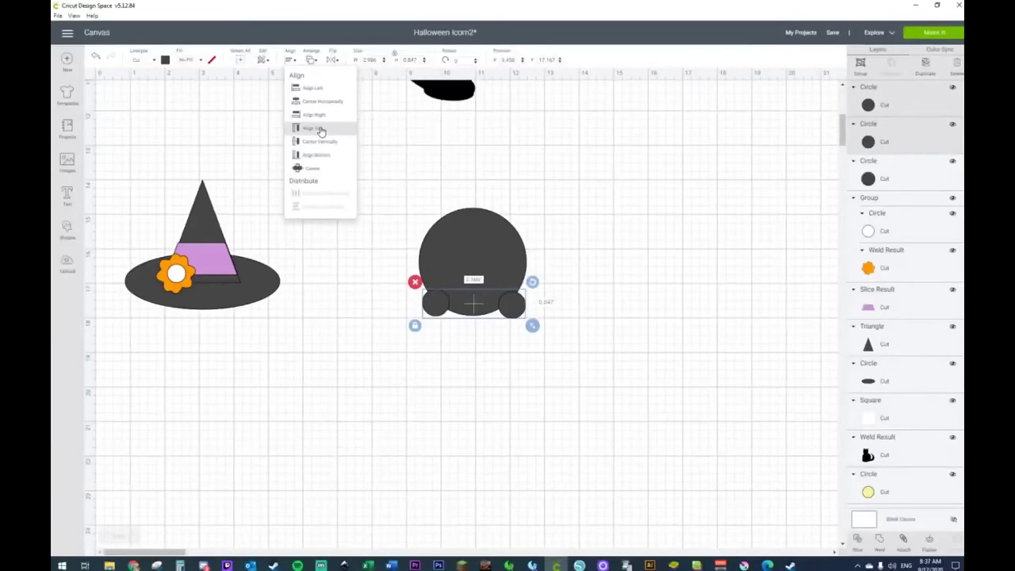
pyautogui.click(320, 129)
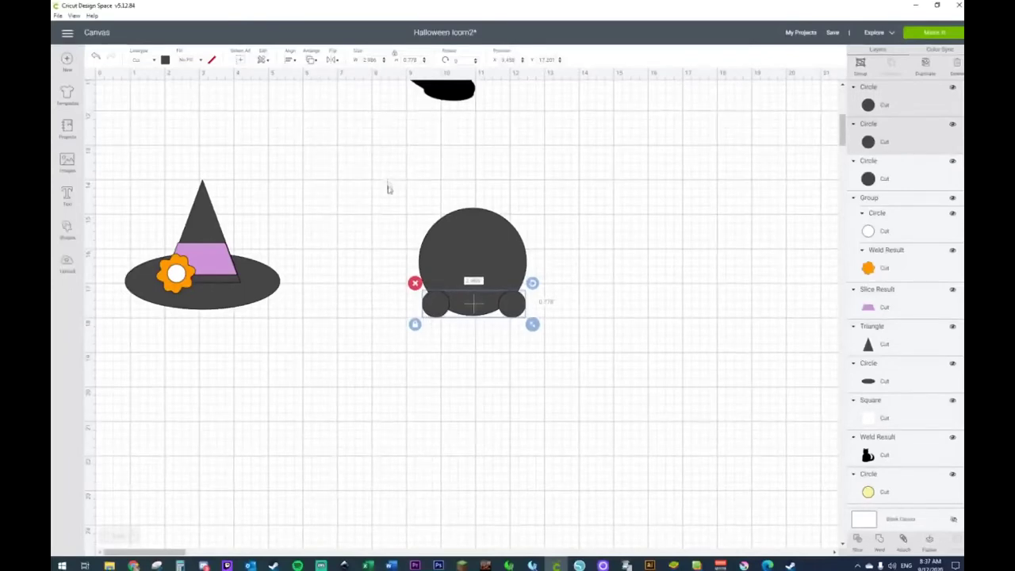
pyautogui.rightClick(429, 317)
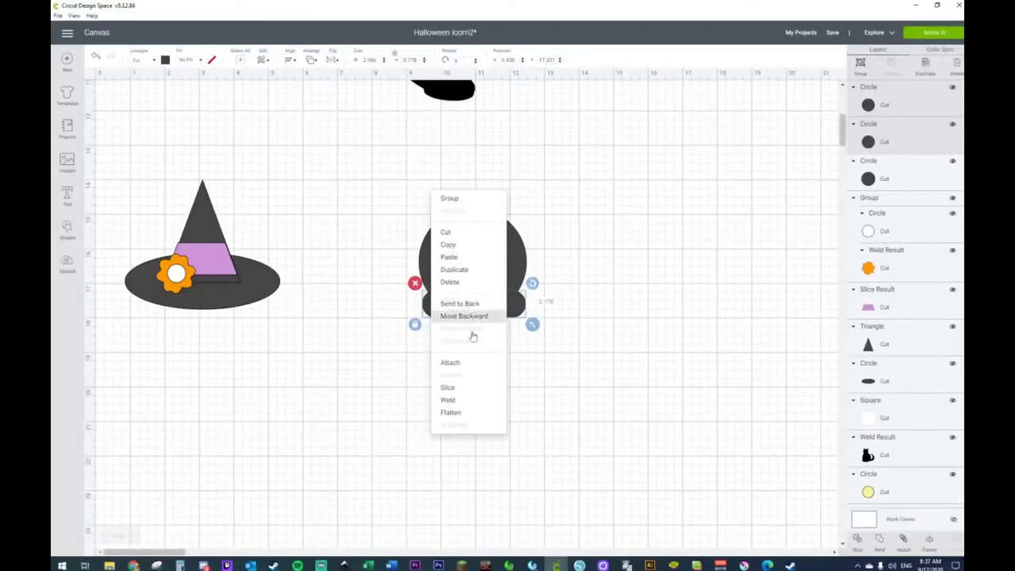
pyautogui.click(466, 400)
# Step: Centre the welded feet horizontally on the large circle and weld them into one cauldron body
pyautogui.moveTo(388, 191); pyautogui.dragTo(552, 357)
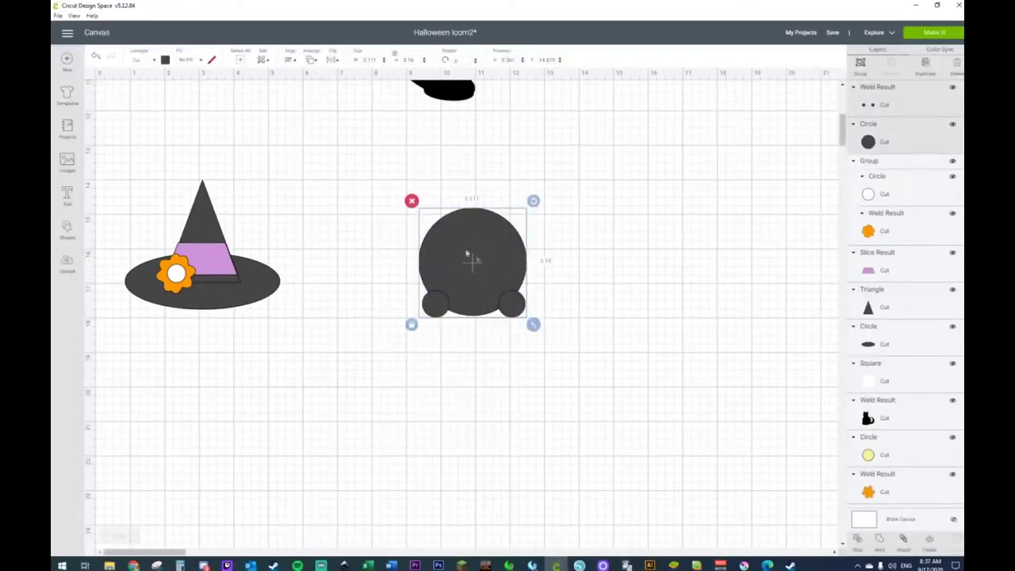
pyautogui.click(290, 60)
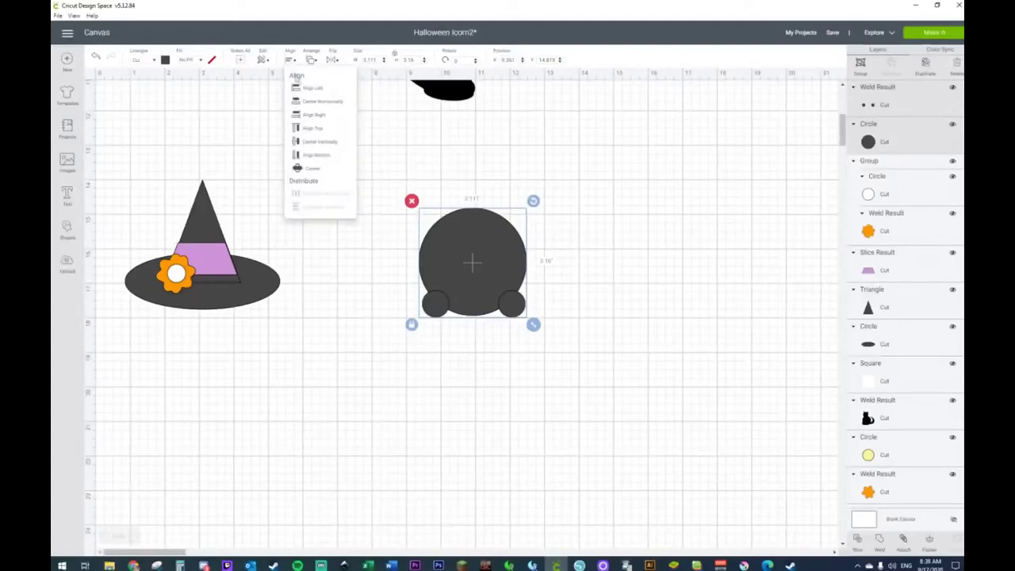
pyautogui.click(303, 104)
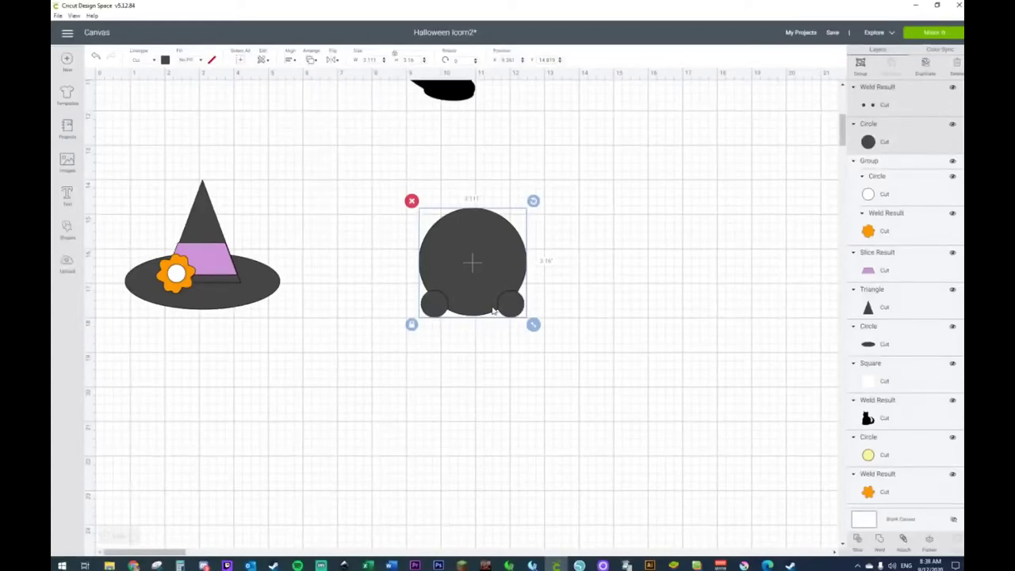
pyautogui.click(350, 221)
pyautogui.moveTo(372, 205); pyautogui.dragTo(607, 384)
pyautogui.rightClick(509, 303)
pyautogui.click(539, 512)
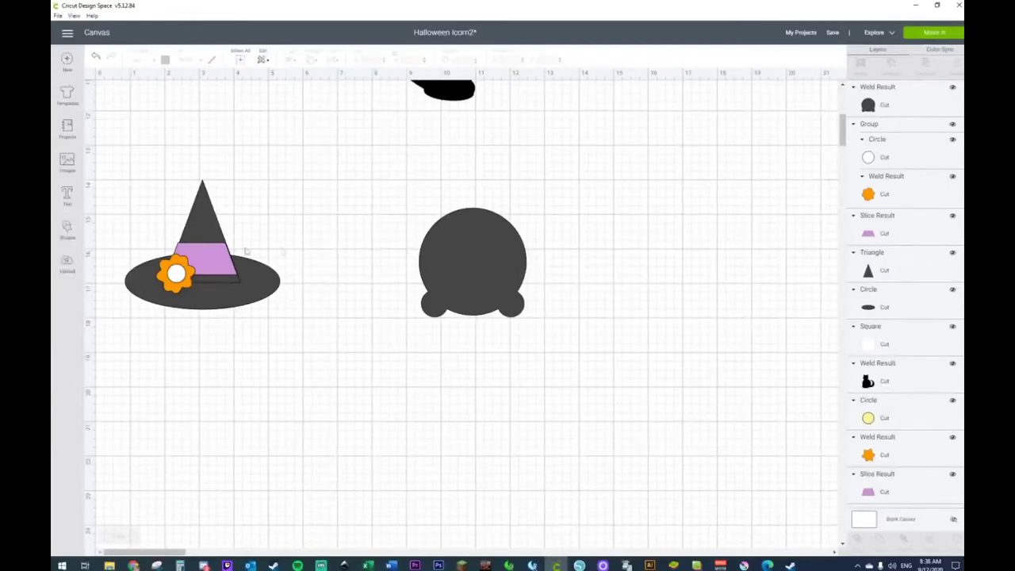
# Step: Add a square, widen it to about 4.67 inches and place it over the upper half of the cauldron body
pyautogui.click(66, 229)
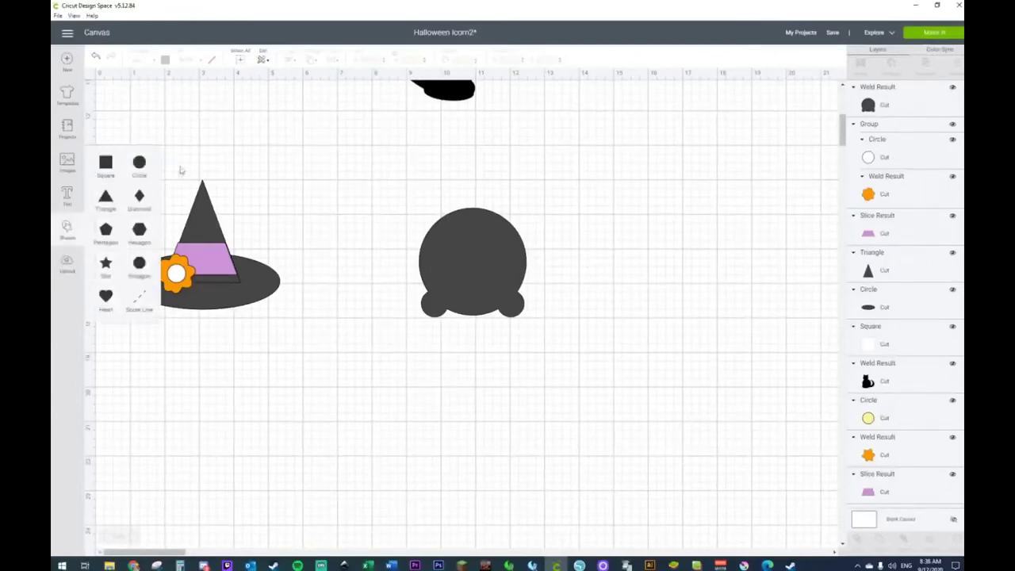
pyautogui.click(104, 172)
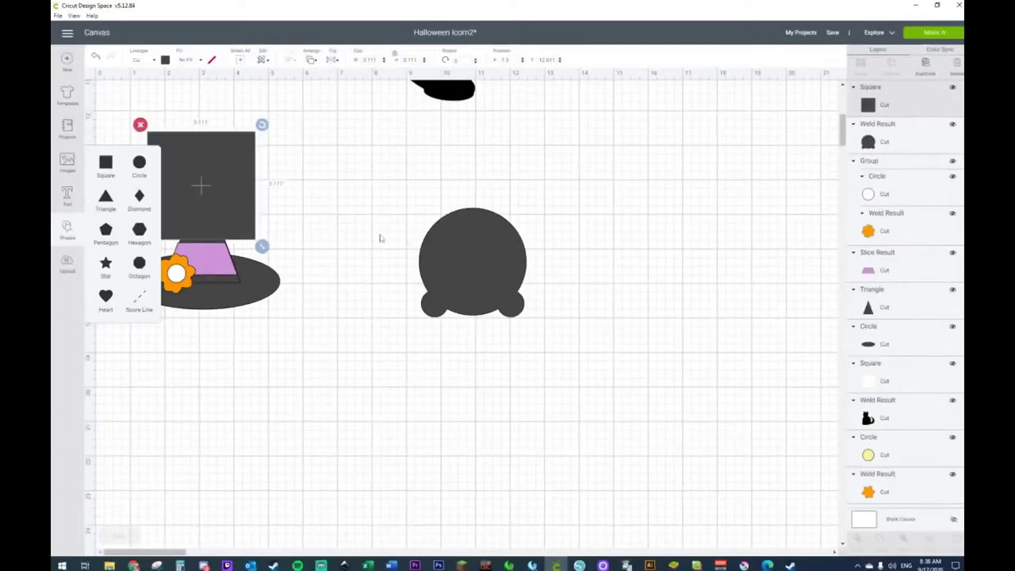
pyautogui.moveTo(230, 192); pyautogui.dragTo(511, 213)
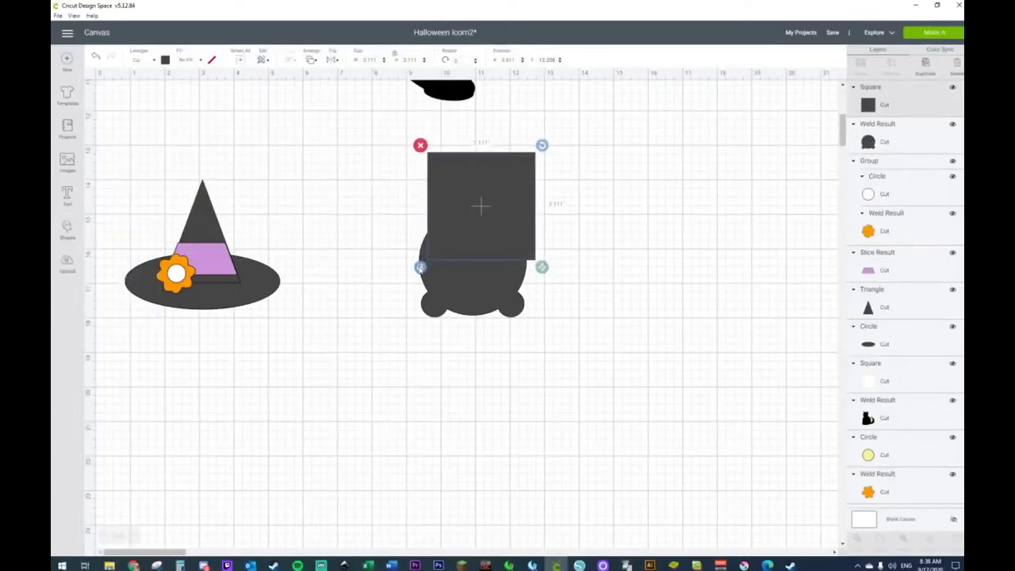
pyautogui.moveTo(542, 267); pyautogui.dragTo(597, 270)
pyautogui.moveTo(530, 241); pyautogui.dragTo(493, 248)
# Step: Slice the cauldron body with the rectangle, delete the cut-off pieces and move the remaining lower part up beside the hat
pyautogui.moveTo(336, 206); pyautogui.dragTo(497, 295)
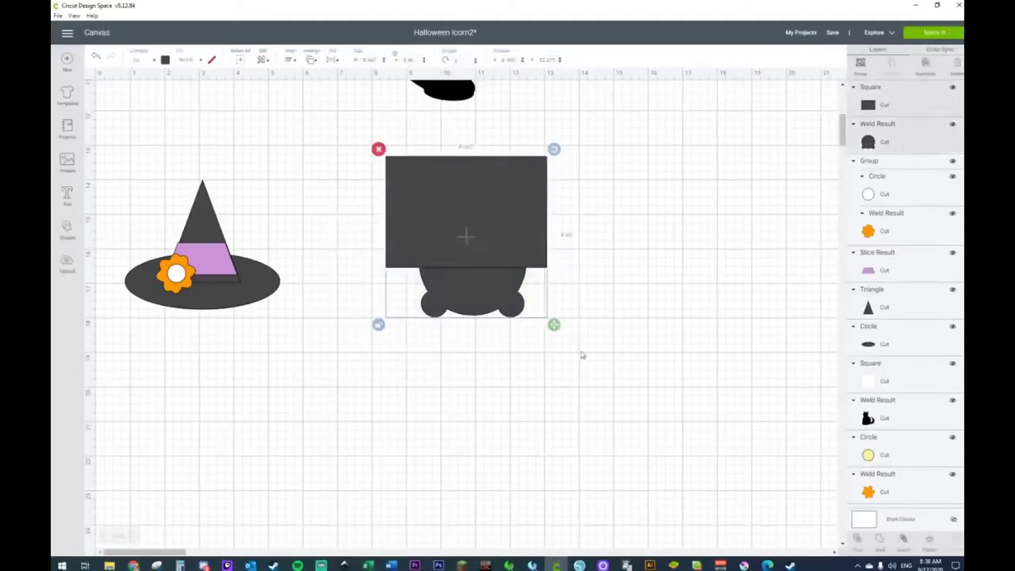
pyautogui.rightClick(497, 297)
pyautogui.click(529, 492)
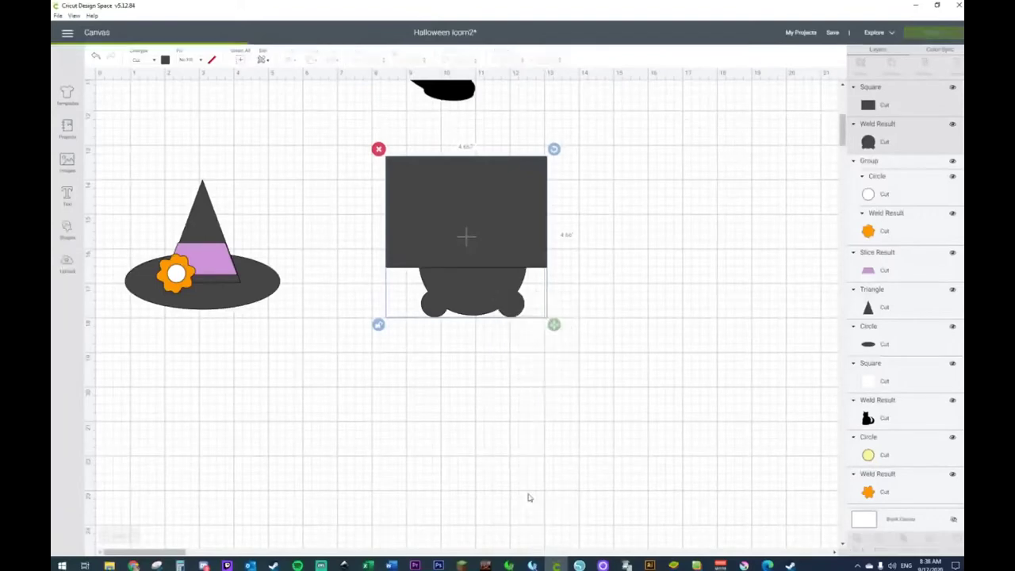
pyautogui.moveTo(499, 311); pyautogui.dragTo(498, 379)
pyautogui.moveTo(357, 198); pyautogui.dragTo(529, 280)
pyautogui.press('Delete')
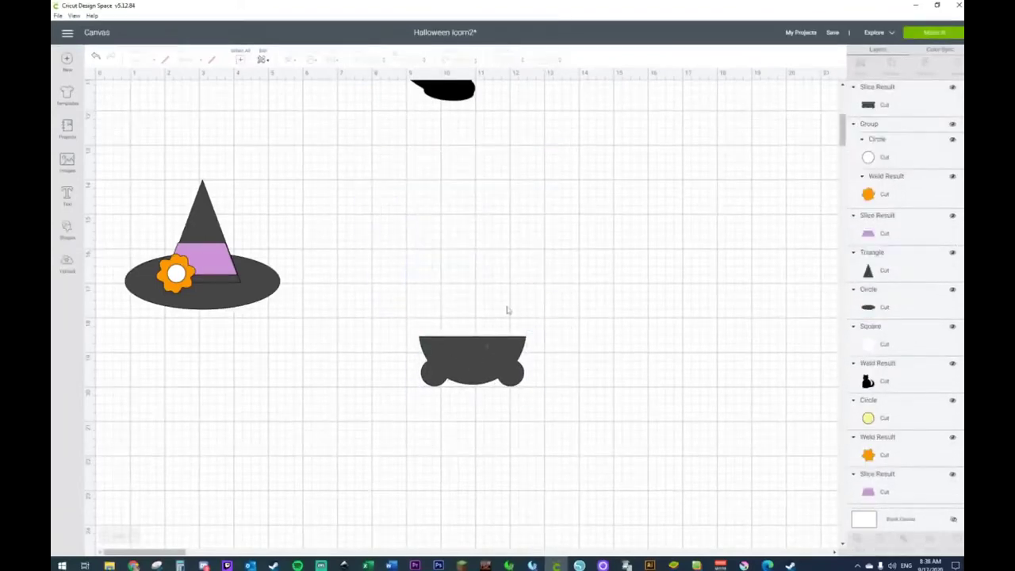
pyautogui.moveTo(475, 365); pyautogui.dragTo(439, 265)
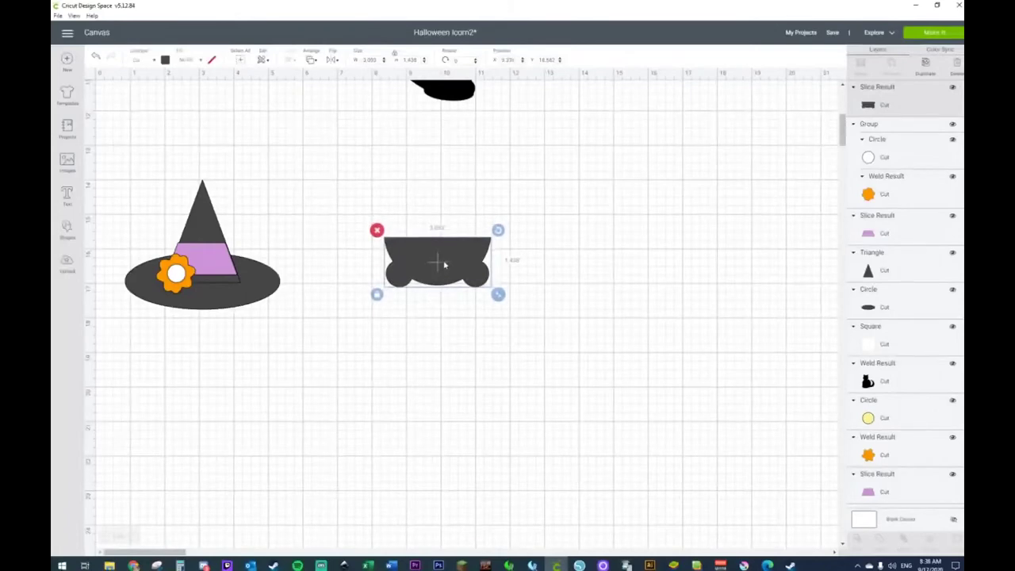
# Step: Add a circle and a square and place them side by side, overlapping, below the cauldron base
pyautogui.click(72, 230)
pyautogui.click(138, 163)
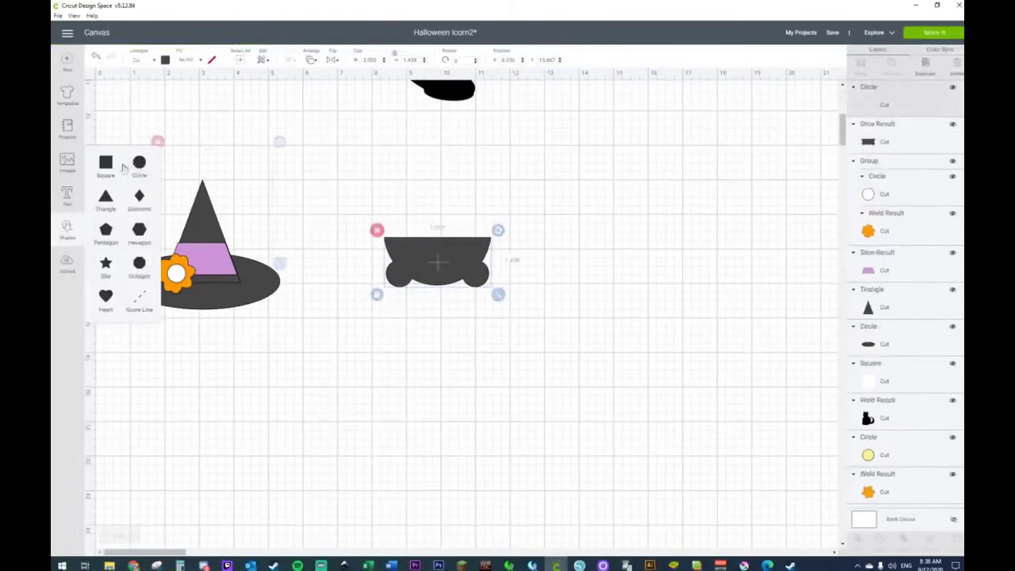
pyautogui.click(106, 164)
pyautogui.moveTo(226, 222); pyautogui.dragTo(440, 403)
pyautogui.moveTo(245, 224); pyautogui.dragTo(394, 421)
# Step: Stretch the square into a long horizontal rectangle and fit the circle, about 3.17 by 3.04 inches, over its left end as a rounded cap
pyautogui.click(484, 433)
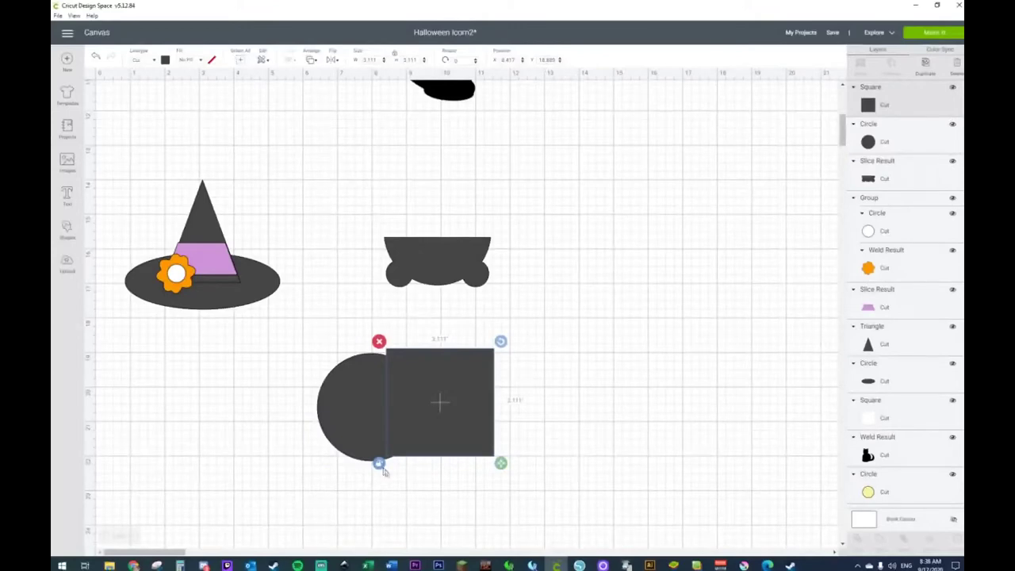
pyautogui.moveTo(504, 464); pyautogui.dragTo(687, 463)
pyautogui.click(474, 470)
pyautogui.moveTo(333, 415); pyautogui.dragTo(361, 410)
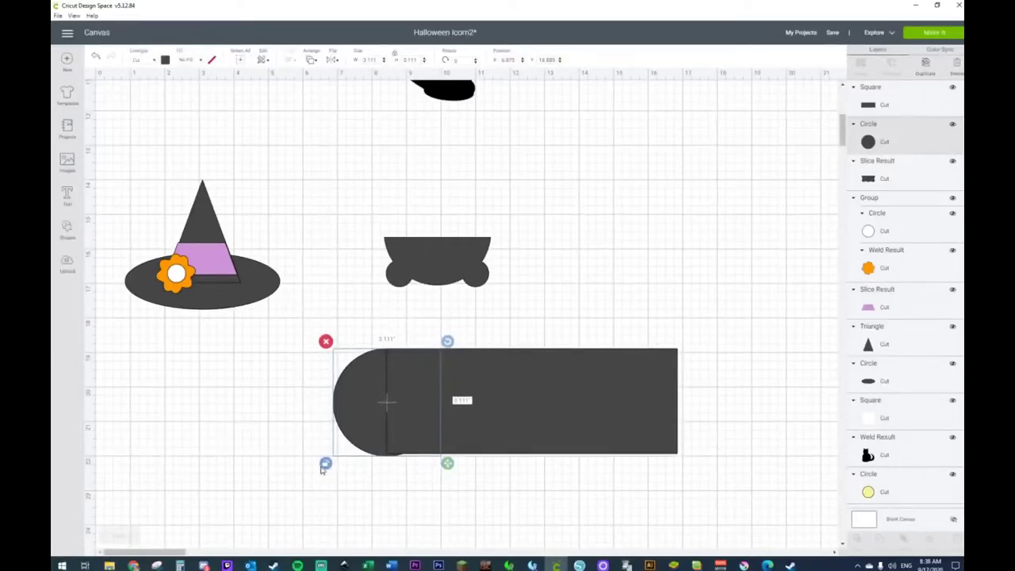
pyautogui.moveTo(448, 465); pyautogui.dragTo(450, 461)
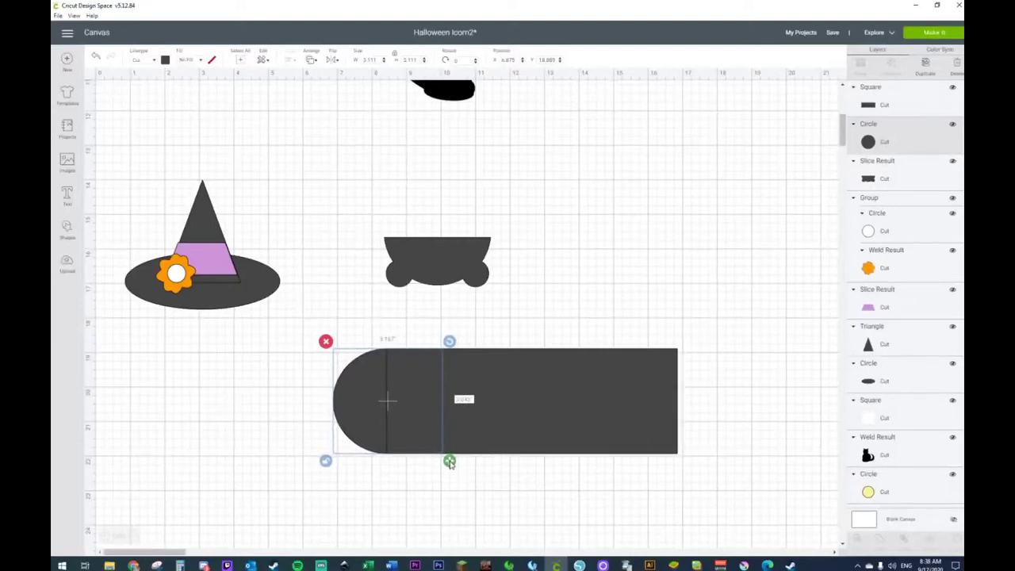
# Step: Duplicate the end circle, place the copy over the rectangle's right end and resize it to about 3.18 by 3.07 inches
pyautogui.hotkey('ctrl', 'd')
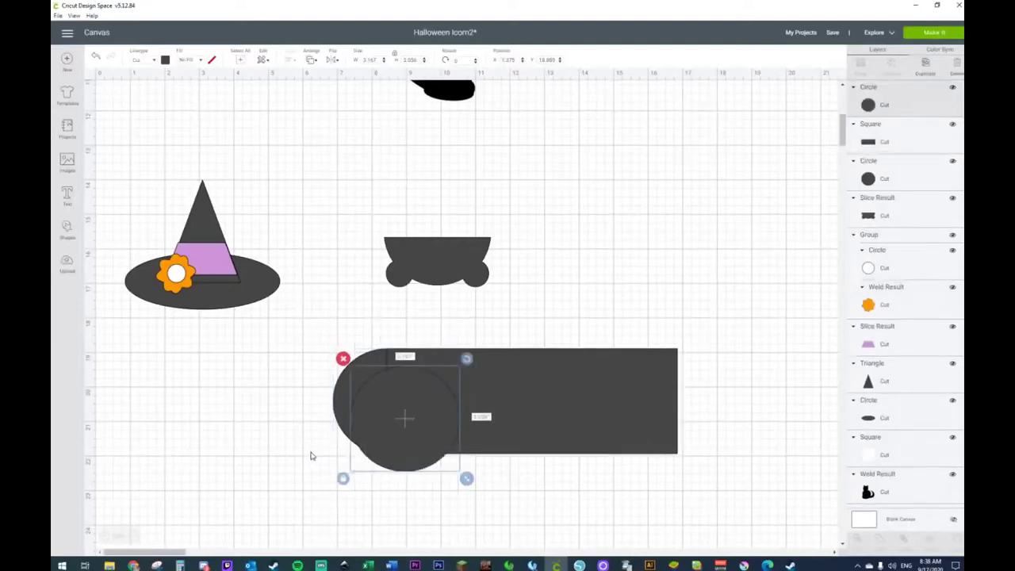
pyautogui.moveTo(411, 440); pyautogui.dragTo(682, 410)
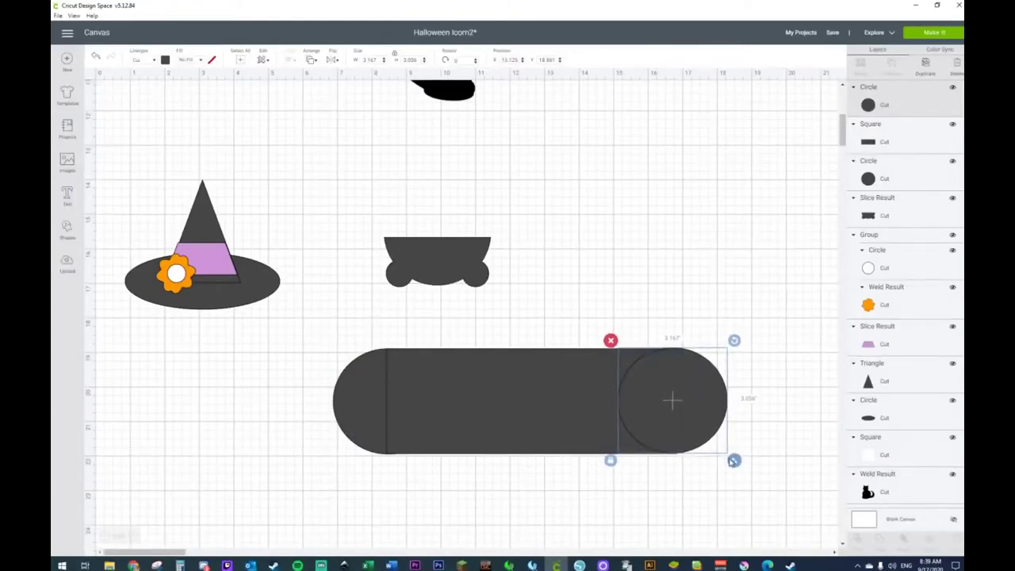
pyautogui.moveTo(734, 461); pyautogui.dragTo(735, 461)
pyautogui.click(698, 310)
pyautogui.click(696, 379)
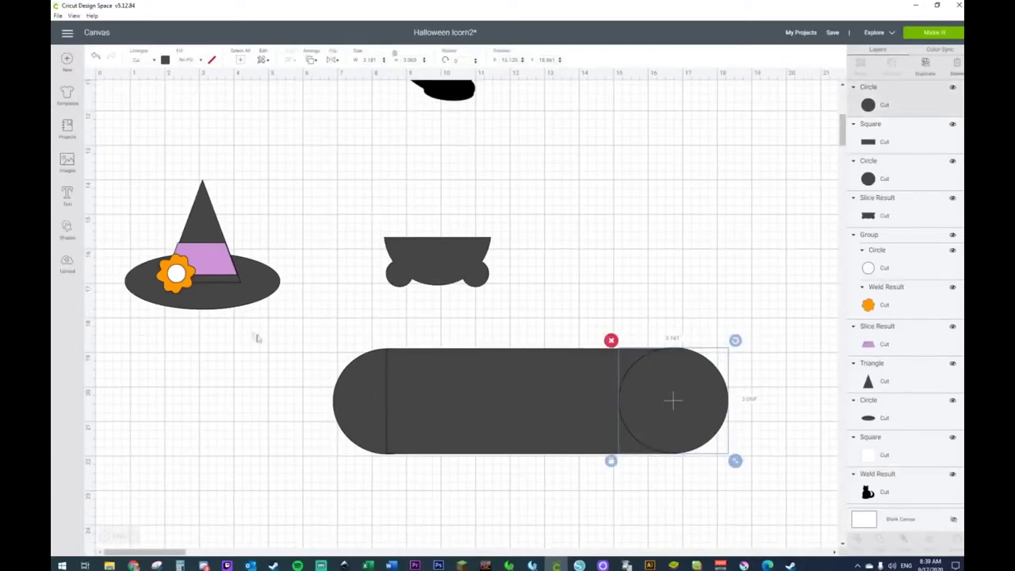
# Step: Center the two circles and the rectangle vertically and weld them into one rounded bar
pyautogui.moveTo(339, 327); pyautogui.dragTo(763, 454)
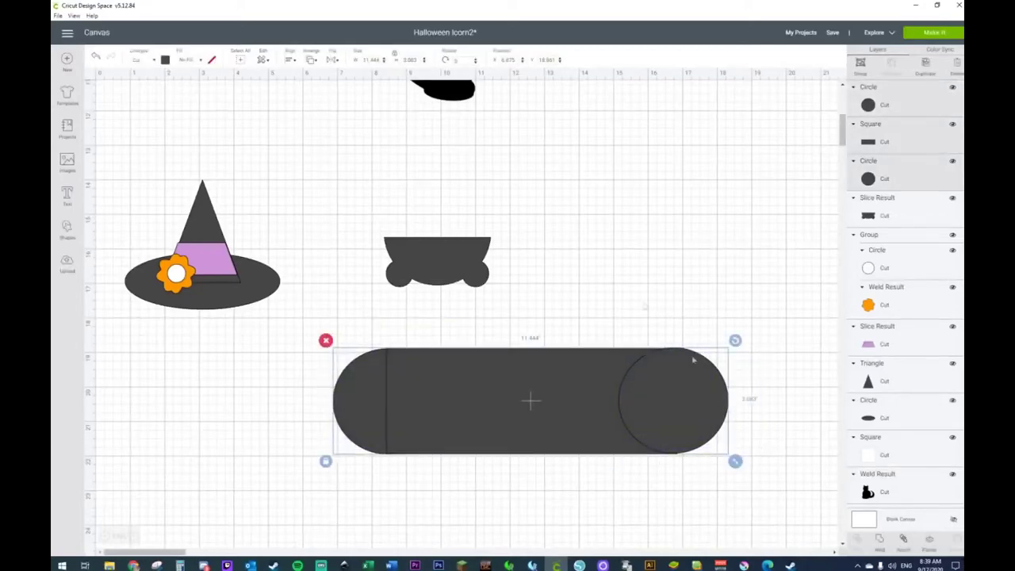
pyautogui.click(292, 62)
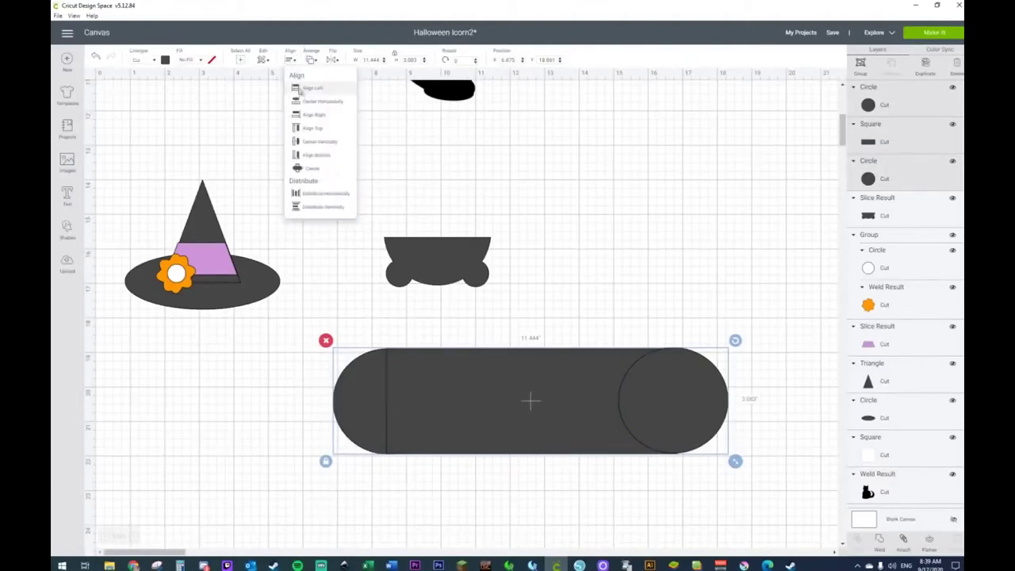
pyautogui.click(309, 146)
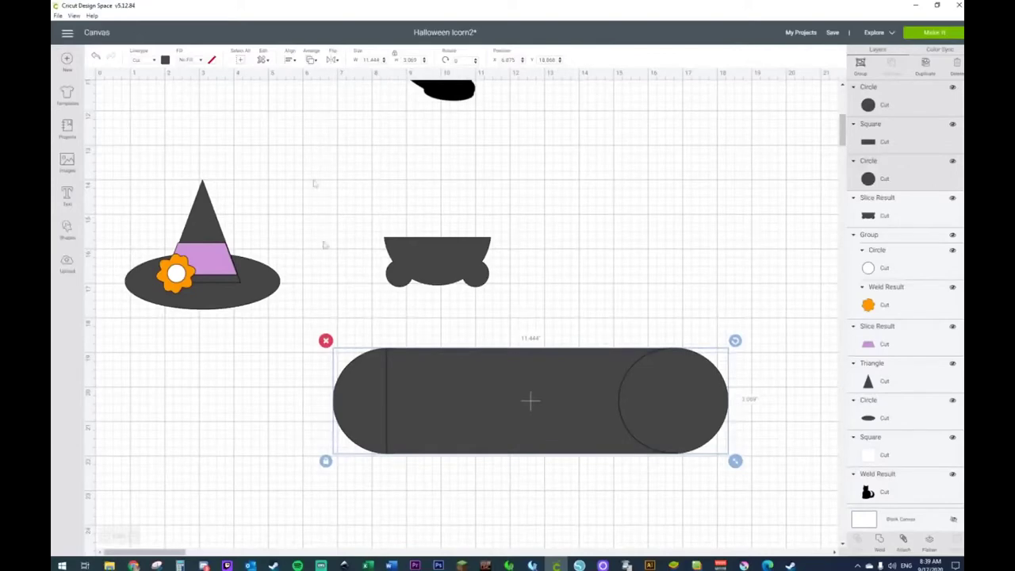
pyautogui.rightClick(446, 393)
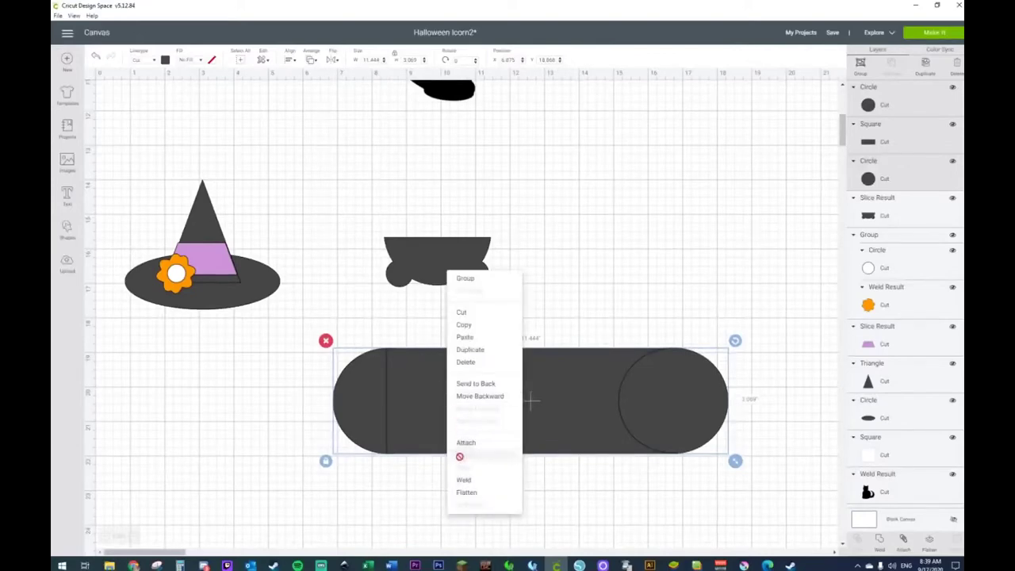
pyautogui.click(464, 481)
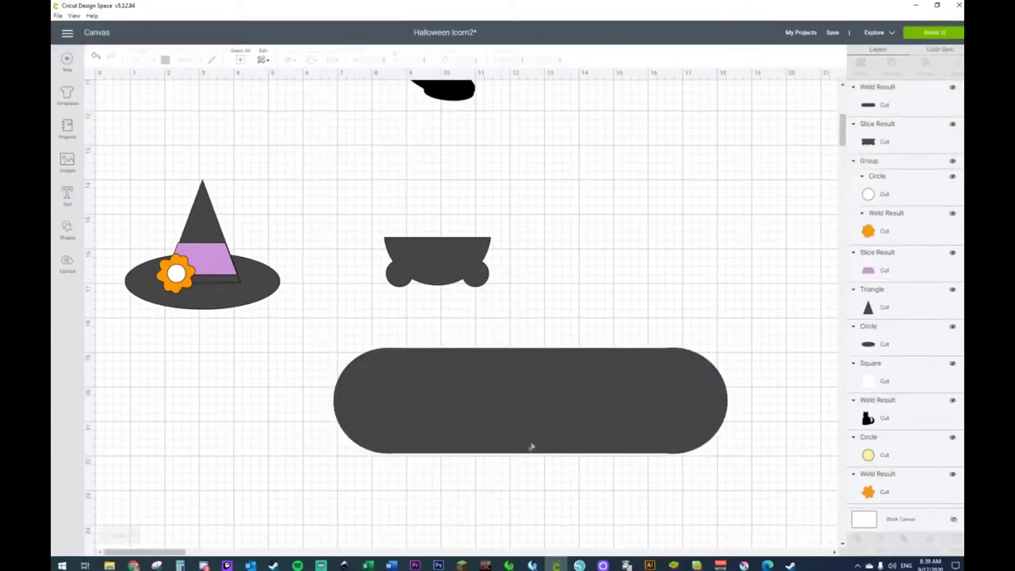
# Step: Shrink the rounded bar to about 4.03 by 0.33 inches and place it across the cauldron's top edge as a rim
pyautogui.click(478, 411)
pyautogui.moveTo(536, 411); pyautogui.dragTo(543, 394)
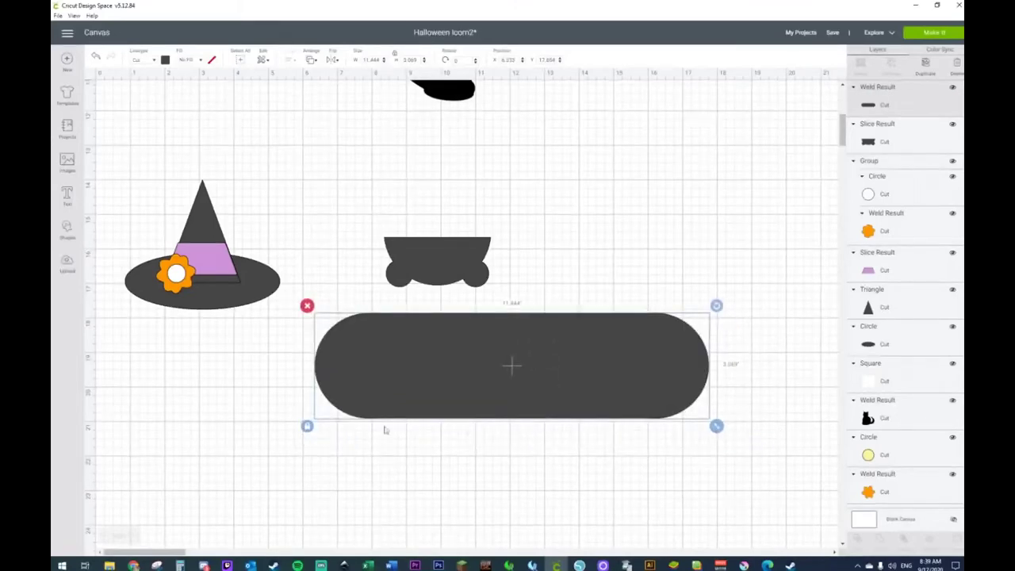
pyautogui.moveTo(722, 430); pyautogui.dragTo(466, 340)
pyautogui.moveTo(379, 327); pyautogui.dragTo(478, 239)
pyautogui.click(548, 283)
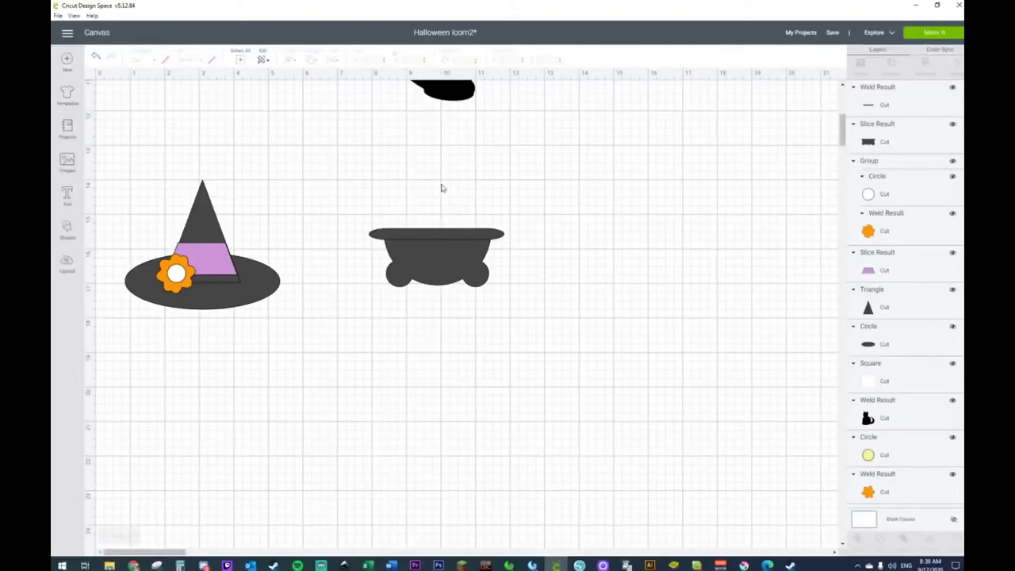
# Step: Duplicate the cauldron's rim and move the copy below the cauldron
pyautogui.moveTo(442, 190); pyautogui.dragTo(446, 315)
pyautogui.click(449, 321)
pyautogui.click(434, 238)
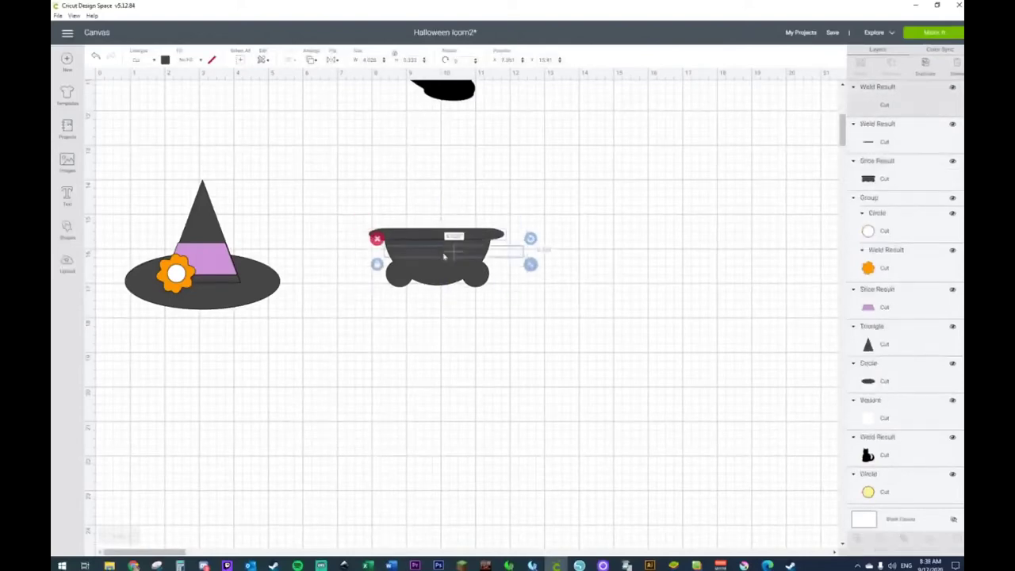
pyautogui.hotkey('ctrl', 'd')
# Step: Try a vertical center alignment of the rim and the cauldron body and undo it
pyautogui.moveTo(357, 198); pyautogui.dragTo(515, 312)
pyautogui.click(290, 59)
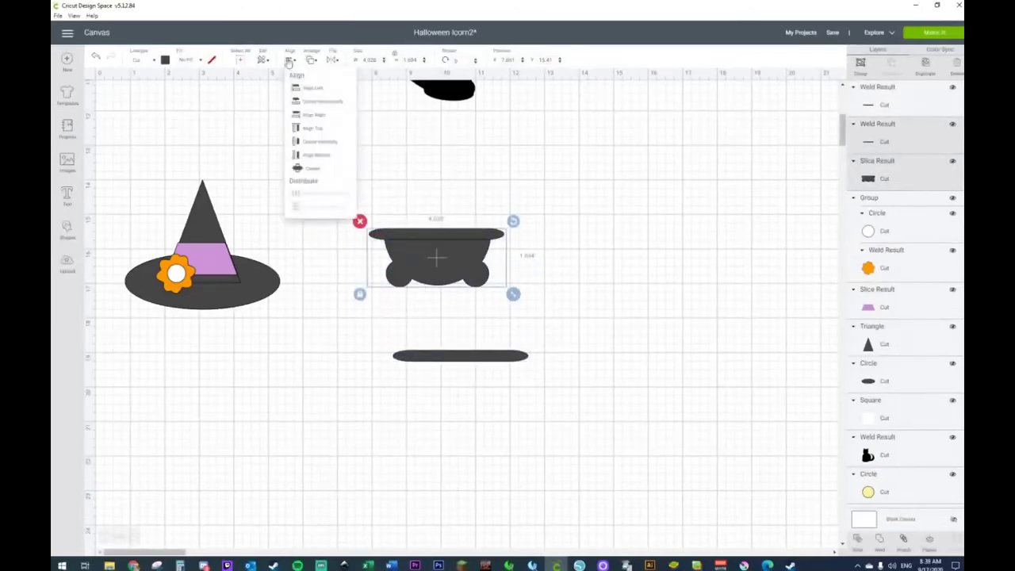
pyautogui.click(309, 142)
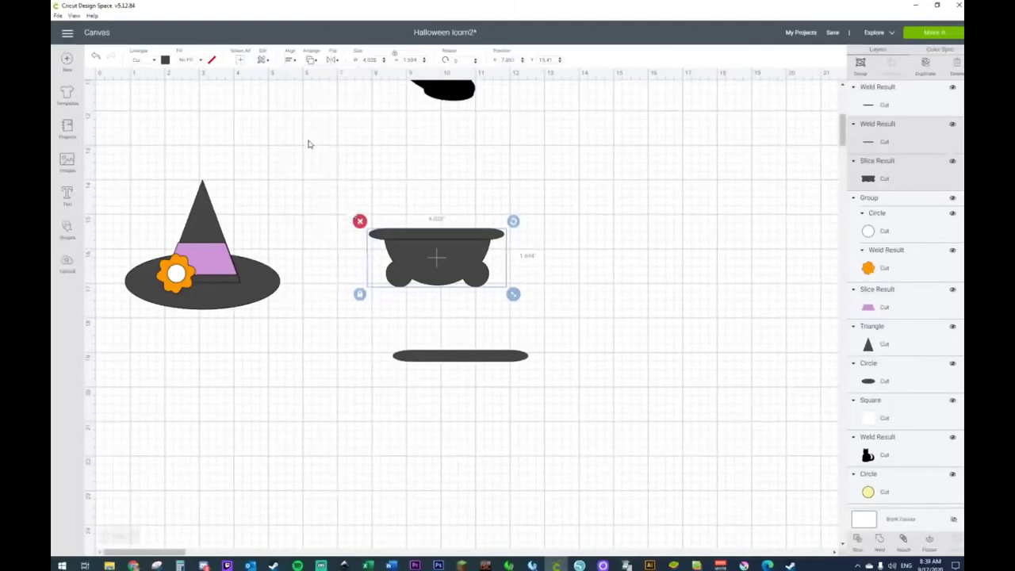
pyautogui.click(96, 58)
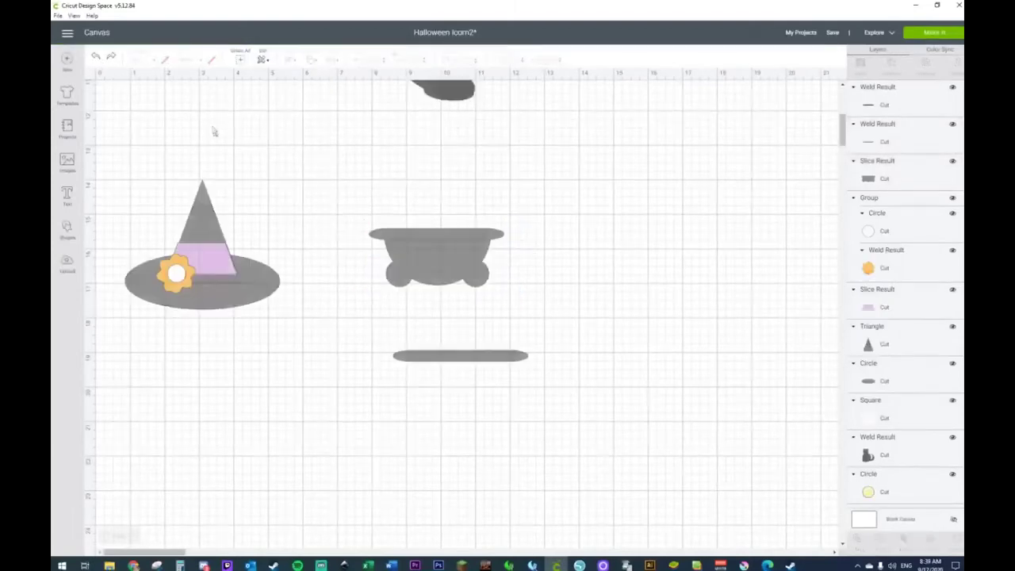
# Step: Center the rim and the cauldron body horizontally and weld them into one shape
pyautogui.moveTo(368, 208); pyautogui.dragTo(521, 299)
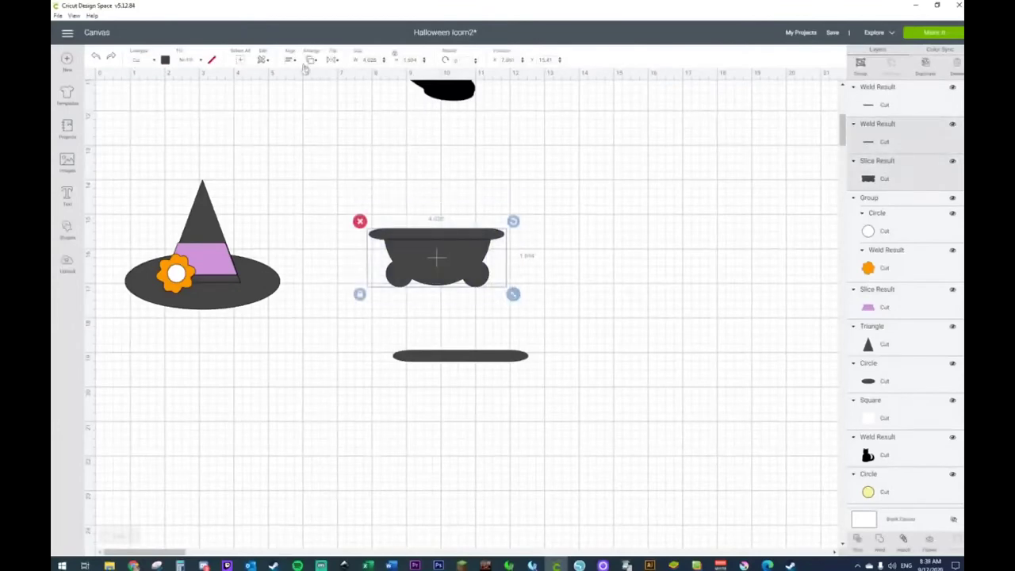
pyautogui.click(292, 60)
pyautogui.click(310, 100)
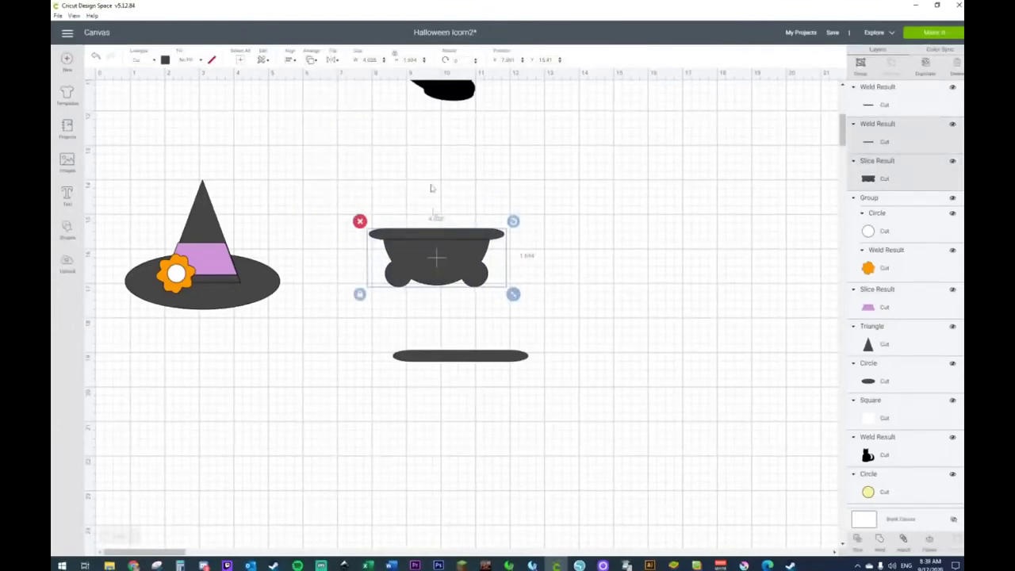
pyautogui.rightClick(438, 273)
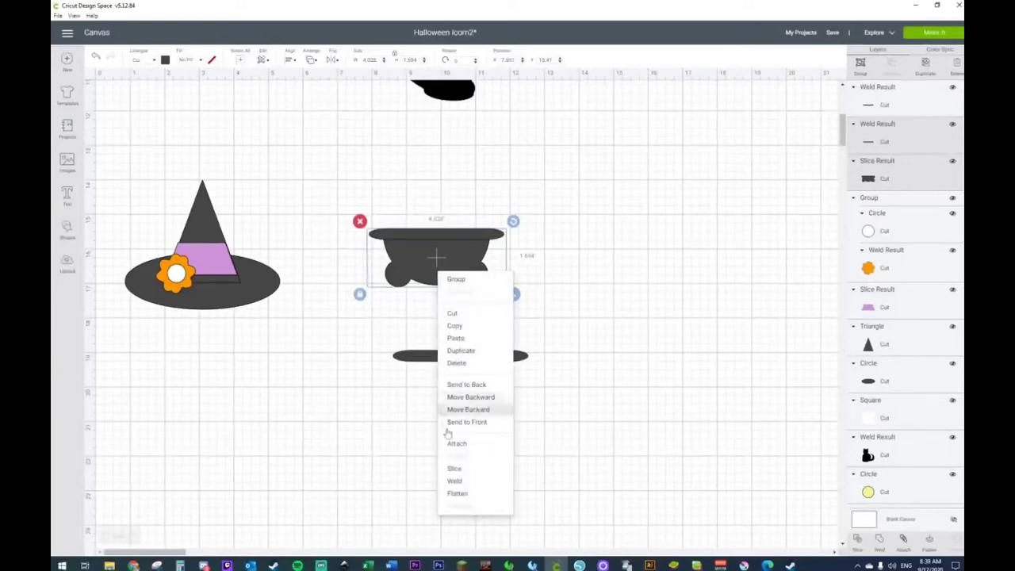
pyautogui.click(458, 481)
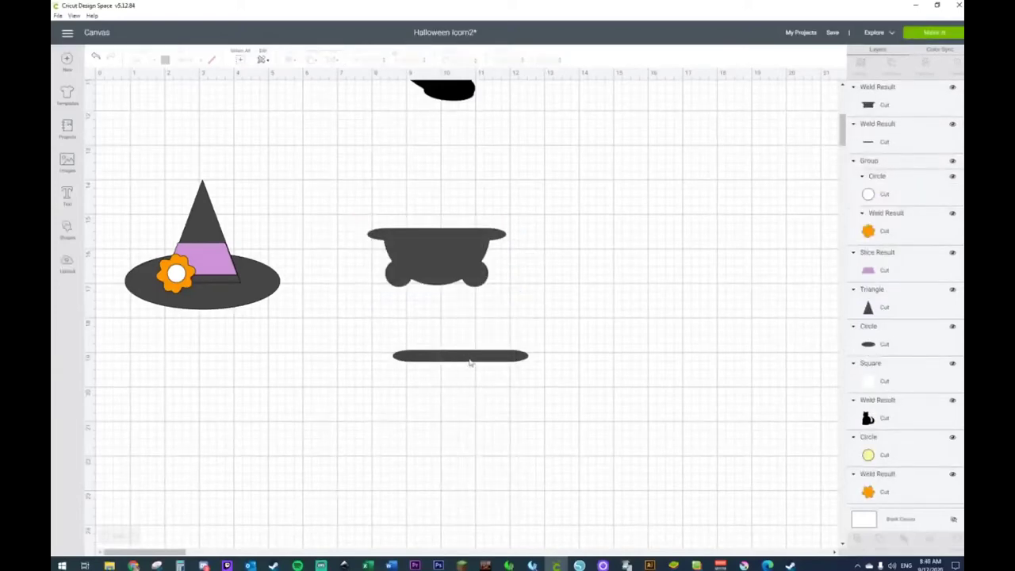
# Step: Move the spare rim bar up closer to the cauldron and recolor it a darker charcoal
pyautogui.moveTo(470, 363); pyautogui.dragTo(468, 338)
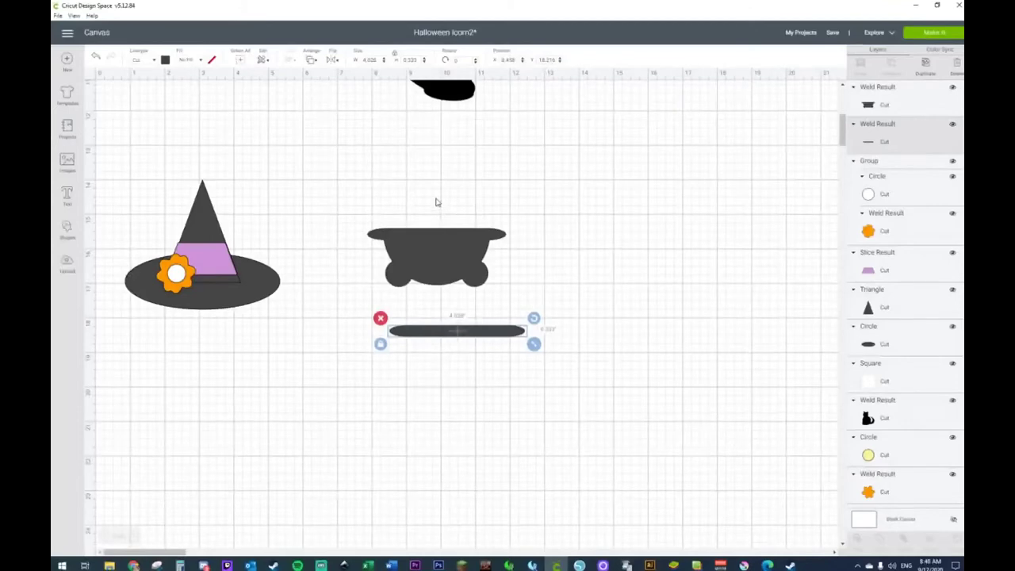
pyautogui.moveTo(437, 202); pyautogui.dragTo(435, 279)
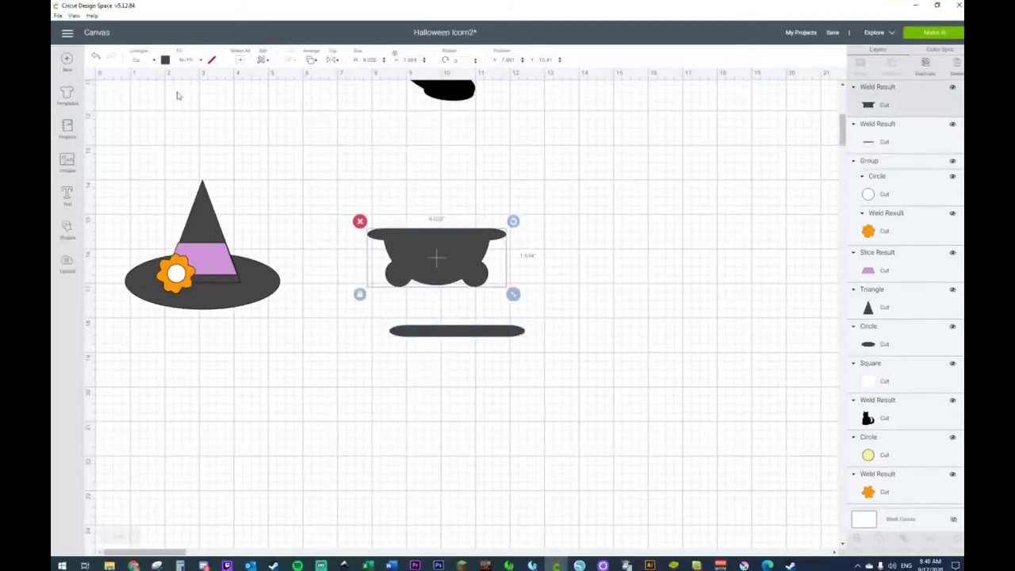
pyautogui.click(448, 336)
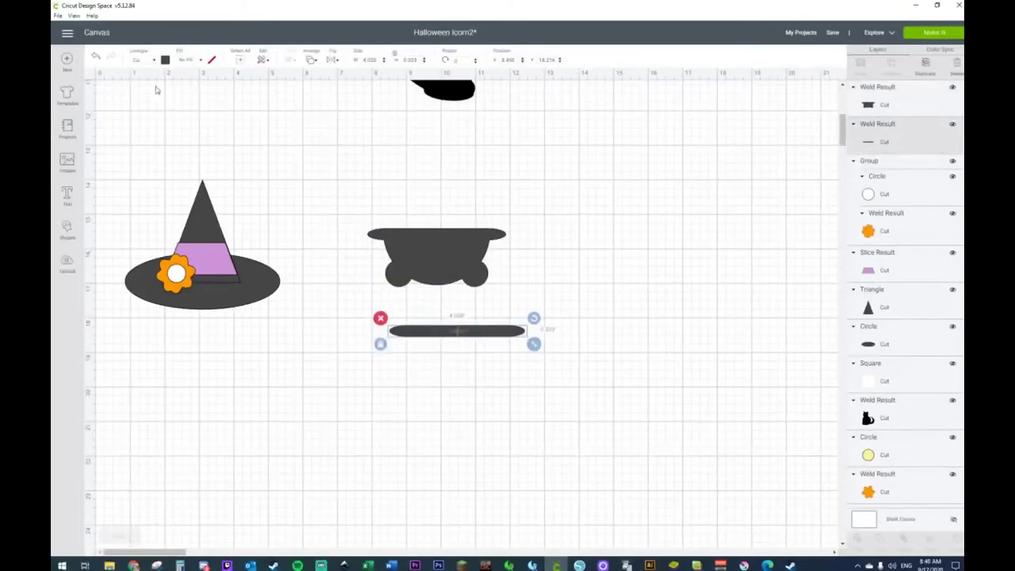
pyautogui.click(165, 61)
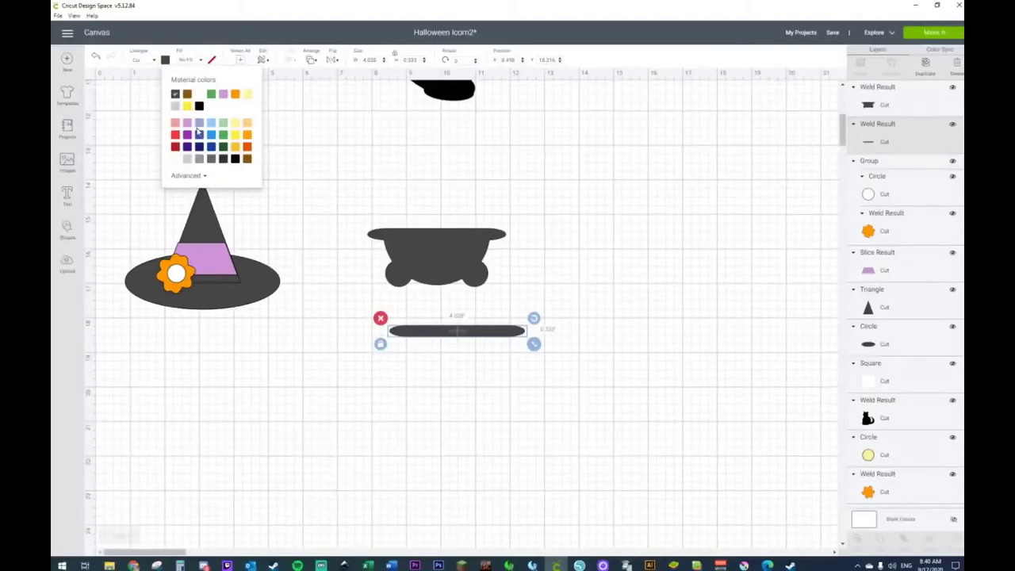
pyautogui.click(223, 161)
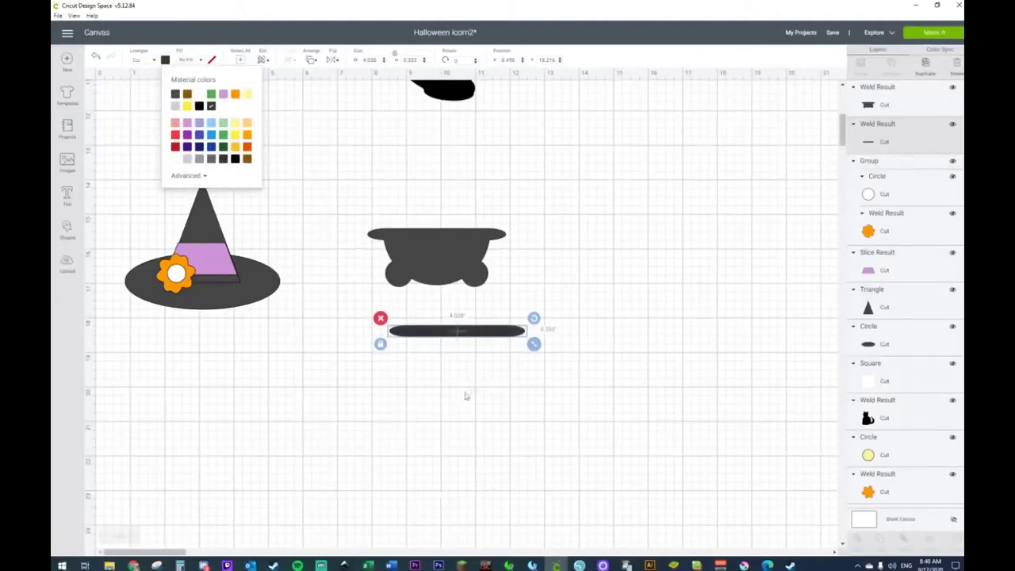
pyautogui.click(467, 352)
pyautogui.click(460, 332)
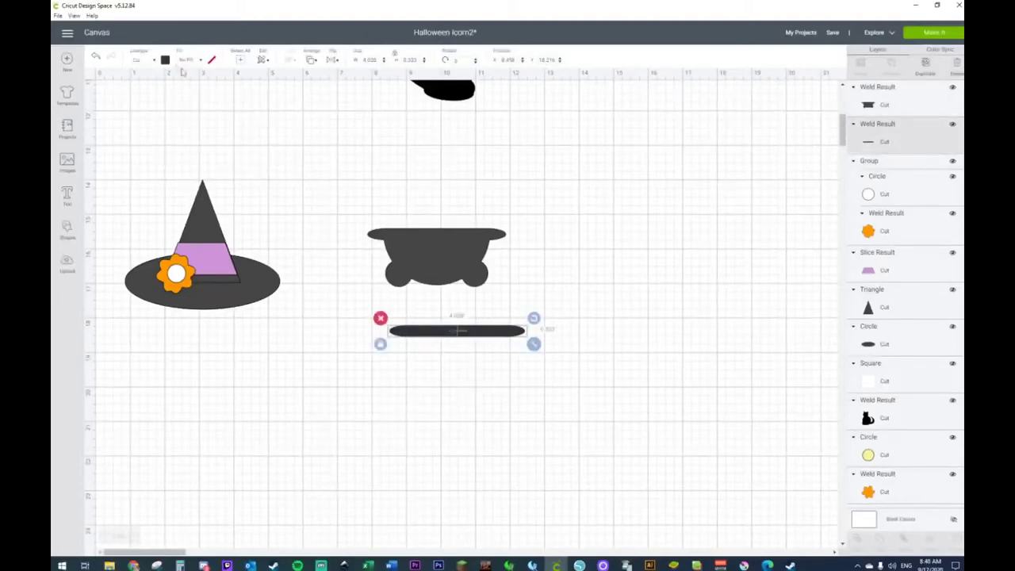
# Step: Recolor the welded cauldron black
pyautogui.click(427, 199)
pyautogui.click(460, 282)
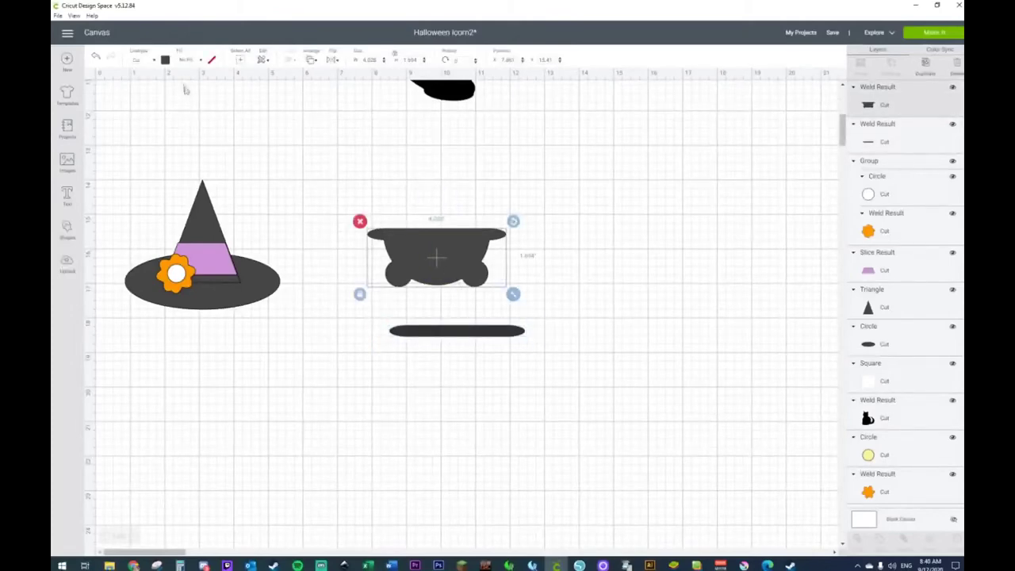
pyautogui.click(165, 61)
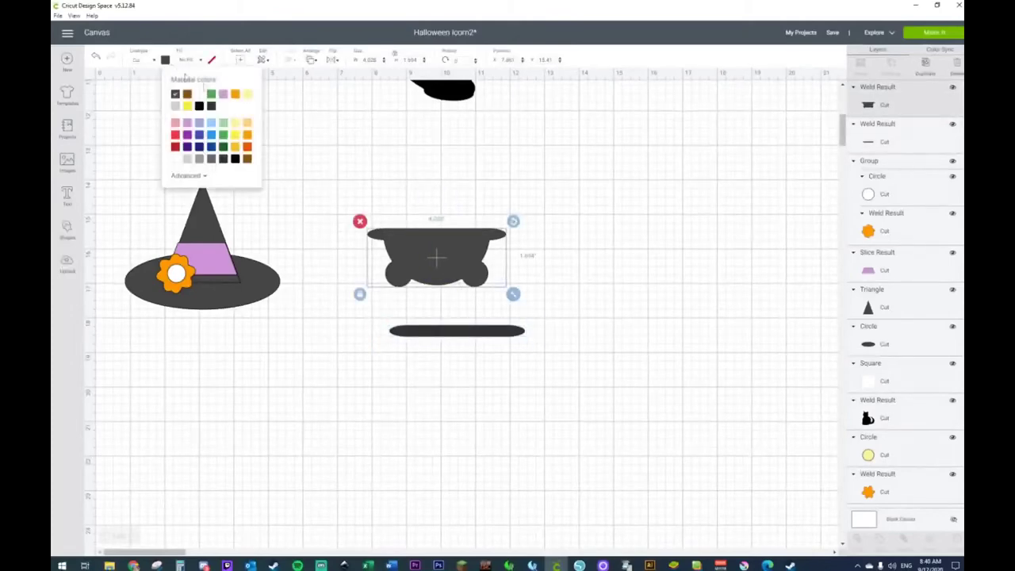
pyautogui.click(235, 160)
# Step: Recolor the spare rim bar medium grey and move it closer beneath the cauldron
pyautogui.click(423, 333)
pyautogui.click(165, 61)
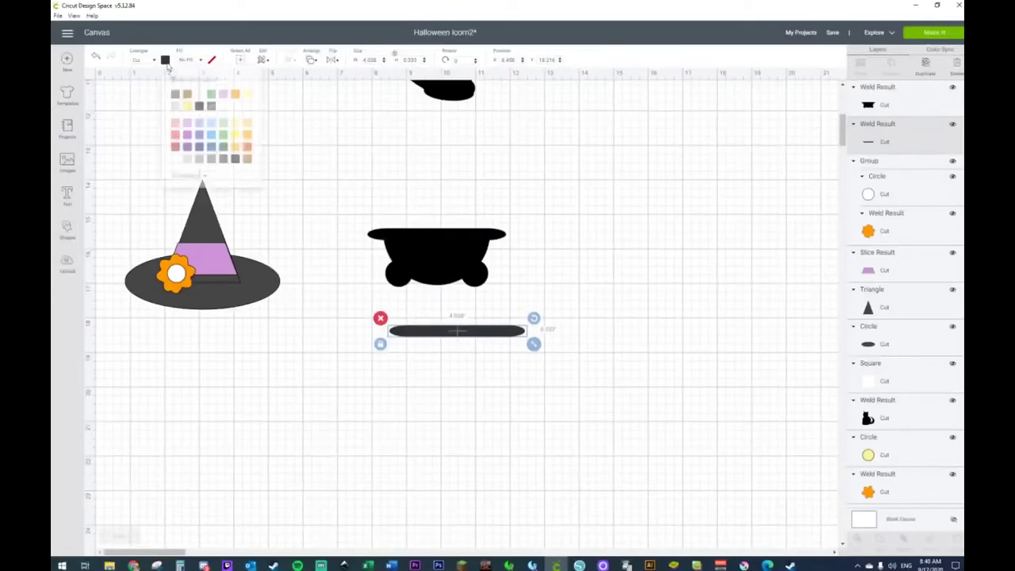
pyautogui.click(200, 161)
pyautogui.click(433, 389)
pyautogui.moveTo(479, 339); pyautogui.dragTo(461, 327)
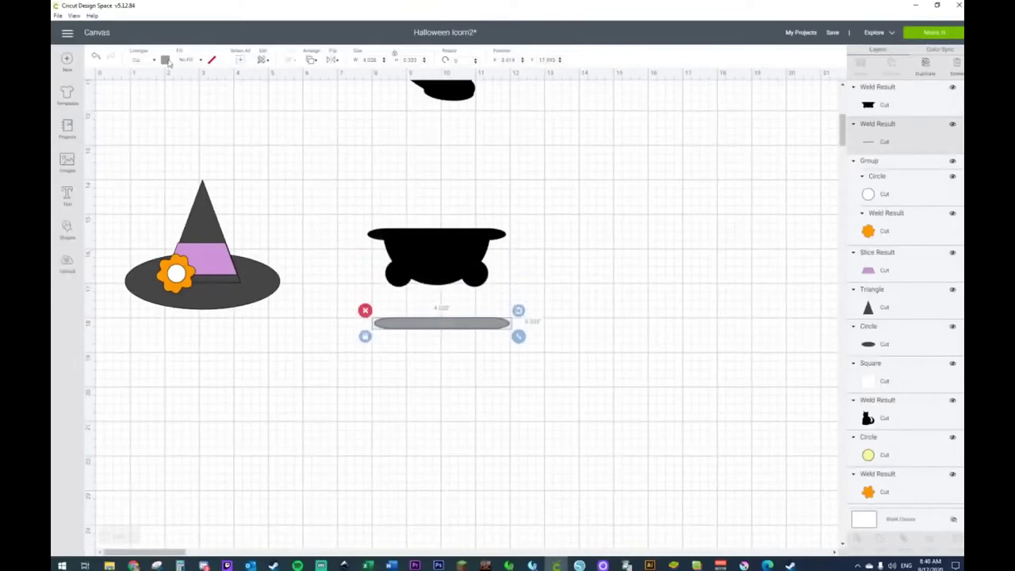
# Step: Recolor the spare rim bar light grey and place it over the cauldron's rim
pyautogui.click(166, 61)
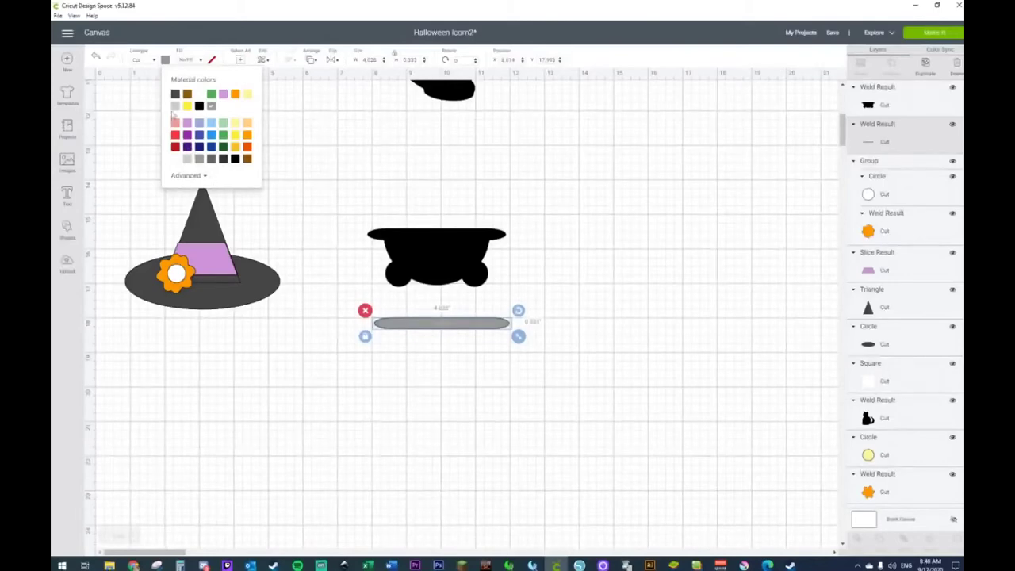
pyautogui.click(176, 108)
pyautogui.click(393, 400)
pyautogui.moveTo(428, 328); pyautogui.dragTo(424, 282)
pyautogui.moveTo(424, 284); pyautogui.dragTo(421, 242)
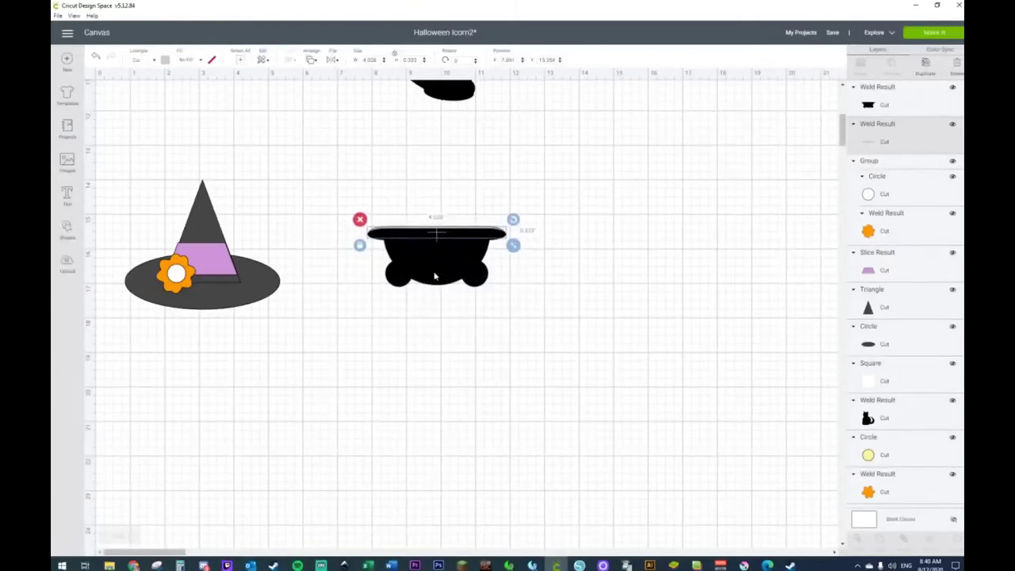
# Step: Send the black cauldron to the back so the light grey bar lies in front
pyautogui.rightClick(436, 265)
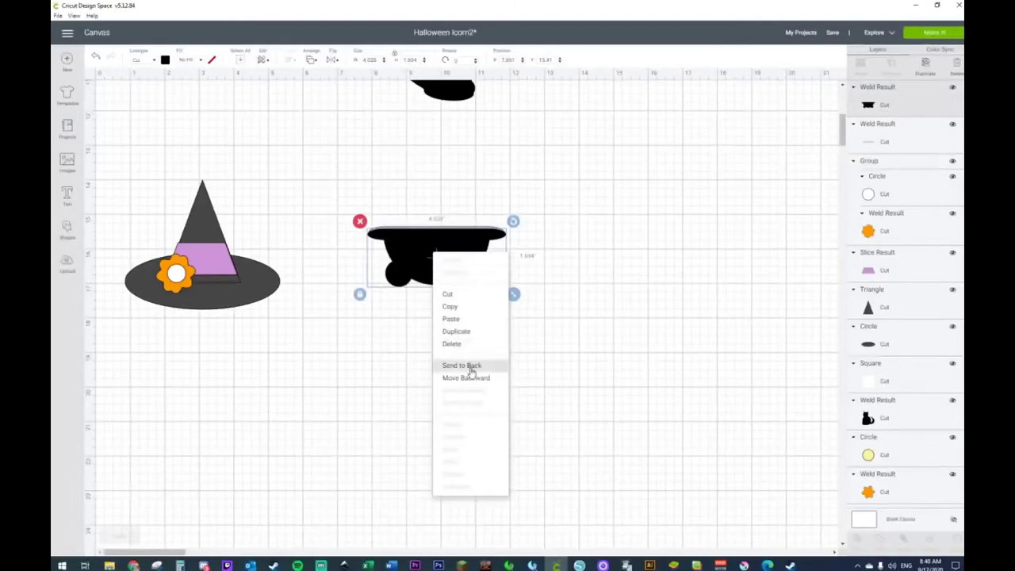
pyautogui.click(471, 367)
pyautogui.click(531, 335)
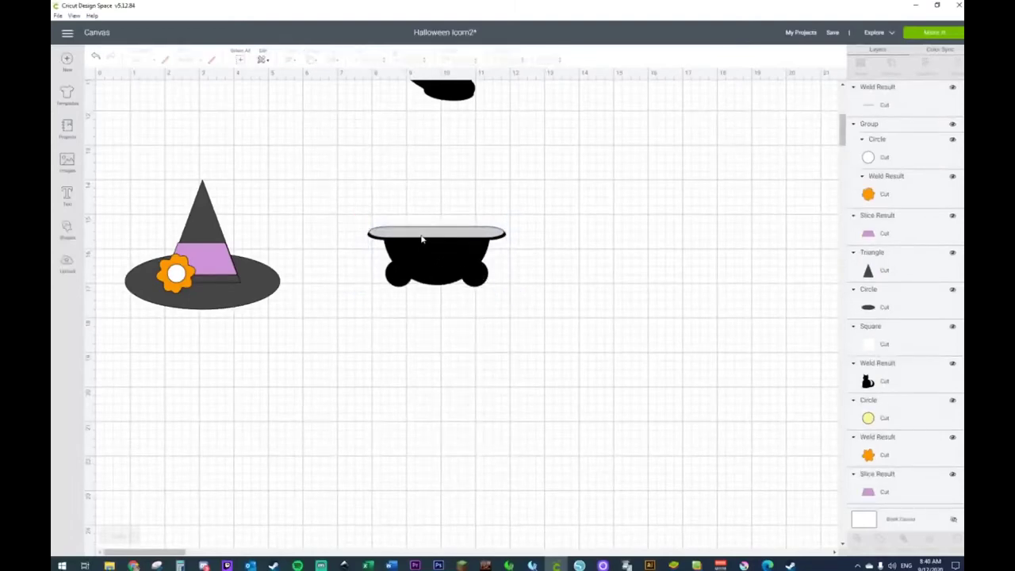
# Step: Line the light grey bar up with the black rim and widen it slightly to cover the rim completely
pyautogui.click(422, 239)
pyautogui.moveTo(421, 238); pyautogui.dragTo(423, 244)
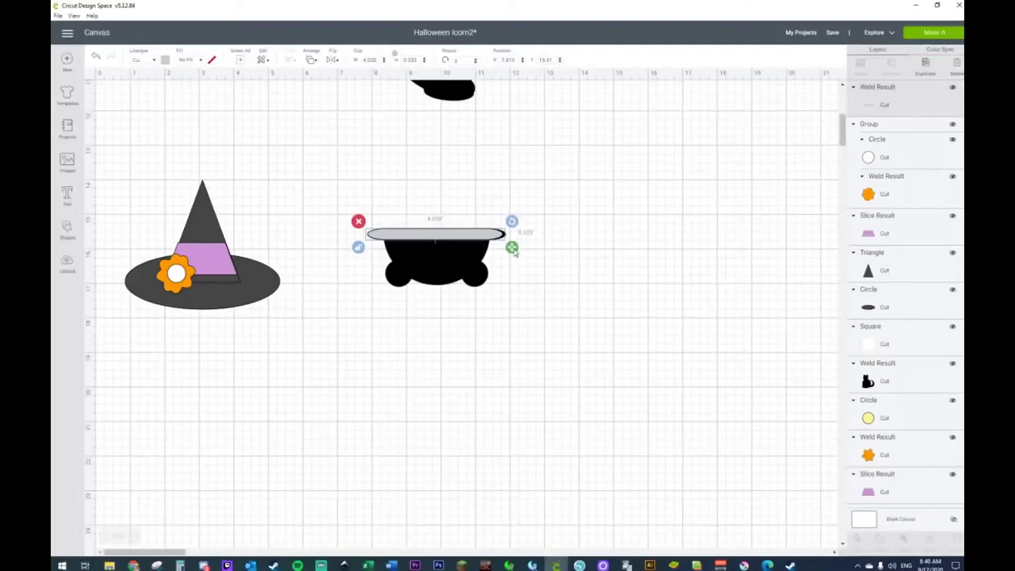
pyautogui.moveTo(515, 252); pyautogui.dragTo(520, 253)
pyautogui.click(591, 284)
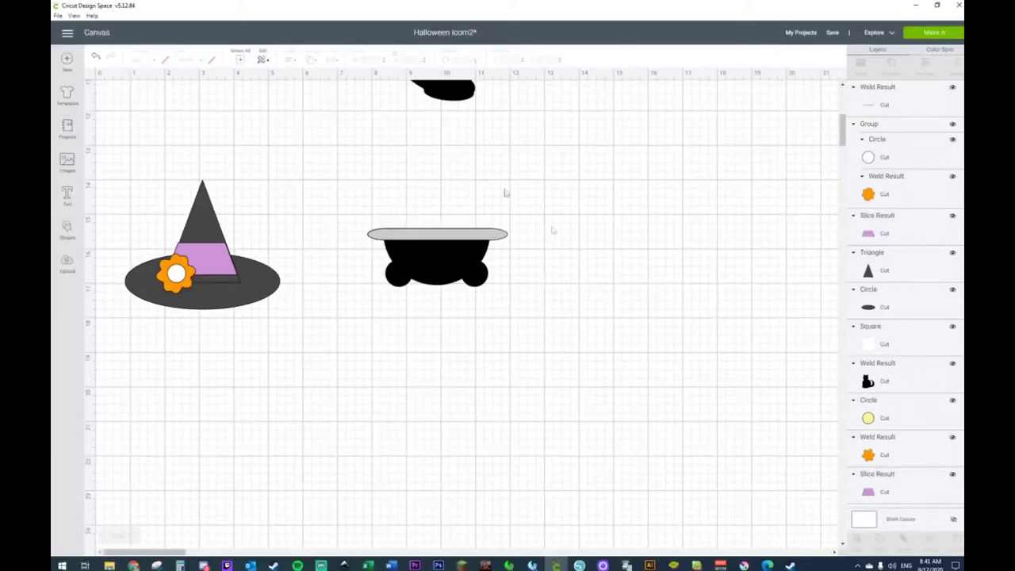
# Step: Enlarge the cauldron and its grey rim together to about 5.61 by 2.26 inches and move them beside the hat
pyautogui.moveTo(337, 189); pyautogui.dragTo(546, 362)
pyautogui.moveTo(517, 295); pyautogui.dragTo(568, 317)
pyautogui.moveTo(488, 292); pyautogui.dragTo(448, 271)
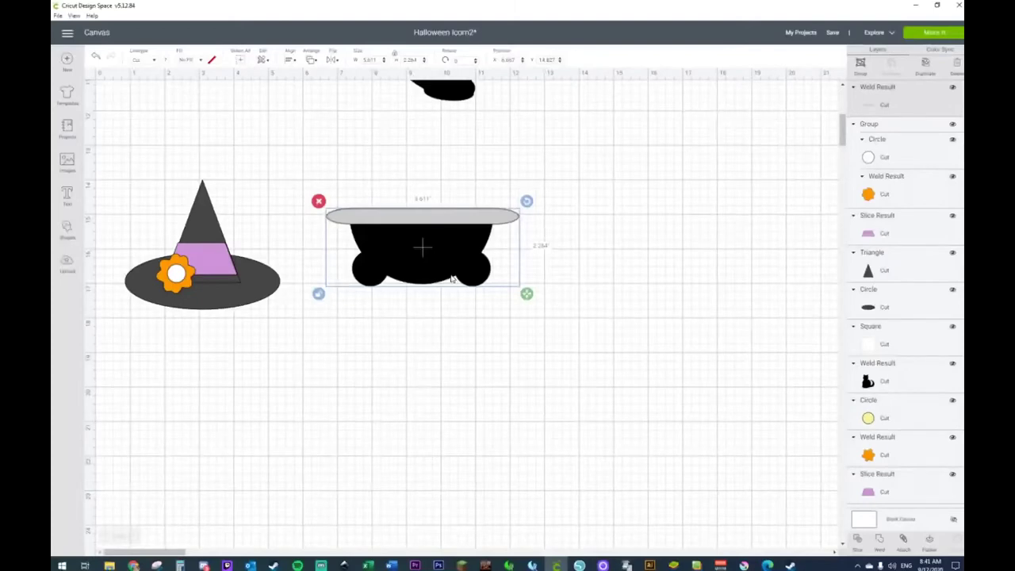
# Step: Duplicate the cauldron with its rim, place the copy below the original, and recolor the copied body white
pyautogui.hotkey('ctrl', 'c')
pyautogui.hotkey('ctrl', 'v')
pyautogui.moveTo(453, 278); pyautogui.dragTo(450, 428)
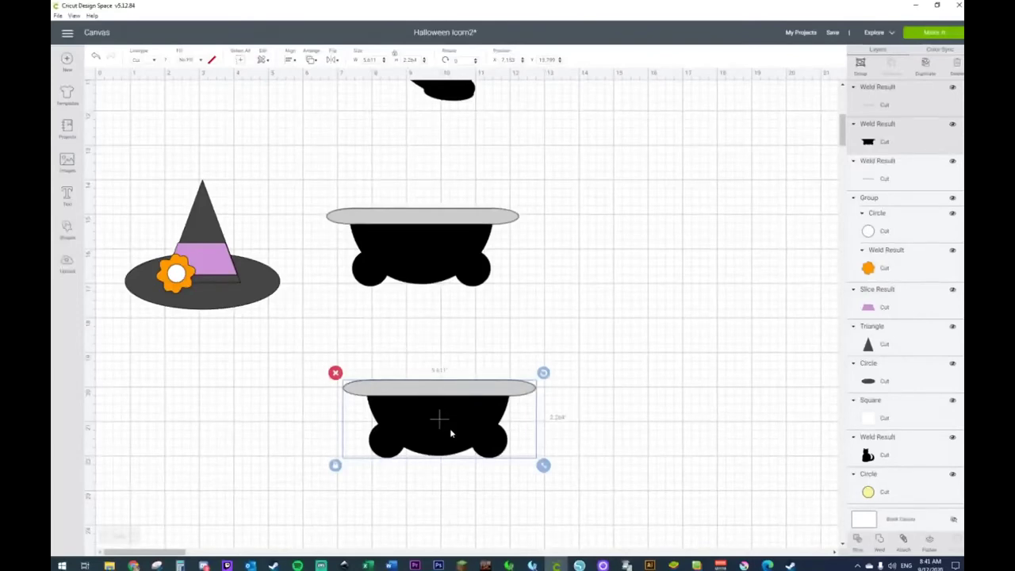
pyautogui.click(438, 432)
pyautogui.click(436, 432)
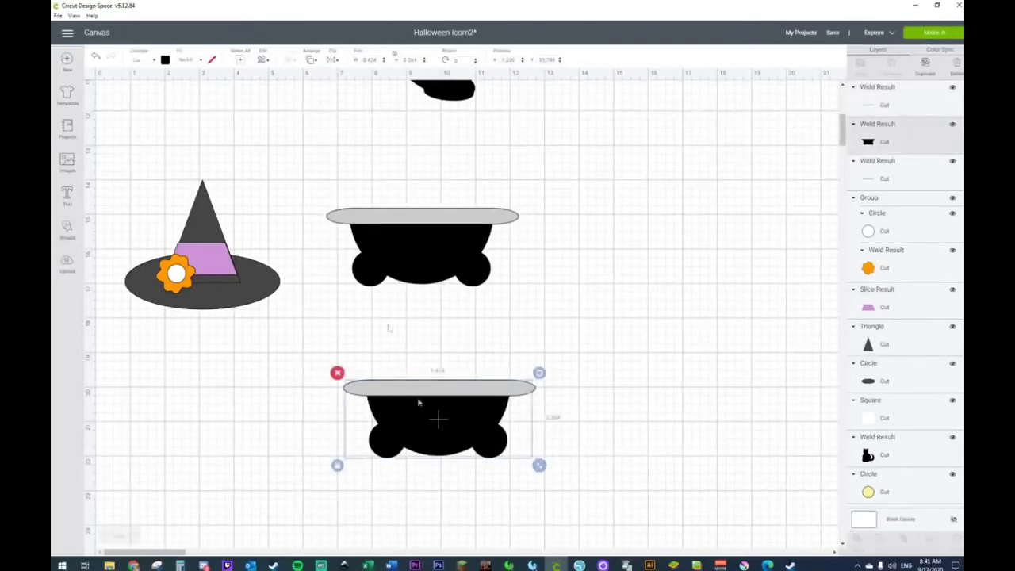
pyautogui.click(165, 60)
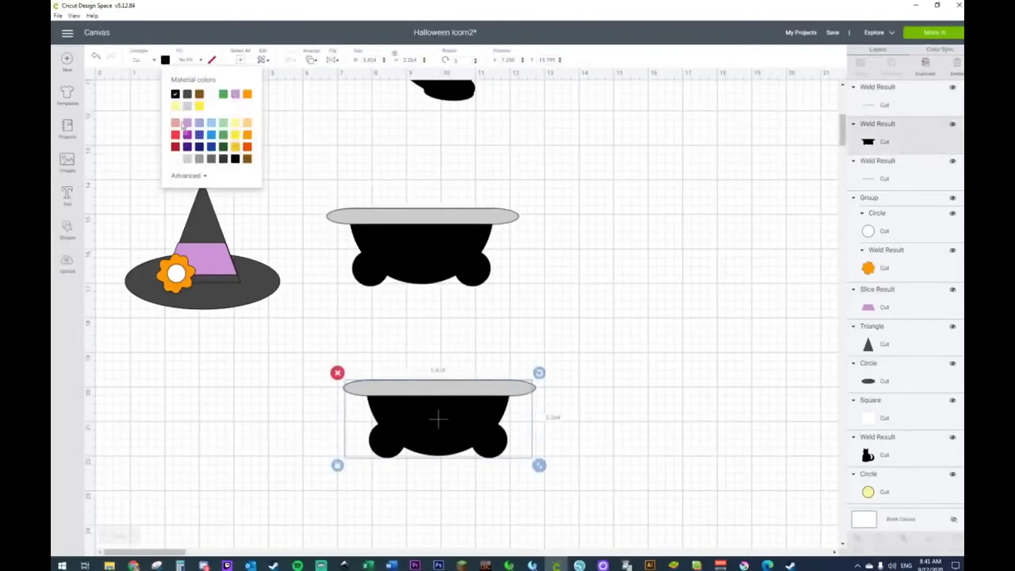
pyautogui.click(212, 96)
pyautogui.click(614, 306)
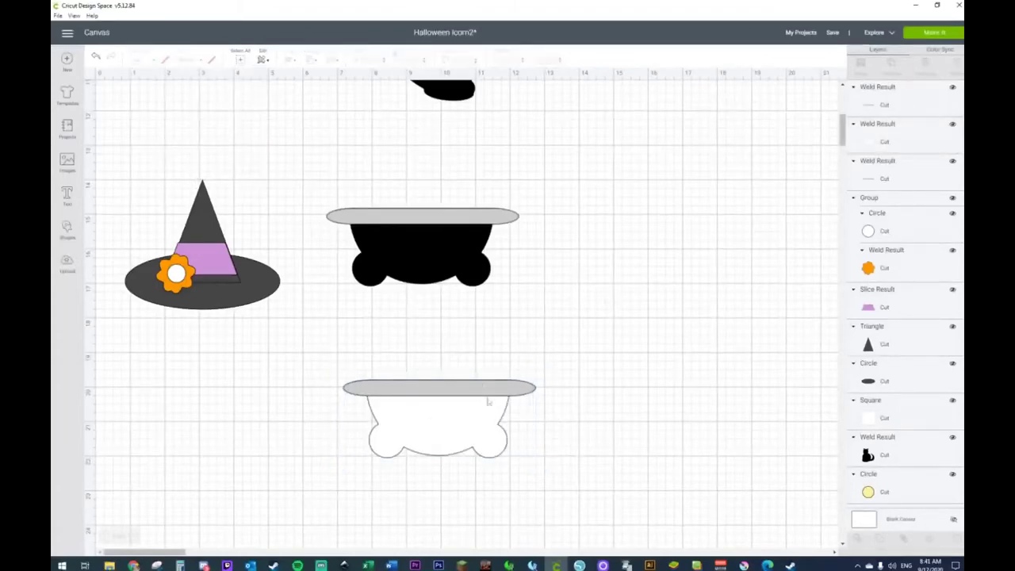
# Step: Add a circle beside the white tub and overlap it with a slightly offset duplicate
pyautogui.click(70, 230)
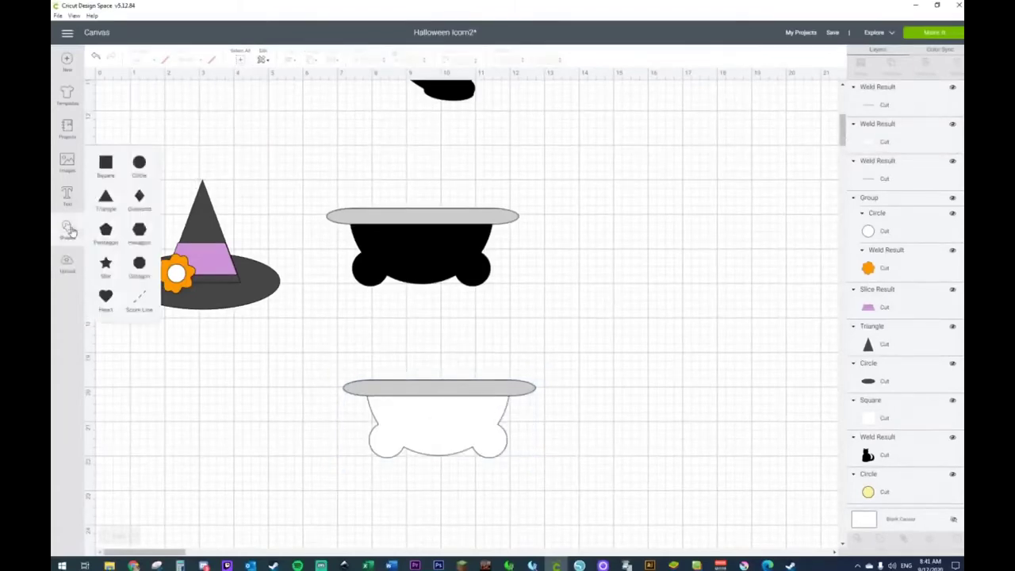
pyautogui.click(139, 166)
pyautogui.moveTo(262, 246); pyautogui.dragTo(637, 329)
pyautogui.hotkey('ctrl', 'd')
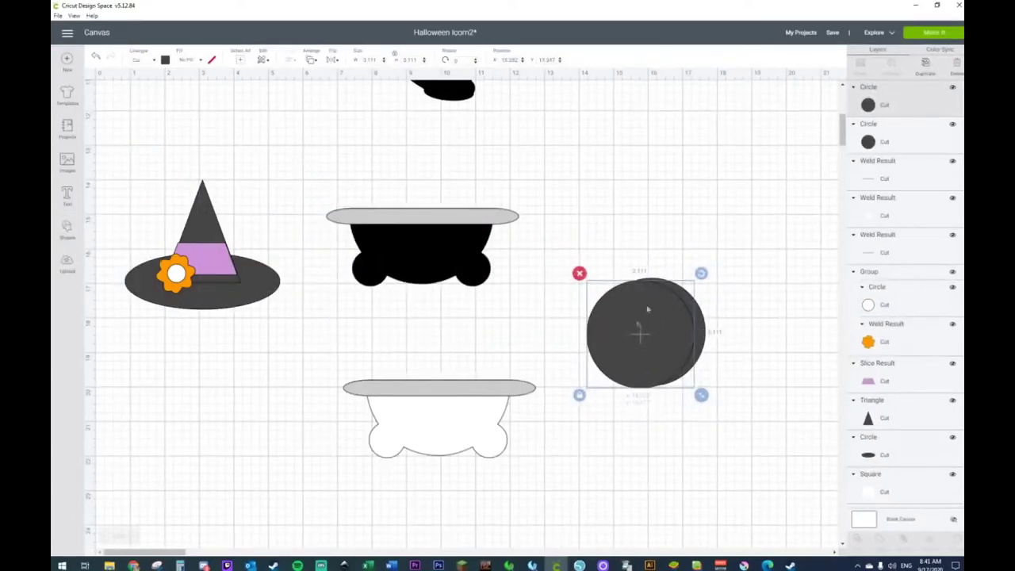
# Step: Slice the two overlapping circles and delete the leftover pieces, keeping only the thin outer crescent
pyautogui.click(677, 240)
pyautogui.moveTo(615, 264); pyautogui.dragTo(702, 386)
pyautogui.rightClick(680, 389)
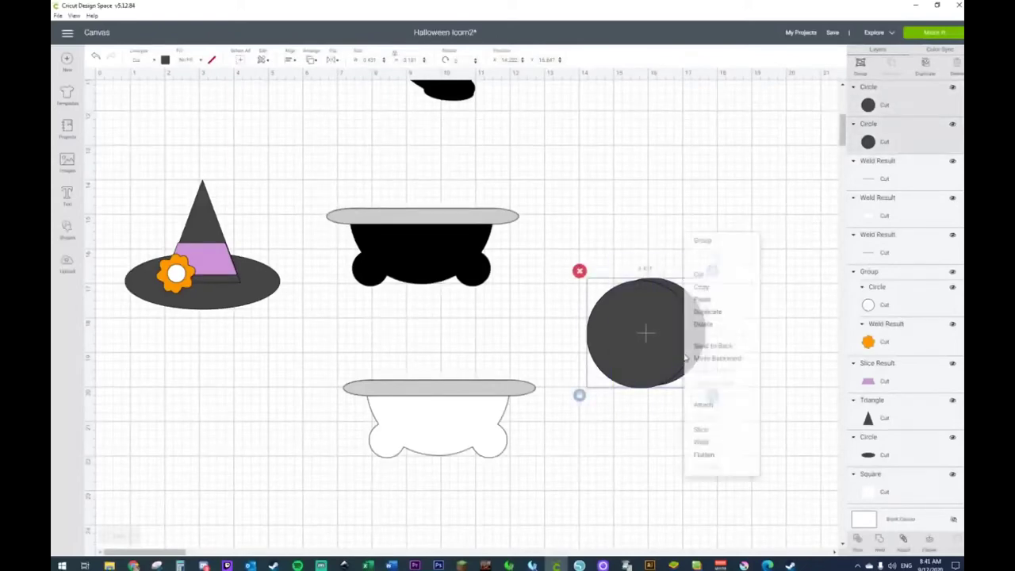
pyautogui.click(715, 433)
pyautogui.moveTo(703, 331); pyautogui.dragTo(777, 390)
pyautogui.moveTo(585, 256); pyautogui.dragTo(662, 421)
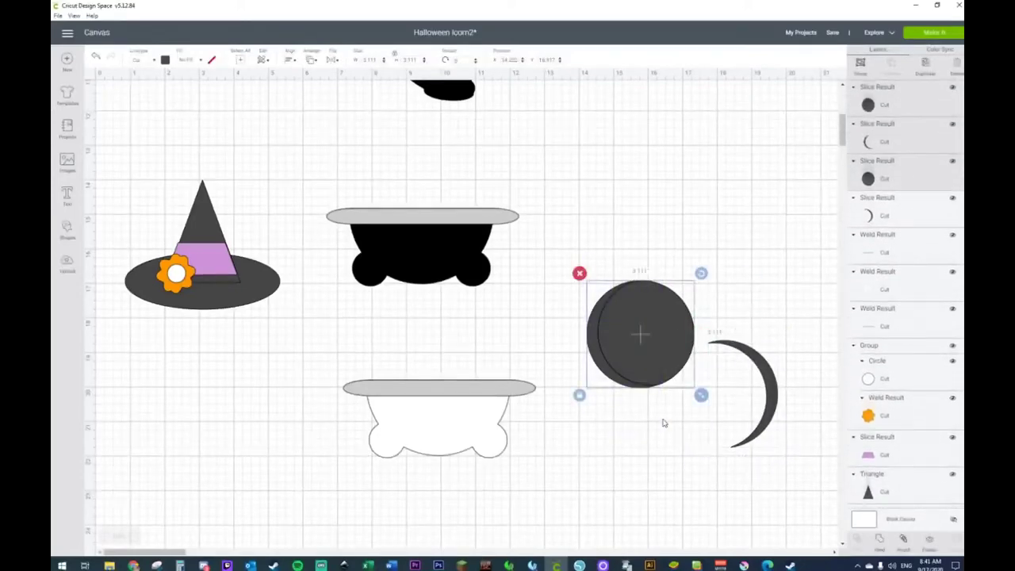
pyautogui.press('Delete')
# Step: Weld a small square of about 0.42 inches to the crescent's upper tip and move the shape closer to the tub
pyautogui.click(66, 229)
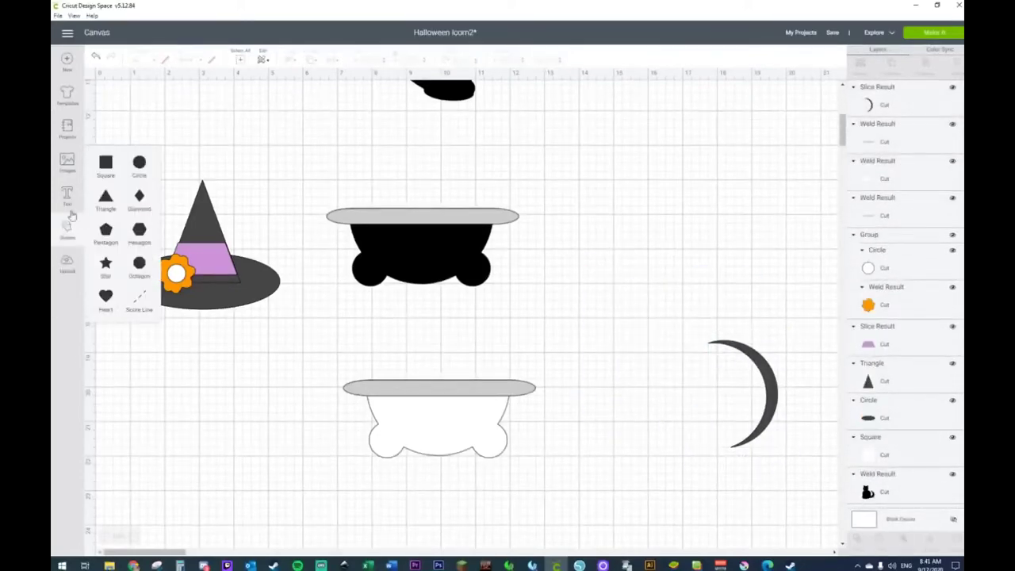
pyautogui.click(106, 162)
pyautogui.moveTo(336, 283); pyautogui.dragTo(721, 354)
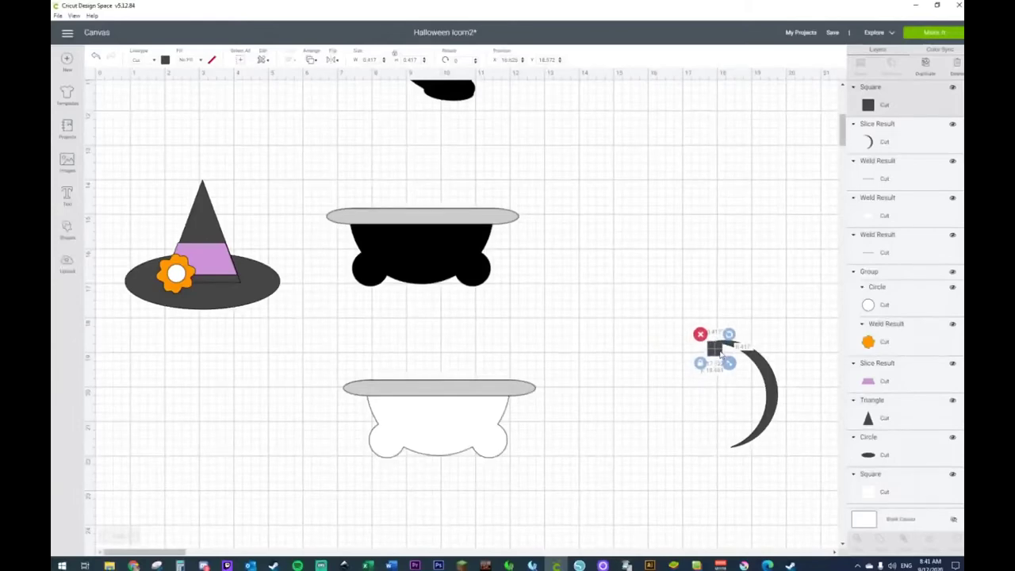
pyautogui.moveTo(687, 313); pyautogui.dragTo(754, 373)
pyautogui.rightClick(735, 357)
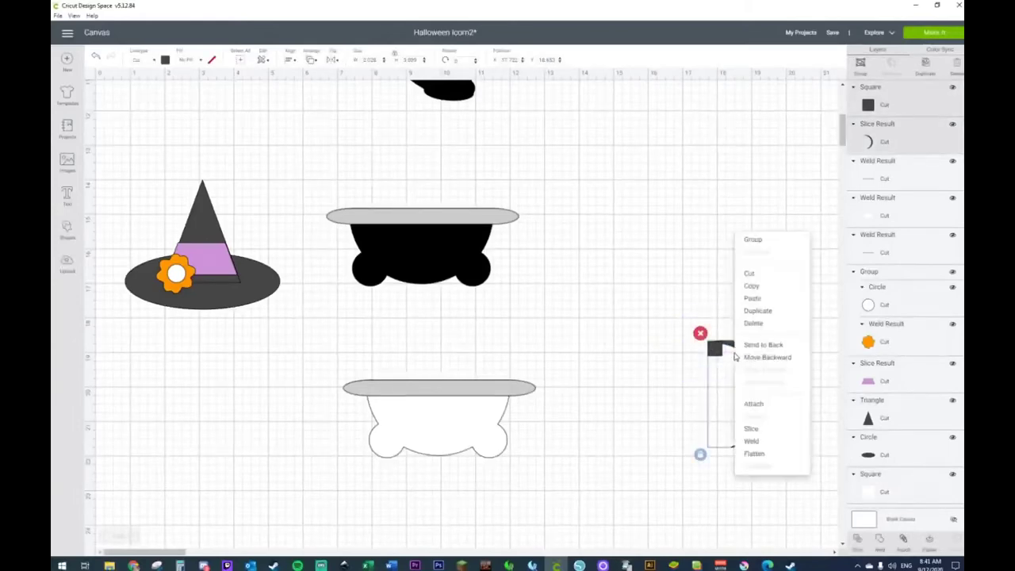
pyautogui.click(760, 440)
pyautogui.moveTo(768, 394); pyautogui.dragTo(662, 404)
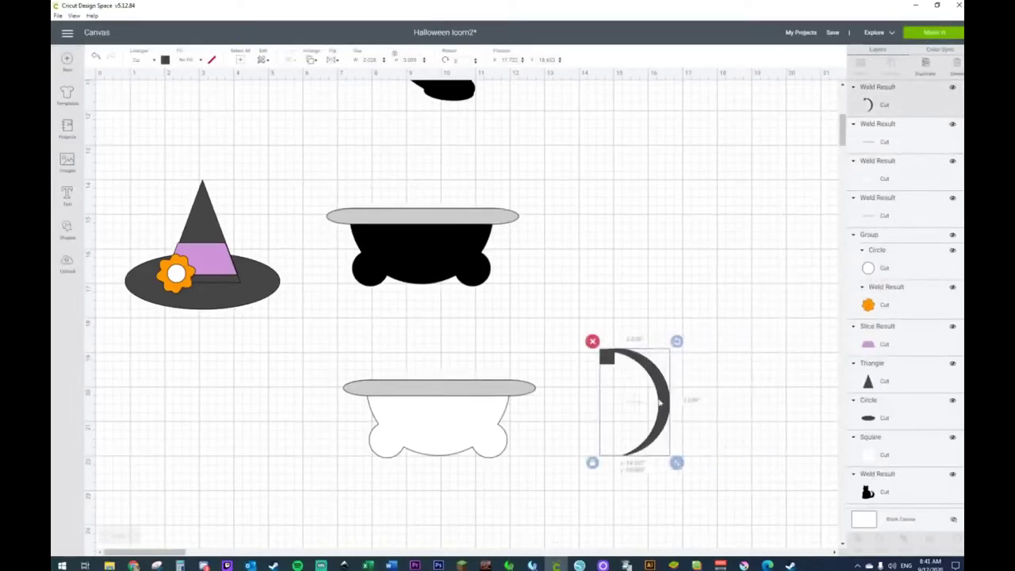
# Step: Cover the lower part of the crescent with a square and slice the two shapes
pyautogui.click(69, 228)
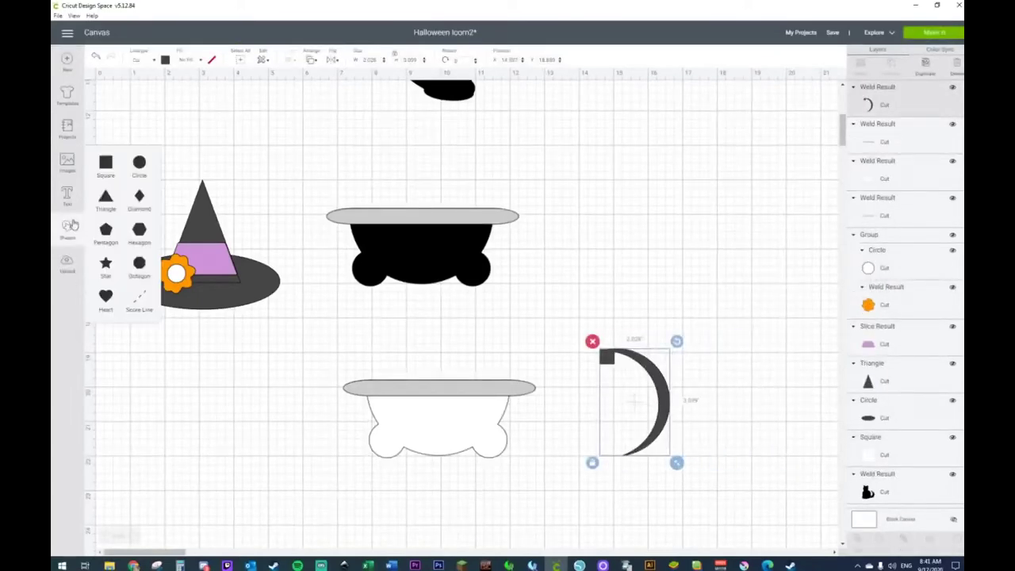
pyautogui.click(106, 163)
pyautogui.moveTo(287, 262); pyautogui.dragTo(645, 420)
pyautogui.moveTo(630, 316); pyautogui.dragTo(650, 453)
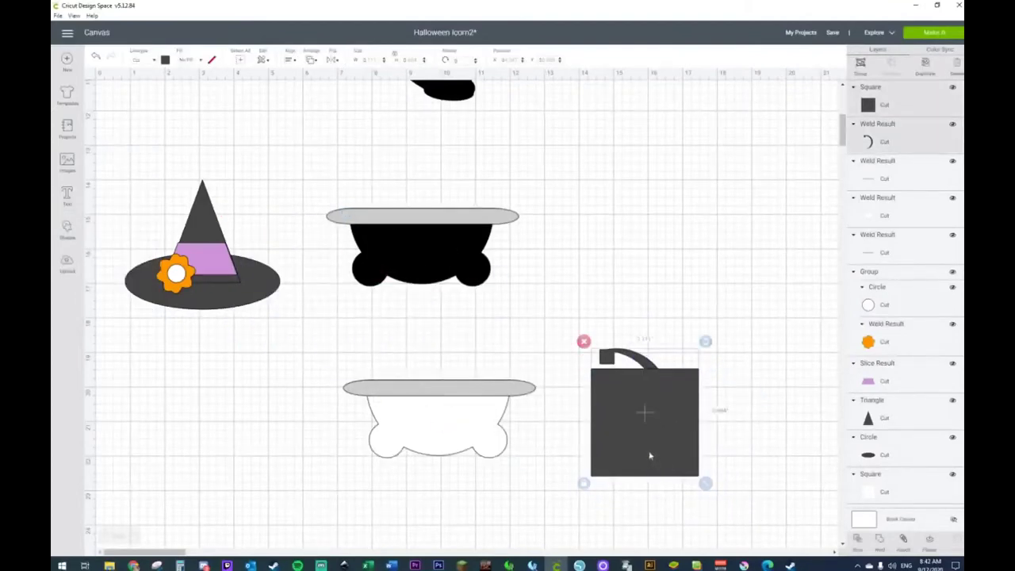
pyautogui.rightClick(650, 453)
pyautogui.click(662, 391)
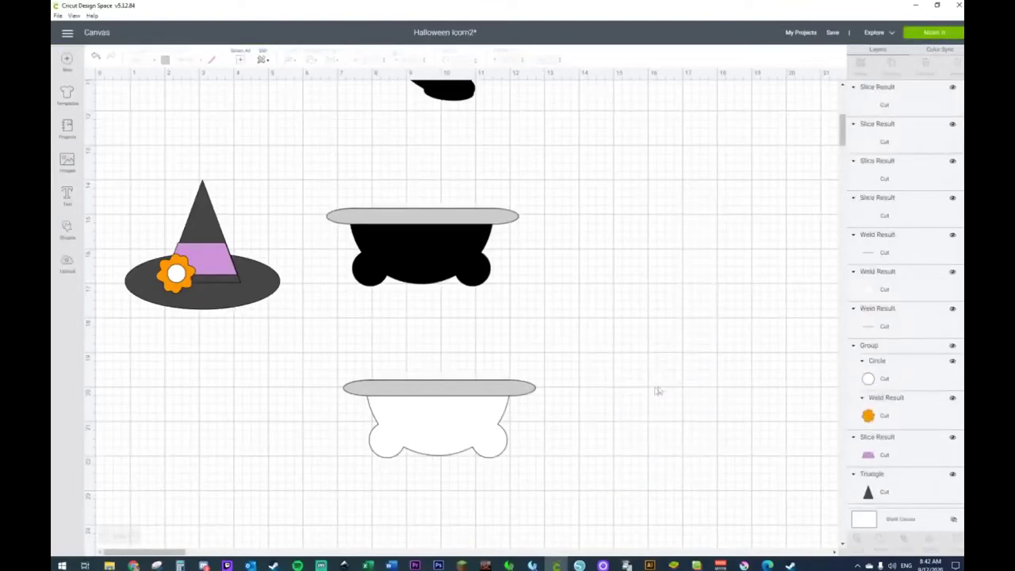
# Step: Tilt the cut faucet piece, place it behind the tub's rim at the back of the stack, and delete the leftover slices
pyautogui.moveTo(638, 364); pyautogui.dragTo(507, 377)
pyautogui.rightClick(506, 375)
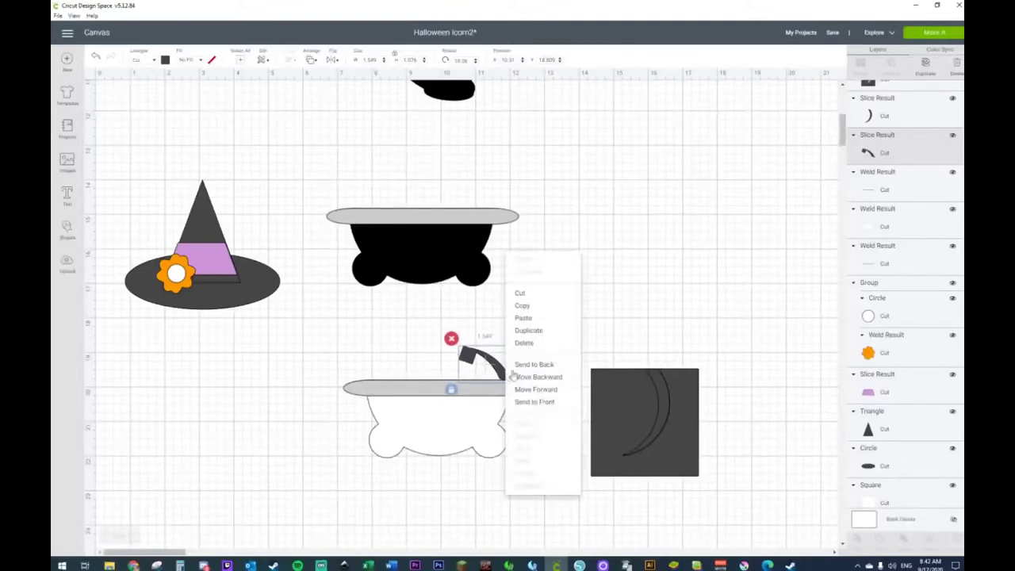
pyautogui.click(524, 367)
pyautogui.click(603, 352)
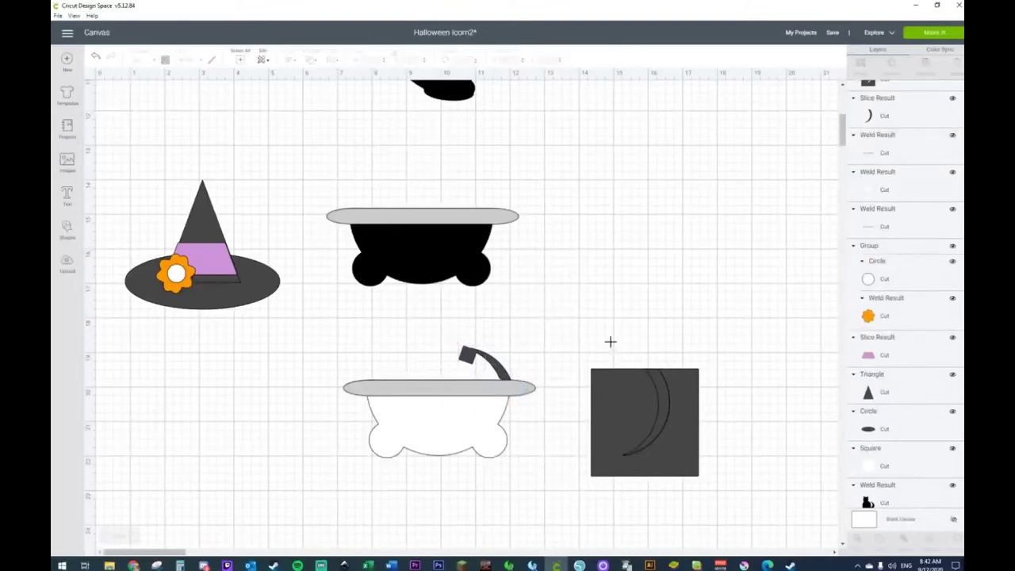
pyautogui.moveTo(600, 356); pyautogui.dragTo(689, 496)
pyautogui.press('Delete')
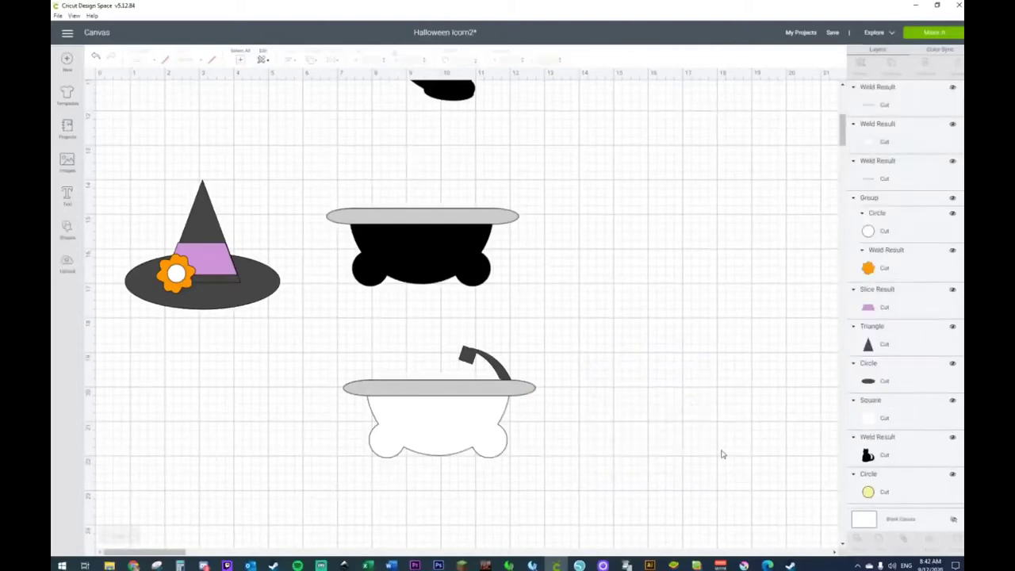
# Step: Delete the faucet piece and the white tub with its grey rim
pyautogui.click(469, 355)
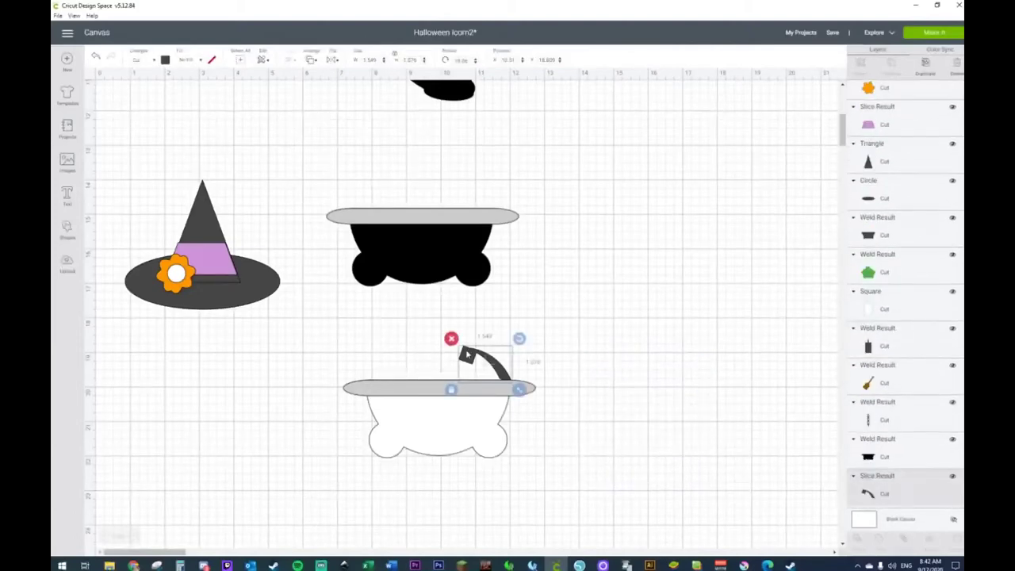
pyautogui.press('Delete')
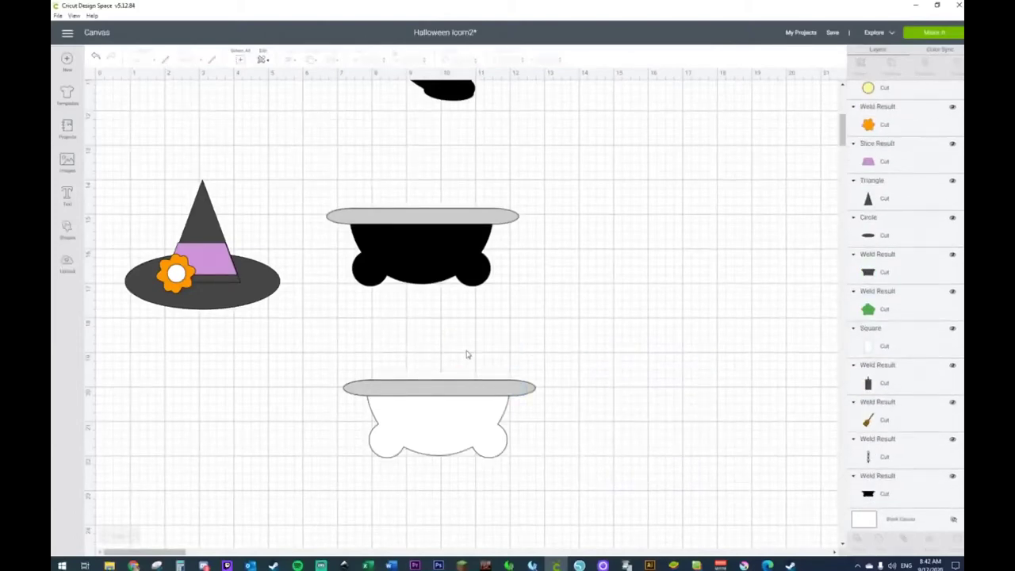
pyautogui.moveTo(306, 367); pyautogui.dragTo(549, 479)
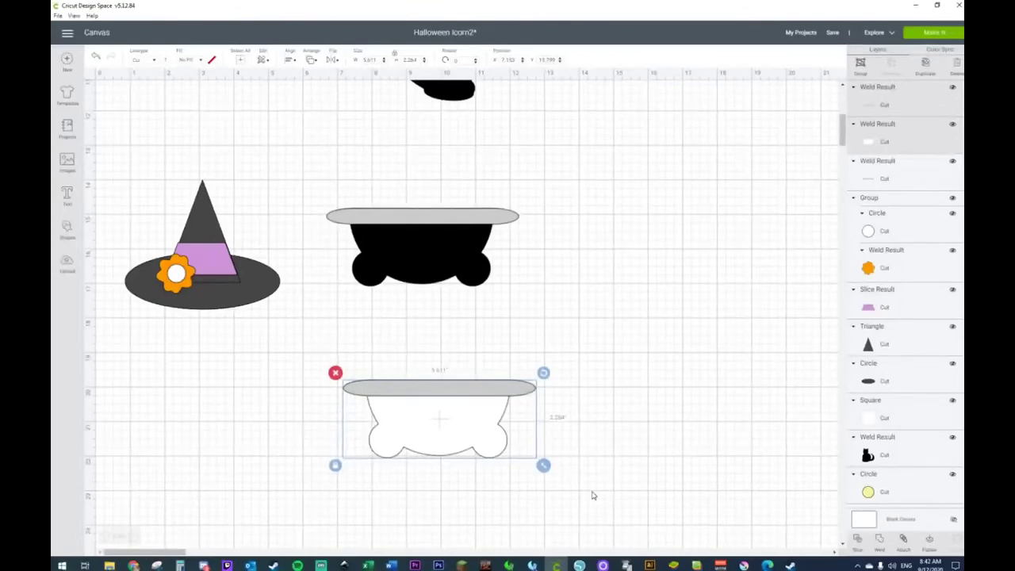
pyautogui.press('Delete')
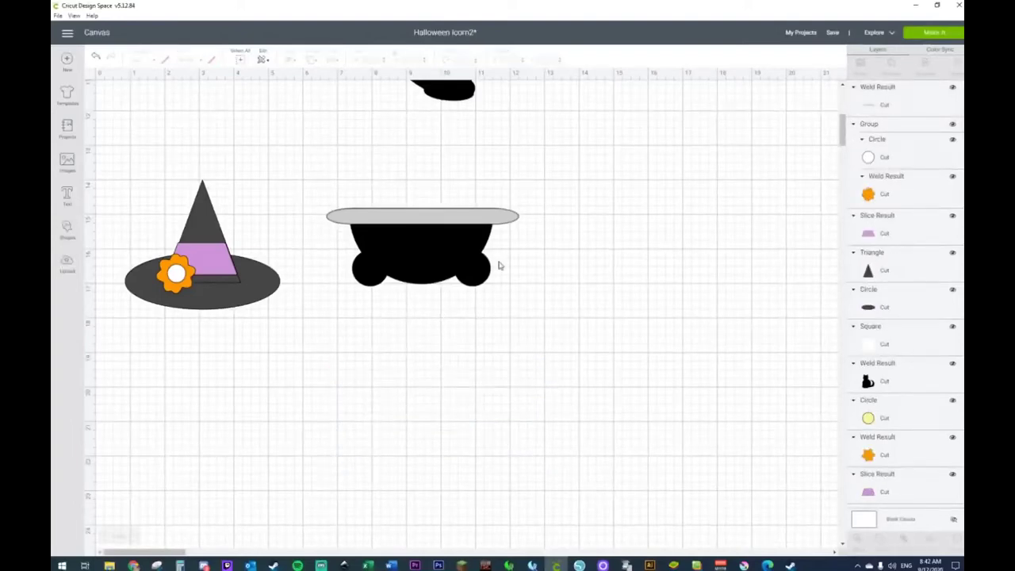
# Step: Add a heart and a circle in open space, overlap them into a teardrop, and resize the heart to match the circle's width
pyautogui.scroll(5, 500, 258)
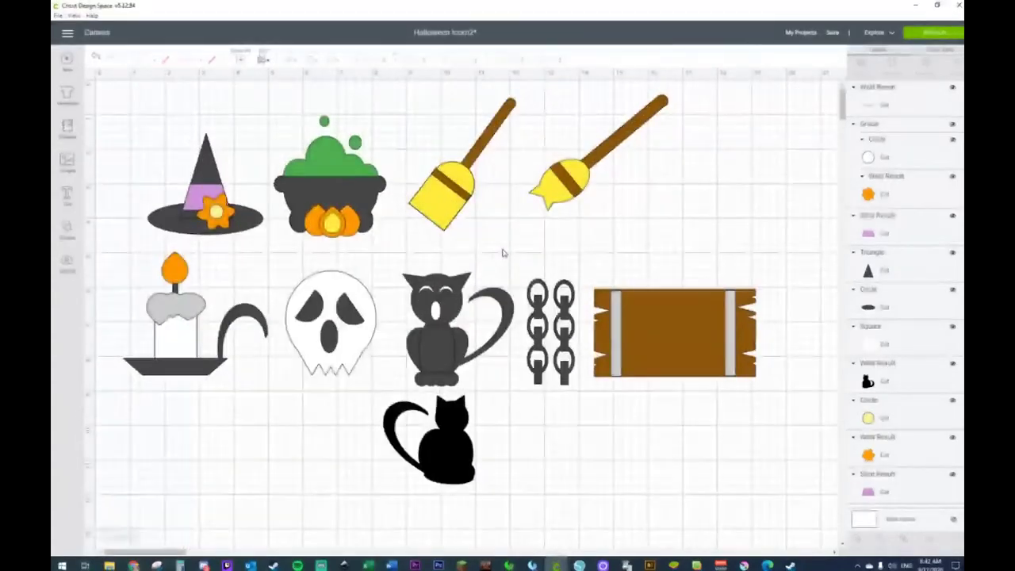
pyautogui.scroll(-2, 502, 252)
pyautogui.scroll(-3, 502, 252)
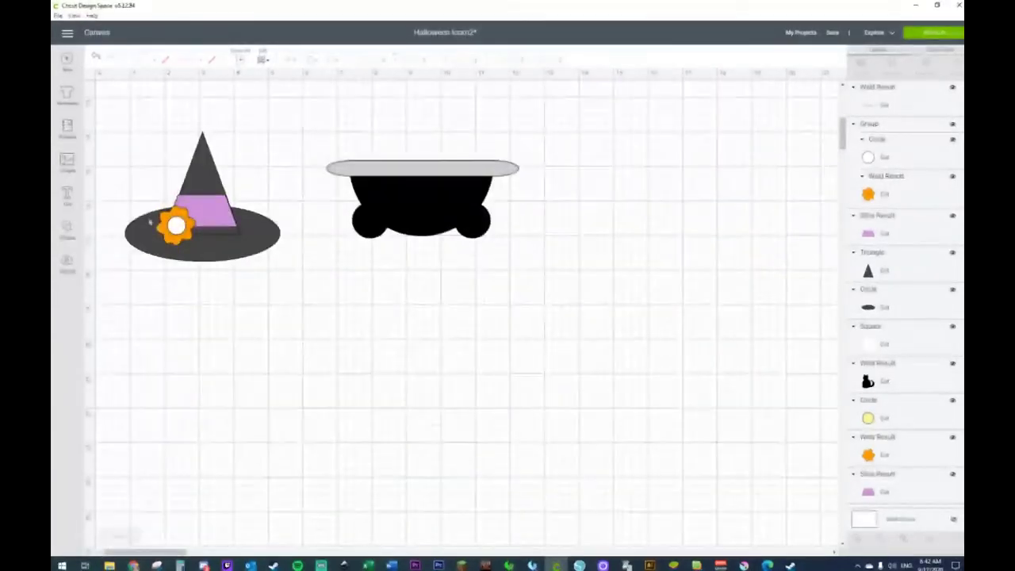
pyautogui.click(68, 229)
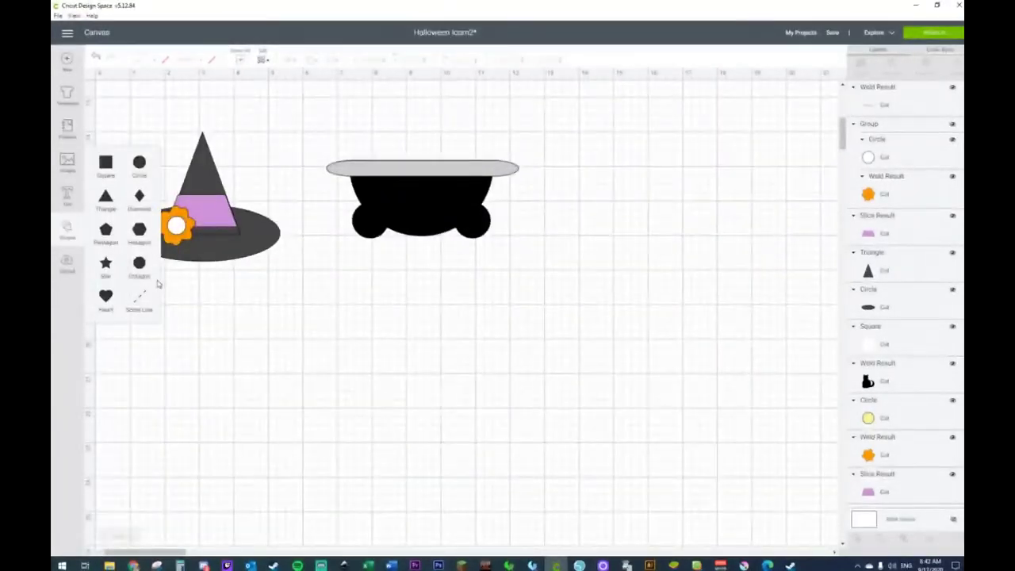
pyautogui.click(106, 296)
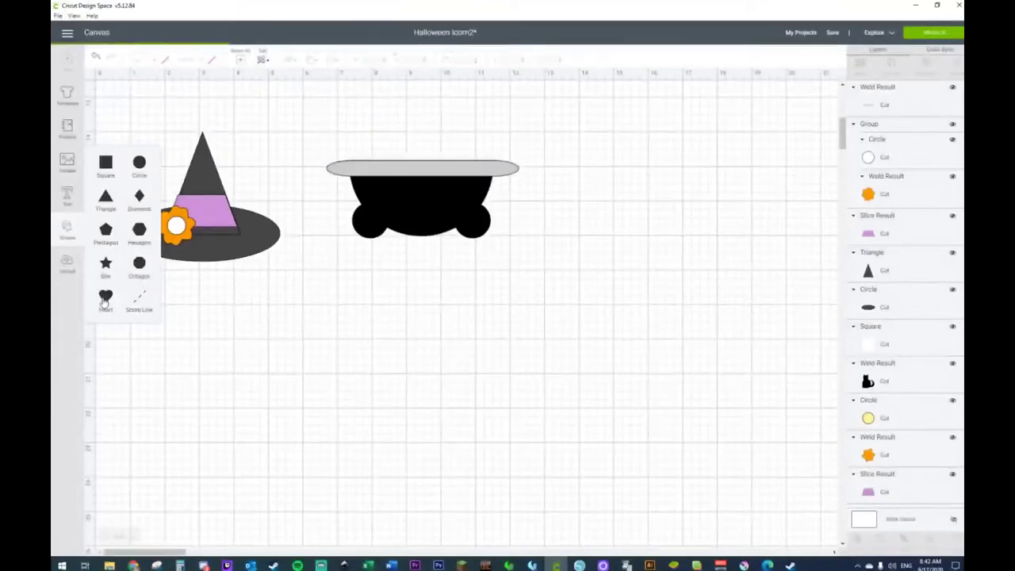
pyautogui.click(139, 162)
pyautogui.moveTo(241, 210); pyautogui.dragTo(660, 286)
pyautogui.moveTo(238, 175); pyautogui.dragTo(651, 368)
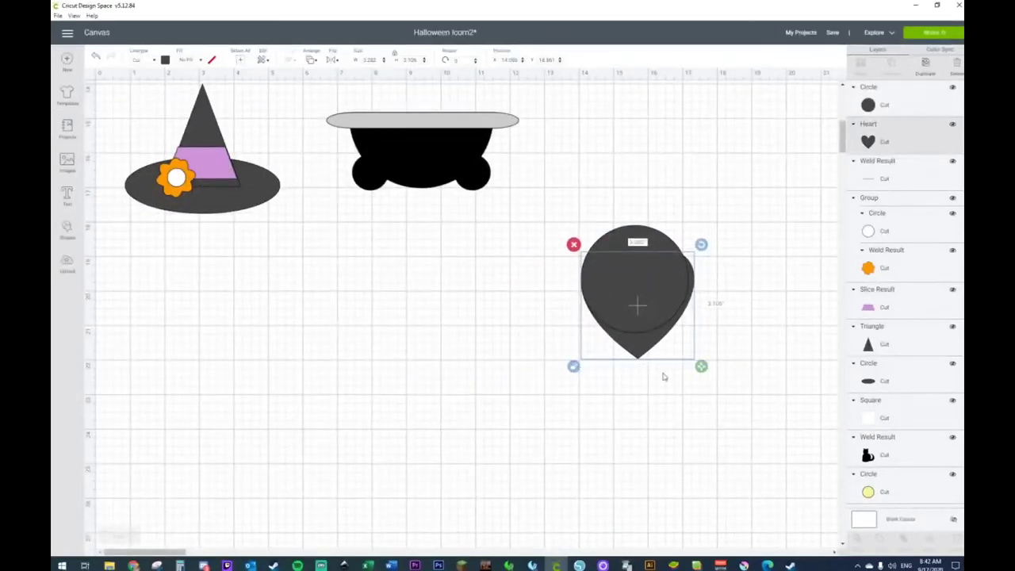
pyautogui.moveTo(703, 368); pyautogui.dragTo(695, 363)
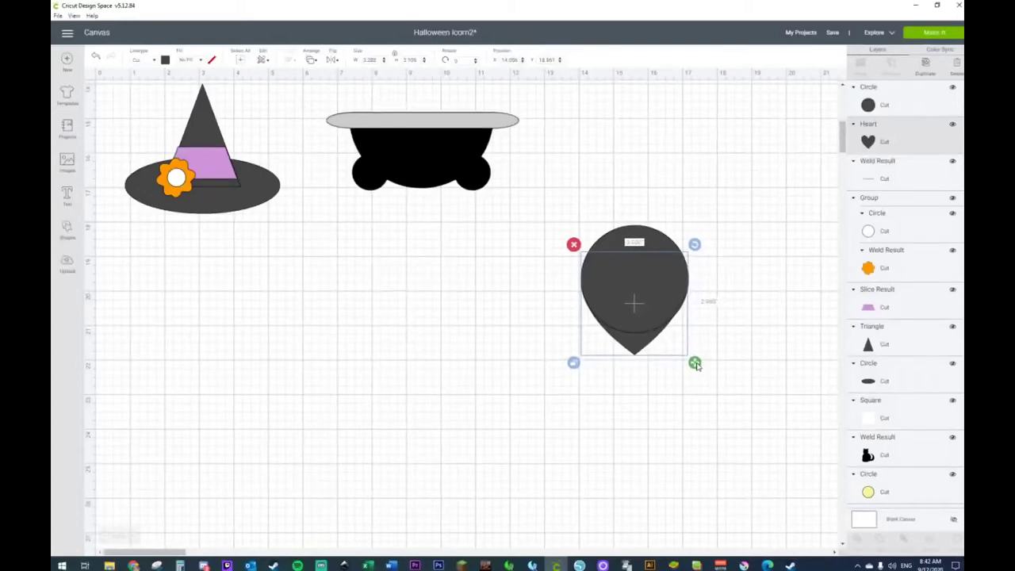
# Step: Weld the circle and heart into one teardrop and flip it vertically so the point faces up
pyautogui.click(631, 189)
pyautogui.moveTo(557, 235); pyautogui.dragTo(716, 408)
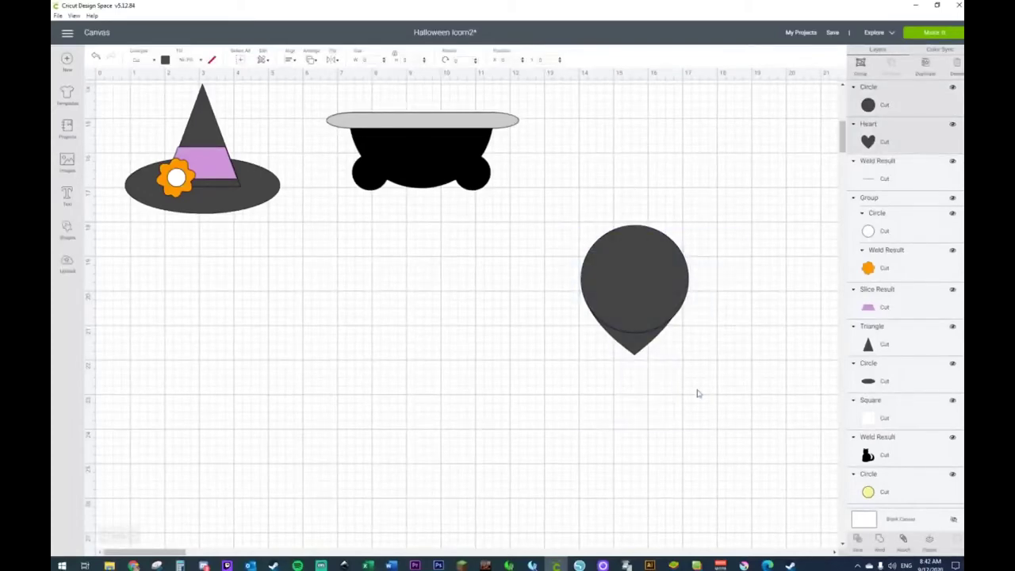
pyautogui.rightClick(637, 290)
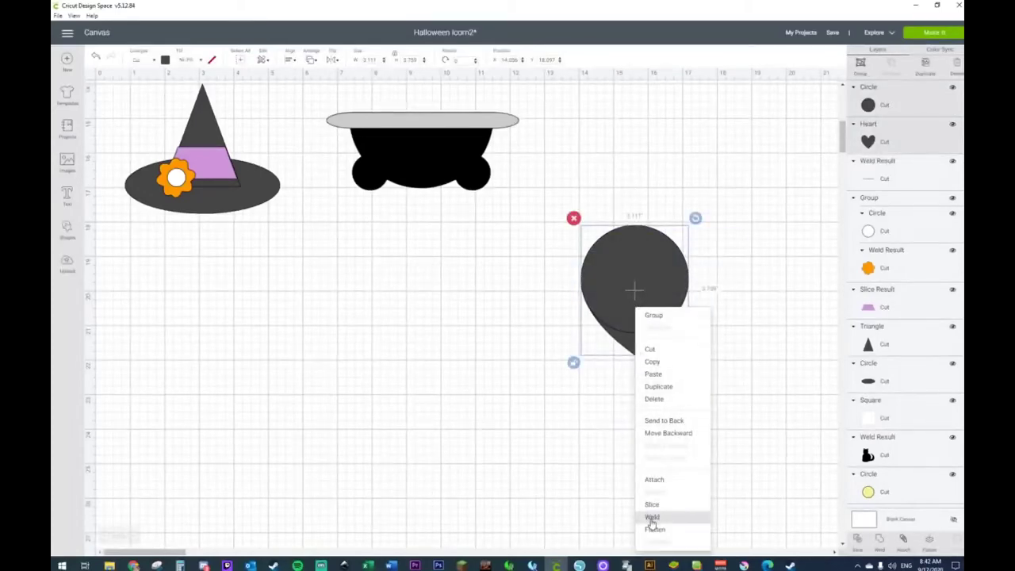
pyautogui.click(652, 518)
pyautogui.rightClick(646, 269)
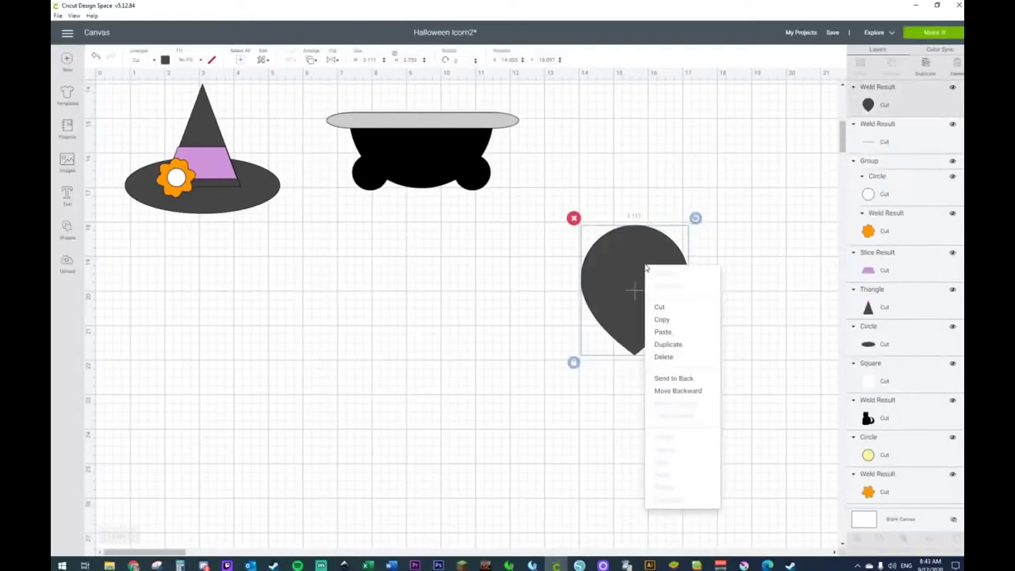
pyautogui.click(340, 61)
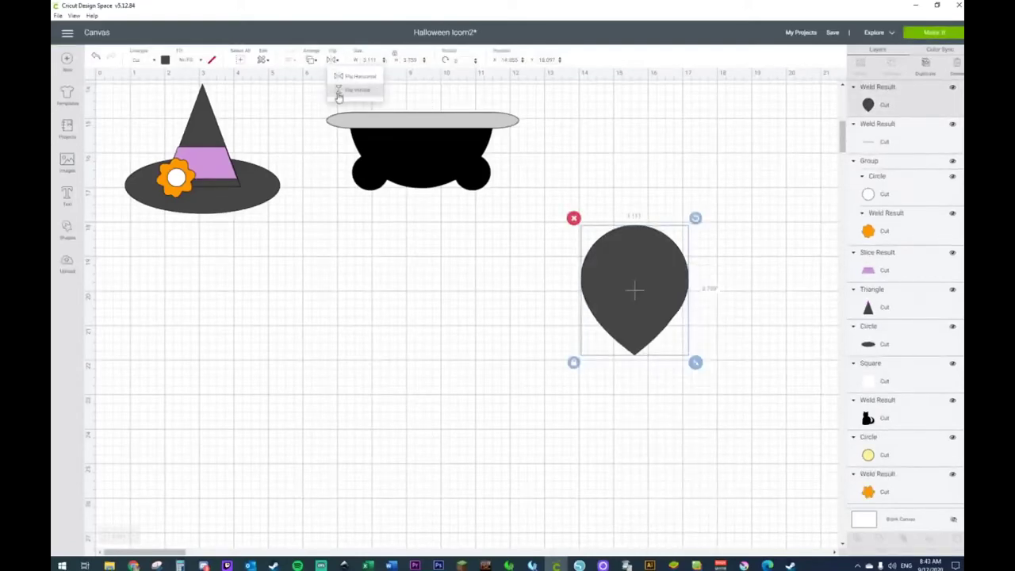
pyautogui.click(337, 95)
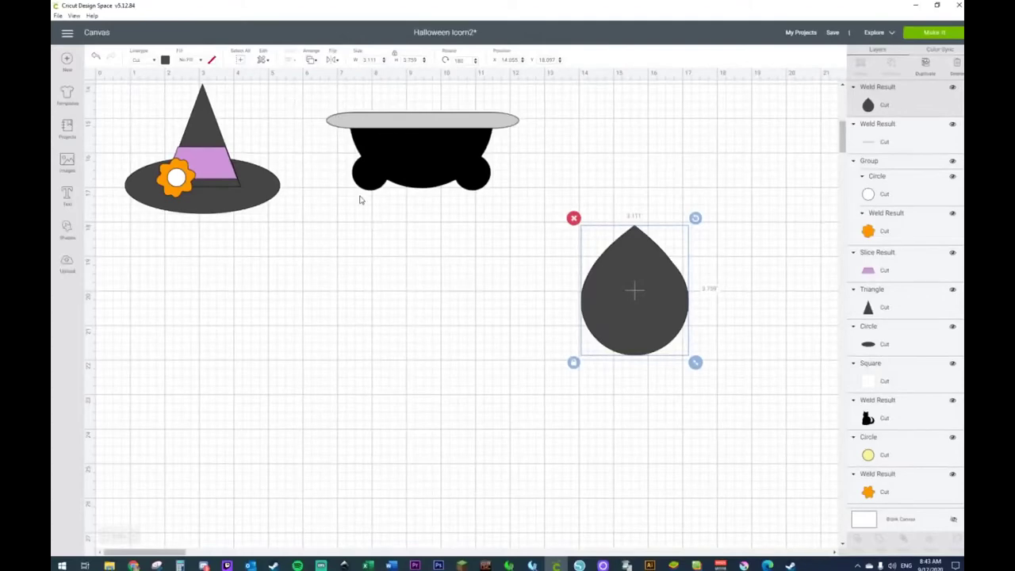
# Step: Duplicate the teardrop, shrink the copy to about 2.46 by 2.97 inches, and place it beside the original
pyautogui.hotkey('ctrl', 'd')
pyautogui.moveTo(711, 378); pyautogui.dragTo(691, 352)
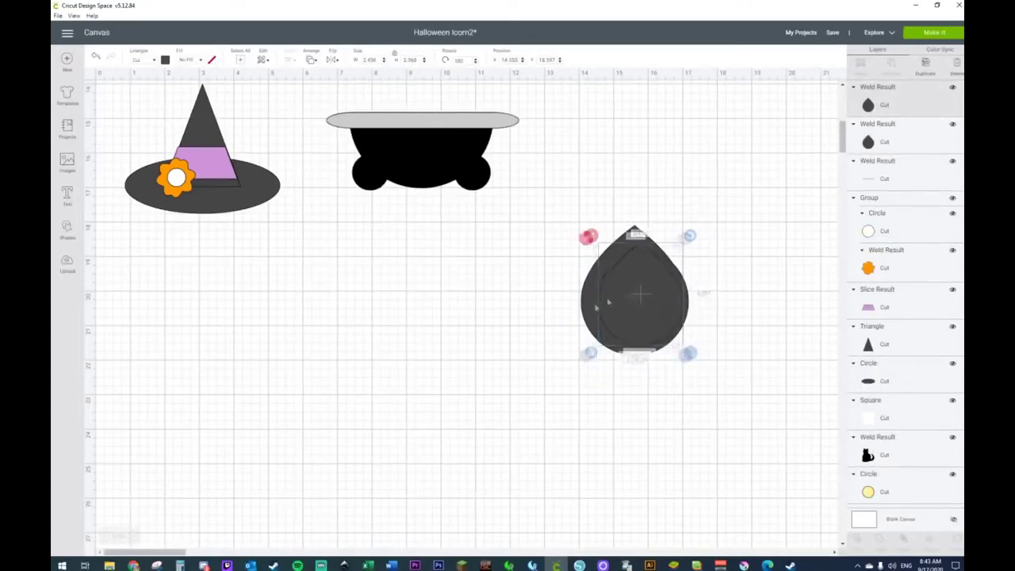
pyautogui.moveTo(611, 301); pyautogui.dragTo(469, 325)
pyautogui.click(626, 294)
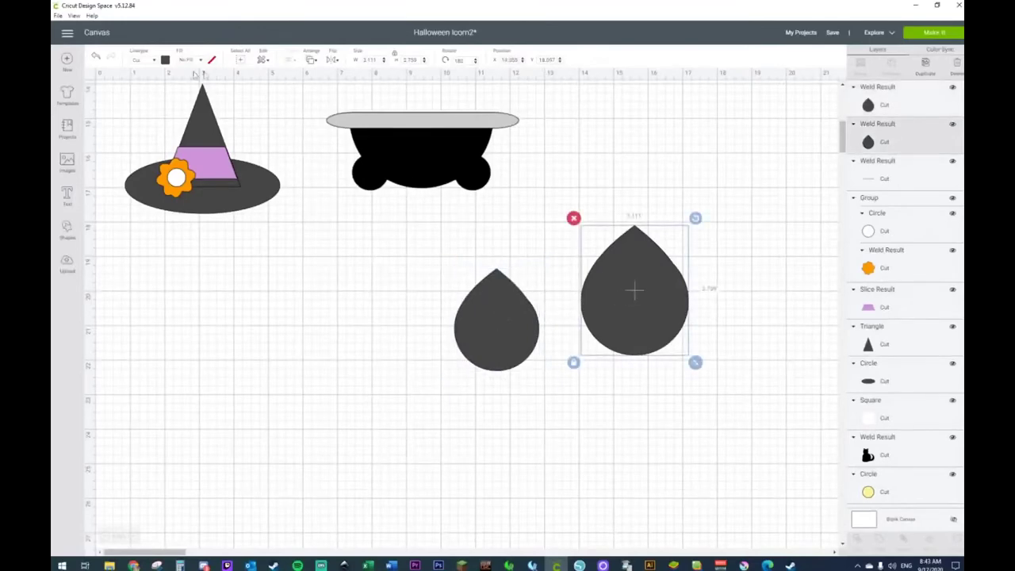
# Step: Color the large teardrop bright yellow and the small one dark orange, and shift the small one closer to the large one
pyautogui.click(165, 60)
pyautogui.click(176, 107)
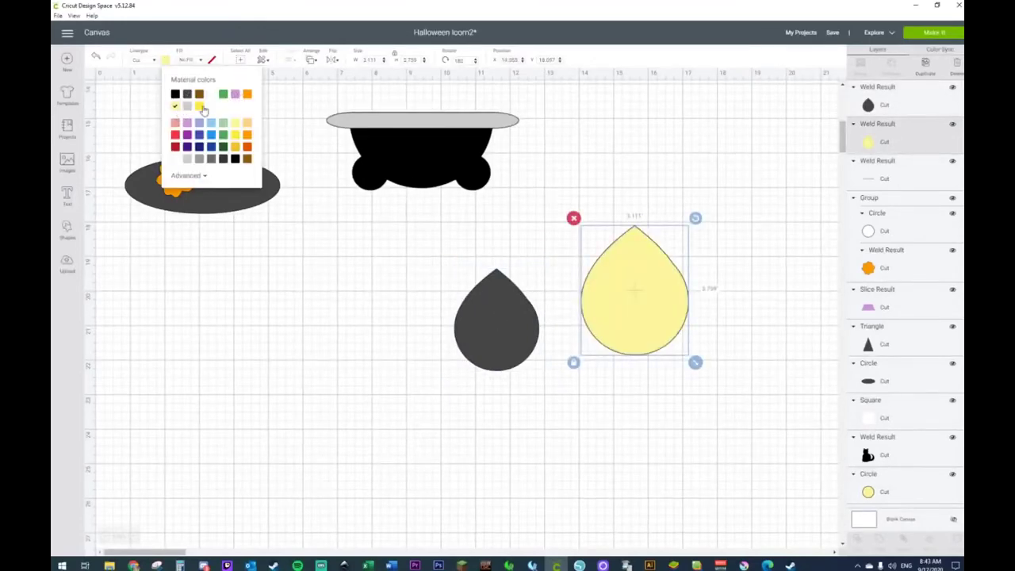
pyautogui.click(199, 106)
pyautogui.click(497, 318)
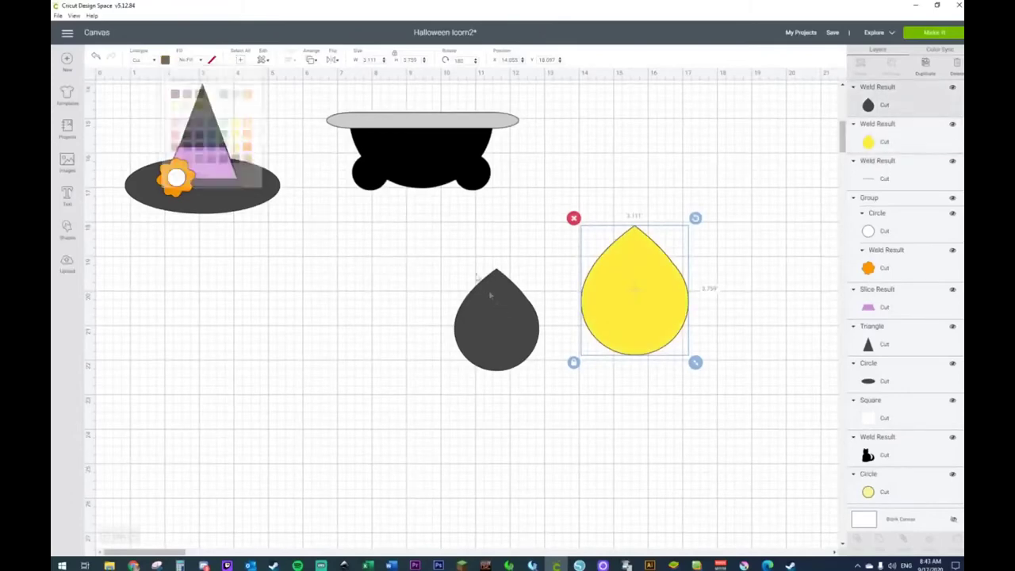
pyautogui.click(165, 60)
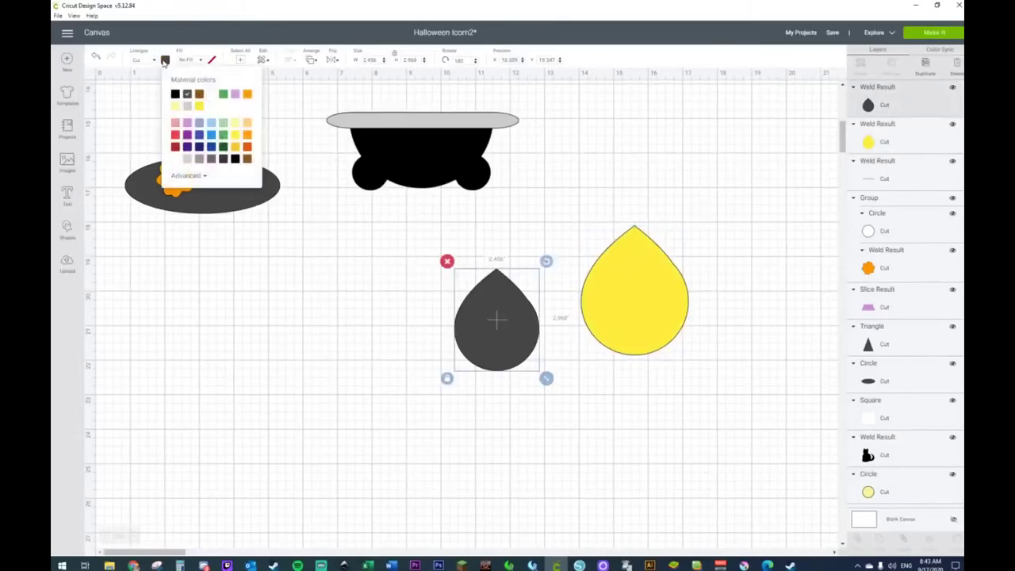
pyautogui.click(247, 148)
pyautogui.moveTo(515, 345); pyautogui.dragTo(551, 358)
# Step: Duplicate the yellow teardrop twice and spread the copies on either side of the original
pyautogui.click(668, 297)
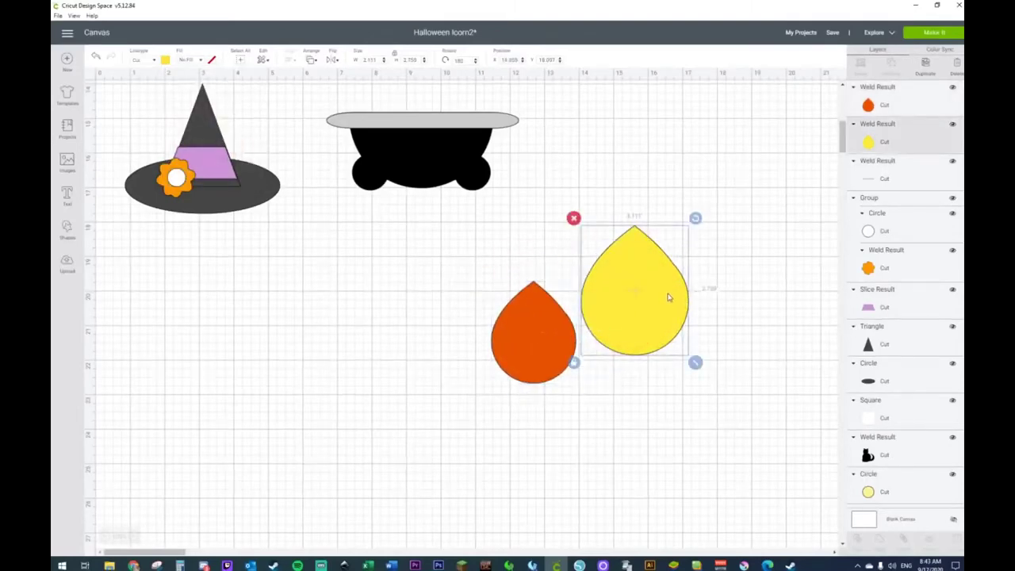
pyautogui.hotkey('ctrl', 'd')
pyautogui.moveTo(687, 319); pyautogui.dragTo(570, 300)
pyautogui.hotkey('ctrl', 'd')
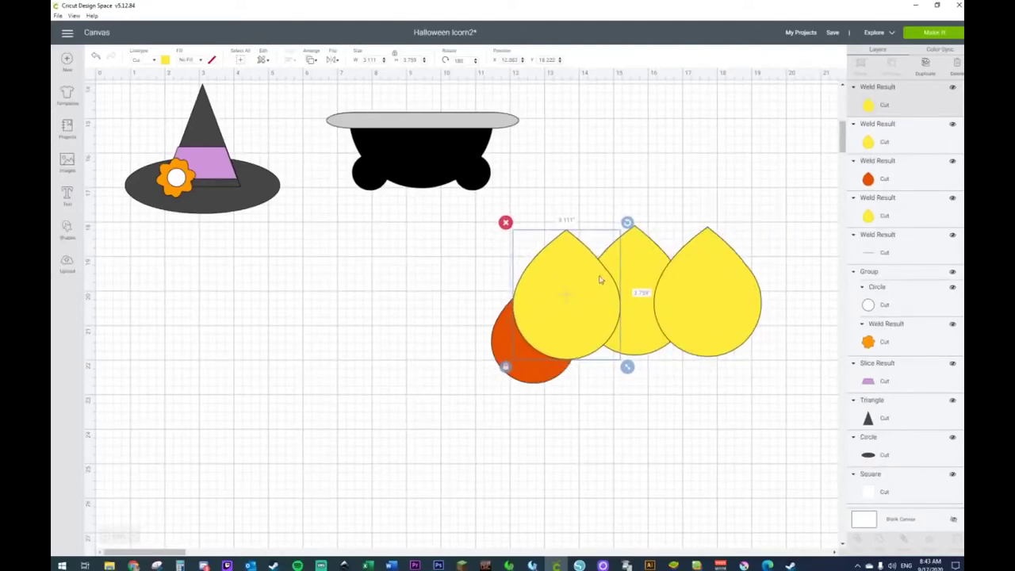
# Step: Bring the middle yellow teardrop to the front and tuck the two side teardrops closer behind it
pyautogui.click(643, 251)
pyautogui.rightClick(643, 251)
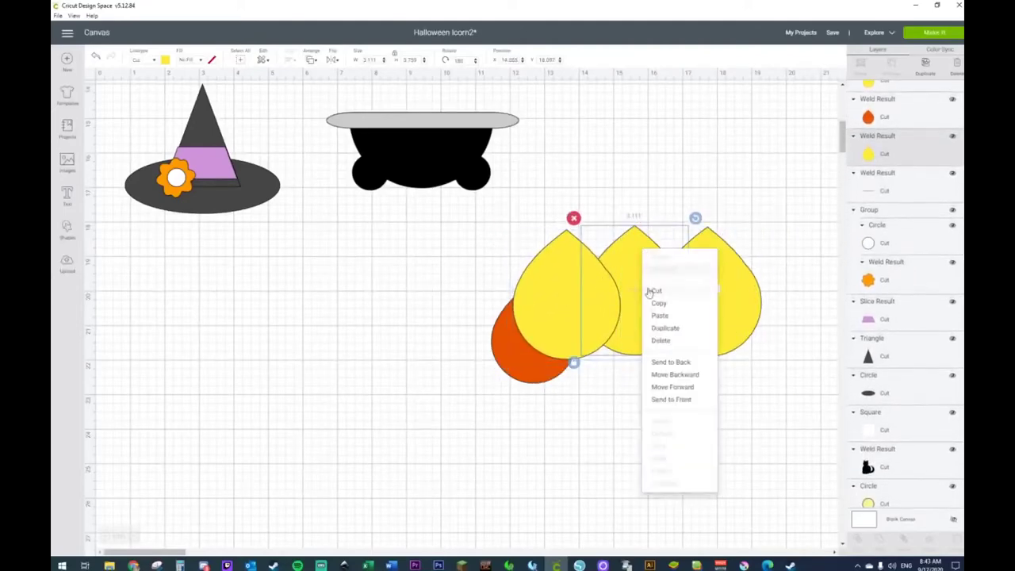
pyautogui.click(668, 400)
pyautogui.moveTo(545, 326); pyautogui.dragTo(562, 322)
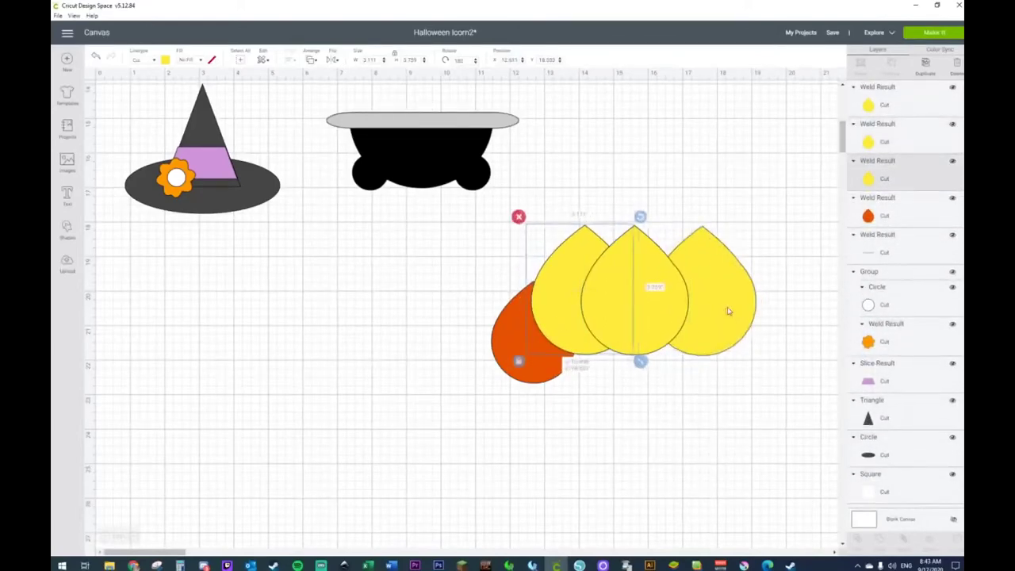
pyautogui.moveTo(738, 313); pyautogui.dragTo(710, 310)
# Step: Bring the orange teardrop to the front and center it on the lower part of the middle yellow teardrop
pyautogui.click(510, 357)
pyautogui.rightClick(510, 357)
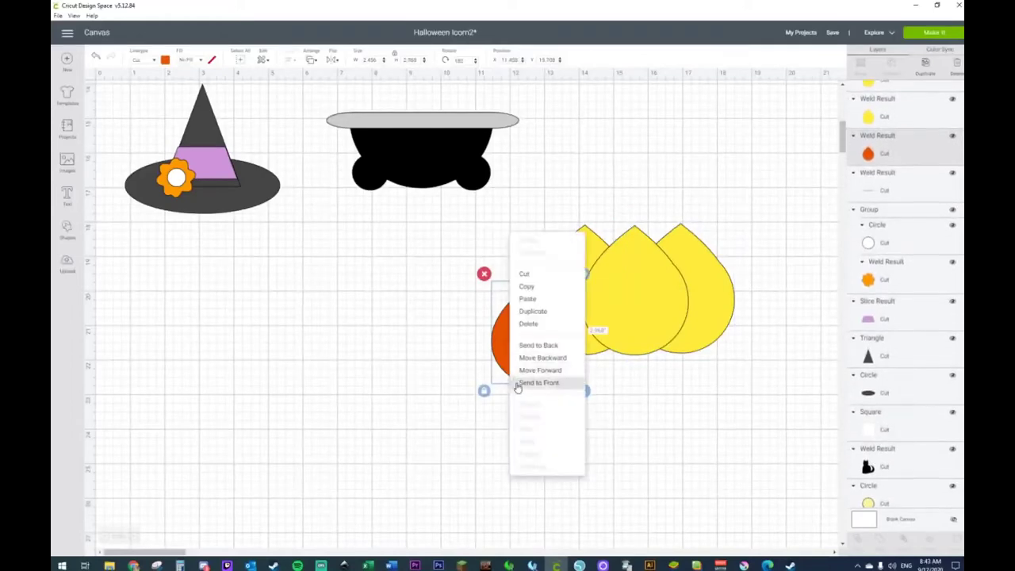
pyautogui.click(527, 381)
pyautogui.moveTo(535, 381); pyautogui.dragTo(640, 338)
# Step: Select all four flame teardrops, shrink them to about 2.07 by 1.34 inches, and center them at the cauldron's base
pyautogui.moveTo(529, 222); pyautogui.dragTo(800, 386)
pyautogui.moveTo(743, 364); pyautogui.dragTo(466, 215)
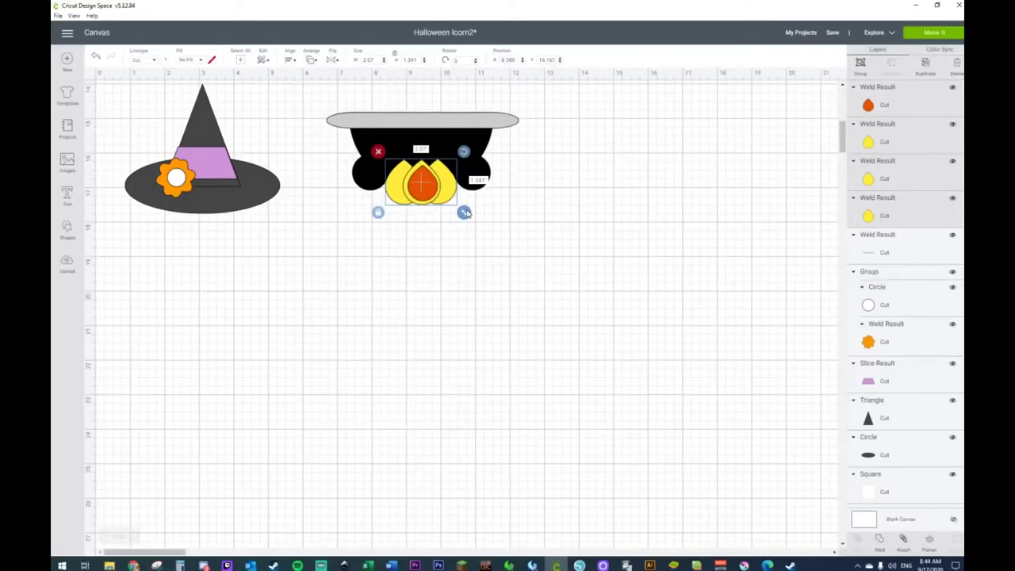
pyautogui.scroll(3, 491, 312)
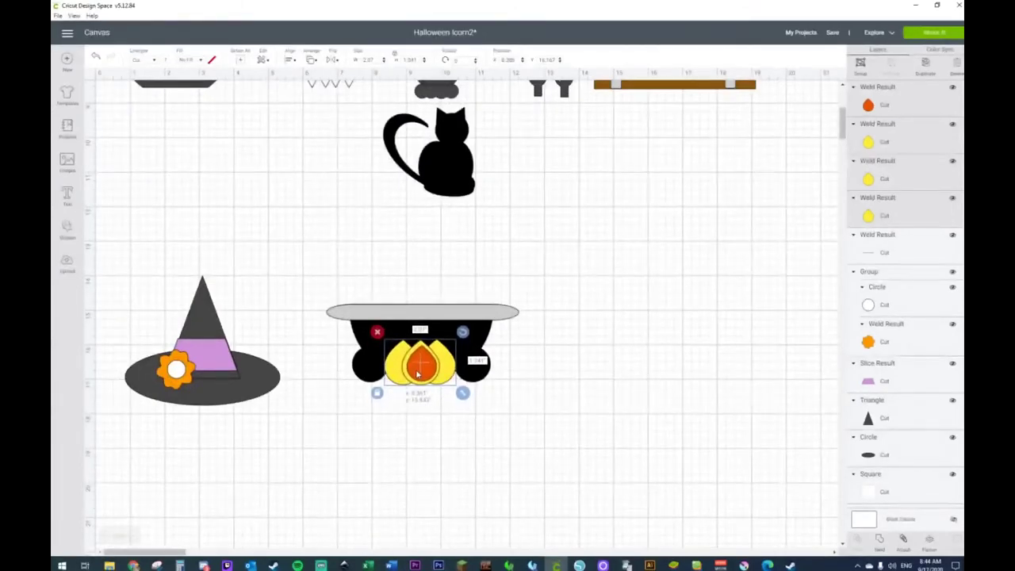
pyautogui.click(443, 413)
# Step: Move the whole cauldron with its flames slightly down to leave room above the rim
pyautogui.moveTo(290, 268); pyautogui.dragTo(548, 421)
pyautogui.moveTo(449, 352); pyautogui.dragTo(444, 383)
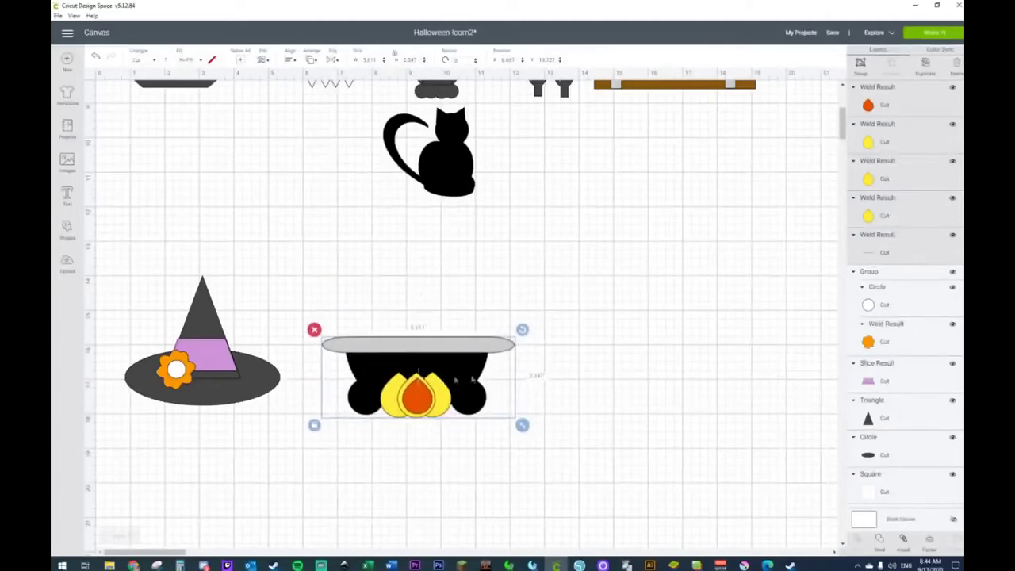
pyautogui.click(446, 294)
# Step: Add a circle in open space beside the cauldron, then place a copy shrunk to about 1.35 inches on its left edge
pyautogui.click(67, 230)
pyautogui.click(139, 163)
pyautogui.moveTo(204, 181); pyautogui.dragTo(667, 362)
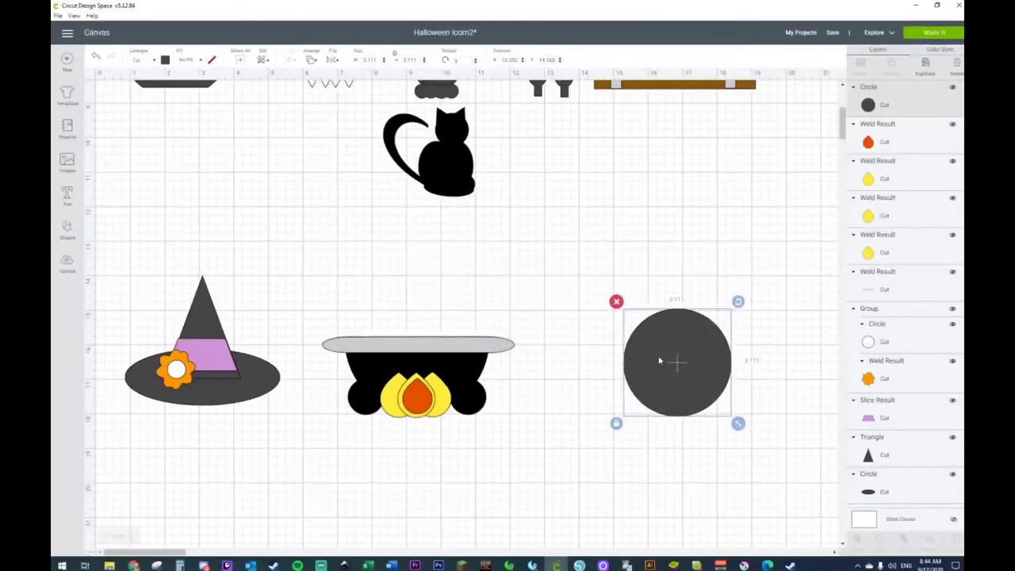
pyautogui.hotkey('ctrl', 'd')
pyautogui.moveTo(758, 440); pyautogui.dragTo(698, 379)
pyautogui.moveTo(657, 349); pyautogui.dragTo(618, 364)
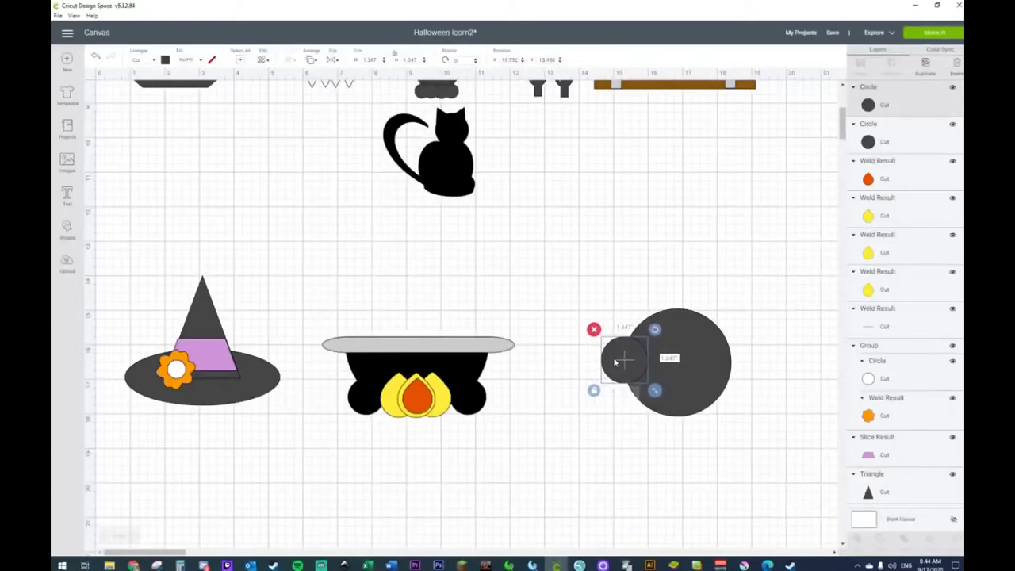
# Step: Add further circle copies on the big circle's right side and top, plus two small bubbles floating above it
pyautogui.hotkey('ctrl', 'd')
pyautogui.moveTo(650, 398); pyautogui.dragTo(643, 332)
pyautogui.hotkey('ctrl', 'd')
pyautogui.hotkey('ctrl', 'd')
pyautogui.hotkey('ctrl', 'd')
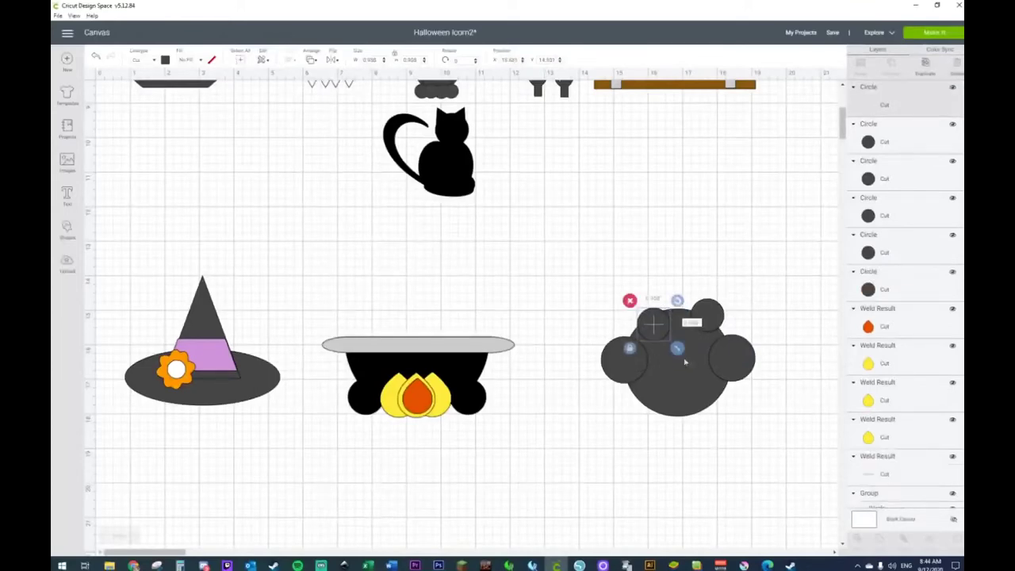
pyautogui.moveTo(690, 357); pyautogui.dragTo(696, 261)
pyautogui.hotkey('ctrl', 'd')
# Step: Select the big circle with its overlapping circles, excluding the two floating bubbles, and weld them into one shape
pyautogui.moveTo(571, 299); pyautogui.dragTo(778, 427)
pyautogui.rightClick(686, 349)
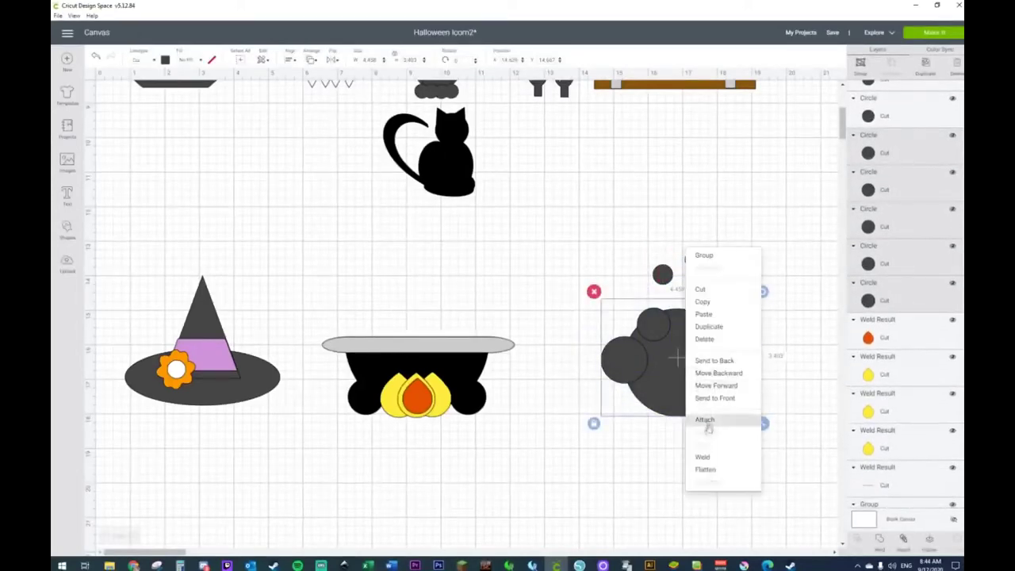
pyautogui.click(703, 457)
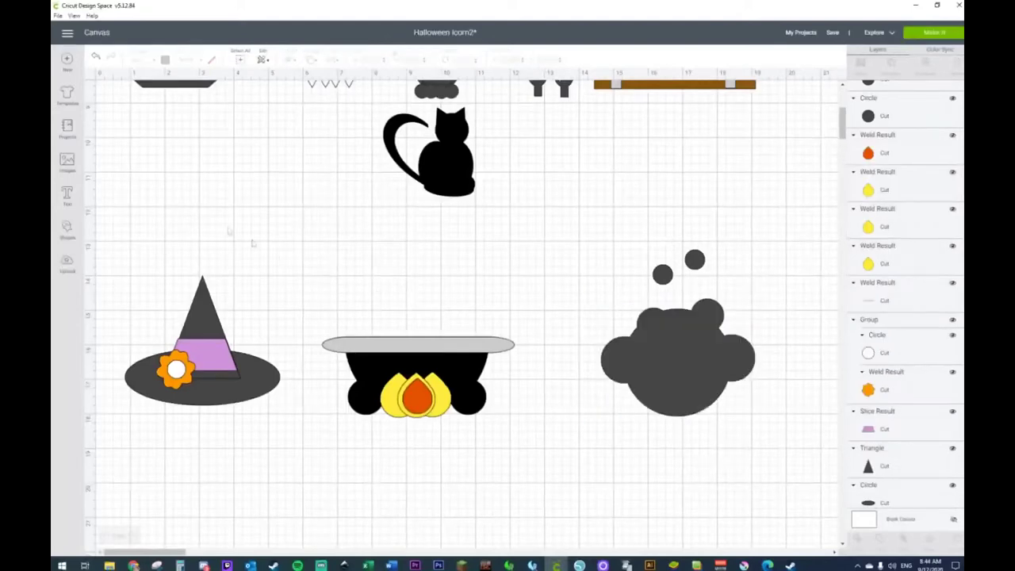
# Step: Add a square, stretch it to about 5.75 by 3.14 inches, and cover the lower half of the welded bubble shape
pyautogui.click(66, 229)
pyautogui.click(106, 162)
pyautogui.moveTo(211, 204); pyautogui.dragTo(637, 408)
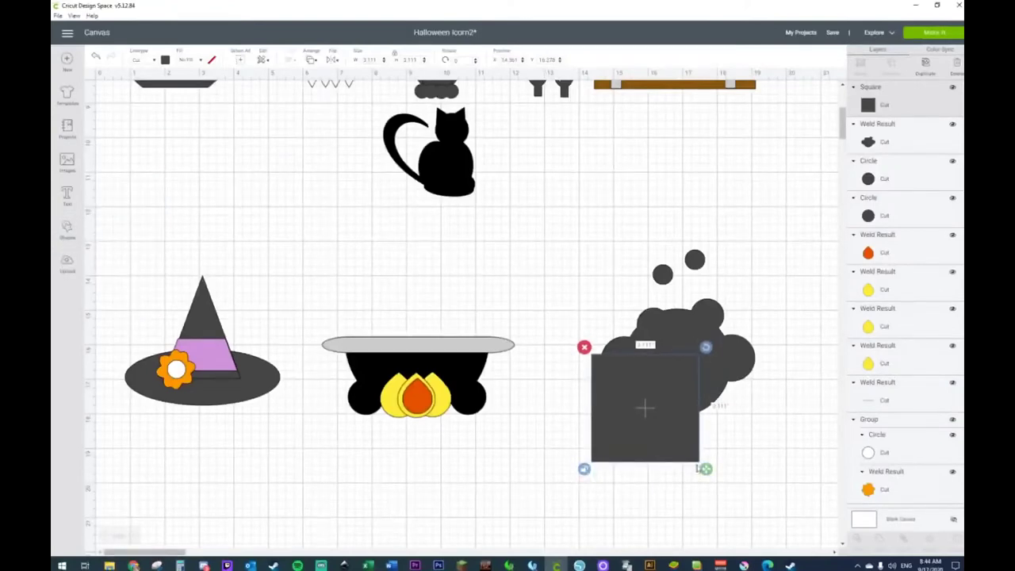
pyautogui.moveTo(706, 469); pyautogui.dragTo(798, 471)
pyautogui.moveTo(730, 419)
pyautogui.mouseDown()
pyautogui.moveTo(731, 465)
pyautogui.moveTo(719, 426)
pyautogui.mouseUp()
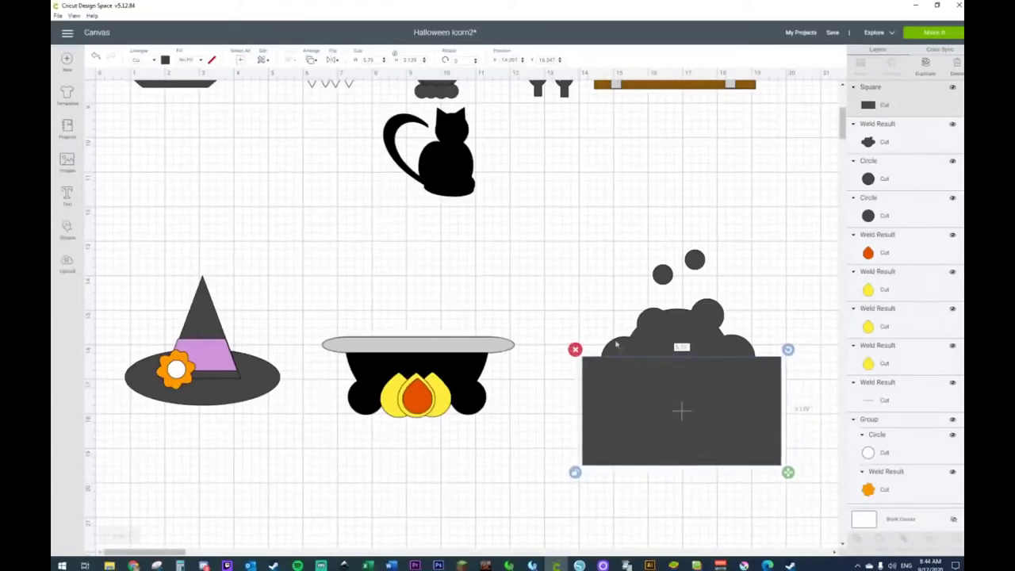
# Step: Select the rectangle and the welded bubble shape together and slice them
pyautogui.click(604, 325)
pyautogui.moveTo(614, 351); pyautogui.dragTo(641, 357)
pyautogui.rightClick(650, 392)
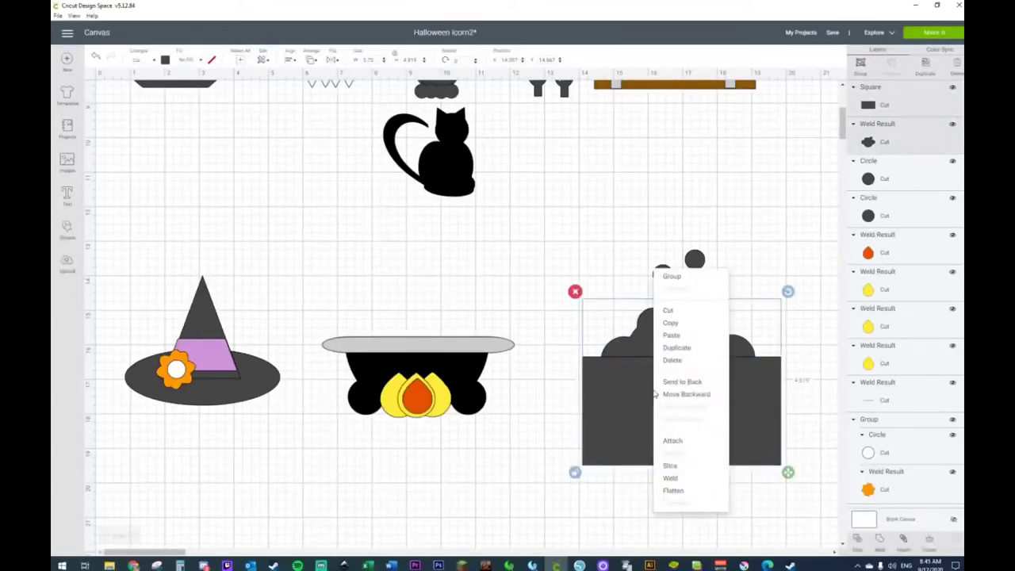
pyautogui.click(652, 470)
# Step: Color the sliced upper bubble piece and the two floating bubbles green
pyautogui.moveTo(615, 231); pyautogui.dragTo(731, 322)
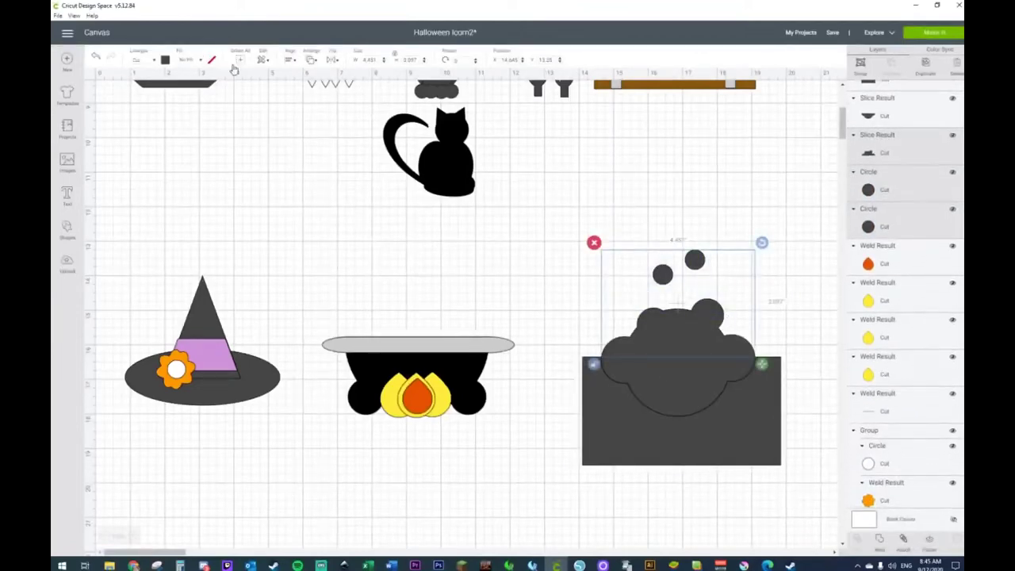
pyautogui.click(165, 61)
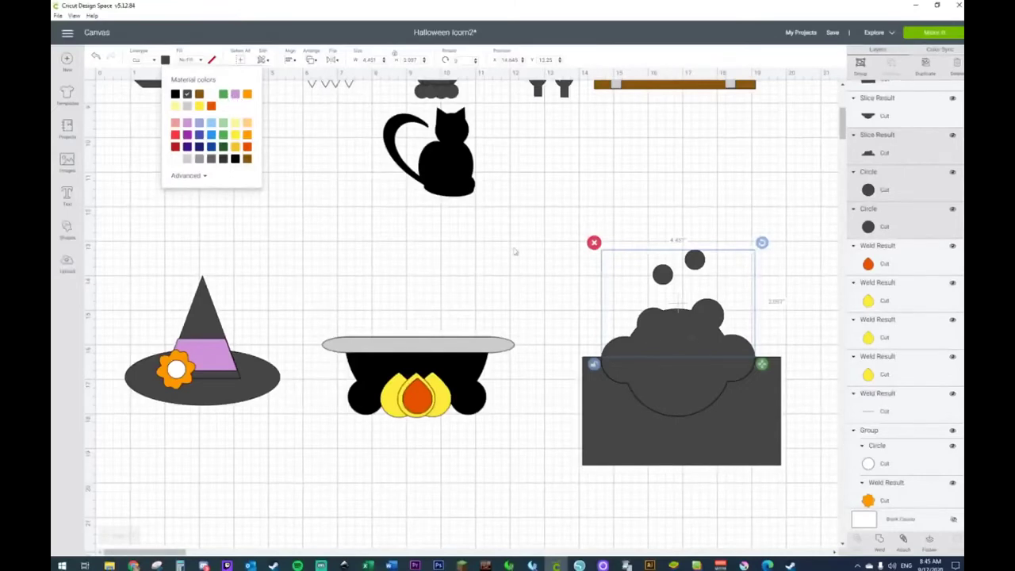
pyautogui.click(224, 94)
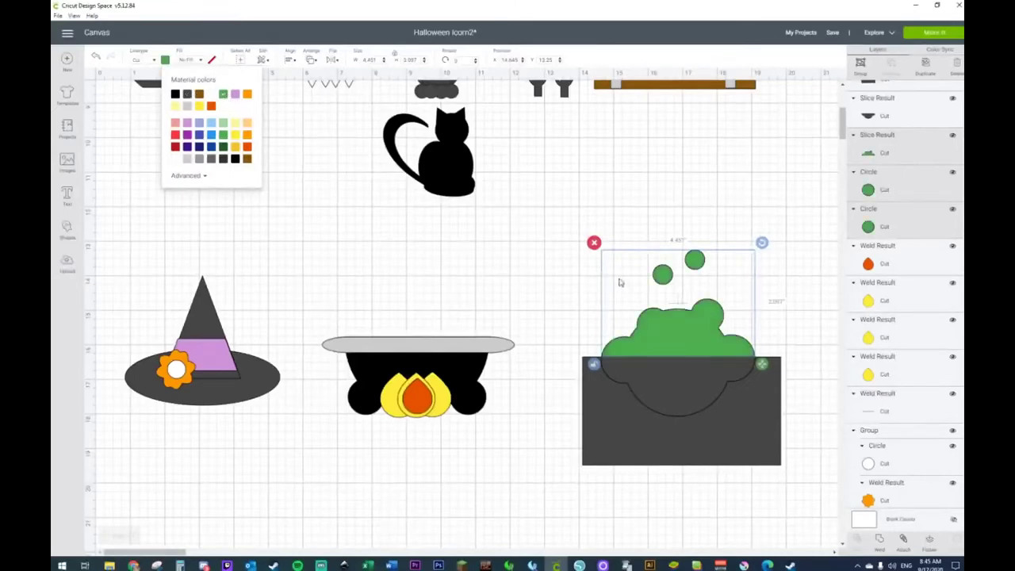
# Step: Move the green bubbles onto the cauldron's rim and send them to the back
pyautogui.moveTo(666, 336); pyautogui.dragTo(409, 319)
pyautogui.rightClick(409, 319)
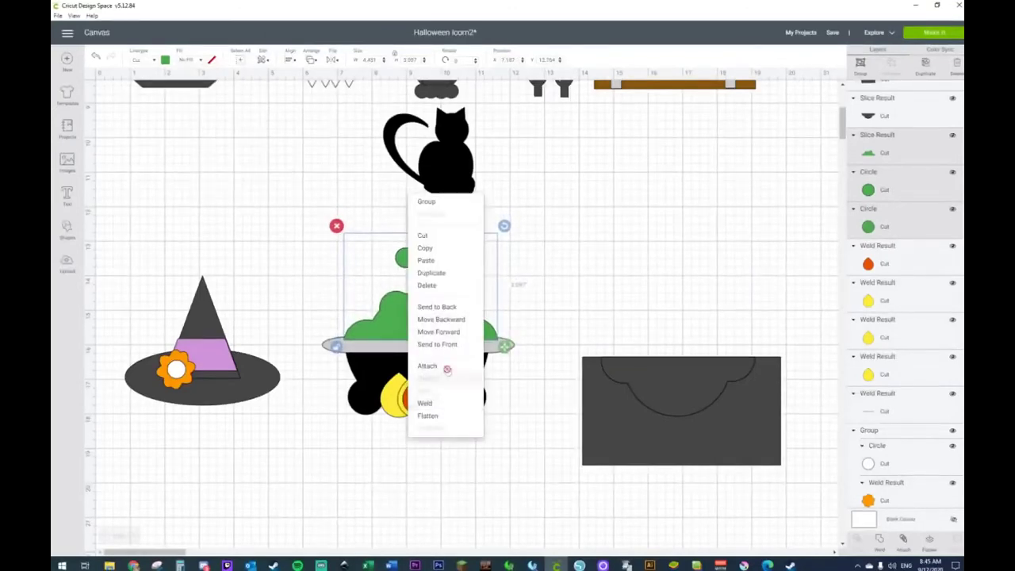
pyautogui.click(441, 307)
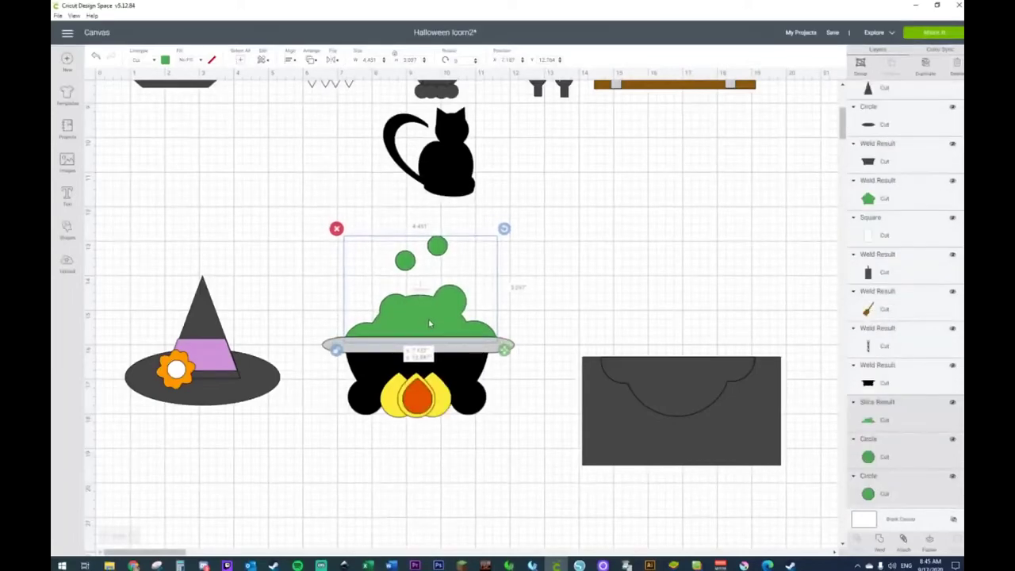
# Step: Delete the leftover rectangle and slice pieces beside the cauldron
pyautogui.click(563, 304)
pyautogui.moveTo(580, 300); pyautogui.dragTo(769, 447)
pyautogui.press('Delete')
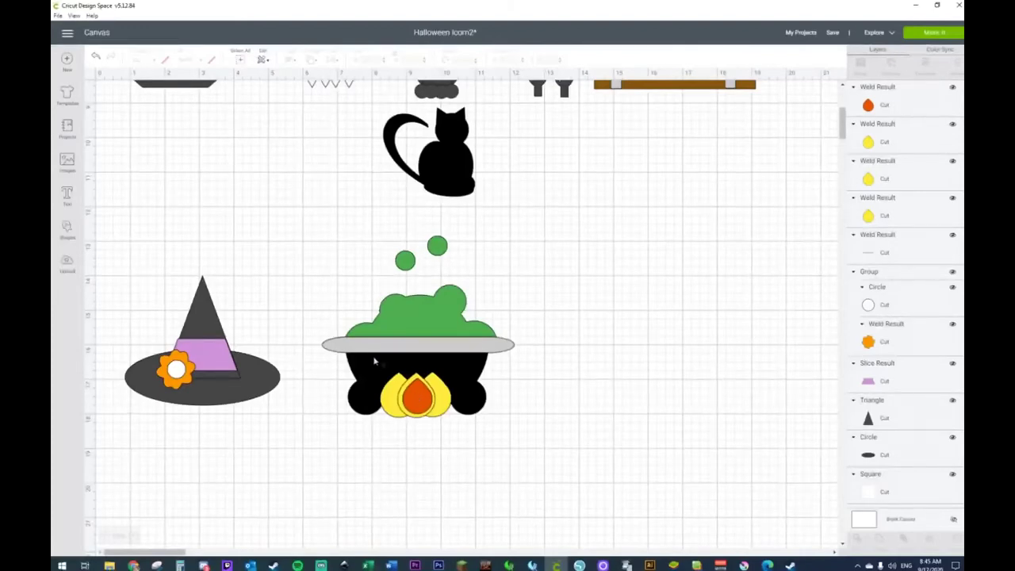
# Step: Select the complete cauldron with its flames and bubbles and move it left, next to the witch hat
pyautogui.moveTo(337, 230); pyautogui.dragTo(547, 429)
pyautogui.moveTo(421, 367); pyautogui.dragTo(379, 366)
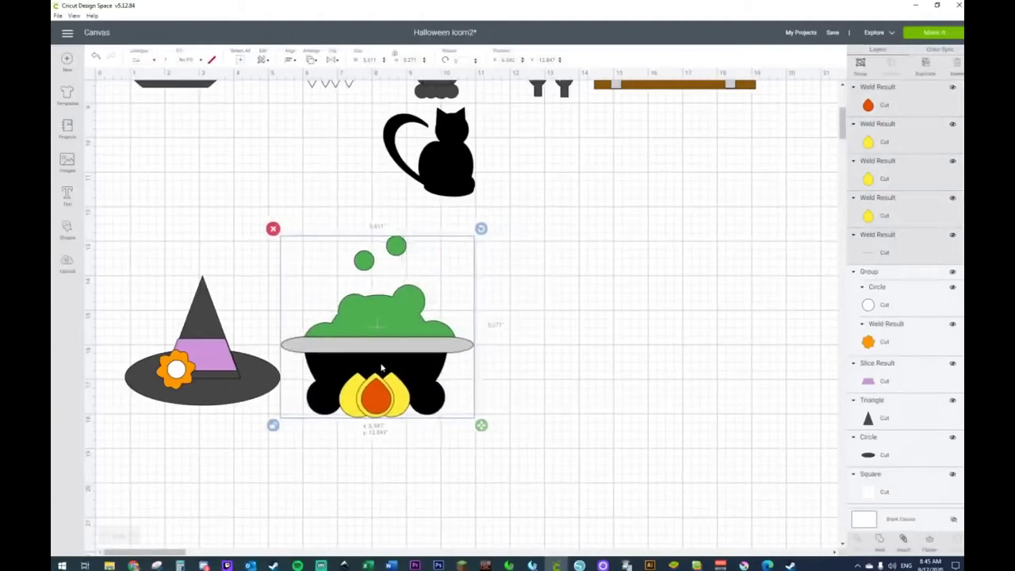
pyautogui.click(544, 355)
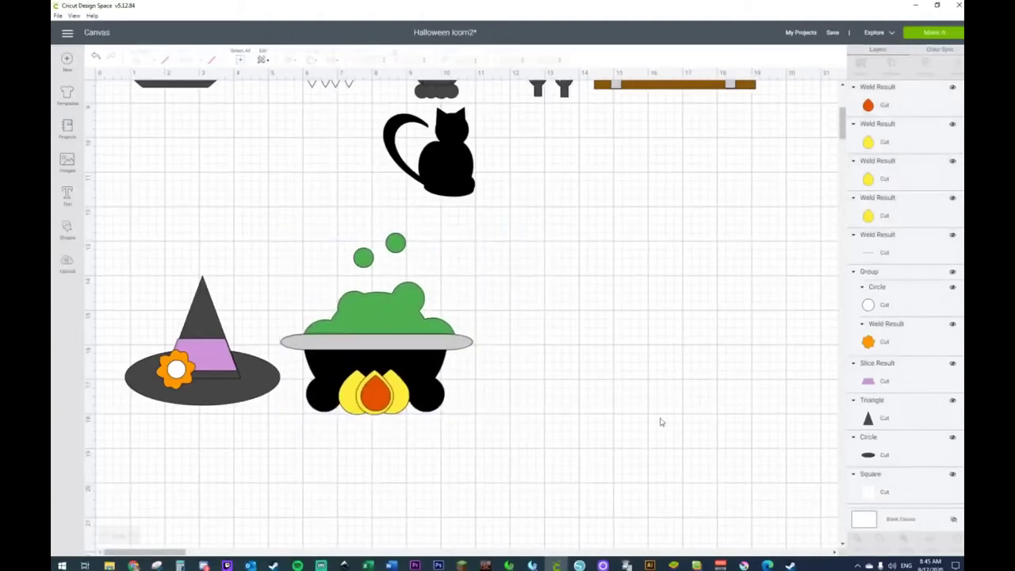
# Step: Add a circle in the open space to the right of the cauldron and a square directly below it
pyautogui.scroll(5, 660, 422)
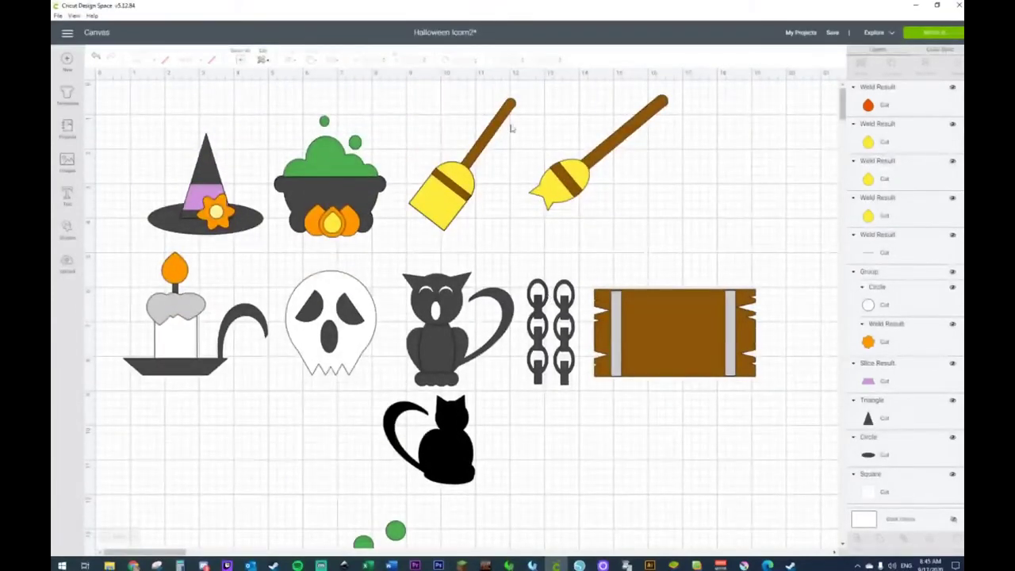
pyautogui.scroll(-6, 599, 480)
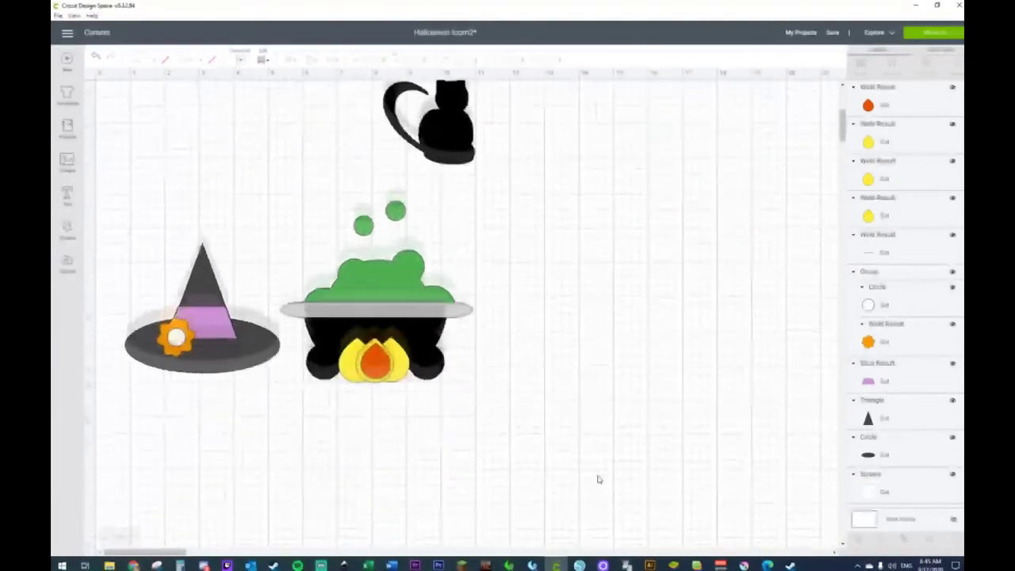
pyautogui.click(67, 230)
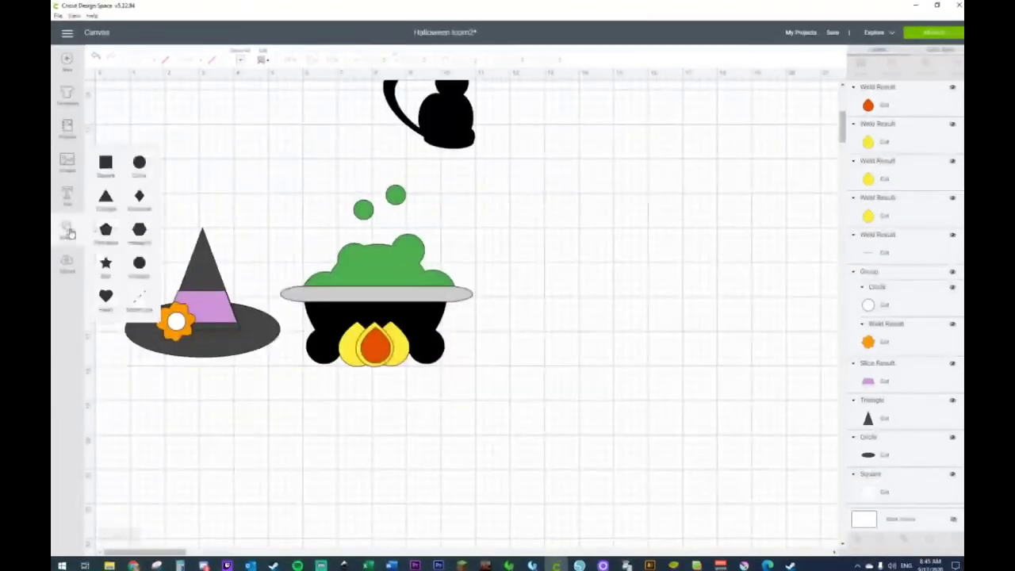
pyautogui.click(140, 163)
pyautogui.moveTo(208, 184); pyautogui.dragTo(645, 311)
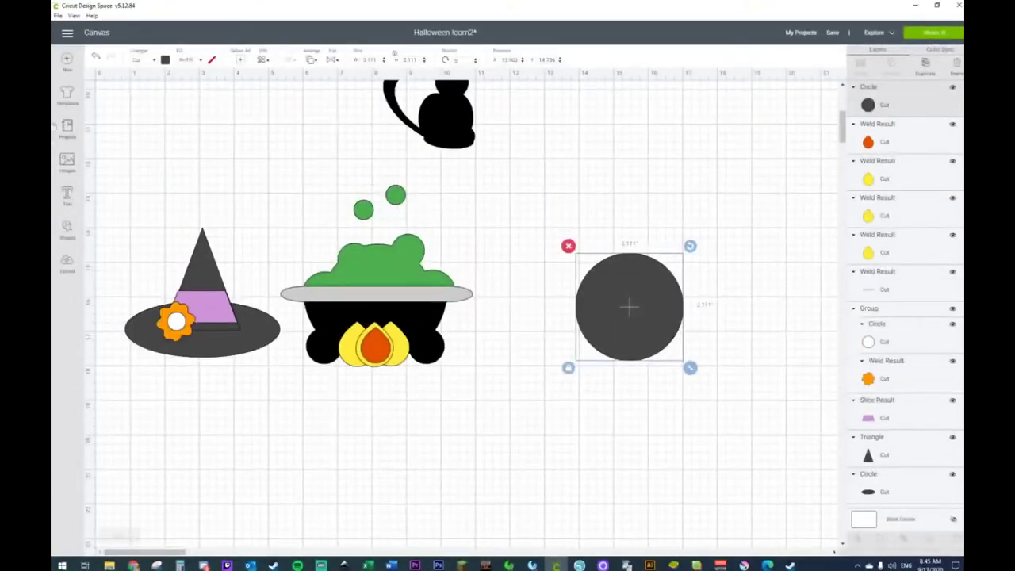
pyautogui.click(68, 232)
pyautogui.click(105, 161)
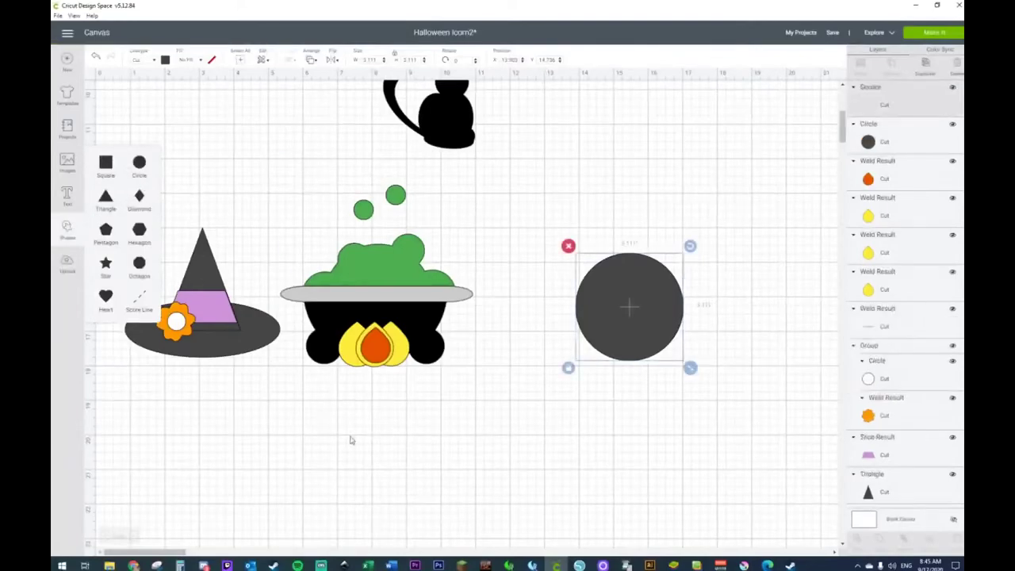
pyautogui.moveTo(216, 229); pyautogui.dragTo(625, 425)
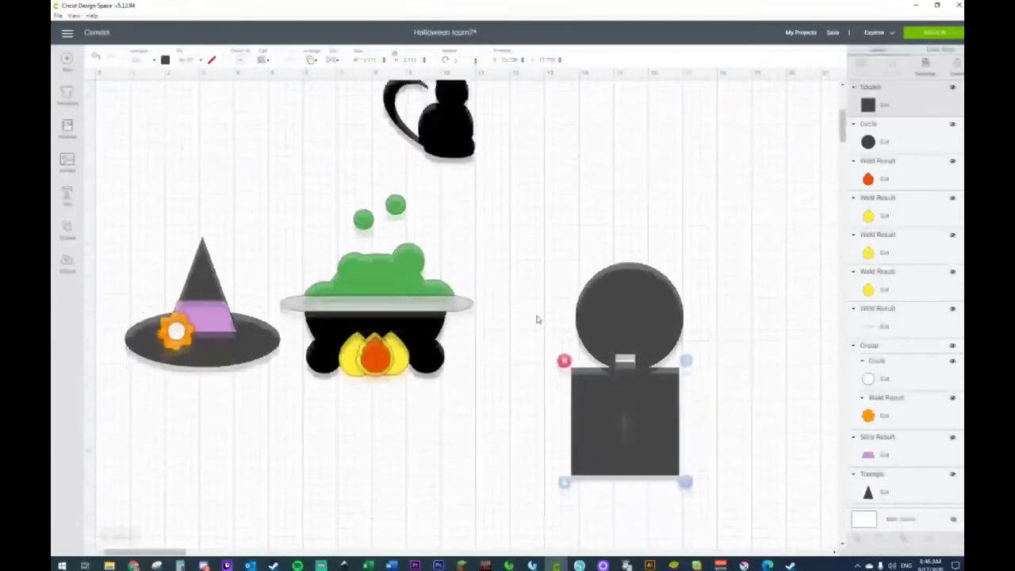
# Step: Overlap the circle with the square's upper edge and weld them into one round-topped shape
pyautogui.moveTo(627, 301); pyautogui.dragTo(623, 355)
pyautogui.click(579, 251)
pyautogui.moveTo(557, 280); pyautogui.dragTo(710, 469)
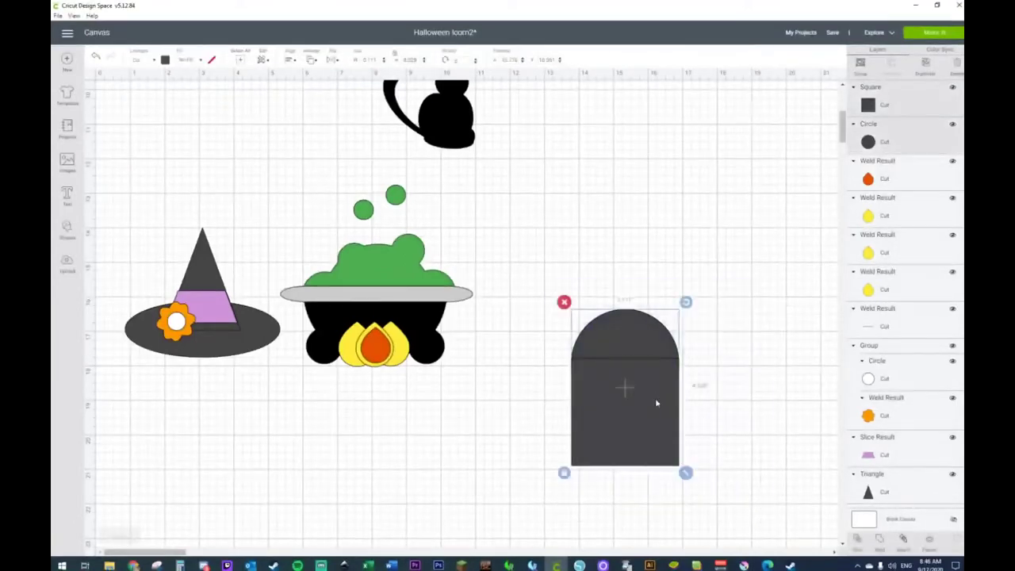
pyautogui.rightClick(622, 367)
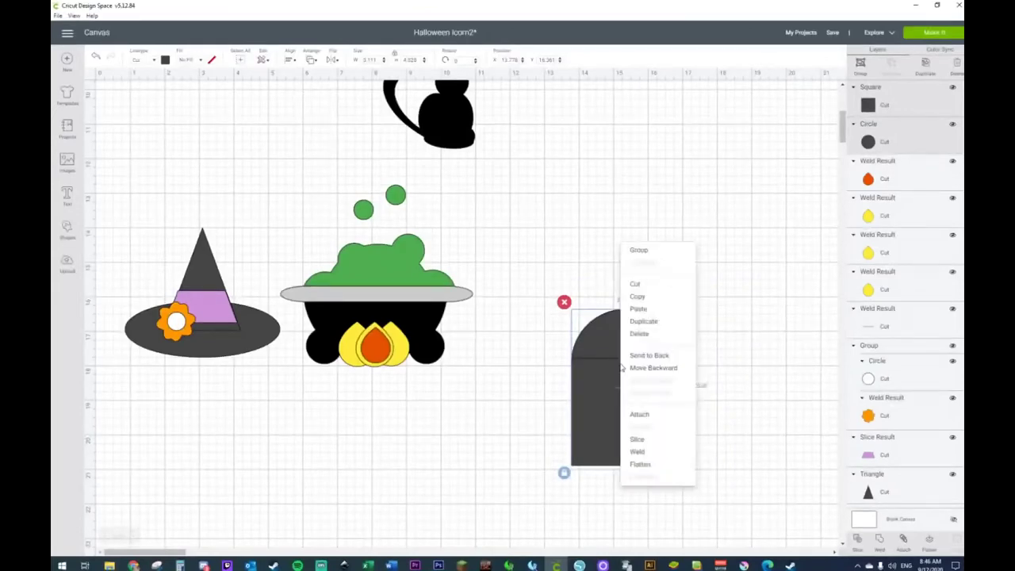
pyautogui.click(647, 452)
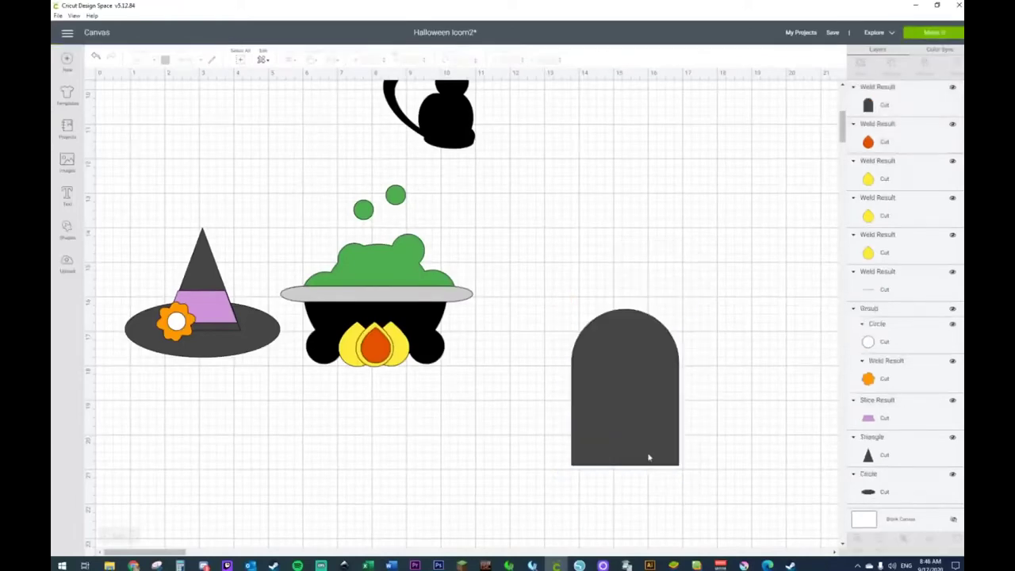
# Step: Duplicate the round-topped shape, placing the two side by side, and add a square over the copy
pyautogui.moveTo(635, 428); pyautogui.dragTo(769, 340)
pyautogui.hotkey('ctrl', 'd')
pyautogui.click(69, 235)
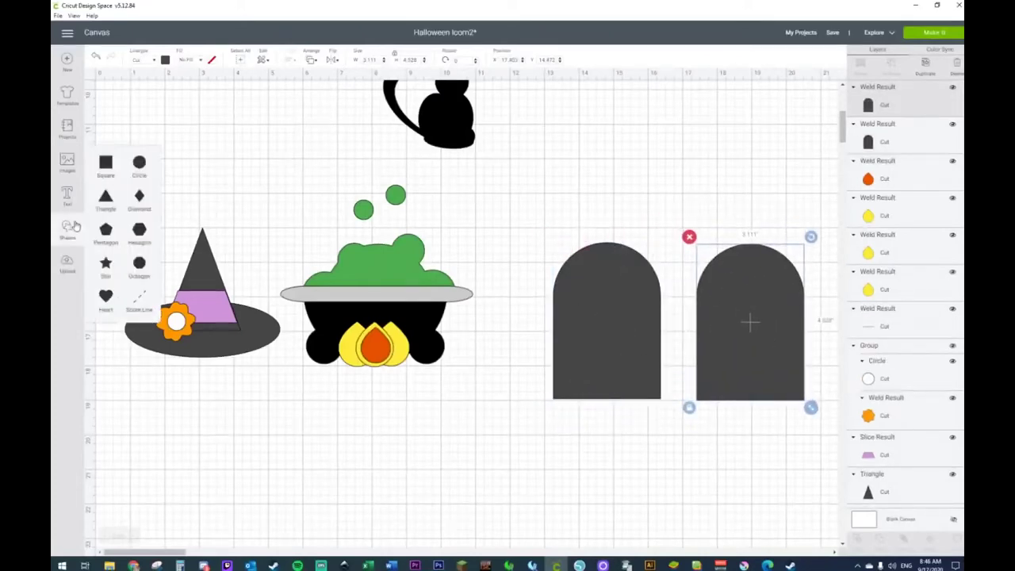
pyautogui.click(108, 163)
pyautogui.moveTo(217, 199); pyautogui.dragTo(779, 328)
# Step: Recolour the original round-topped shape pale yellow and move it closer to the cauldron
pyautogui.click(607, 317)
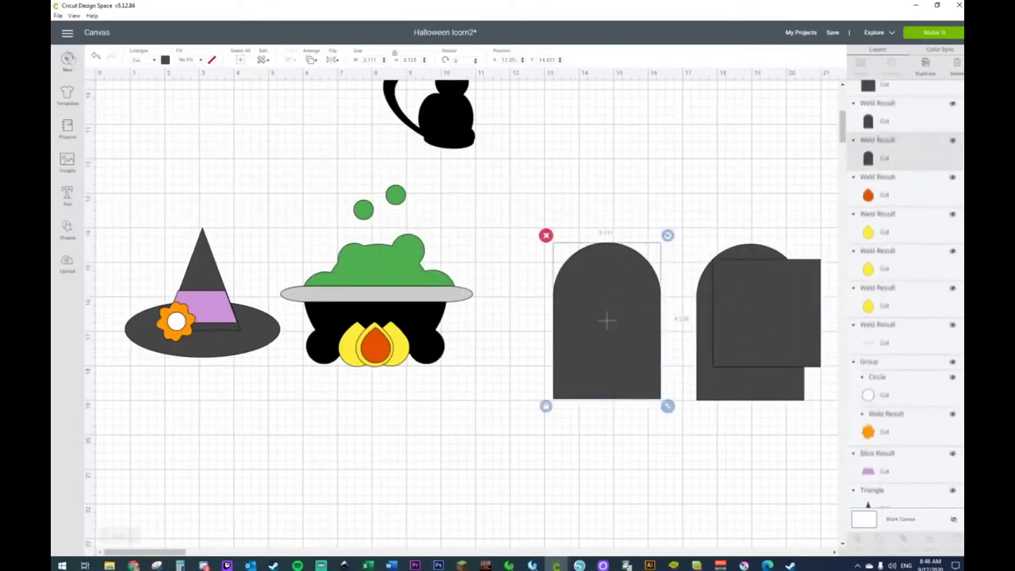
pyautogui.click(165, 61)
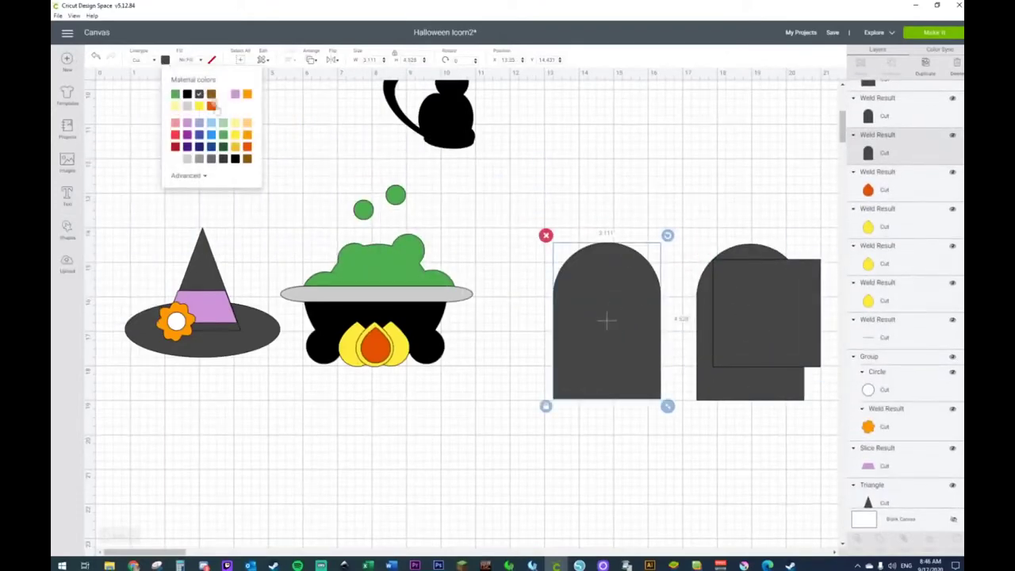
pyautogui.click(177, 106)
pyautogui.moveTo(594, 295); pyautogui.dragTo(537, 288)
# Step: Stretch the square into a bar about 4.5 by 0.5 inches and lay it across the dark round-topped shape
pyautogui.moveTo(747, 347); pyautogui.dragTo(675, 349)
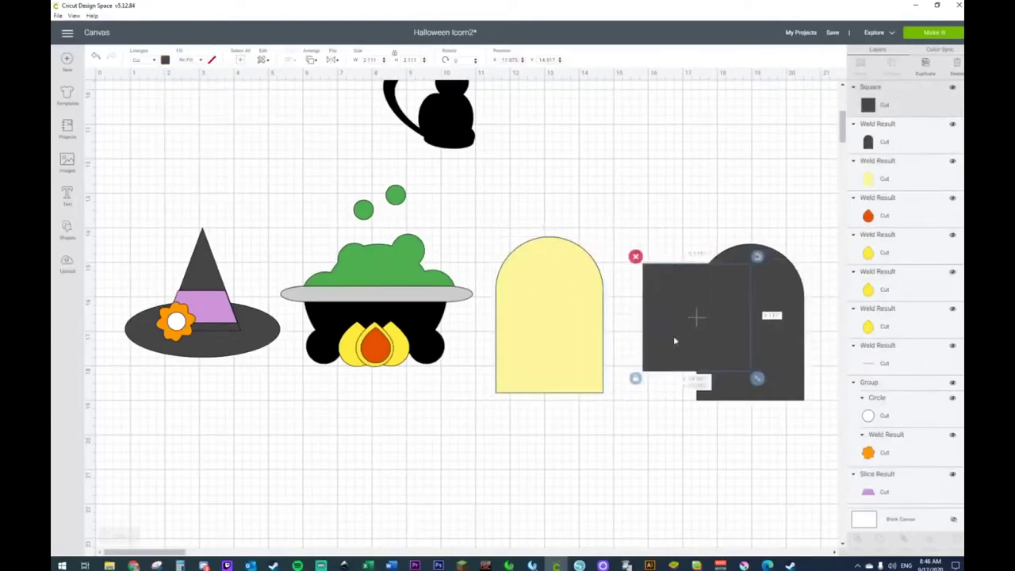
pyautogui.moveTo(758, 380); pyautogui.dragTo(802, 317)
pyautogui.moveTo(698, 290); pyautogui.dragTo(719, 320)
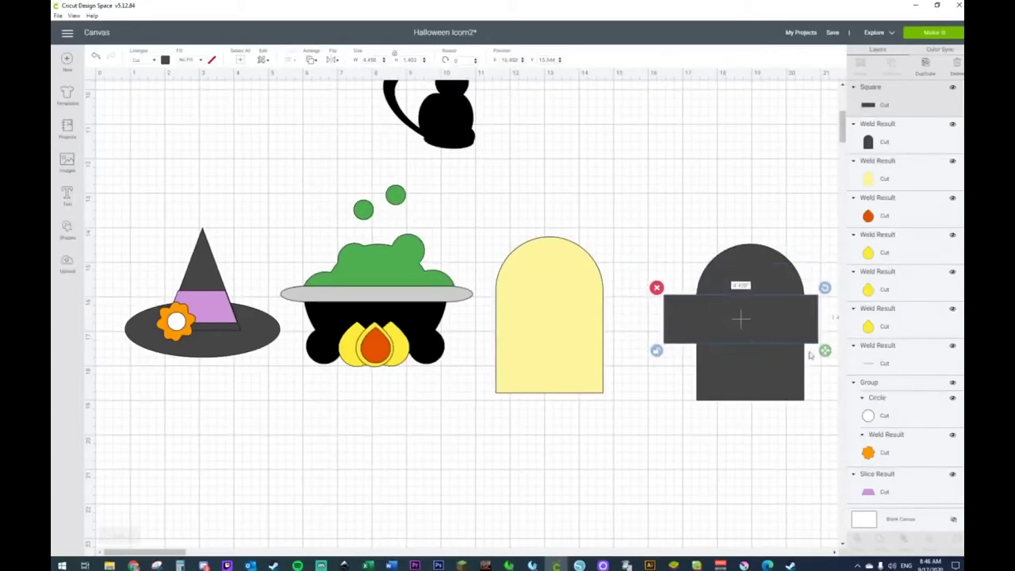
pyautogui.moveTo(825, 350); pyautogui.dragTo(827, 319)
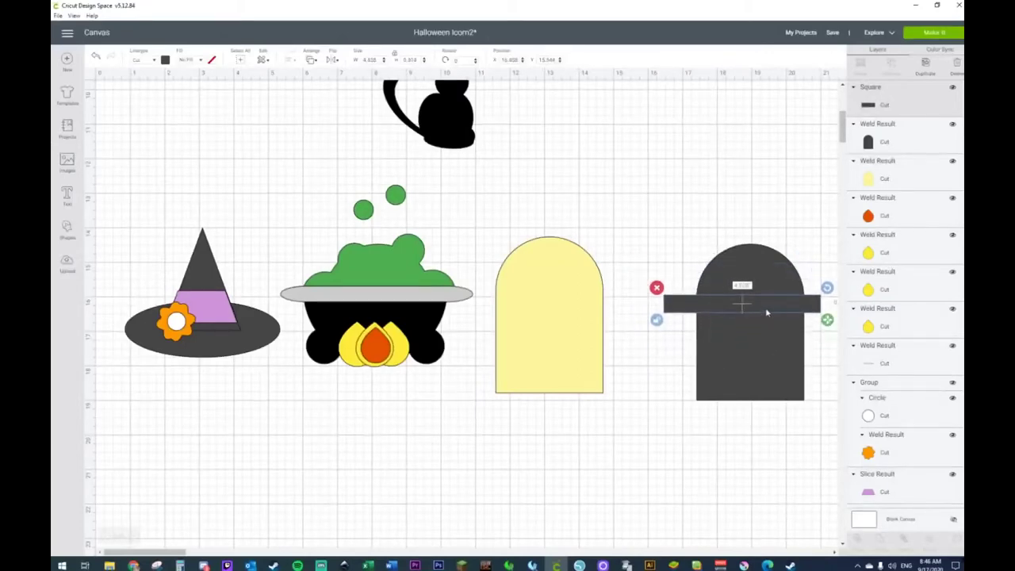
pyautogui.moveTo(767, 312); pyautogui.dragTo(774, 319)
# Step: Slice the dark round-topped shape with the bar, pull out the overlapping strip and delete the remaining pieces
pyautogui.moveTo(709, 211); pyautogui.dragTo(773, 389)
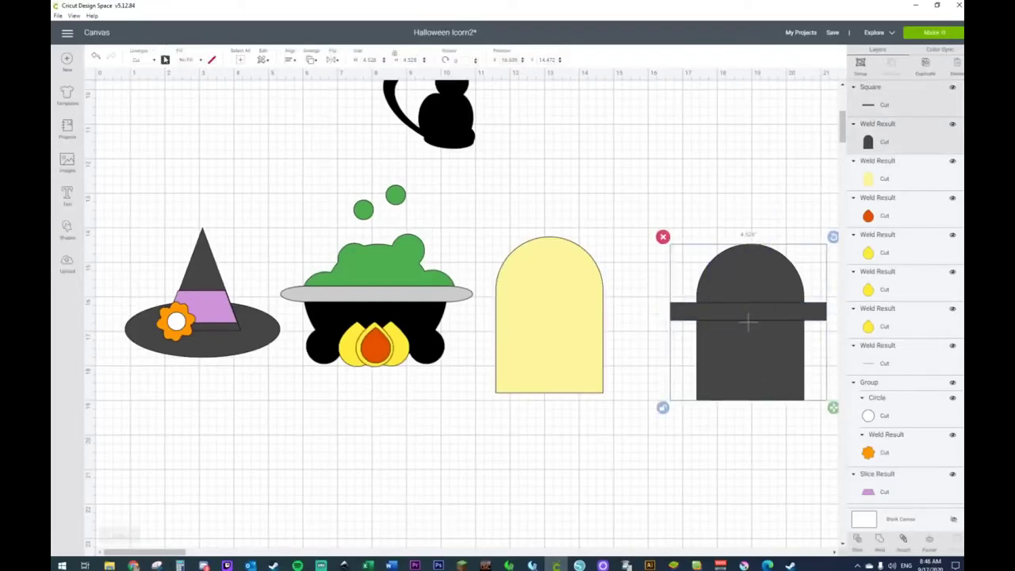
pyautogui.rightClick(724, 306)
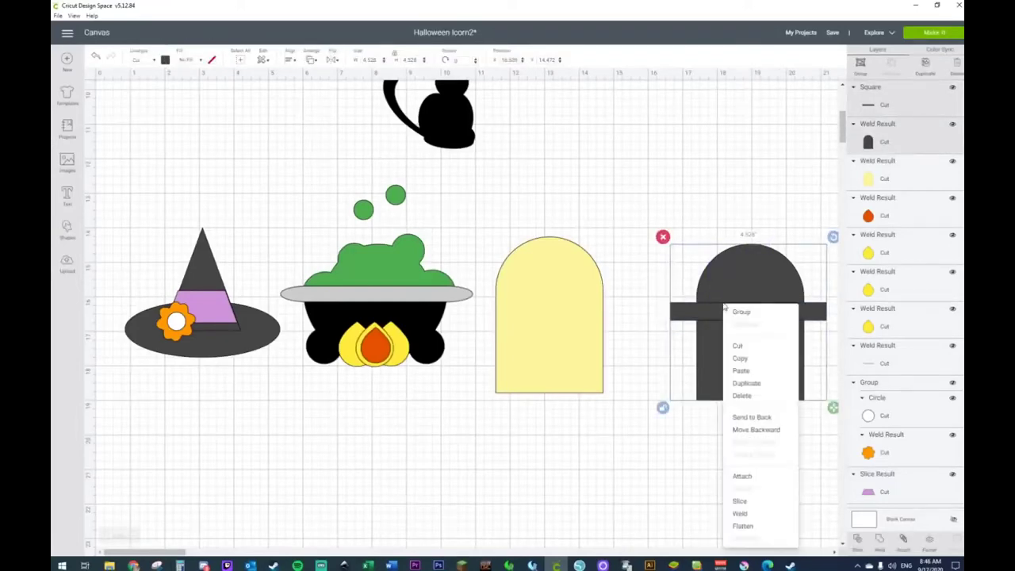
pyautogui.click(747, 503)
pyautogui.moveTo(741, 316); pyautogui.dragTo(711, 176)
pyautogui.moveTo(671, 241); pyautogui.dragTo(847, 506)
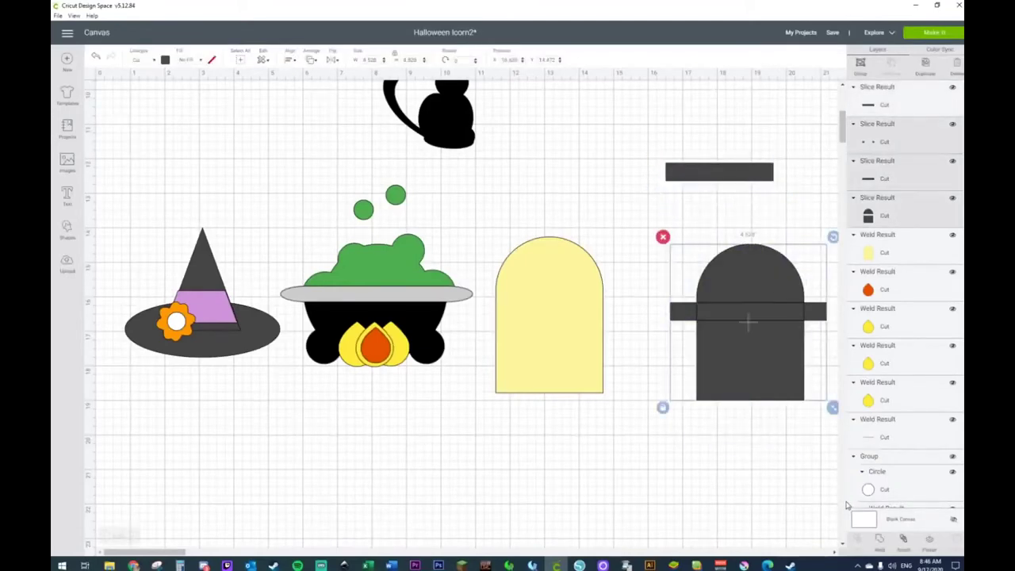
pyautogui.press('Delete')
# Step: Recolour the dark strip brown and fit it as a band across the pale yellow shape
pyautogui.click(708, 172)
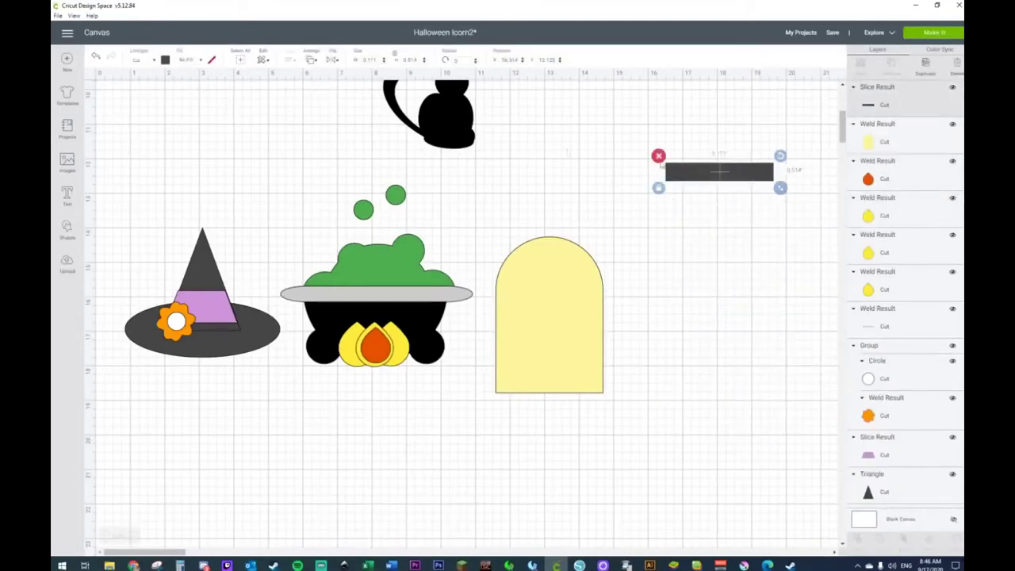
pyautogui.click(165, 60)
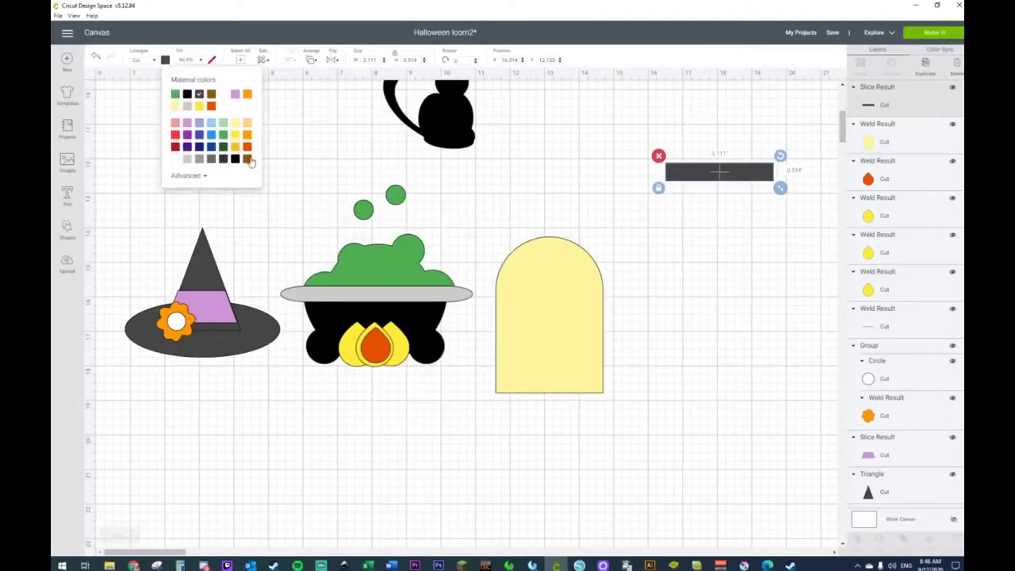
pyautogui.moveTo(710, 173); pyautogui.dragTo(538, 294)
pyautogui.click(588, 194)
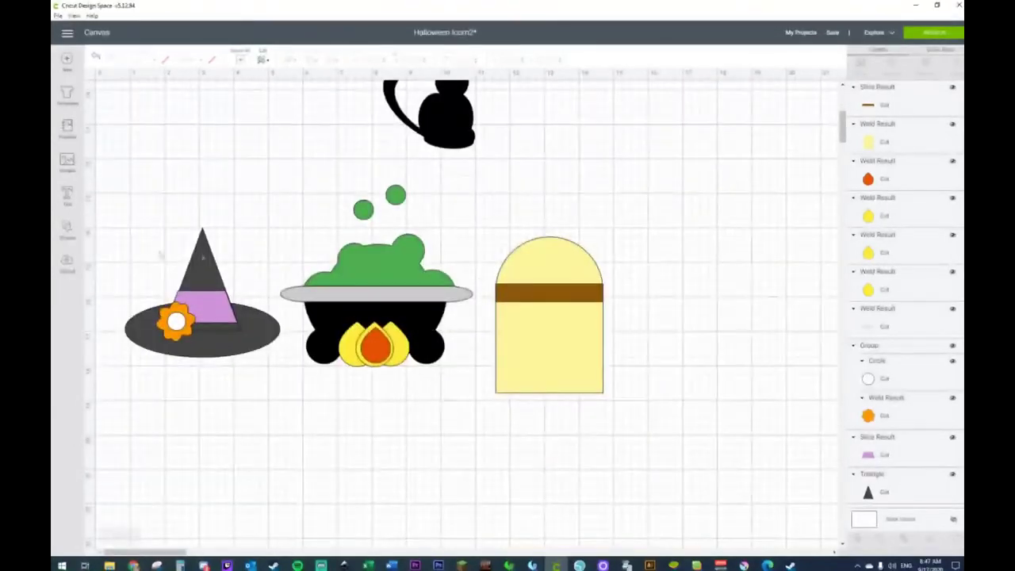
# Step: Add a narrow triangle about 0.9 by 2.2 inches below the pale yellow shape and overlap it with two duplicates
pyautogui.click(67, 232)
pyautogui.click(114, 202)
pyautogui.moveTo(209, 190); pyautogui.dragTo(715, 205)
pyautogui.moveTo(786, 264); pyautogui.dragTo(695, 234)
pyautogui.moveTo(682, 224); pyautogui.dragTo(524, 477)
pyautogui.hotkey('ctrl', 'd')
pyautogui.moveTo(519, 463); pyautogui.dragTo(515, 461)
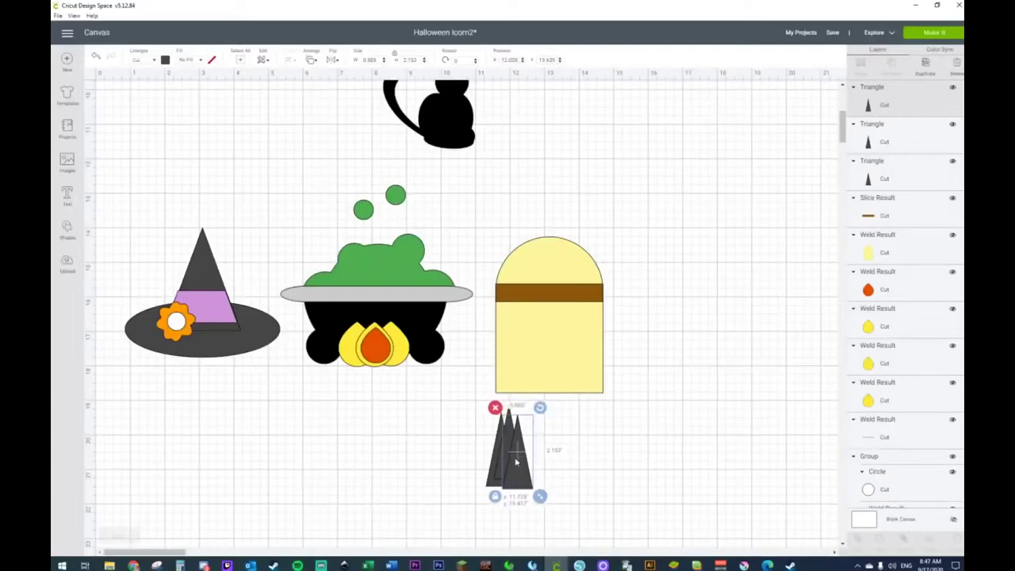
# Step: Weld the three triangles into one spiky piece and move it over the pale yellow shape's lower-left edge
pyautogui.moveTo(473, 426); pyautogui.dragTo(535, 500)
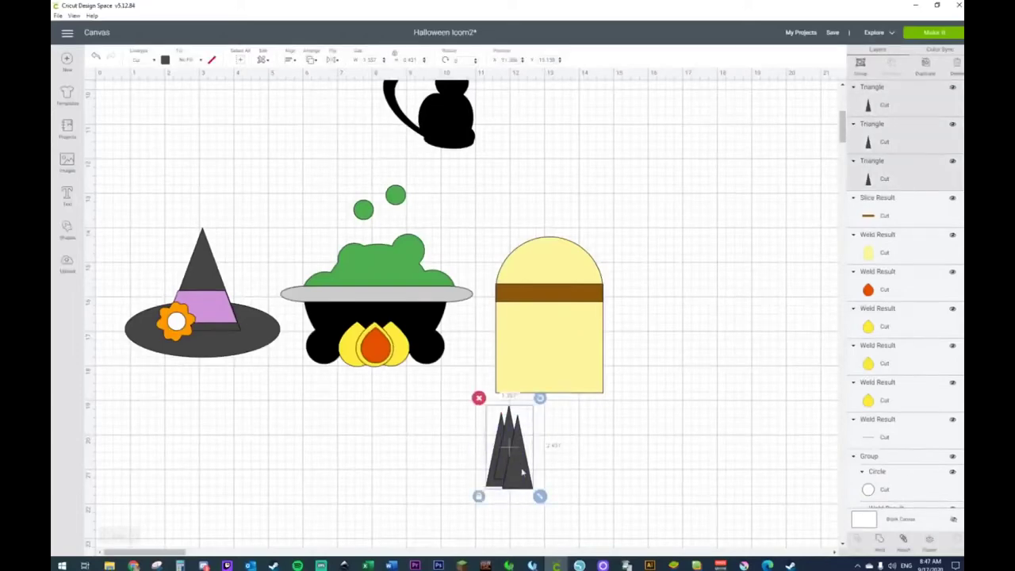
pyautogui.rightClick(524, 454)
pyautogui.click(560, 435)
pyautogui.moveTo(515, 466); pyautogui.dragTo(519, 438)
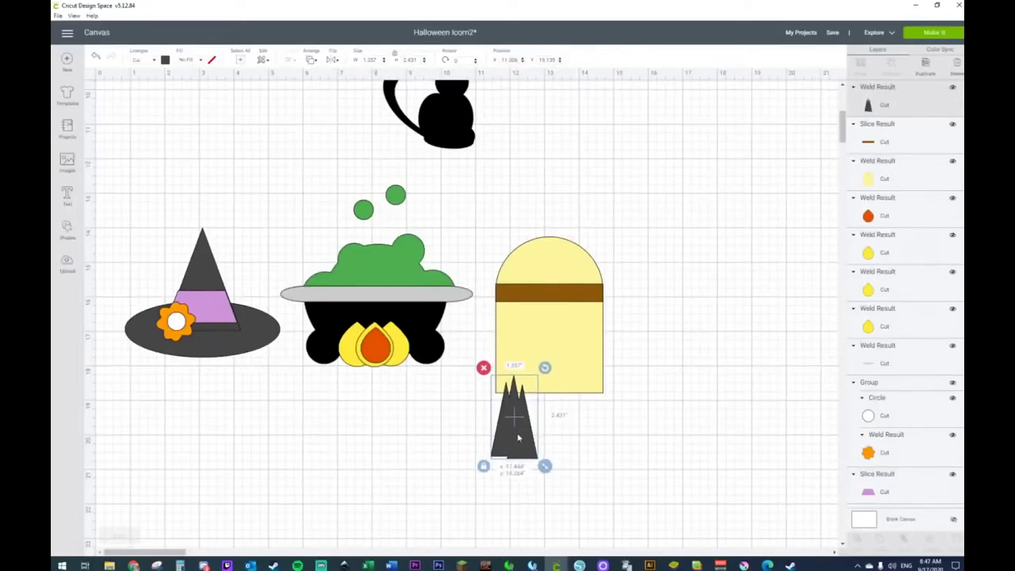
# Step: Duplicate the spiky piece three times and spread the copies along the pale yellow shape's lower edge
pyautogui.hotkey('ctrl', 'd')
pyautogui.moveTo(536, 450); pyautogui.dragTo(546, 428)
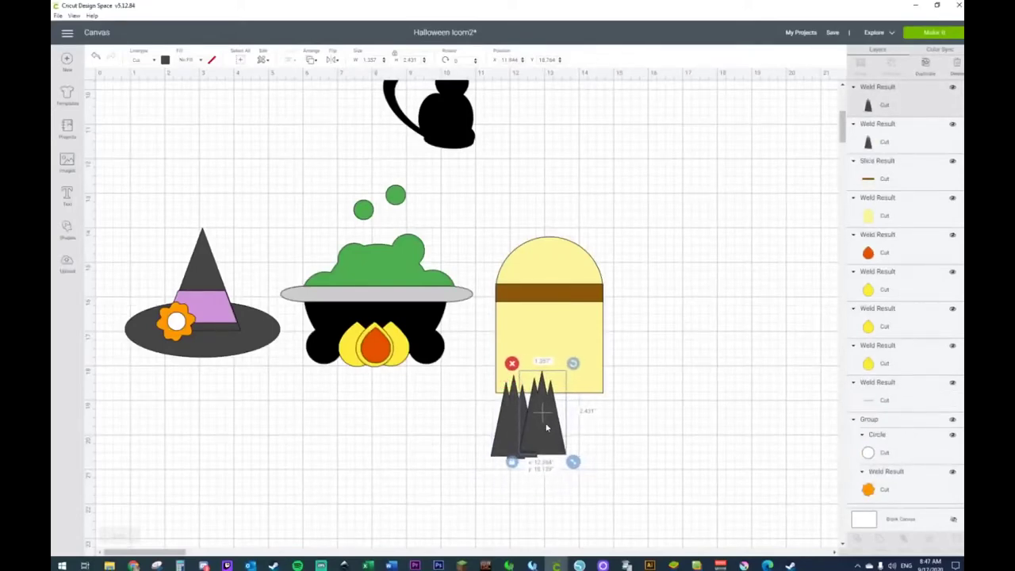
pyautogui.hotkey('ctrl', 'd')
pyautogui.moveTo(571, 445); pyautogui.dragTo(585, 426)
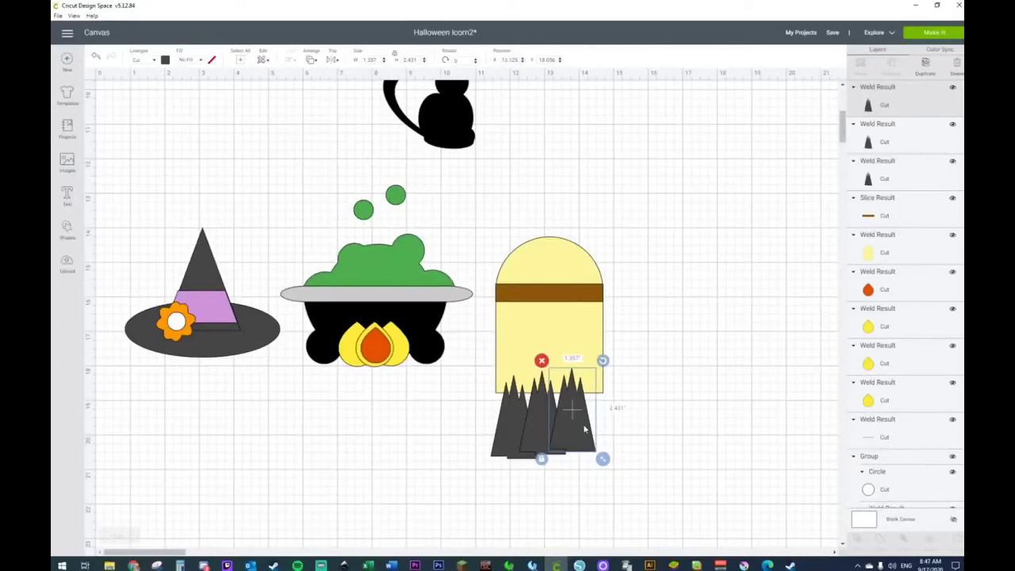
pyautogui.hotkey('ctrl', 'd')
pyautogui.moveTo(585, 429); pyautogui.dragTo(611, 431)
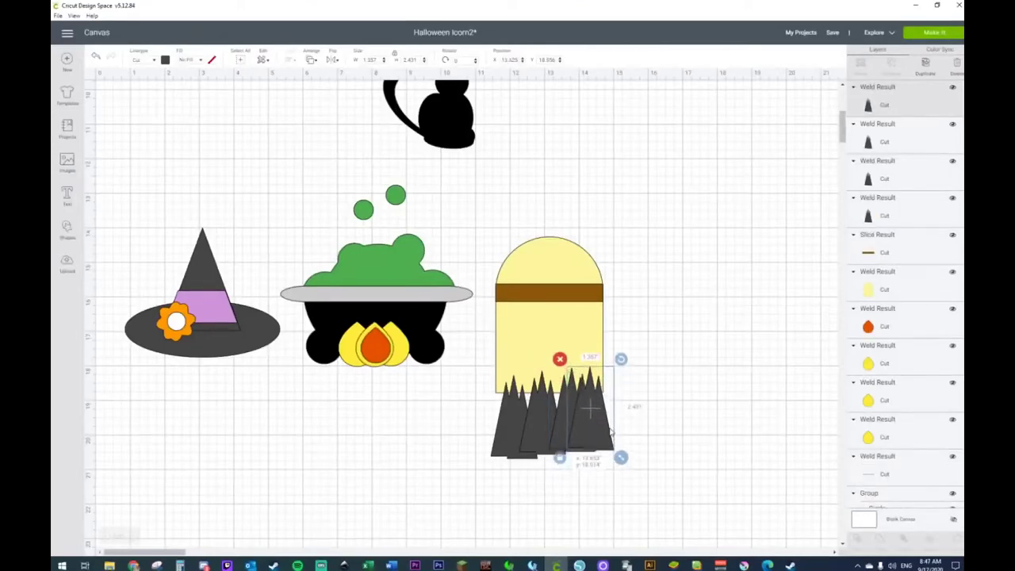
pyautogui.click(568, 417)
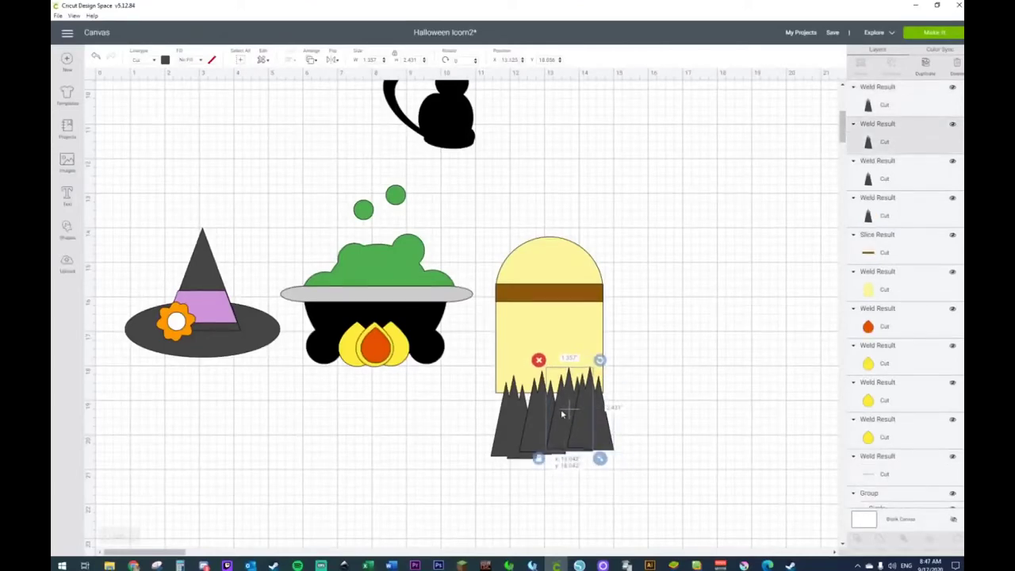
pyautogui.click(585, 427)
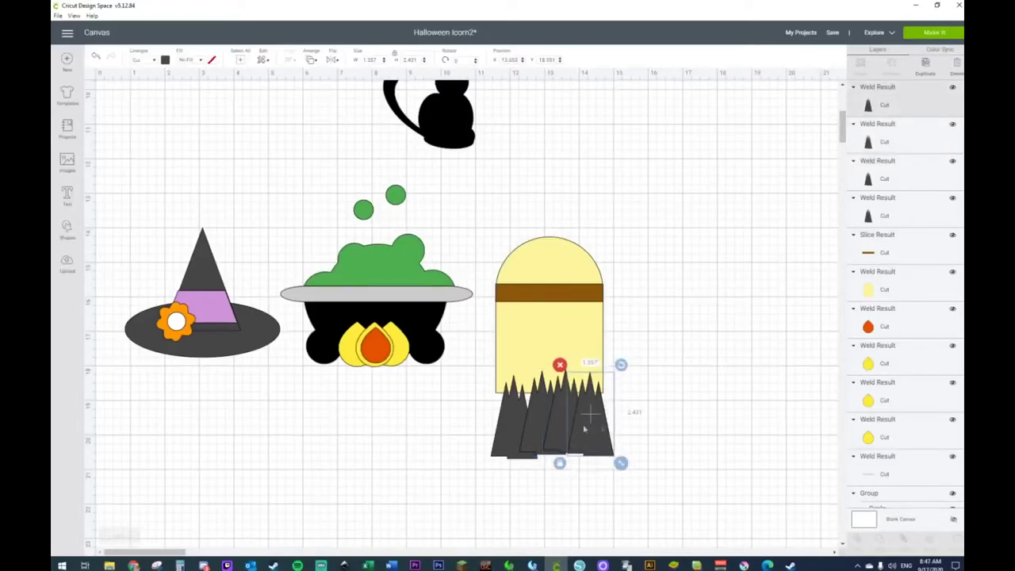
pyautogui.click(556, 418)
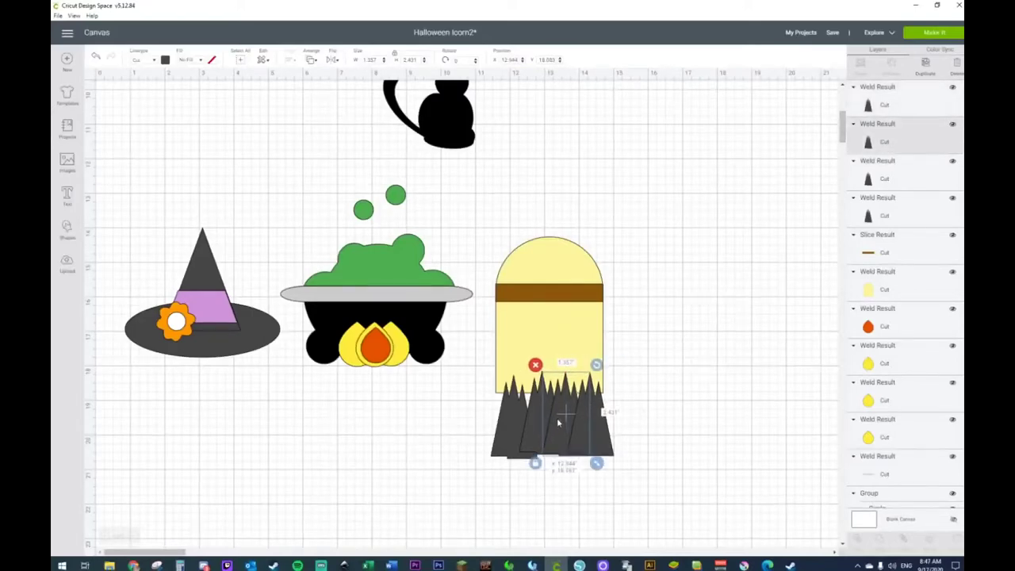
# Step: Weld the four spiky pieces together and slice the pale yellow shape with the result
pyautogui.moveTo(465, 441); pyautogui.dragTo(646, 450)
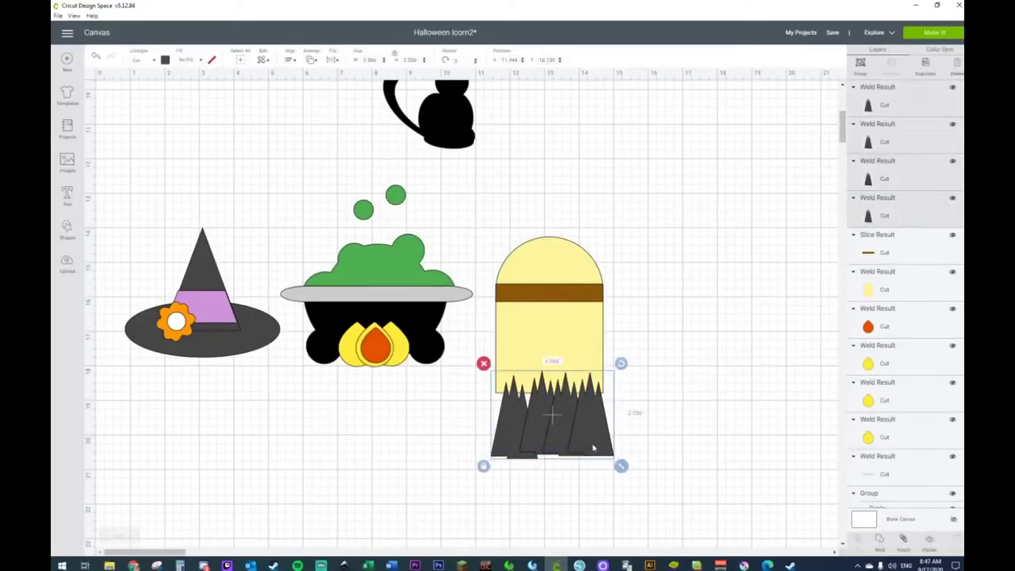
pyautogui.rightClick(601, 447)
pyautogui.click(609, 409)
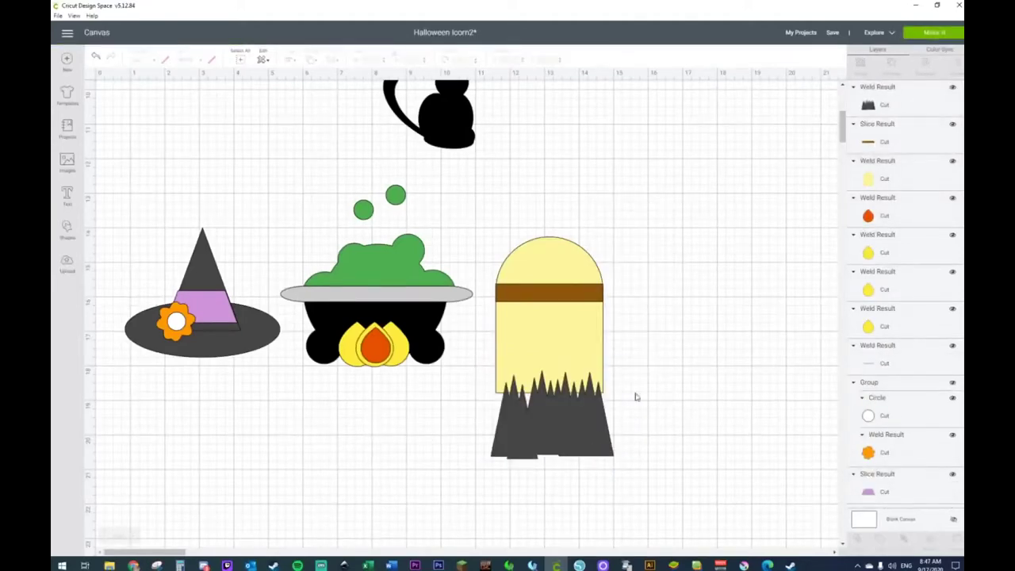
pyautogui.click(543, 442)
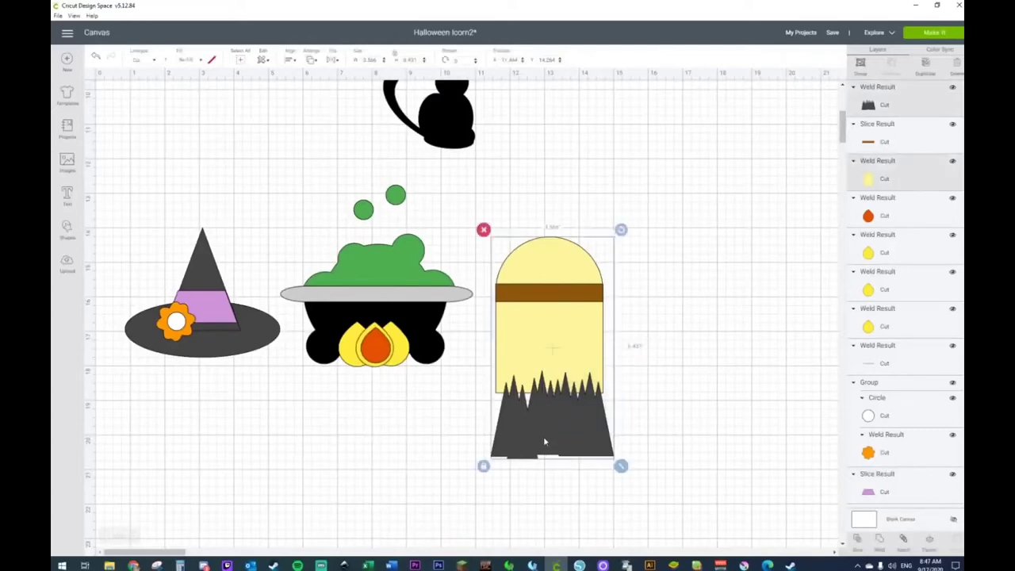
pyautogui.rightClick(552, 433)
pyautogui.click(567, 515)
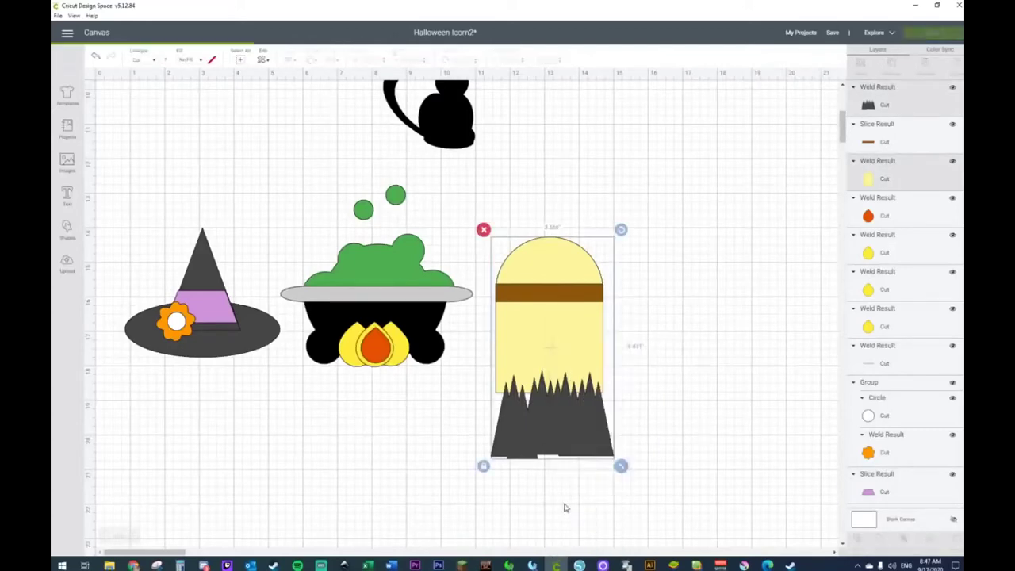
# Step: Send the sliced pale yellow shape to the back, behind the brown band
pyautogui.rightClick(589, 306)
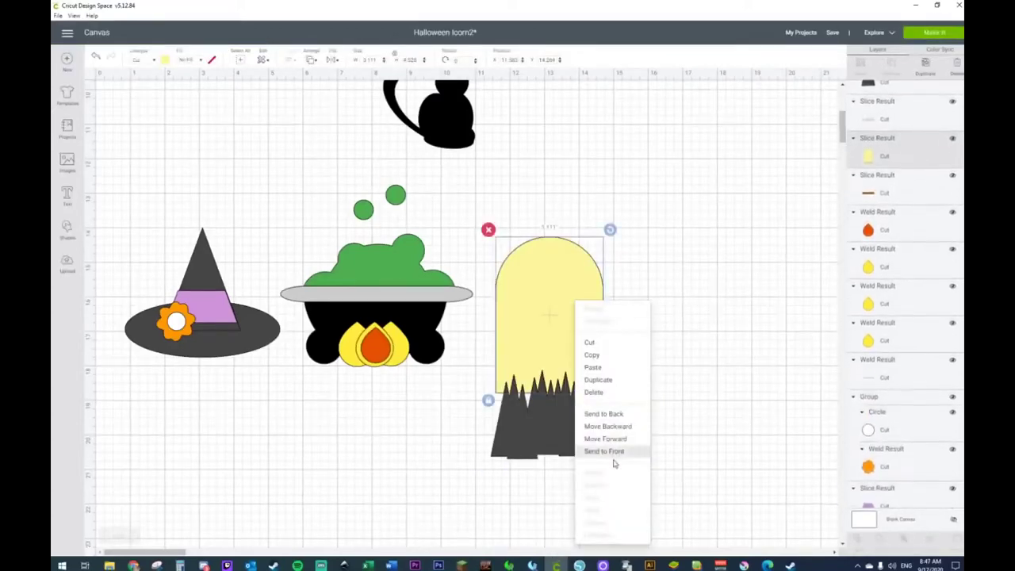
pyautogui.click(609, 416)
pyautogui.click(634, 267)
# Step: Separate the banded yellow shape from the spiky leftovers, delete those, and place it beside the cauldron
pyautogui.click(551, 311)
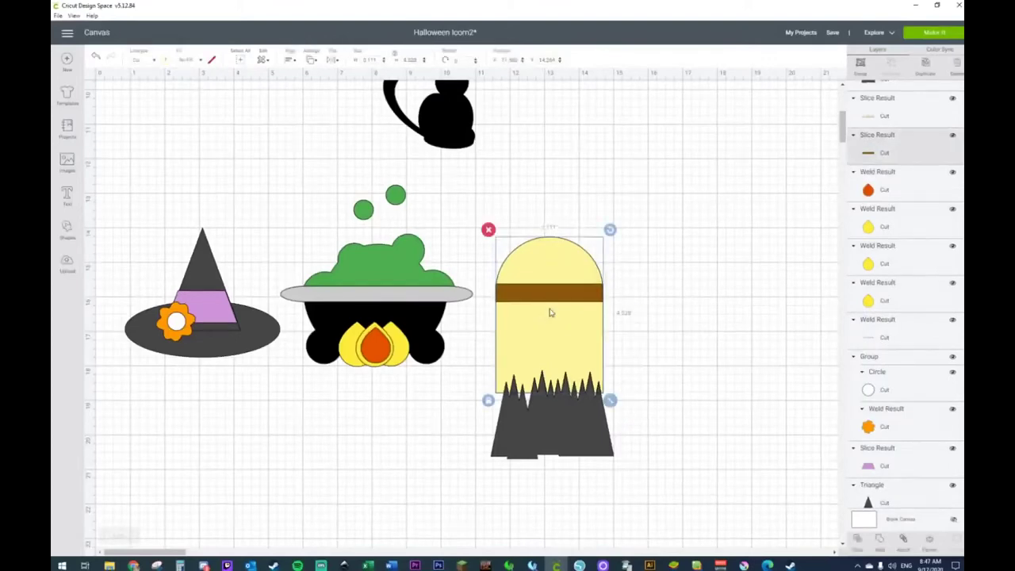
pyautogui.moveTo(550, 311); pyautogui.dragTo(592, 219)
pyautogui.moveTo(493, 371); pyautogui.dragTo(653, 492)
pyautogui.press('Delete')
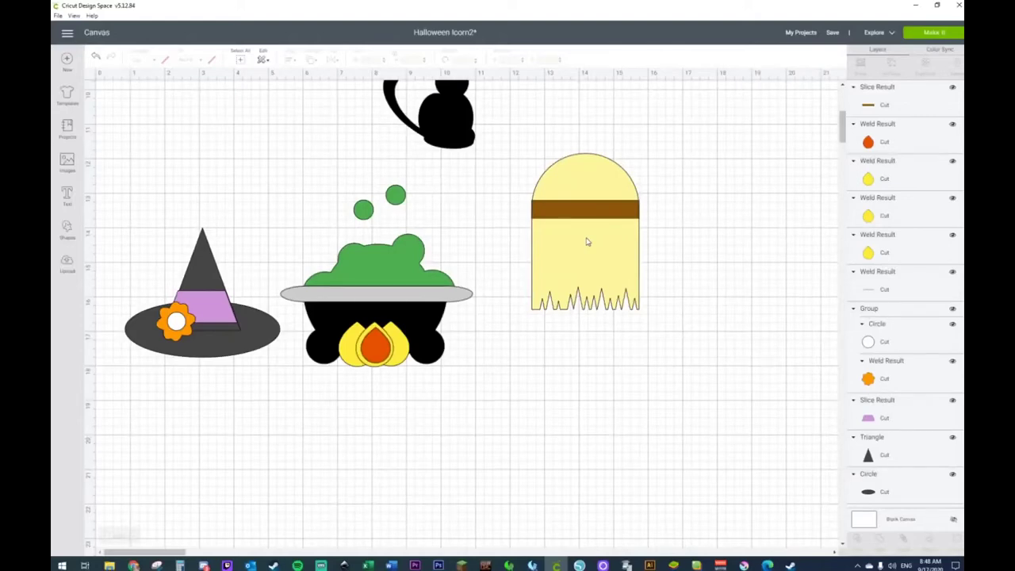
pyautogui.moveTo(575, 287); pyautogui.dragTo(567, 359)
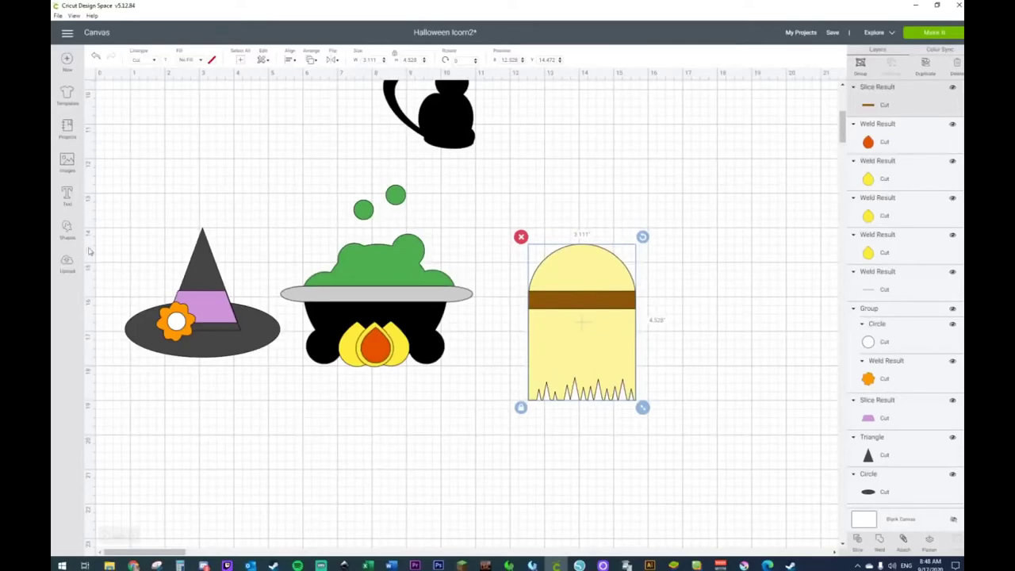
# Step: Duplicate the cauldron's grey rim, move the copy beside the banded yellow shape and rotate it upright
pyautogui.scroll(5, 228, 250)
pyautogui.scroll(-4, 228, 249)
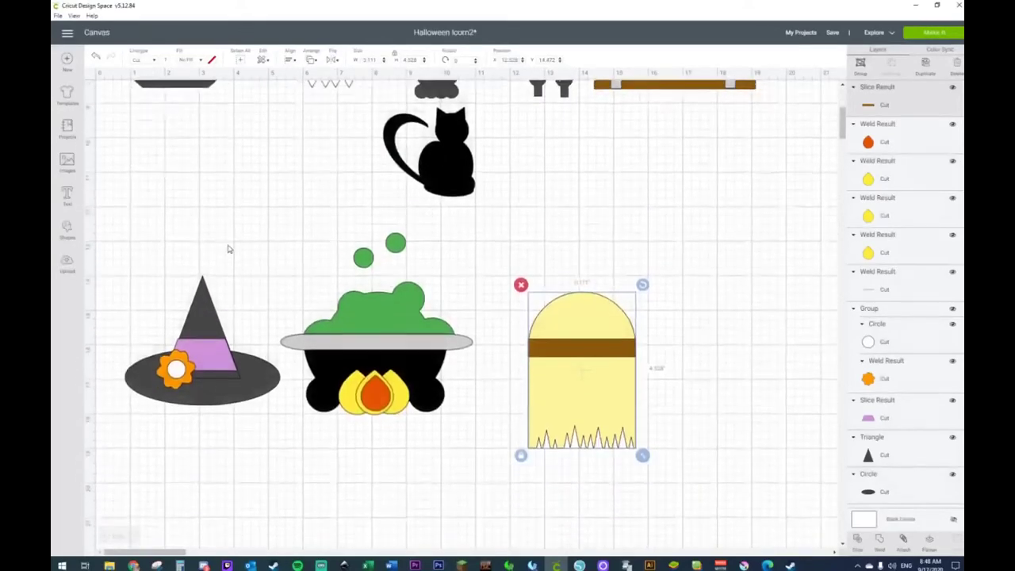
pyautogui.click(380, 343)
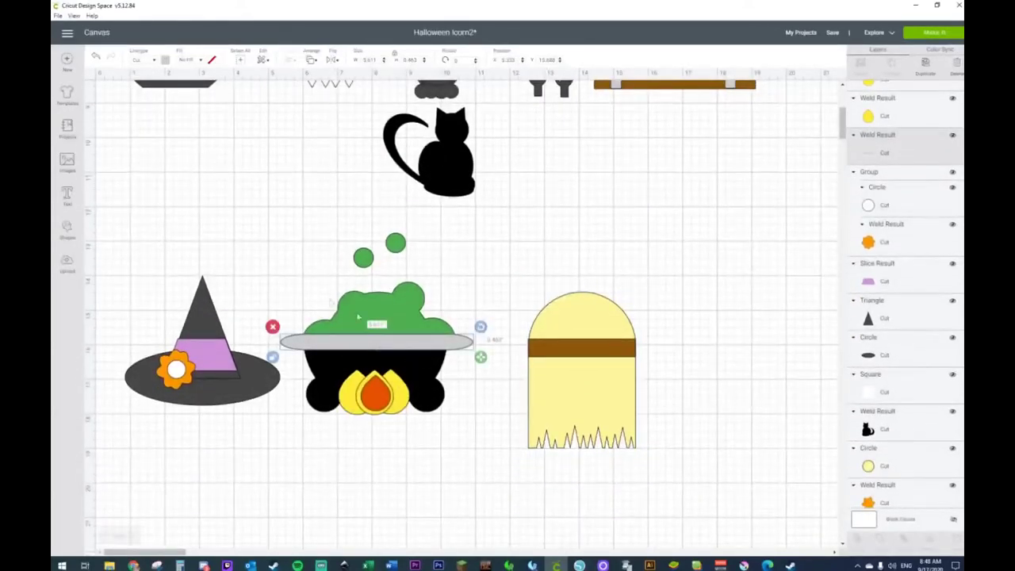
pyautogui.hotkey('ctrl', 'd')
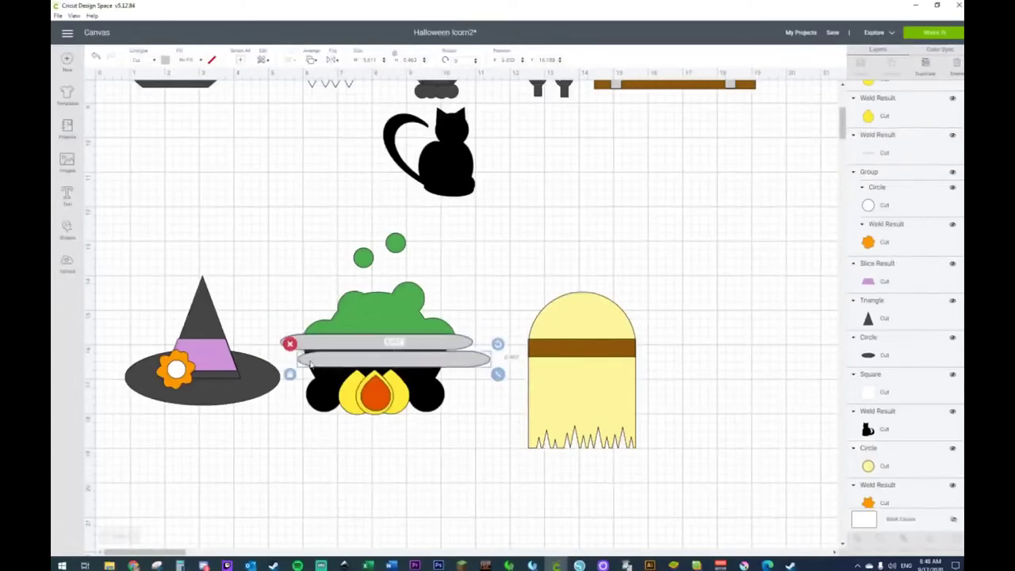
pyautogui.moveTo(334, 363); pyautogui.dragTo(606, 277)
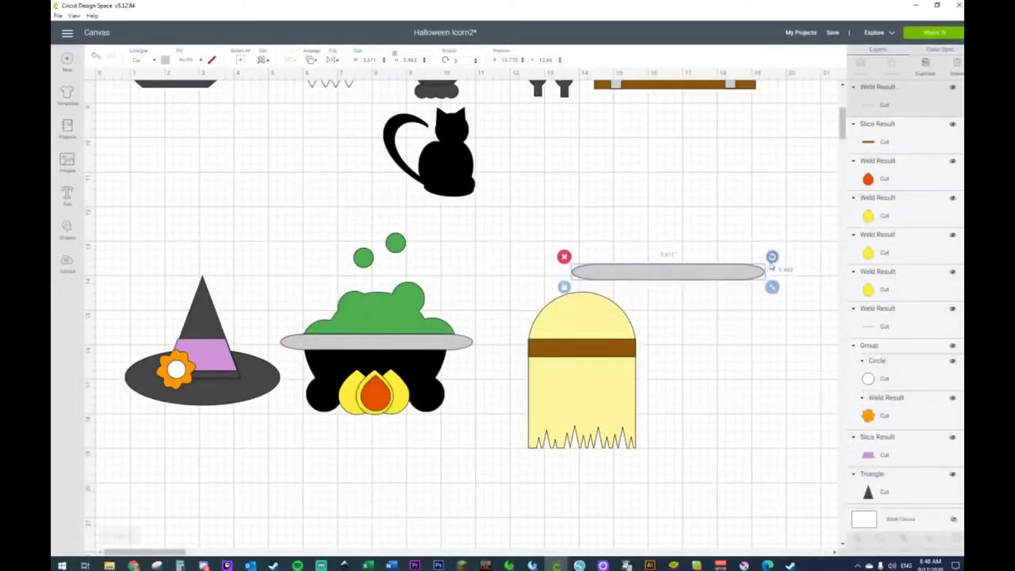
pyautogui.moveTo(773, 260); pyautogui.dragTo(684, 376)
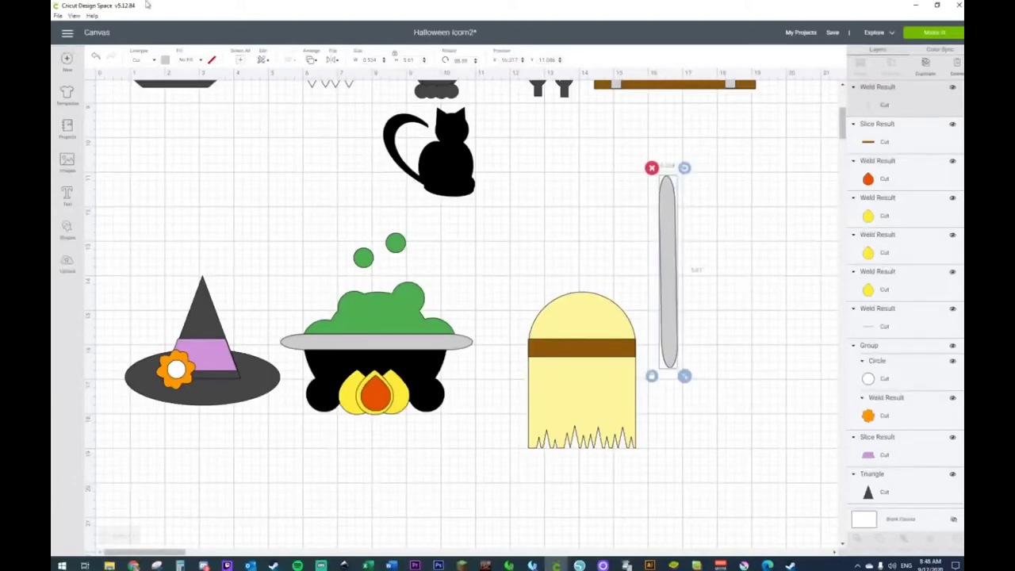
# Step: Recolor the upright rim copy with the same brown as the band
pyautogui.click(164, 62)
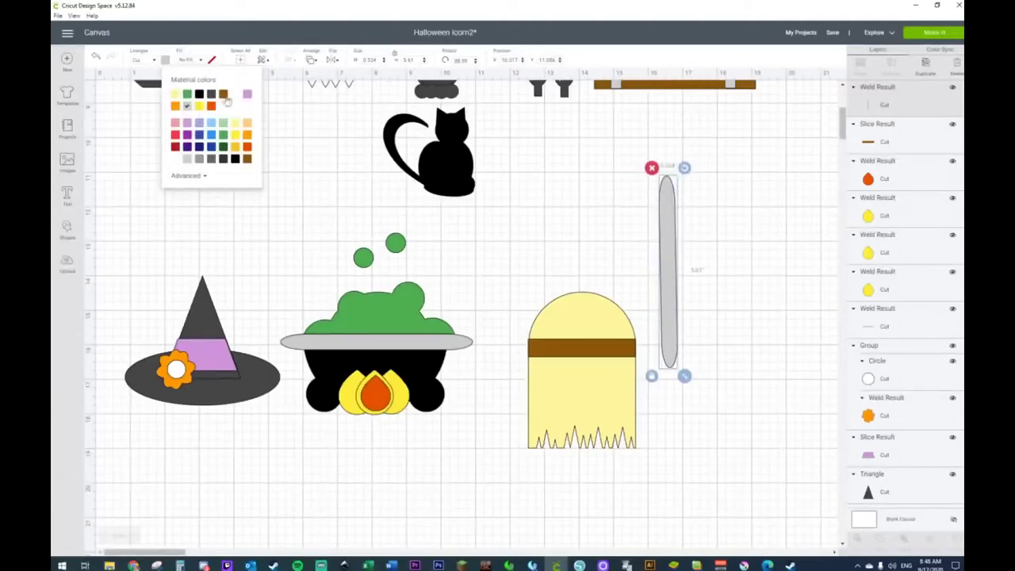
pyautogui.click(224, 95)
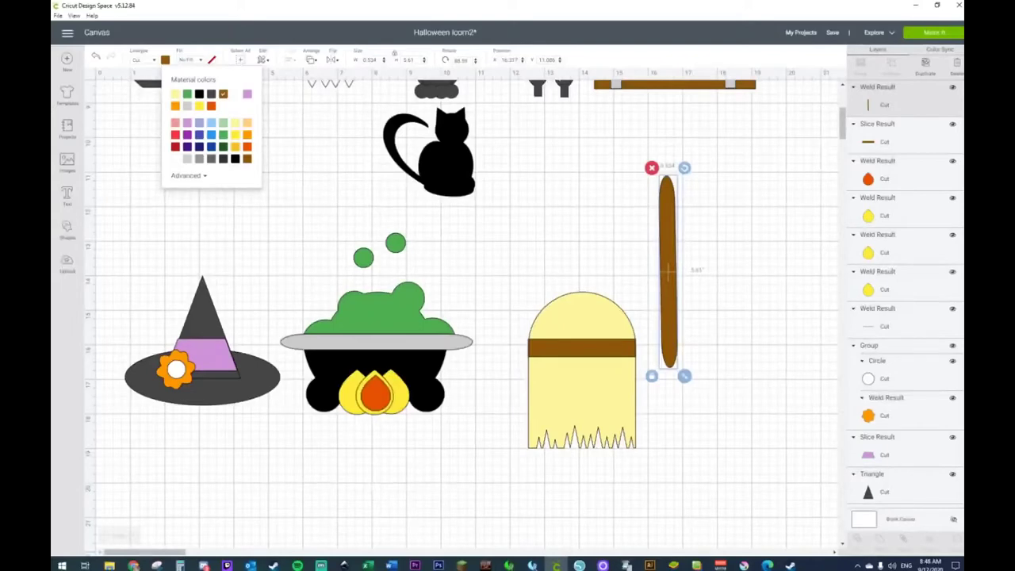
pyautogui.hotkey('alt', 'Tab')
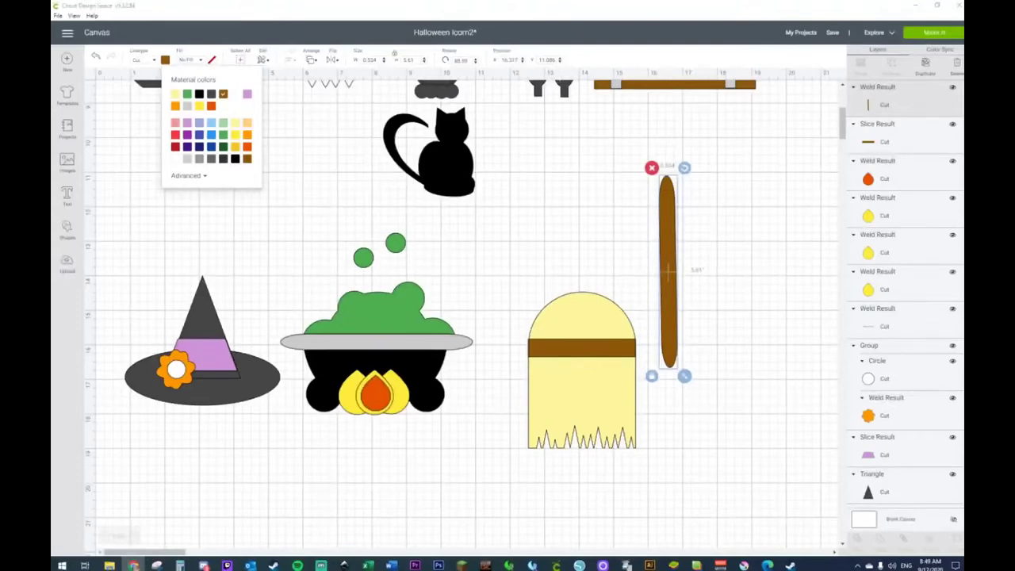
pyautogui.click(669, 273)
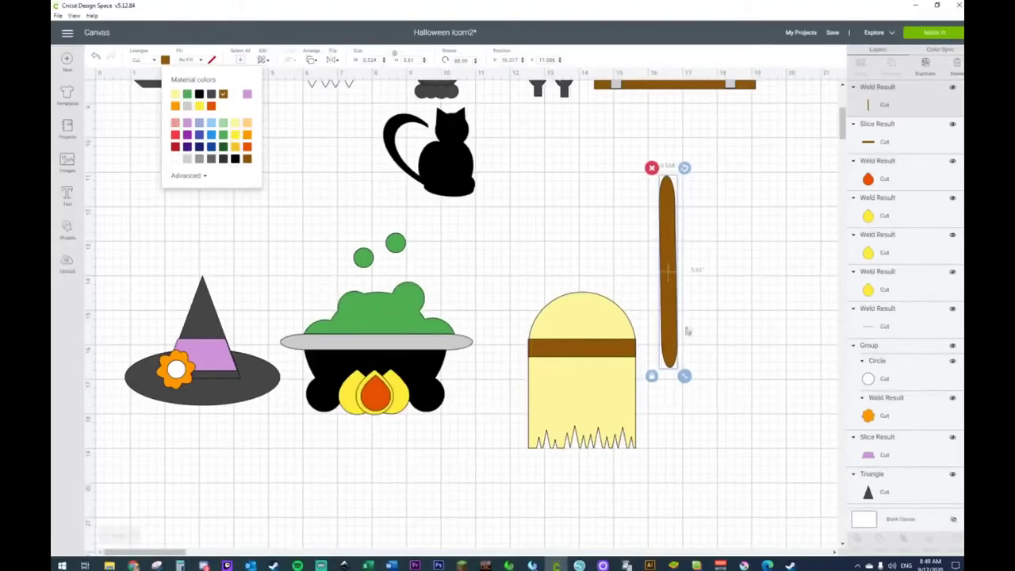
# Step: Center the brown stick over the yellow shape as a broom handle, straighten it and send it to the back
pyautogui.moveTo(679, 334); pyautogui.dragTo(595, 340)
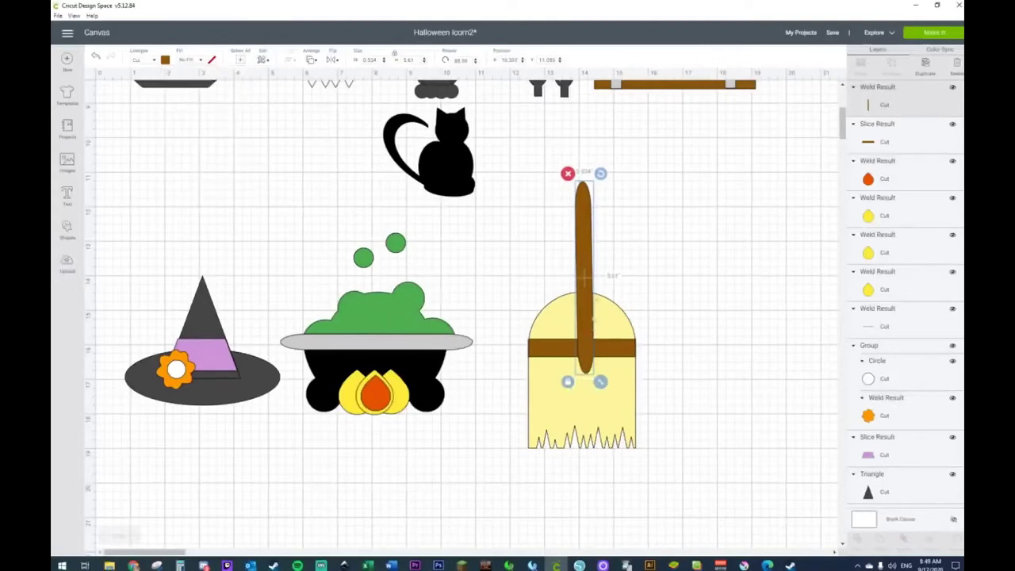
pyautogui.moveTo(602, 174); pyautogui.dragTo(601, 175)
pyautogui.rightClick(593, 205)
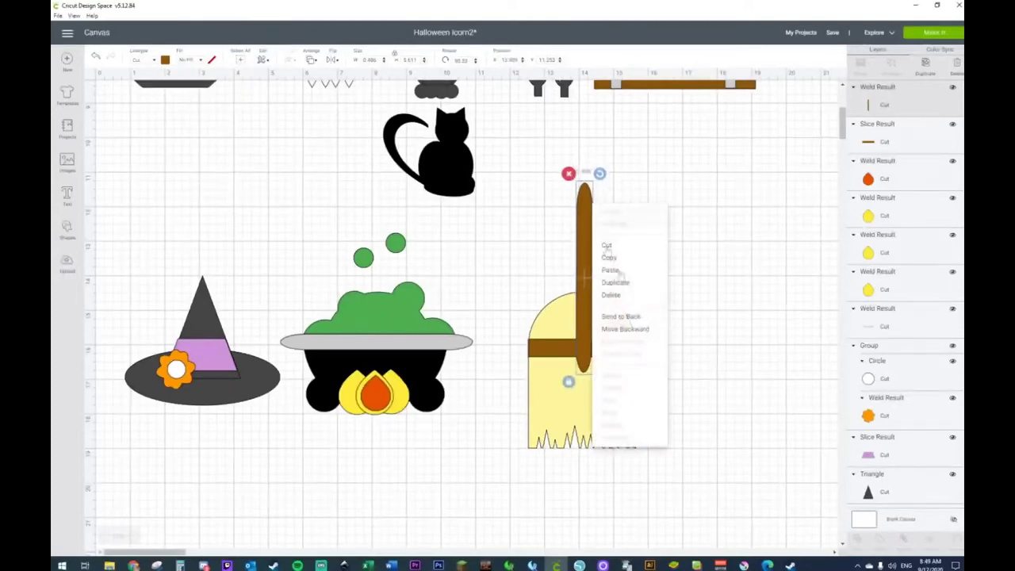
pyautogui.click(640, 319)
pyautogui.click(684, 260)
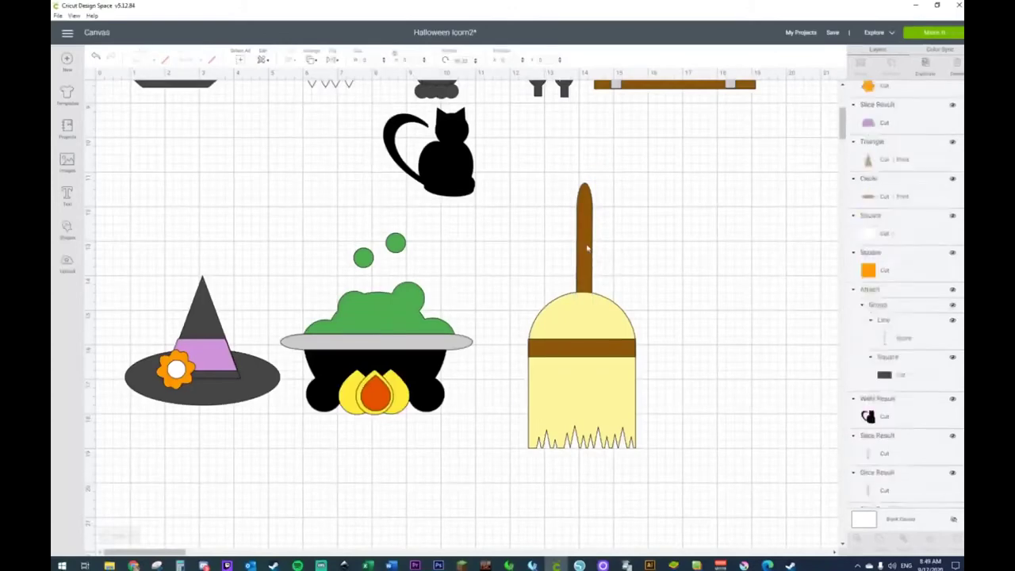
# Step: Slide the broom handle about 1 inch higher so more of it extends above the broom head
pyautogui.click(589, 258)
pyautogui.click(685, 339)
pyautogui.moveTo(579, 242); pyautogui.dragTo(588, 216)
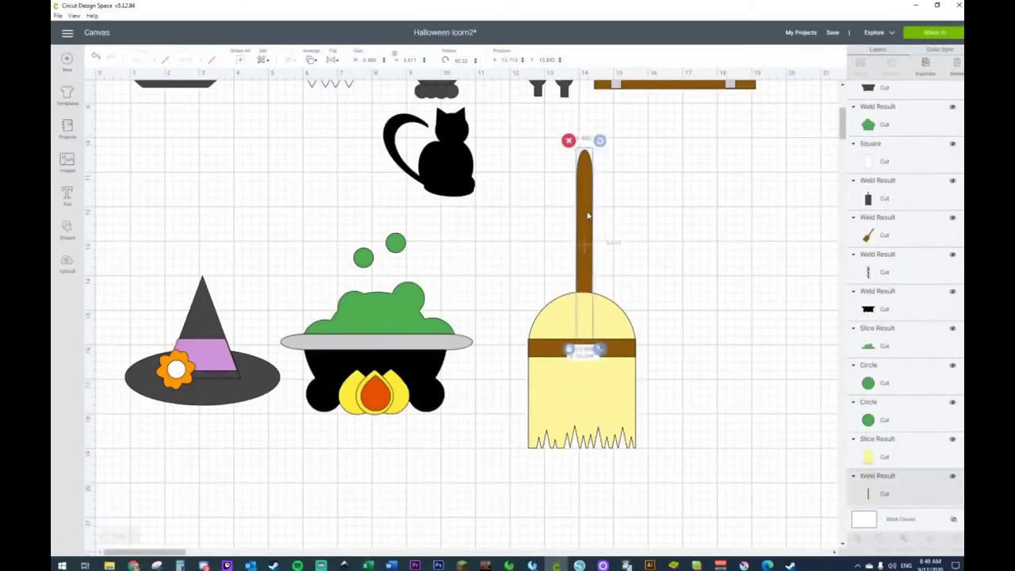
pyautogui.click(650, 336)
# Step: Scale the banded broom head down to about 1.97 by 2.86 inches and center it under the handle
pyautogui.click(595, 413)
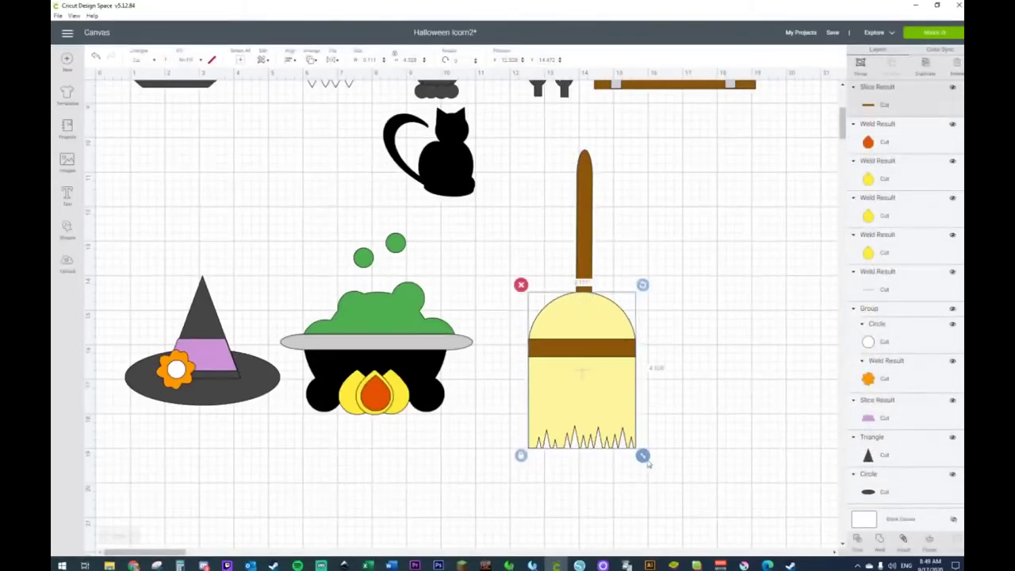
pyautogui.moveTo(645, 458); pyautogui.dragTo(605, 401)
pyautogui.moveTo(572, 346); pyautogui.dragTo(594, 346)
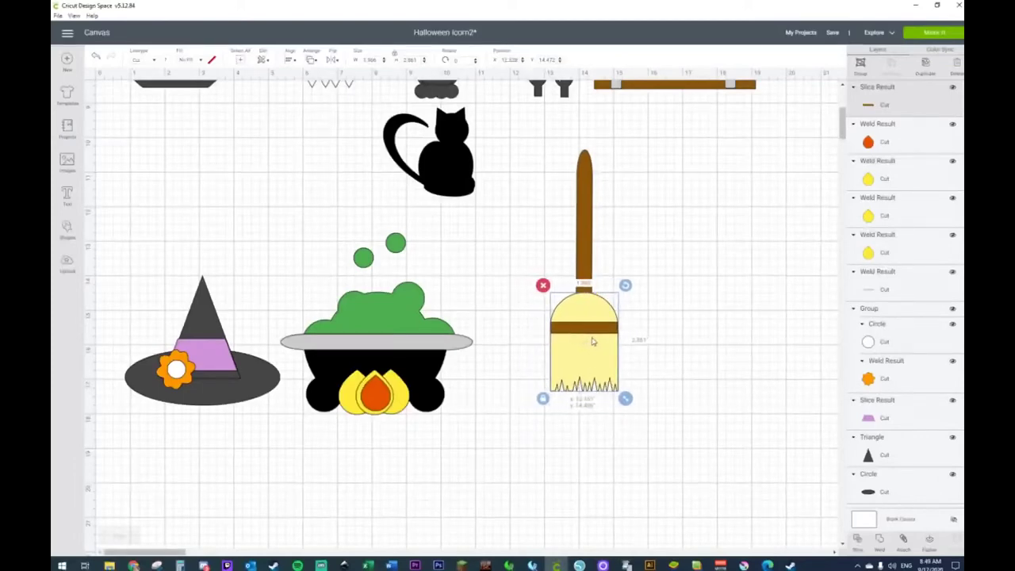
pyautogui.click(787, 377)
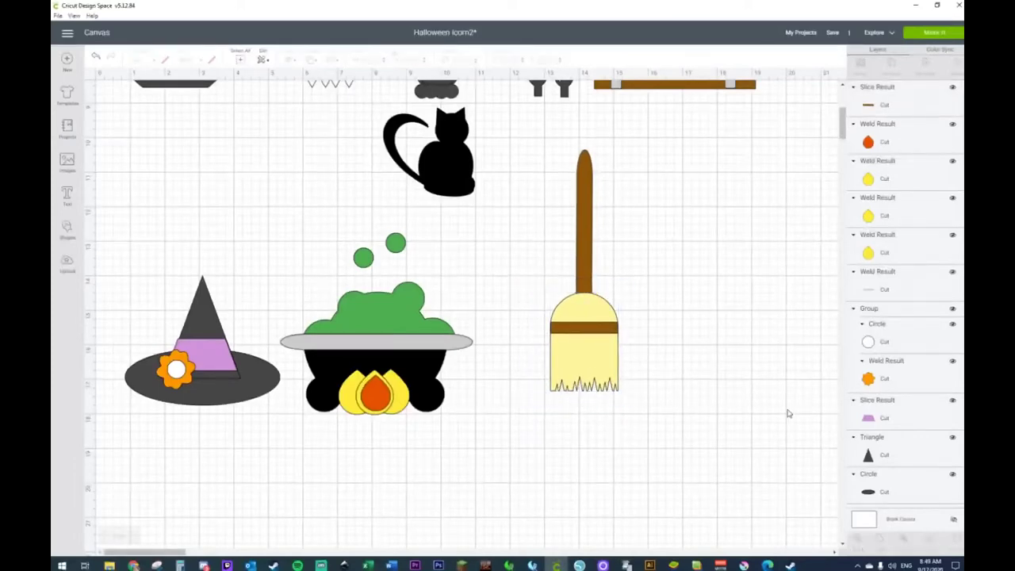
# Step: Duplicate the broom handle and set the copy aside to the right of the broom
pyautogui.click(579, 188)
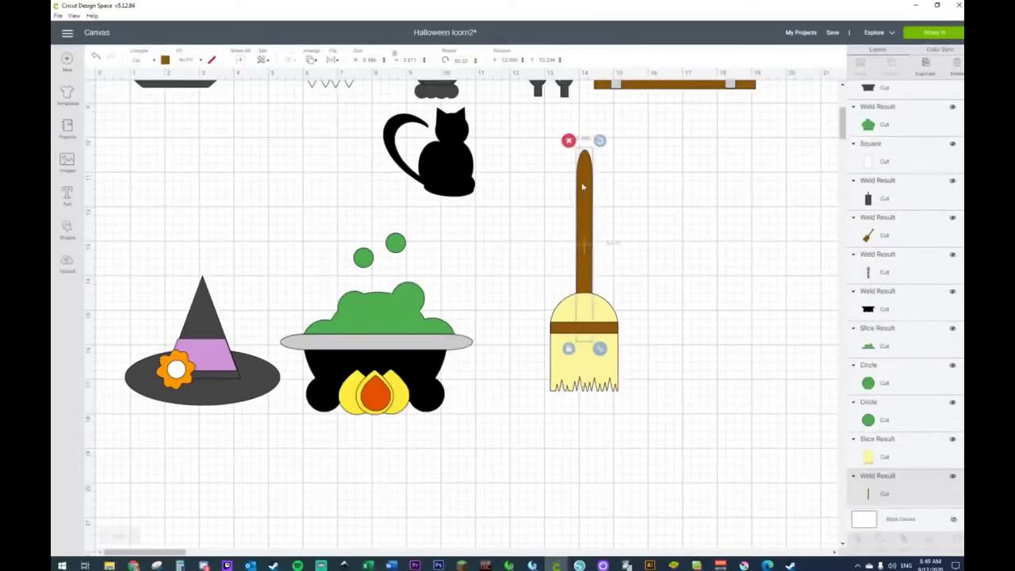
pyautogui.hotkey('ctrl', 'd')
pyautogui.moveTo(601, 218); pyautogui.dragTo(699, 209)
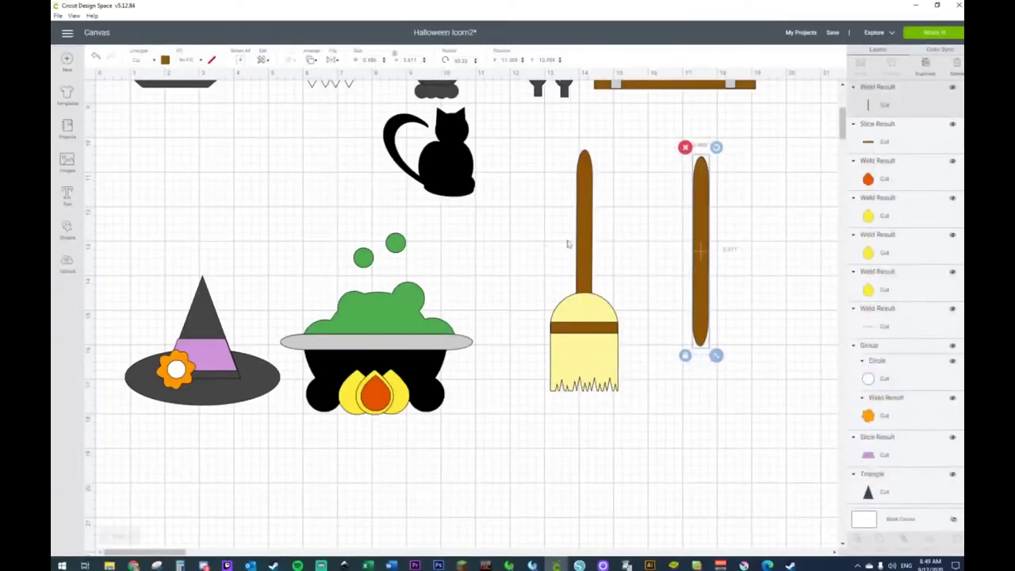
# Step: Scale the whole broom down to about the cauldron's height and place it just right of the cauldron
pyautogui.moveTo(530, 231); pyautogui.dragTo(566, 376)
pyautogui.moveTo(567, 415); pyautogui.dragTo(547, 340)
pyautogui.moveTo(511, 306); pyautogui.dragTo(514, 385)
pyautogui.click(606, 423)
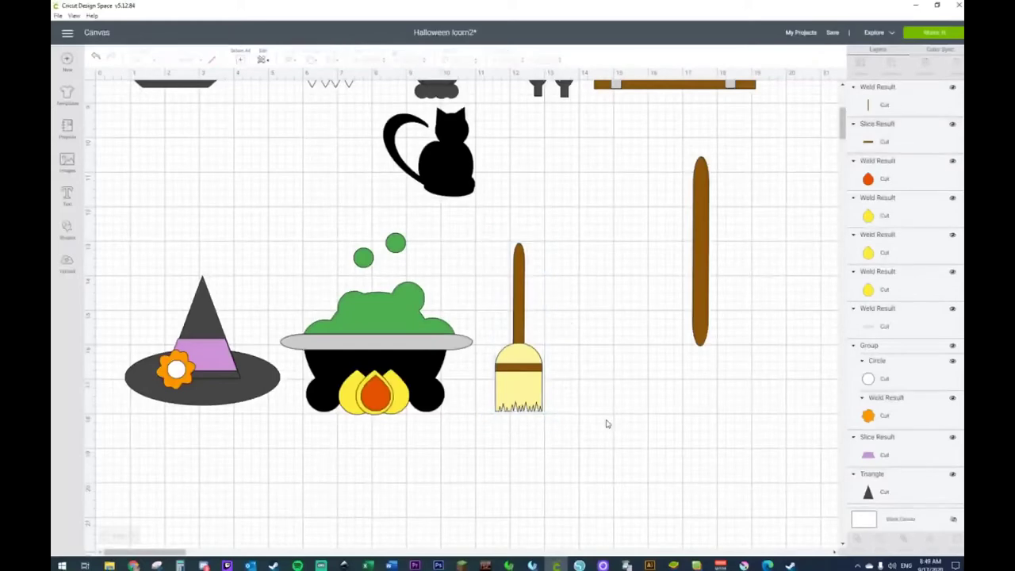
# Step: Add a circle and place it to the right of the small broom
pyautogui.click(68, 230)
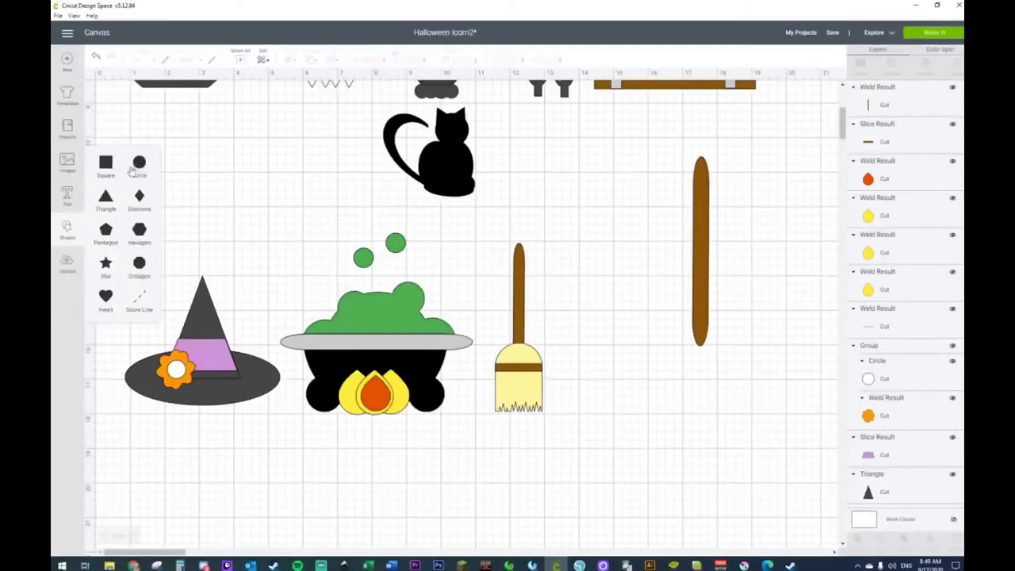
pyautogui.click(139, 163)
pyautogui.moveTo(206, 190); pyautogui.dragTo(641, 363)
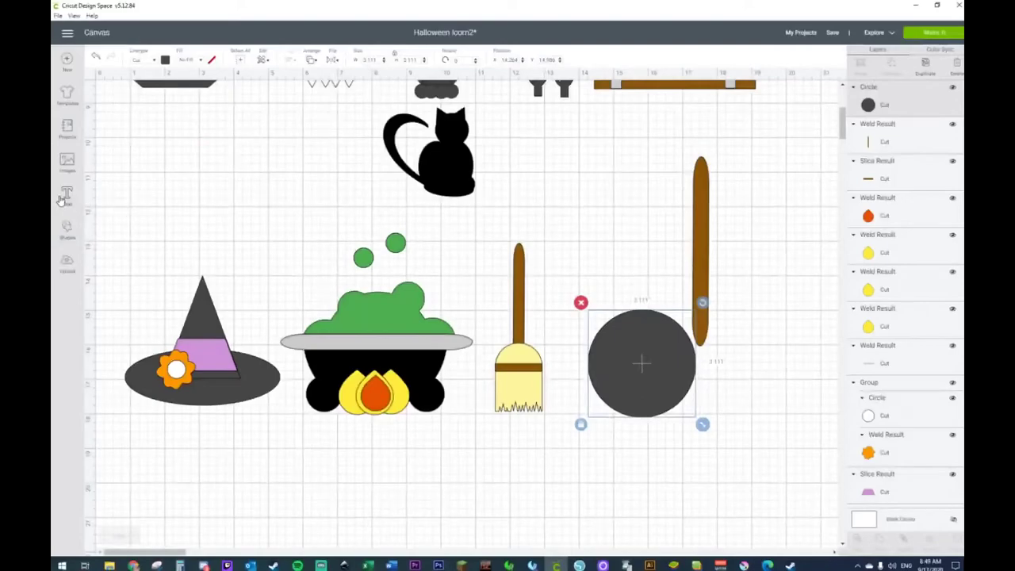
# Step: Add a diamond and place it on the canvas above the dark circle
pyautogui.click(65, 195)
pyautogui.click(68, 230)
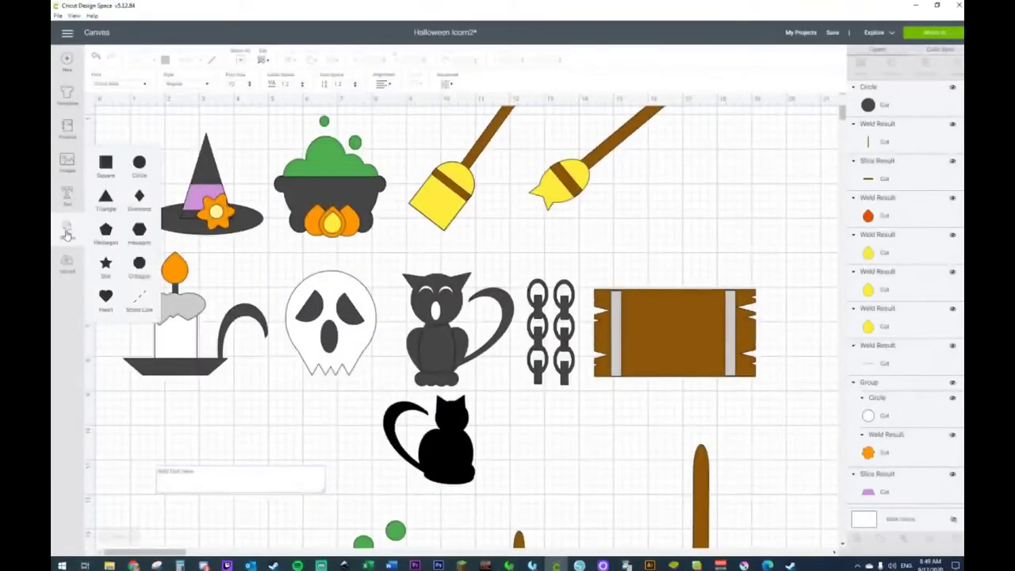
pyautogui.click(138, 196)
pyautogui.moveTo(181, 178); pyautogui.dragTo(242, 214)
pyautogui.moveTo(450, 337); pyautogui.dragTo(594, 464)
pyautogui.scroll(-4, 612, 471)
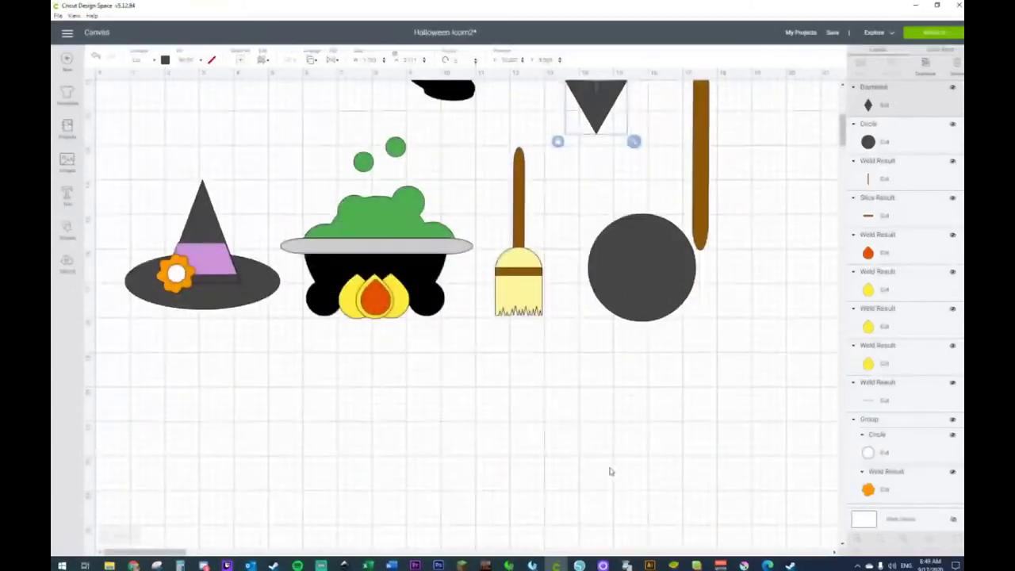
# Step: Stretch the dark circle into an upright oval about 2.57 by 3.78 inches
pyautogui.click(651, 358)
pyautogui.moveTo(702, 374); pyautogui.dragTo(679, 400)
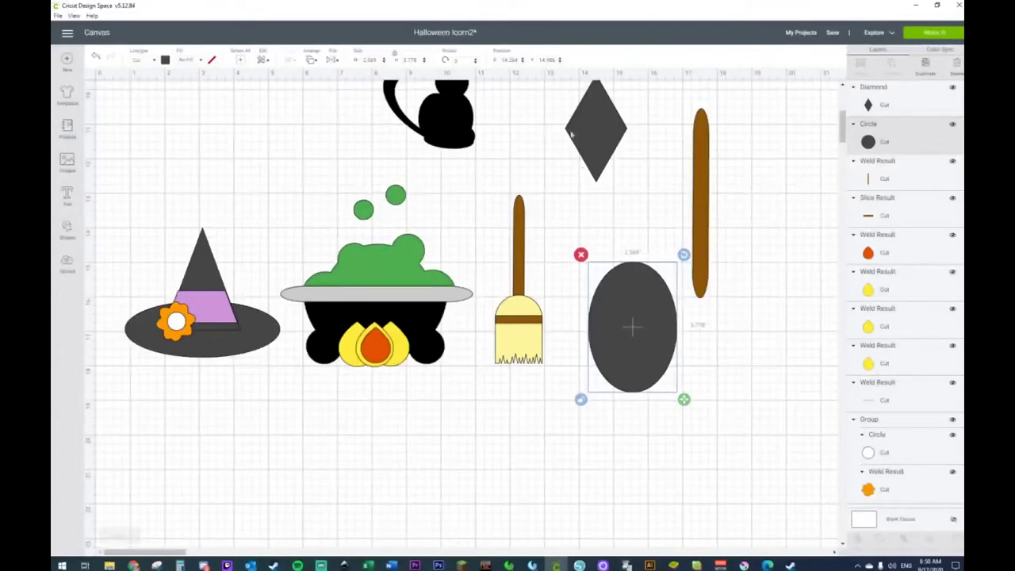
# Step: Shrink the diamond to about 1.1 by 1.9 inches, tilt it and lay it over the oval's lower left edge
pyautogui.moveTo(577, 180); pyautogui.dragTo(584, 470)
pyautogui.moveTo(641, 359); pyautogui.dragTo(664, 384)
pyautogui.moveTo(607, 434); pyautogui.dragTo(621, 374)
pyautogui.moveTo(652, 426); pyautogui.dragTo(611, 381)
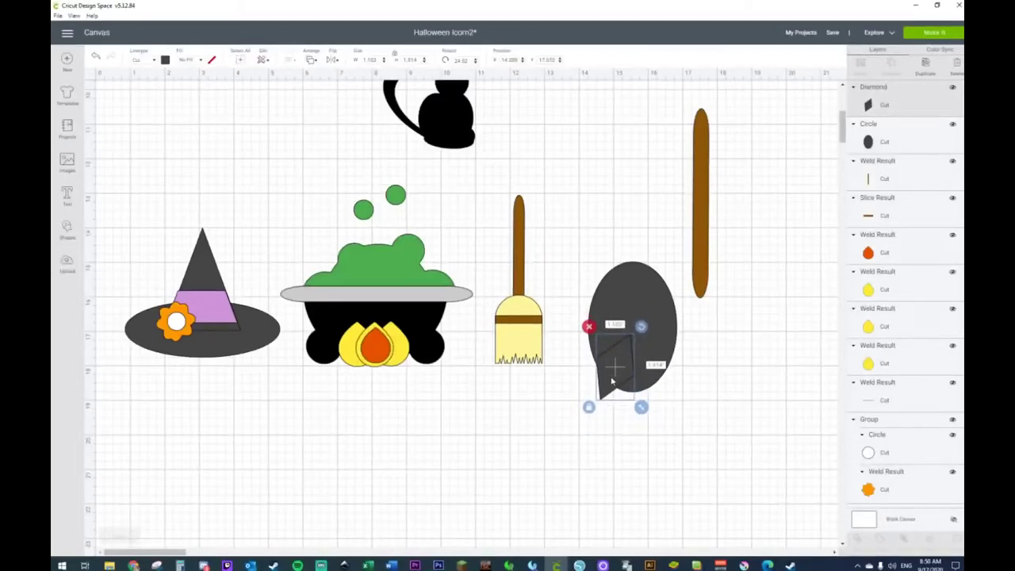
# Step: Duplicate the tilted diamond, angle the copy beside it at the oval's lower edge, and nudge the oval slightly left
pyautogui.hotkey('ctrl', 'd')
pyautogui.moveTo(660, 343)
pyautogui.mouseDown()
pyautogui.moveTo(647, 338)
pyautogui.moveTo(659, 335)
pyautogui.mouseUp()
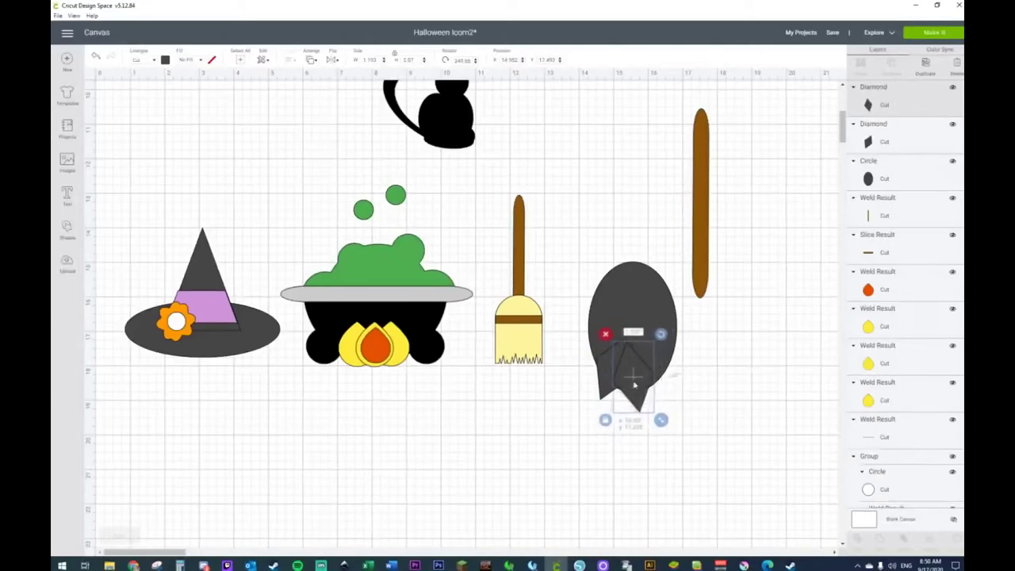
pyautogui.click(637, 312)
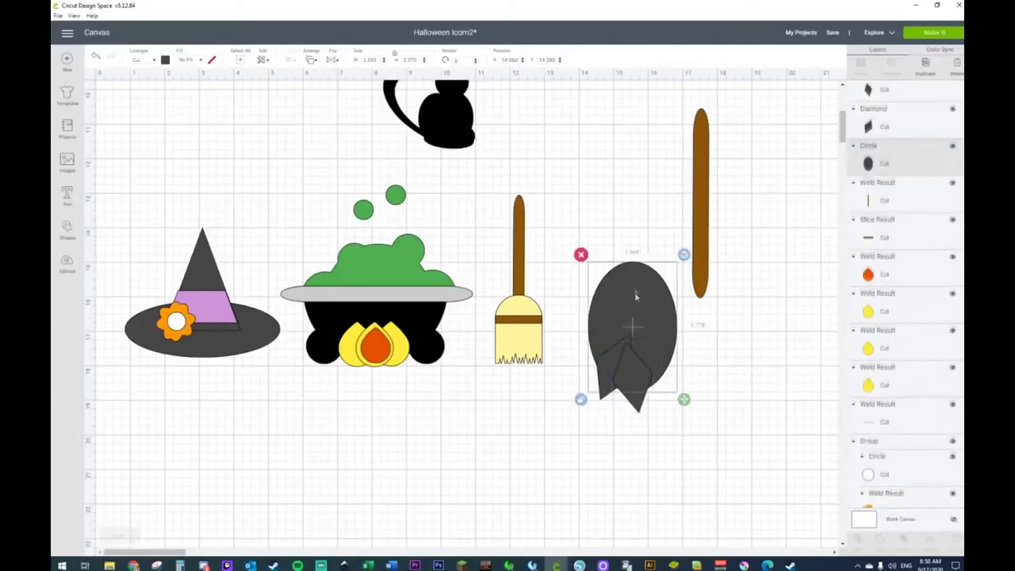
pyautogui.moveTo(632, 279); pyautogui.dragTo(627, 277)
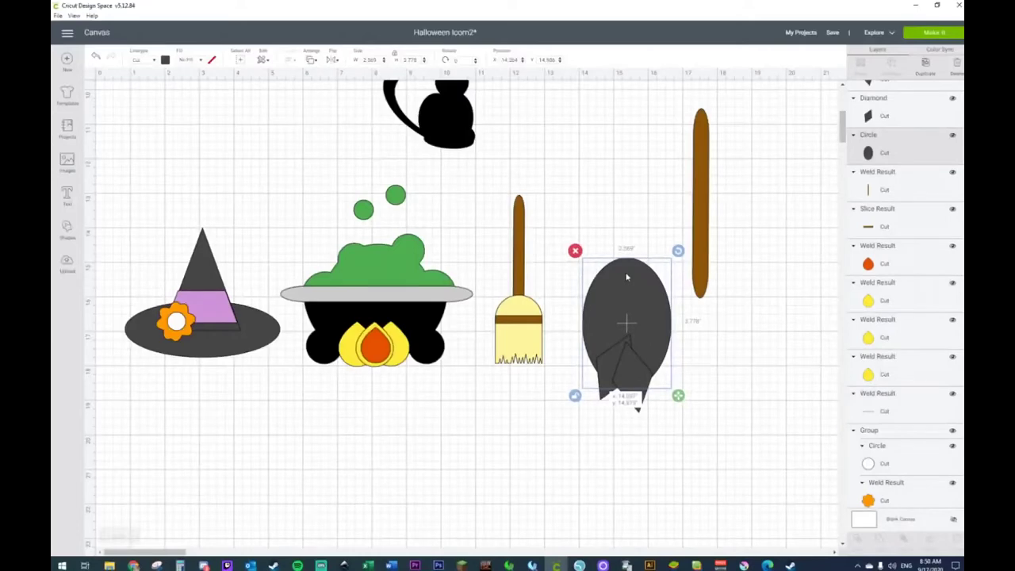
# Step: Weld the oval and the two diamonds into one shape
pyautogui.moveTo(599, 203); pyautogui.dragTo(647, 401)
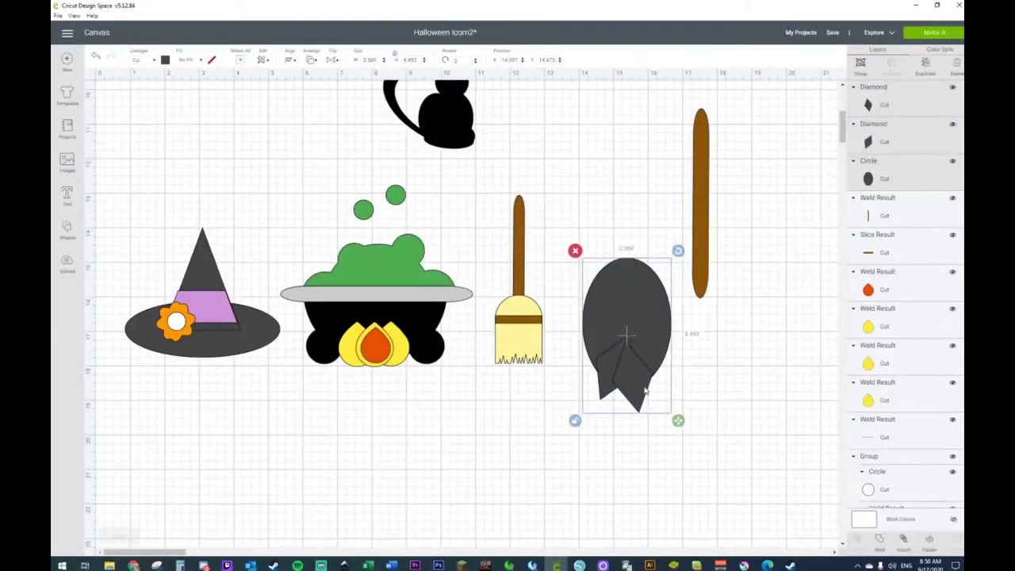
pyautogui.rightClick(644, 261)
pyautogui.click(657, 478)
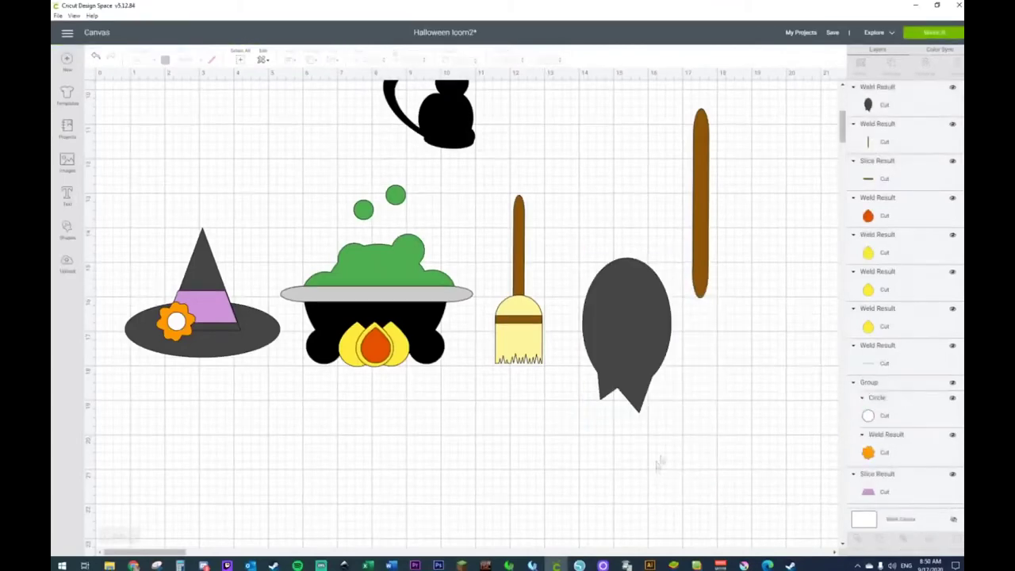
# Step: Copy the welded oval shape and place the copy below the small broom
pyautogui.click(628, 325)
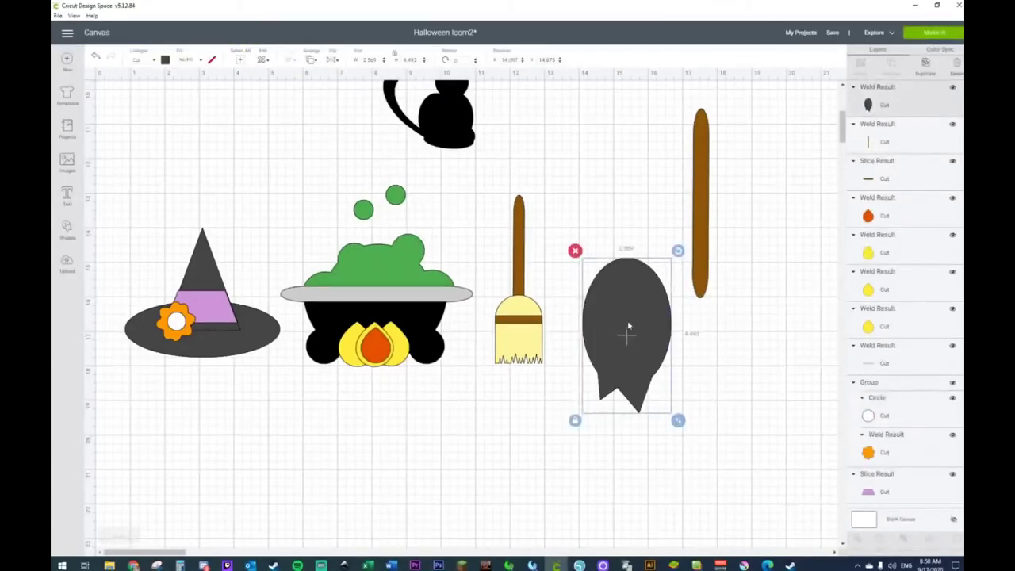
pyautogui.hotkey('ctrl', 'c')
pyautogui.hotkey('ctrl', 'v')
pyautogui.moveTo(641, 344); pyautogui.dragTo(482, 468)
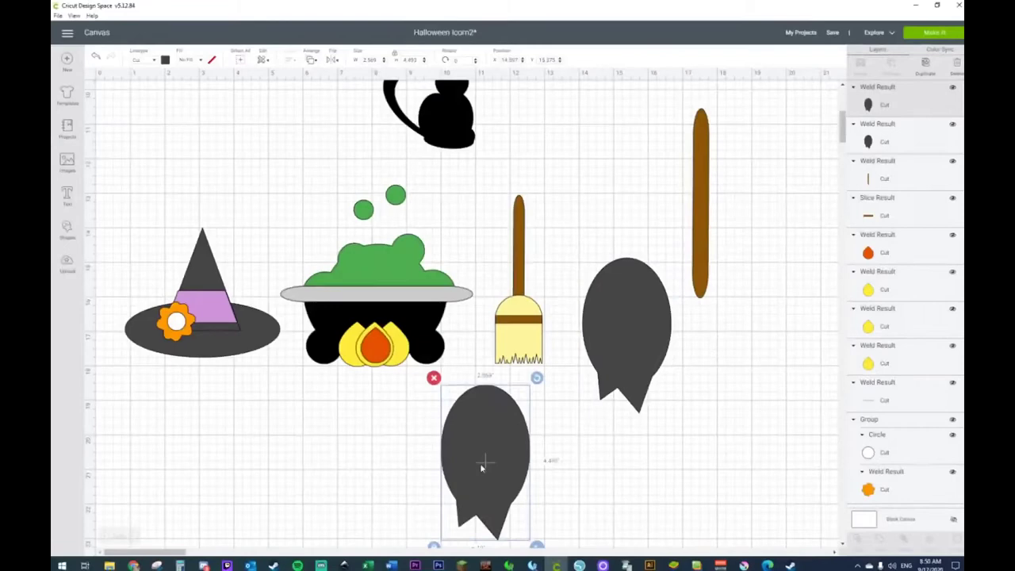
# Step: Add a square, flatten it into a thin strip about 4.1 inches wide and lay it across the lower copy's upper part
pyautogui.click(67, 230)
pyautogui.click(105, 163)
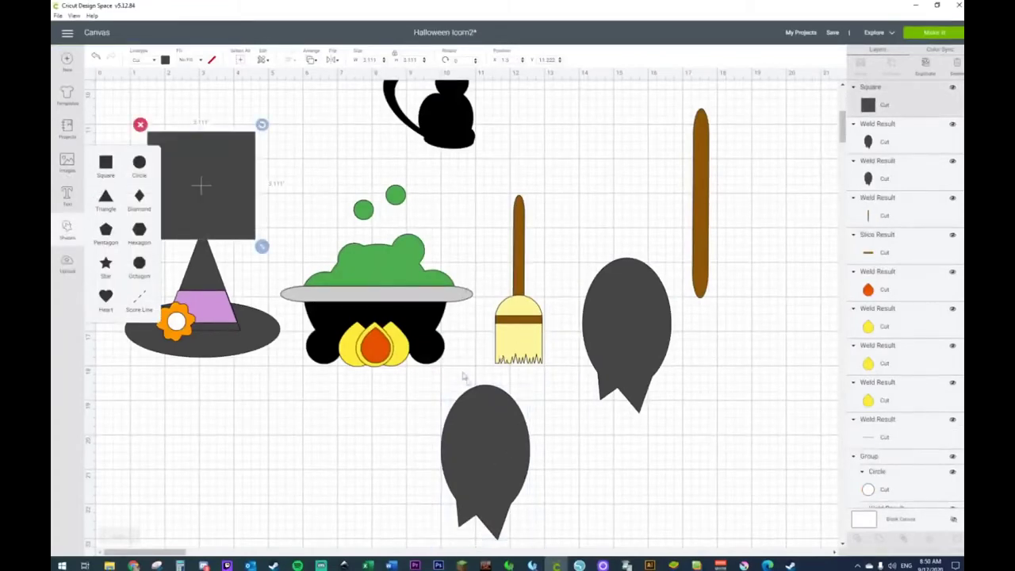
pyautogui.moveTo(190, 231); pyautogui.dragTo(381, 514)
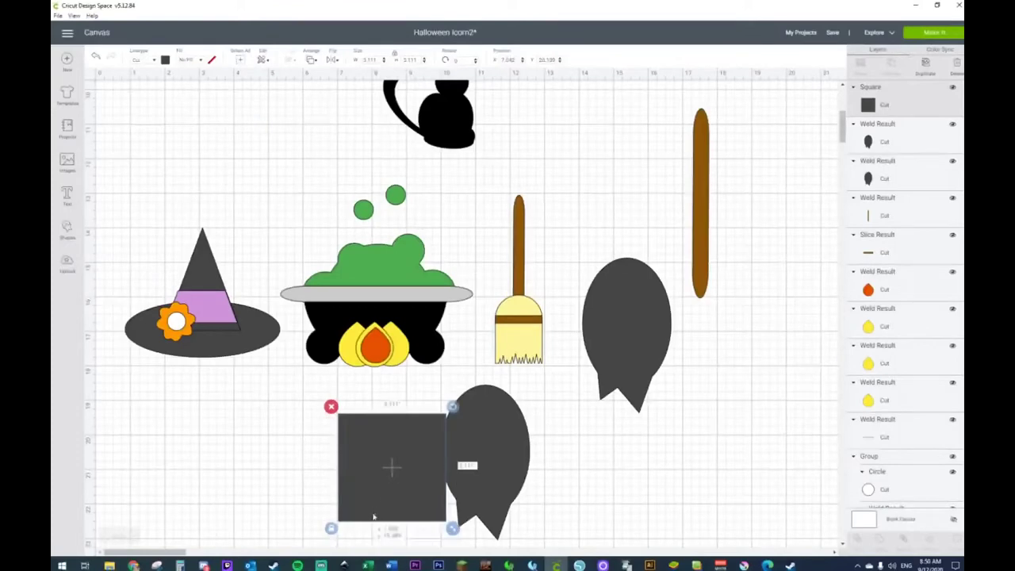
pyautogui.moveTo(452, 532); pyautogui.dragTo(573, 446)
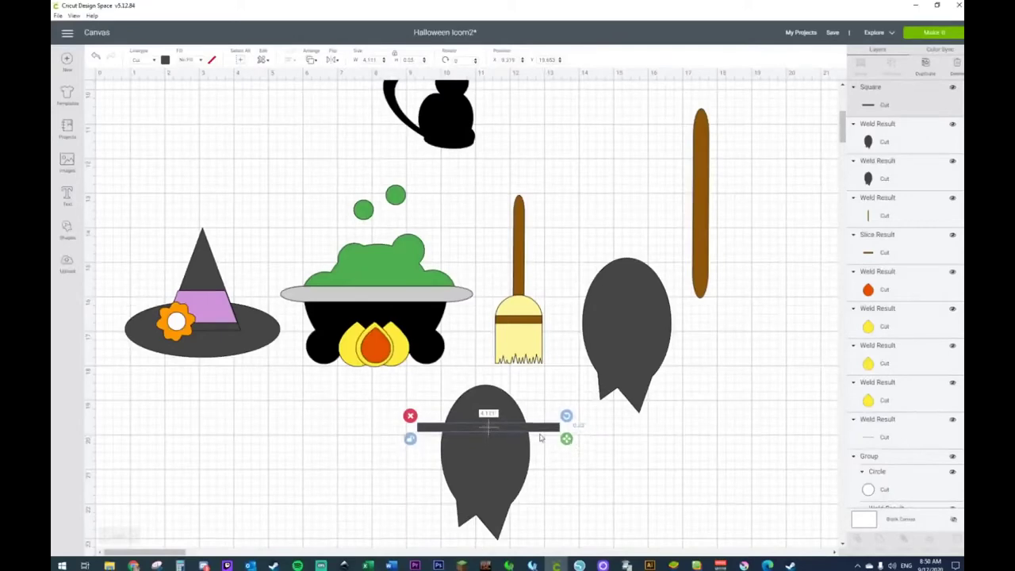
# Step: Slice the thin strip with the lower copy of the broom head and pull the cut-out band clear of it
pyautogui.moveTo(476, 421); pyautogui.dragTo(475, 426)
pyautogui.keyDown('shift'); pyautogui.click(476, 407); pyautogui.keyUp('shift')
pyautogui.rightClick(500, 452)
pyautogui.click(535, 425)
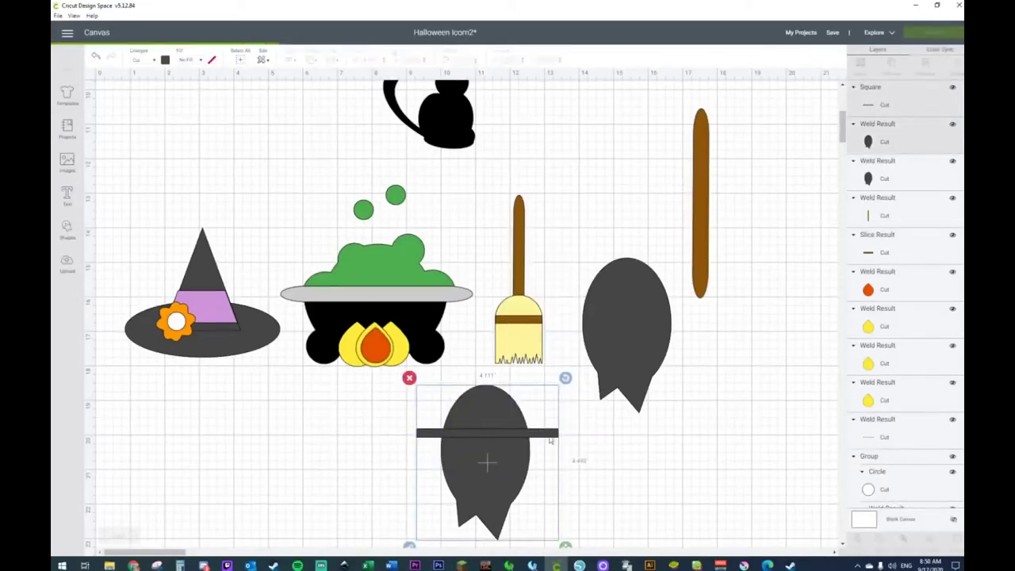
pyautogui.moveTo(523, 437); pyautogui.dragTo(722, 438)
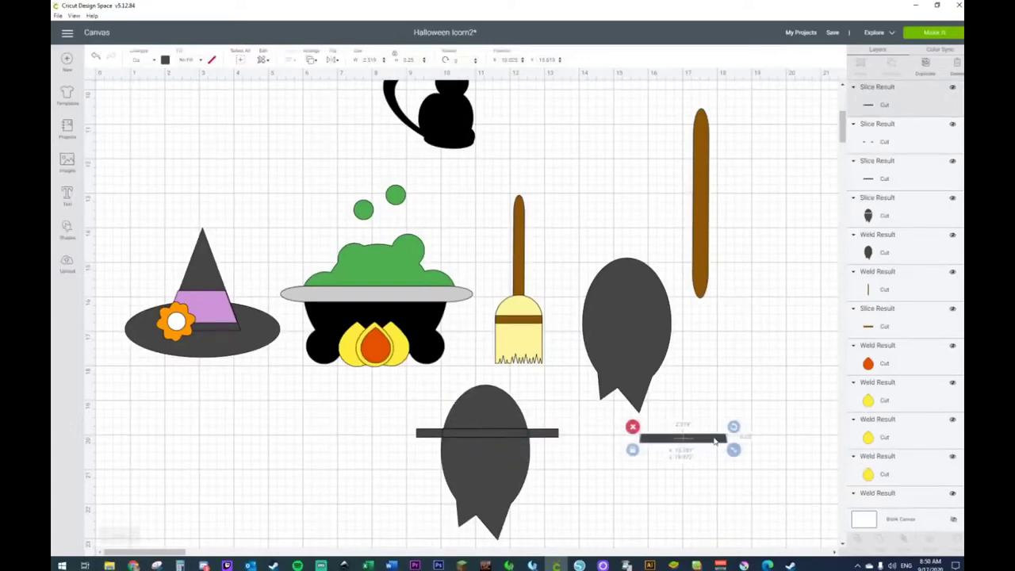
# Step: Colour the upper broom head pale yellow and the sliced band brown
pyautogui.click(623, 341)
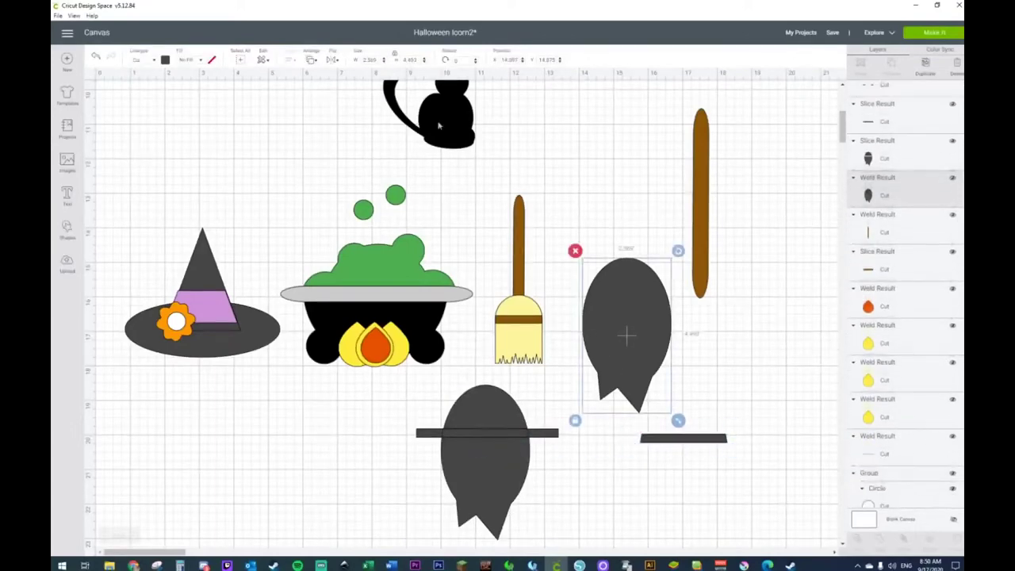
pyautogui.click(165, 60)
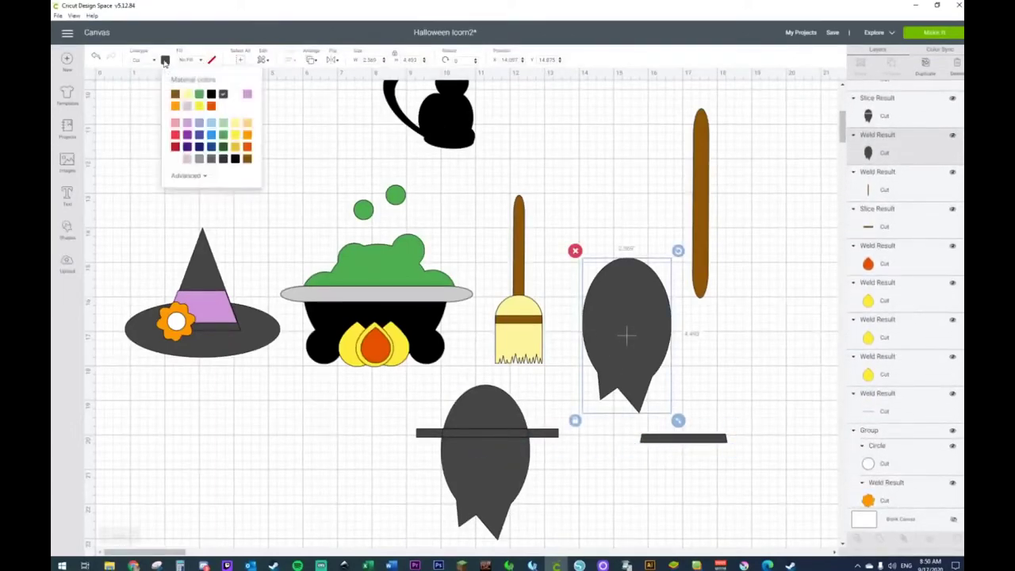
pyautogui.click(644, 438)
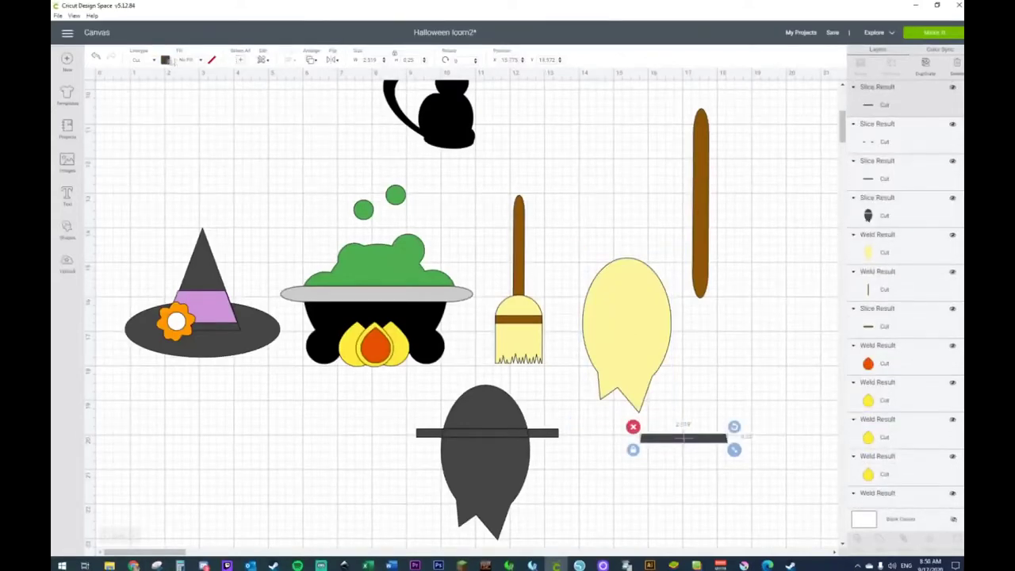
pyautogui.click(165, 60)
pyautogui.click(175, 95)
# Step: Assemble head, band and handle into a broom about 4.8 inches tall beside the first broom, and delete the leftover dark slice pieces
pyautogui.moveTo(695, 440); pyautogui.dragTo(643, 316)
pyautogui.moveTo(701, 255); pyautogui.dragTo(631, 252)
pyautogui.moveTo(749, 166); pyautogui.dragTo(611, 409)
pyautogui.moveTo(679, 419); pyautogui.dragTo(639, 290)
pyautogui.moveTo(621, 249); pyautogui.dragTo(591, 330)
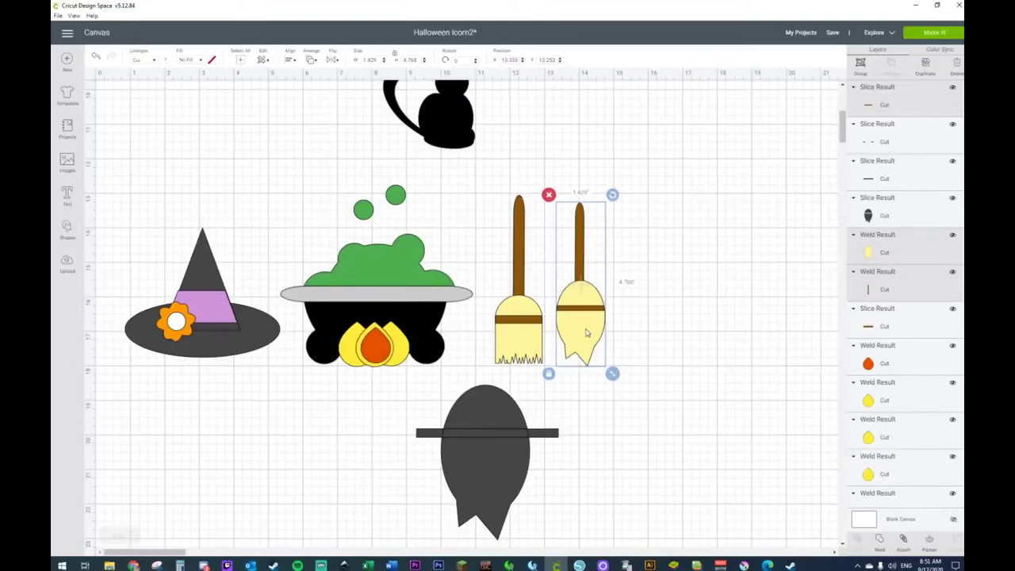
pyautogui.moveTo(410, 411); pyautogui.dragTo(560, 549)
pyautogui.press('Delete')
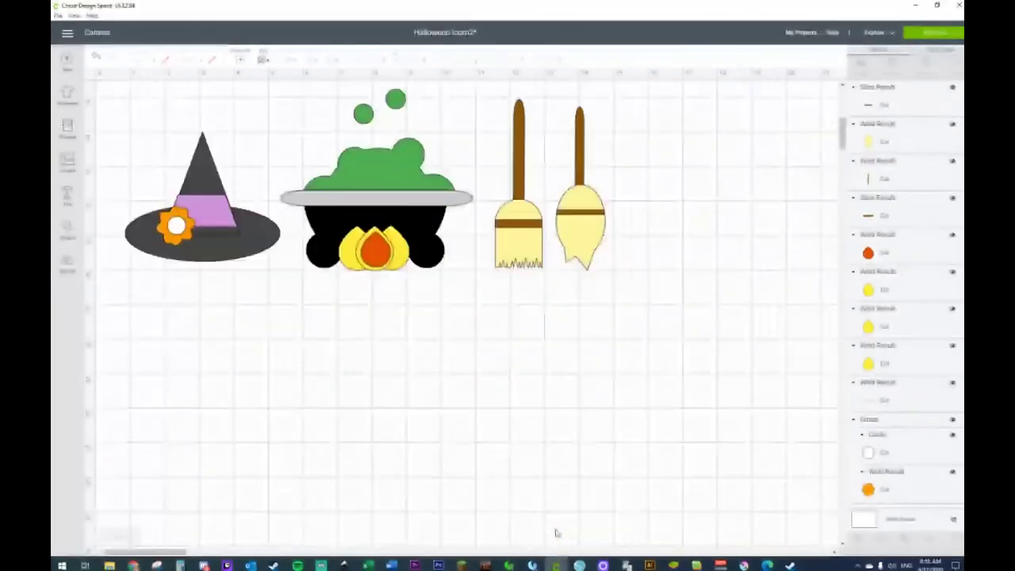
# Step: Add a circle and a square and place them side by side in the empty area below the cauldron
pyautogui.click(62, 235)
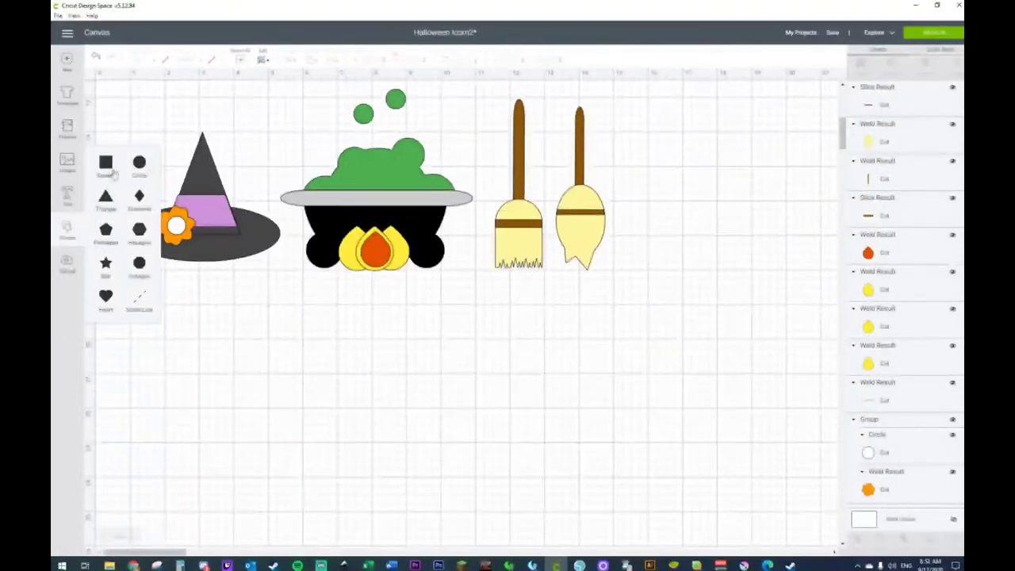
pyautogui.click(138, 164)
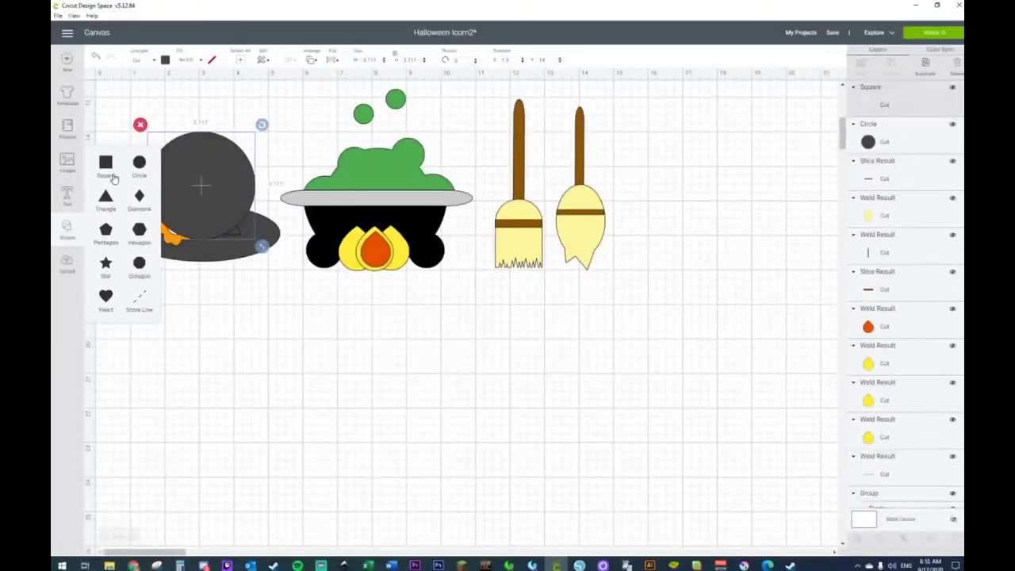
pyautogui.click(105, 169)
pyautogui.moveTo(201, 185); pyautogui.dragTo(477, 401)
pyautogui.scroll(5, 321, 298)
pyautogui.scroll(-5, 321, 297)
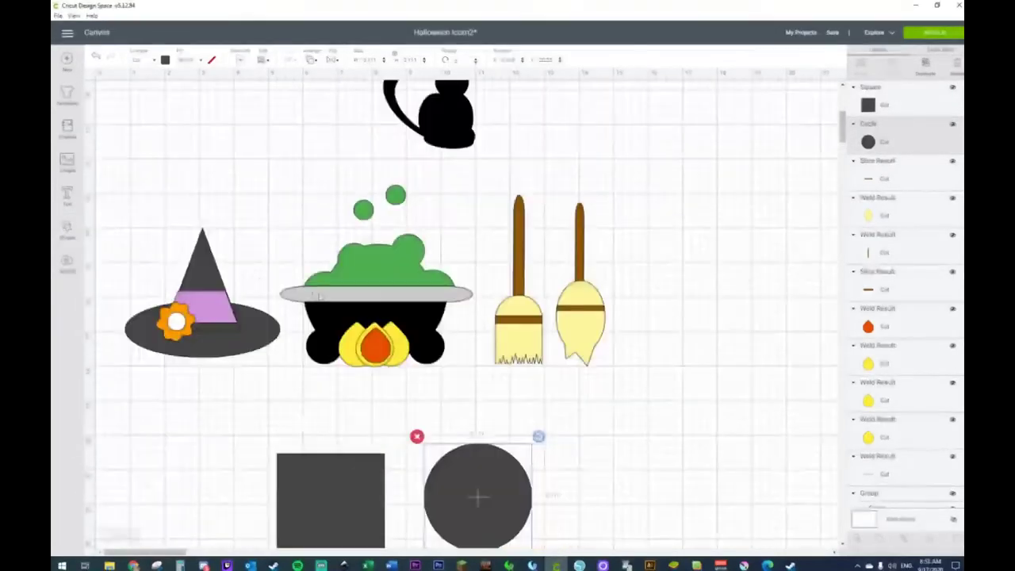
# Step: Add a pentagon and a heart and place them at opposite ends of the row with the square and circle
pyautogui.click(57, 237)
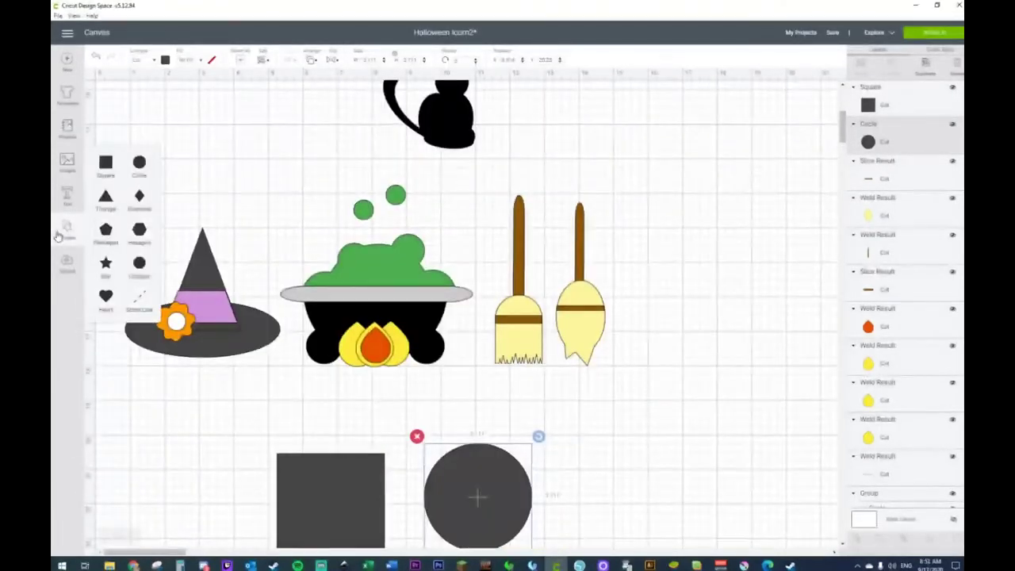
pyautogui.click(106, 230)
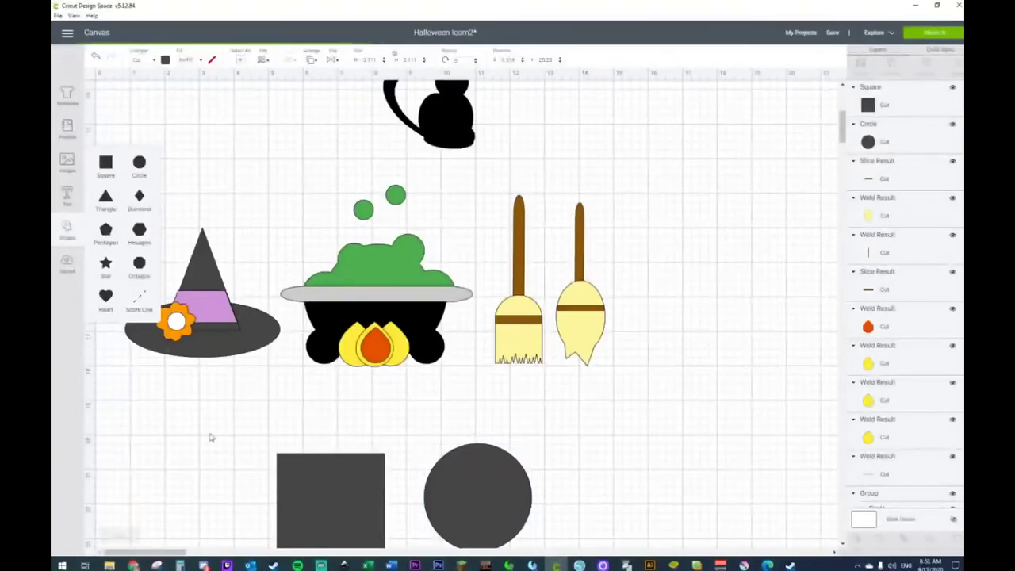
pyautogui.click(105, 295)
pyautogui.moveTo(174, 176); pyautogui.dragTo(637, 477)
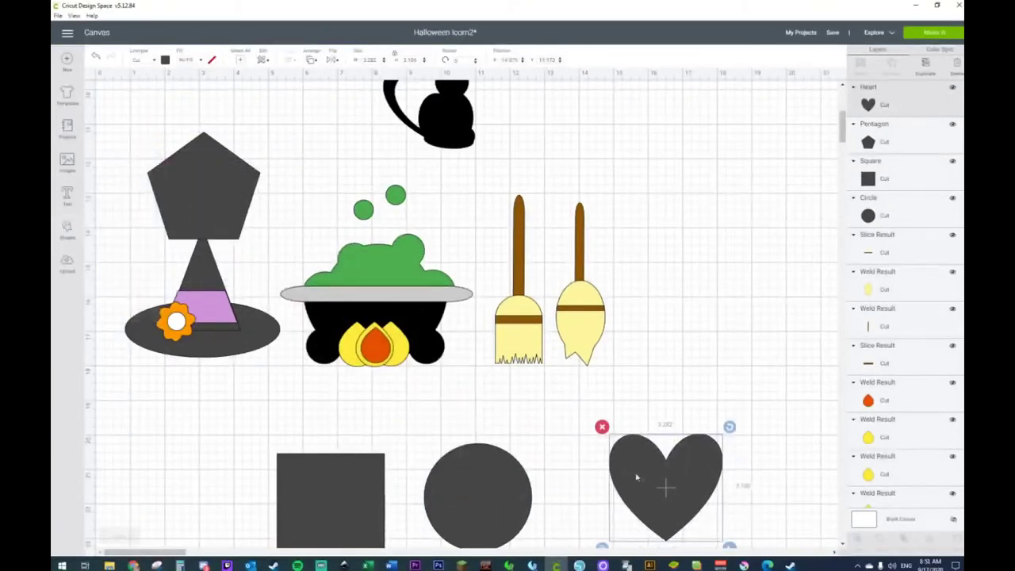
pyautogui.moveTo(220, 211); pyautogui.dragTo(241, 515)
pyautogui.scroll(-5, 240, 515)
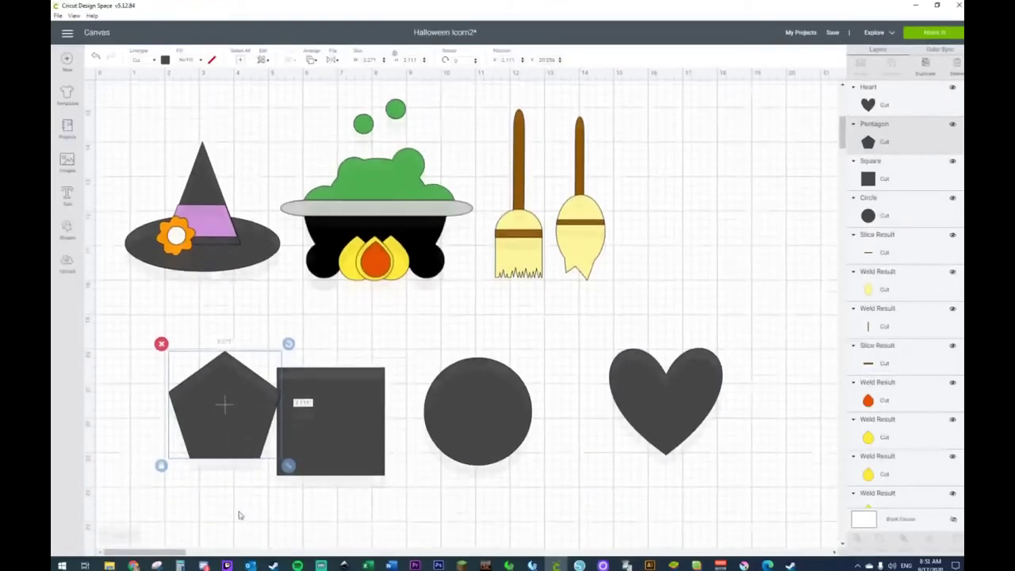
pyautogui.moveTo(211, 386); pyautogui.dragTo(196, 411)
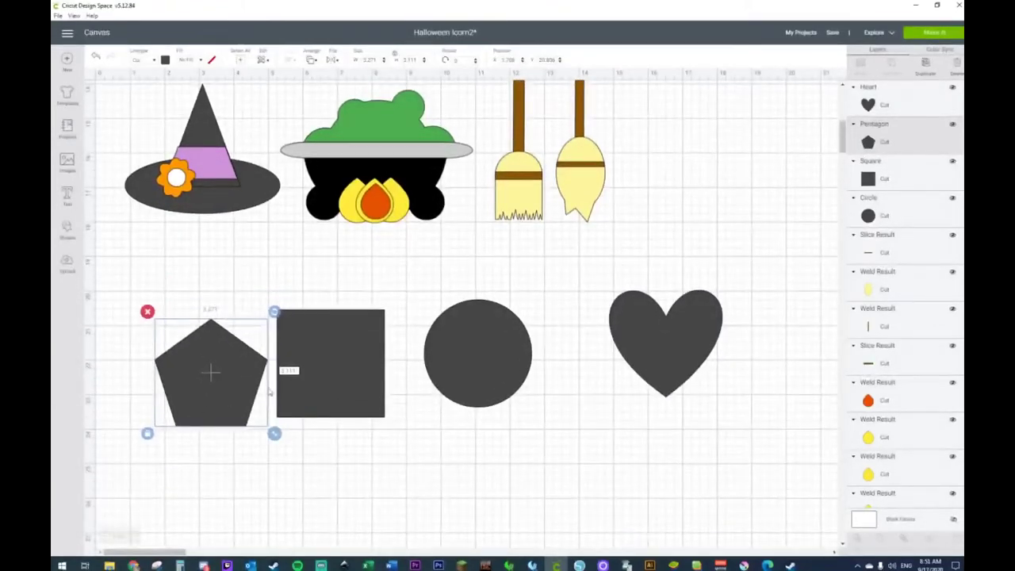
# Step: Duplicate the square, widen one of the two to about 4.6 inches and lay it over the pentagon, leaving only the base uncovered
pyautogui.moveTo(330, 382); pyautogui.dragTo(333, 361)
pyautogui.hotkey('ctrl', 'd')
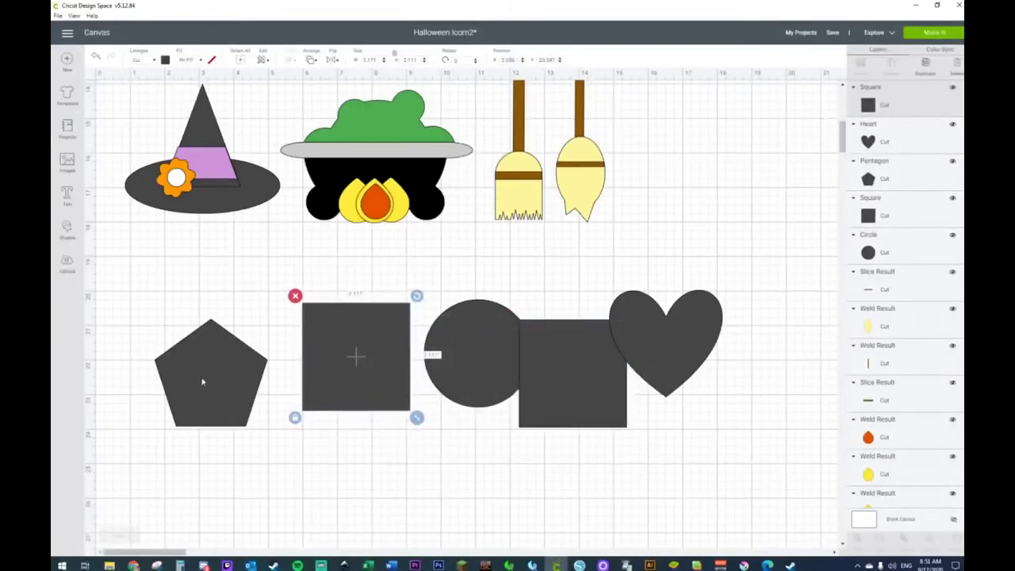
pyautogui.moveTo(203, 388); pyautogui.dragTo(216, 413)
pyautogui.moveTo(346, 369); pyautogui.dragTo(197, 384)
pyautogui.moveTo(265, 431); pyautogui.dragTo(319, 430)
pyautogui.moveTo(262, 411); pyautogui.dragTo(255, 413)
# Step: Slice the pentagon with the rectangle covering it and delete every piece except the trapezoid base
pyautogui.moveTo(251, 483); pyautogui.dragTo(146, 306)
pyautogui.rightClick(231, 317)
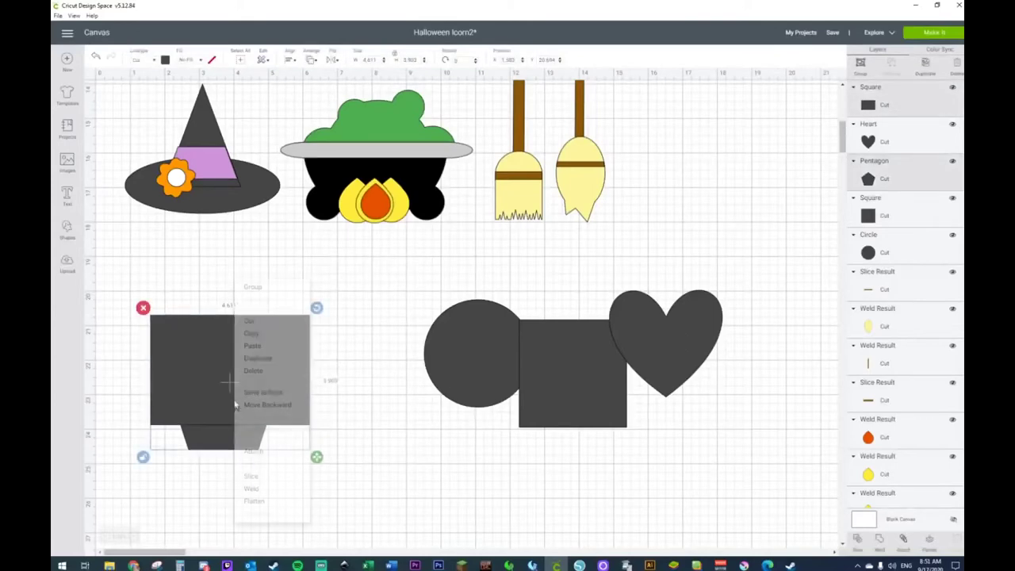
pyautogui.click(267, 483)
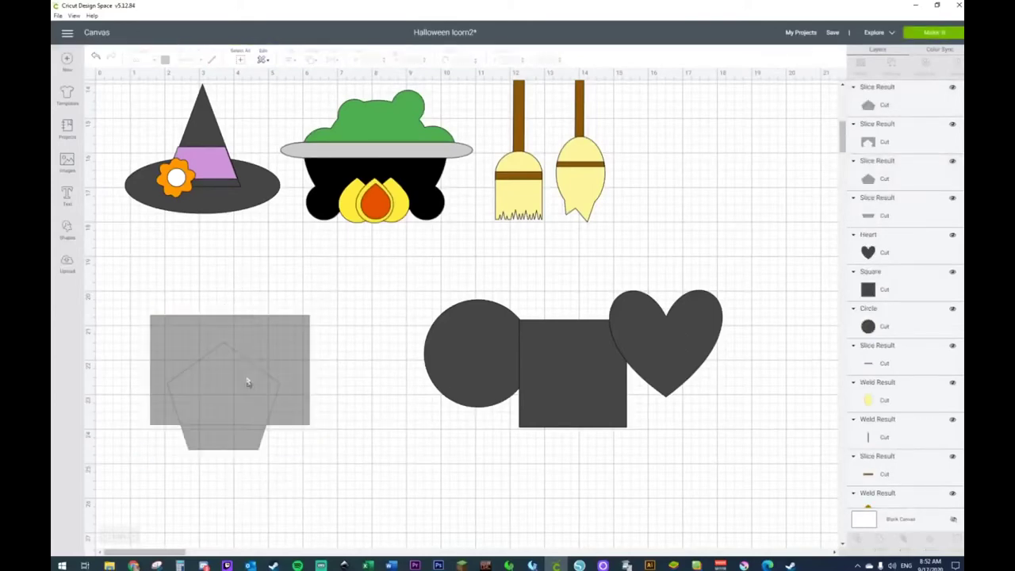
pyautogui.click(245, 372)
pyautogui.press('Delete')
pyautogui.click(247, 385)
pyautogui.press('Delete')
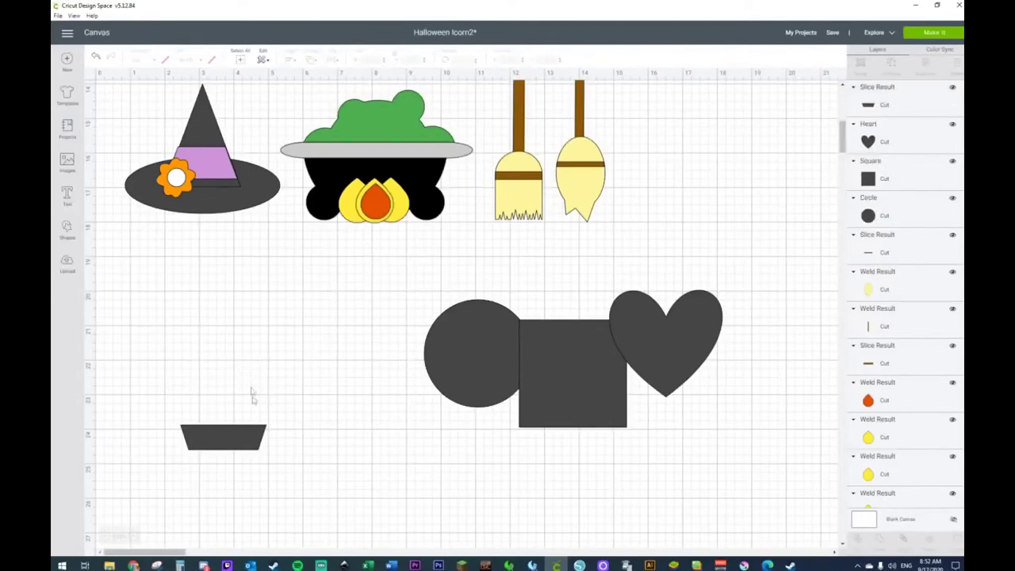
# Step: Stretch the trapezoid into a flat candle plate about 3.2 inches wide and 0.3 inches tall
pyautogui.click(184, 456)
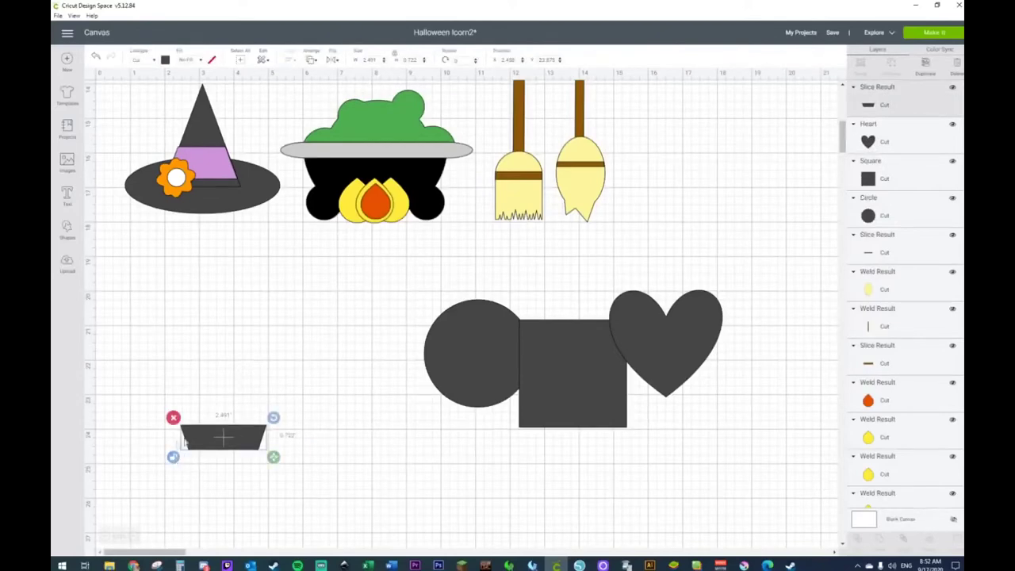
pyautogui.moveTo(273, 459); pyautogui.dragTo(299, 446)
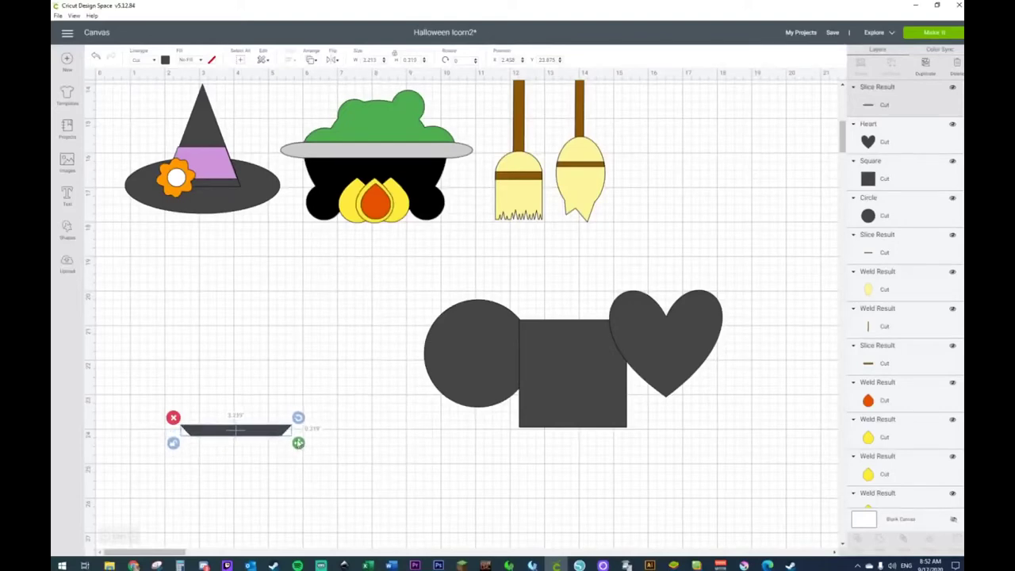
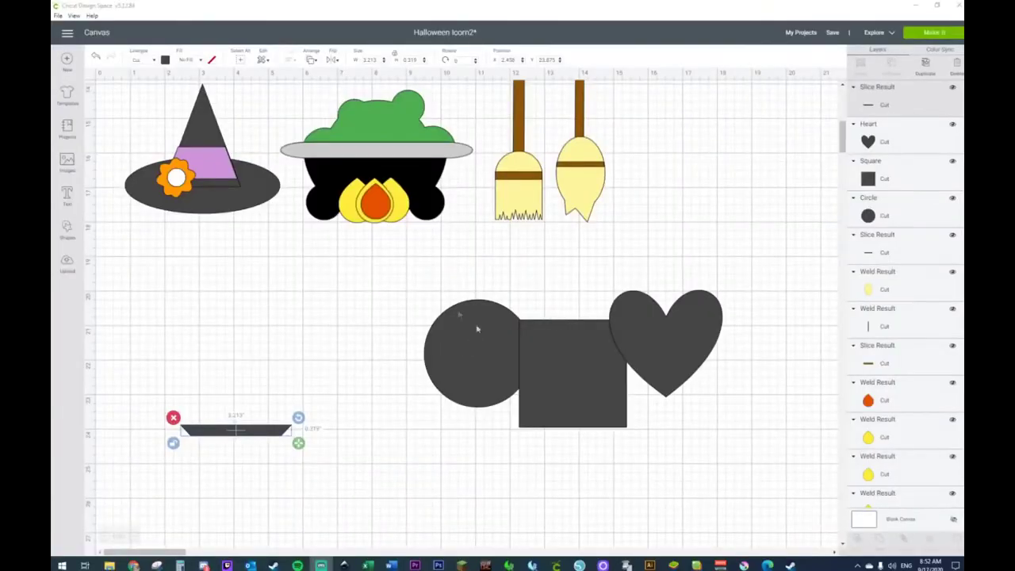
pyautogui.click(322, 365)
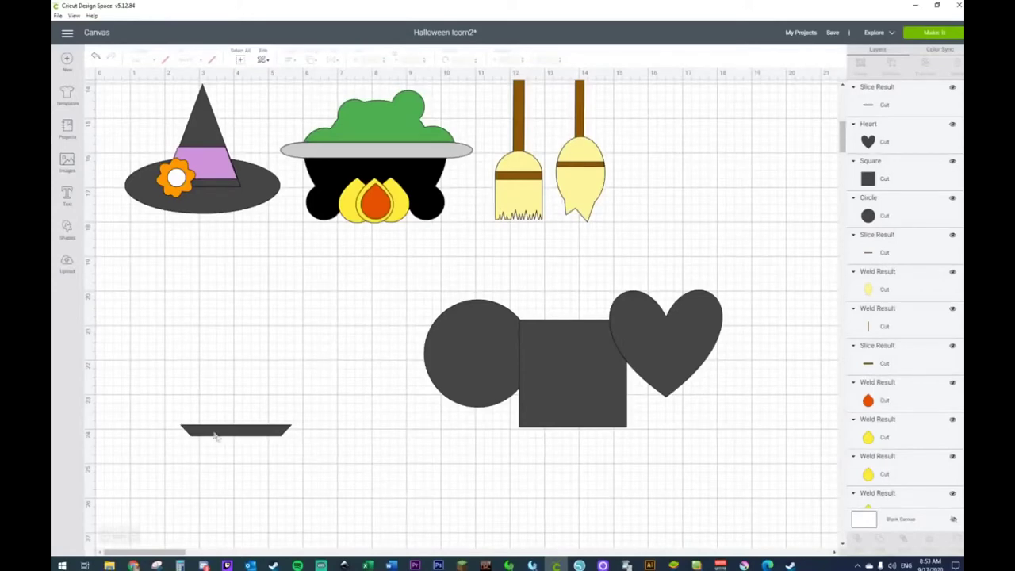
# Step: Reshape the remaining square into a candle body about 1.3 by 2.25 inches and stand it on the plate
pyautogui.moveTo(531, 390); pyautogui.dragTo(200, 360)
pyautogui.moveTo(298, 401); pyautogui.dragTo(249, 352)
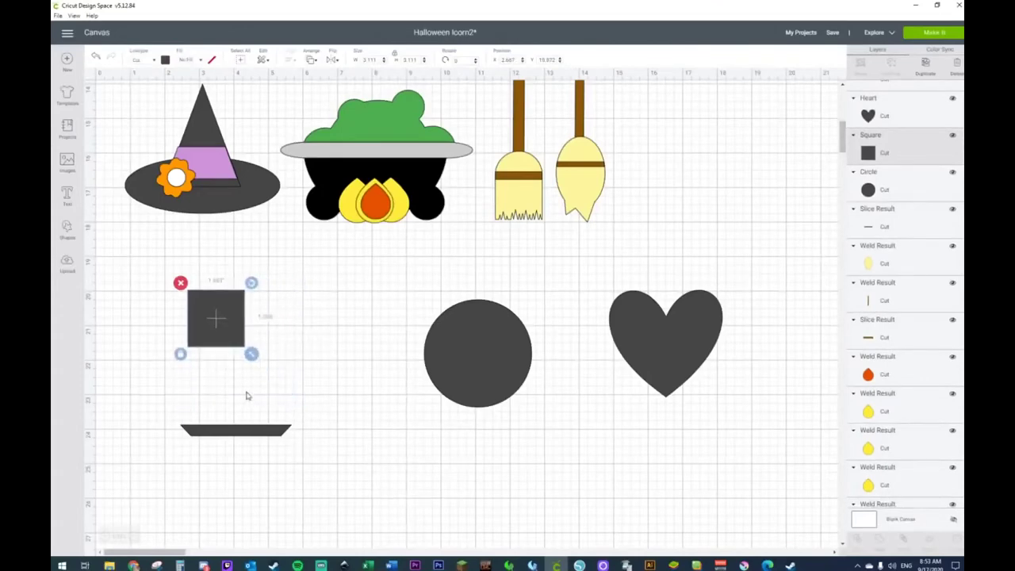
pyautogui.moveTo(249, 351); pyautogui.dragTo(248, 410)
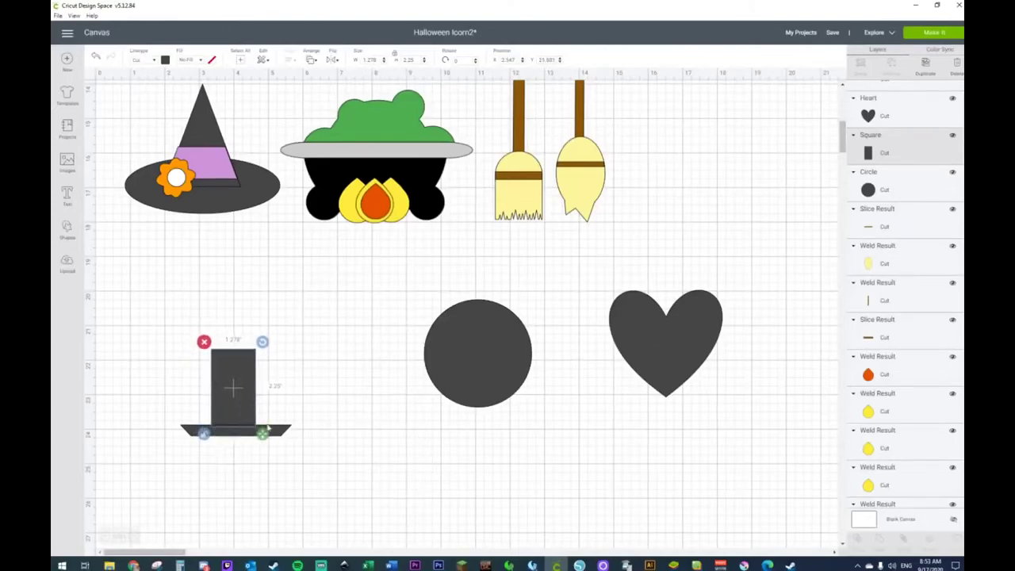
# Step: Colour the candle plate light grey and nudge the candle body to the plate's centre
pyautogui.scroll(5, 335, 355)
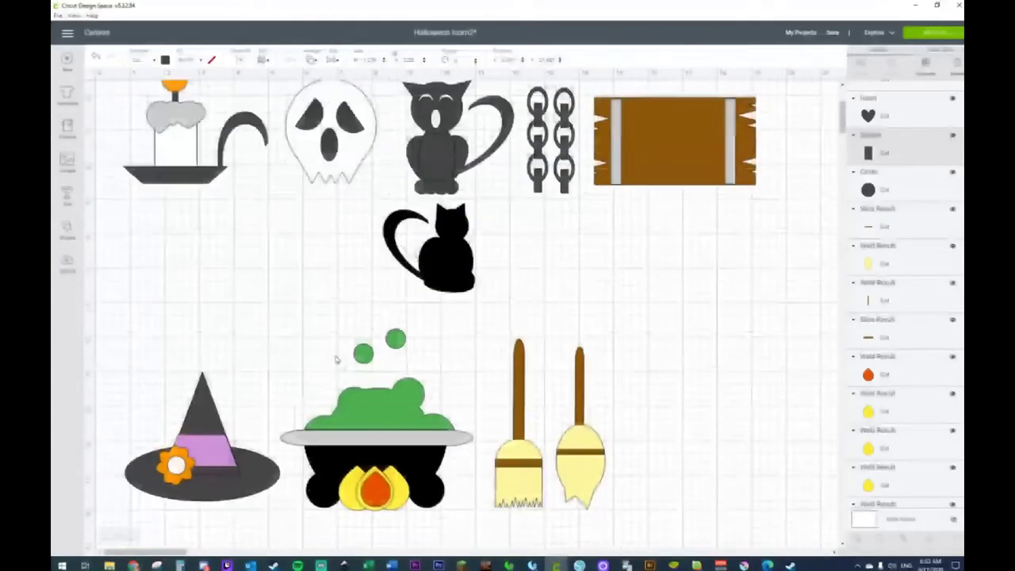
pyautogui.scroll(-5, 335, 354)
pyautogui.click(284, 428)
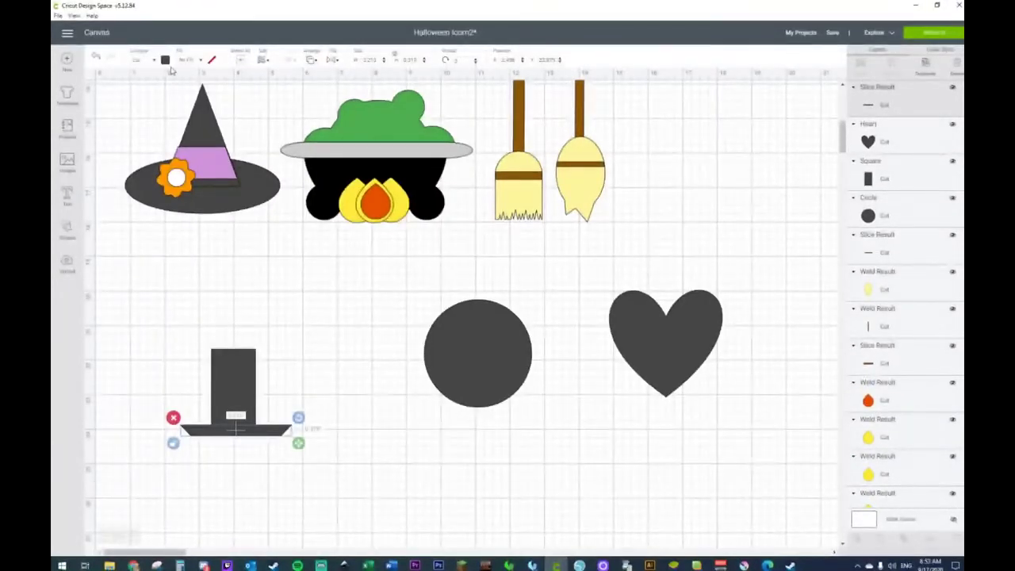
pyautogui.click(166, 62)
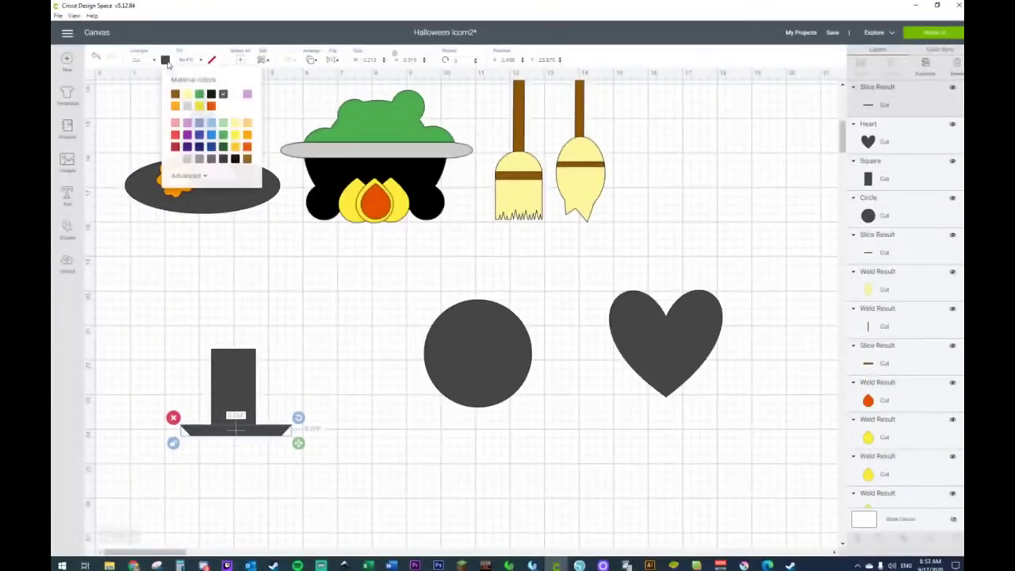
pyautogui.click(188, 161)
pyautogui.click(277, 352)
pyautogui.click(248, 373)
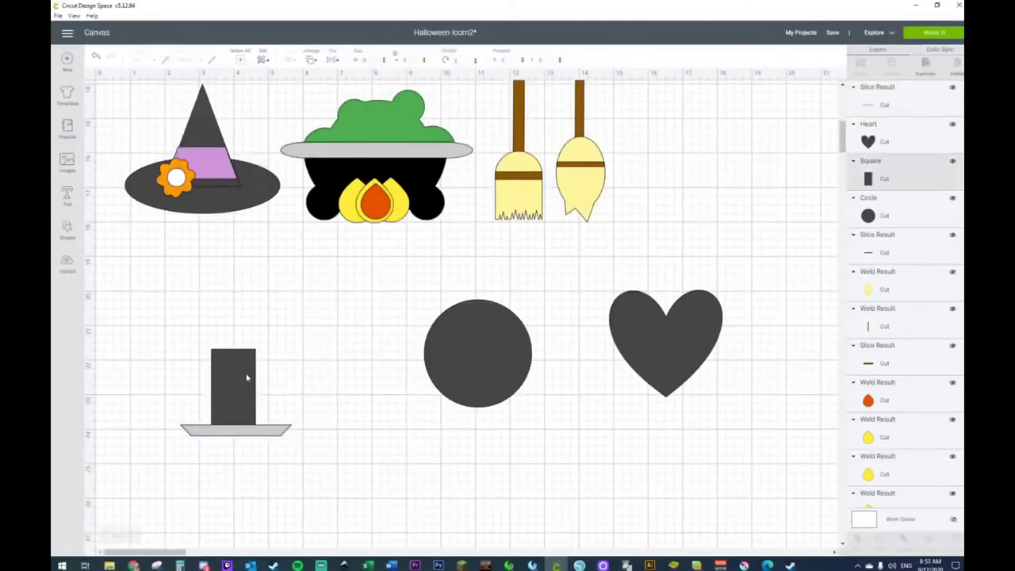
pyautogui.moveTo(249, 379); pyautogui.dragTo(250, 379)
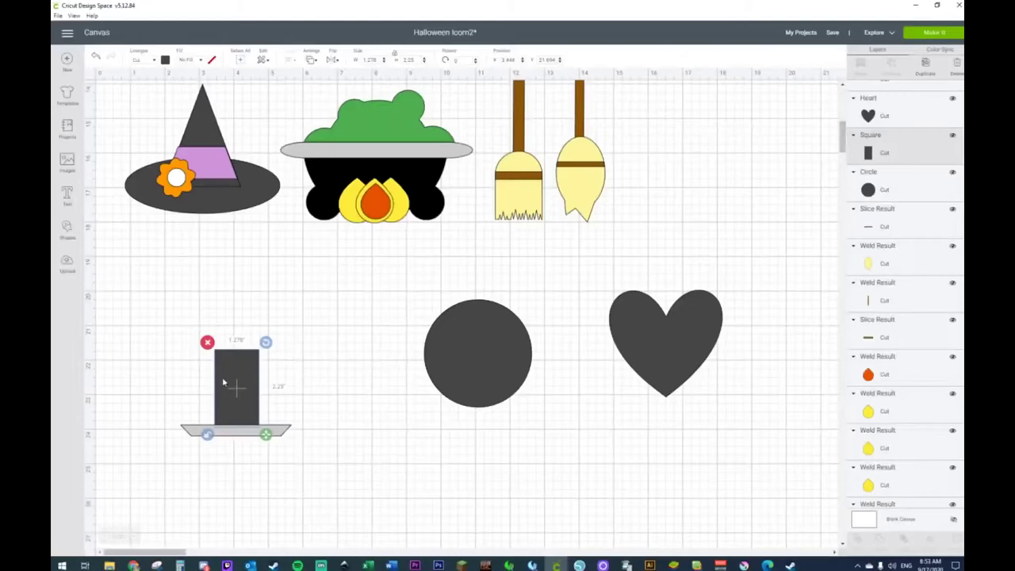
# Step: Copy the candle body, shrink the copy to a thin wick about 0.64 inches tall and set it on the candle's top edge
pyautogui.hotkey('ctrl', 'c')
pyautogui.hotkey('ctrl', 'v')
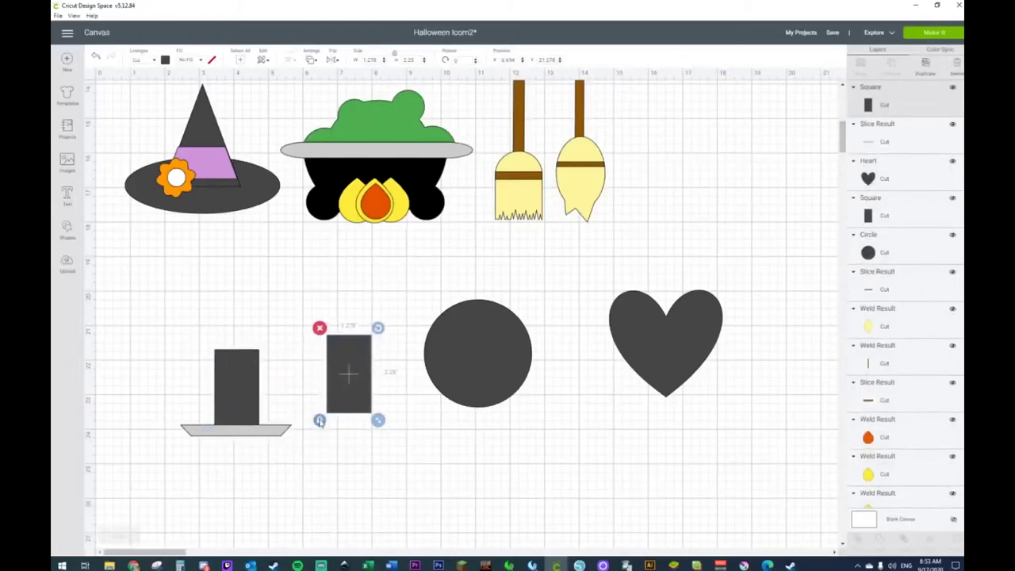
pyautogui.moveTo(378, 420); pyautogui.dragTo(337, 364)
pyautogui.click(327, 353)
pyautogui.moveTo(248, 348); pyautogui.dragTo(332, 352)
pyautogui.moveTo(247, 349)
pyautogui.mouseDown()
pyautogui.moveTo(340, 346)
pyautogui.moveTo(237, 345)
pyautogui.mouseUp()
# Step: Send the wick to the back so it sits behind the candle body
pyautogui.rightClick(236, 345)
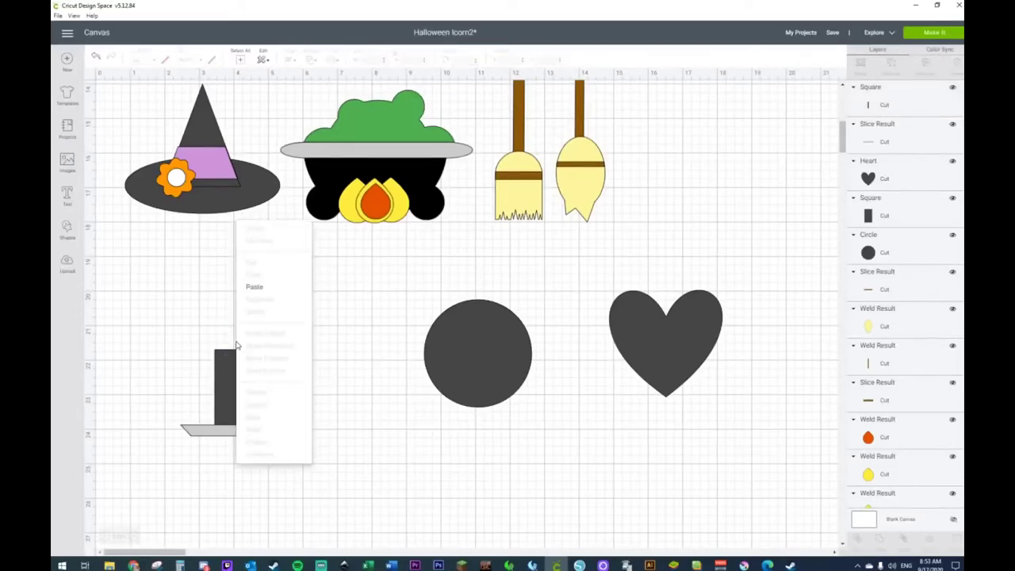
pyautogui.click(375, 311)
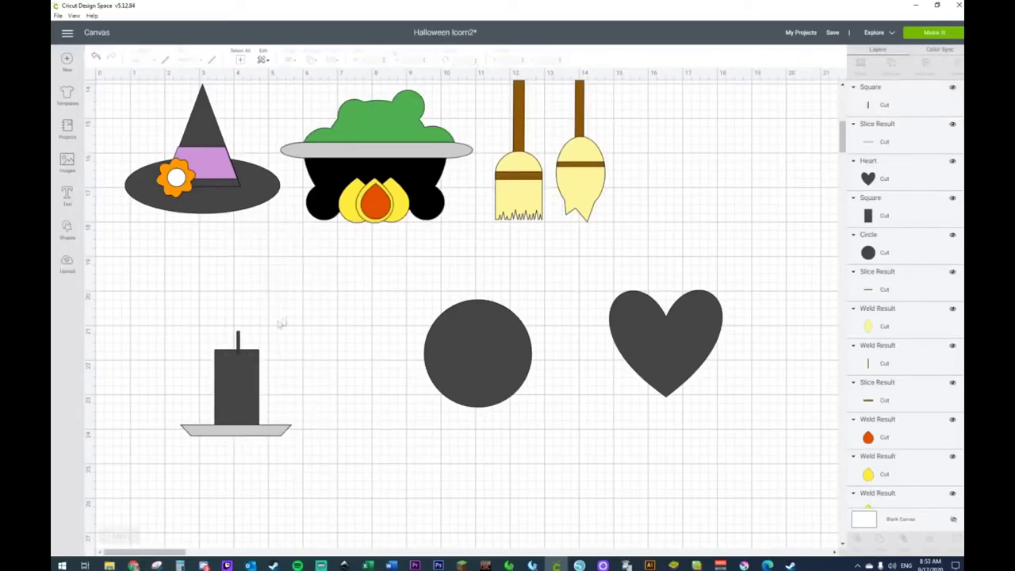
pyautogui.click(238, 337)
pyautogui.rightClick(238, 338)
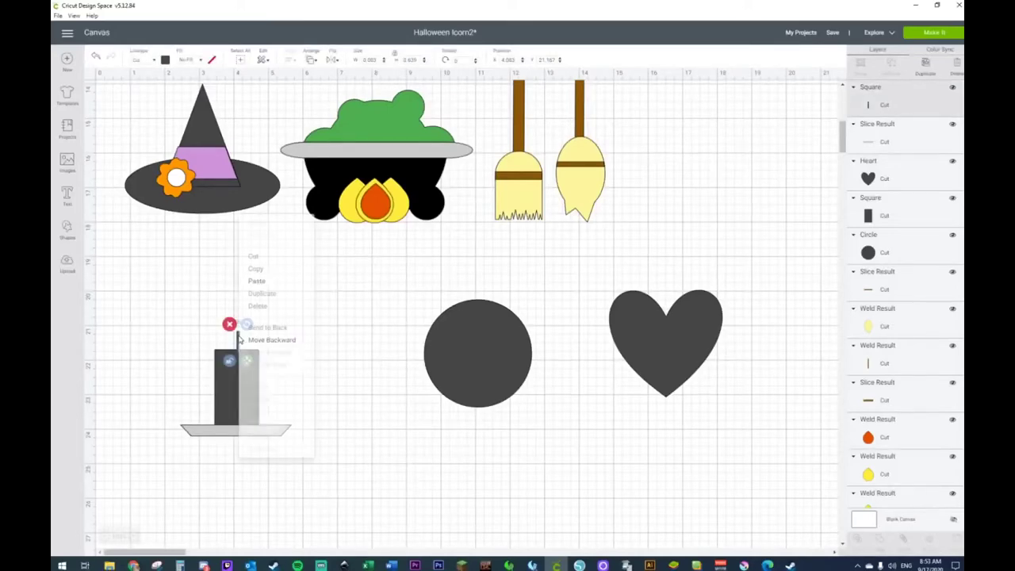
pyautogui.click(268, 327)
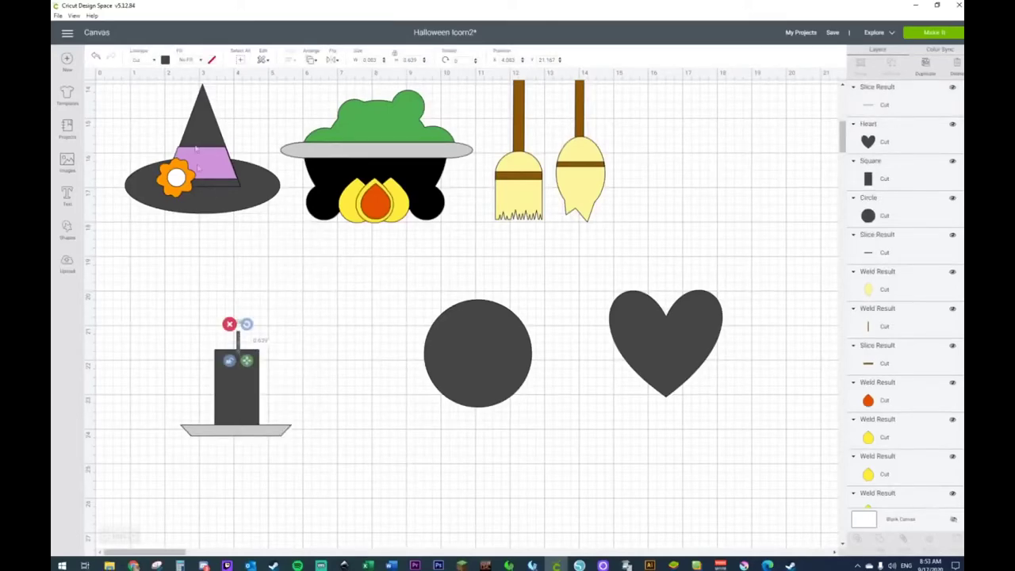
# Step: Colour the candle wick light grey and move the heart closer to the circle
pyautogui.click(165, 61)
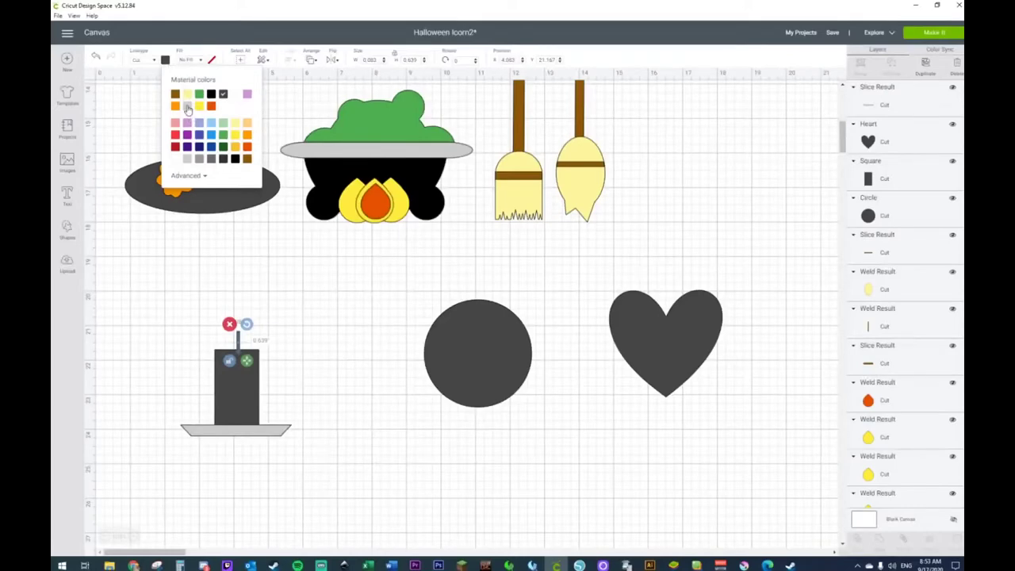
pyautogui.click(321, 279)
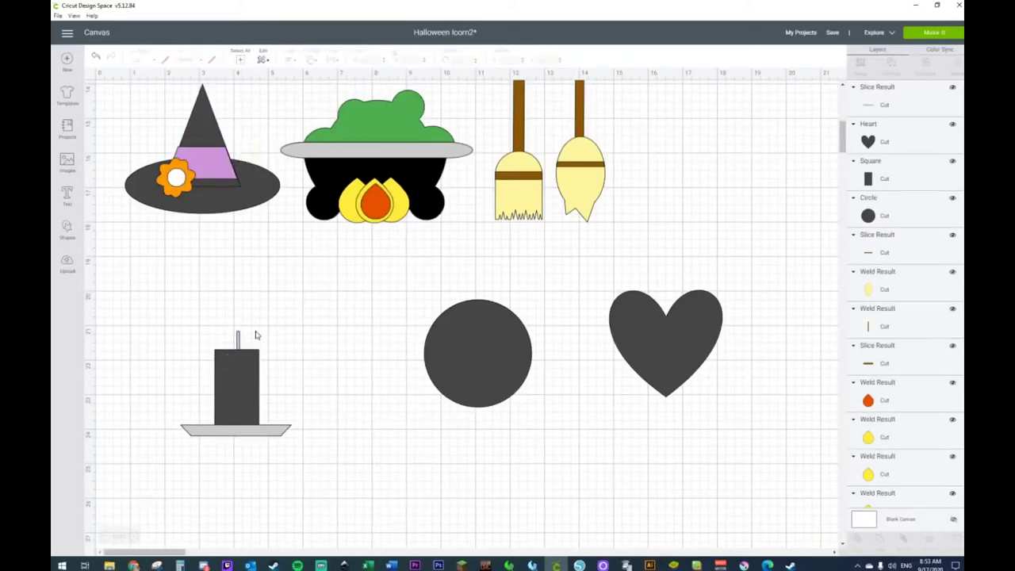
pyautogui.moveTo(672, 341); pyautogui.dragTo(626, 364)
# Step: Duplicate the cauldron's orange flame with its yellow surround and place the copy on top of the candle wick
pyautogui.click(352, 200)
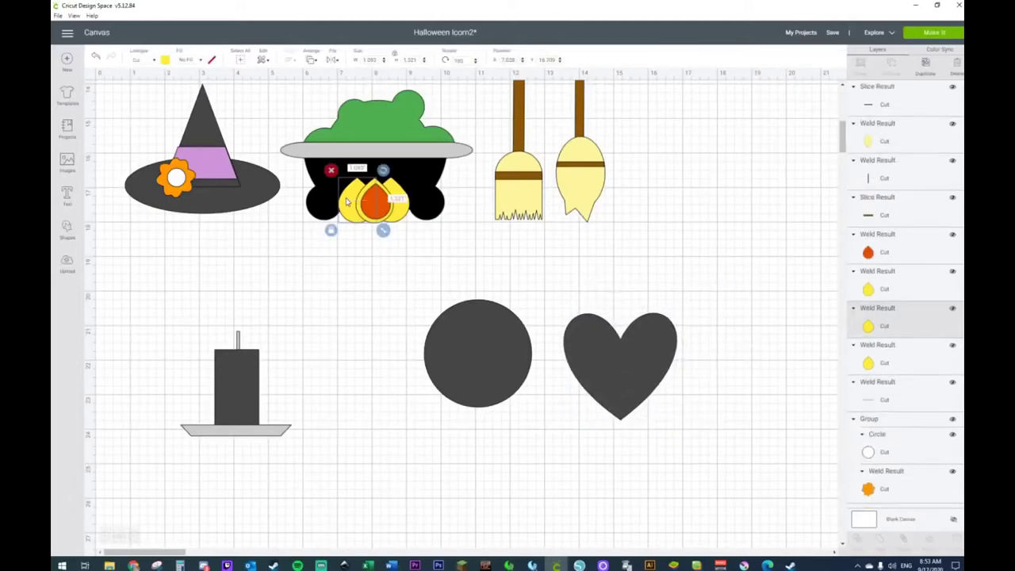
pyautogui.click(376, 198)
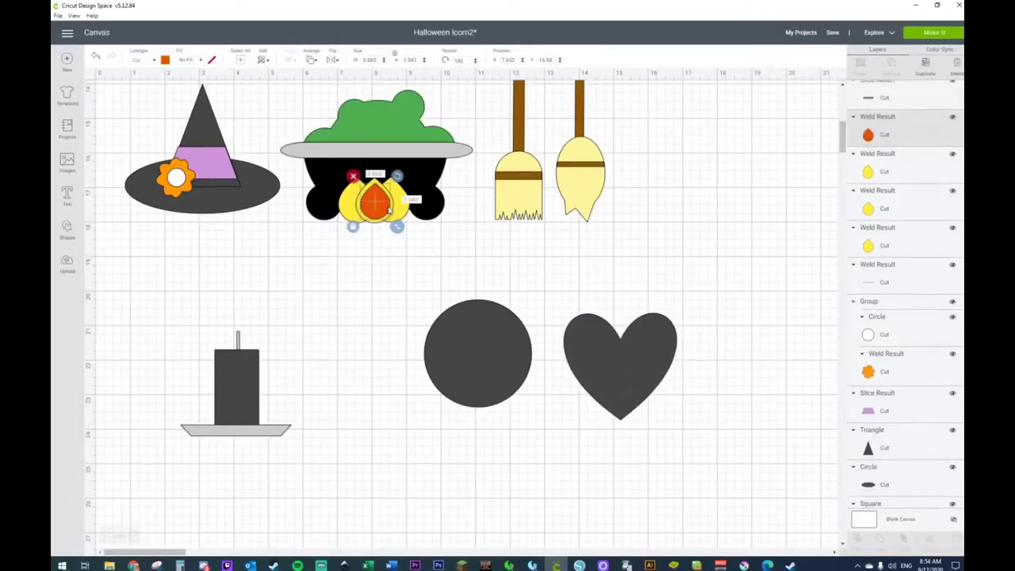
pyautogui.click(376, 184)
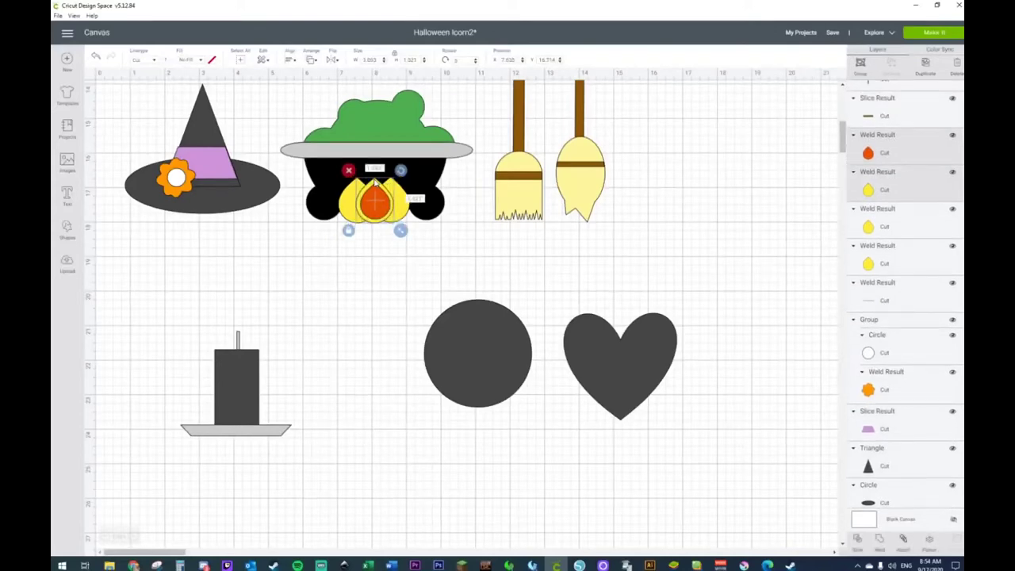
pyautogui.hotkey('ctrl', 'd')
pyautogui.moveTo(398, 223); pyautogui.dragTo(244, 318)
pyautogui.click(285, 288)
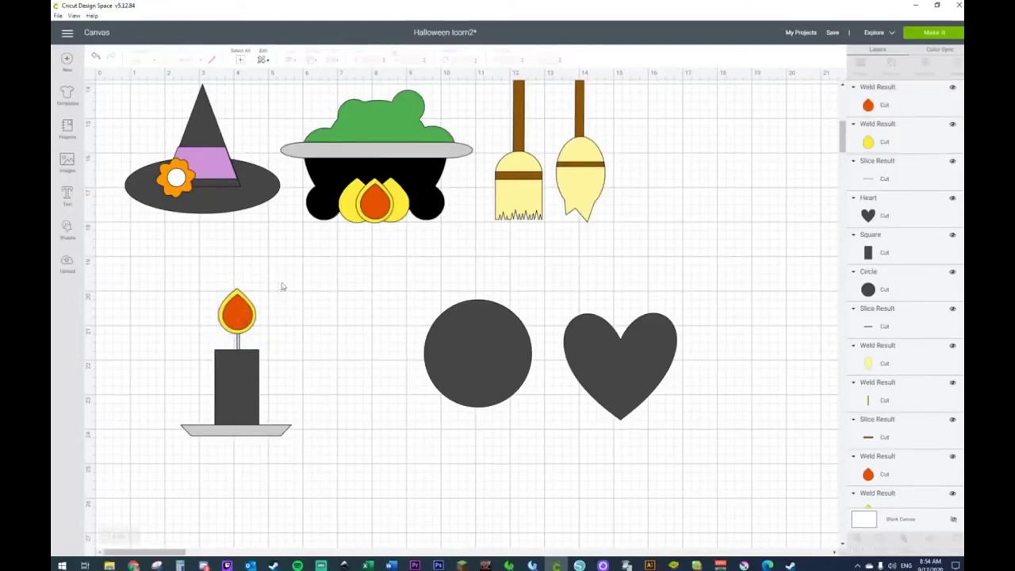
# Step: Recolour the candle's outer flame light purple and its inner flame dark purple
pyautogui.click(236, 296)
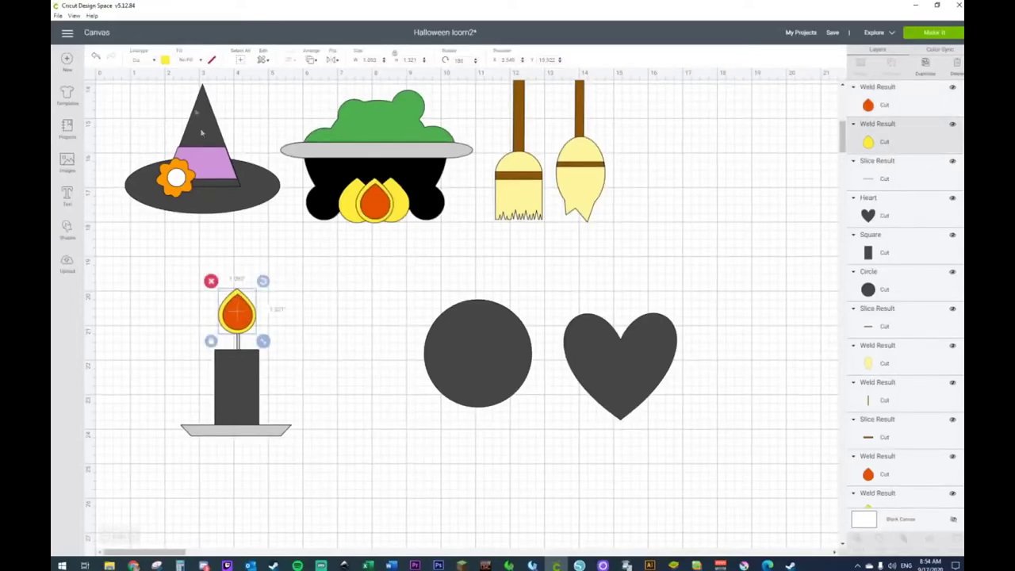
pyautogui.click(168, 60)
pyautogui.click(187, 123)
pyautogui.click(232, 318)
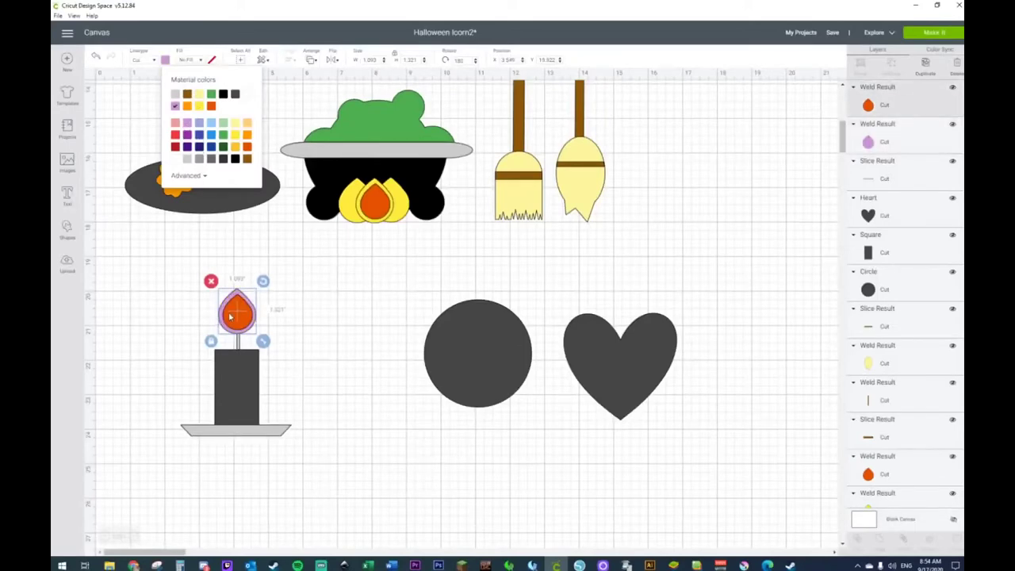
pyautogui.click(167, 63)
pyautogui.click(187, 135)
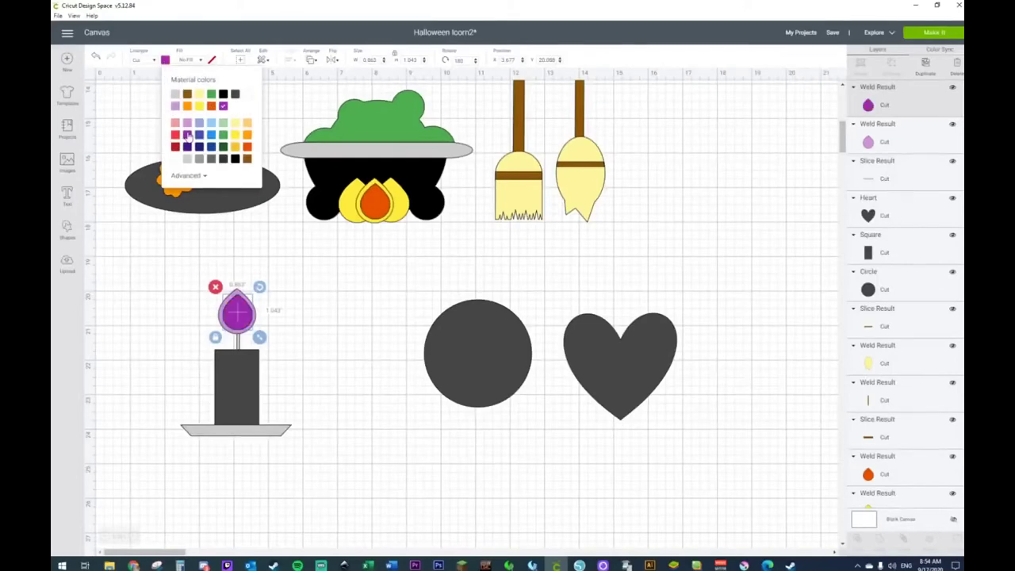
pyautogui.click(286, 318)
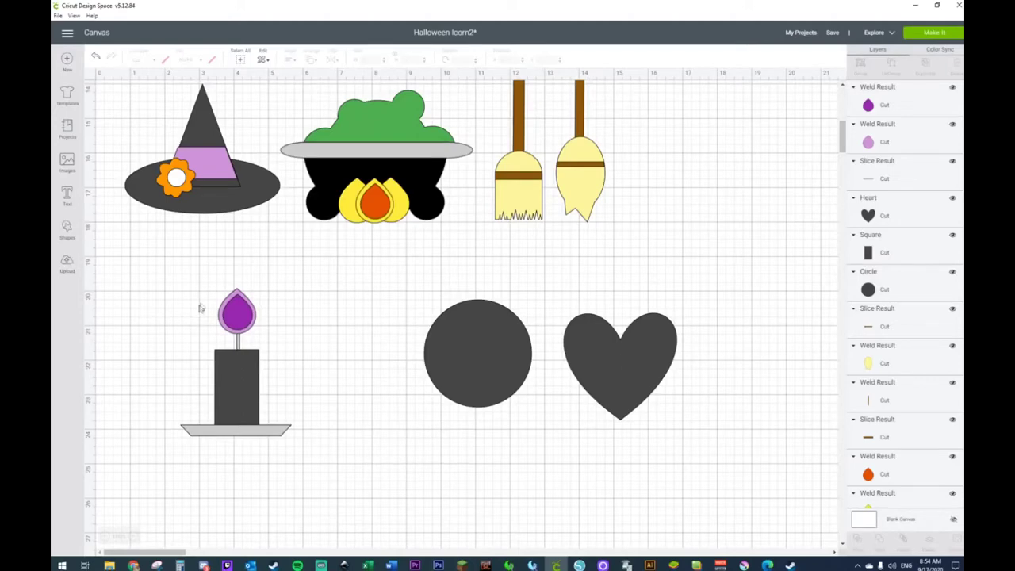
# Step: Recolour the candle's outer flame black
pyautogui.click(235, 294)
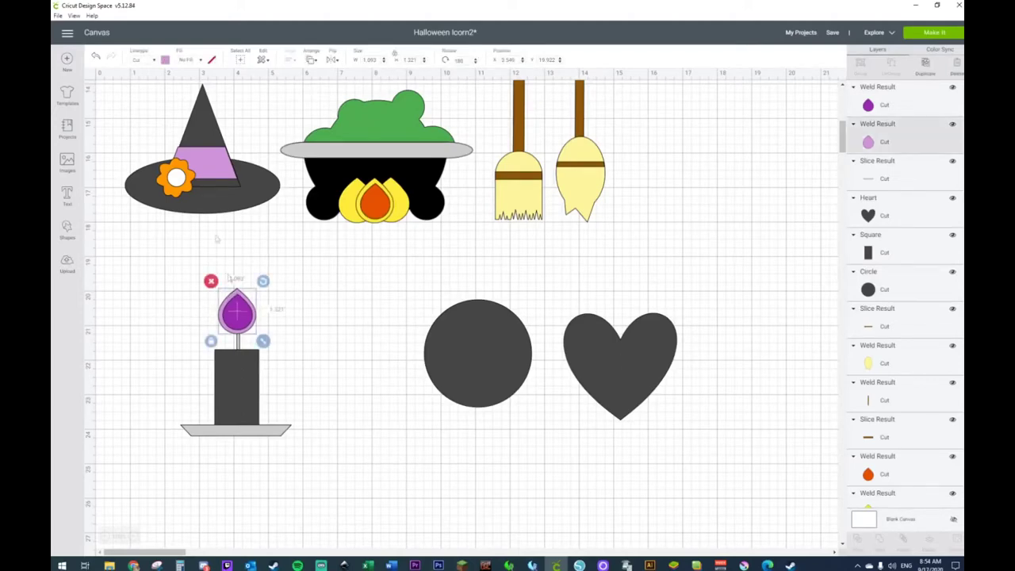
pyautogui.click(163, 60)
pyautogui.click(222, 94)
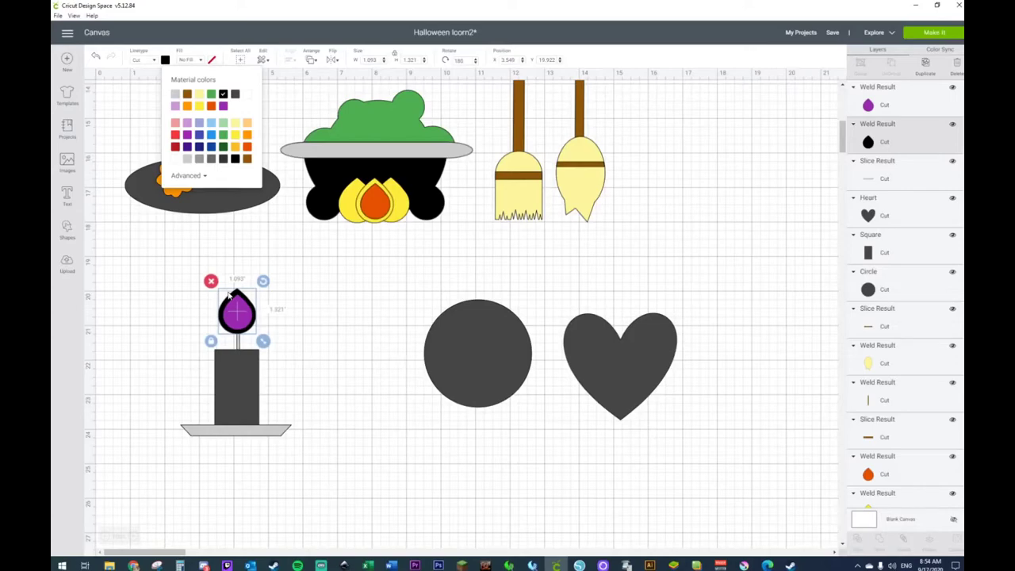
# Step: Delete the spare dark grey circle beside the heart
pyautogui.scroll(5, 418, 263)
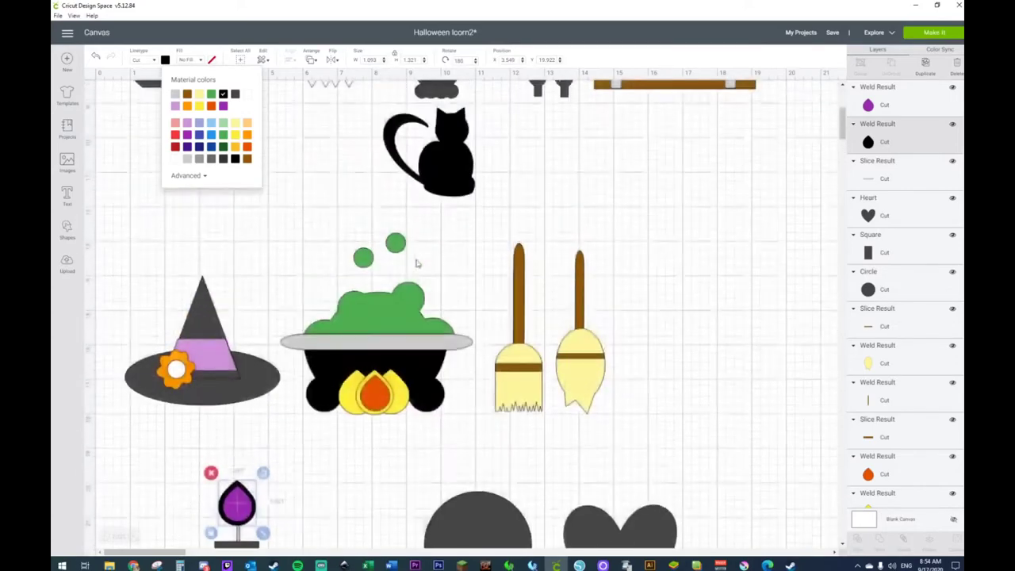
pyautogui.scroll(7, 418, 263)
pyautogui.scroll(-7, 418, 263)
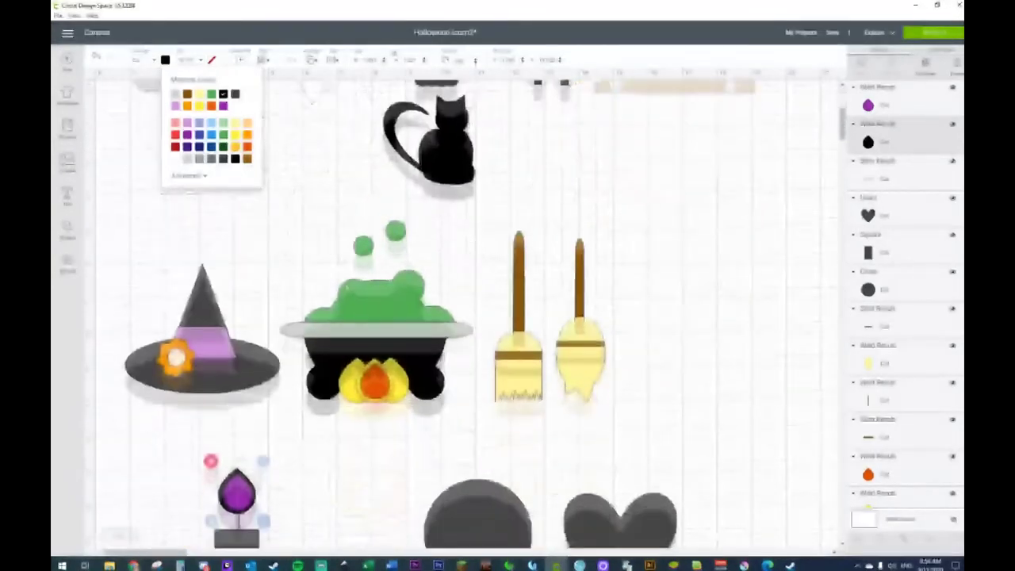
pyautogui.scroll(-5, 430, 404)
pyautogui.click(467, 390)
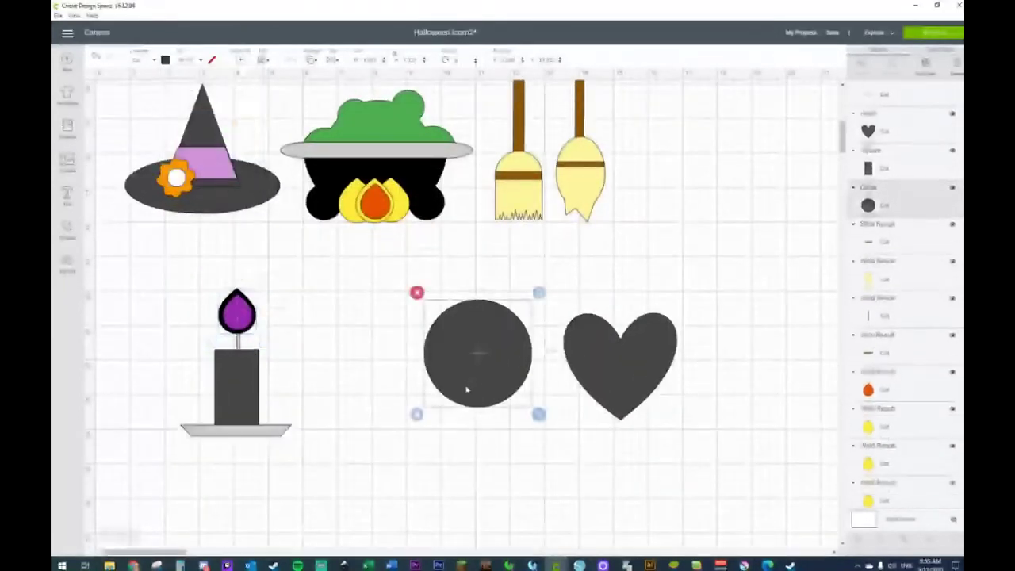
pyautogui.press('Delete')
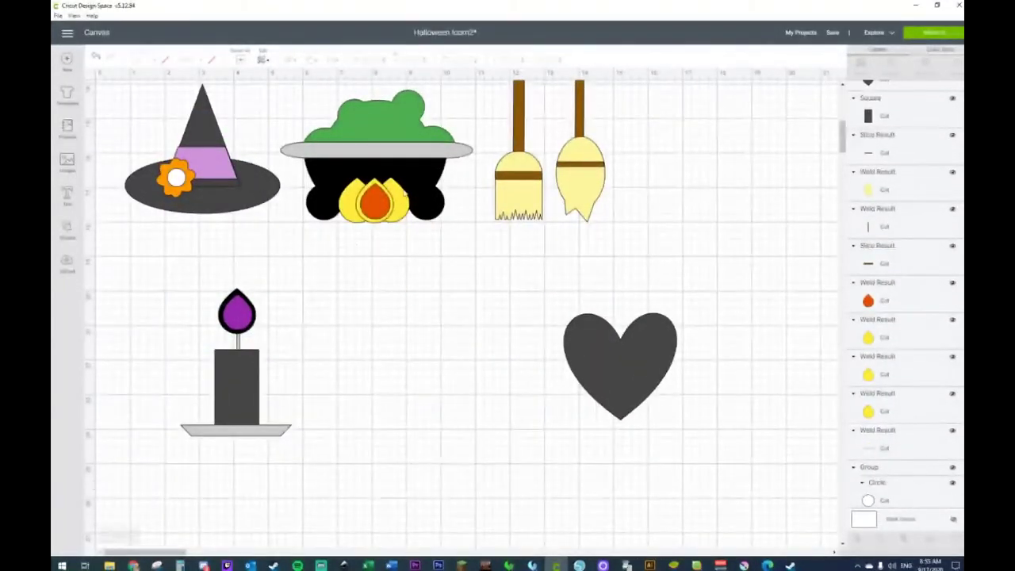
# Step: Move the heart nearer the candle and overlay a copy of it, offset slightly down and to the left
pyautogui.moveTo(628, 379); pyautogui.dragTo(468, 374)
pyautogui.hotkey('ctrl', 'c')
pyautogui.hotkey('ctrl', 'v')
pyautogui.moveTo(491, 394); pyautogui.dragTo(464, 385)
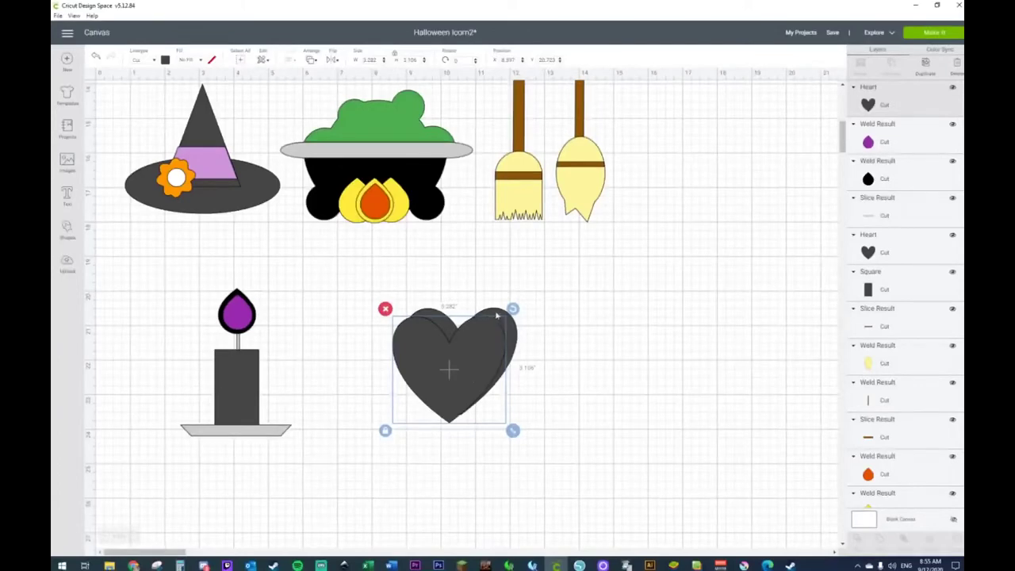
pyautogui.moveTo(488, 365); pyautogui.dragTo(488, 365)
pyautogui.moveTo(584, 331); pyautogui.dragTo(515, 295)
pyautogui.click(629, 306)
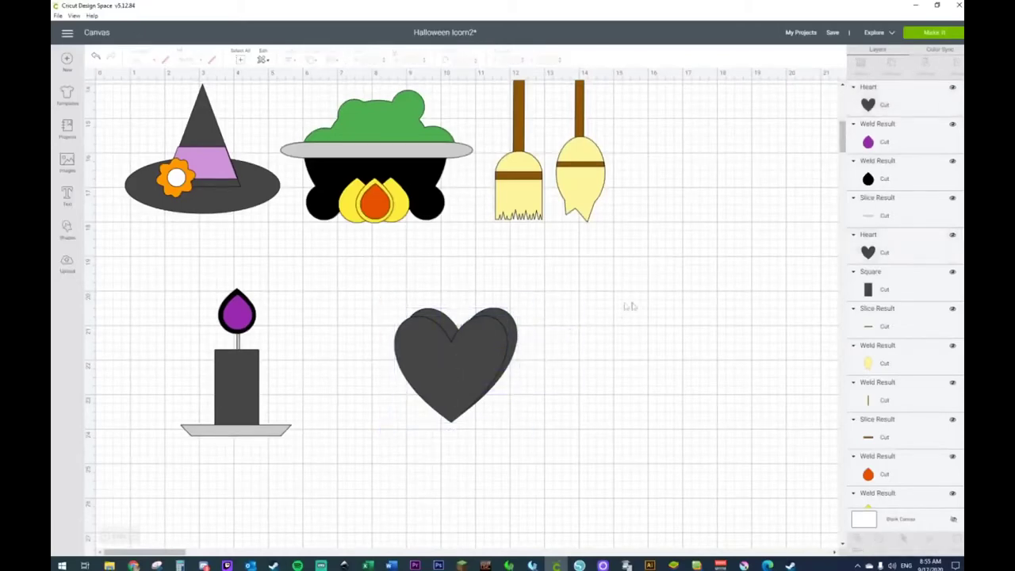
# Step: Add a circle over the front heart's left lobe and weld it to that heart
pyautogui.click(69, 230)
pyautogui.click(139, 162)
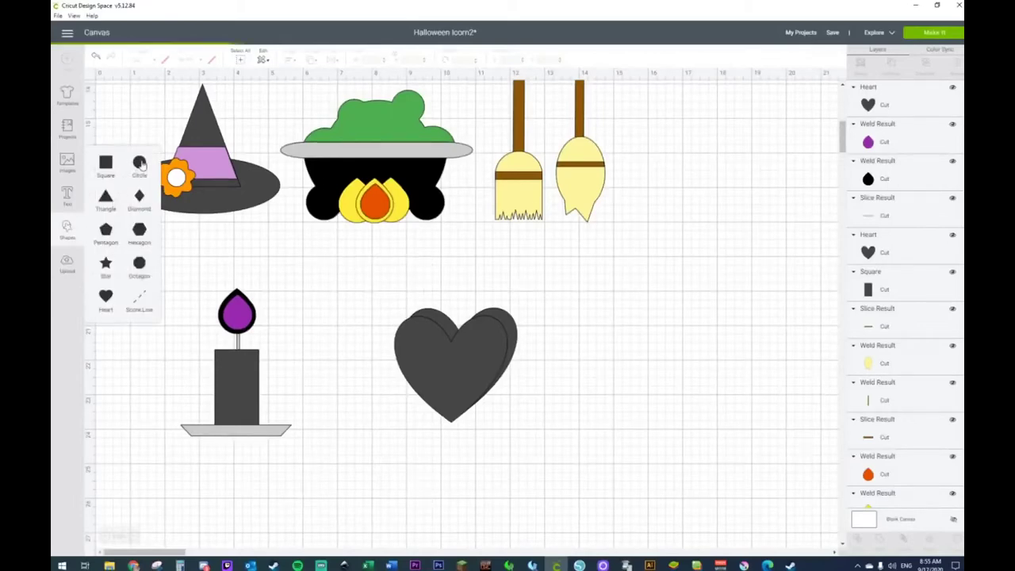
pyautogui.moveTo(225, 191); pyautogui.dragTo(427, 341)
pyautogui.keyDown('shift'); pyautogui.click(489, 347); pyautogui.keyUp('shift')
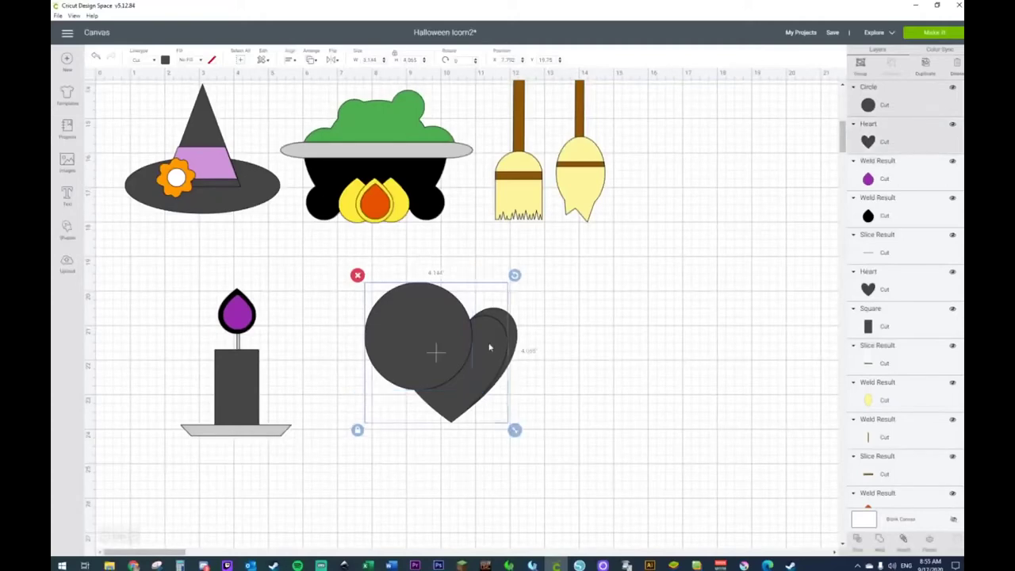
pyautogui.rightClick(489, 348)
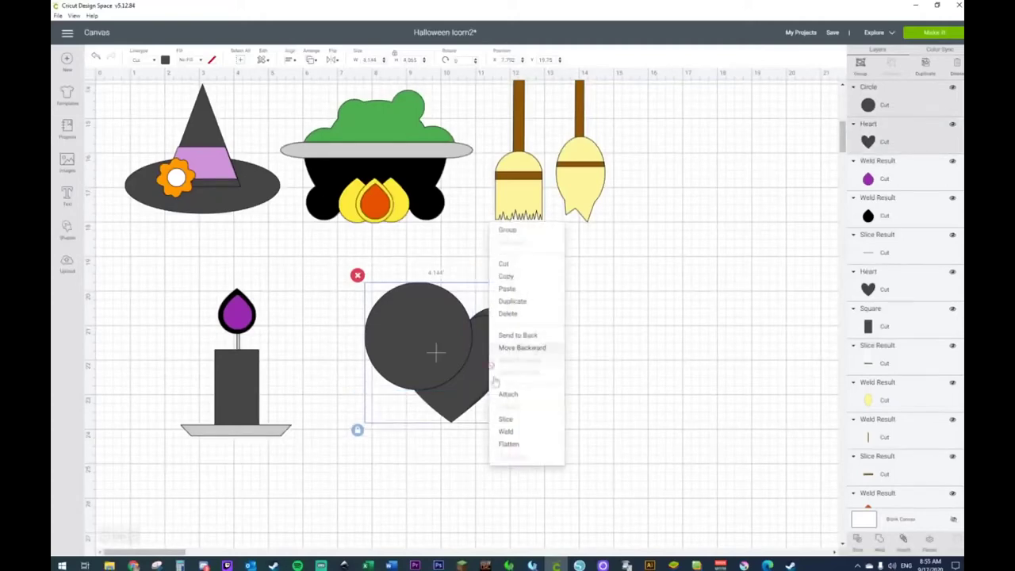
pyautogui.click(514, 433)
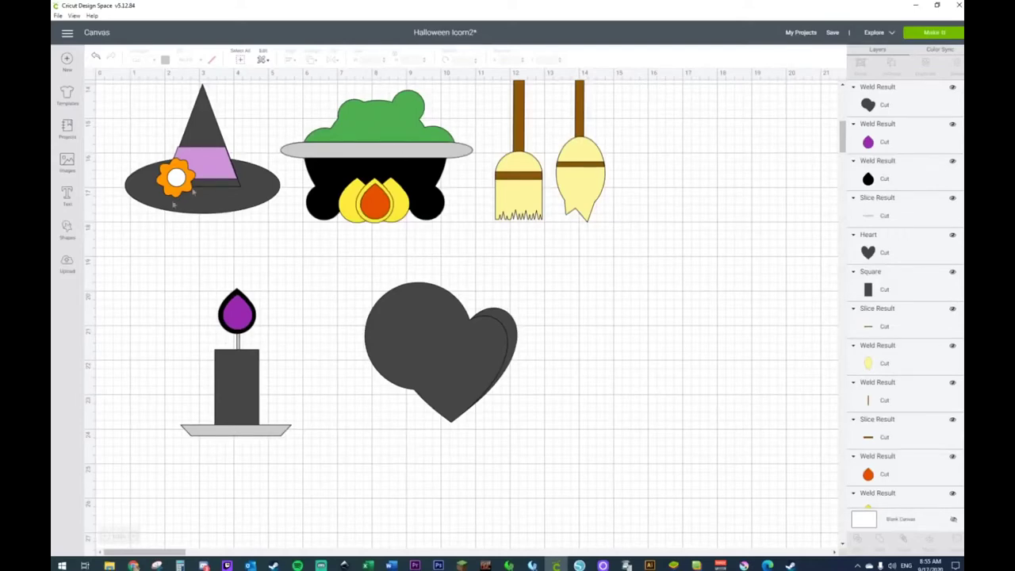
# Step: Colour the candle body white and the inner flame orange
pyautogui.click(234, 386)
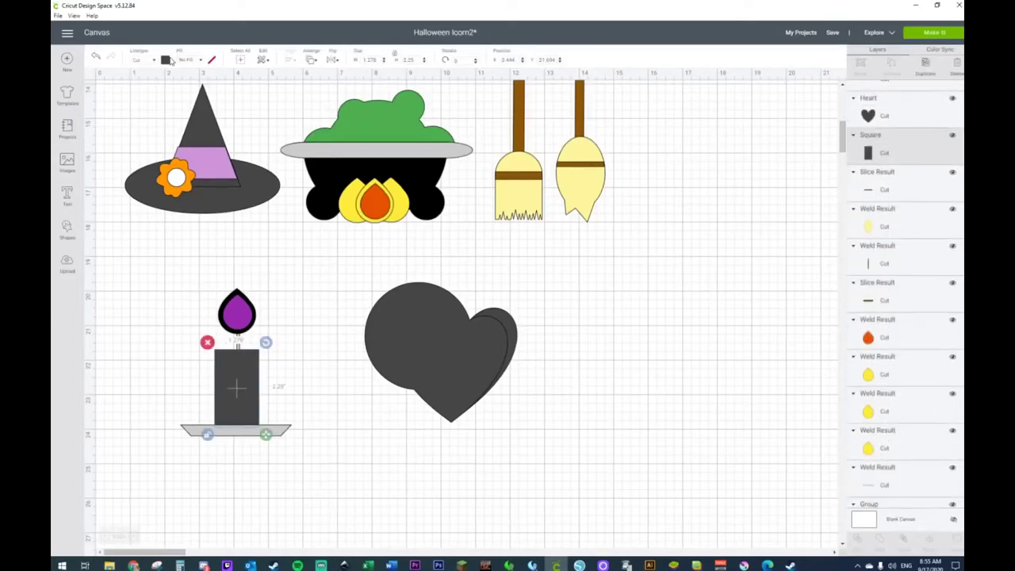
pyautogui.click(165, 61)
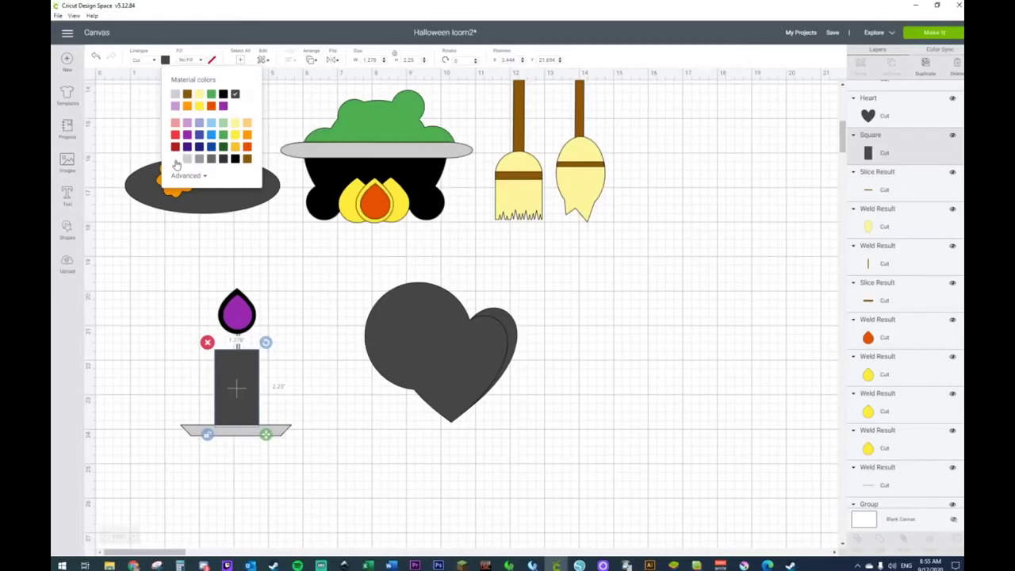
pyautogui.click(241, 275)
pyautogui.click(239, 296)
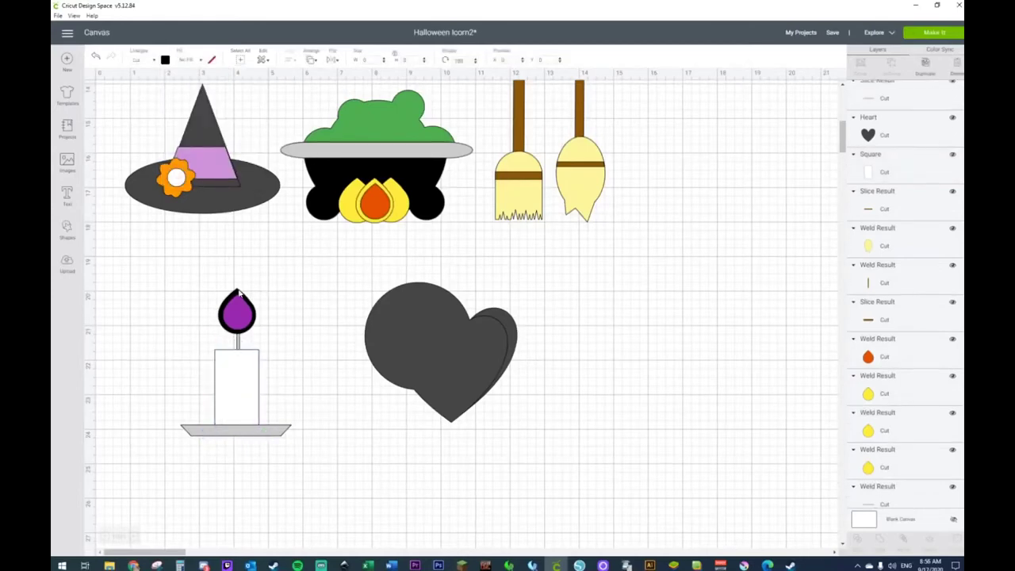
pyautogui.click(165, 62)
pyautogui.click(187, 107)
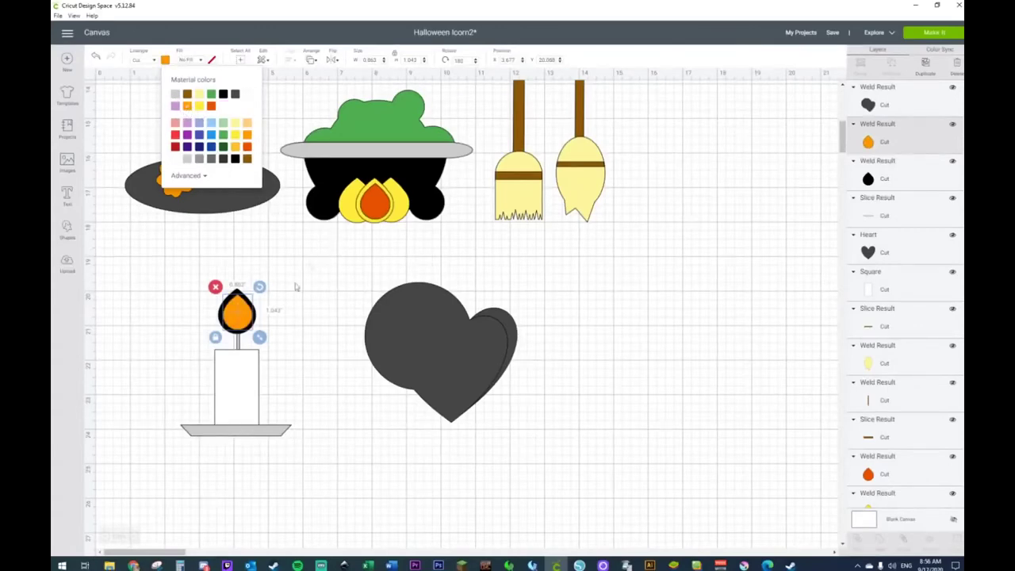
# Step: Slice the rear heart with the welded shape, move the crescent sliver aside and delete the leftover pieces
pyautogui.click(557, 300)
pyautogui.rightClick(446, 400)
pyautogui.click(459, 465)
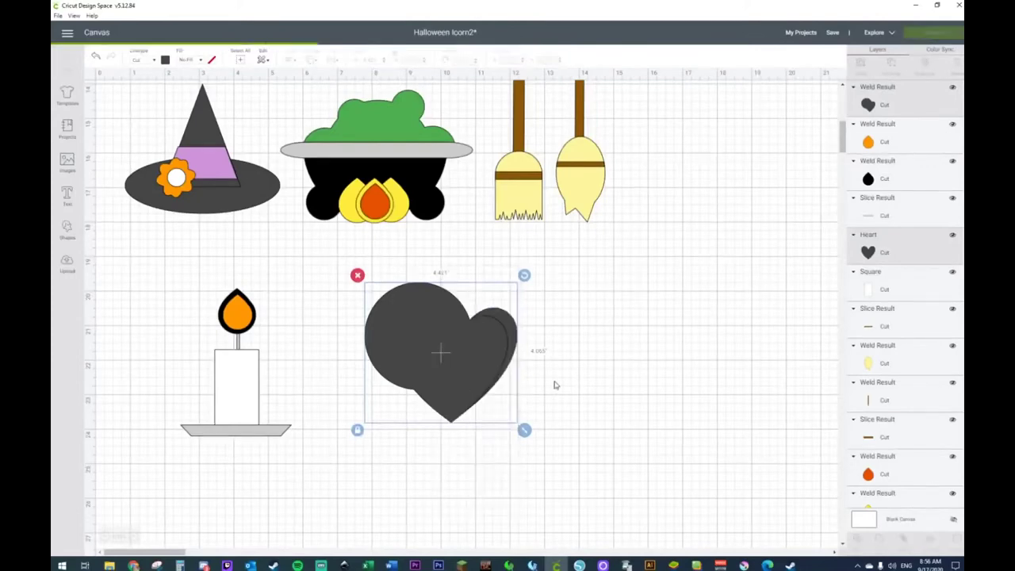
pyautogui.moveTo(513, 334); pyautogui.dragTo(635, 313)
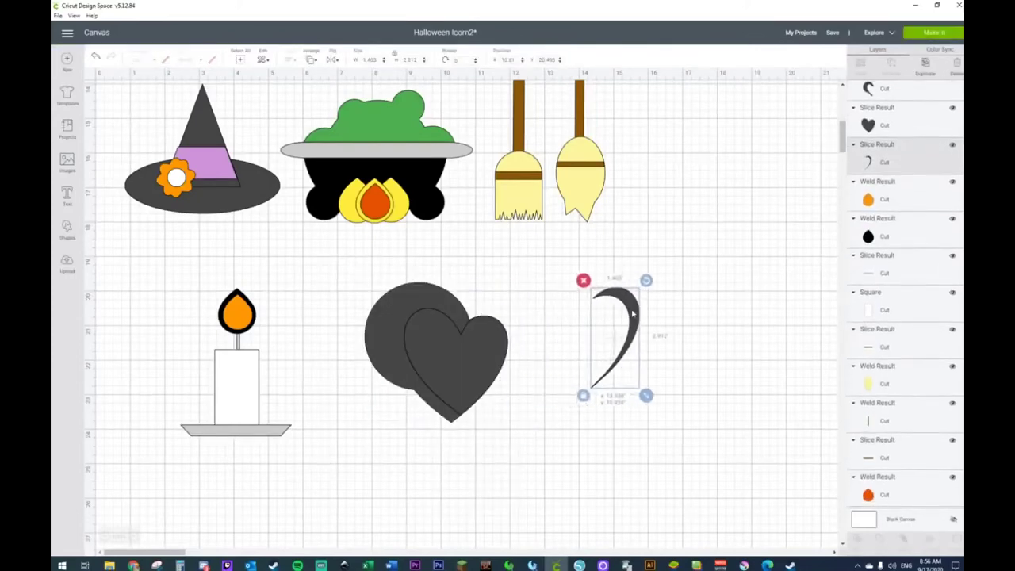
pyautogui.click(482, 306)
pyautogui.click(460, 365)
pyautogui.press('Delete')
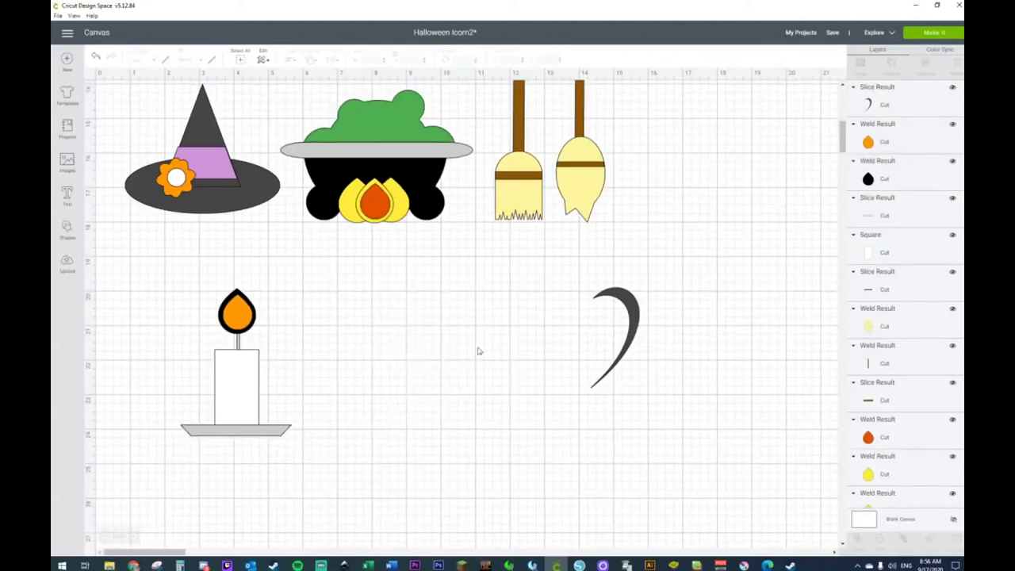
# Step: Reshape the crescent unproportionally to about 1.43 by 1.76 inches and place it at the candle plate's right end
pyautogui.click(631, 304)
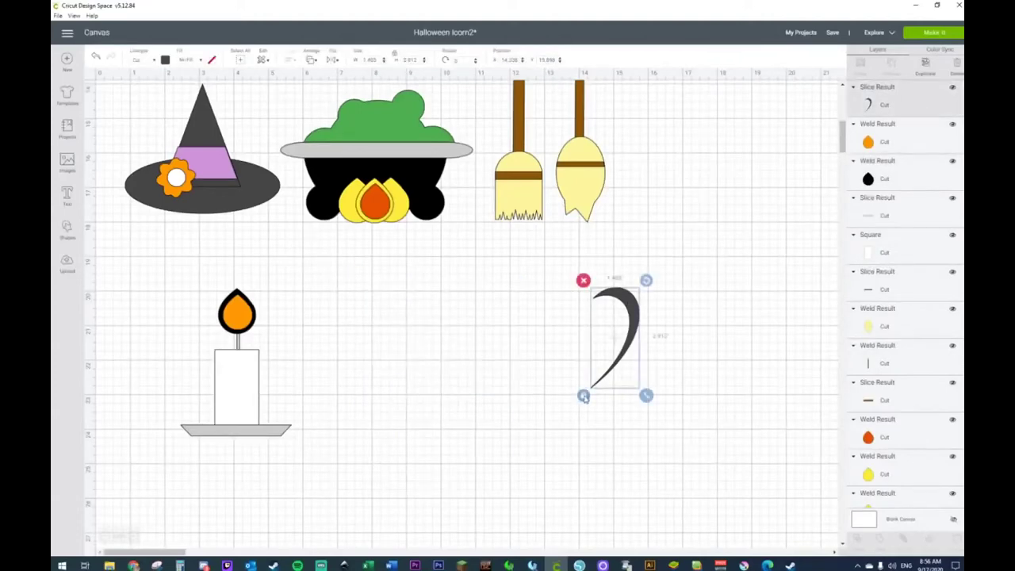
pyautogui.moveTo(652, 396); pyautogui.dragTo(650, 358)
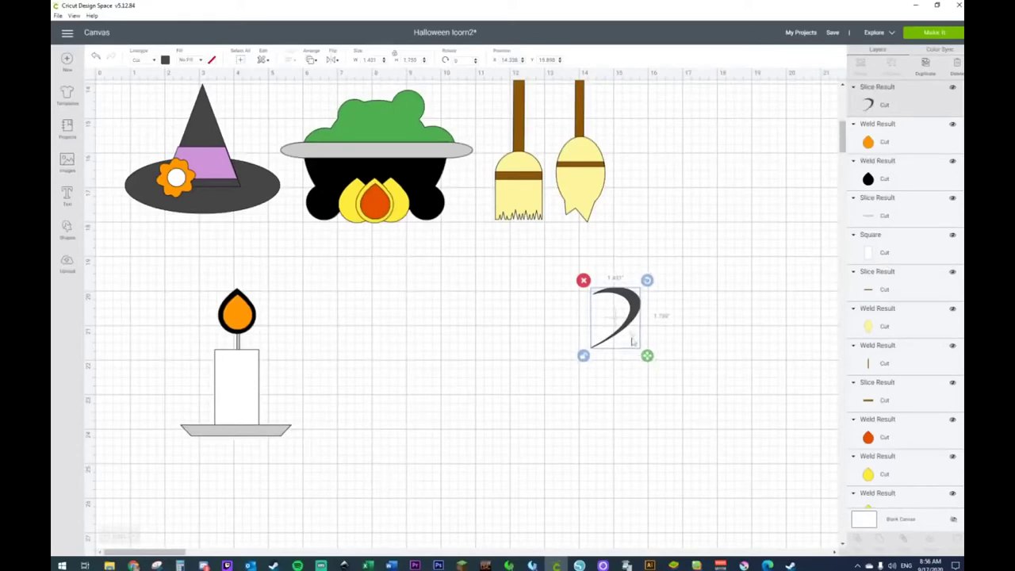
pyautogui.moveTo(617, 310); pyautogui.dragTo(305, 392)
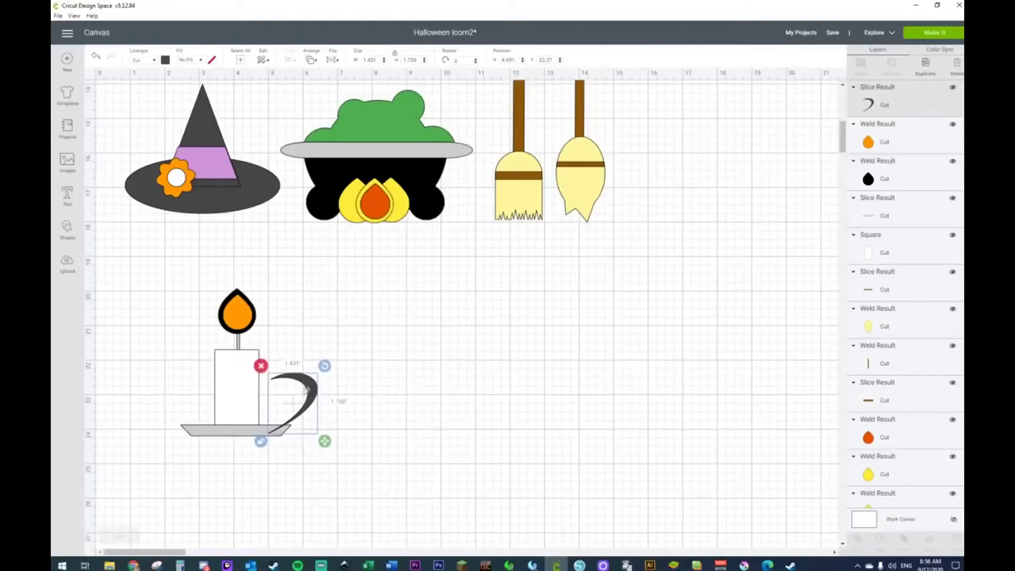
# Step: Narrow the crescent and rotate it about 26 degrees so it curves up from the plate's right end as a handle
pyautogui.moveTo(325, 442); pyautogui.dragTo(316, 442)
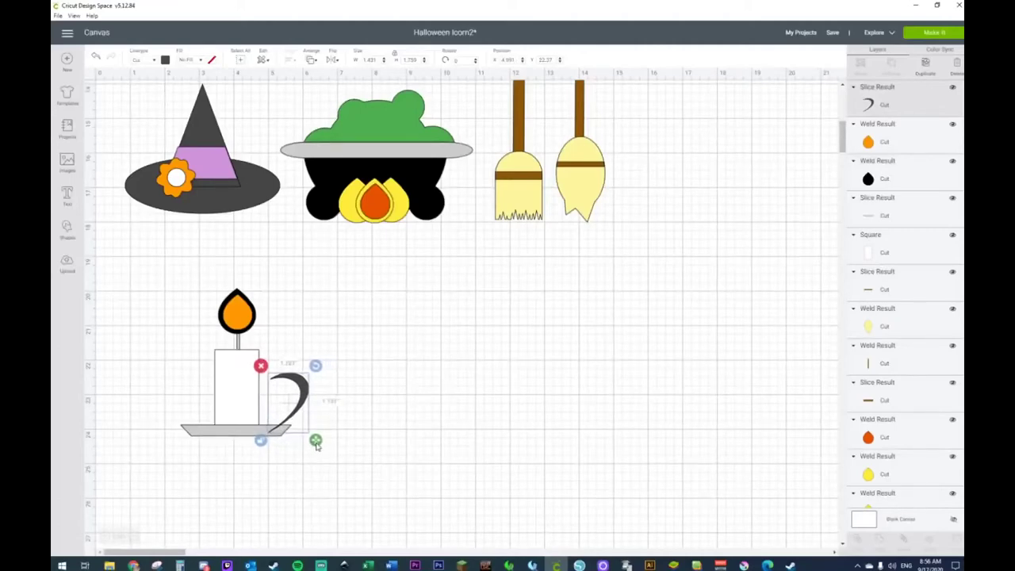
pyautogui.moveTo(317, 366); pyautogui.dragTo(307, 407)
pyautogui.click(325, 389)
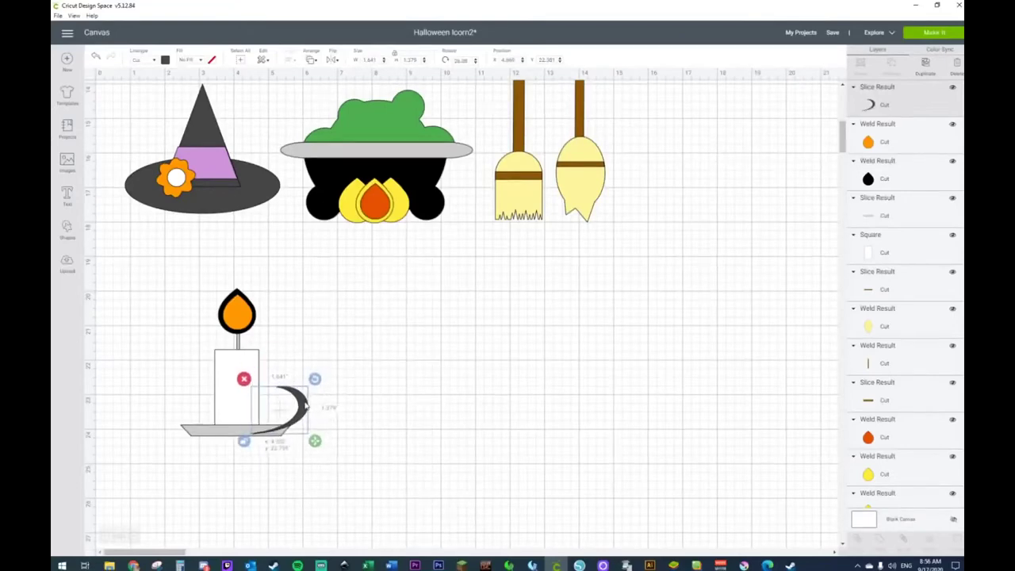
pyautogui.click(366, 379)
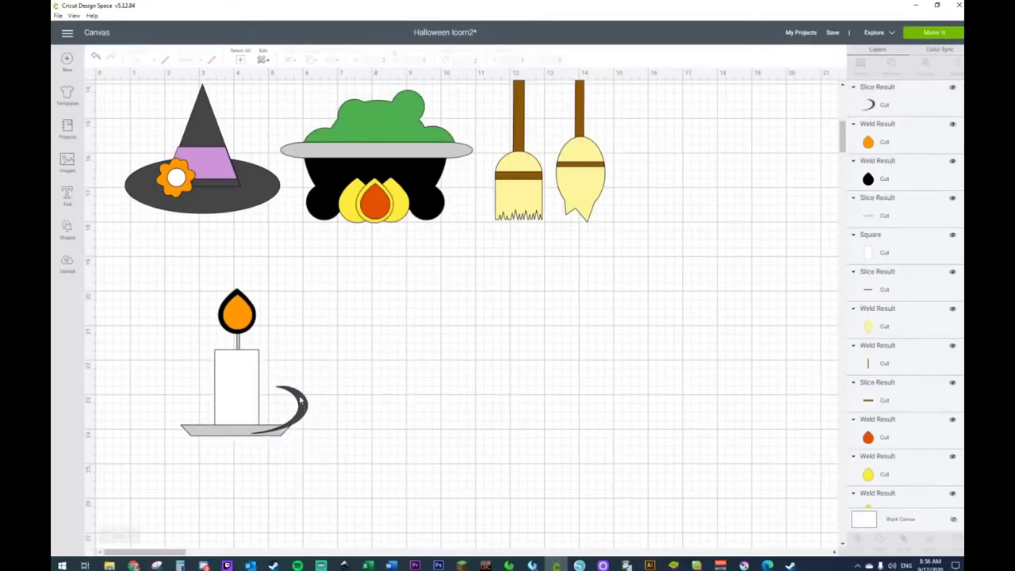
# Step: Weld the crescent handle to the candle plate as one shape
pyautogui.click(301, 403)
pyautogui.keyDown('shift'); pyautogui.click(231, 435); pyautogui.keyUp('shift')
pyautogui.rightClick(231, 436)
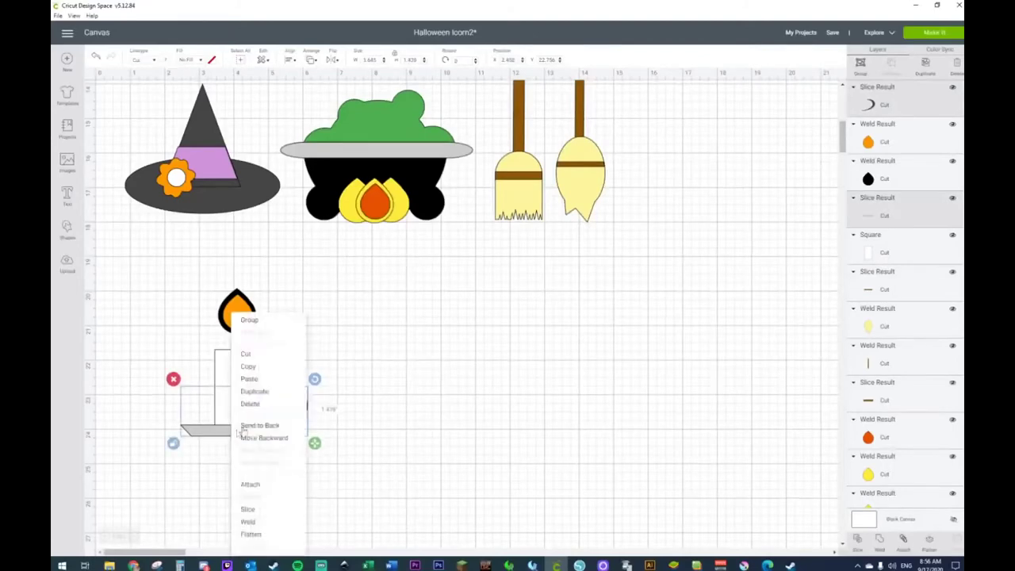
pyautogui.click(252, 522)
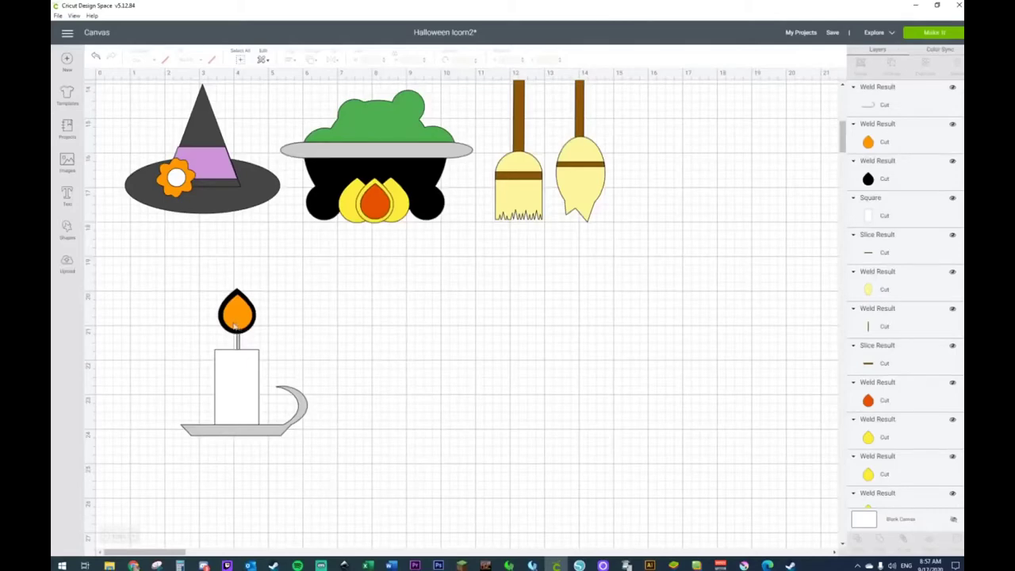
# Step: Scale the whole candle down unproportionally to about 2.53 by 2.83 inches and place it below the witch hat
pyautogui.moveTo(175, 293); pyautogui.dragTo(262, 395)
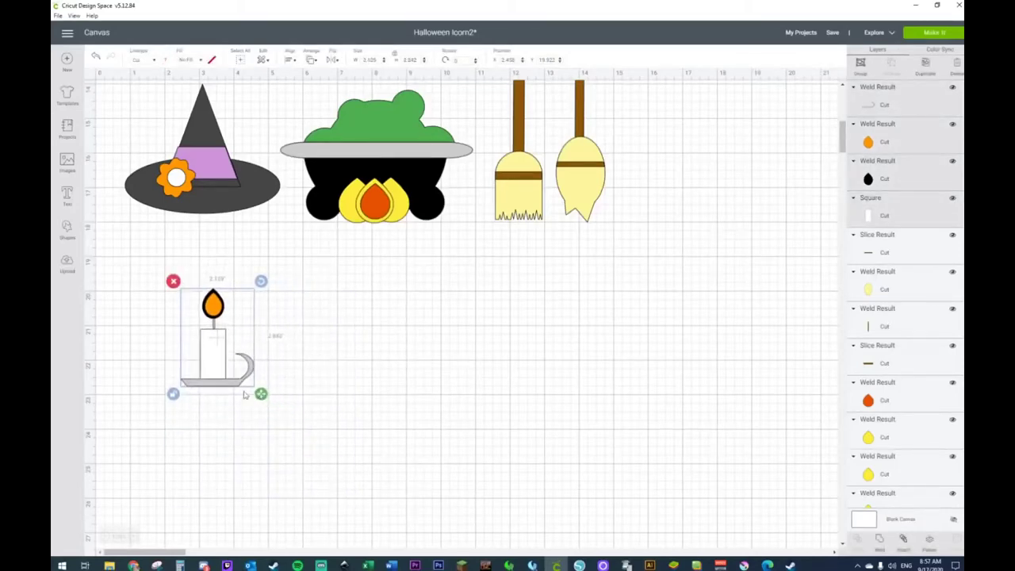
pyautogui.moveTo(270, 398); pyautogui.dragTo(276, 396)
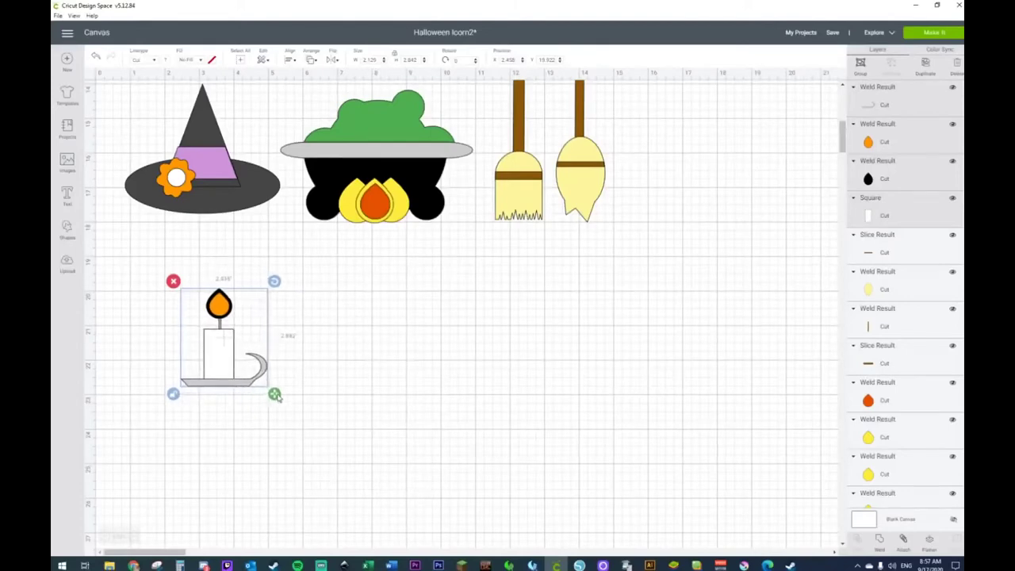
pyautogui.moveTo(214, 366); pyautogui.dragTo(186, 341)
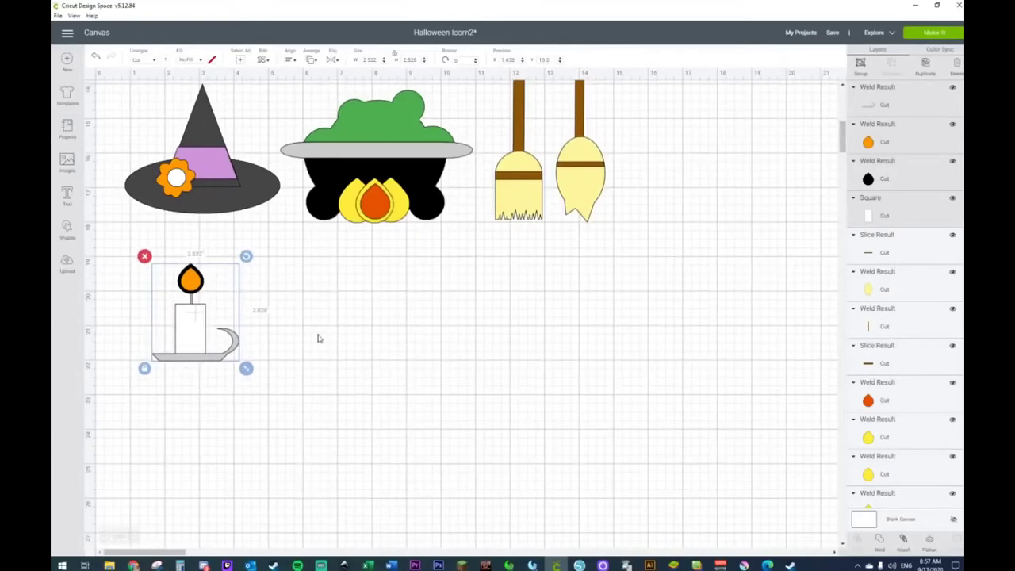
pyautogui.click(311, 339)
# Step: Add a circle and place it below the cauldron
pyautogui.click(226, 155)
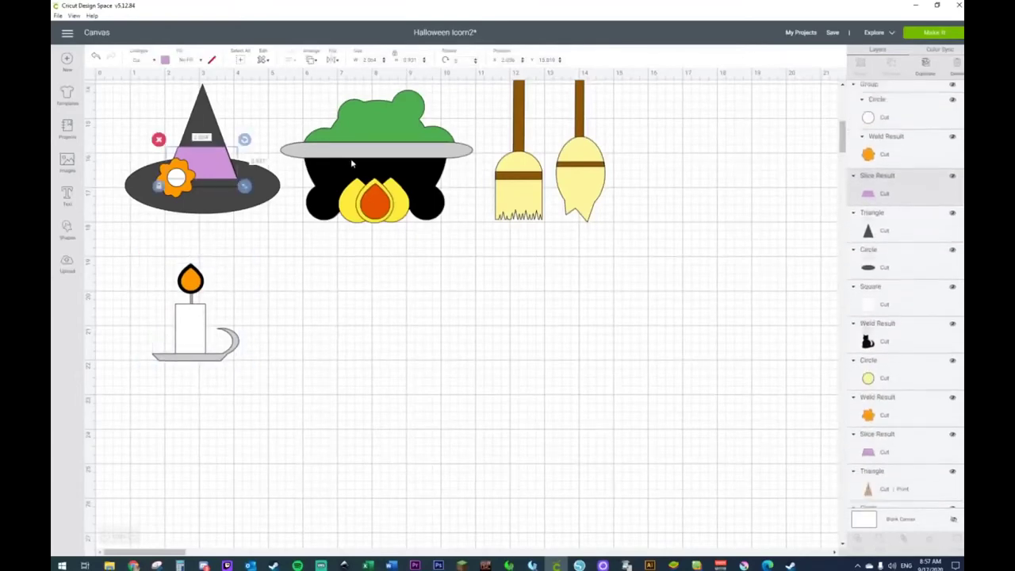
pyautogui.click(464, 151)
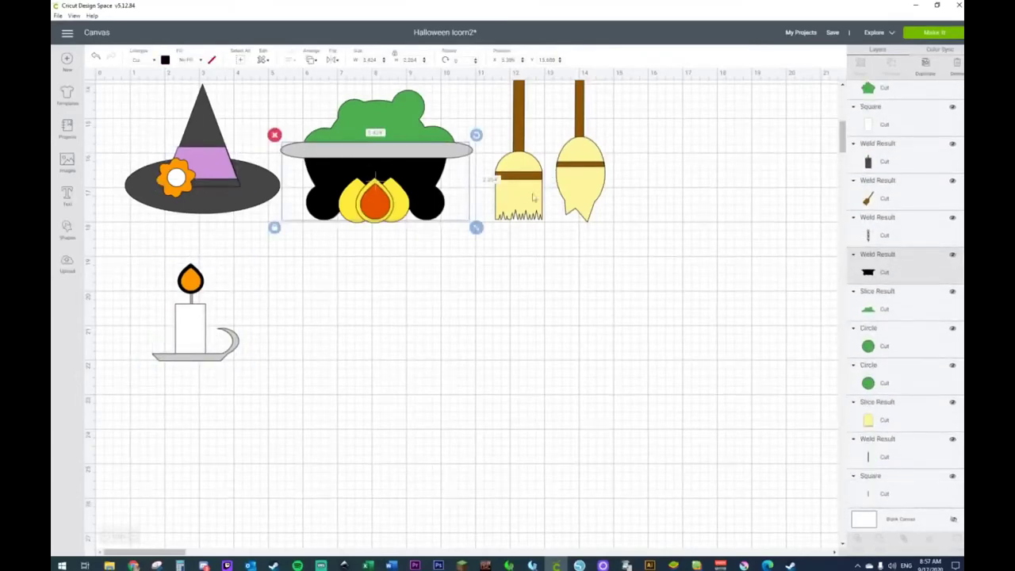
pyautogui.scroll(5, 264, 445)
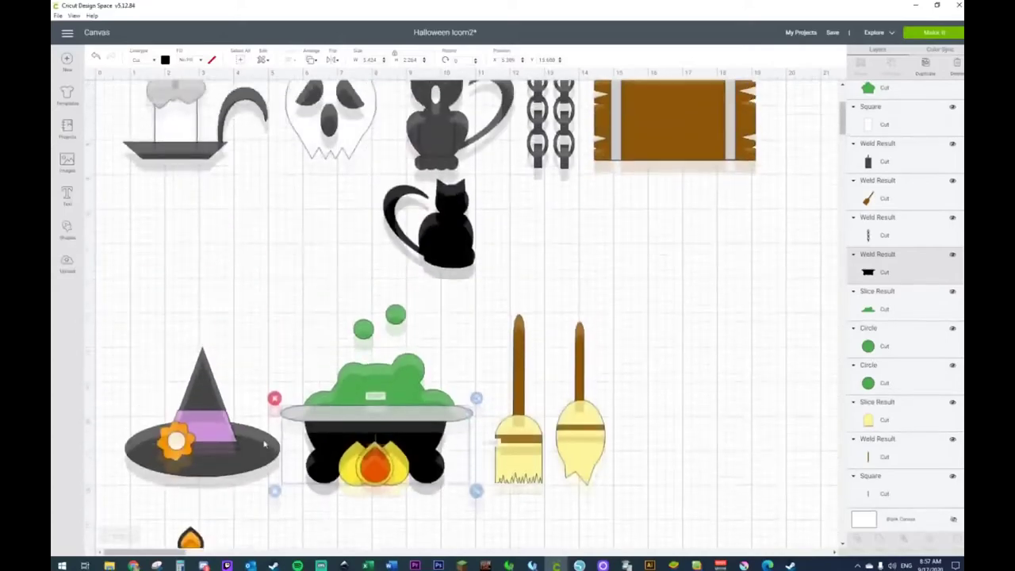
pyautogui.scroll(-4, 264, 441)
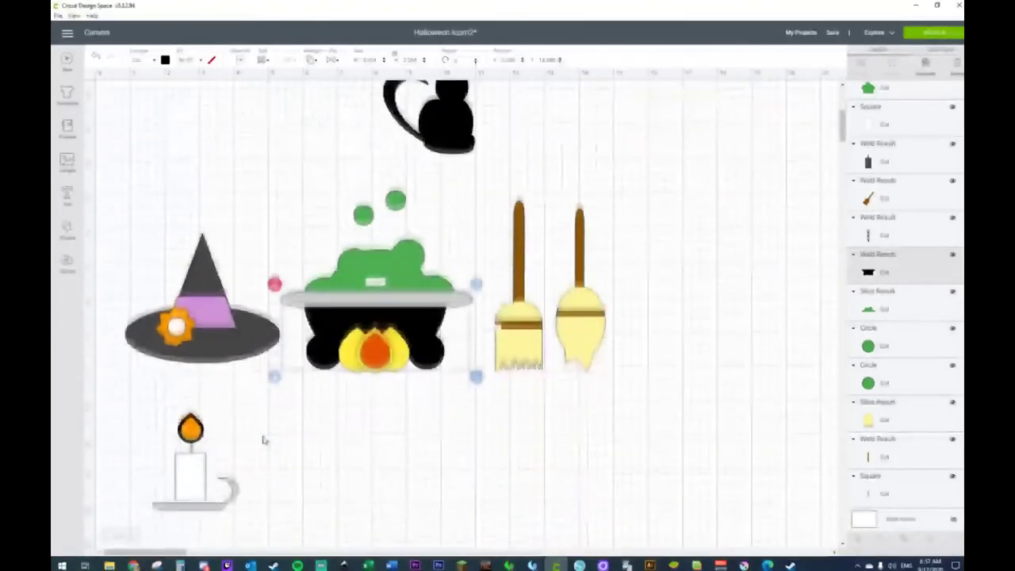
pyautogui.click(70, 226)
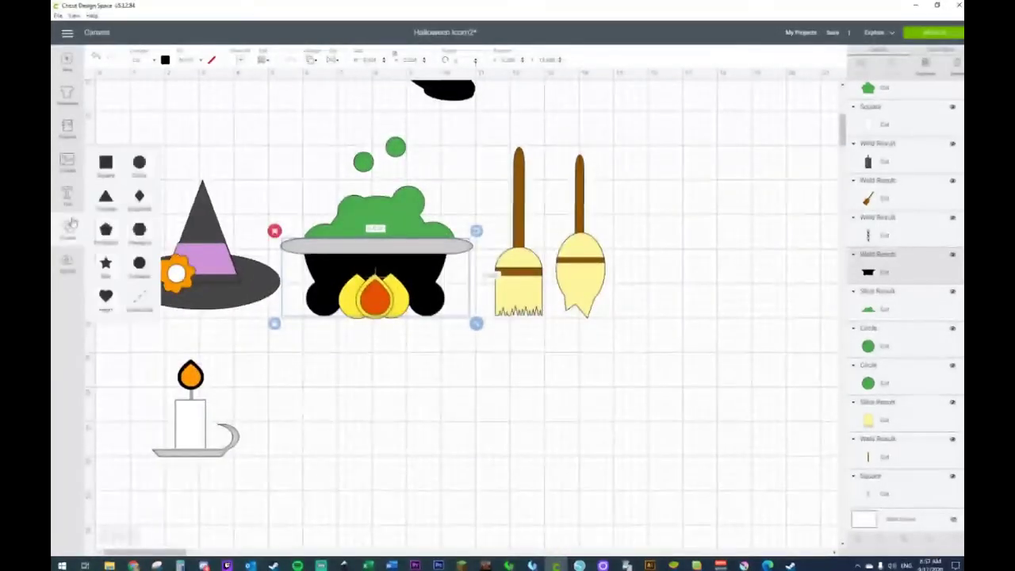
pyautogui.click(138, 163)
pyautogui.moveTo(220, 210); pyautogui.dragTo(407, 436)
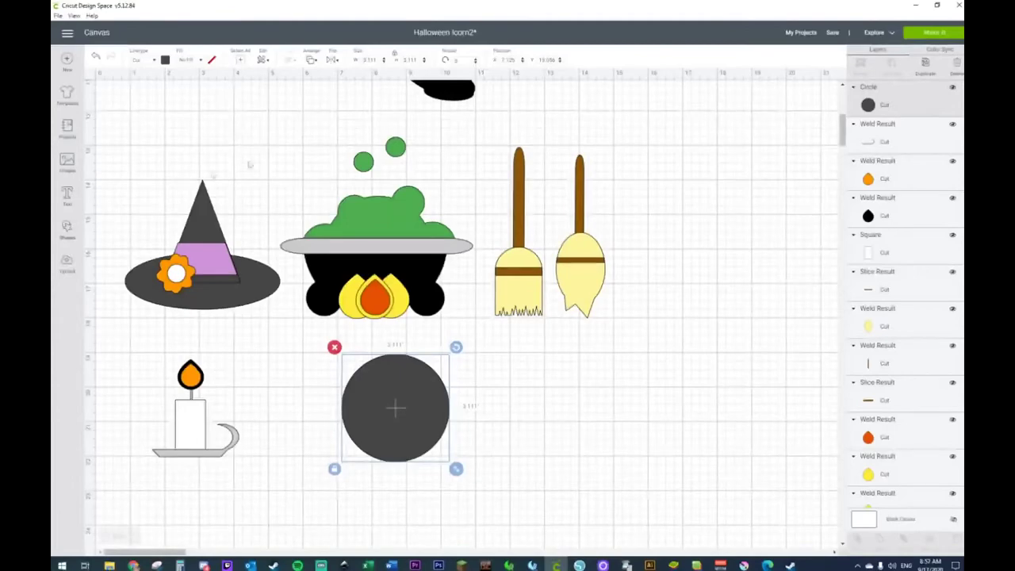
# Step: Add a pentagon and a triangle and move both to the empty area beyond the circle, below and beside the brooms
pyautogui.scroll(5, 261, 164)
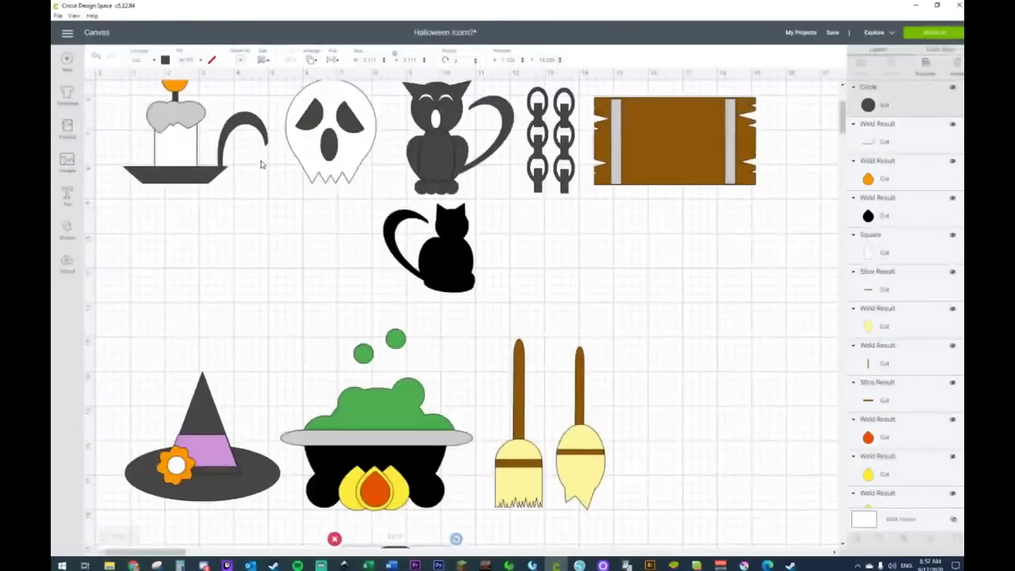
pyautogui.scroll(-5, 262, 164)
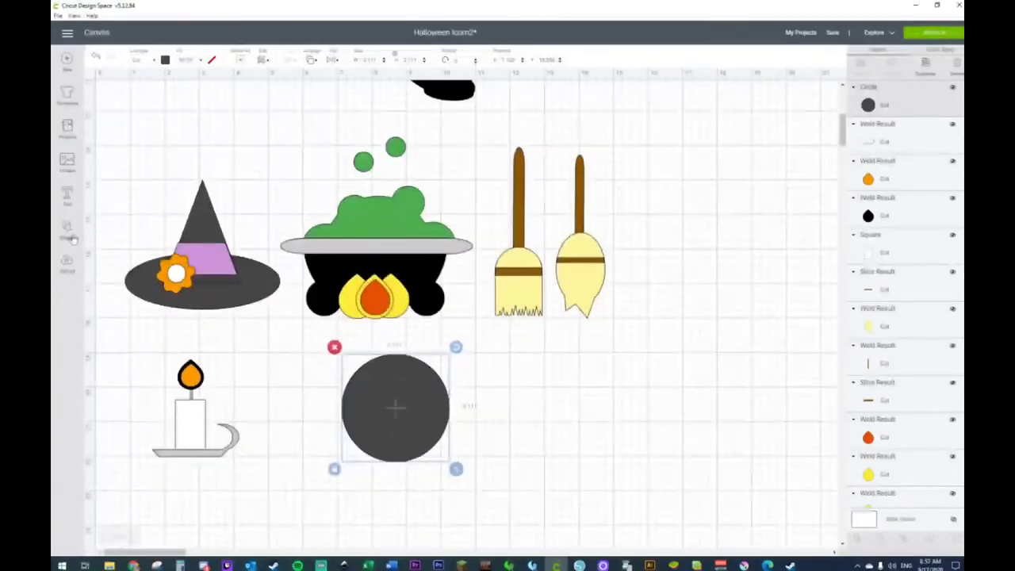
pyautogui.click(68, 232)
pyautogui.click(105, 230)
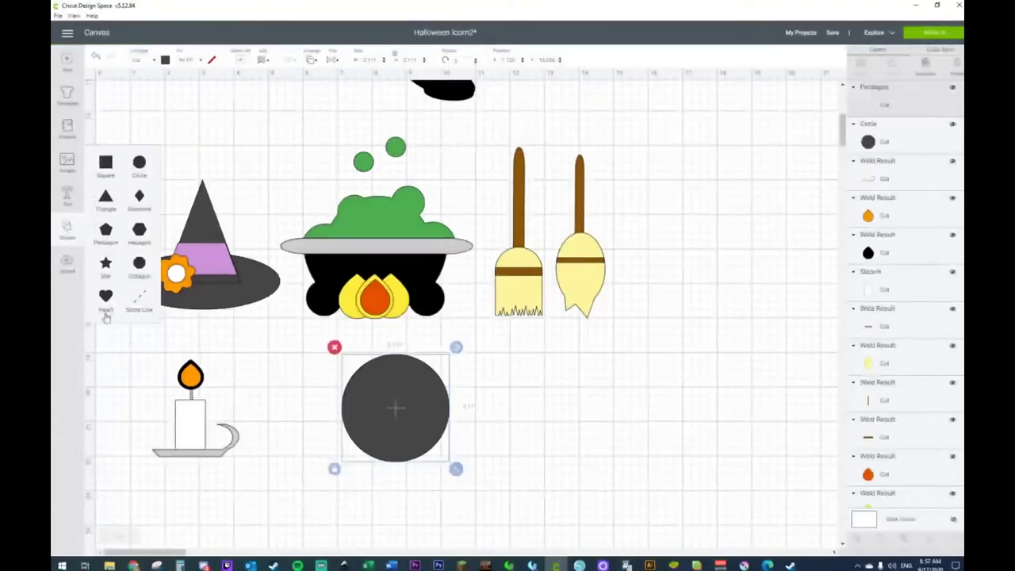
pyautogui.click(105, 196)
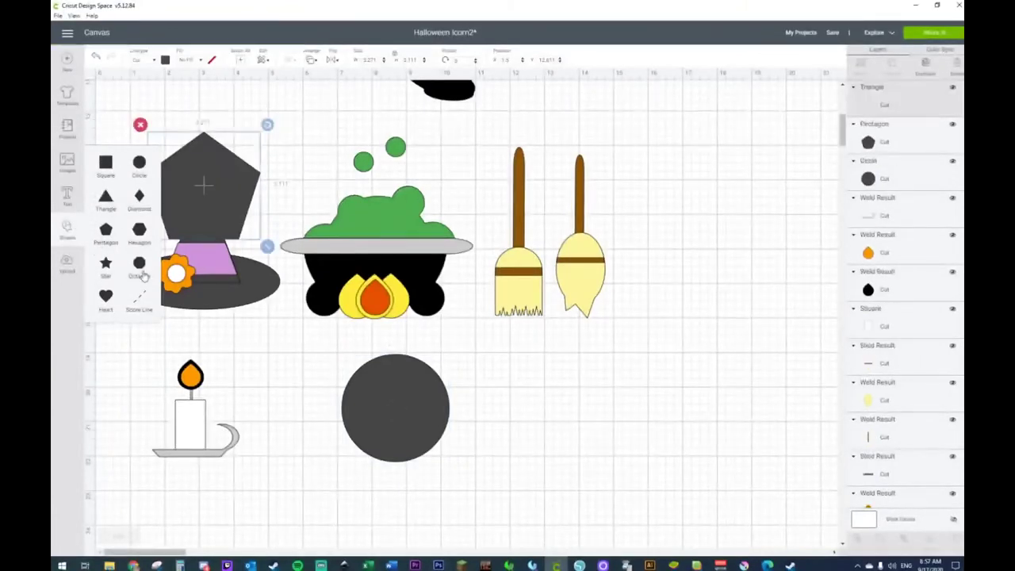
pyautogui.moveTo(228, 238); pyautogui.dragTo(611, 430)
pyautogui.moveTo(239, 196); pyautogui.dragTo(757, 358)
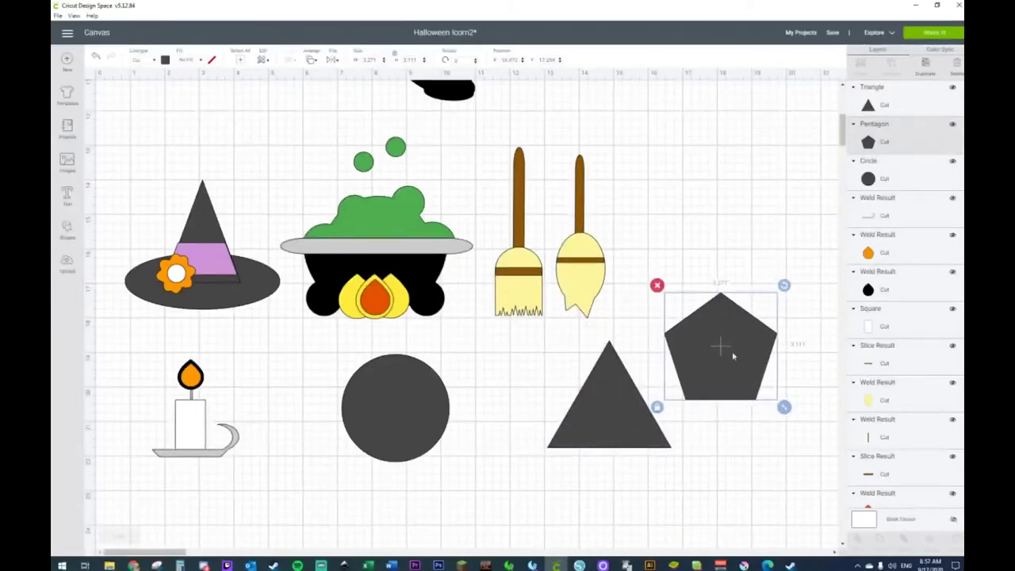
# Step: Add a square over the upper part of the pentagon and widen it to 4 inches so only the pentagon's base sticks out
pyautogui.click(79, 240)
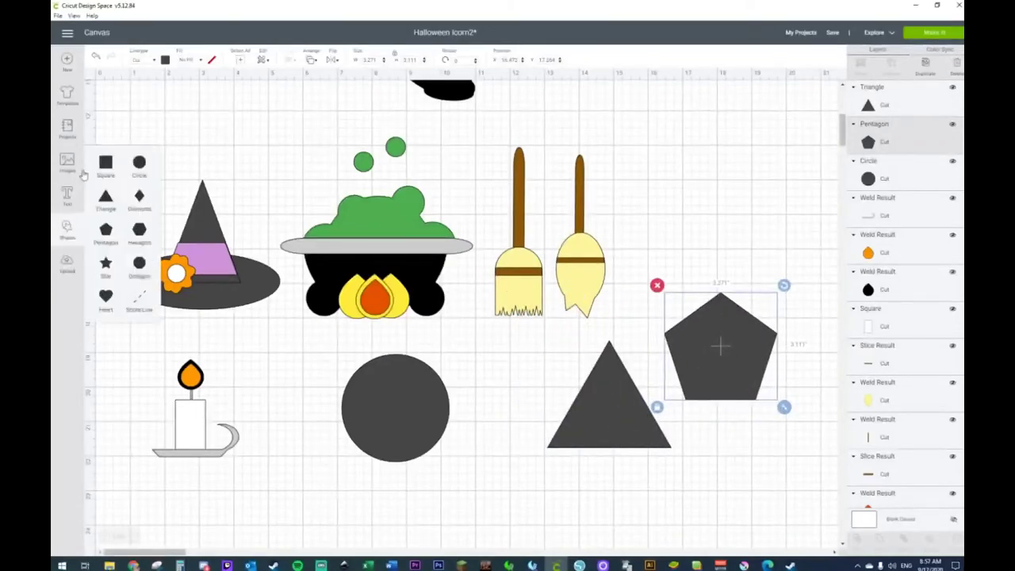
pyautogui.click(115, 169)
pyautogui.moveTo(212, 216); pyautogui.dragTo(690, 313)
pyautogui.click(679, 357)
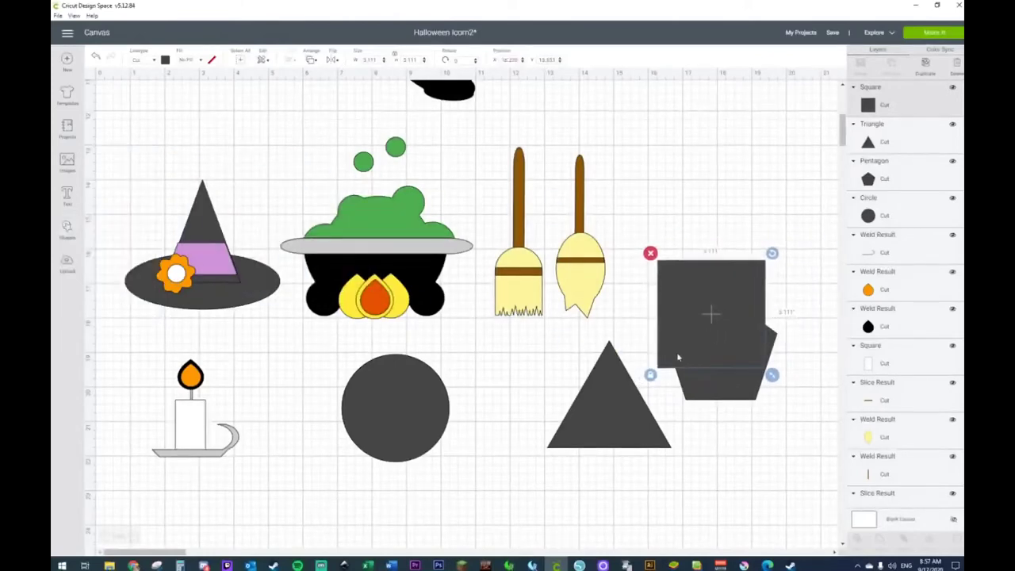
pyautogui.moveTo(772, 376); pyautogui.dragTo(801, 374)
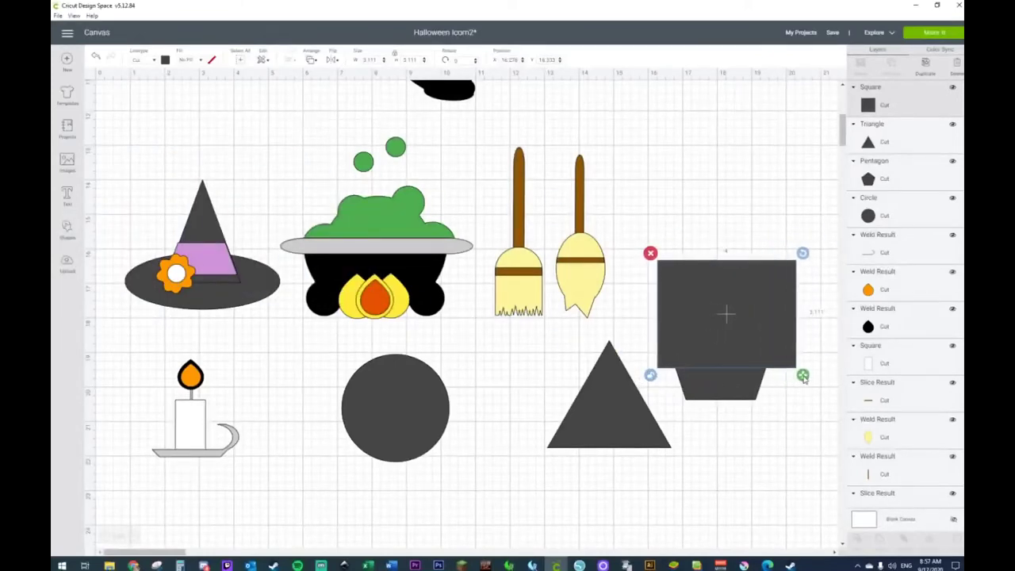
pyautogui.moveTo(757, 423); pyautogui.dragTo(748, 345)
pyautogui.rightClick(748, 346)
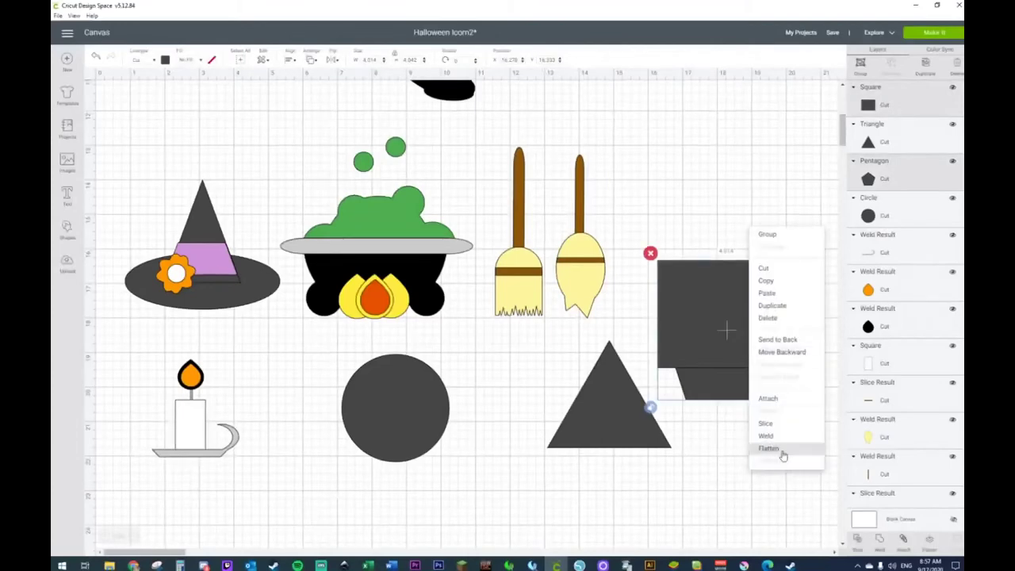
pyautogui.click(781, 441)
pyautogui.moveTo(735, 386); pyautogui.dragTo(730, 336)
pyautogui.rightClick(730, 335)
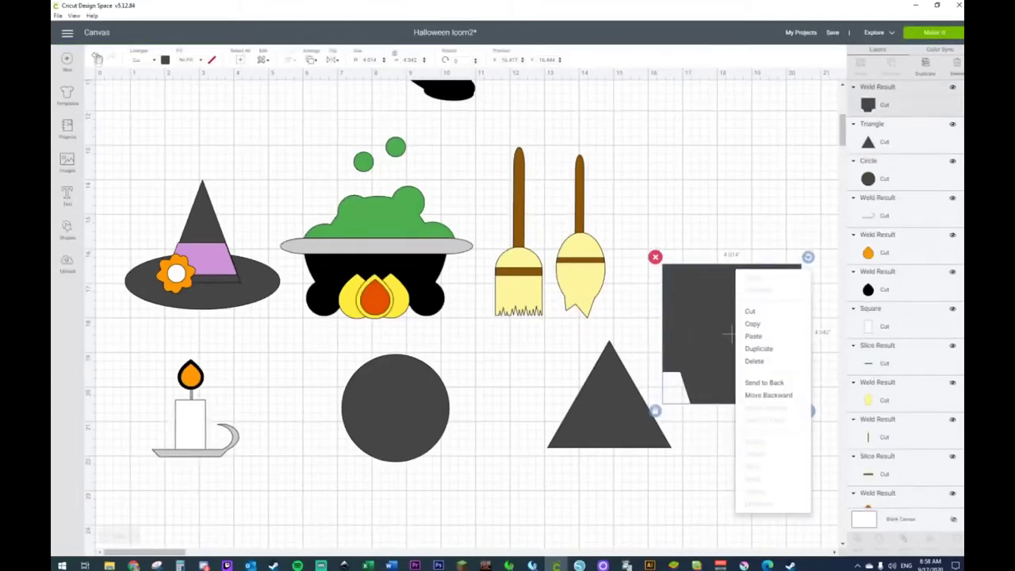
pyautogui.click(634, 322)
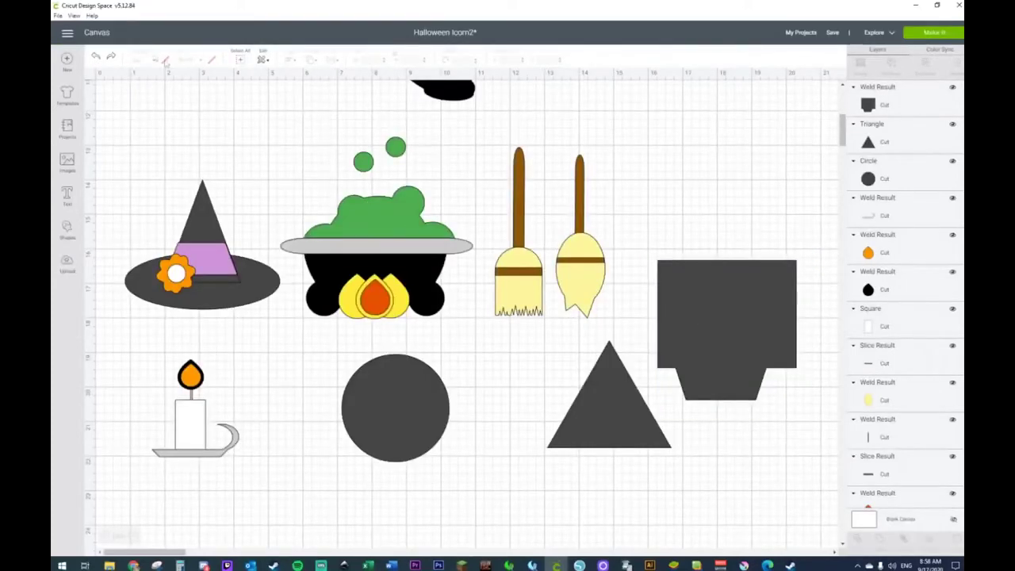
pyautogui.click(96, 58)
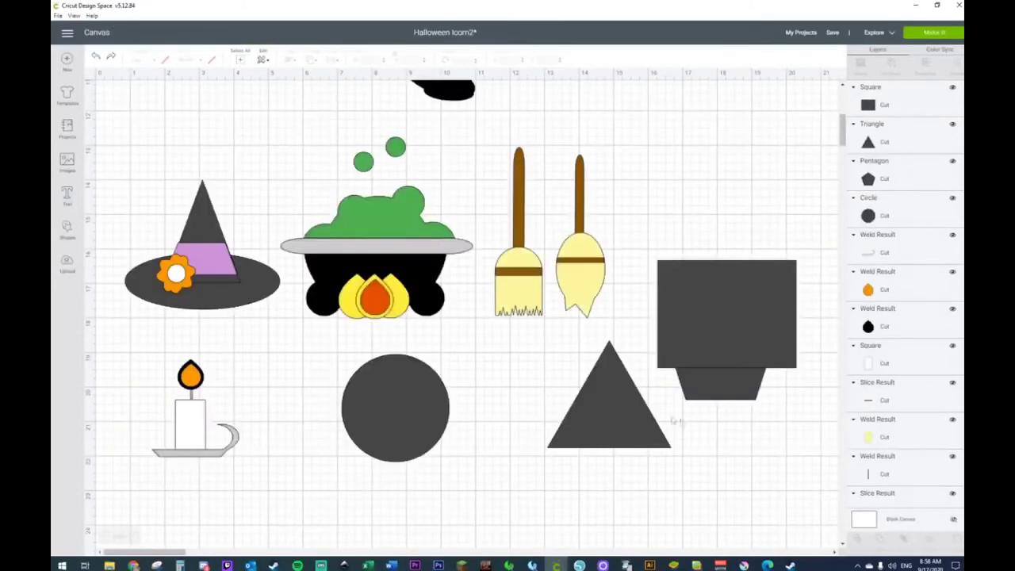
# Step: Slice the pentagon with the rectangle, fit the cut-off trapezoid slightly enlarged onto the circle's lower edge, and delete the leftover pieces
pyautogui.rightClick(736, 397)
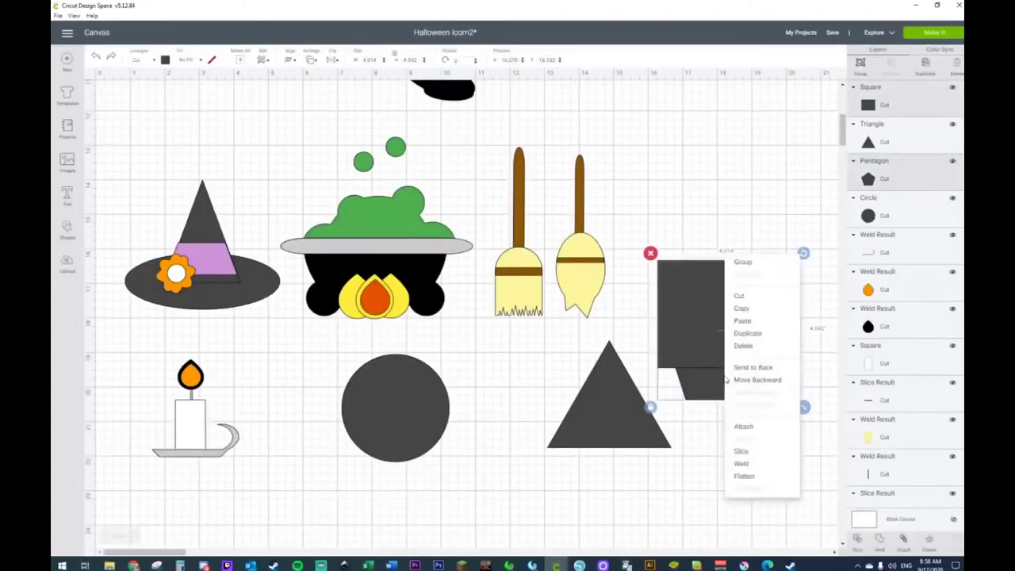
pyautogui.click(743, 455)
pyautogui.moveTo(743, 388); pyautogui.dragTo(404, 447)
pyautogui.moveTo(447, 473); pyautogui.dragTo(450, 482)
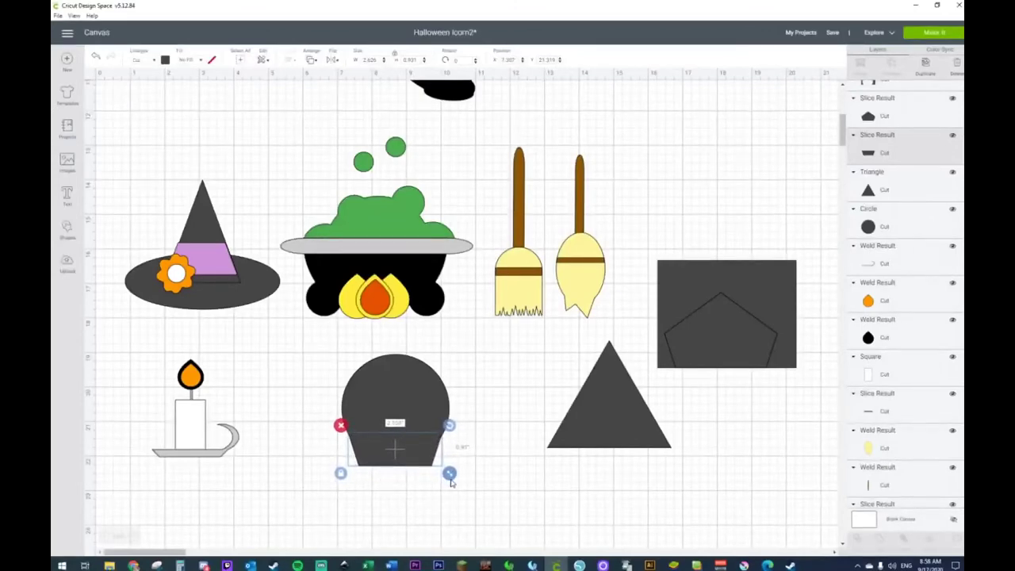
pyautogui.moveTo(775, 214); pyautogui.dragTo(745, 367)
pyautogui.press('Delete')
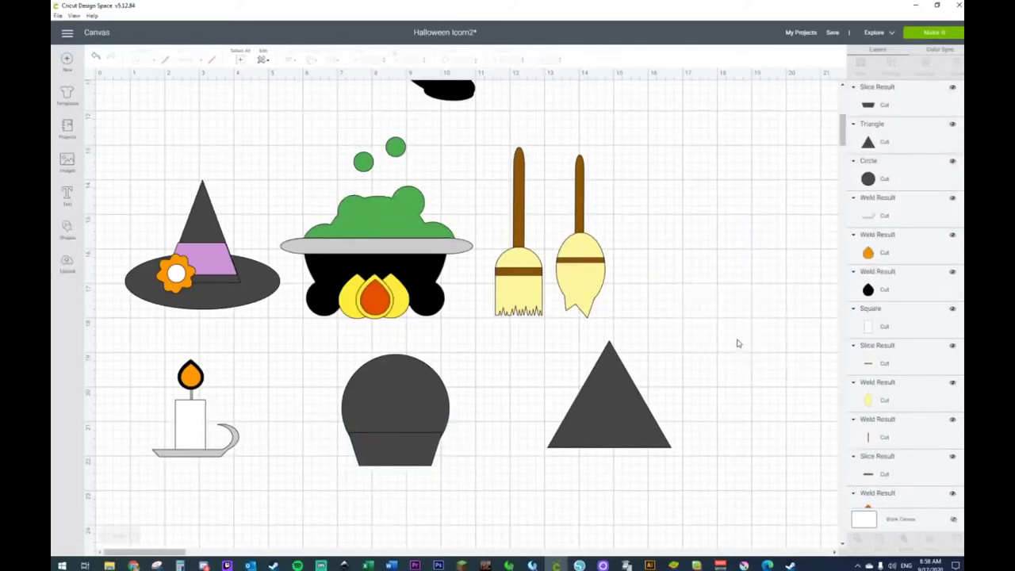
# Step: Flip the triangle vertically, shrink it to about 1.02 by 0.89 inches and place it at the trapezoid's lower-left edge
pyautogui.click(601, 401)
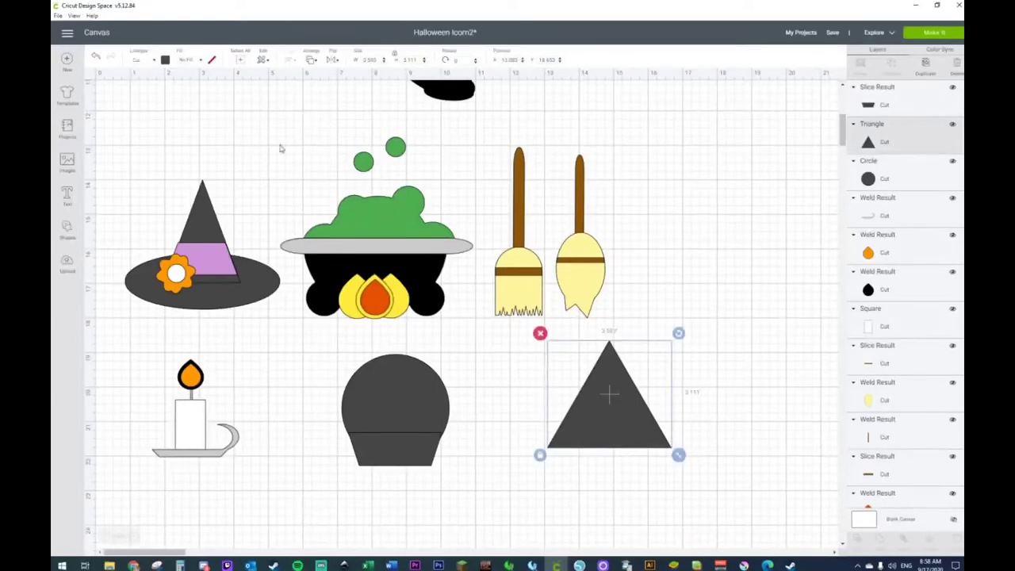
pyautogui.click(333, 53)
pyautogui.click(350, 91)
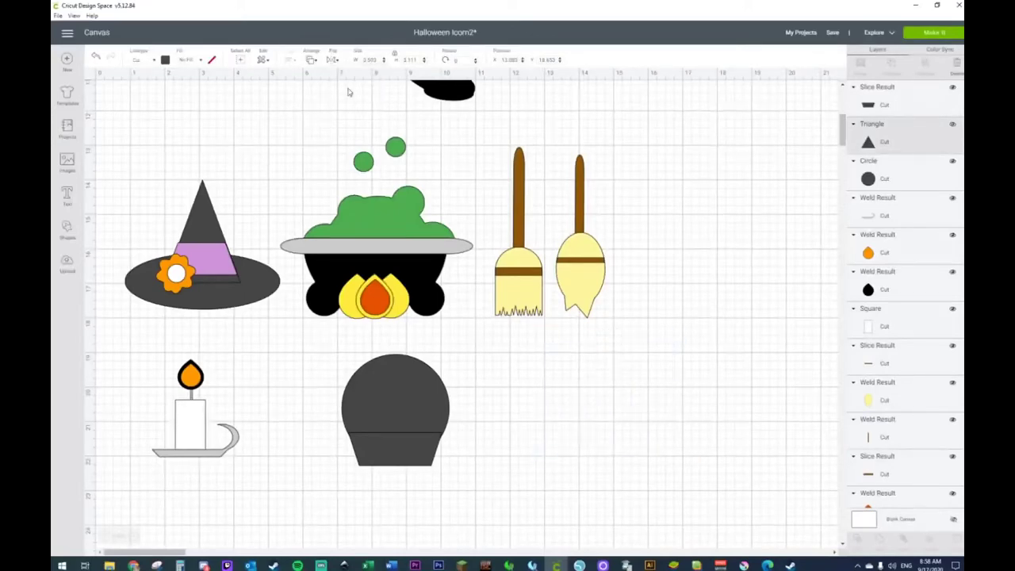
pyautogui.moveTo(686, 462); pyautogui.dragTo(373, 462)
# Step: Weld the circle and the trapezoid into one shape
pyautogui.moveTo(326, 384); pyautogui.dragTo(410, 452)
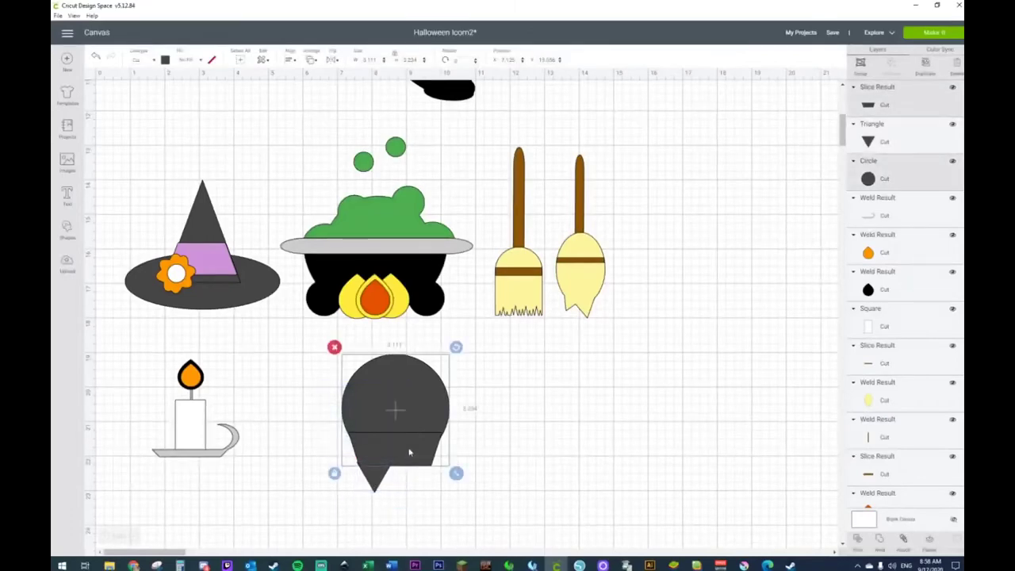
pyautogui.rightClick(410, 451)
pyautogui.click(426, 413)
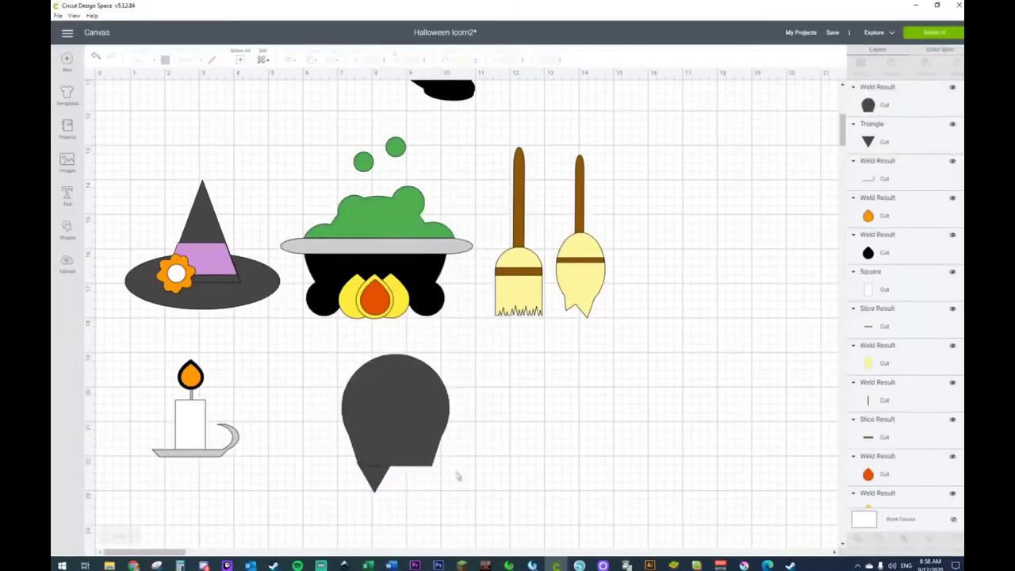
# Step: Move the welded shape and the small triangle slightly up, keeping the triangle against the shape's lower-left edge
pyautogui.click(384, 422)
pyautogui.moveTo(379, 476); pyautogui.dragTo(378, 468)
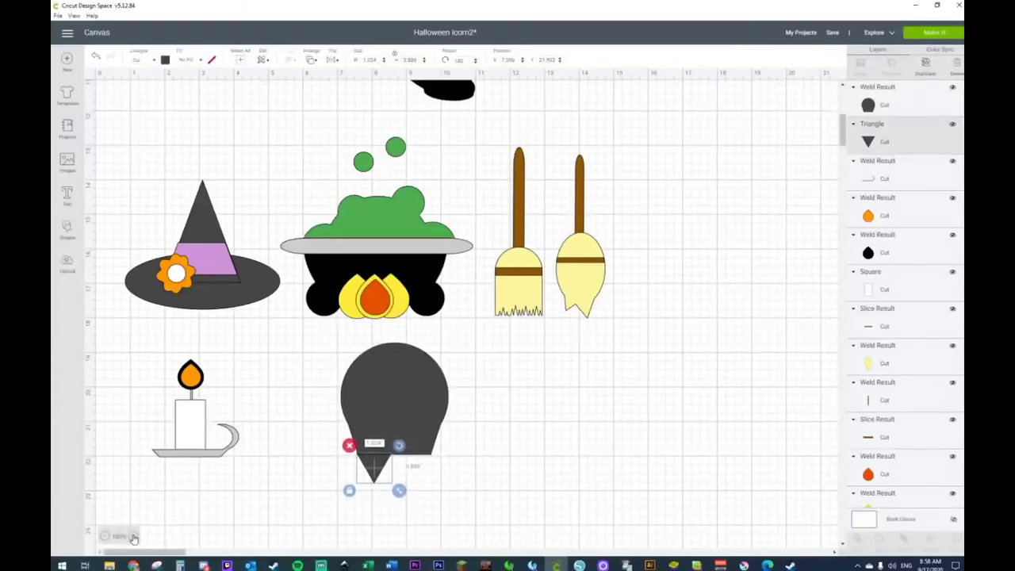
pyautogui.click(133, 538)
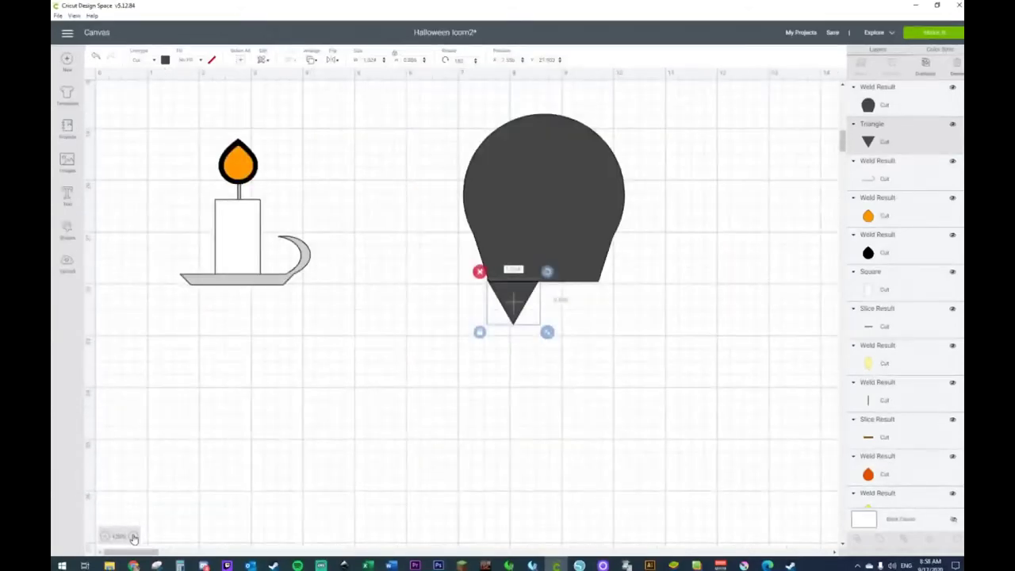
pyautogui.moveTo(127, 552); pyautogui.dragTo(143, 552)
pyautogui.click(240, 447)
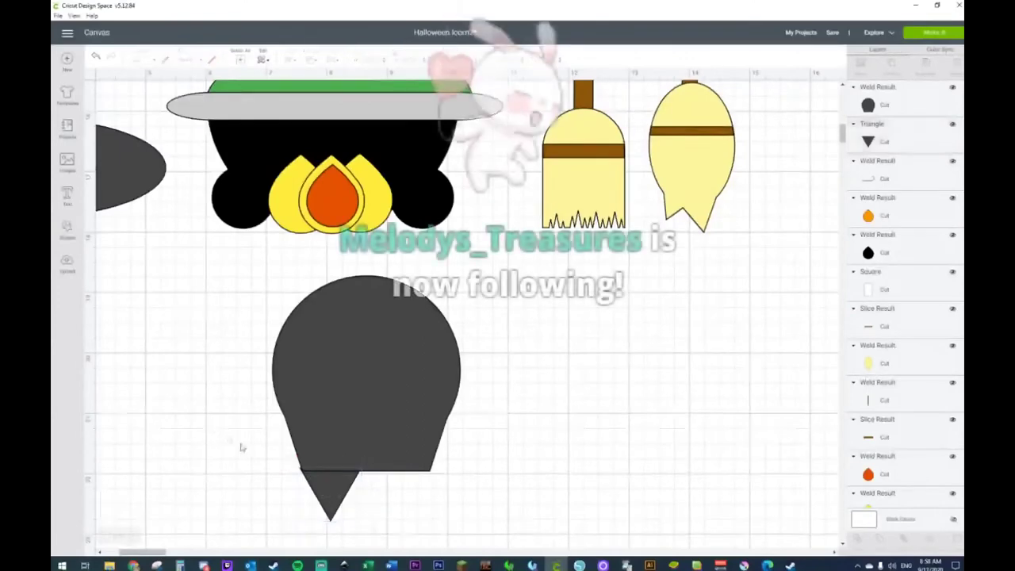
# Step: Duplicate the small inverted triangle twice and arrange the three as jagged teeth along the dark skull shape's lower edge
pyautogui.click(339, 496)
pyautogui.moveTo(339, 495); pyautogui.dragTo(342, 496)
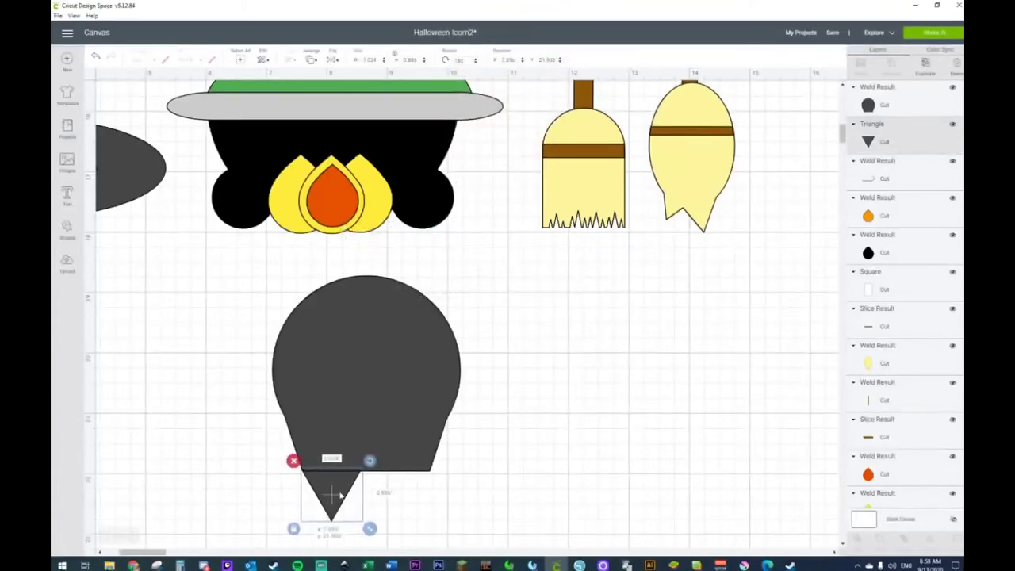
pyautogui.hotkey('ctrl', 'd')
pyautogui.moveTo(365, 497); pyautogui.dragTo(401, 474)
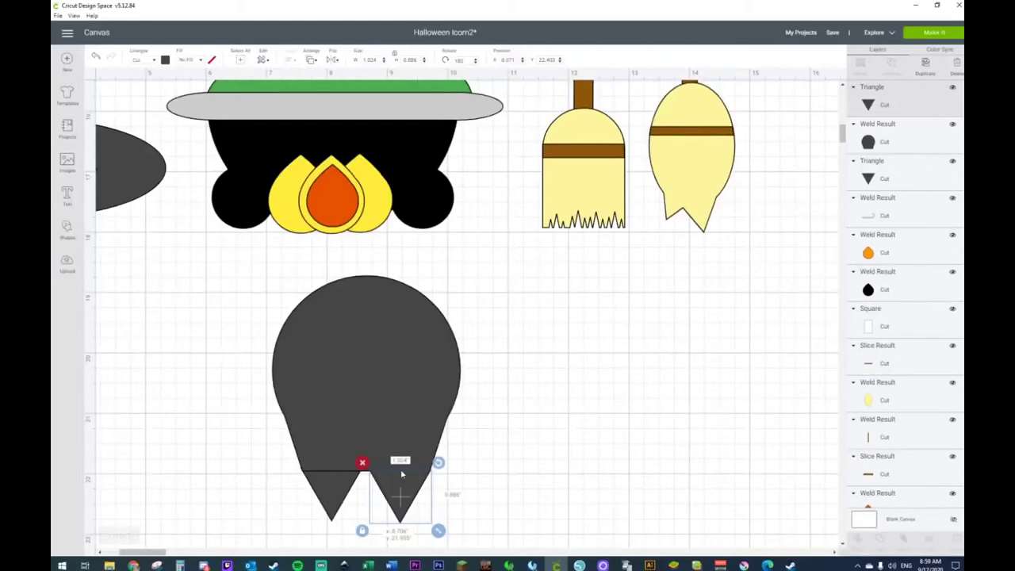
pyautogui.hotkey('ctrl', 'd')
pyautogui.moveTo(413, 503); pyautogui.dragTo(358, 468)
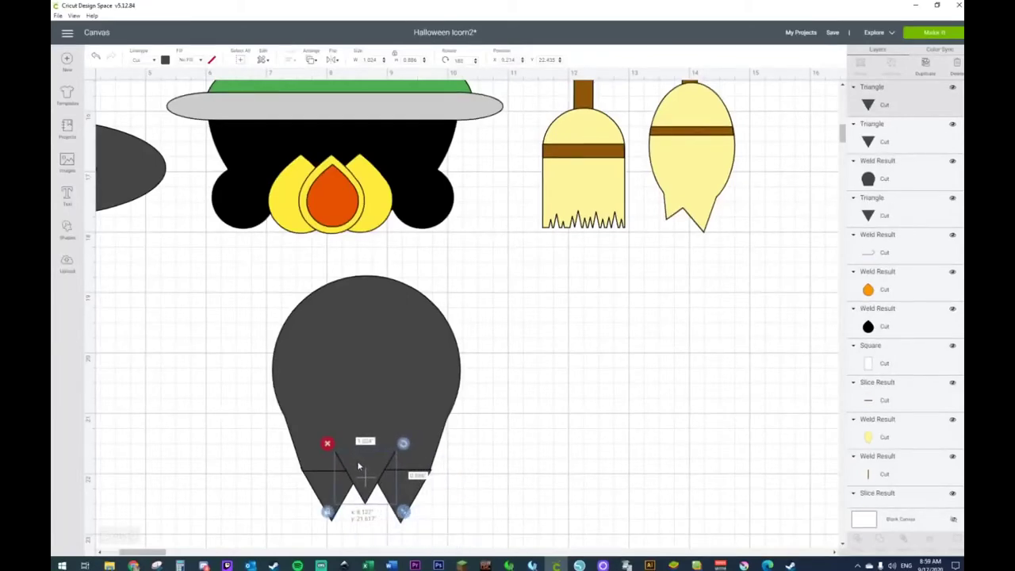
# Step: Weld the dark skull shape and its three tooth triangles into one shape
pyautogui.moveTo(202, 299); pyautogui.dragTo(508, 545)
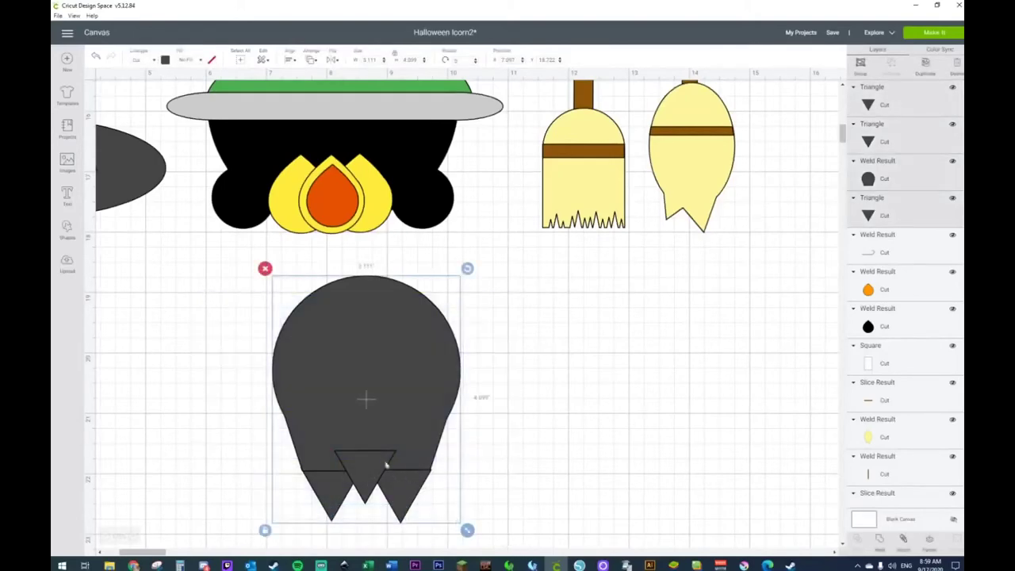
pyautogui.rightClick(384, 460)
pyautogui.click(398, 422)
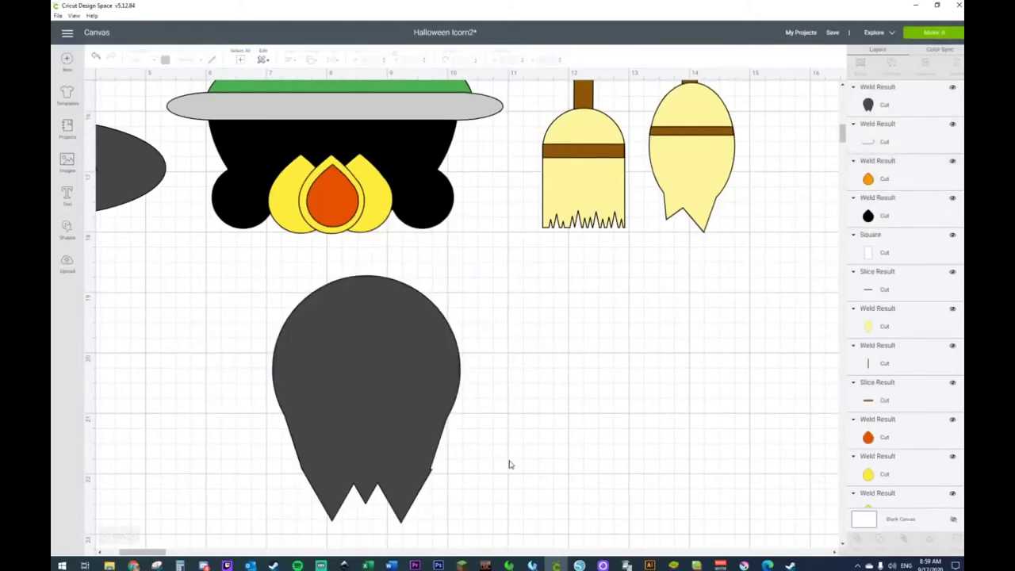
# Step: Add a large triangle against the skull's lower right side and place a duplicate against its lower left side
pyautogui.click(67, 227)
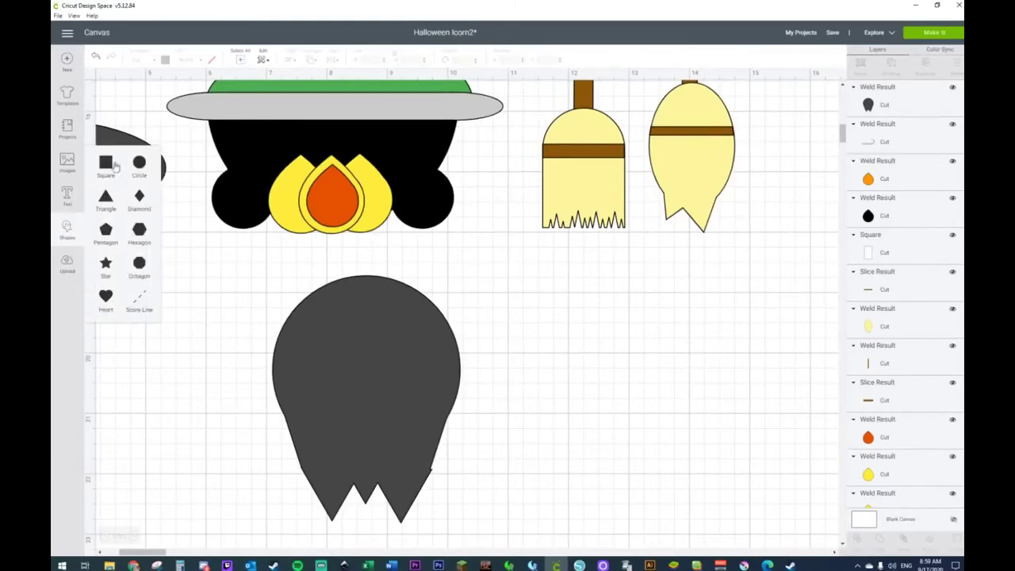
pyautogui.click(108, 207)
pyautogui.moveTo(267, 273); pyautogui.dragTo(557, 486)
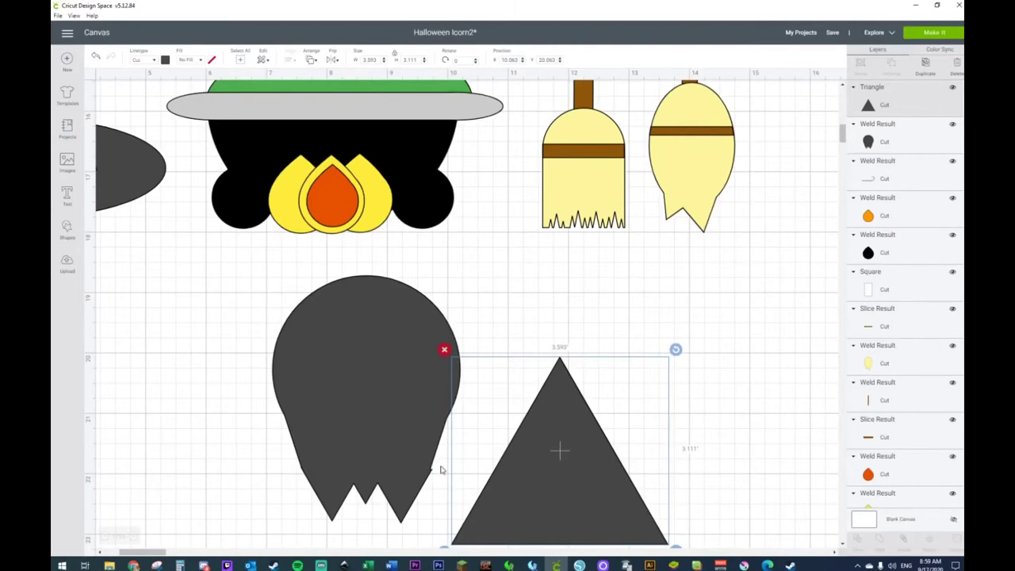
pyautogui.moveTo(526, 477); pyautogui.dragTo(457, 457)
pyautogui.hotkey('ctrl', 'd')
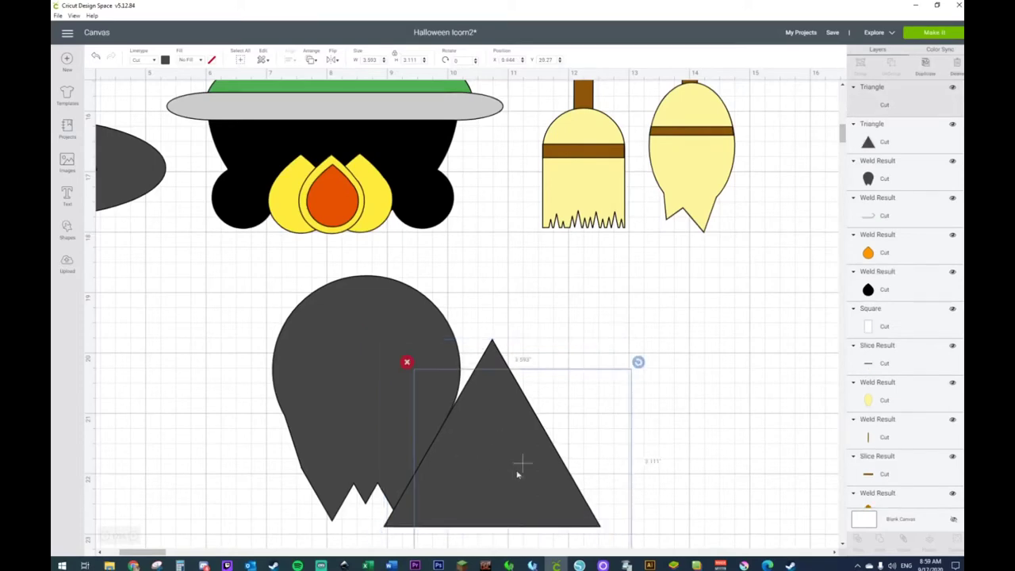
pyautogui.moveTo(521, 465); pyautogui.dragTo(241, 468)
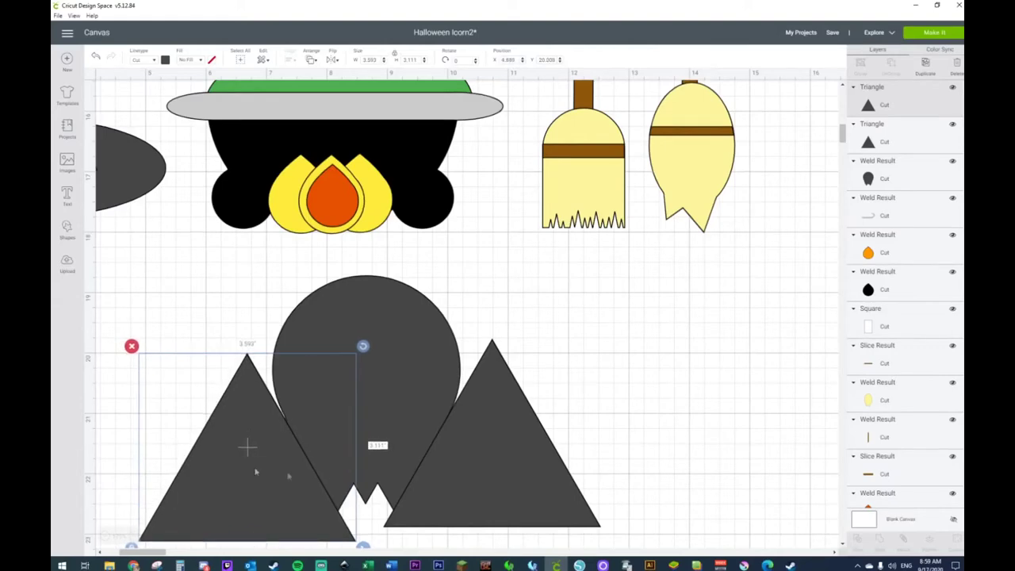
# Step: Weld the two large triangles together and slice them with the skull shape to trim its lower sides
pyautogui.keyDown('shift'); pyautogui.click(518, 476); pyautogui.keyUp('shift')
pyautogui.rightClick(518, 476)
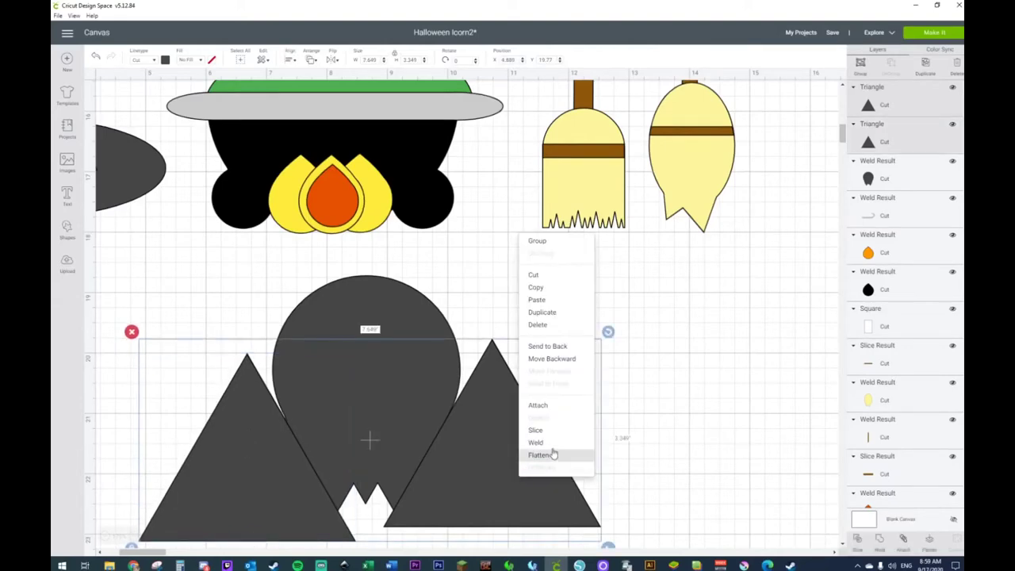
pyautogui.click(551, 446)
pyautogui.moveTo(176, 316); pyautogui.dragTo(512, 507)
pyautogui.rightClick(512, 488)
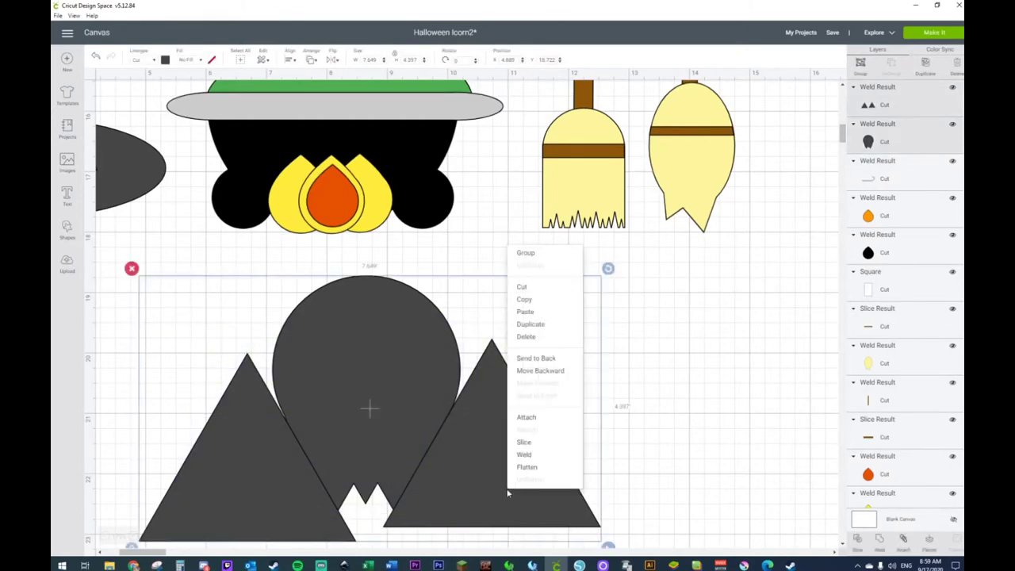
pyautogui.click(524, 442)
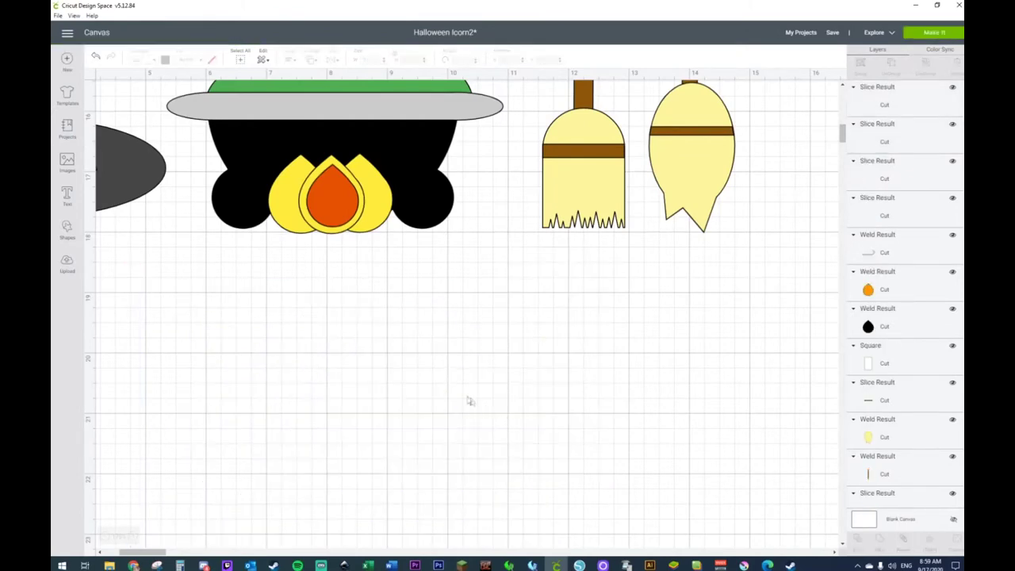
# Step: Separate the trimmed skull from the slice results and delete the leftover slivers and triangle pieces
pyautogui.moveTo(417, 379); pyautogui.dragTo(750, 400)
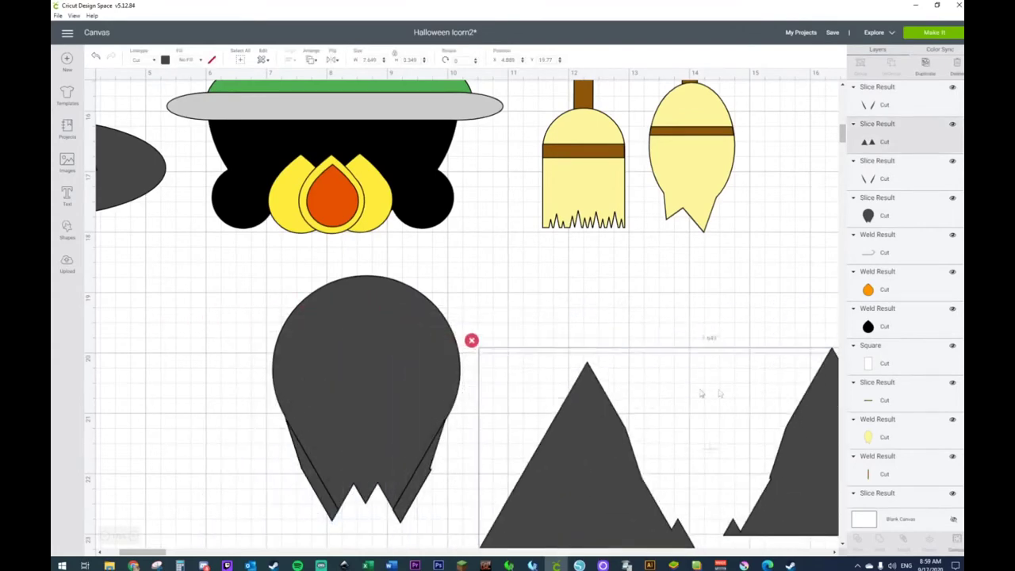
pyautogui.moveTo(352, 368); pyautogui.dragTo(201, 337)
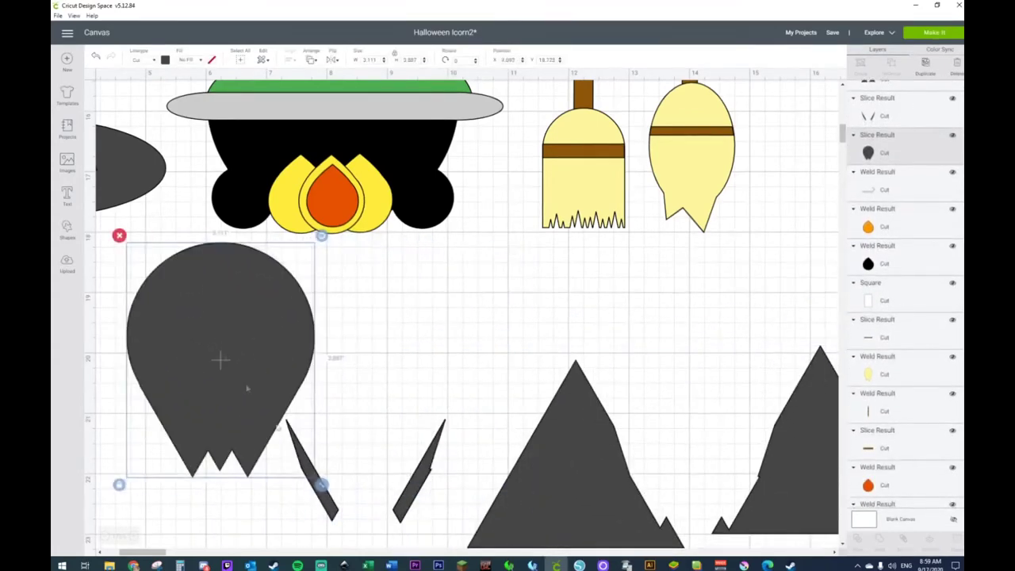
pyautogui.click(336, 508)
pyautogui.press('Delete')
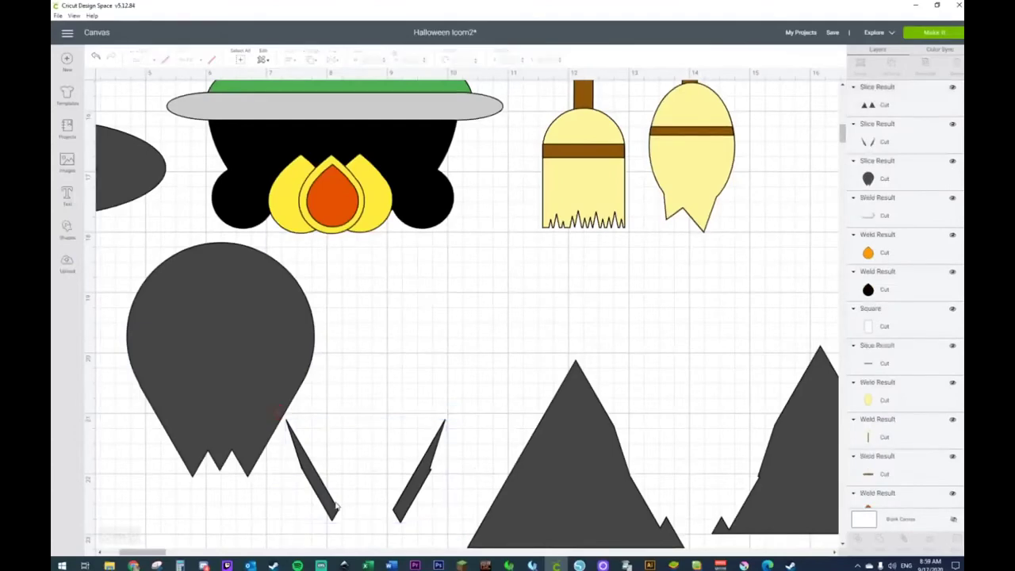
pyautogui.click(336, 516)
pyautogui.press('Delete')
pyautogui.click(545, 483)
pyautogui.press('Delete')
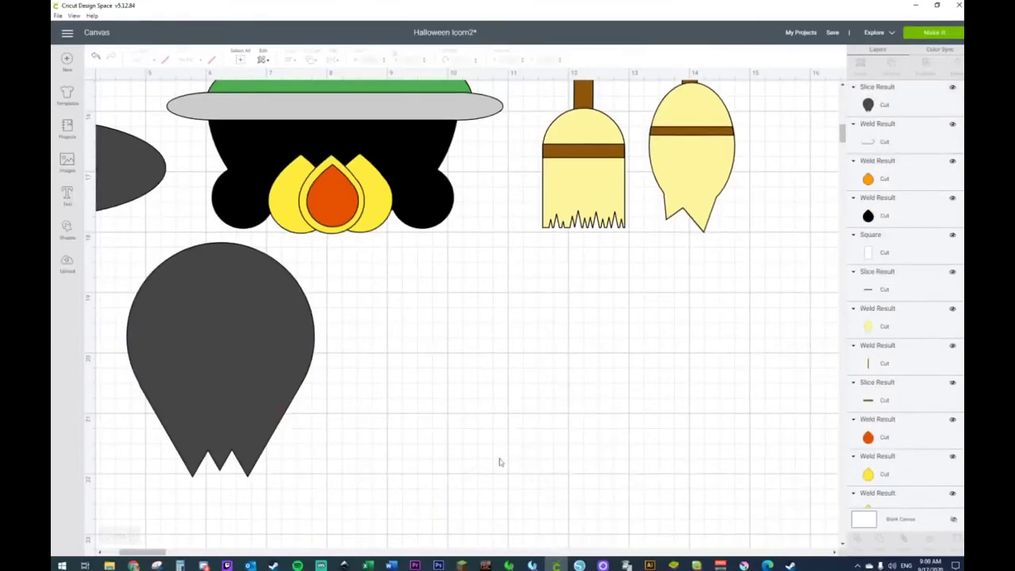
# Step: Move the skull shape below the cauldron and change its color to white
pyautogui.moveTo(261, 380); pyautogui.dragTo(370, 419)
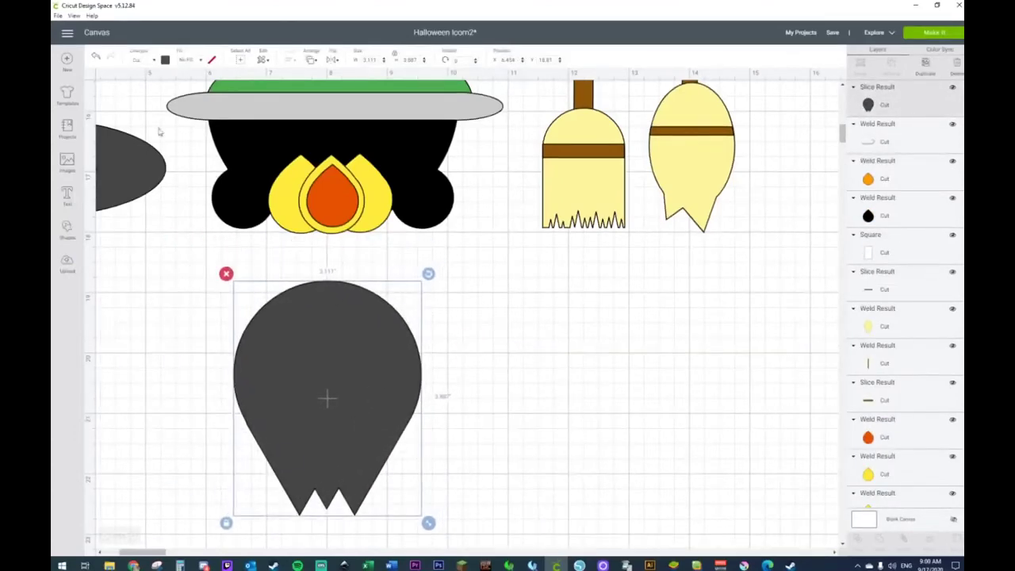
pyautogui.click(166, 61)
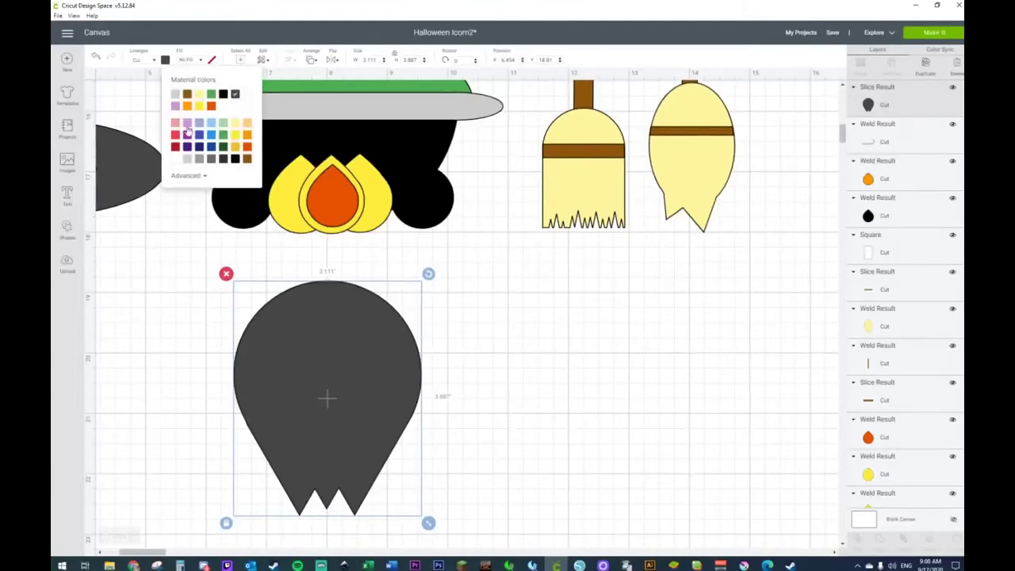
pyautogui.click(538, 317)
# Step: Add a circle beside the skull and reshape it into an oval about 1.29 by 1.48 inches
pyautogui.click(67, 230)
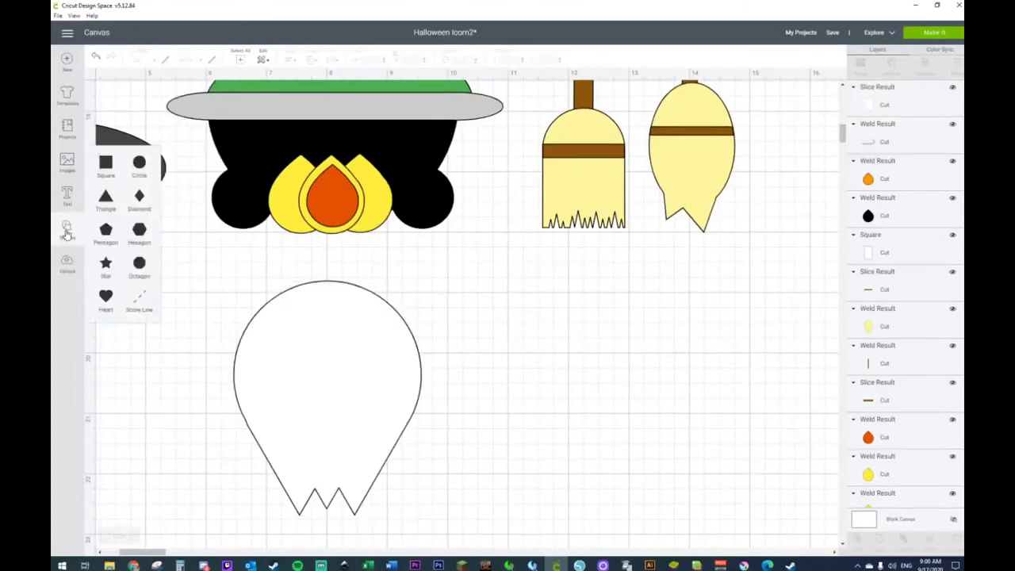
pyautogui.click(139, 164)
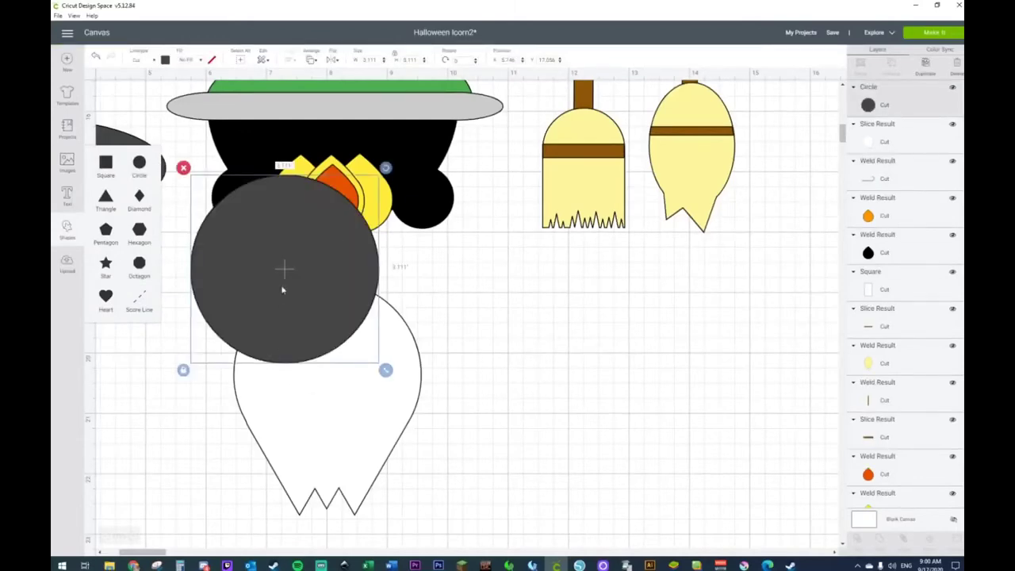
pyautogui.moveTo(282, 307); pyautogui.dragTo(537, 426)
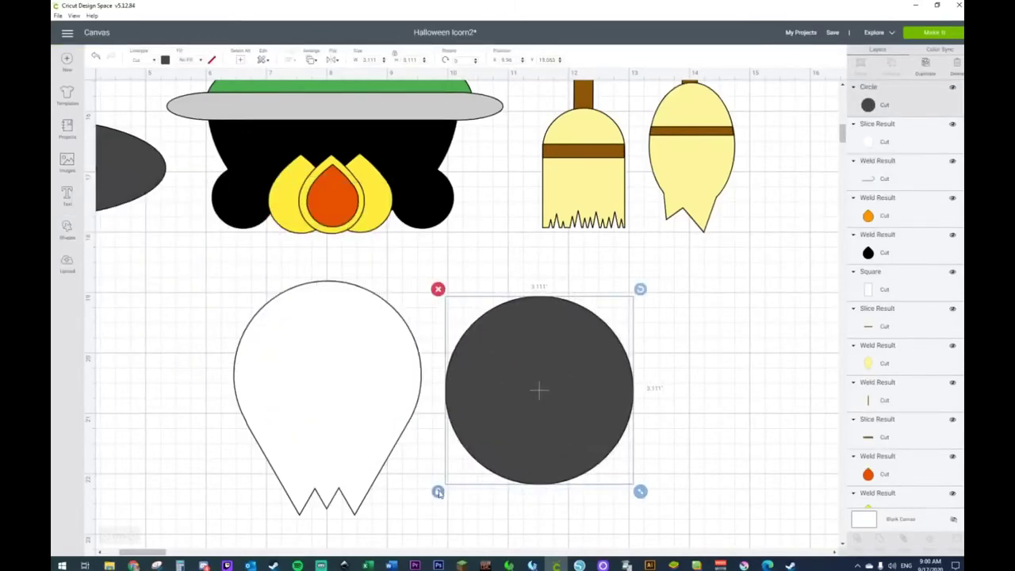
pyautogui.moveTo(639, 492); pyautogui.dragTo(587, 346)
# Step: Duplicate the oval, shrink both ovals together, and place them side by side on the skull as eyes
pyautogui.hotkey('ctrl', 'd')
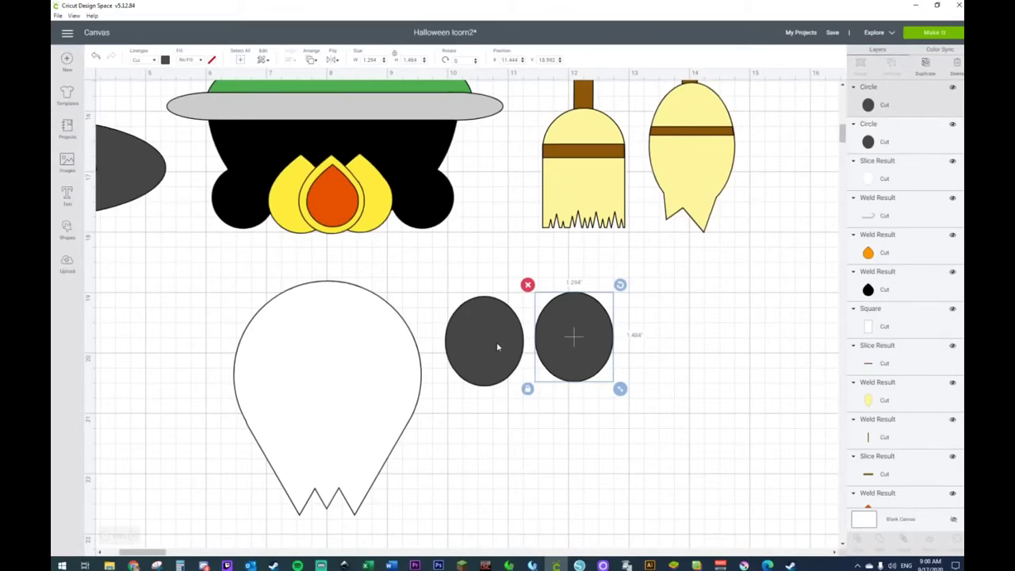
pyautogui.click(500, 323)
pyautogui.moveTo(499, 322); pyautogui.dragTo(498, 319)
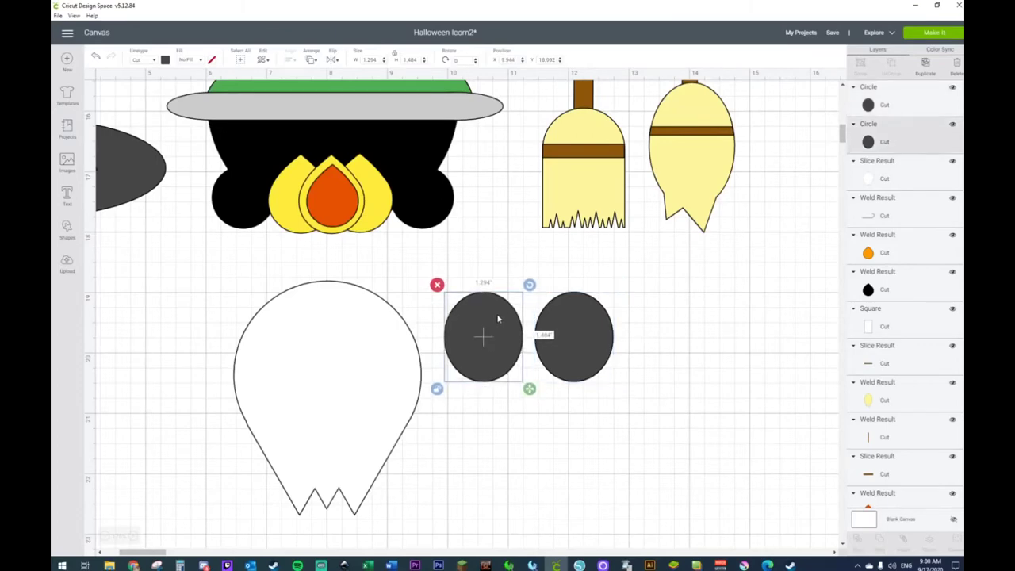
pyautogui.moveTo(465, 271); pyautogui.dragTo(541, 358)
pyautogui.moveTo(523, 346); pyautogui.dragTo(362, 391)
pyautogui.click(536, 411)
pyautogui.click(584, 541)
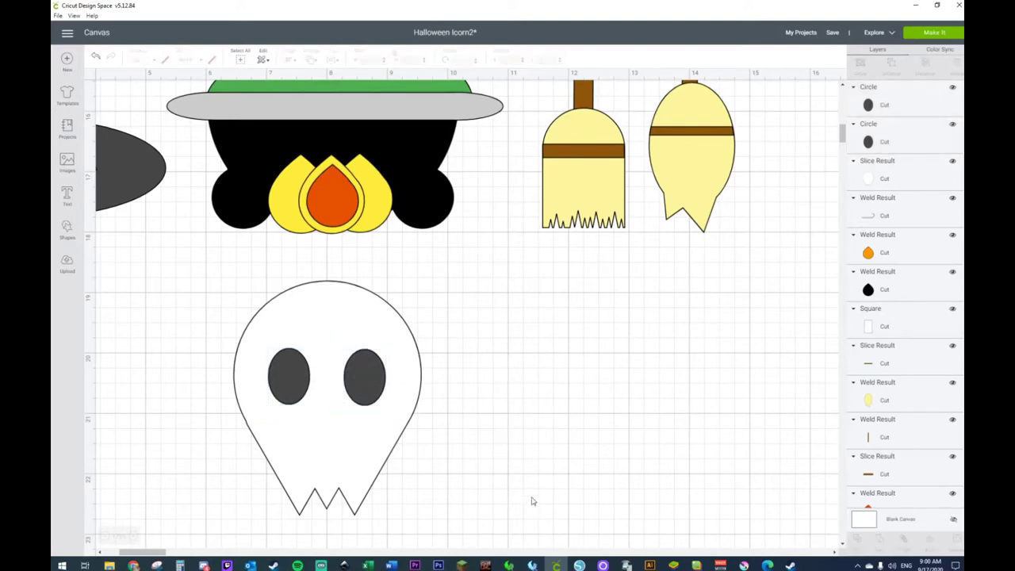
pyautogui.click(68, 238)
pyautogui.click(150, 170)
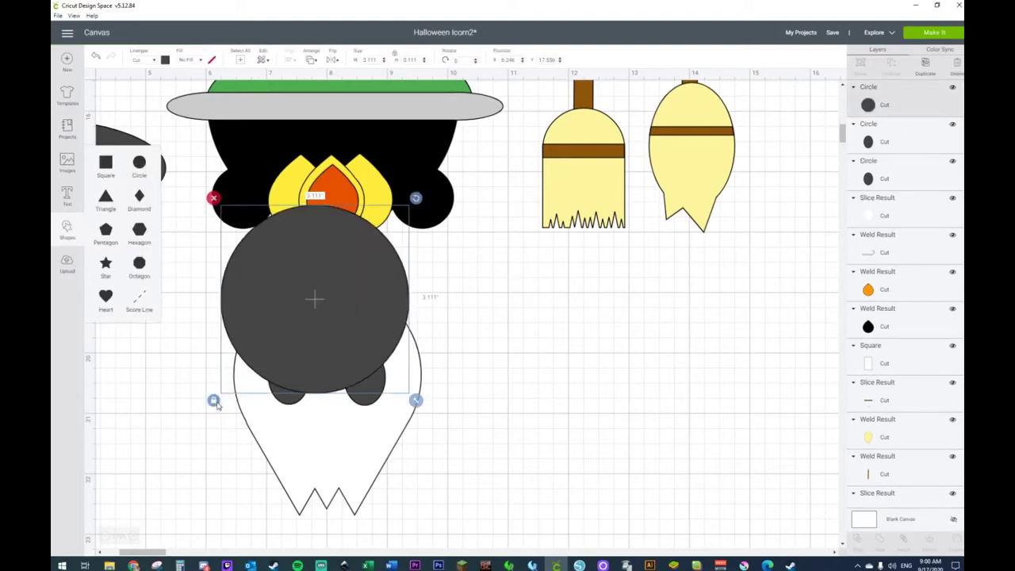
pyautogui.press('Delete')
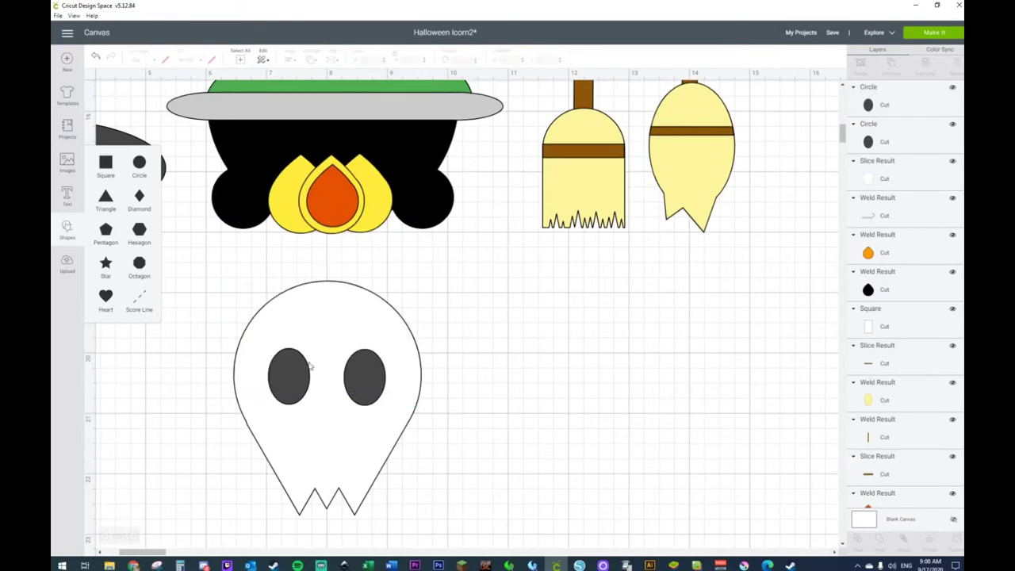
# Step: Duplicate an eye oval, shrink the copy, and center it below the eyes as the skull's nose
pyautogui.click(296, 373)
pyautogui.hotkey('ctrl', 'd')
pyautogui.moveTo(296, 372); pyautogui.dragTo(341, 436)
pyautogui.moveTo(362, 477); pyautogui.dragTo(345, 454)
# Step: Move the whole skull with its features beside the candle and scale it to about 2.51 by 3.14 inches
pyautogui.moveTo(202, 295); pyautogui.dragTo(438, 522)
pyautogui.moveTo(361, 438); pyautogui.dragTo(322, 430)
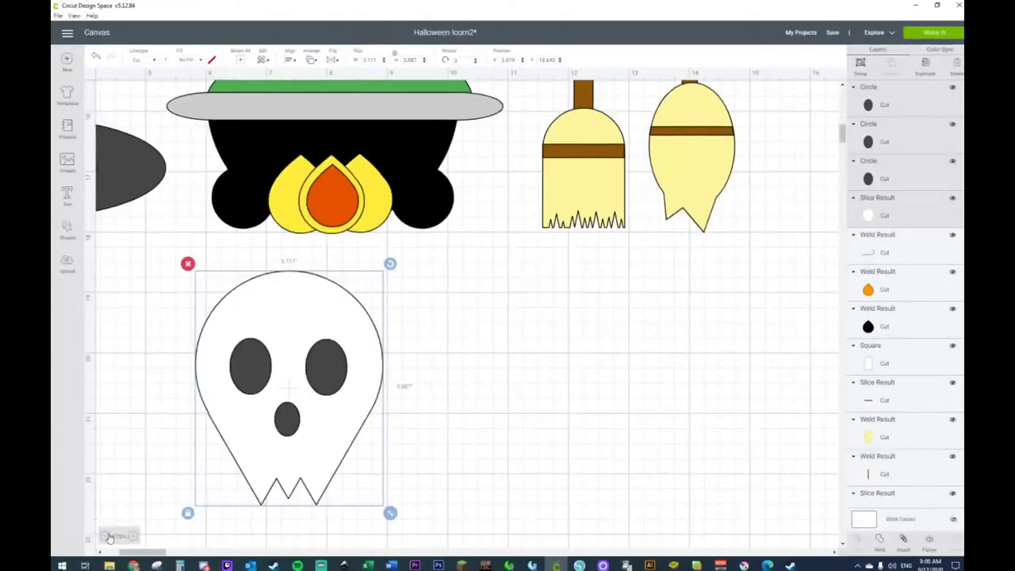
pyautogui.click(109, 537)
pyautogui.click(109, 537)
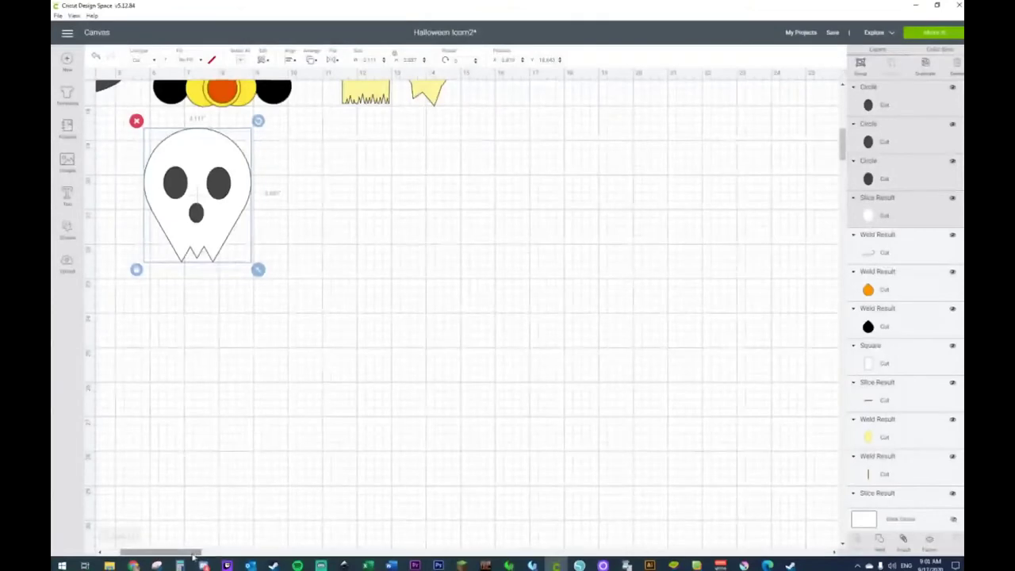
pyautogui.moveTo(193, 553); pyautogui.dragTo(177, 553)
pyautogui.scroll(4, 224, 461)
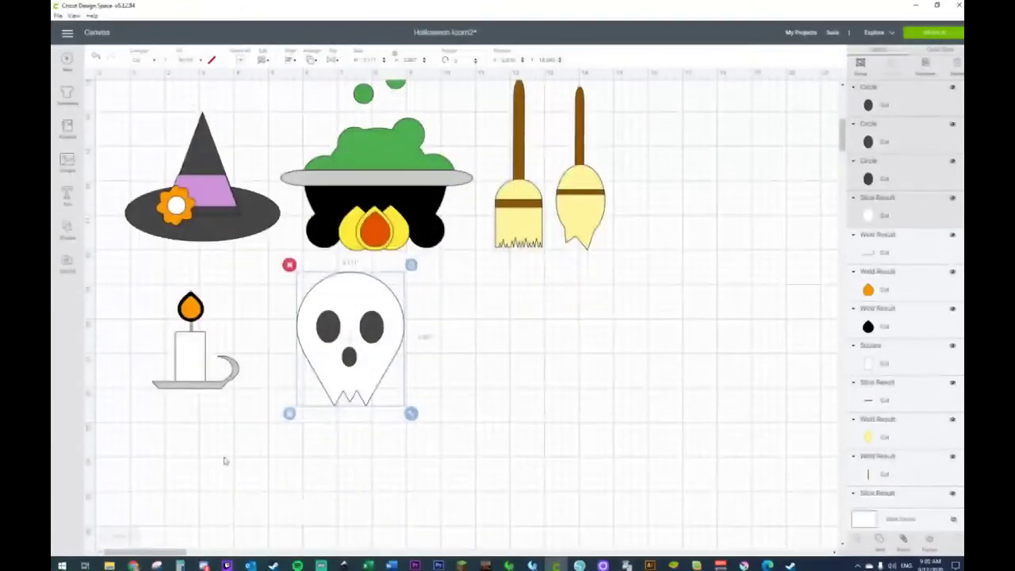
pyautogui.moveTo(485, 314); pyautogui.dragTo(301, 424)
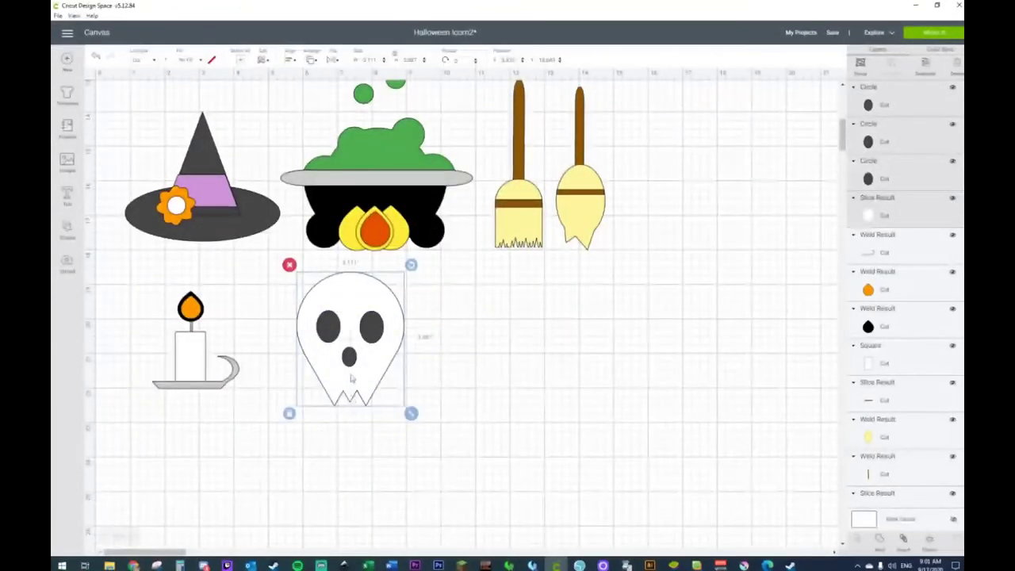
pyautogui.moveTo(352, 379); pyautogui.dragTo(333, 400)
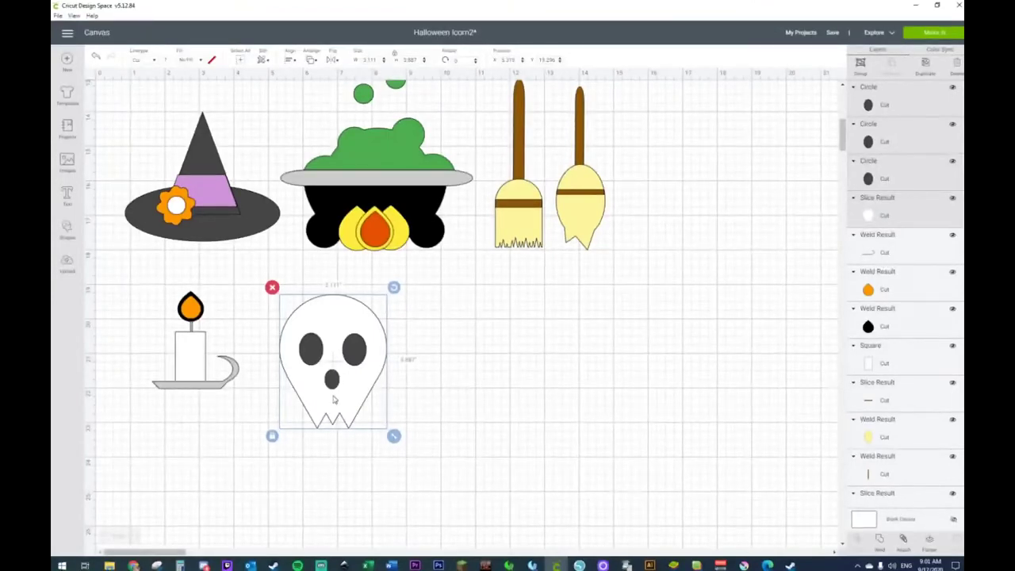
pyautogui.moveTo(393, 442); pyautogui.dragTo(357, 416)
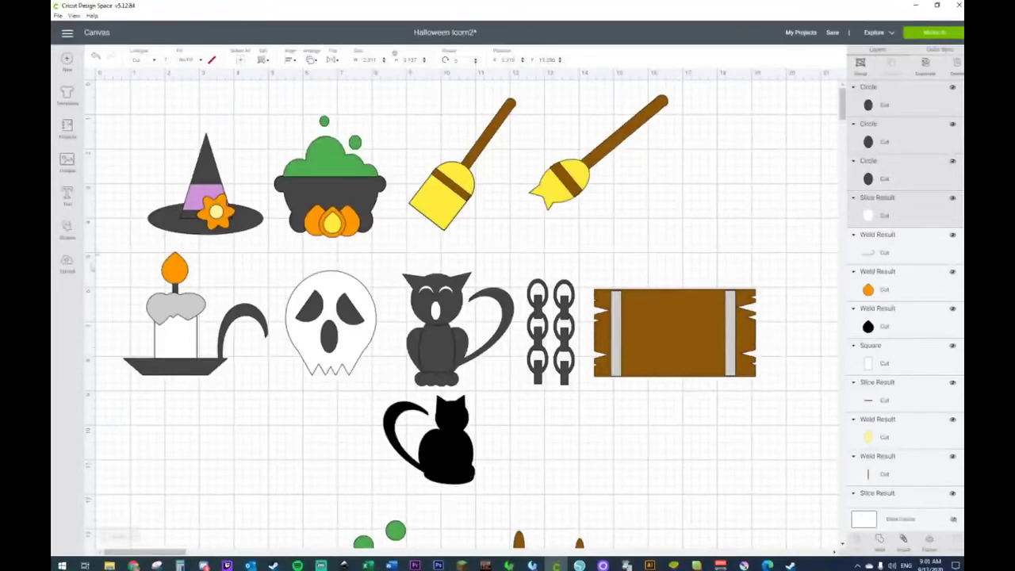
# Step: Place a copy of the cauldron's yellow flame to the right of the skull and flip it vertically
pyautogui.click(164, 321)
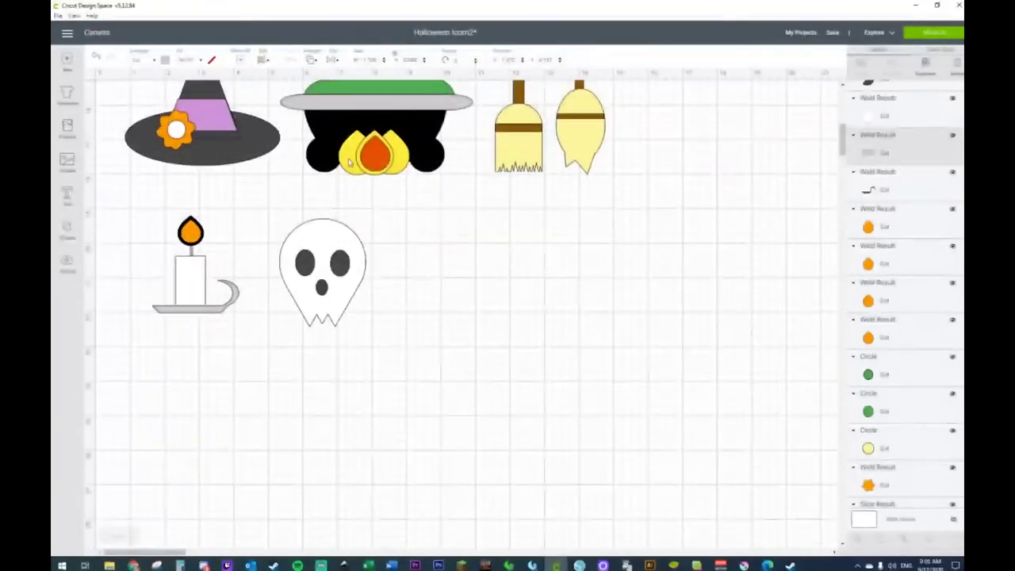
pyautogui.click(349, 162)
pyautogui.click(369, 158)
pyautogui.moveTo(369, 158); pyautogui.dragTo(400, 230)
pyautogui.moveTo(437, 285); pyautogui.dragTo(436, 285)
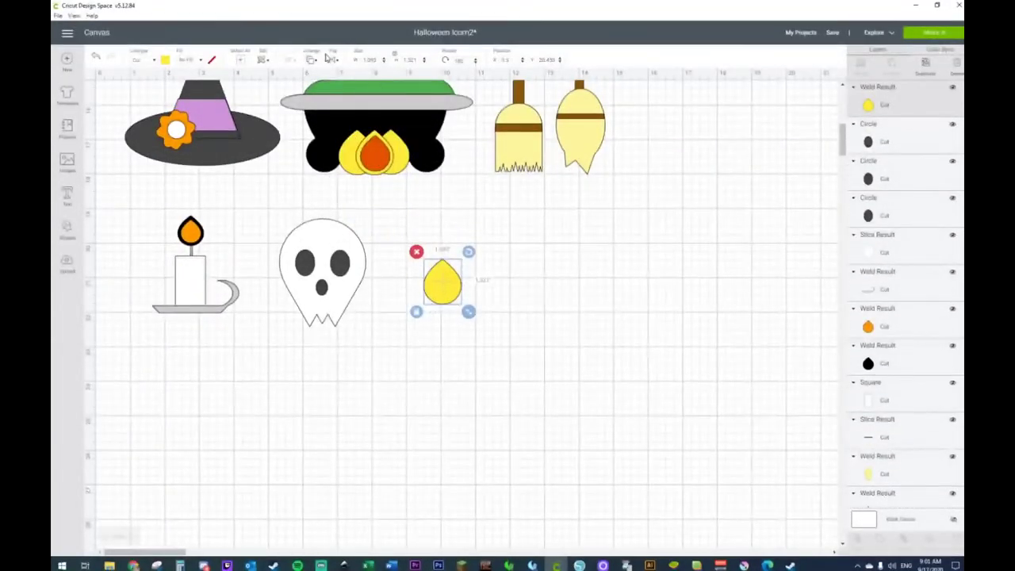
pyautogui.click(330, 59)
pyautogui.click(348, 96)
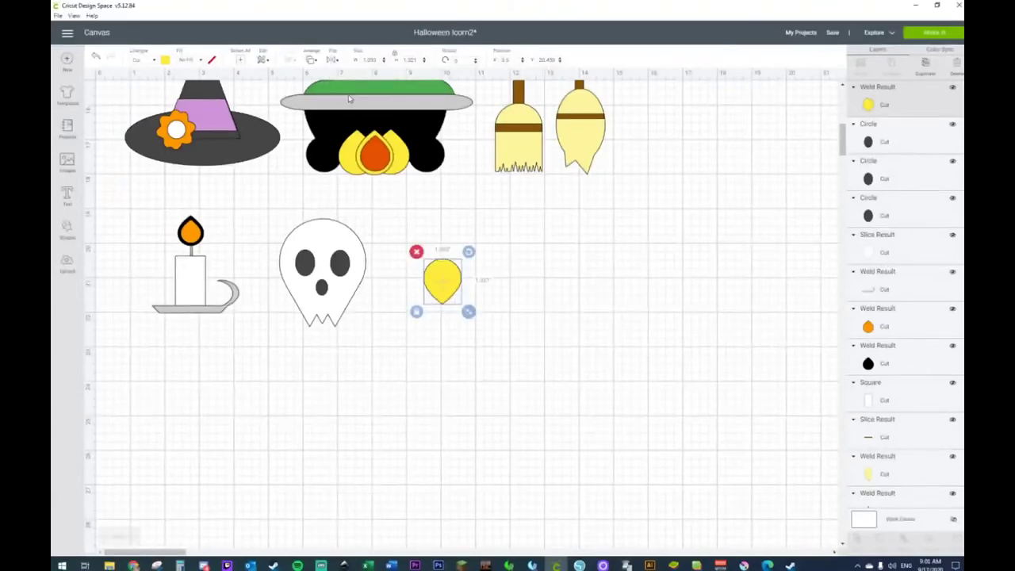
# Step: Shrink the yellow flame to about 0.83 by 0.86 inches and arrange two copies beside it in a row, the middle one about 0.57 inches wide
pyautogui.moveTo(469, 312); pyautogui.dragTo(462, 300)
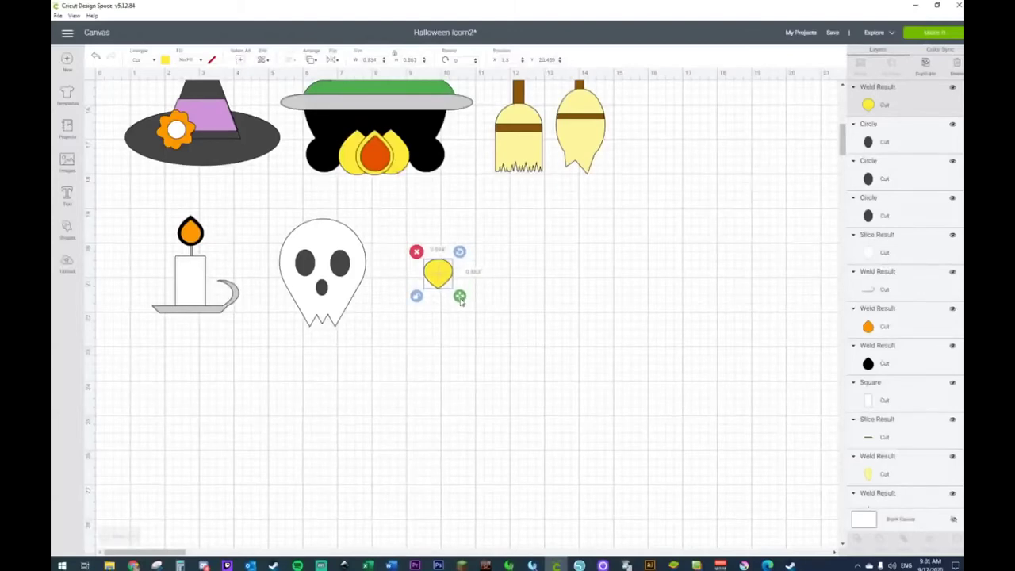
pyautogui.hotkey('ctrl', 'd')
pyautogui.moveTo(477, 315); pyautogui.dragTo(460, 282)
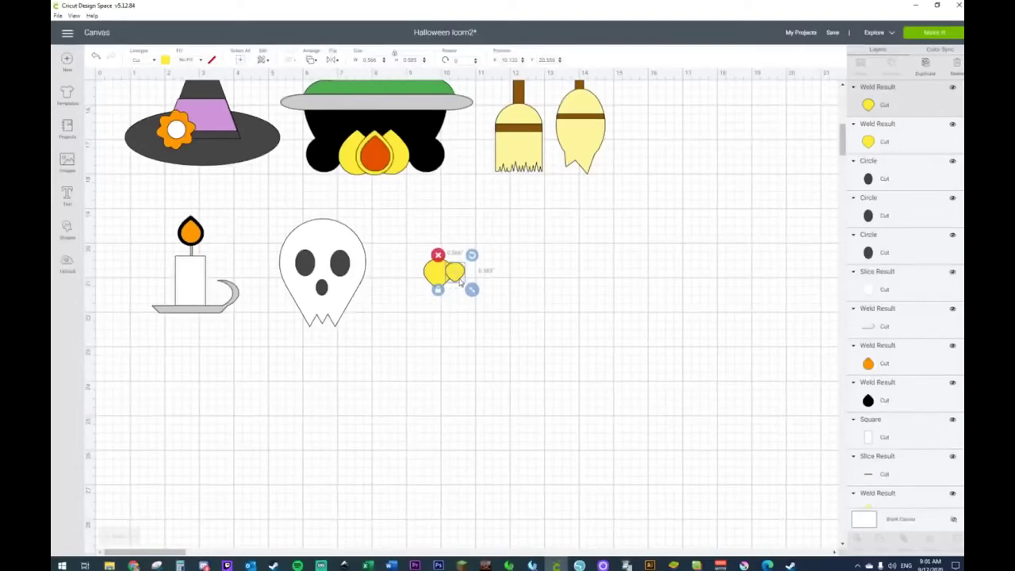
pyautogui.click(432, 279)
pyautogui.hotkey('ctrl', 'd')
pyautogui.moveTo(457, 288); pyautogui.dragTo(475, 278)
# Step: Move the three yellow drops together onto the top of the candle and weld them into one melted-wax shape
pyautogui.moveTo(409, 238); pyautogui.dragTo(492, 306)
pyautogui.moveTo(460, 276); pyautogui.dragTo(221, 281)
pyautogui.rightClick(211, 268)
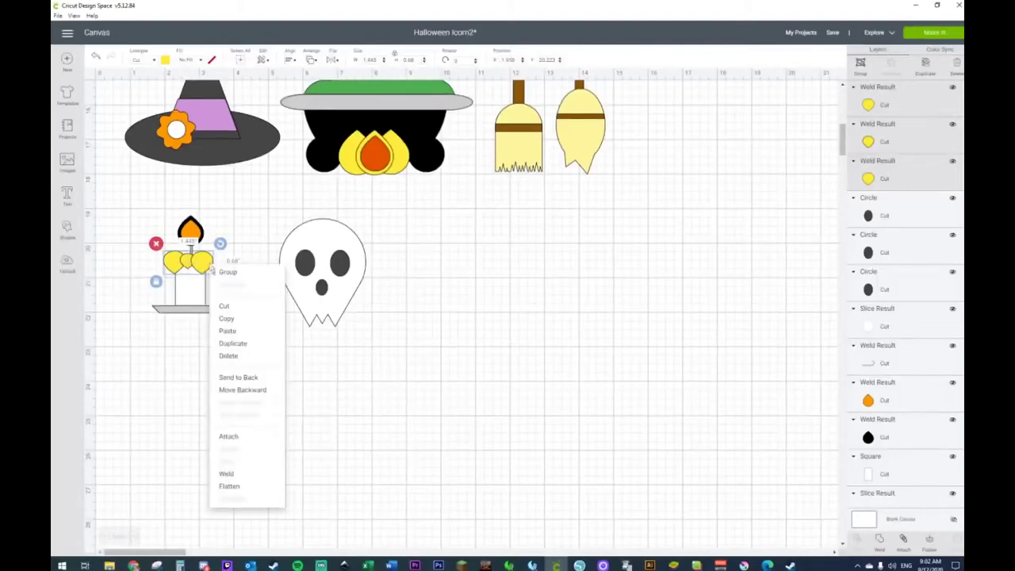
pyautogui.click(227, 474)
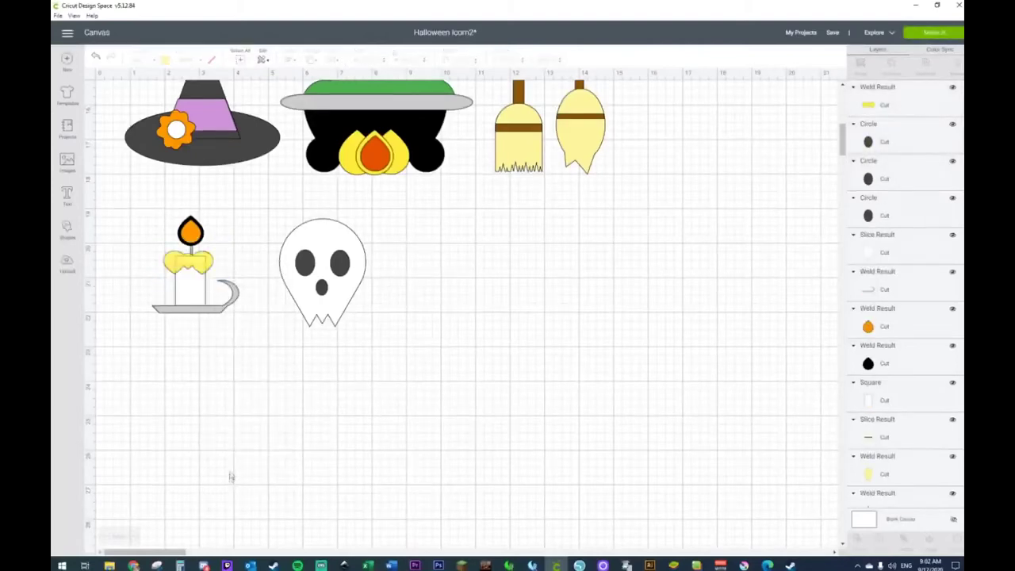
# Step: Recolor the welded wax shape light grey and nudge it into place over the candle's top edge
pyautogui.click(205, 271)
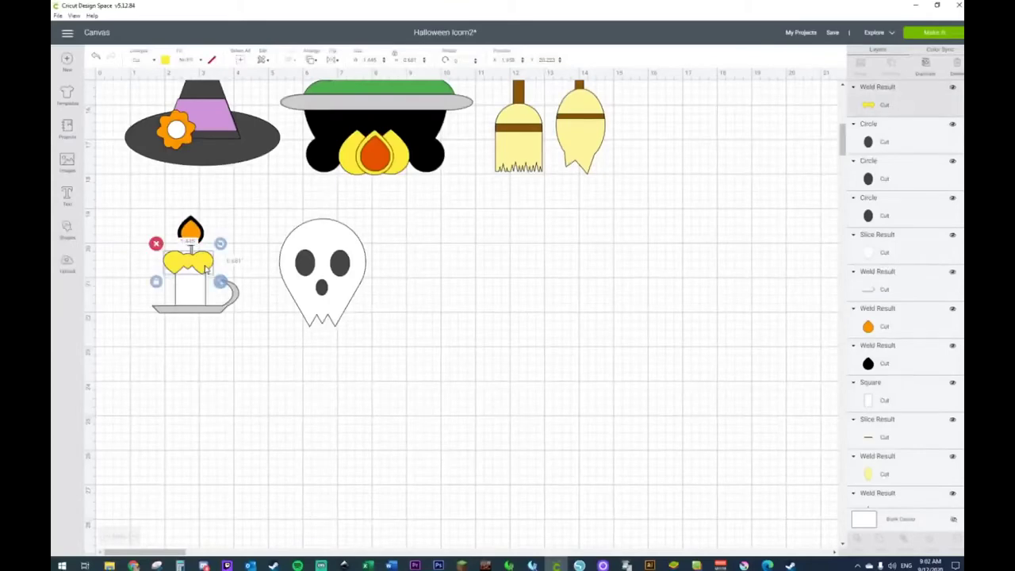
pyautogui.click(166, 61)
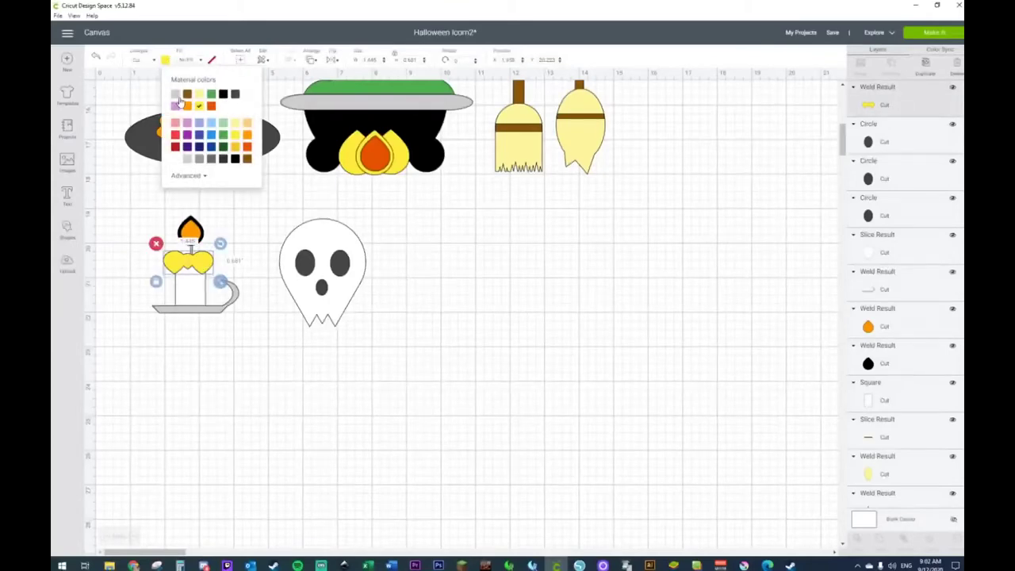
pyautogui.click(176, 94)
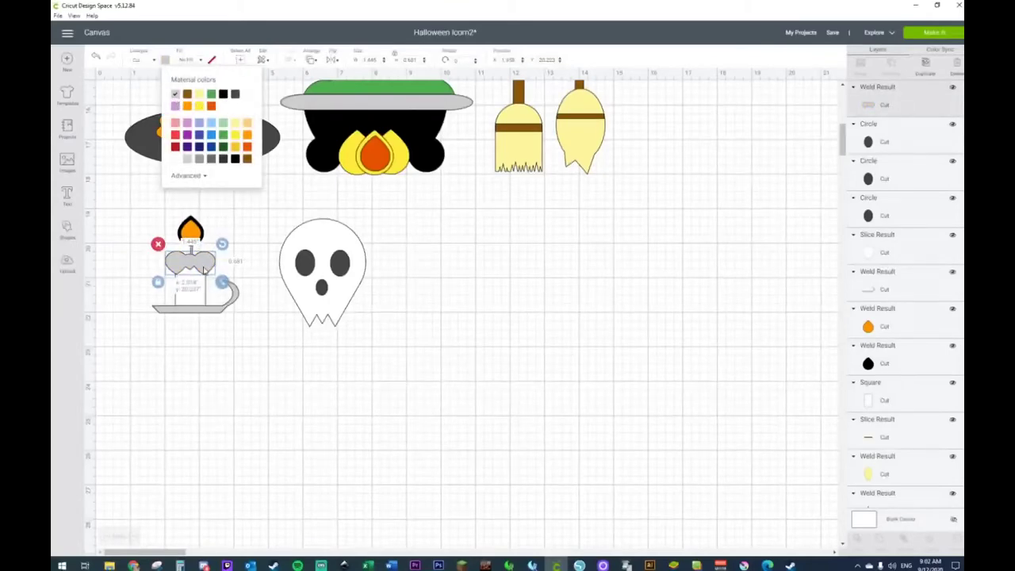
pyautogui.click(497, 303)
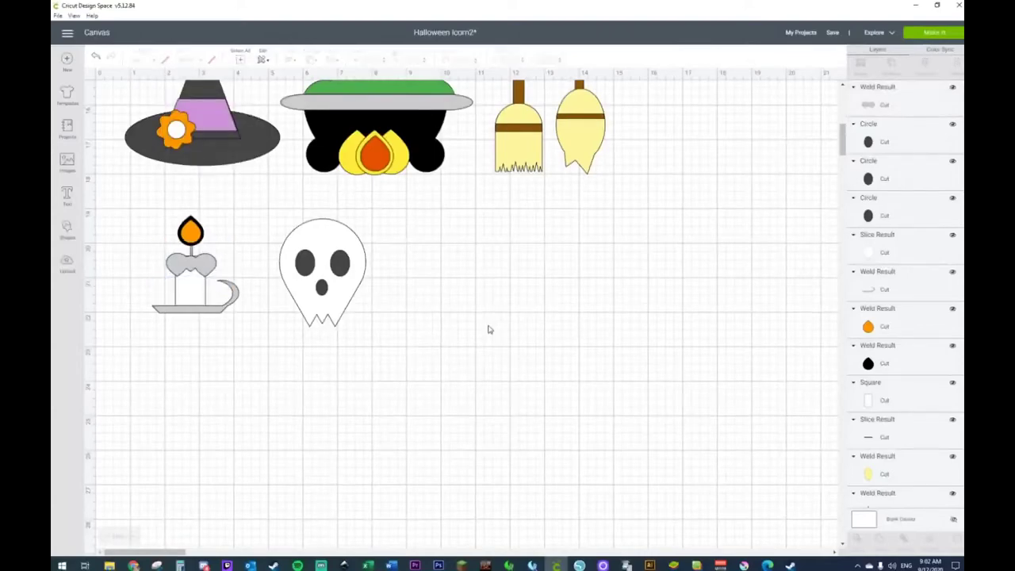
# Step: Examine the original reference icons above the recreated ones, especially the grey cat and the black cat silhouette
pyautogui.scroll(5, 479, 310)
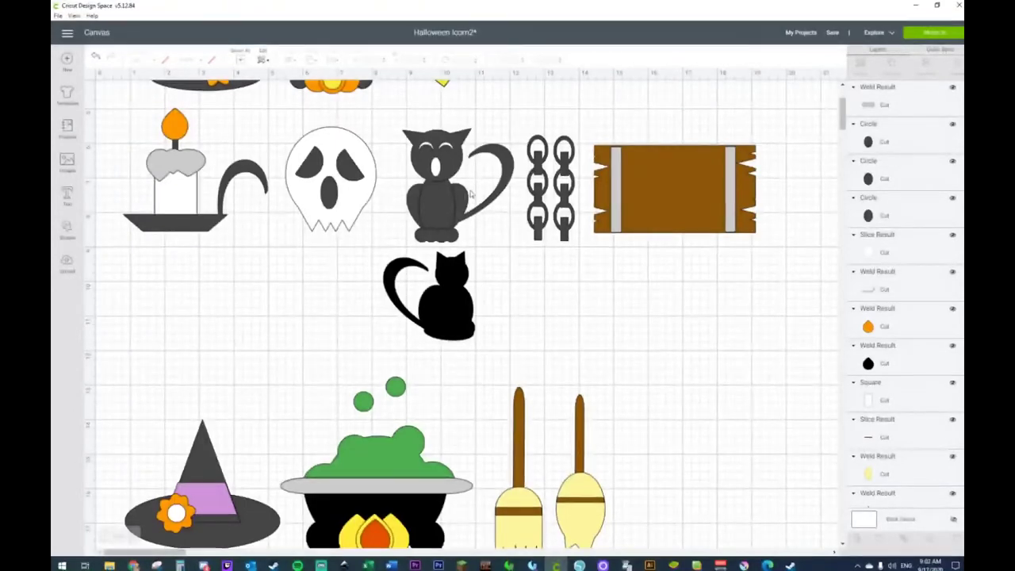
pyautogui.moveTo(465, 316); pyautogui.dragTo(462, 321)
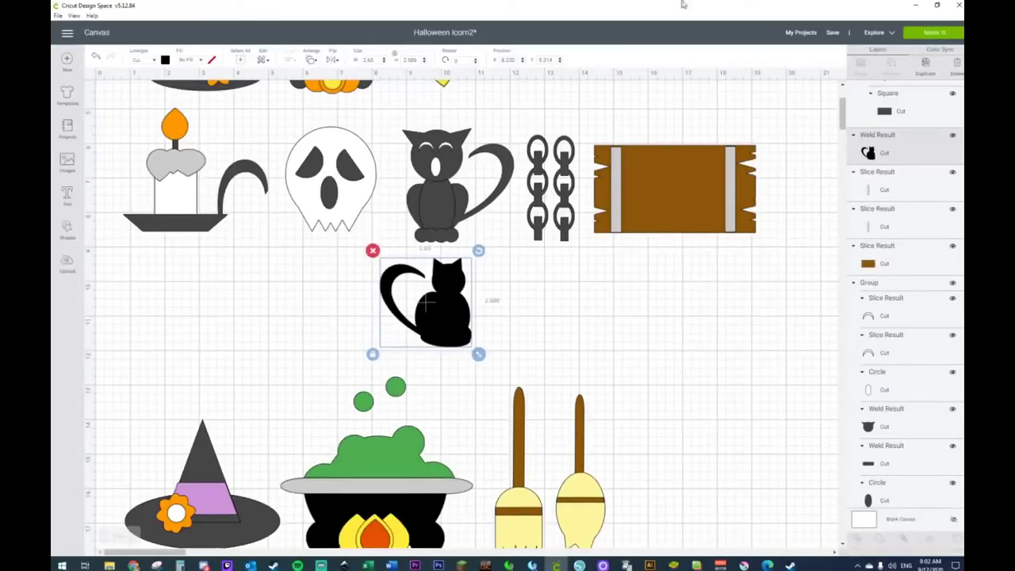
pyautogui.scroll(3, 452, 316)
pyautogui.scroll(-6, 460, 365)
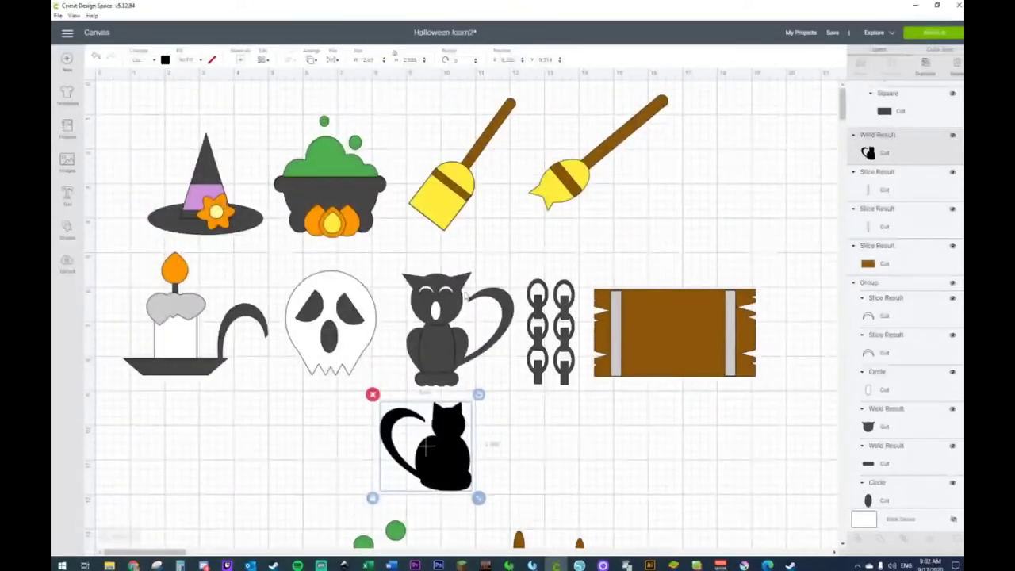
pyautogui.scroll(5, 469, 416)
pyautogui.scroll(-14, 513, 317)
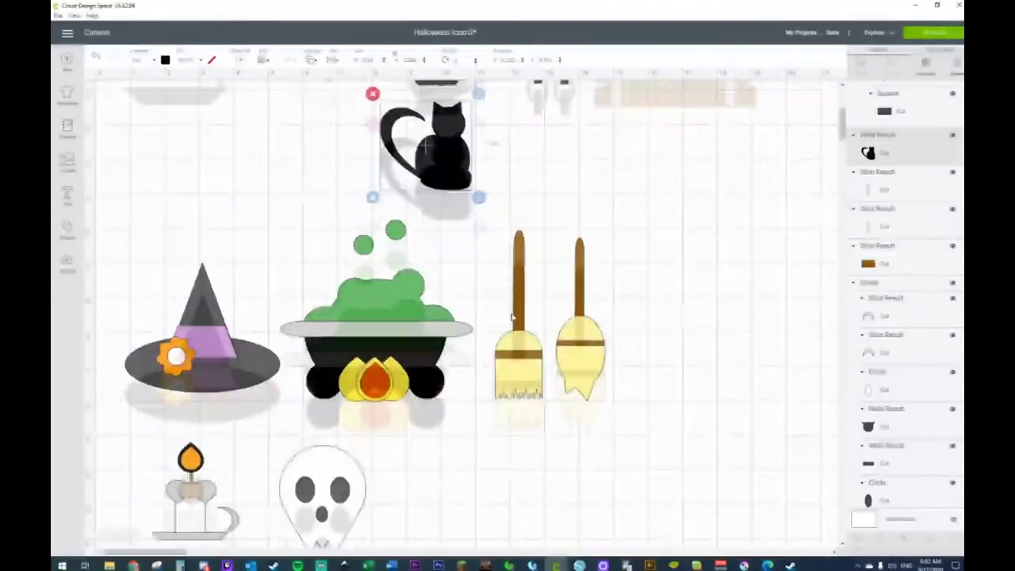
pyautogui.scroll(-2, 548, 302)
pyautogui.scroll(7, 651, 333)
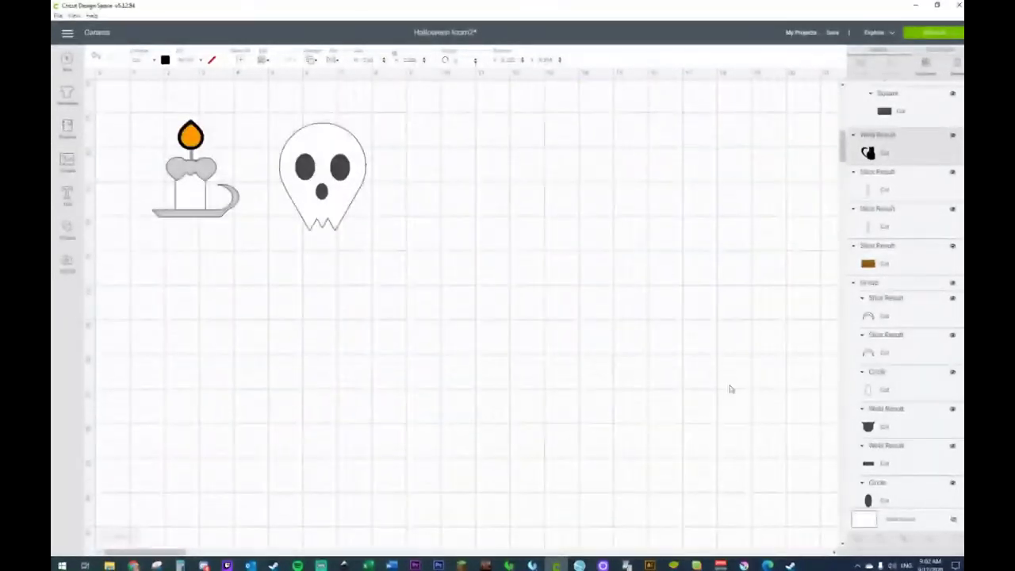
pyautogui.scroll(1, 748, 419)
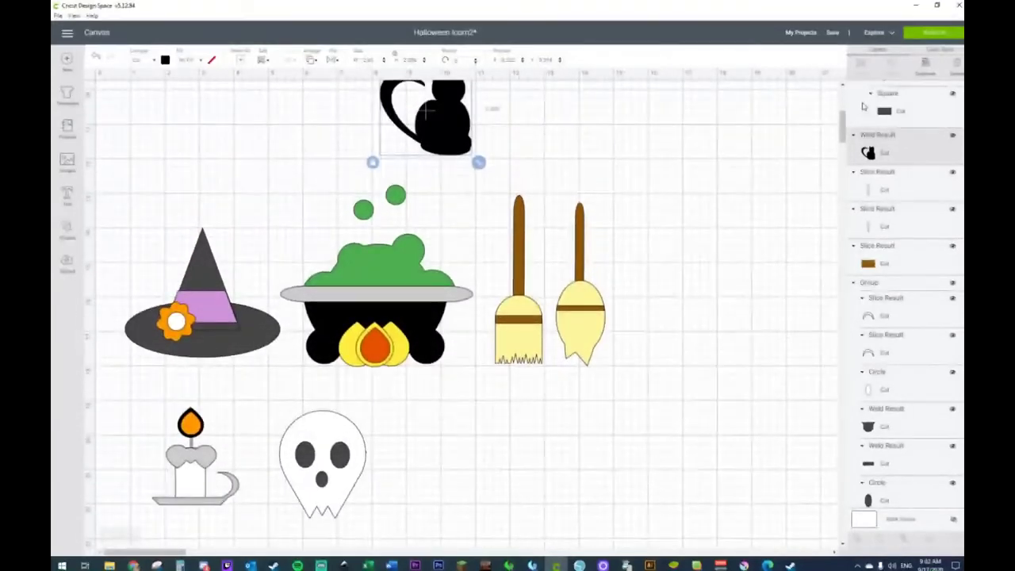
pyautogui.scroll(-1, 845, 135)
pyautogui.scroll(-1, 845, 135)
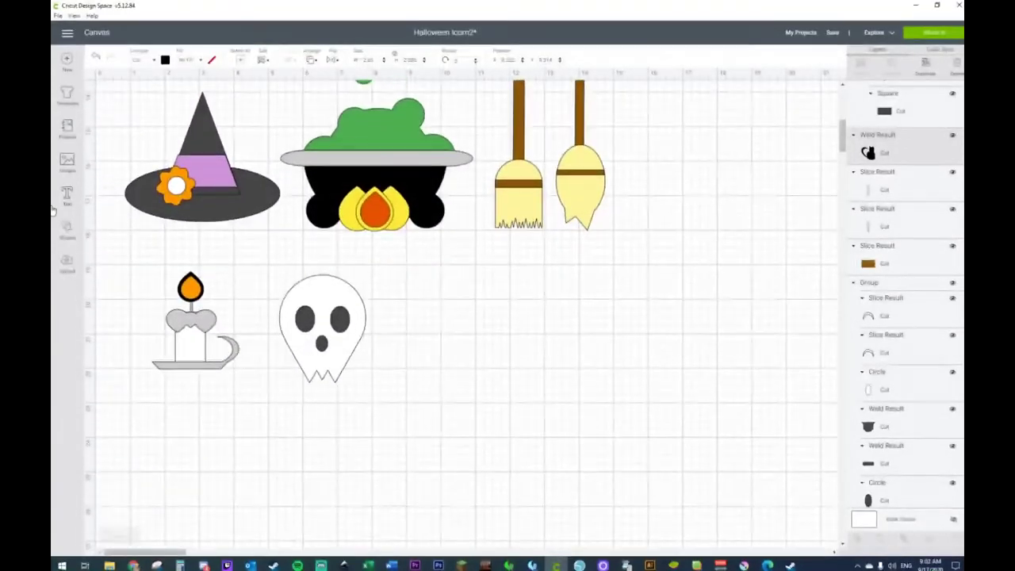
# Step: Add a heart shape and place it to the right of the skull, below the brooms
pyautogui.click(66, 228)
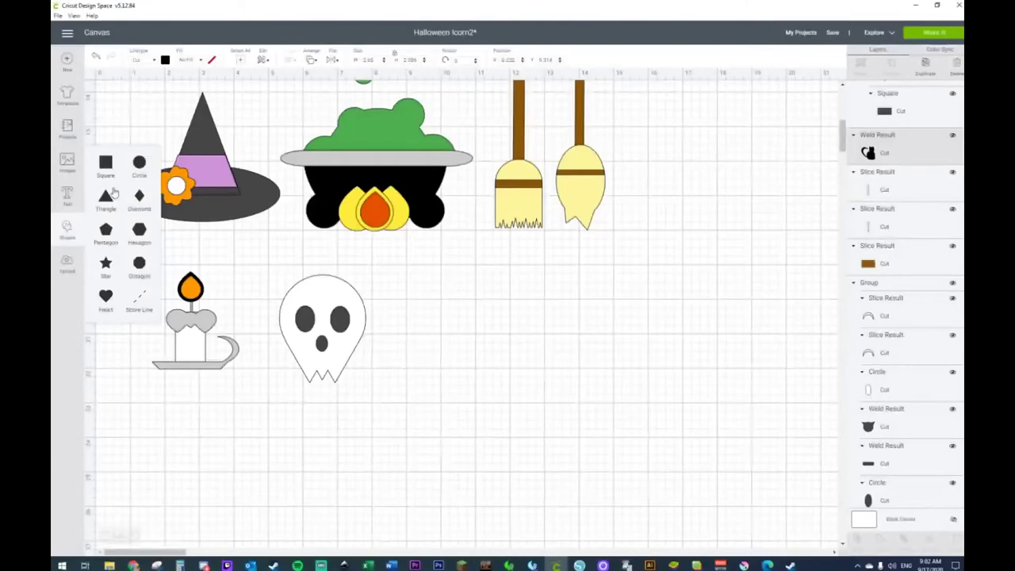
pyautogui.click(105, 297)
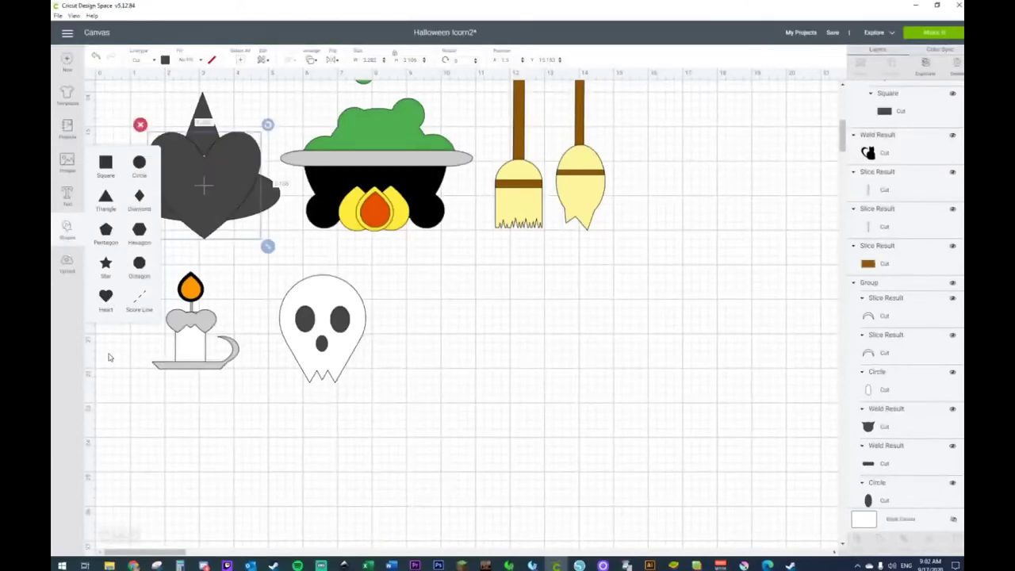
pyautogui.moveTo(205, 173); pyautogui.dragTo(534, 332)
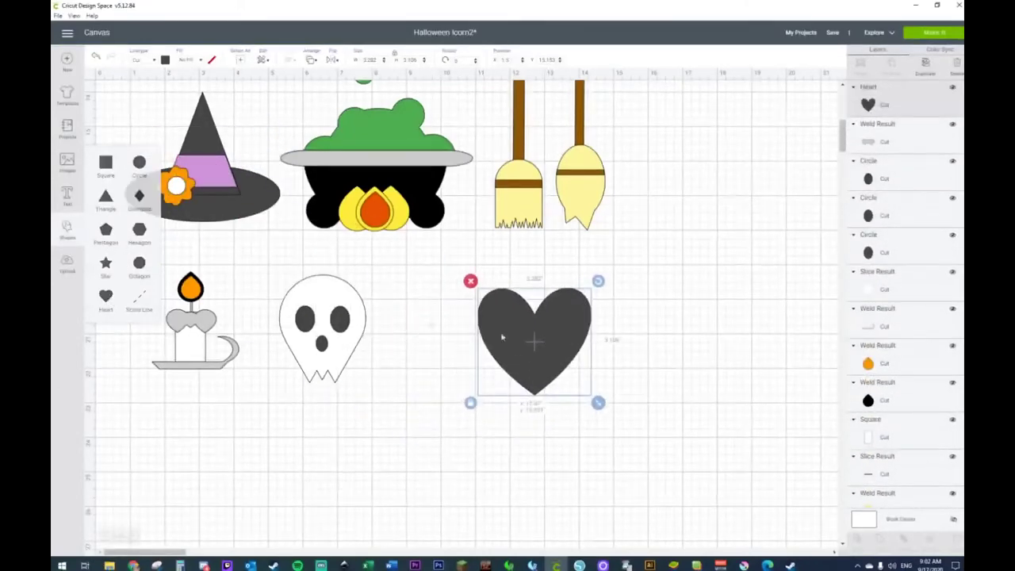
# Step: Add a circle, stretch it into an oval about 1.72 by 3.36 inches centered on the heart, and move both down toward the skull
pyautogui.click(68, 232)
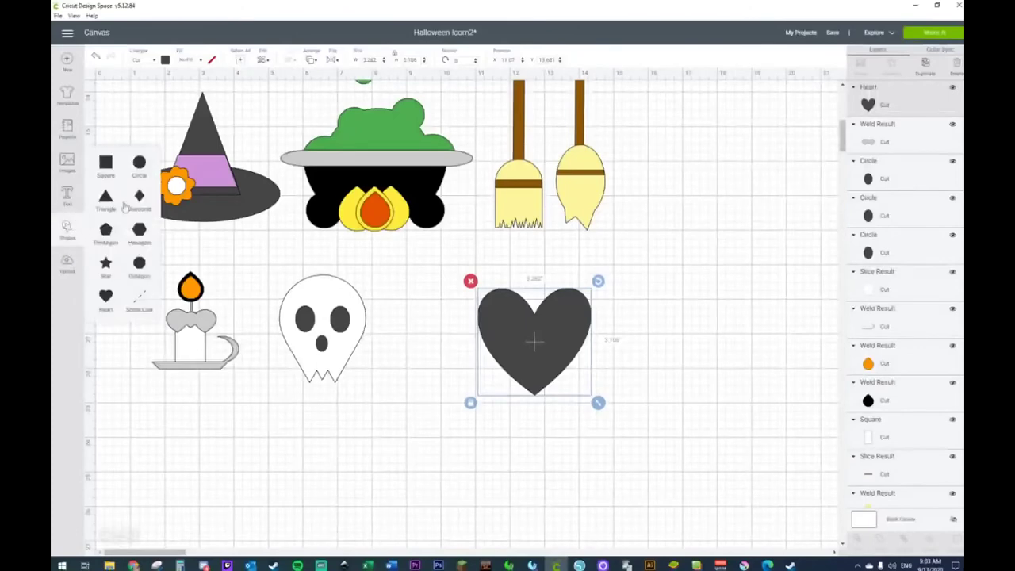
pyautogui.click(141, 163)
pyautogui.moveTo(197, 213); pyautogui.dragTo(418, 342)
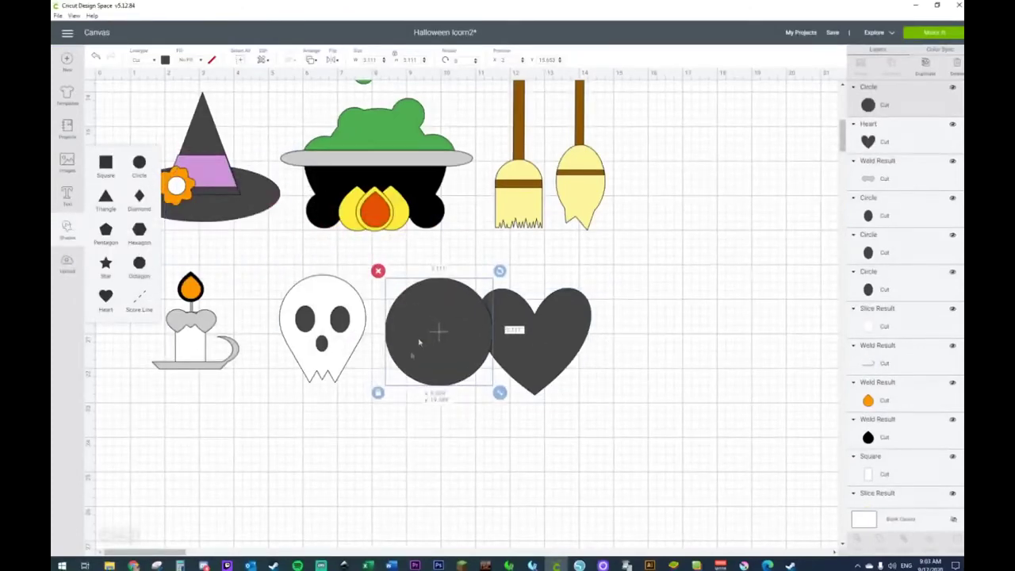
pyautogui.moveTo(500, 394); pyautogui.dragTo(455, 402)
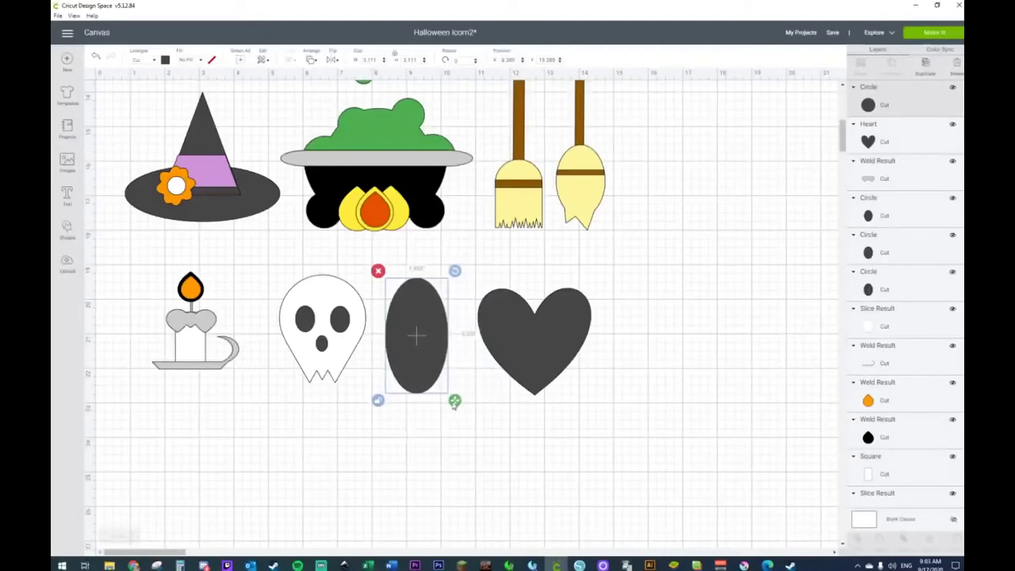
pyautogui.moveTo(415, 362); pyautogui.dragTo(522, 364)
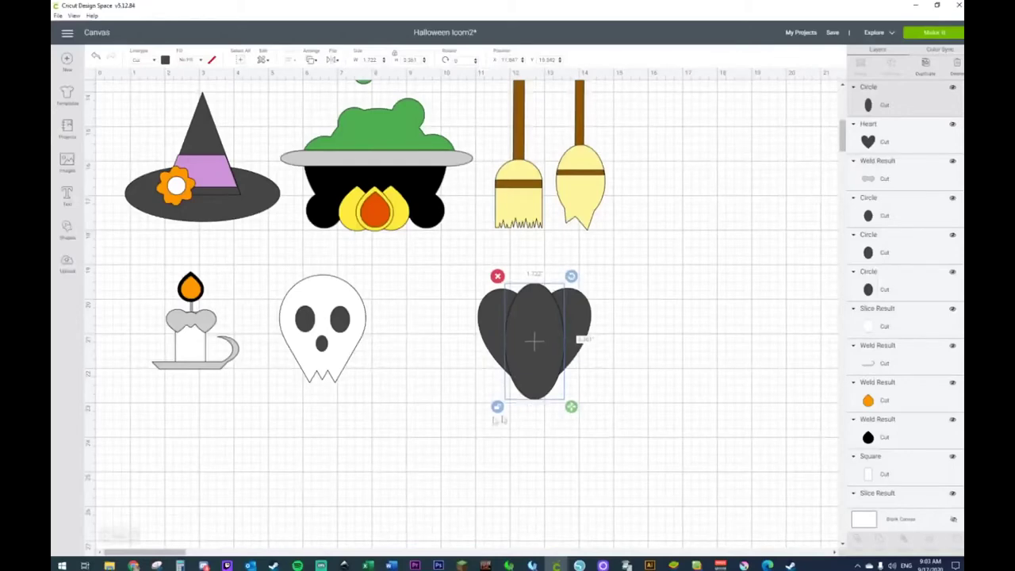
pyautogui.click(470, 323)
pyautogui.moveTo(449, 268); pyautogui.dragTo(511, 401)
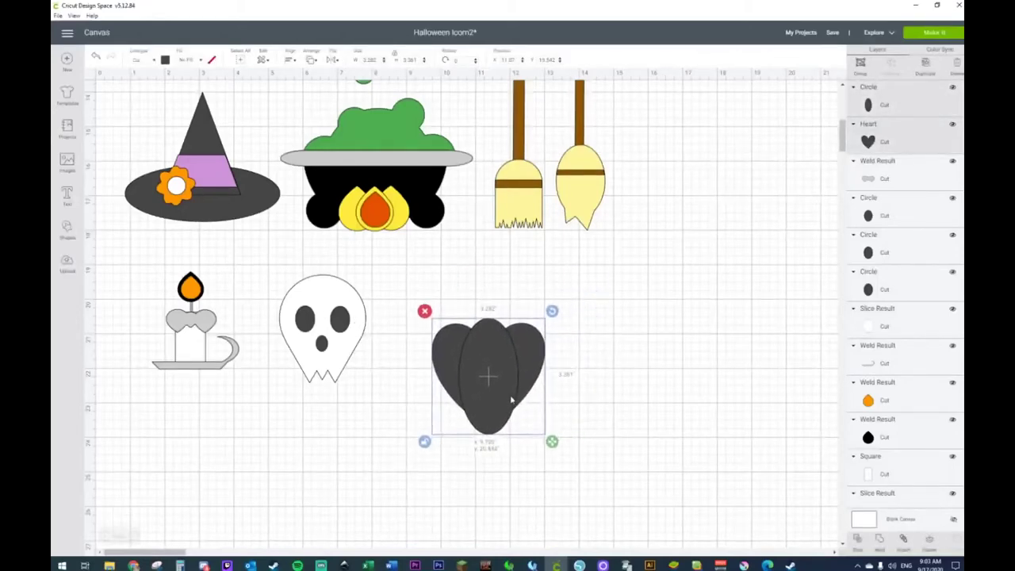
# Step: Add a circle, scale it to about 2.19 inches, and center it above the heart-and-oval body as the cat's head
pyautogui.click(69, 230)
pyautogui.click(139, 167)
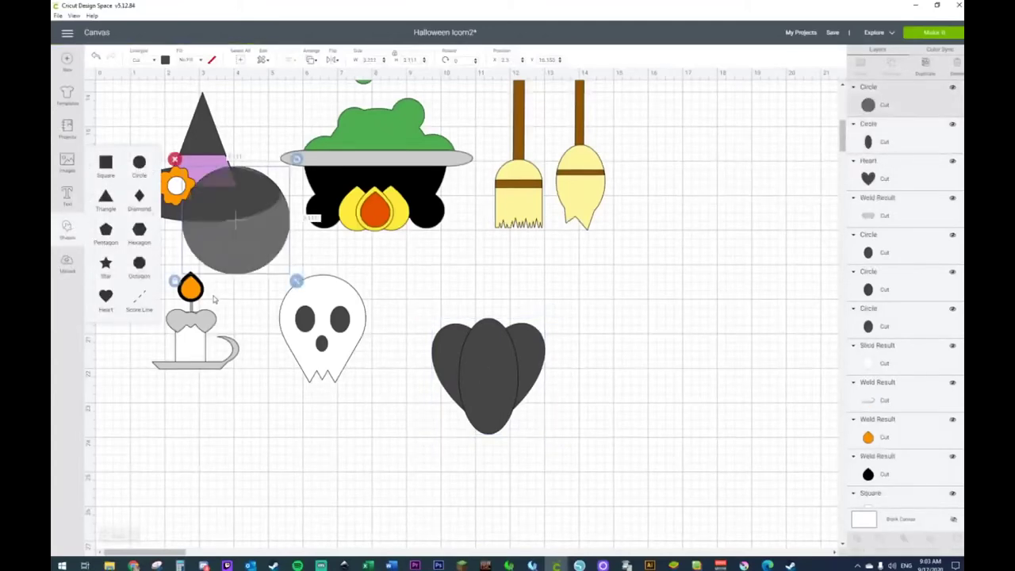
pyautogui.moveTo(274, 248); pyautogui.dragTo(524, 293)
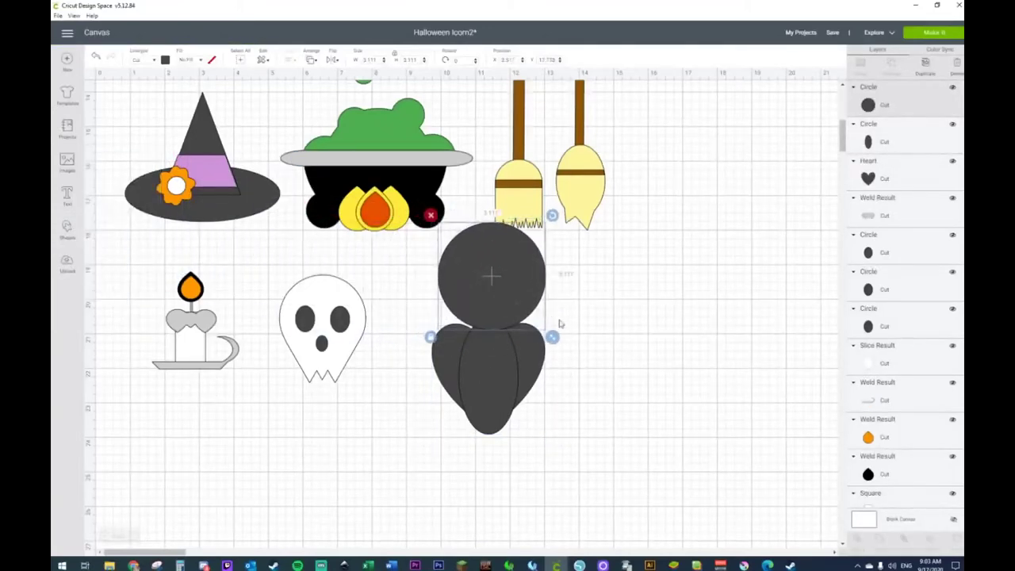
pyautogui.moveTo(554, 338); pyautogui.dragTo(502, 308)
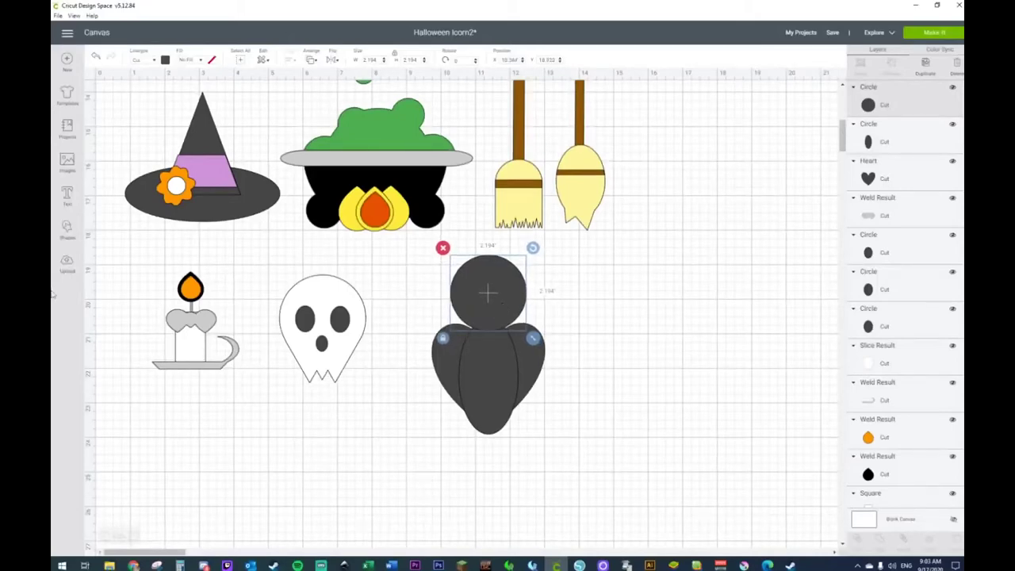
# Step: Add a triangle, scale it to ear size, rotate it to about 322°, and place it on the head's upper left as an ear
pyautogui.click(59, 231)
pyautogui.click(105, 198)
pyautogui.moveTo(261, 233); pyautogui.dragTo(643, 321)
pyautogui.moveTo(622, 279); pyautogui.dragTo(470, 265)
pyautogui.moveTo(484, 230); pyautogui.dragTo(465, 223)
pyautogui.moveTo(460, 265); pyautogui.dragTo(458, 263)
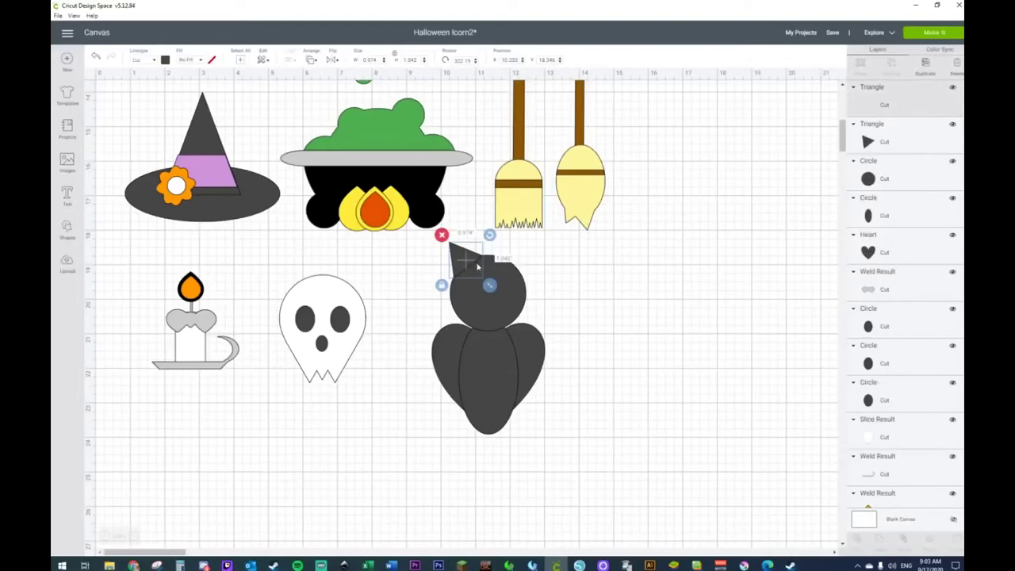
# Step: Duplicate the ear triangle, flip the copy horizontally, and place it on the head's upper right
pyautogui.hotkey('ctrl', 'd')
pyautogui.click(332, 60)
pyautogui.click(349, 79)
pyautogui.moveTo(489, 281); pyautogui.dragTo(519, 267)
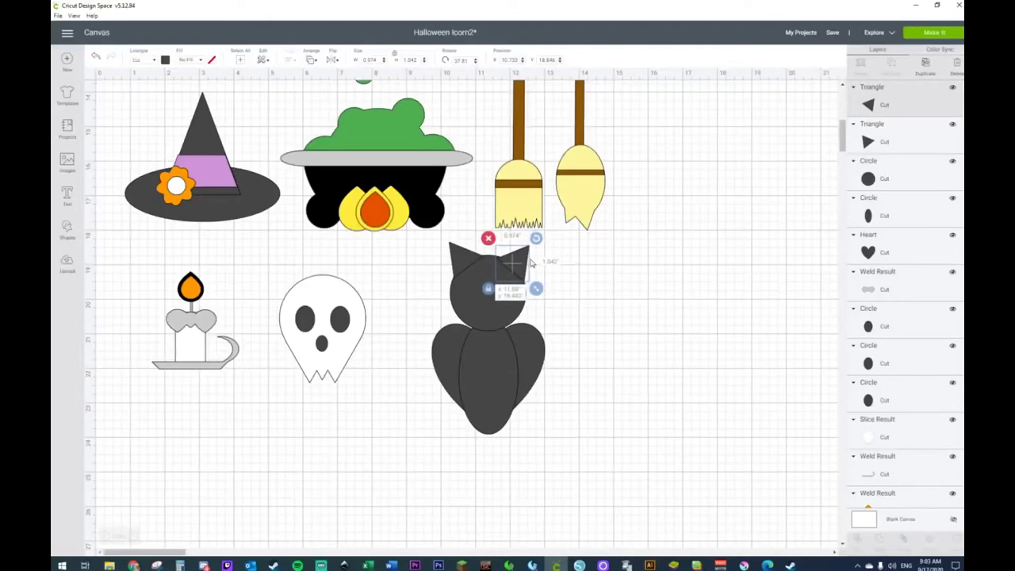
# Step: Weld both ear triangles and the head circle into a single cat head shape
pyautogui.click(468, 266)
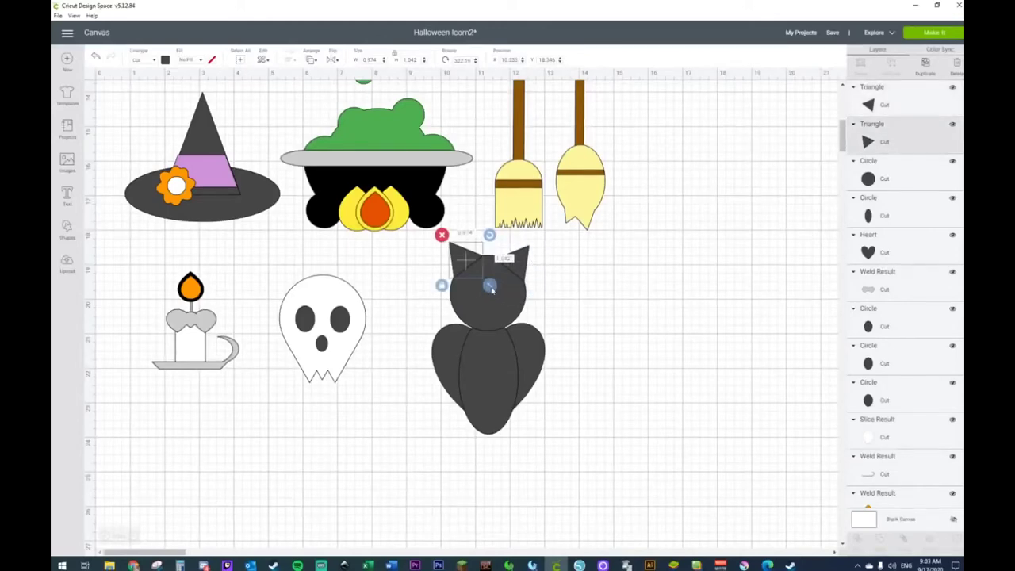
pyautogui.keyDown('shift'); pyautogui.click(521, 261); pyautogui.keyUp('shift')
pyautogui.keyDown('shift'); pyautogui.click(513, 280); pyautogui.keyUp('shift')
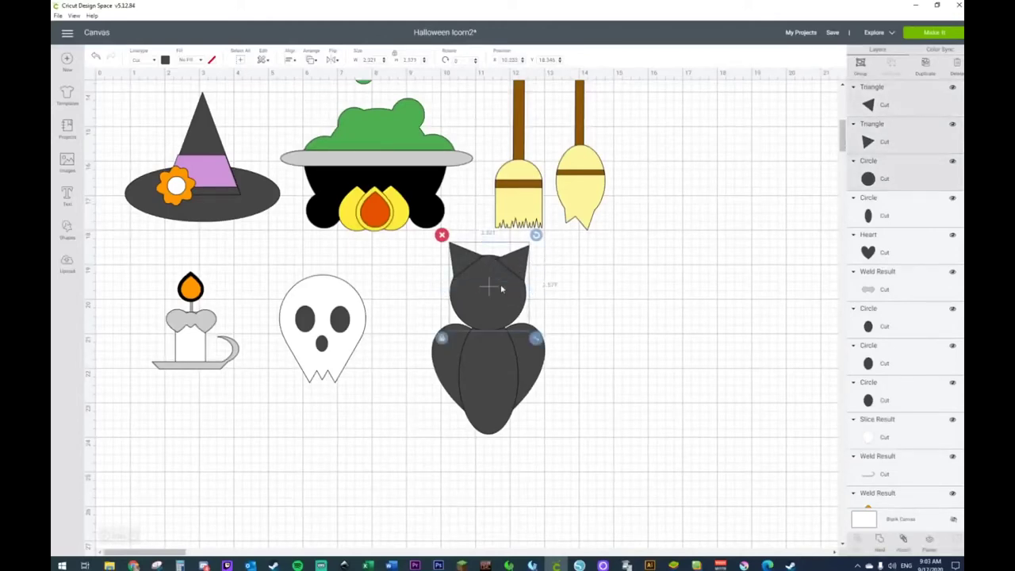
pyautogui.rightClick(503, 288)
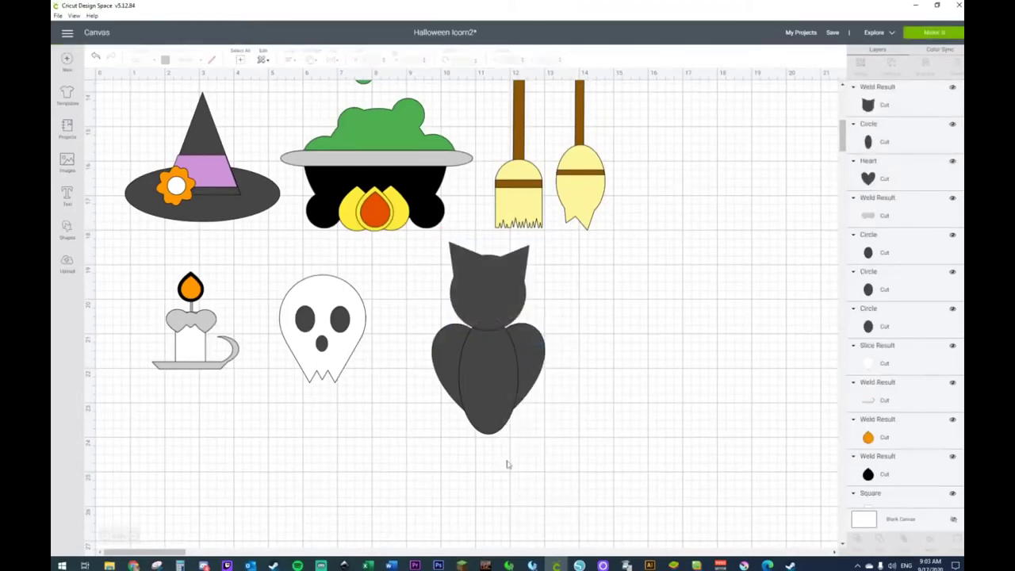
# Step: Copy the welded cat head and place the copy in the empty space to the right of the cat
pyautogui.click(483, 300)
pyautogui.hotkey('ctrl', 'c')
pyautogui.hotkey('ctrl', 'v')
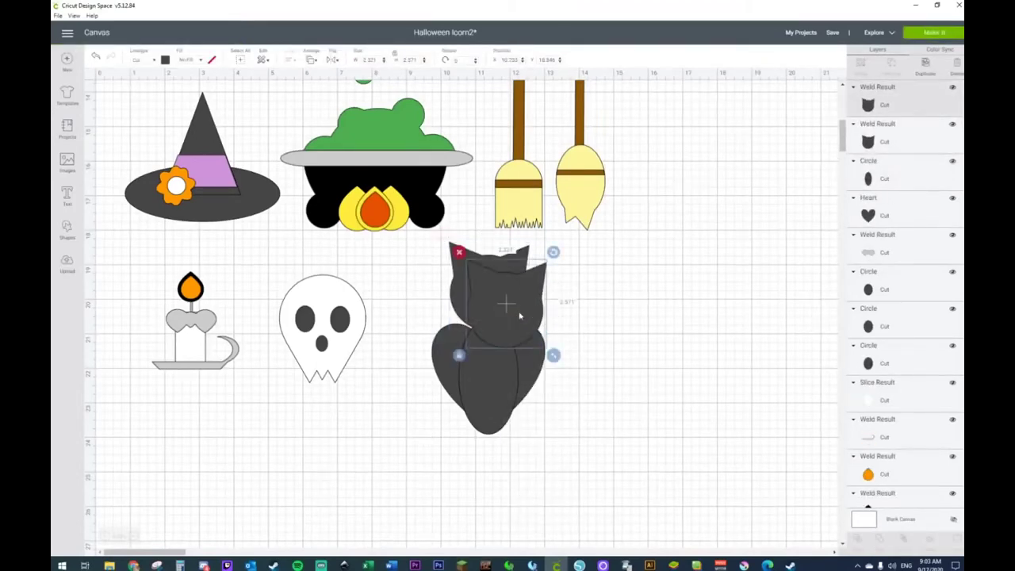
pyautogui.moveTo(617, 316); pyautogui.dragTo(706, 310)
# Step: Weld the original cat head to the oval of the body, leaving the heart separate
pyautogui.click(479, 299)
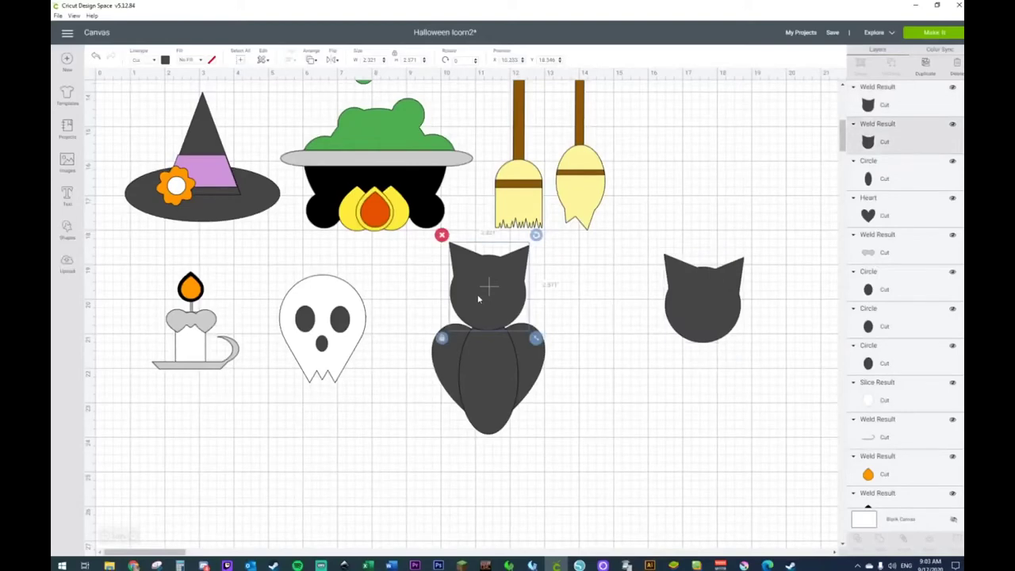
pyautogui.keyDown('shift'); pyautogui.click(481, 392); pyautogui.keyUp('shift')
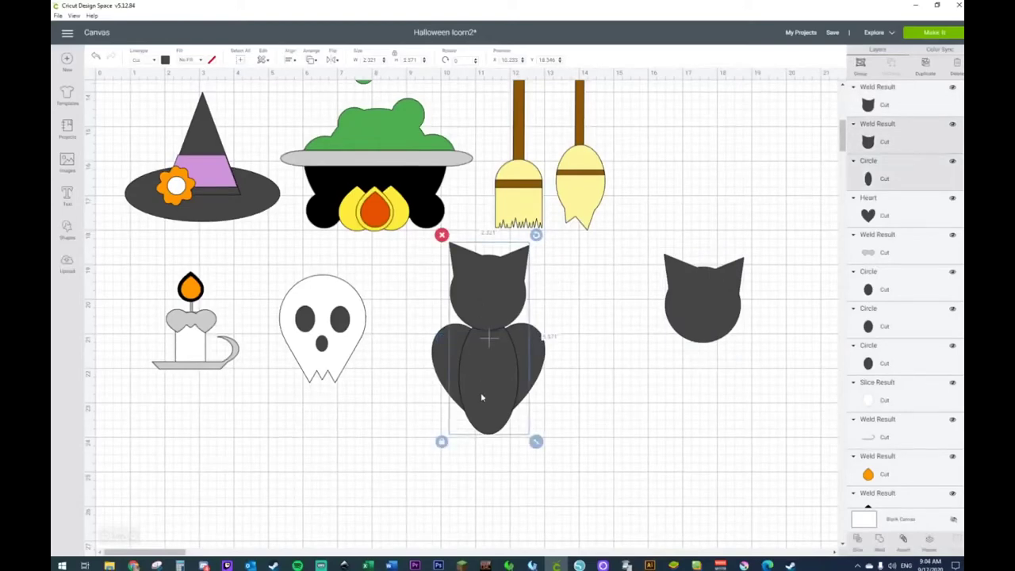
pyautogui.rightClick(480, 392)
pyautogui.click(500, 482)
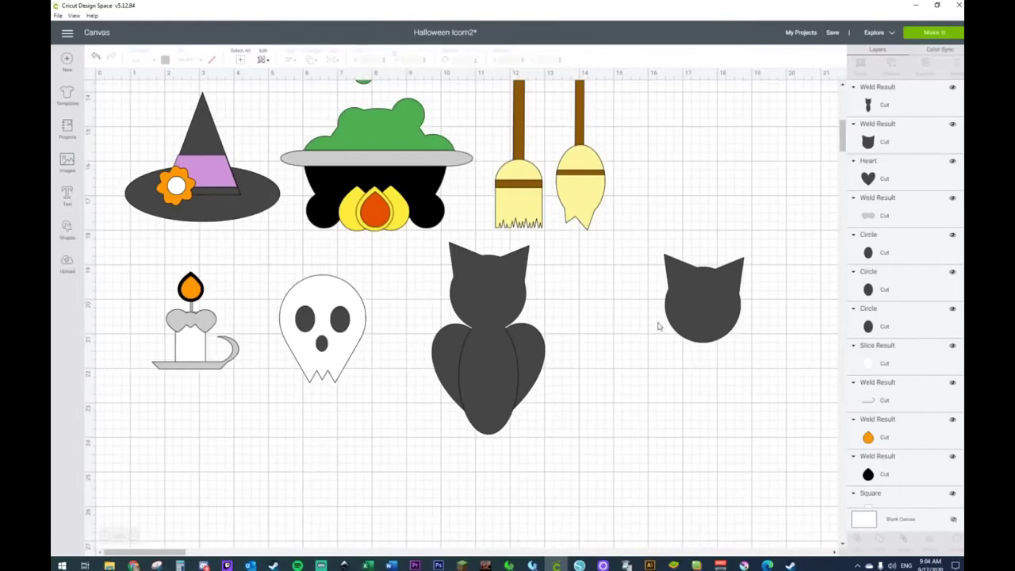
# Step: Bring the copied cat head to the front, lay it over the cat's welded head, and enlarge it slightly to cover it
pyautogui.moveTo(693, 314); pyautogui.dragTo(562, 297)
pyautogui.rightClick(571, 299)
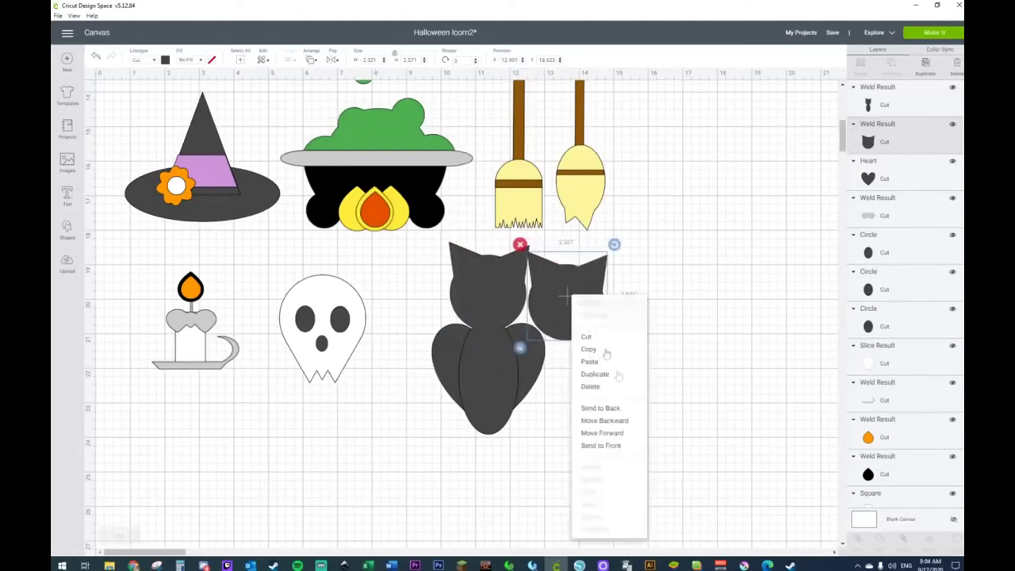
pyautogui.click(623, 450)
pyautogui.moveTo(570, 296); pyautogui.dragTo(500, 299)
pyautogui.moveTo(537, 343); pyautogui.dragTo(540, 343)
pyautogui.moveTo(508, 307); pyautogui.dragTo(507, 307)
pyautogui.click(610, 344)
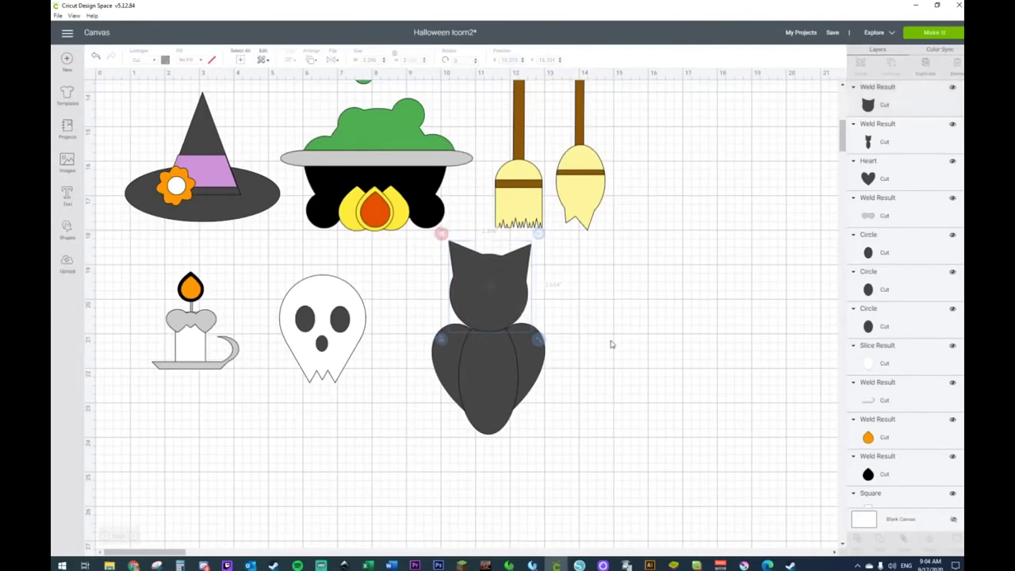
# Step: Add a circle, shrink it to about 0.69 inches, and place it at the lower left of the cat's body as a paw
pyautogui.click(67, 228)
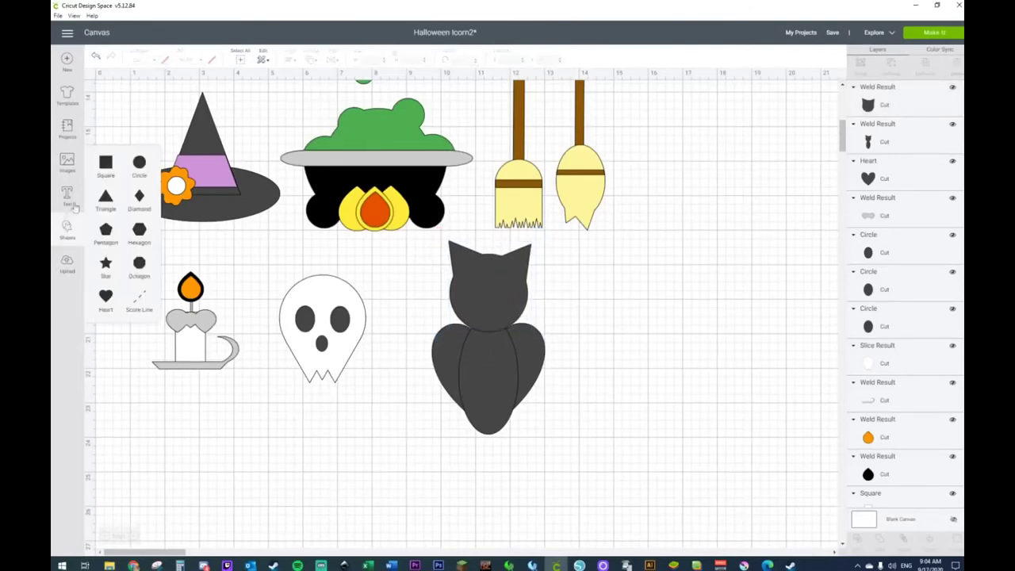
pyautogui.click(140, 165)
pyautogui.moveTo(274, 252); pyautogui.dragTo(404, 364)
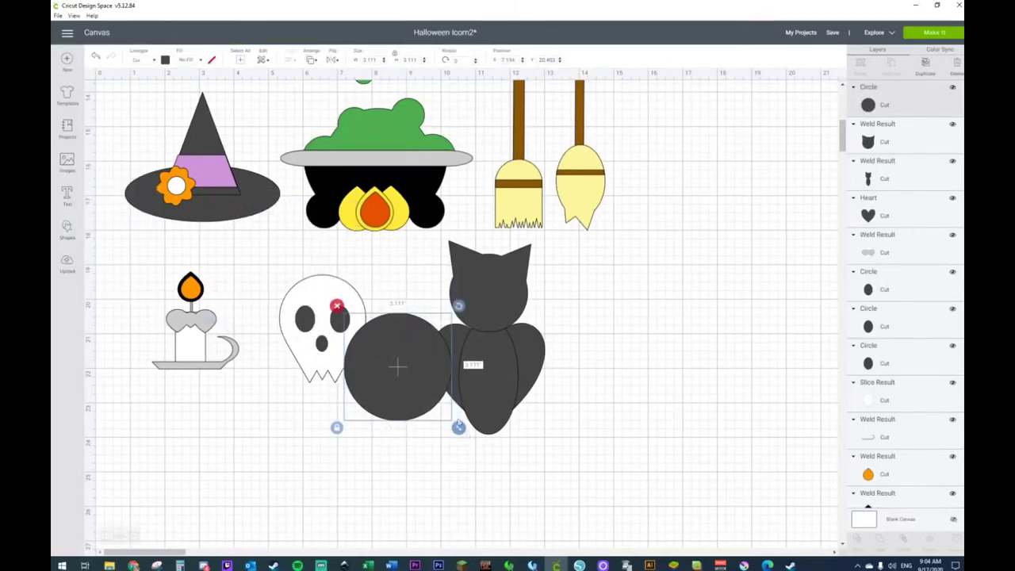
pyautogui.moveTo(461, 429)
pyautogui.mouseDown()
pyautogui.moveTo(383, 359)
pyautogui.moveTo(439, 441)
pyautogui.moveTo(467, 437)
pyautogui.mouseUp()
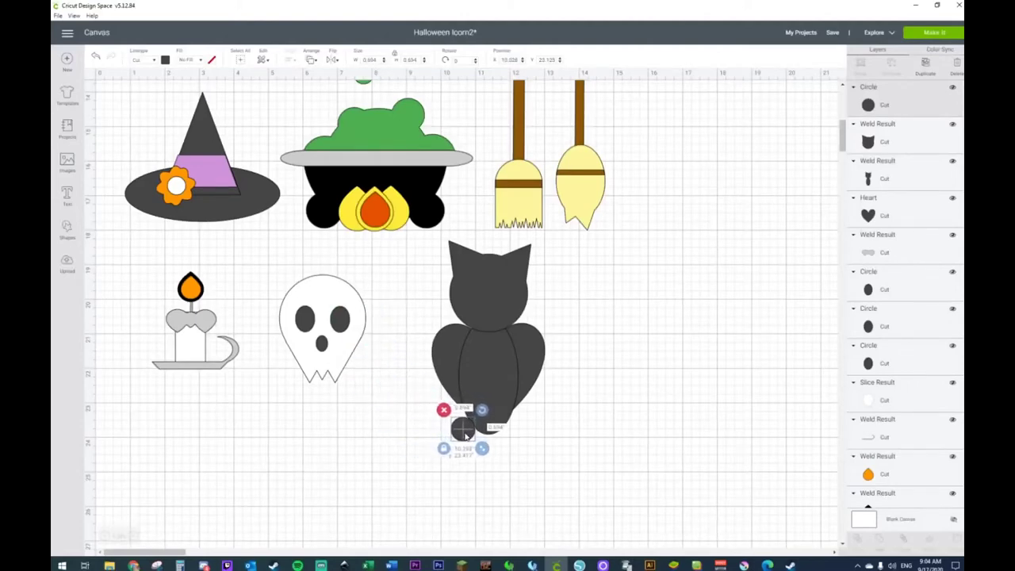
# Step: Duplicate the small paw circle three times and line the copies up in a row along the cat's base
pyautogui.hotkey('ctrl', 'd')
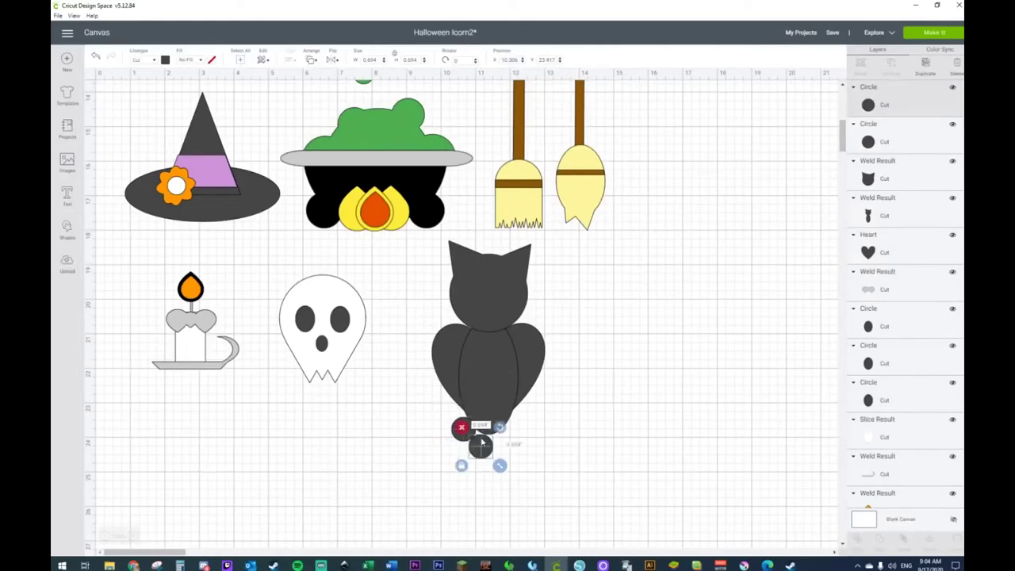
pyautogui.moveTo(485, 435); pyautogui.dragTo(501, 435)
pyautogui.hotkey('ctrl', 'd')
pyautogui.hotkey('ctrl', 'd')
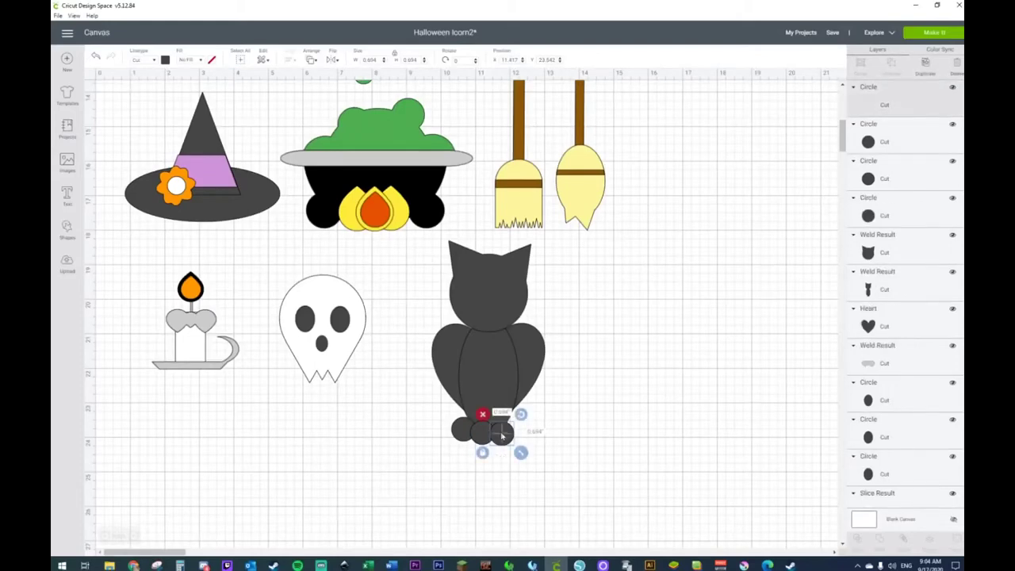
pyautogui.moveTo(520, 449); pyautogui.dragTo(520, 432)
# Step: Weld the four small circles at the cat's base into a single paws shape
pyautogui.keyDown('shift'); pyautogui.click(466, 432); pyautogui.keyUp('shift')
pyautogui.keyDown('shift'); pyautogui.click(480, 438); pyautogui.keyUp('shift')
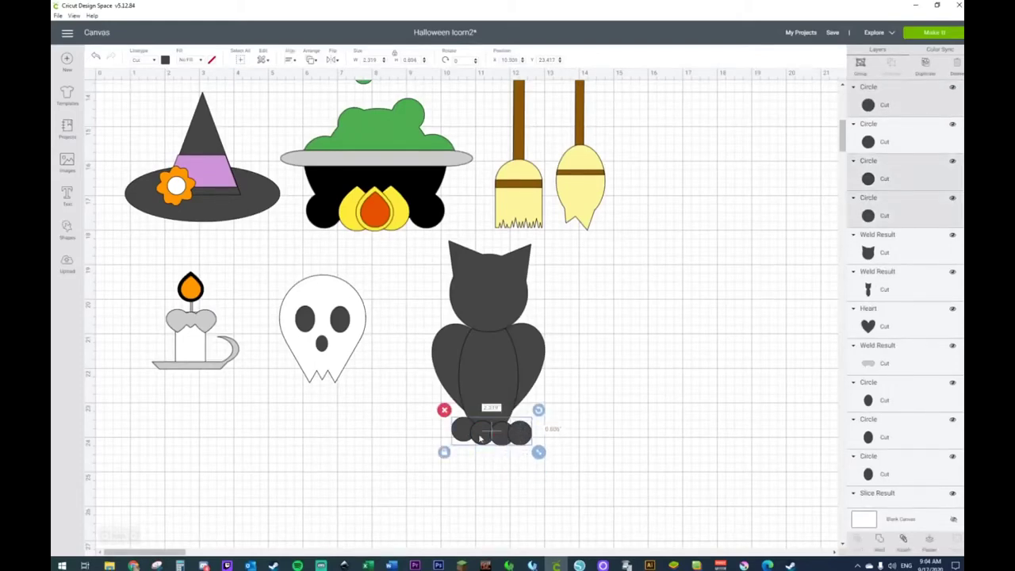
pyautogui.keyDown('shift'); pyautogui.click(506, 441); pyautogui.keyUp('shift')
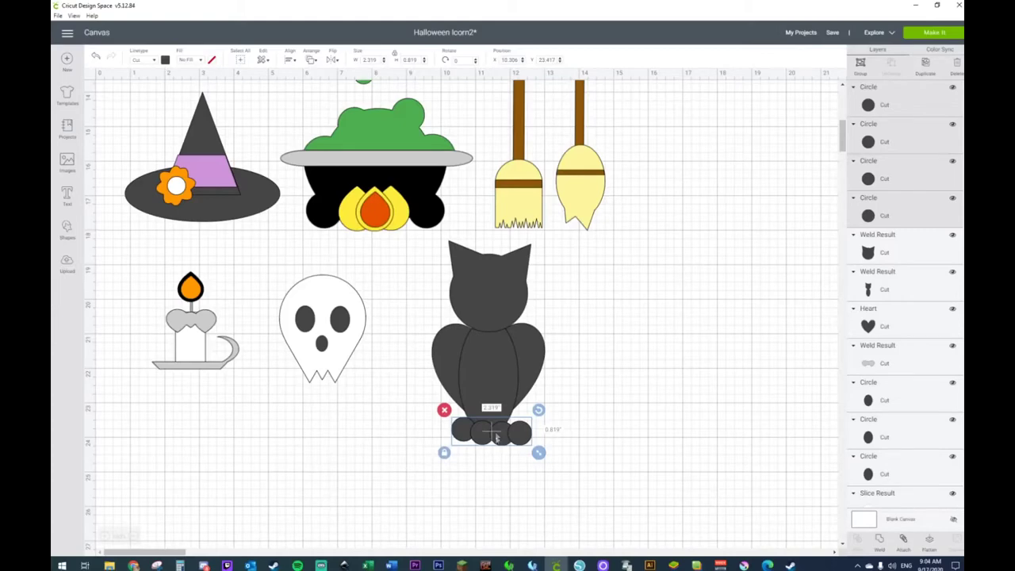
pyautogui.rightClick(503, 439)
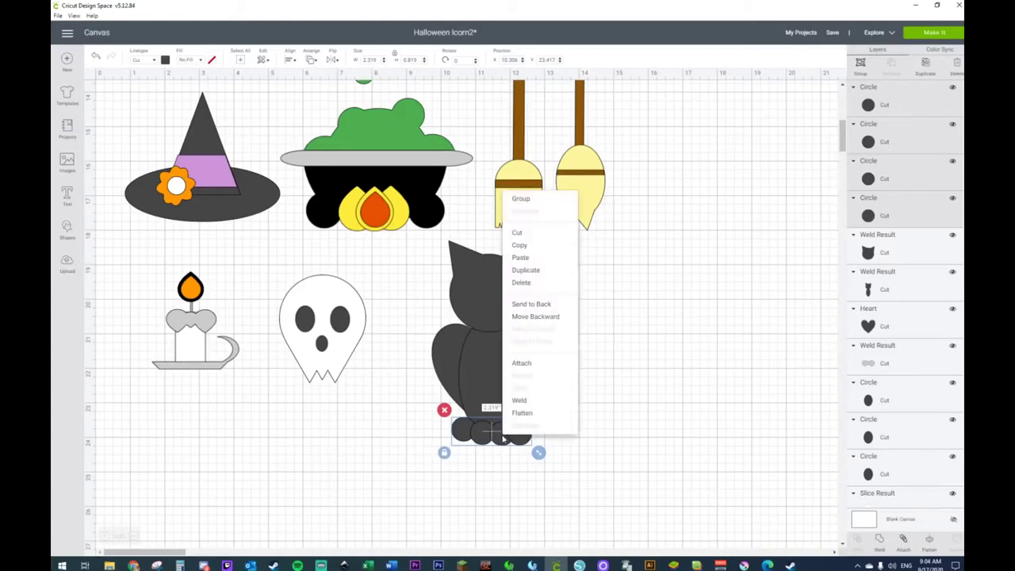
pyautogui.click(528, 404)
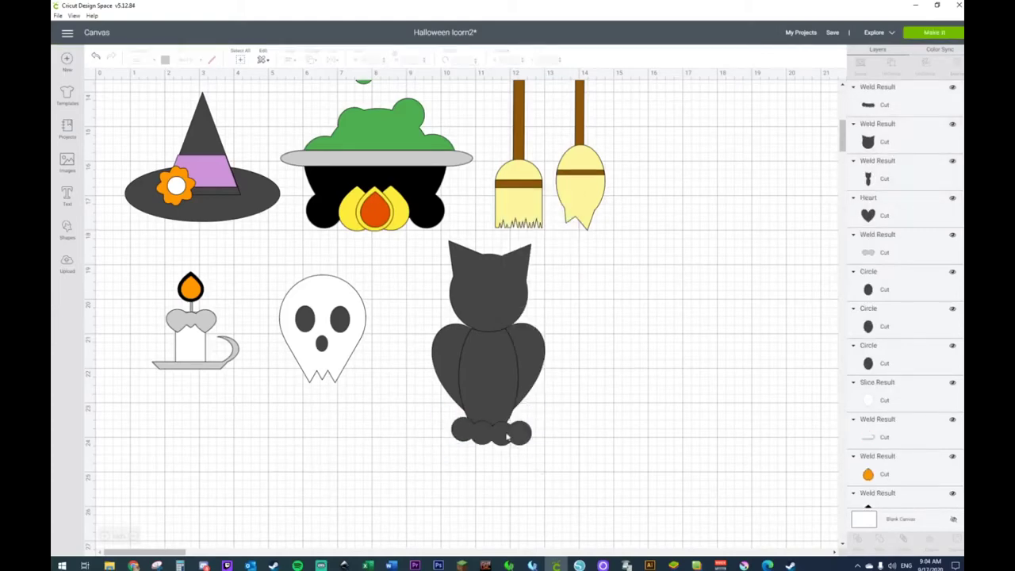
# Step: Rotate the welded paws so the row sits level, and centre it against the bottom of the cat's body
pyautogui.click(507, 437)
pyautogui.moveTo(544, 417); pyautogui.dragTo(510, 438)
pyautogui.click(580, 408)
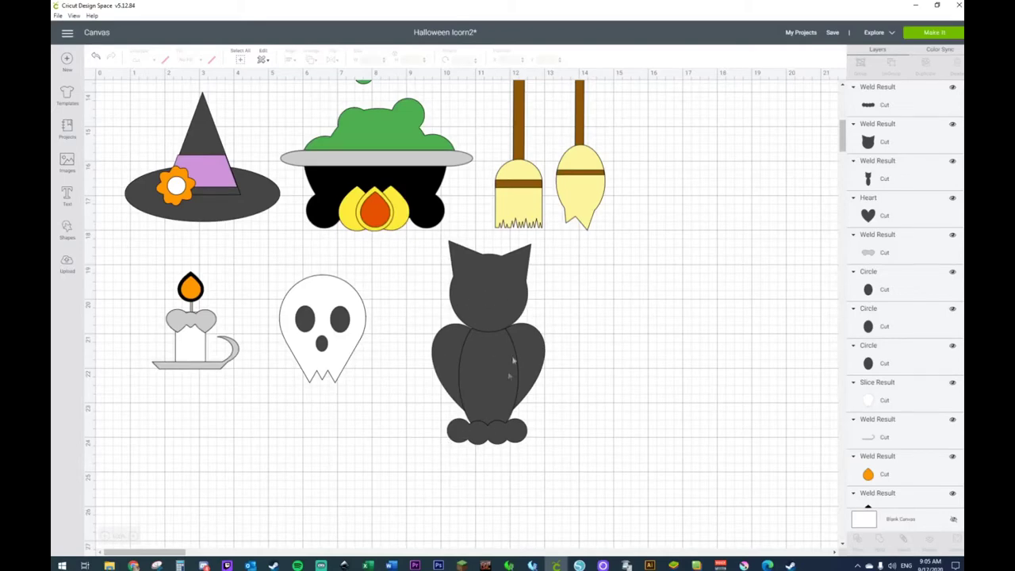
pyautogui.moveTo(489, 439); pyautogui.dragTo(488, 433)
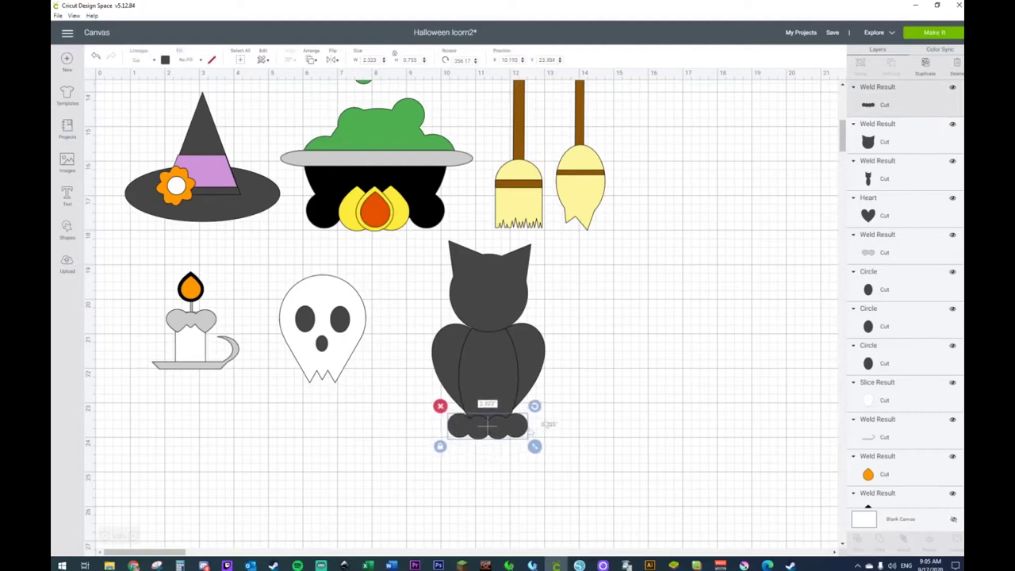
pyautogui.click(591, 393)
# Step: Add a heart in the empty space to the right of the cat and duplicate it so both hearts overlap with an offset
pyautogui.click(66, 229)
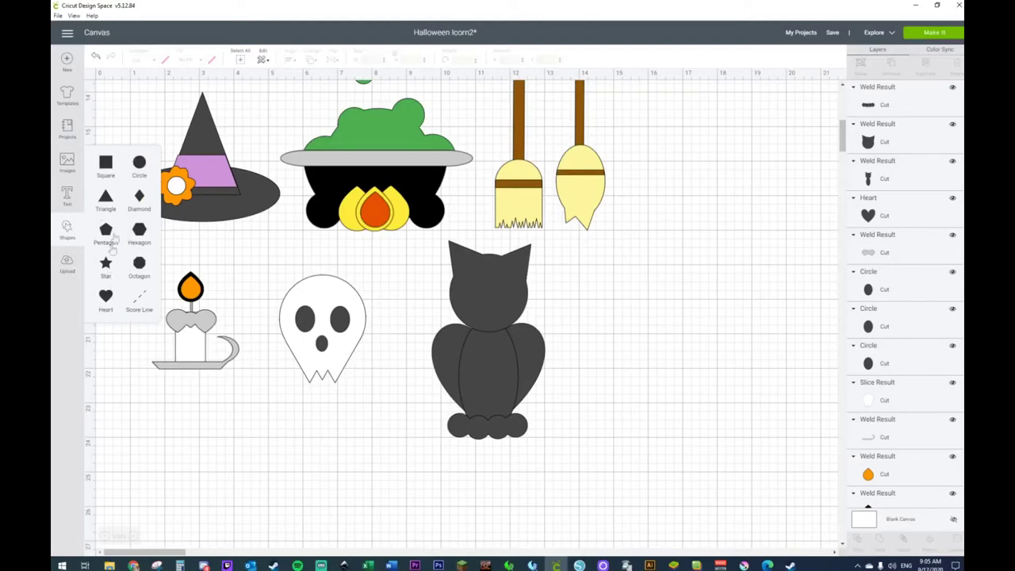
pyautogui.click(106, 298)
pyautogui.moveTo(290, 267); pyautogui.dragTo(705, 369)
pyautogui.hotkey('ctrl', 'd')
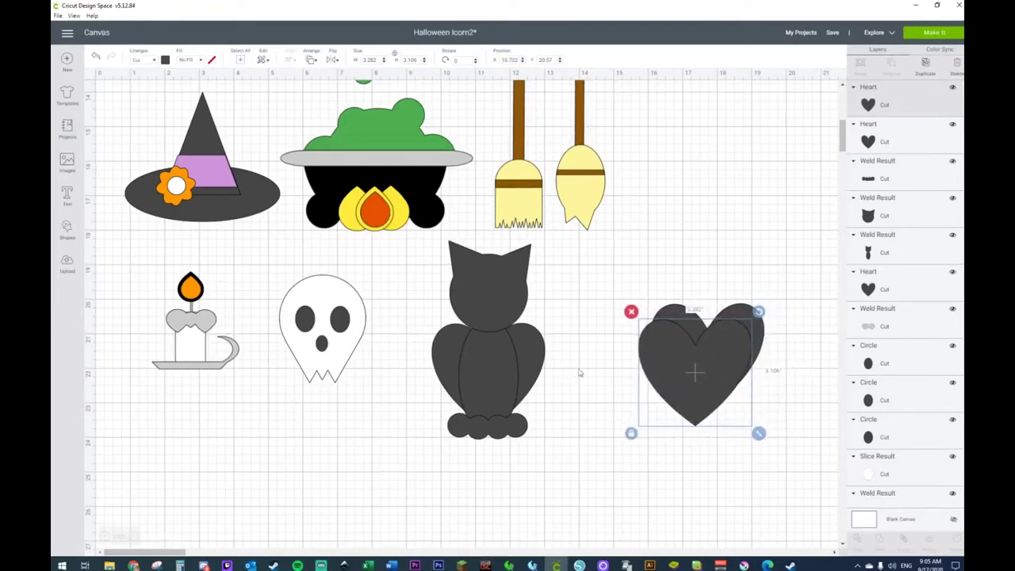
pyautogui.moveTo(648, 273); pyautogui.dragTo(769, 435)
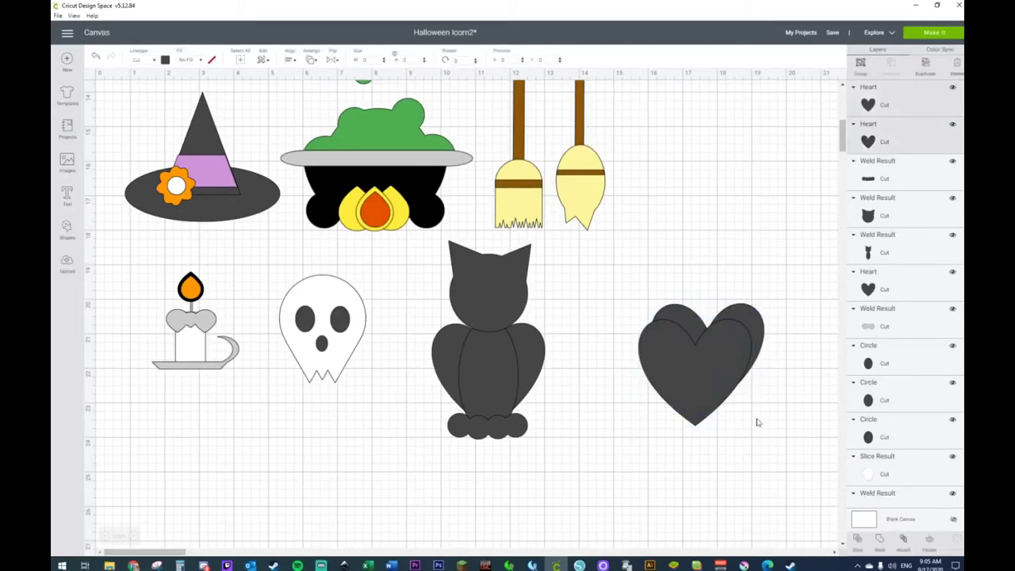
pyautogui.rightClick(721, 390)
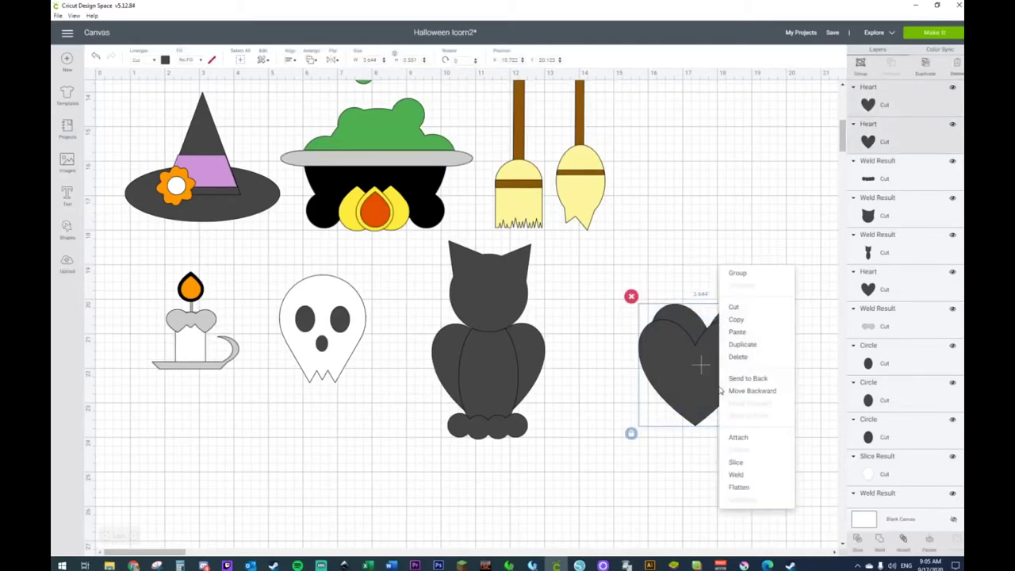
pyautogui.click(735, 466)
pyautogui.moveTo(747, 323); pyautogui.dragTo(680, 254)
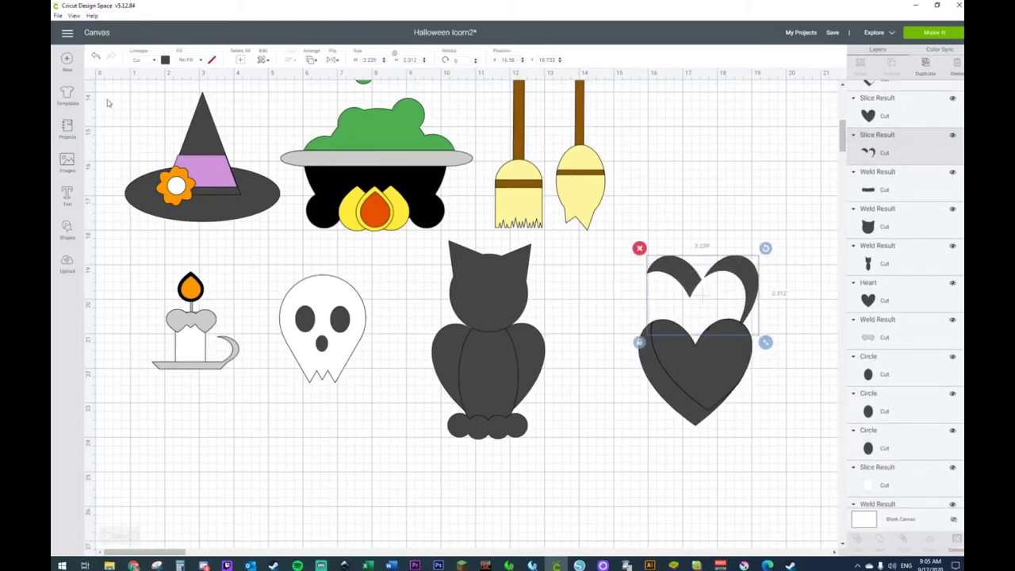
pyautogui.click(95, 57)
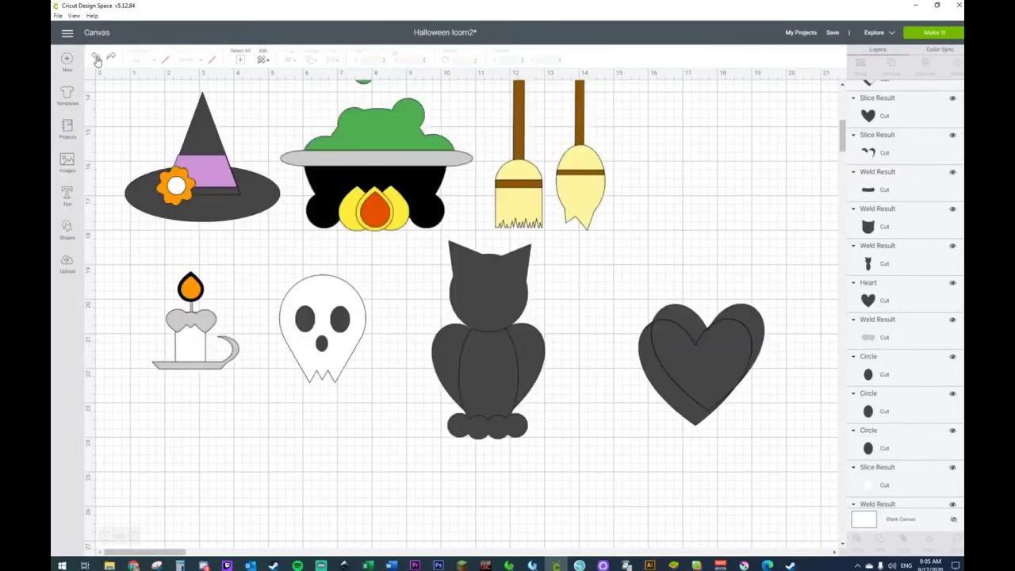
pyautogui.click(96, 57)
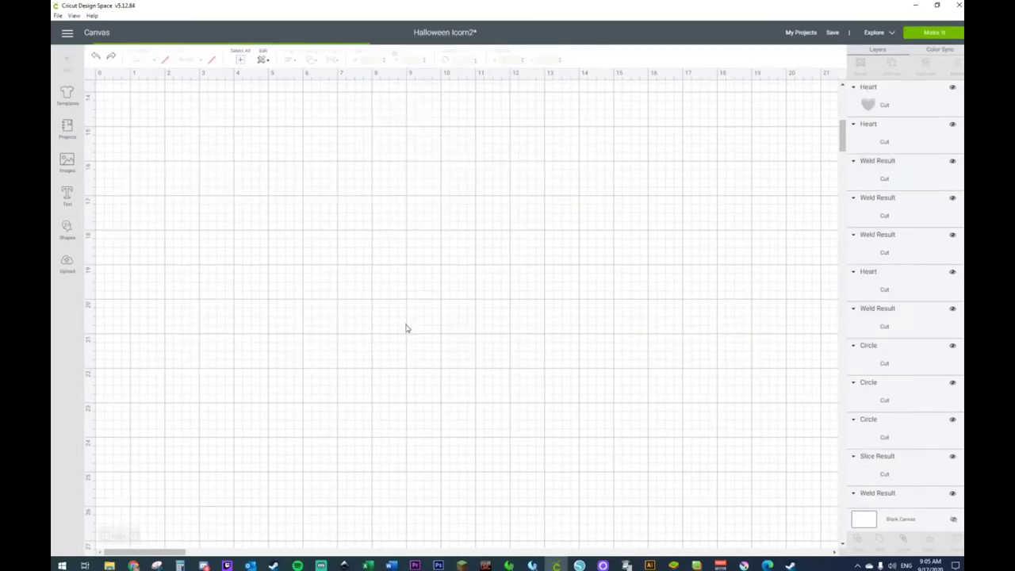
# Step: Add a circle covering the left lobe of the overlapping hearts and weld it to the front heart
pyautogui.click(686, 404)
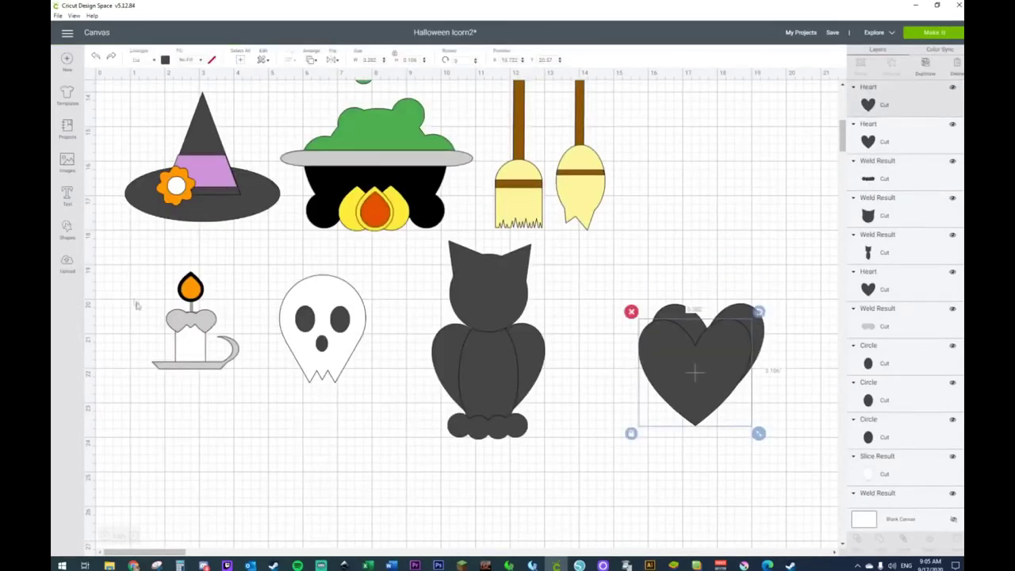
pyautogui.click(67, 230)
pyautogui.click(142, 167)
pyautogui.moveTo(279, 283); pyautogui.dragTo(634, 344)
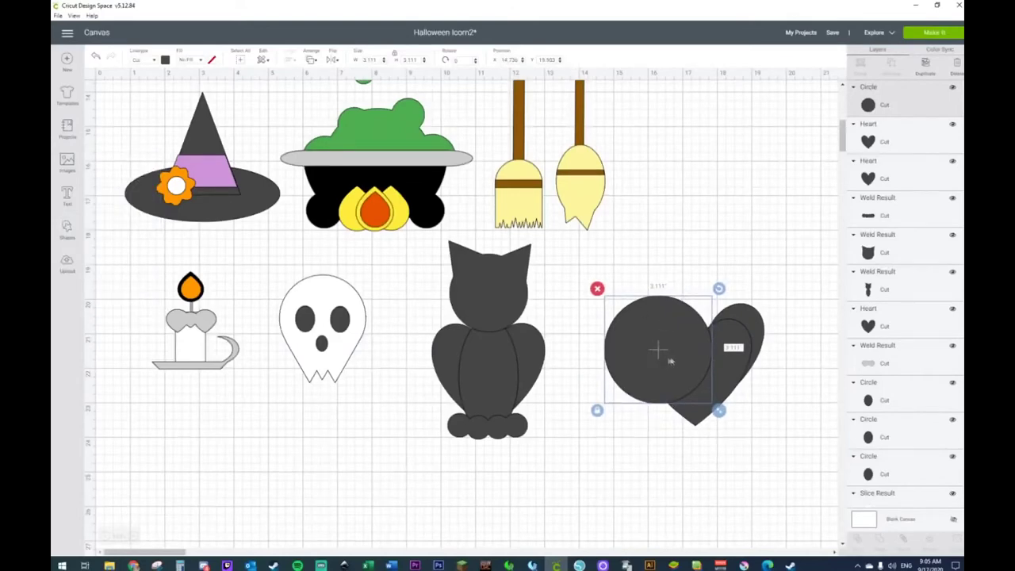
pyautogui.keyDown('shift'); pyautogui.click(730, 349); pyautogui.keyUp('shift')
pyautogui.rightClick(730, 350)
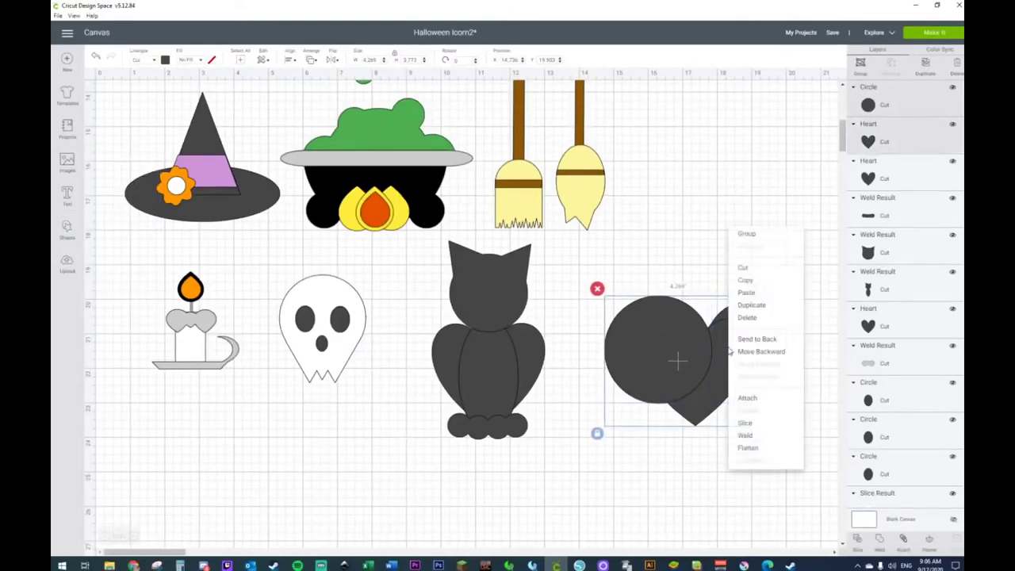
pyautogui.click(746, 428)
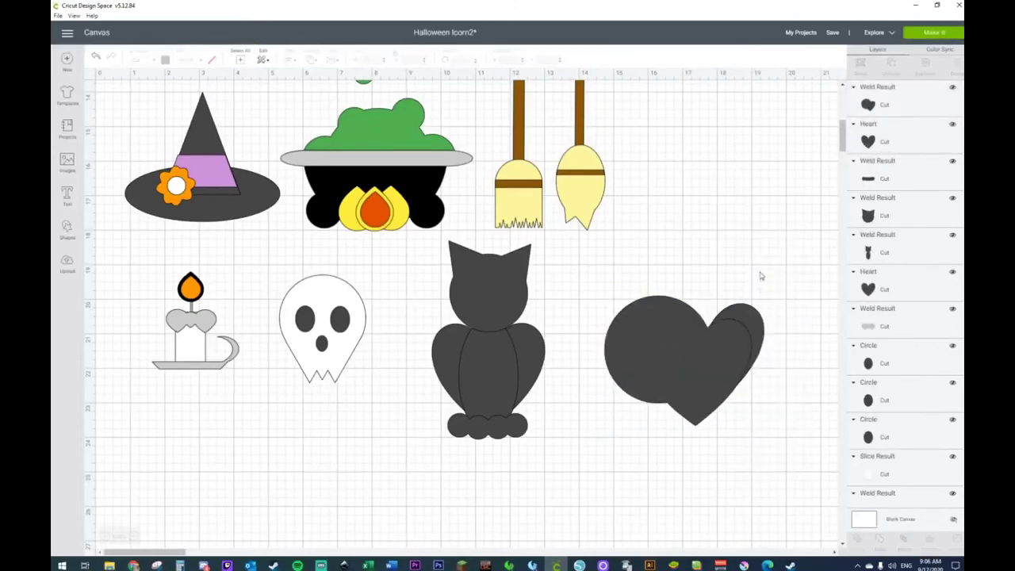
# Step: Slice the rear heart with the welded circle-and-heart shape and delete the leftover pieces, keeping only the thin right-hand crescent
pyautogui.click(719, 388)
pyautogui.rightClick(720, 389)
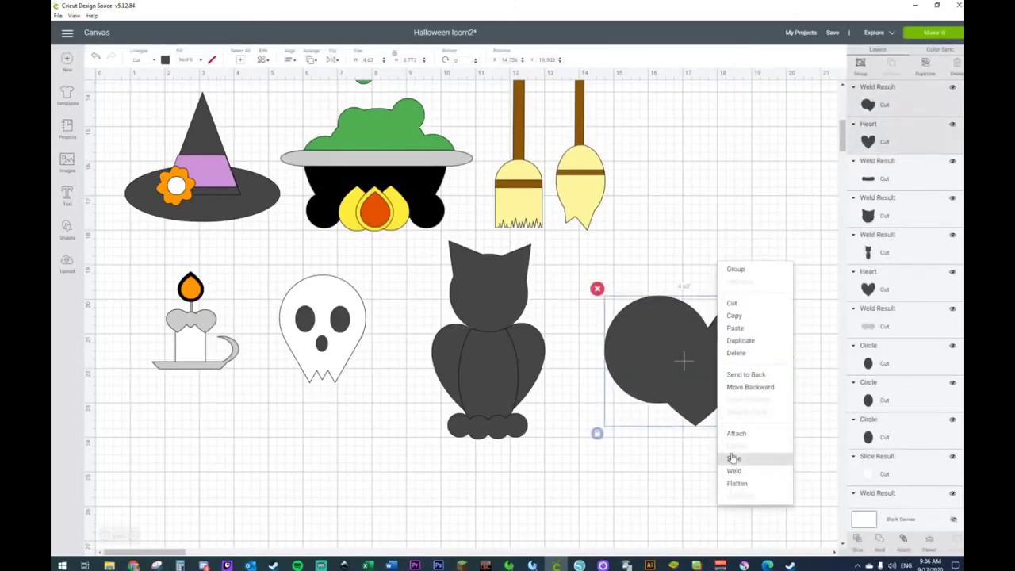
pyautogui.click(734, 459)
pyautogui.moveTo(752, 324)
pyautogui.mouseDown()
pyautogui.moveTo(751, 286)
pyautogui.moveTo(738, 326)
pyautogui.mouseUp()
pyautogui.press('Delete')
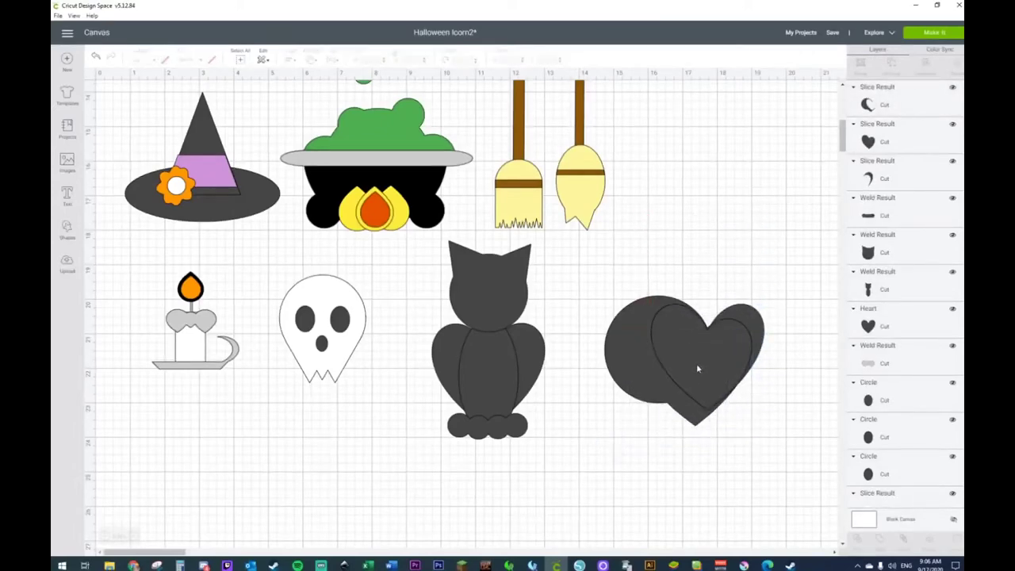
pyautogui.click(697, 364)
pyautogui.press('Delete')
pyautogui.click(696, 363)
pyautogui.press('Delete')
# Step: Move the crescent beside the cat, unlock its proportions, and rotate and position it at the body's lower right as an upward-curving tail
pyautogui.moveTo(746, 371); pyautogui.dragTo(706, 435)
pyautogui.moveTo(706, 316)
pyautogui.mouseDown()
pyautogui.moveTo(722, 334)
pyautogui.moveTo(714, 315)
pyautogui.mouseUp()
pyautogui.moveTo(707, 414); pyautogui.dragTo(594, 432)
pyautogui.click(551, 441)
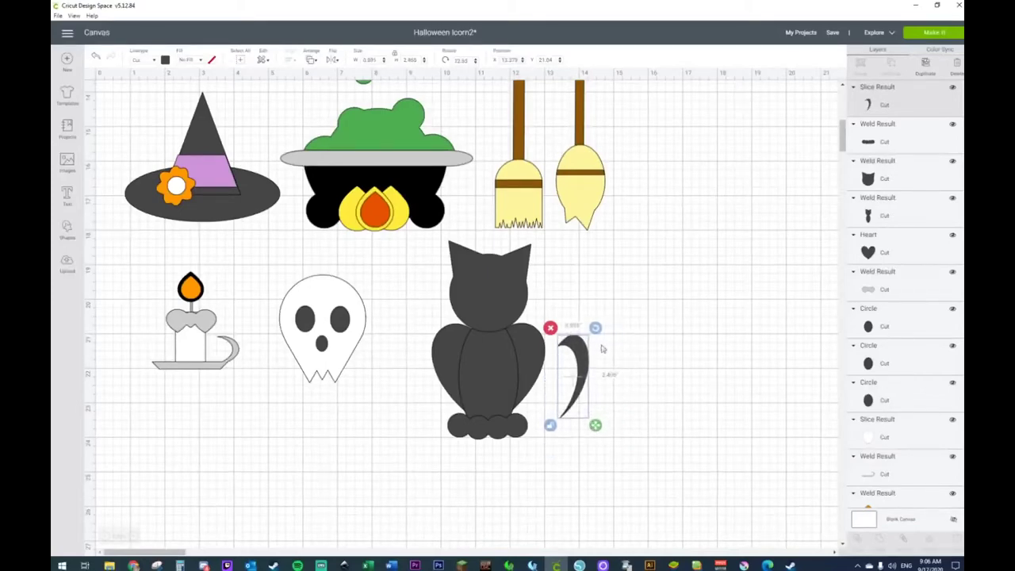
pyautogui.moveTo(596, 331); pyautogui.dragTo(555, 378)
pyautogui.moveTo(574, 333); pyautogui.dragTo(553, 393)
pyautogui.moveTo(570, 350); pyautogui.dragTo(554, 362)
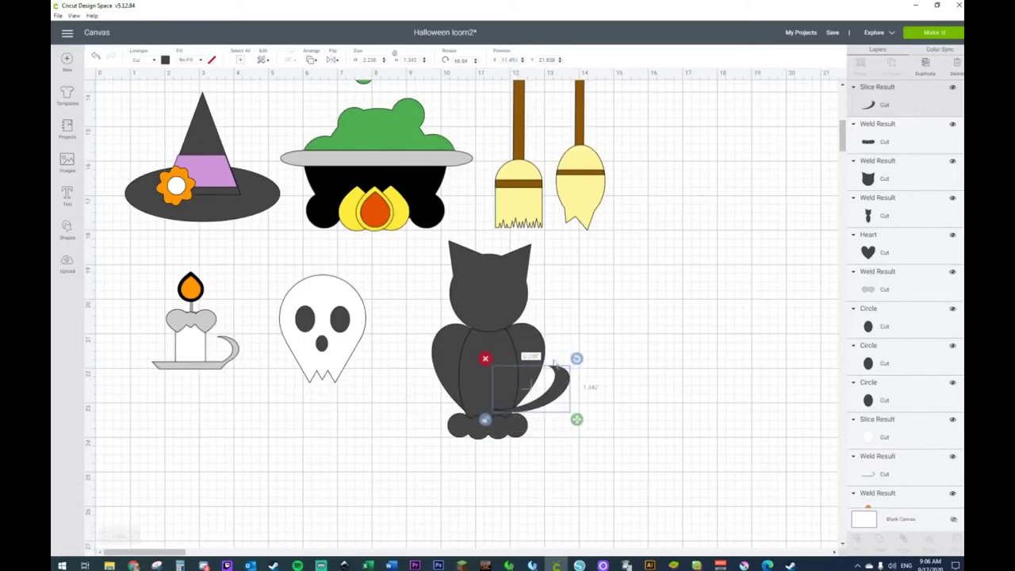
# Step: Weld the tail to the cat's heart-shaped haunches and send the welded shape to the back
pyautogui.click(543, 347)
pyautogui.keyDown('shift'); pyautogui.click(559, 385); pyautogui.keyUp('shift')
pyautogui.rightClick(569, 382)
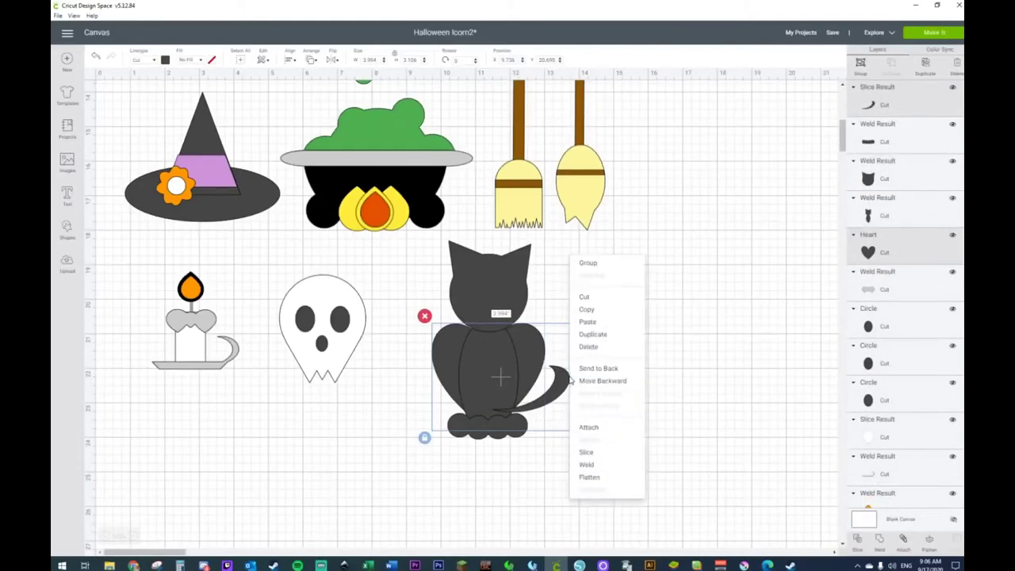
pyautogui.click(600, 465)
pyautogui.rightClick(528, 376)
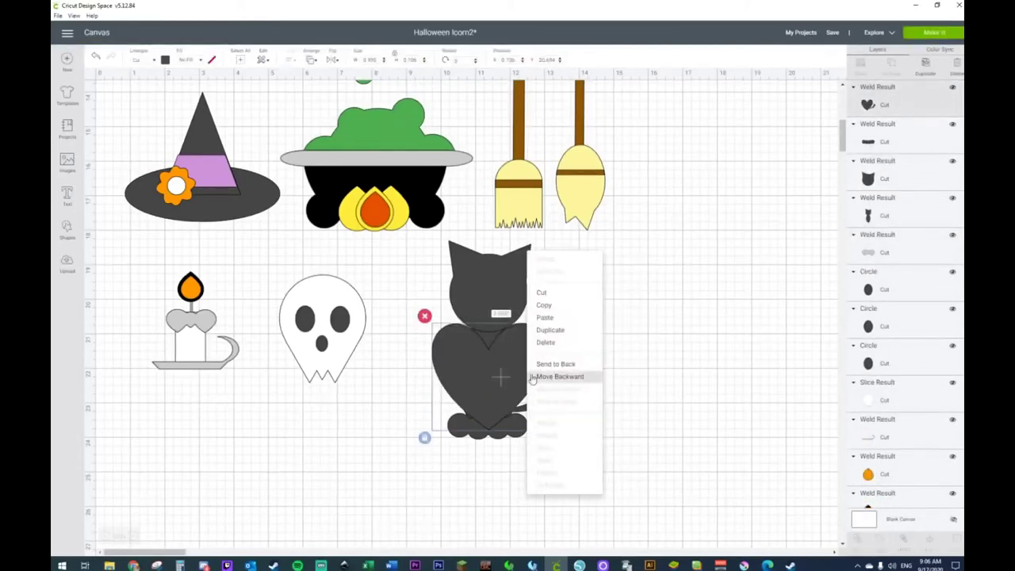
pyautogui.click(577, 365)
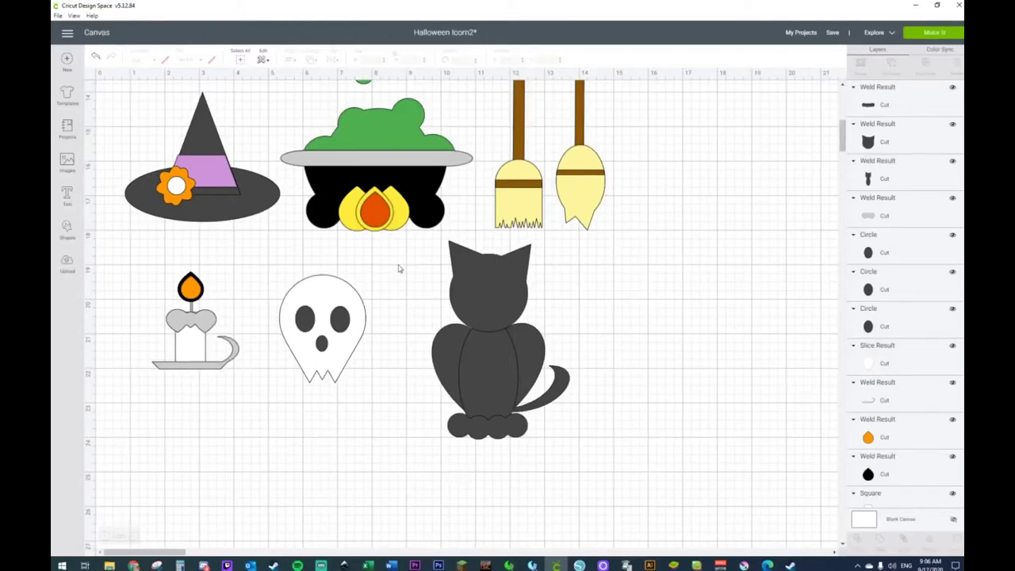
# Step: Select all the cat's pieces, scale them down together, and place the cat just right of the skull
pyautogui.moveTo(395, 279); pyautogui.dragTo(522, 368)
pyautogui.moveTo(460, 342); pyautogui.dragTo(416, 376)
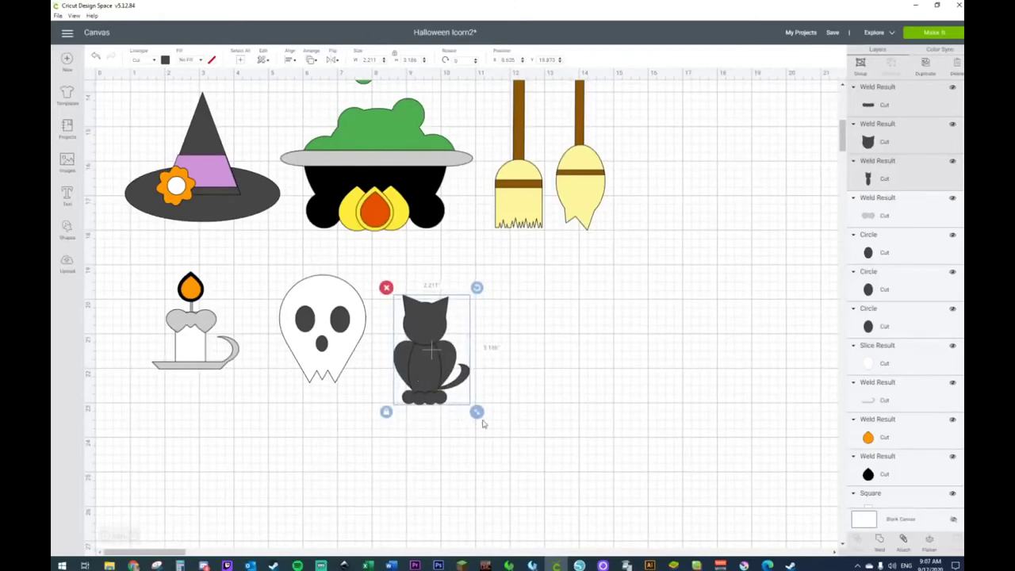
pyautogui.moveTo(481, 416); pyautogui.dragTo(505, 451)
pyautogui.moveTo(445, 395); pyautogui.dragTo(445, 359)
pyautogui.click(571, 414)
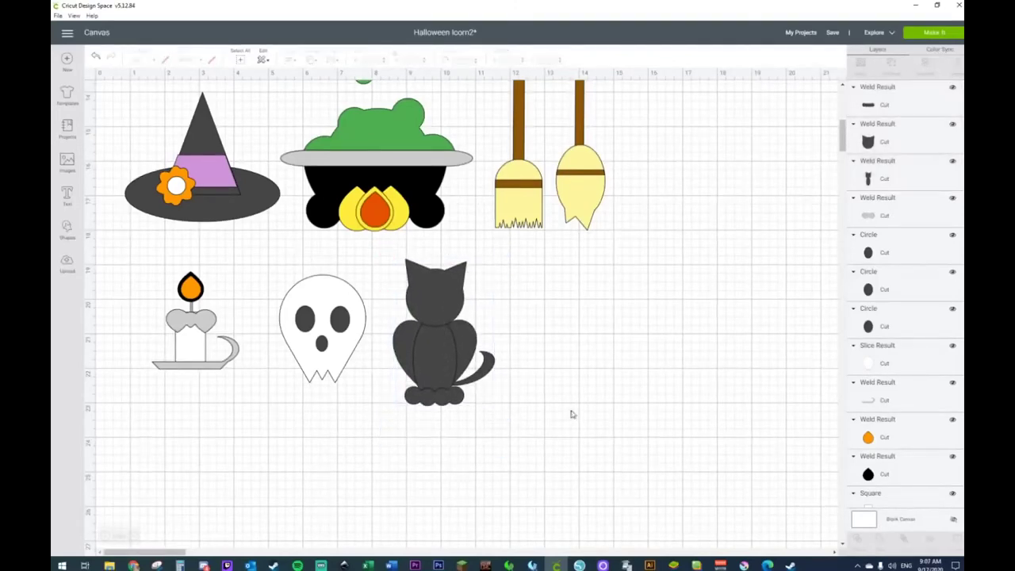
pyautogui.scroll(5, 573, 421)
pyautogui.scroll(-2, 583, 444)
pyautogui.scroll(-2, 584, 444)
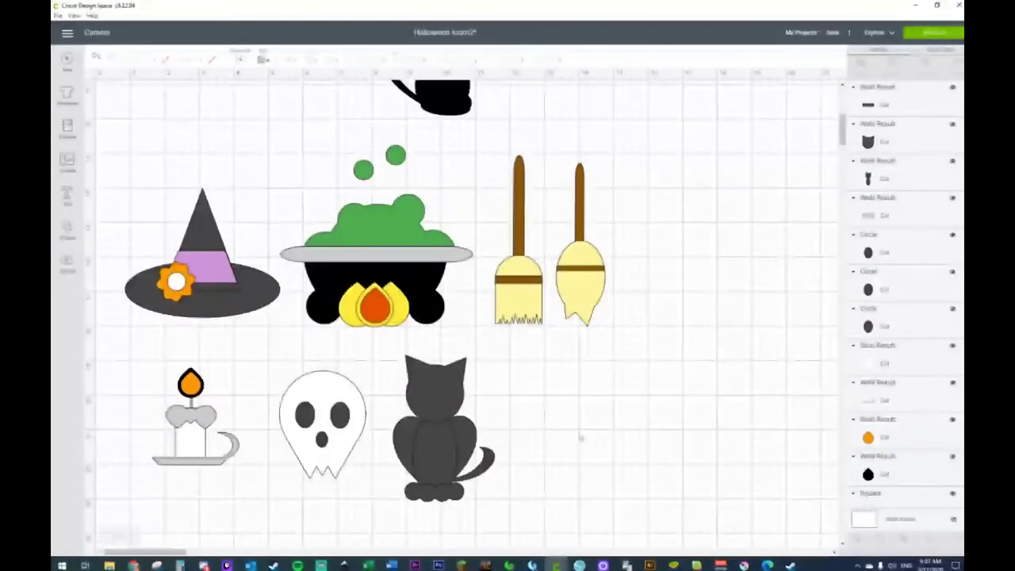
pyautogui.scroll(5, 579, 435)
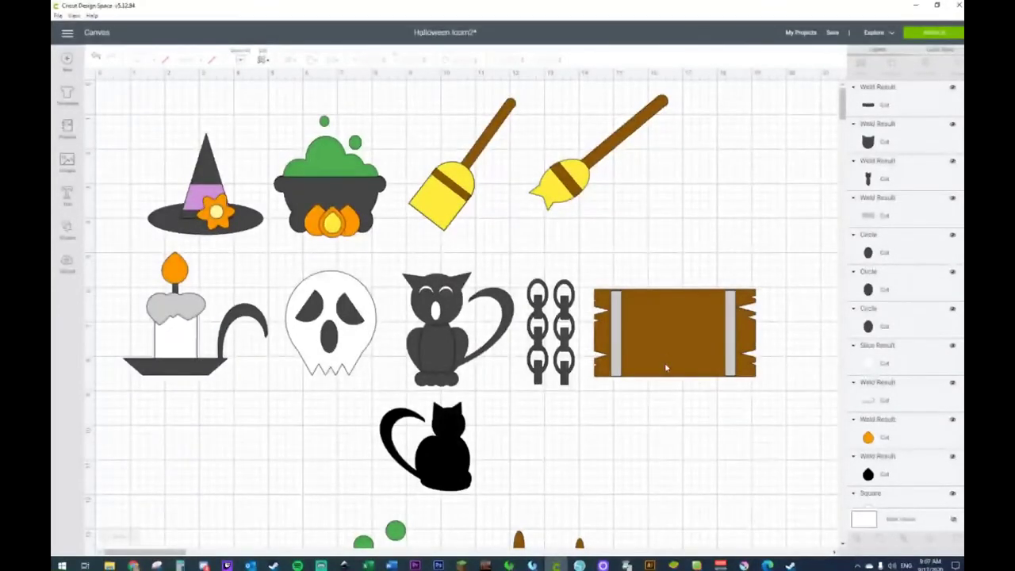
# Step: Add a circle and place it in the empty canvas area right of the lower pair of brooms
pyautogui.scroll(-4, 635, 389)
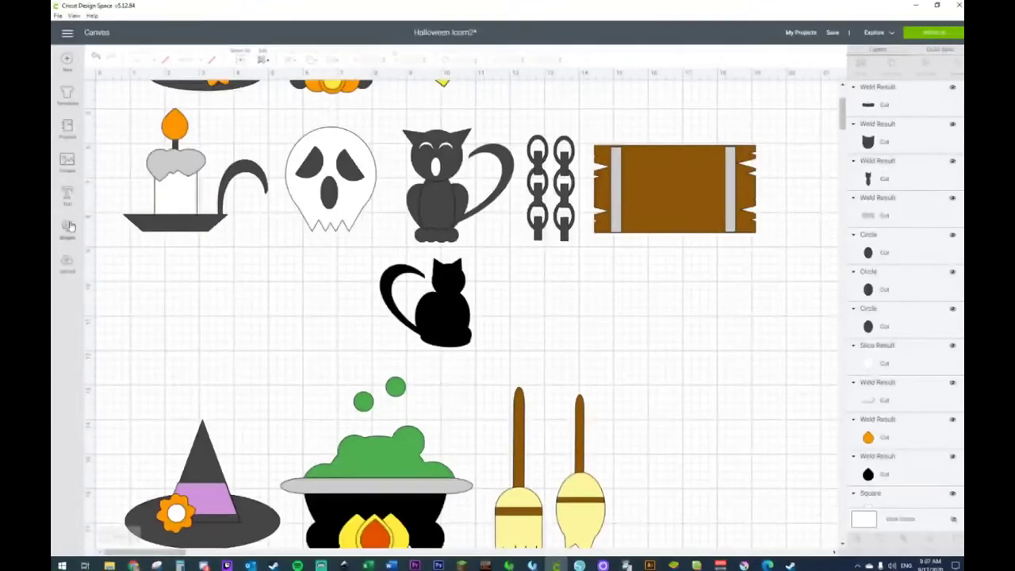
pyautogui.scroll(-5, 314, 316)
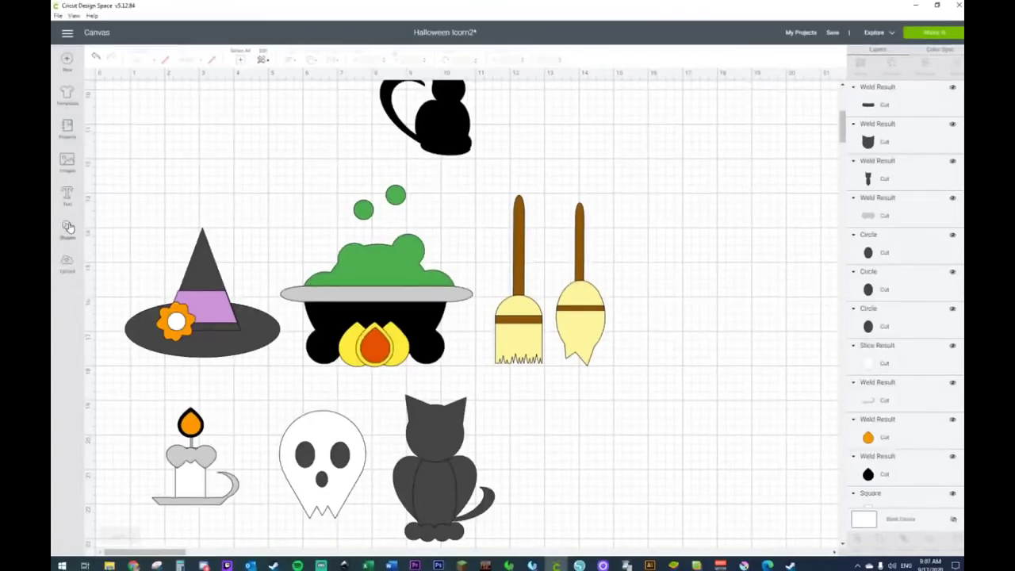
pyautogui.scroll(5, 698, 322)
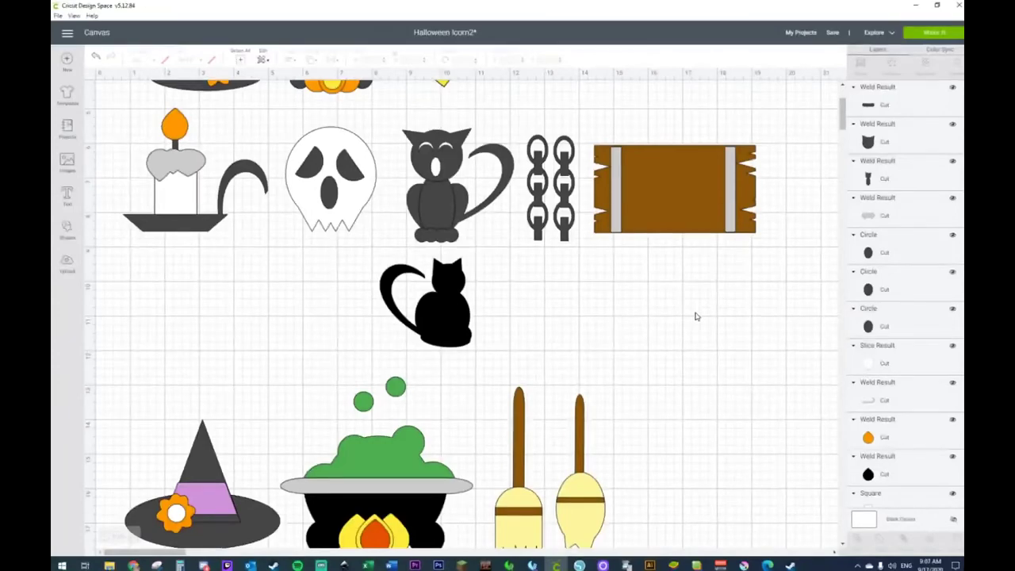
pyautogui.scroll(-2, 737, 341)
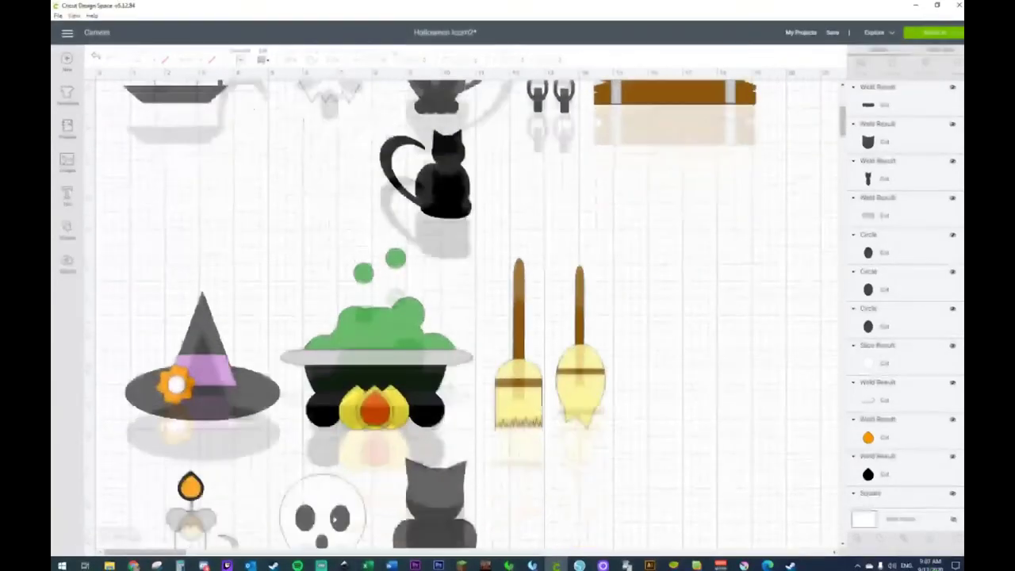
pyautogui.moveTo(145, 551); pyautogui.dragTo(173, 551)
pyautogui.scroll(2, 336, 431)
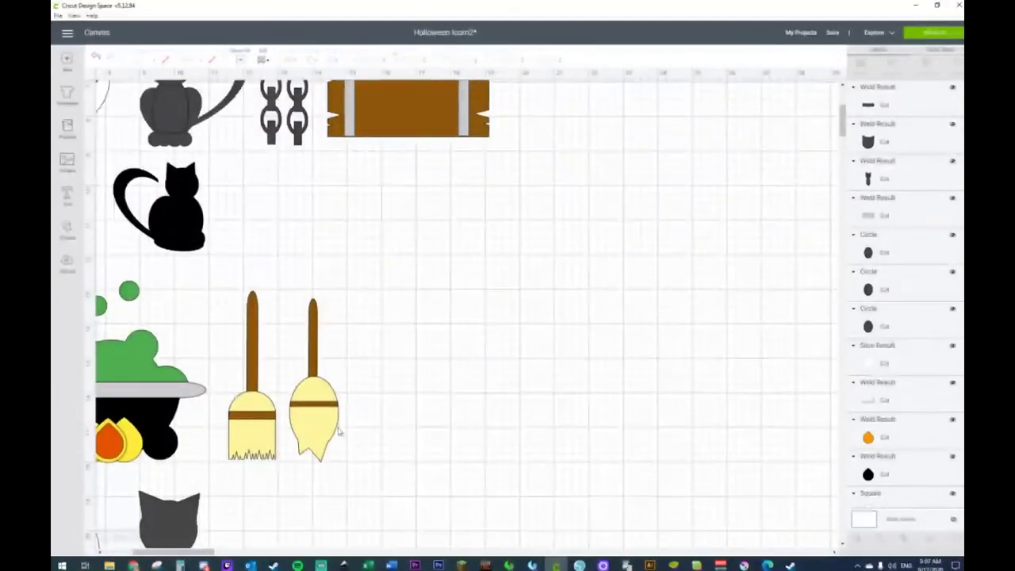
pyautogui.click(67, 228)
pyautogui.click(139, 162)
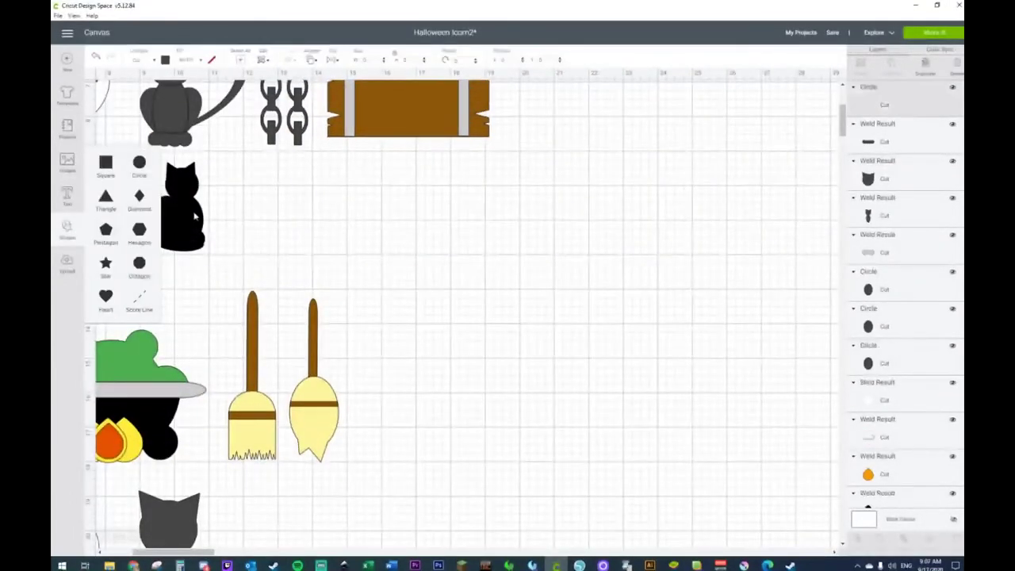
pyautogui.moveTo(203, 219); pyautogui.dragTo(502, 313)
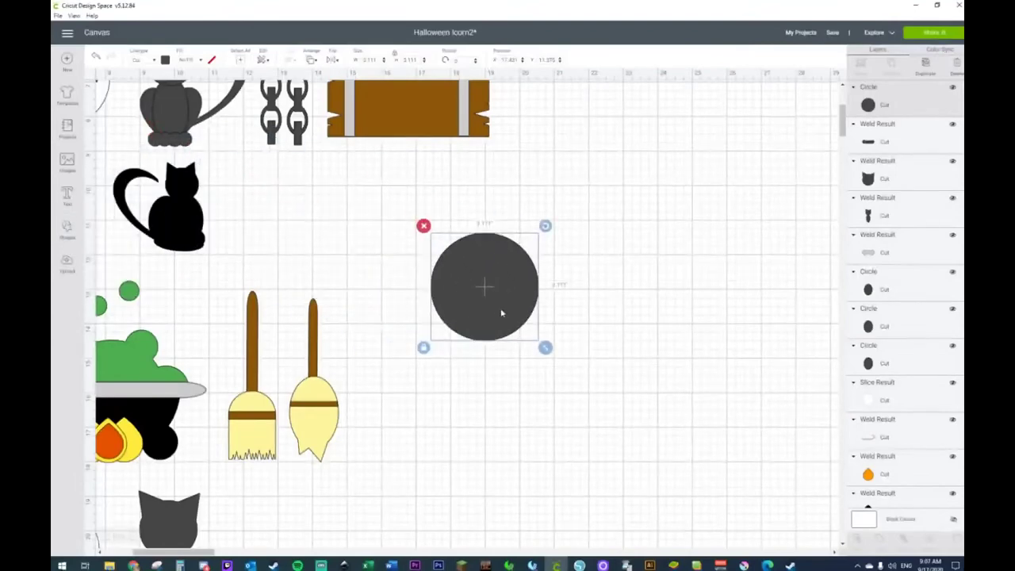
# Step: Duplicate the circle, scale the copy down to about 2.31 in, and center it on the larger circle
pyautogui.hotkey('ctrl', 'd')
pyautogui.moveTo(562, 363); pyautogui.dragTo(532, 336)
pyautogui.moveTo(485, 290); pyautogui.dragTo(484, 287)
pyautogui.moveTo(531, 336); pyautogui.dragTo(533, 338)
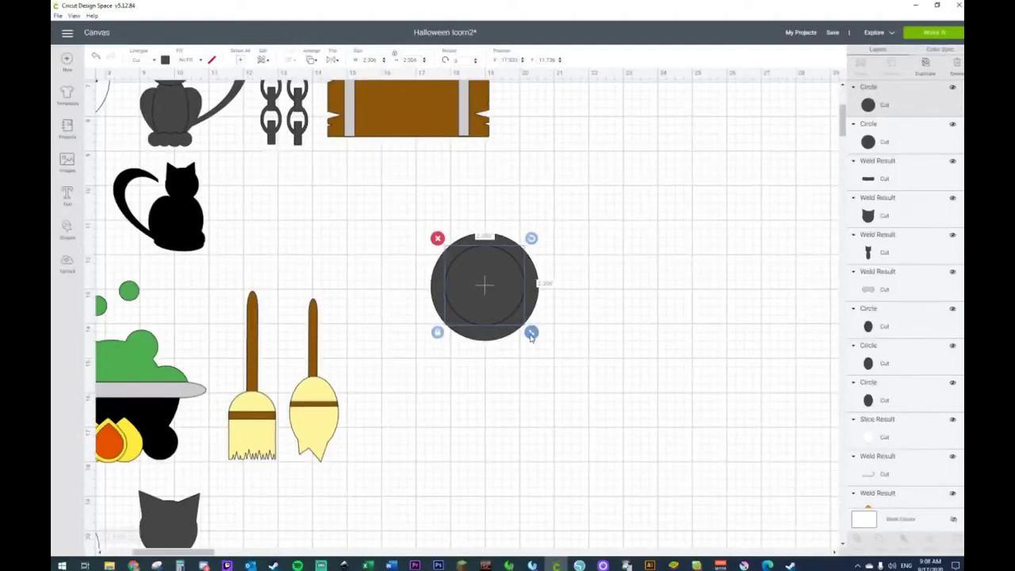
pyautogui.moveTo(565, 227); pyautogui.dragTo(468, 333)
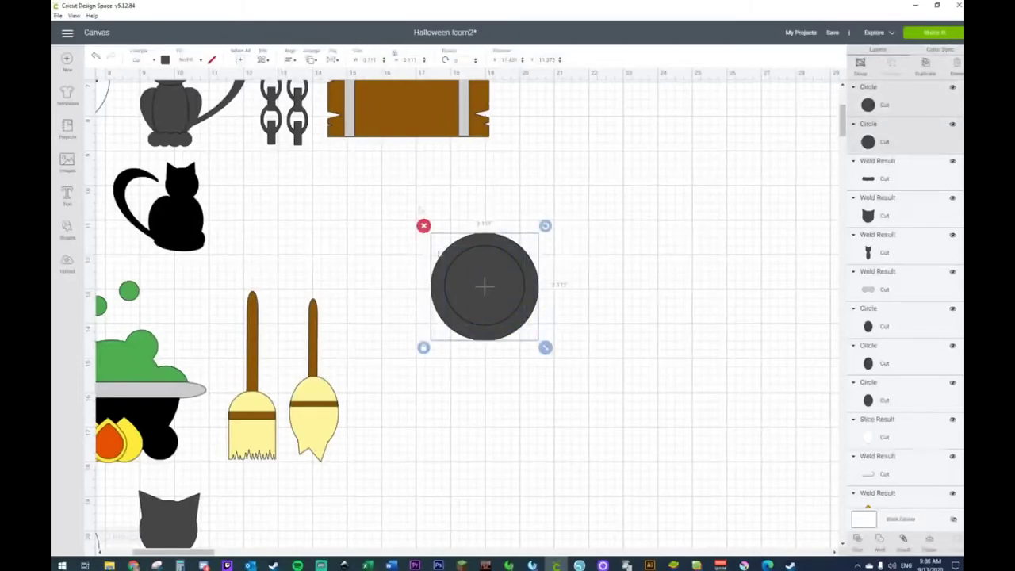
pyautogui.click(291, 61)
pyautogui.click(304, 169)
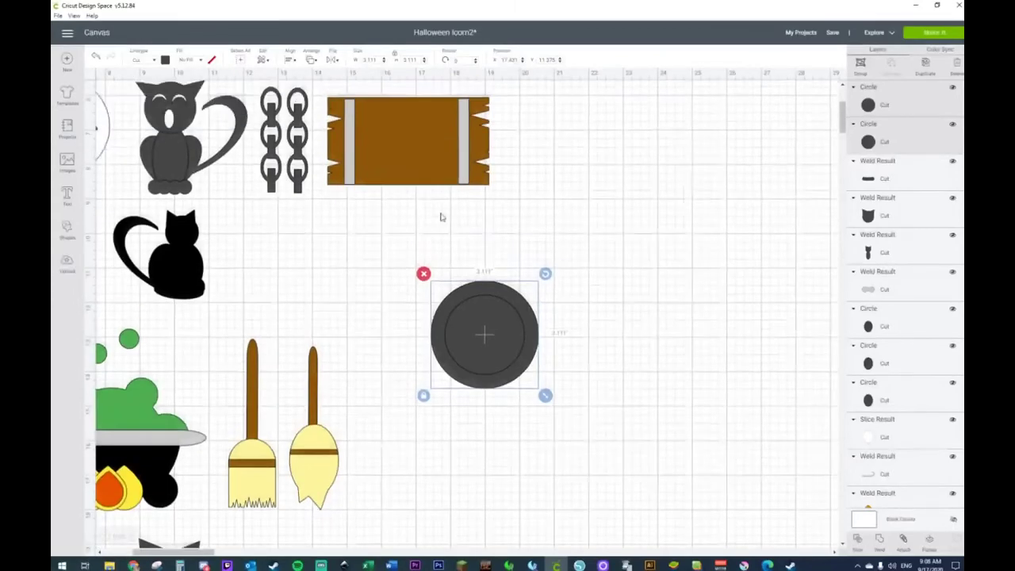
pyautogui.scroll(3, 419, 257)
pyautogui.click(418, 341)
pyautogui.scroll(-2, 418, 340)
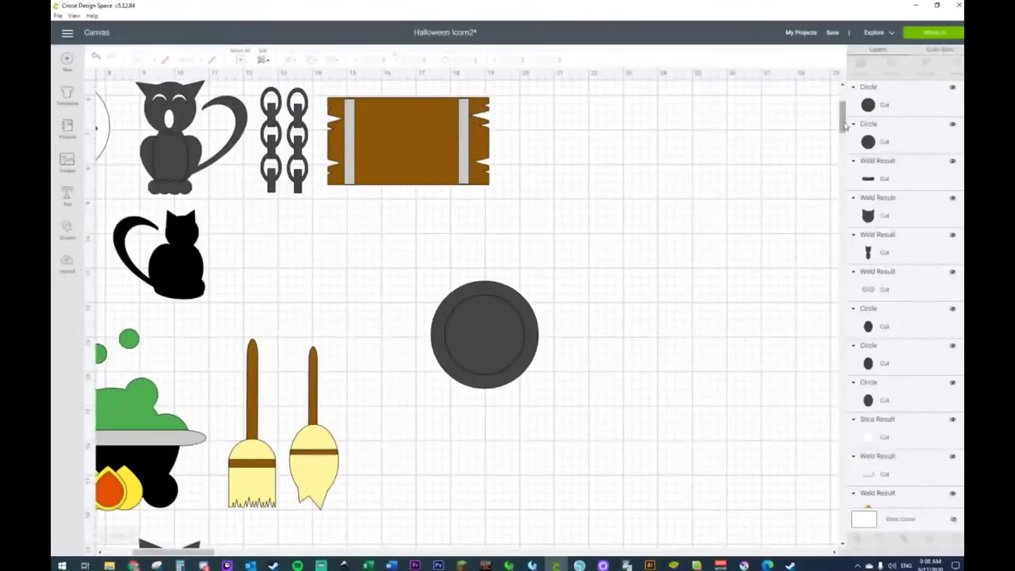
pyautogui.scroll(-3, 845, 119)
pyautogui.scroll(4, 842, 123)
pyautogui.scroll(1, 842, 123)
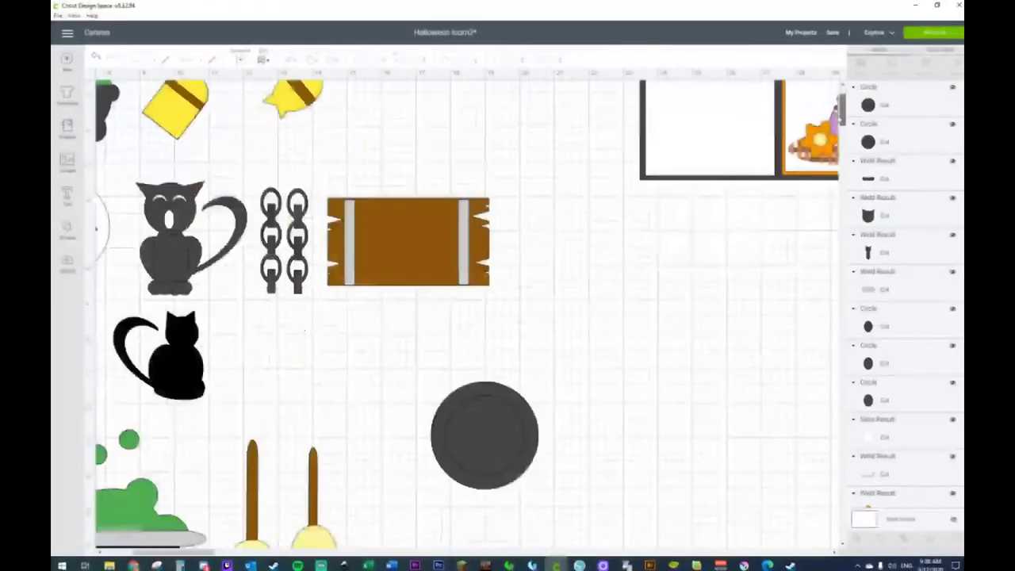
pyautogui.scroll(-4, 843, 127)
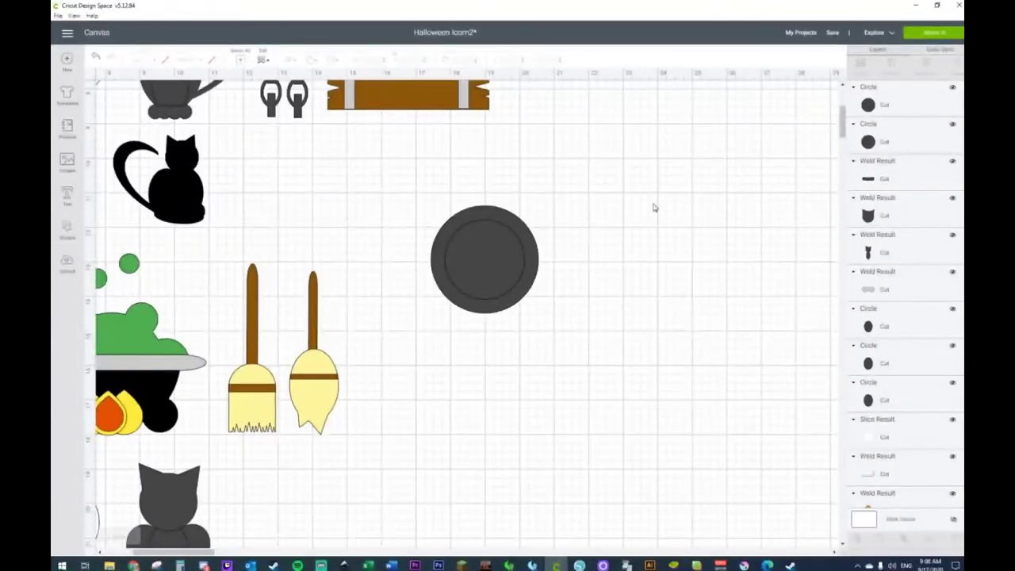
pyautogui.scroll(3, 653, 206)
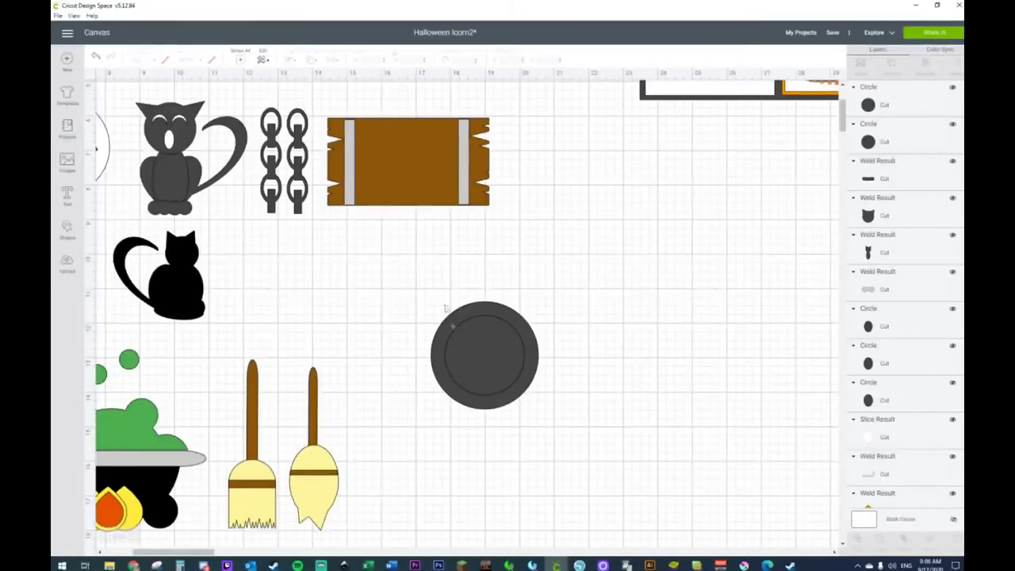
pyautogui.moveTo(461, 340); pyautogui.dragTo(545, 432)
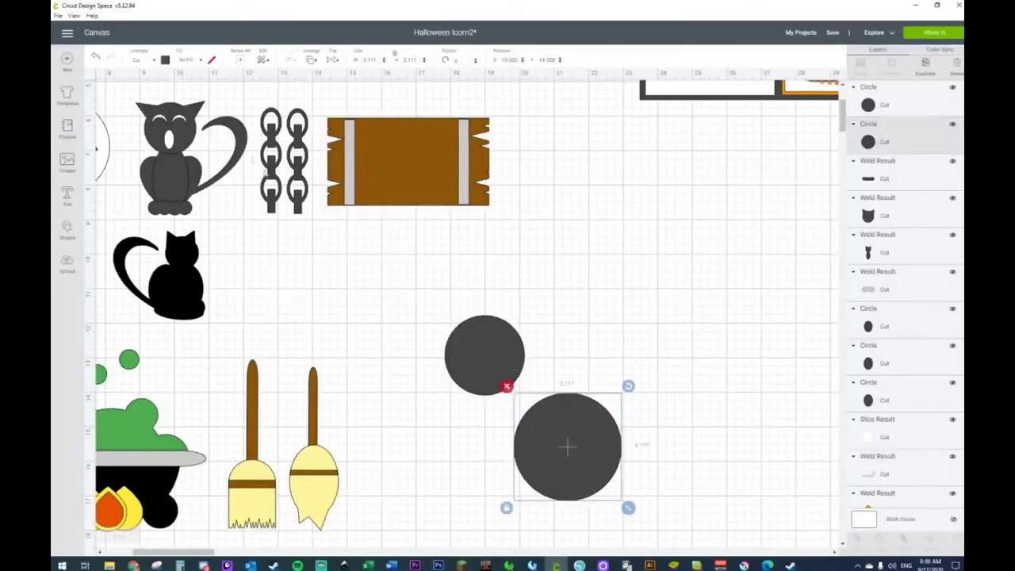
pyautogui.click(95, 59)
# Step: Select both circles, unlock their proportions, and narrow them together into ovals about 2.76 in wide and 3.22 in high
pyautogui.moveTo(374, 283)
pyautogui.mouseDown()
pyautogui.moveTo(585, 471)
pyautogui.moveTo(565, 473)
pyautogui.mouseUp()
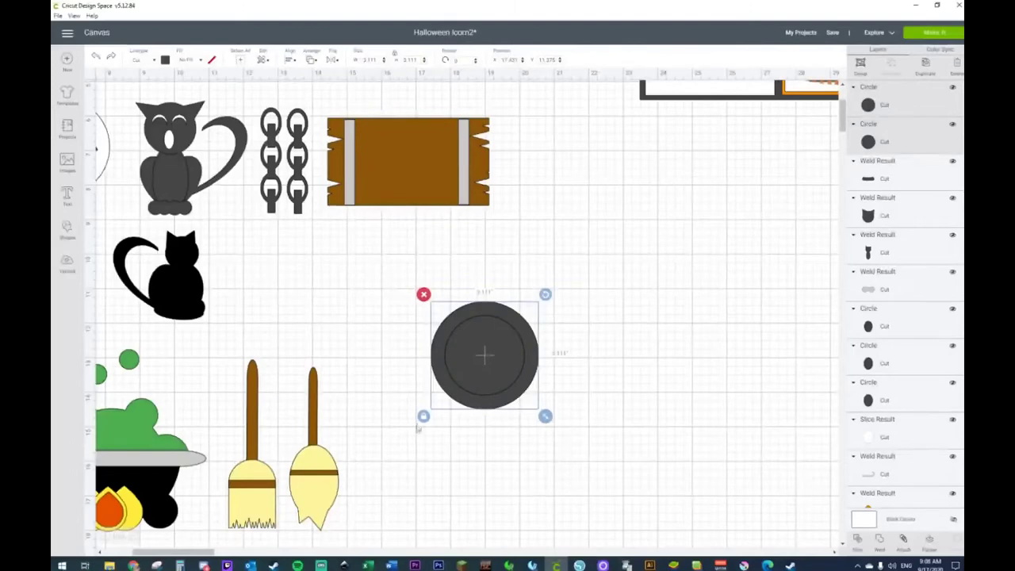
pyautogui.click(560, 425)
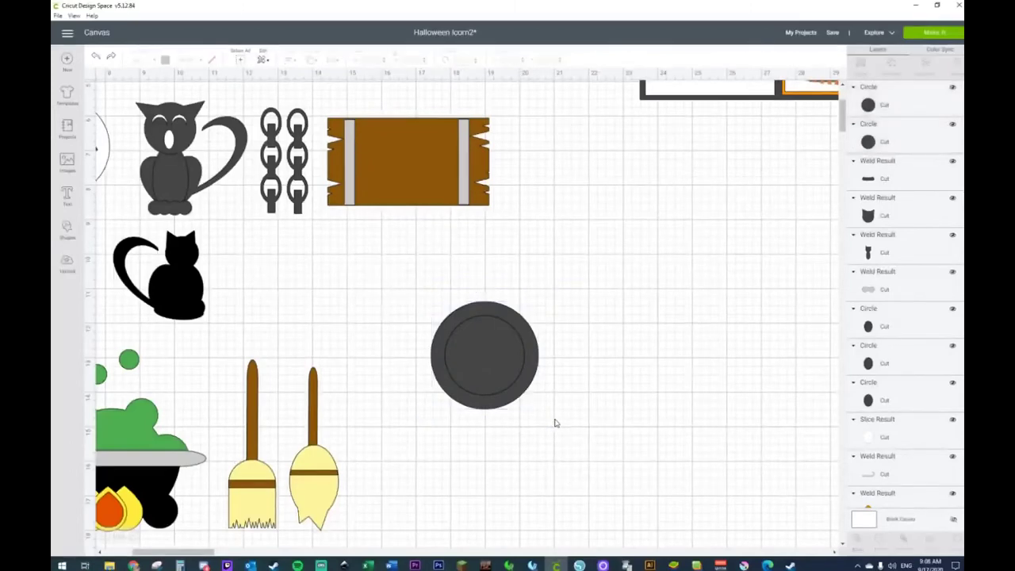
pyautogui.moveTo(408, 300); pyautogui.dragTo(553, 468)
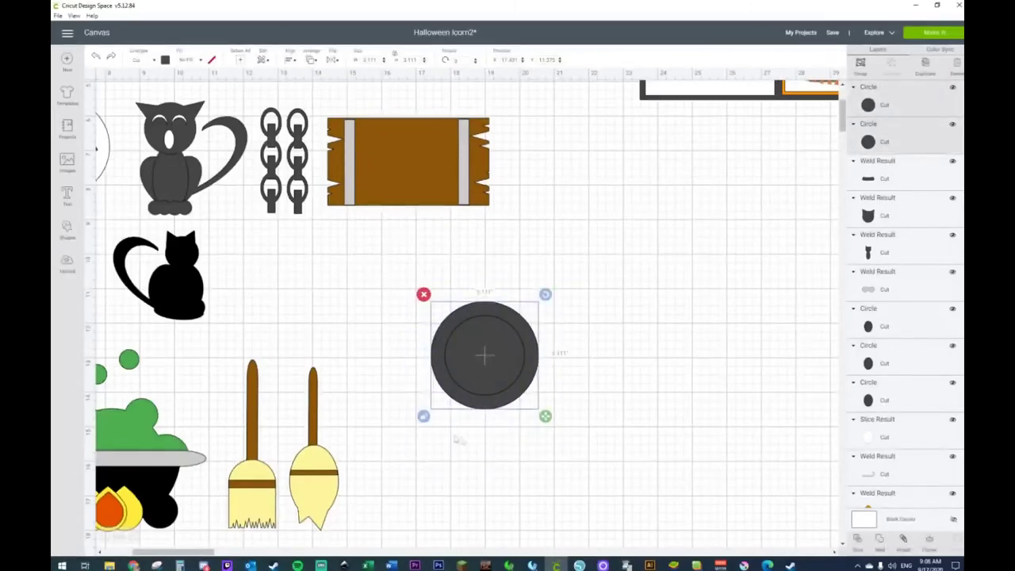
pyautogui.moveTo(548, 421); pyautogui.dragTo(534, 421)
# Step: Slice the two ovals, move the ring aside, and delete the leftover pieces
pyautogui.rightClick(533, 351)
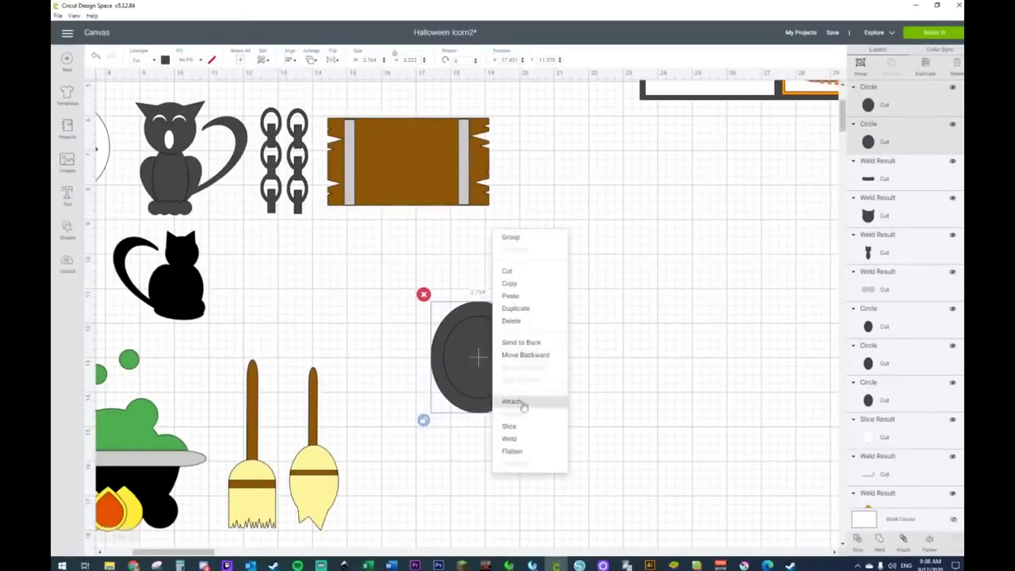
pyautogui.click(522, 428)
pyautogui.moveTo(520, 356); pyautogui.dragTo(660, 349)
pyautogui.moveTo(373, 305); pyautogui.dragTo(482, 404)
pyautogui.press('Delete')
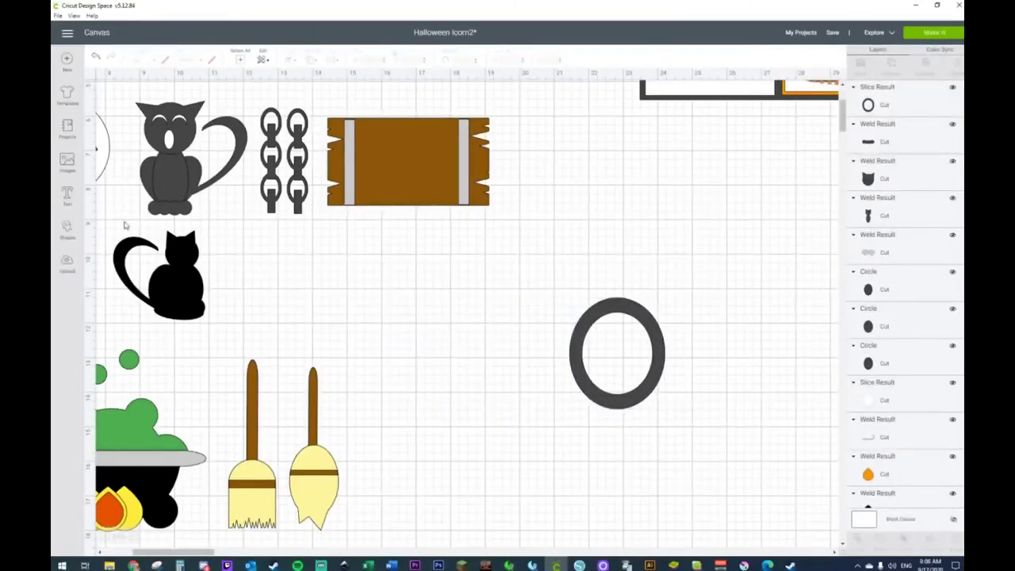
# Step: Add a square, reshape it into a rectangle about 0.81 in by 1.72 in, and overlap it on the ring's bottom edge
pyautogui.click(65, 228)
pyautogui.click(106, 163)
pyautogui.moveTo(204, 182); pyautogui.dragTo(460, 317)
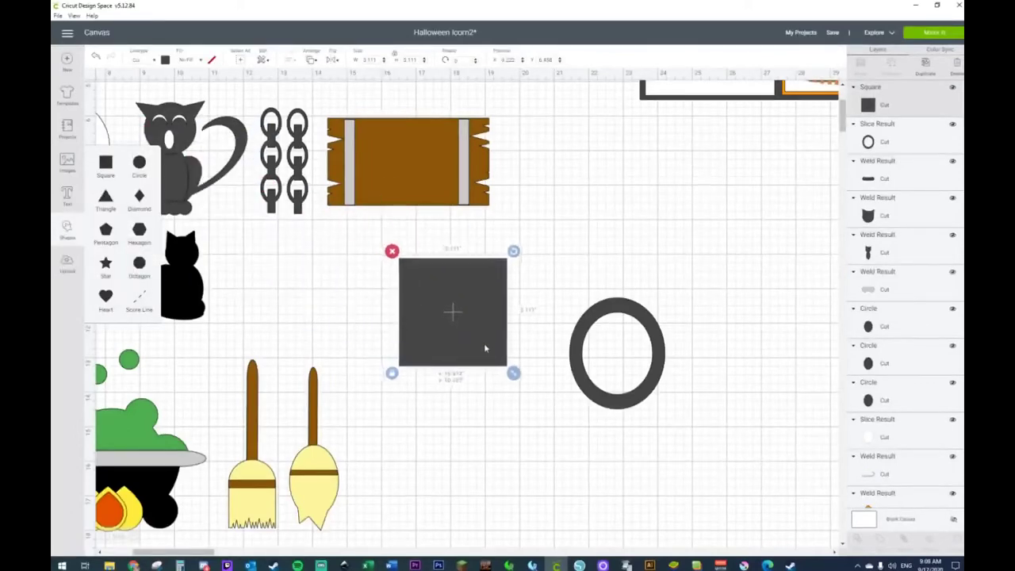
pyautogui.moveTo(520, 378); pyautogui.dragTo(616, 412)
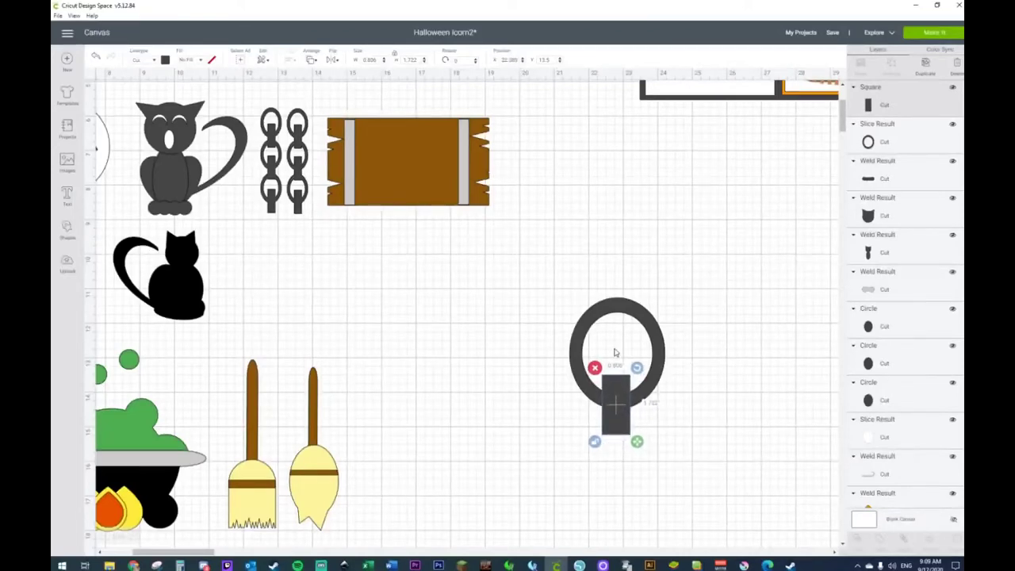
# Step: Weld the rectangle to the oval ring to form a single chain link
pyautogui.moveTo(540, 277); pyautogui.dragTo(700, 473)
pyautogui.scroll(3, 699, 473)
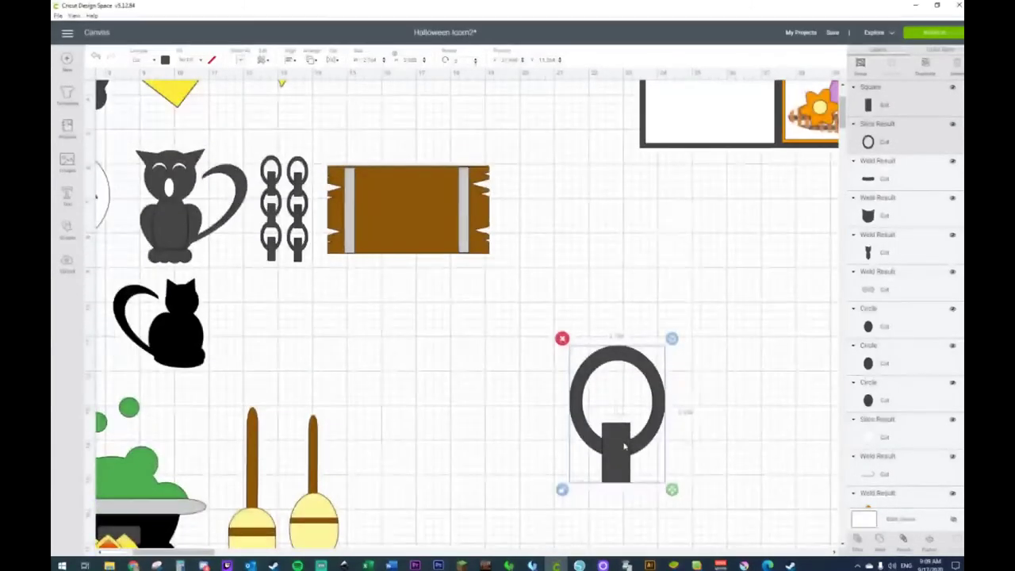
pyautogui.rightClick(625, 442)
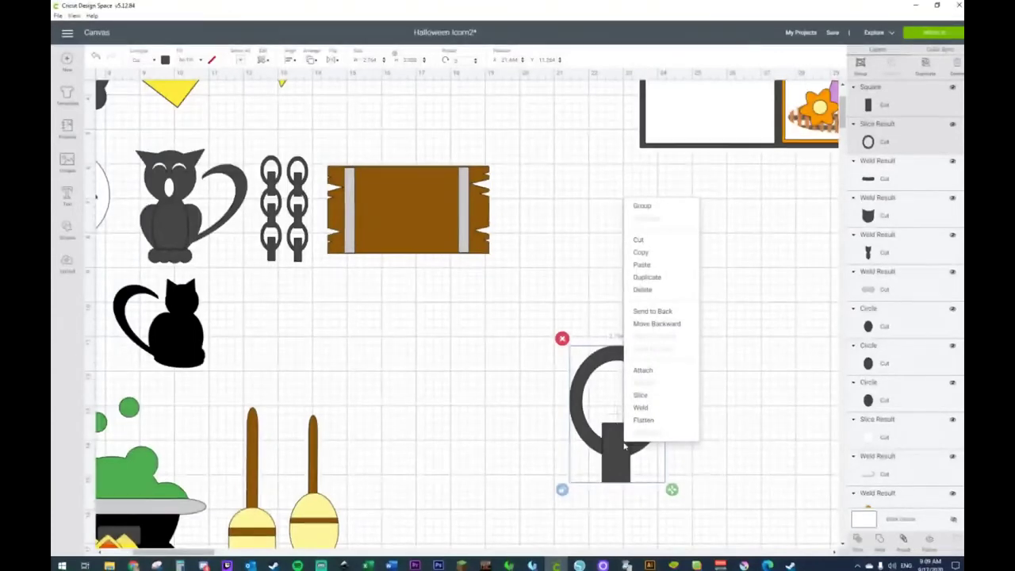
pyautogui.click(640, 408)
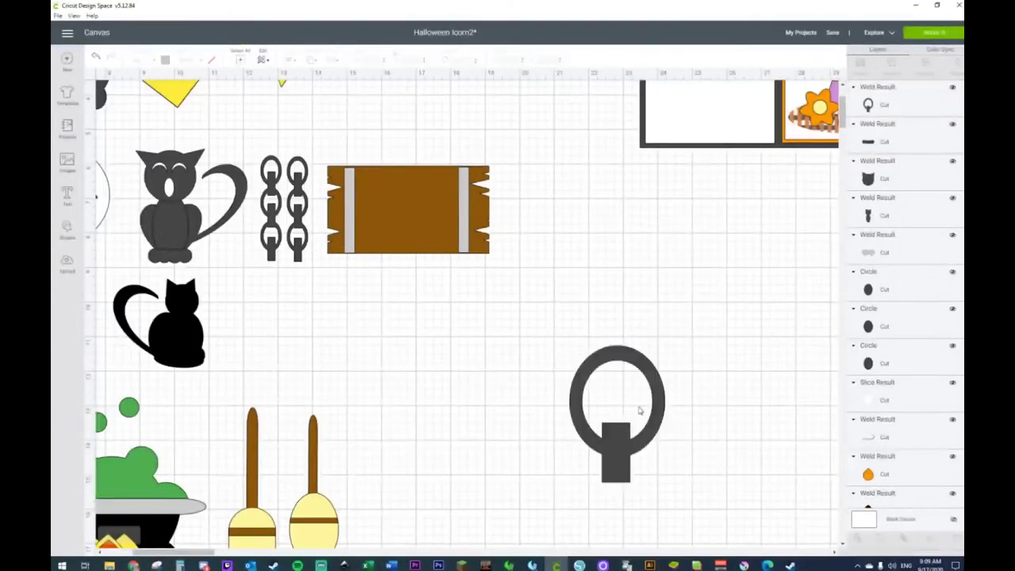
# Step: Move the chain link up and scale it down to about 1.58 in wide and 2.26 in high
pyautogui.click(626, 460)
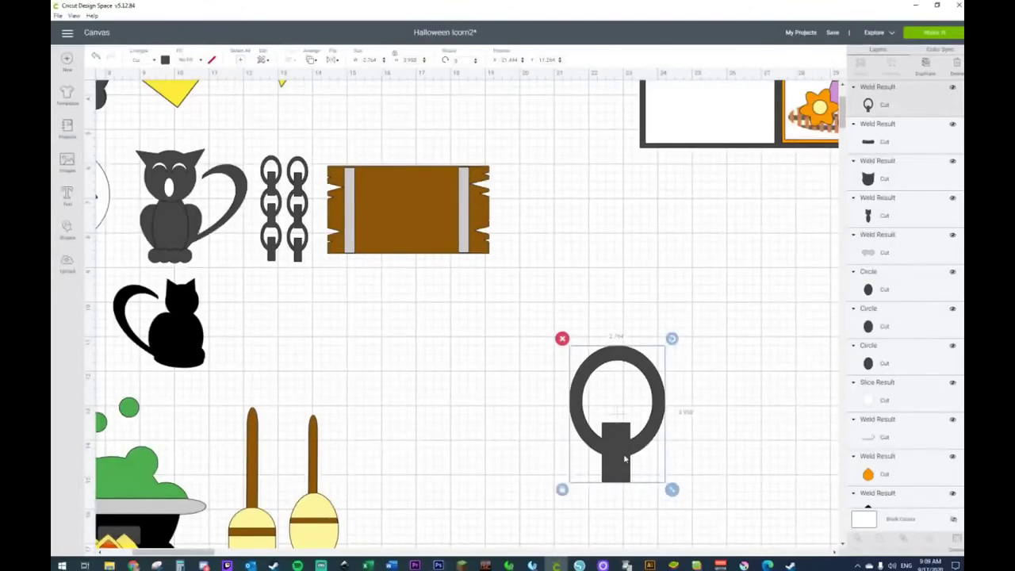
pyautogui.moveTo(622, 471); pyautogui.dragTo(604, 402)
pyautogui.click(657, 414)
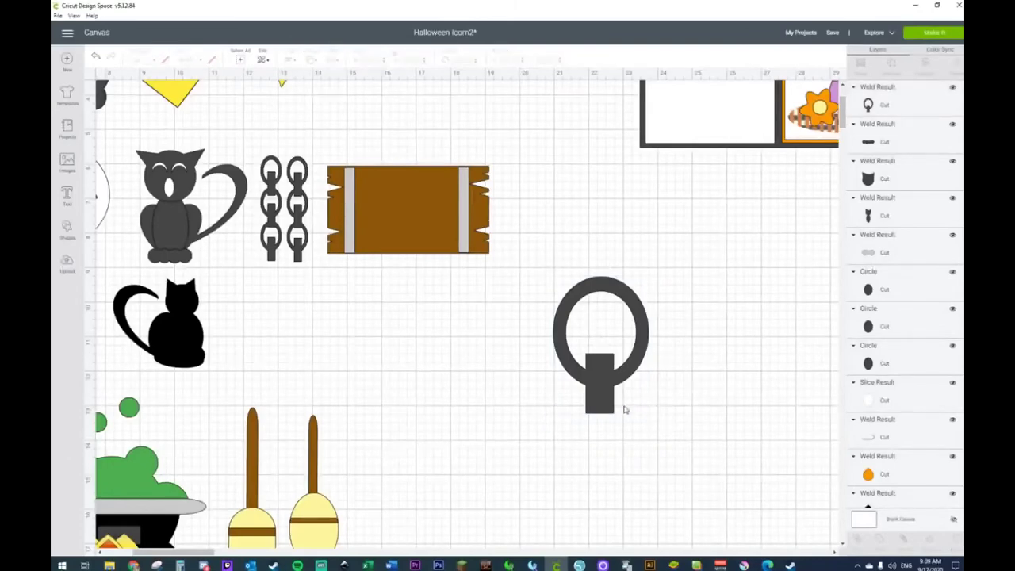
pyautogui.click(624, 408)
pyautogui.moveTo(656, 418); pyautogui.dragTo(581, 406)
# Step: Duplicate the chain link twice and stack the copies below it, each ring overlapping the connector above
pyautogui.hotkey('ctrl', 'd')
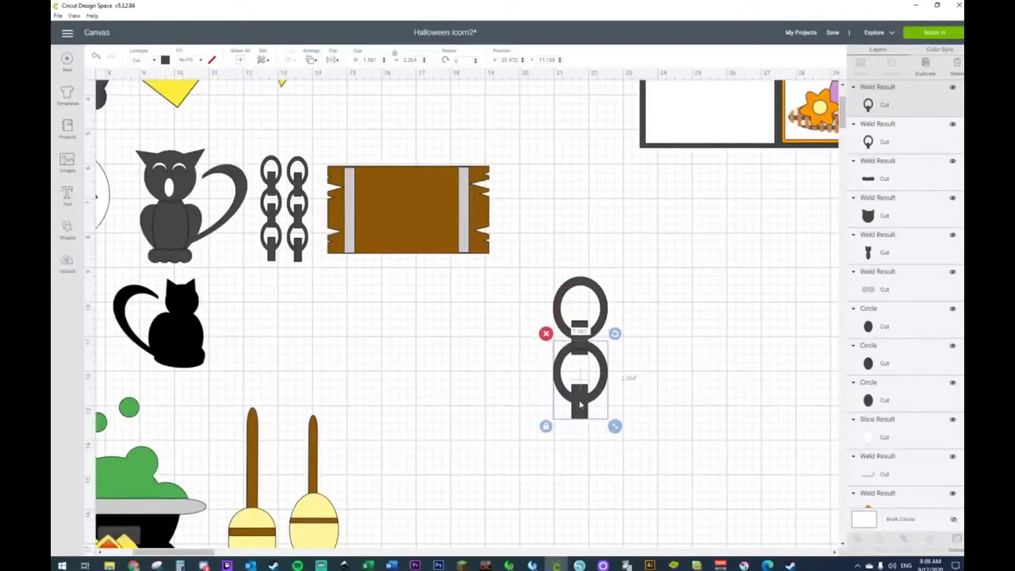
pyautogui.hotkey('ctrl', 'd')
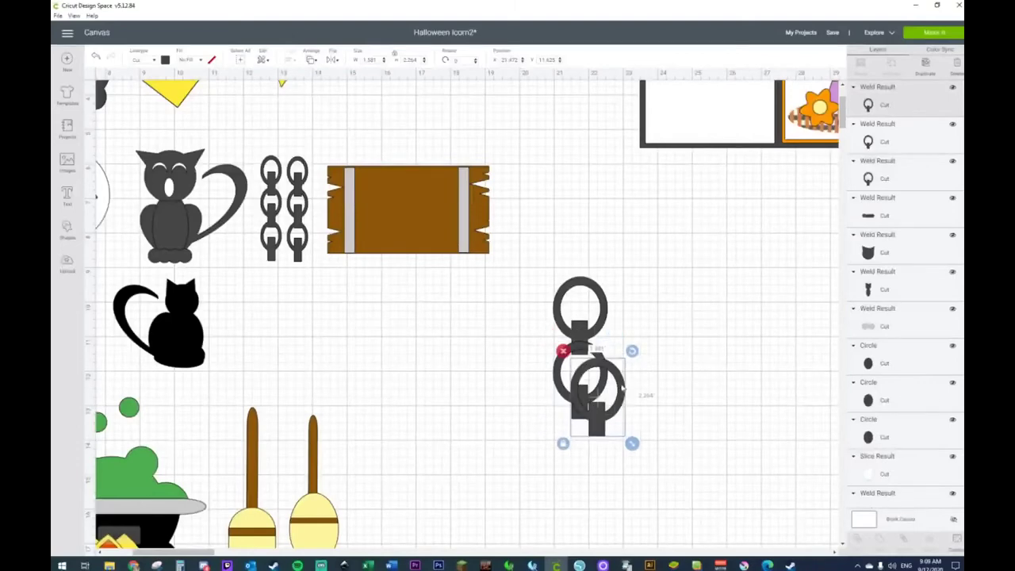
pyautogui.moveTo(622, 396); pyautogui.dragTo(608, 438)
# Step: Center the three chain links horizontally on each other and weld them into one chain
pyautogui.moveTo(543, 256); pyautogui.dragTo(635, 512)
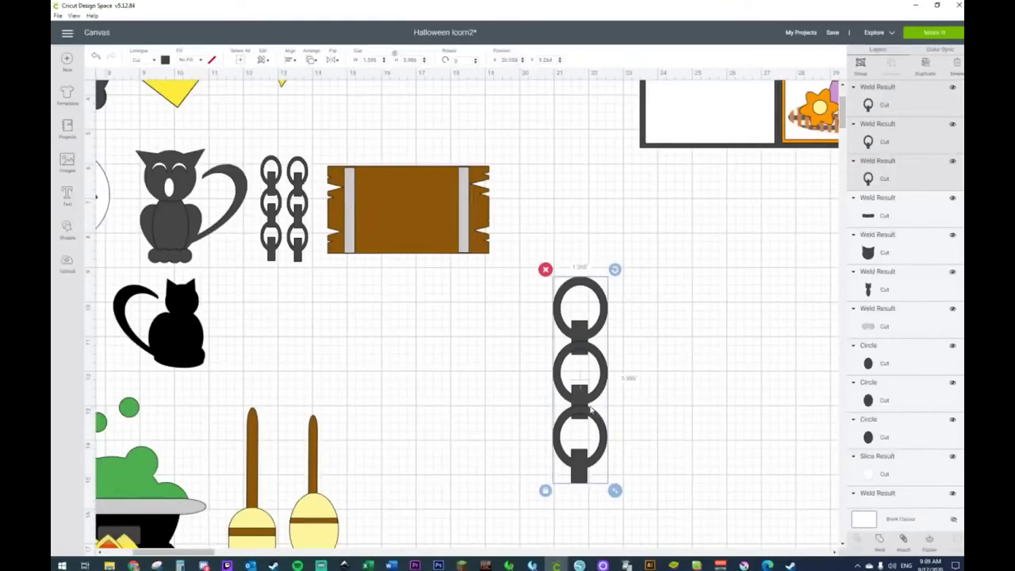
pyautogui.click(291, 62)
pyautogui.click(313, 119)
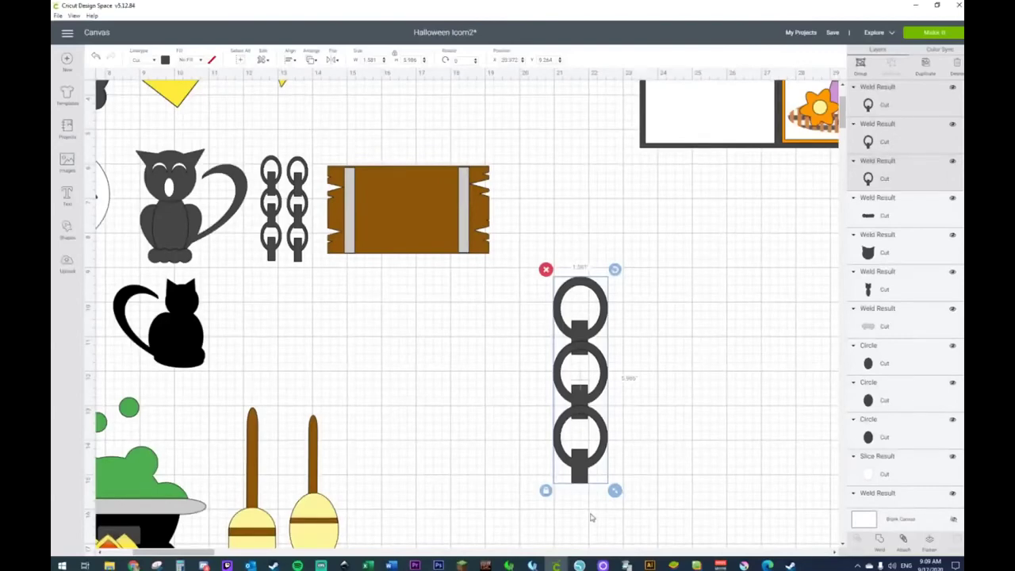
pyautogui.rightClick(580, 458)
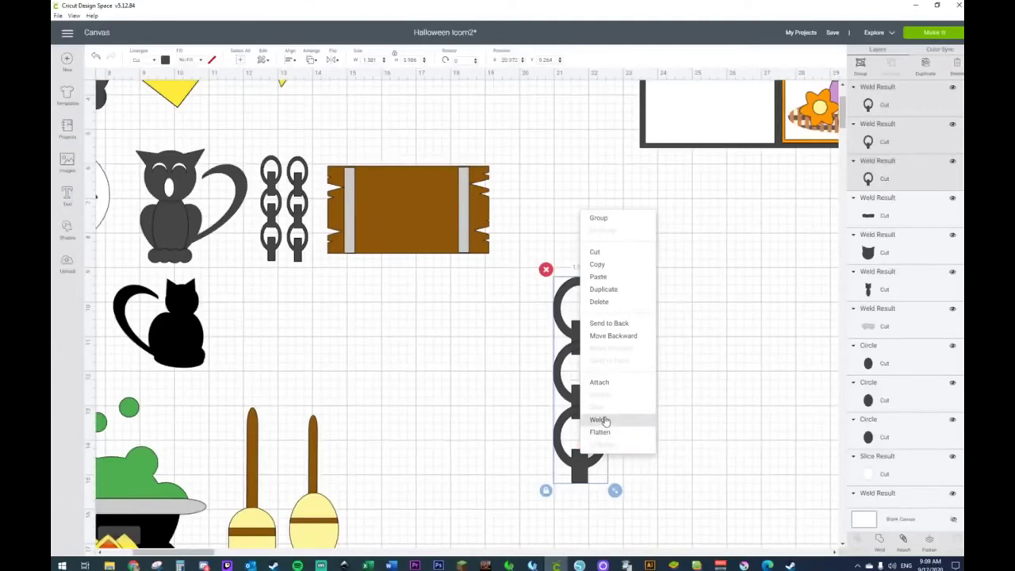
pyautogui.click(600, 420)
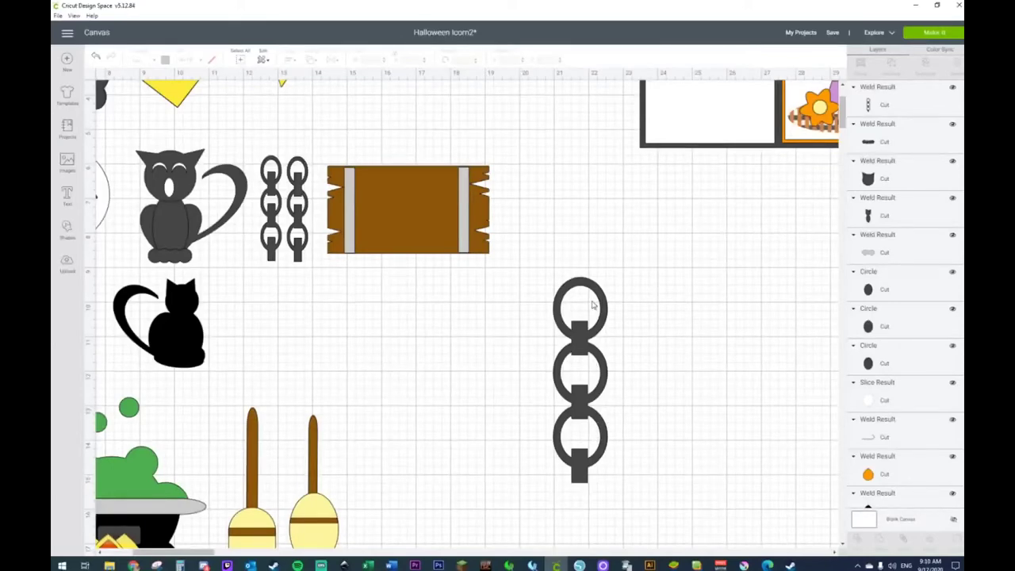
# Step: Duplicate the welded chain and position the two chains side by side at about the same height
pyautogui.moveTo(596, 338); pyautogui.dragTo(599, 316)
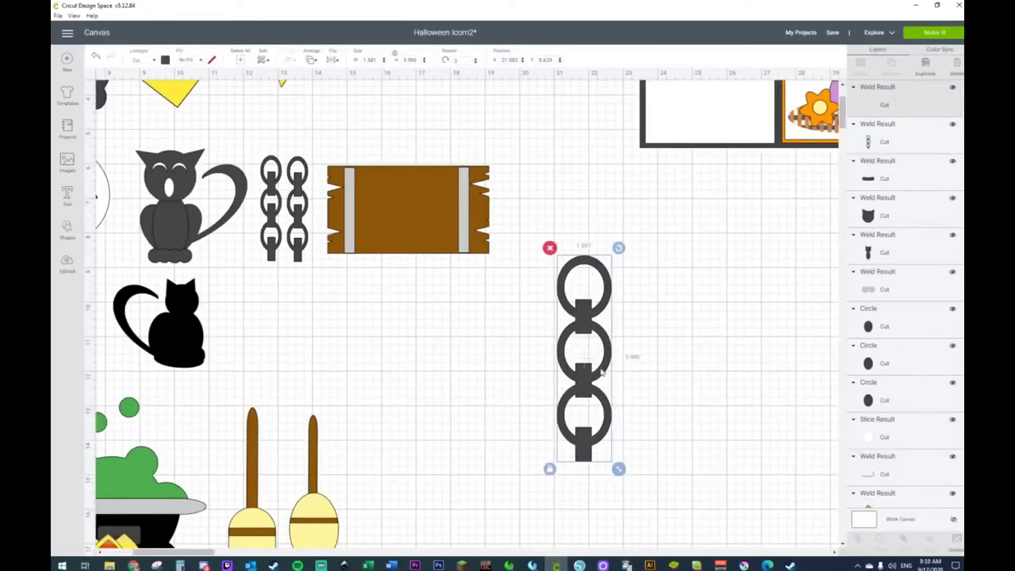
pyautogui.hotkey('ctrl', 'd')
pyautogui.moveTo(627, 360); pyautogui.dragTo(696, 351)
pyautogui.moveTo(582, 373); pyautogui.dragTo(581, 387)
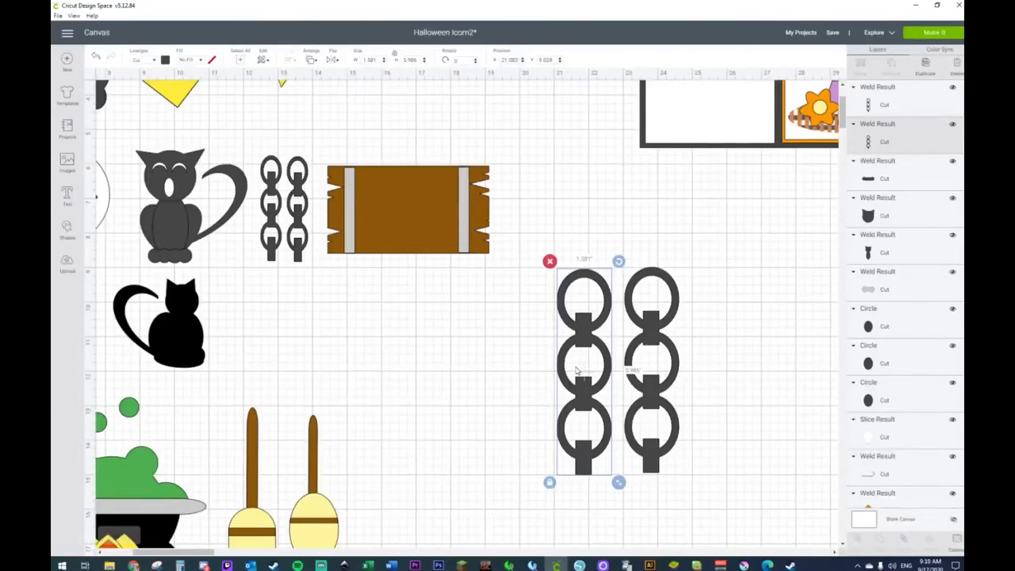
# Step: Select both chains and scale them down together to about 3.47 in high
pyautogui.click(489, 319)
pyautogui.moveTo(568, 251); pyautogui.dragTo(701, 546)
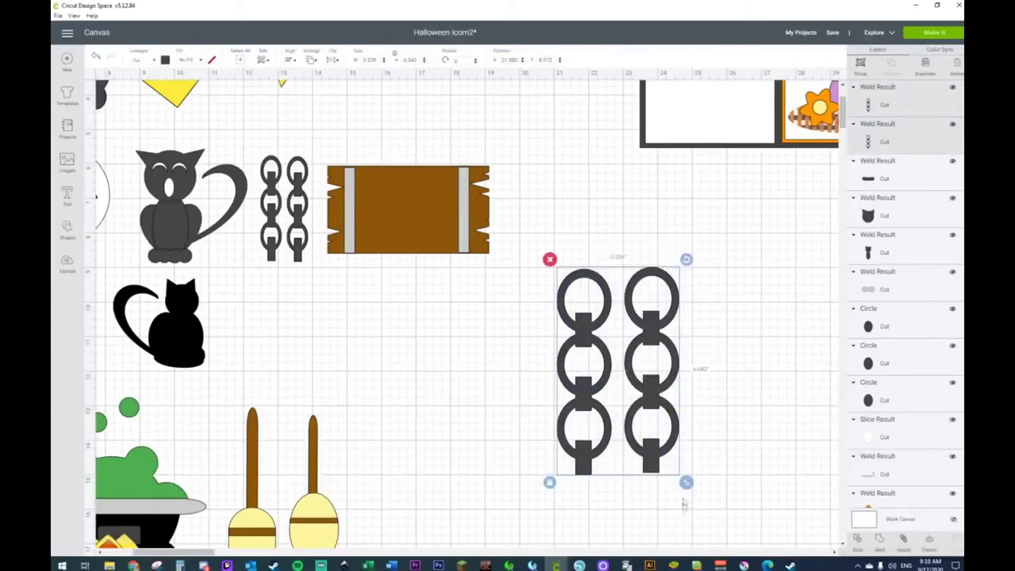
pyautogui.moveTo(687, 484); pyautogui.dragTo(607, 387)
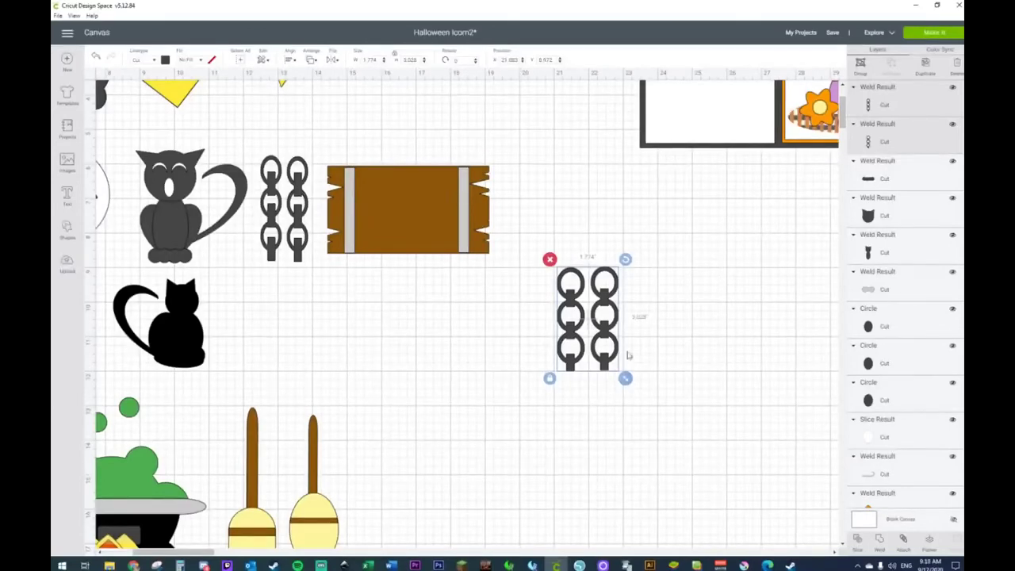
pyautogui.moveTo(626, 379); pyautogui.dragTo(634, 394)
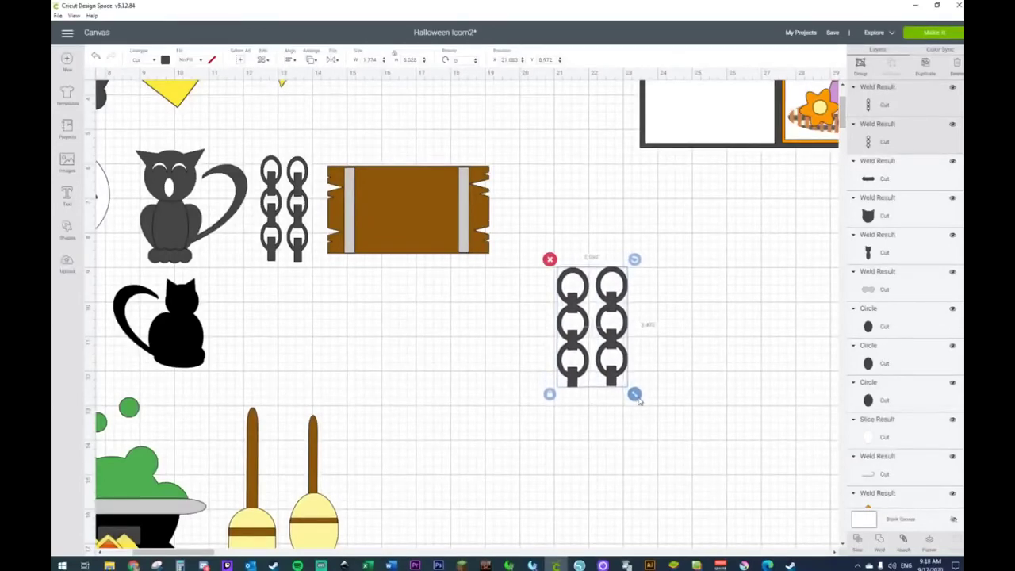
pyautogui.click(667, 303)
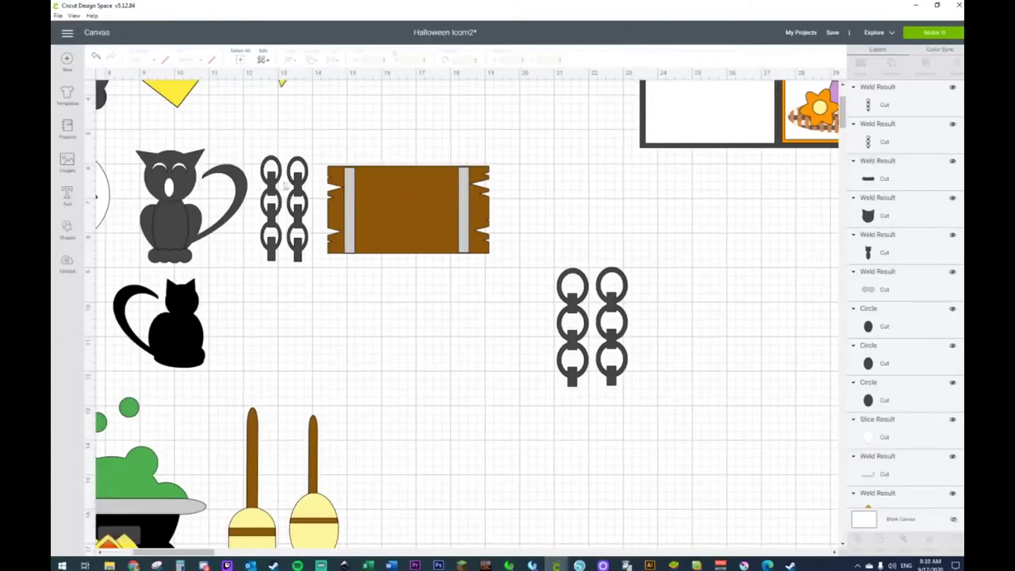
# Step: Add a square below the chains and stretch it into a rectangle about 4.96 in wide and 2.75 in high
pyautogui.click(67, 230)
pyautogui.click(106, 163)
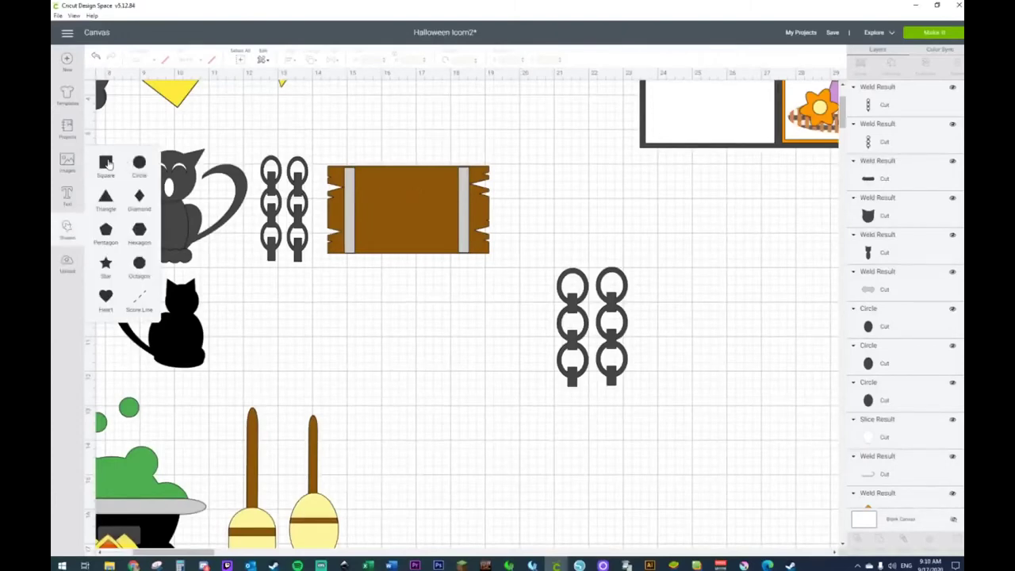
pyautogui.moveTo(204, 181); pyautogui.dragTo(485, 462)
pyautogui.moveTo(548, 522); pyautogui.dragTo(611, 514)
# Step: Duplicate the rectangle, reshape the copy into a vertical strip about 0.51 by 3.92 in, and lay it across the rectangle's left part
pyautogui.moveTo(546, 476); pyautogui.dragTo(462, 374)
pyautogui.hotkey('ctrl', 'd')
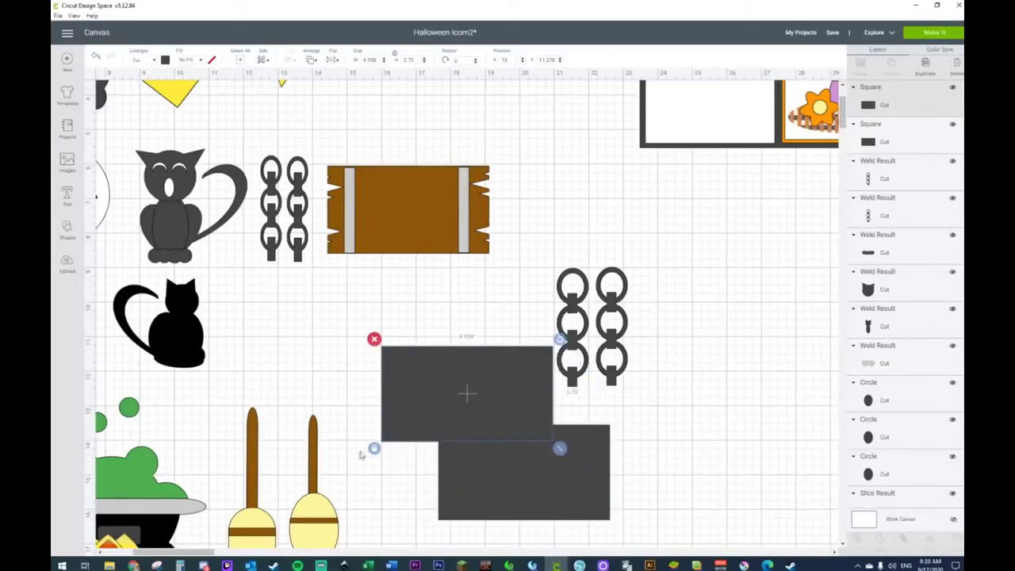
pyautogui.moveTo(559, 449); pyautogui.dragTo(405, 492)
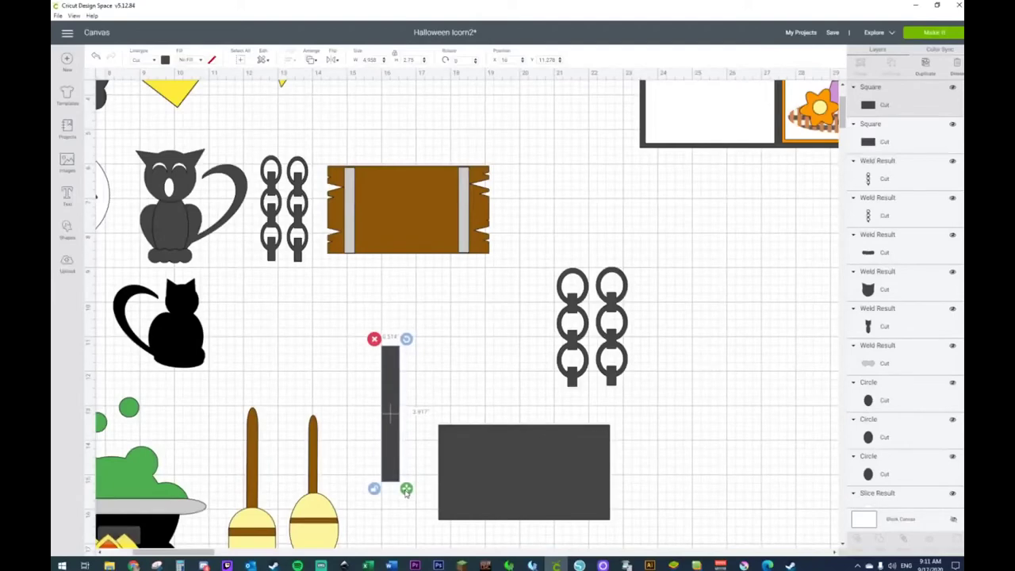
pyautogui.moveTo(399, 410); pyautogui.dragTo(474, 469)
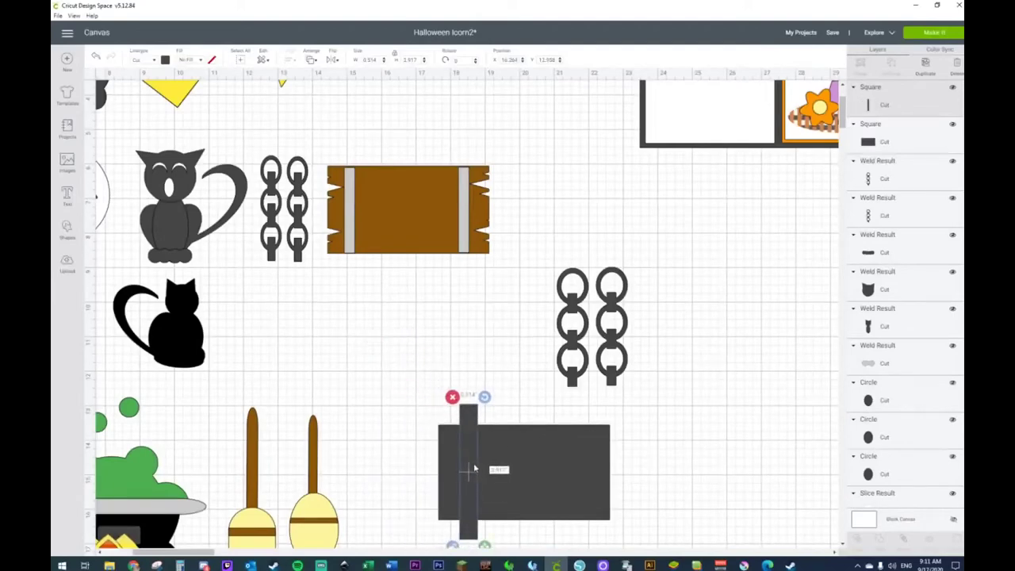
# Step: Duplicate the large rectangle and move the copy up, clear of the strip
pyautogui.click(570, 466)
pyautogui.hotkey('ctrl', 'd')
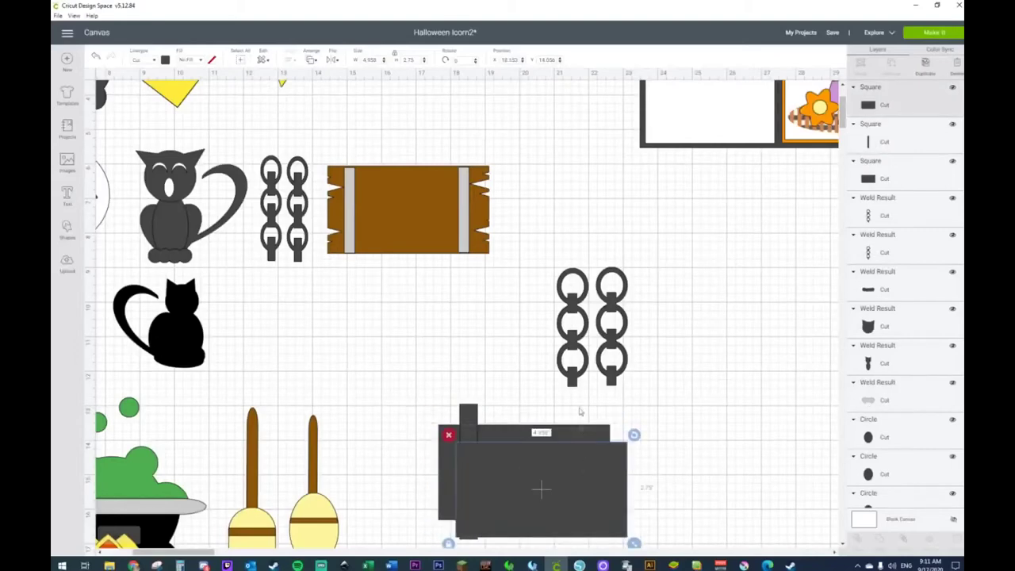
pyautogui.moveTo(541, 489); pyautogui.dragTo(527, 307)
# Step: Slice the lower rectangle with the strip, move one rectangle-height strip piece aside and delete the remaining slice pieces
pyautogui.moveTo(407, 443); pyautogui.dragTo(465, 526)
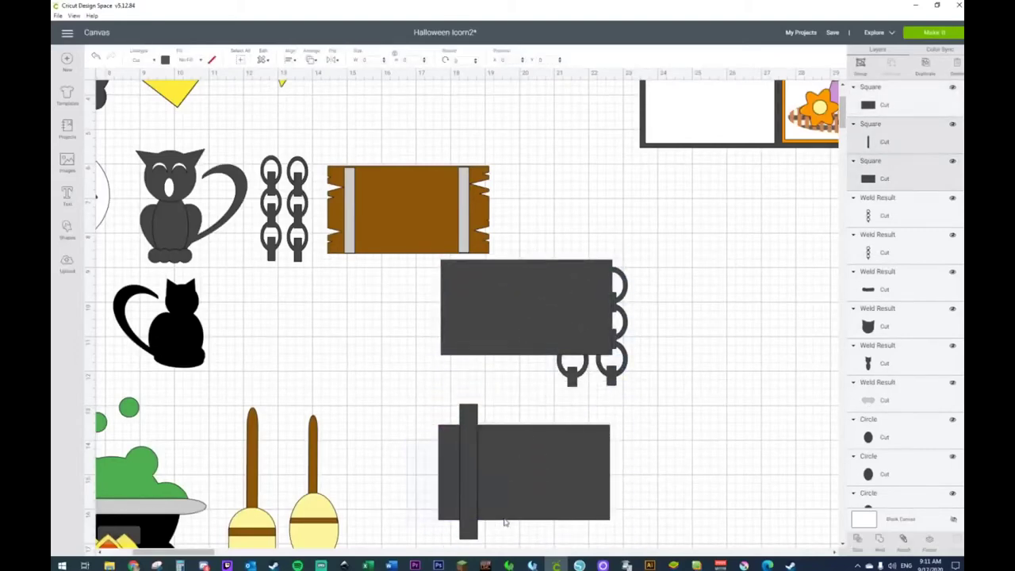
pyautogui.rightClick(503, 503)
pyautogui.click(518, 456)
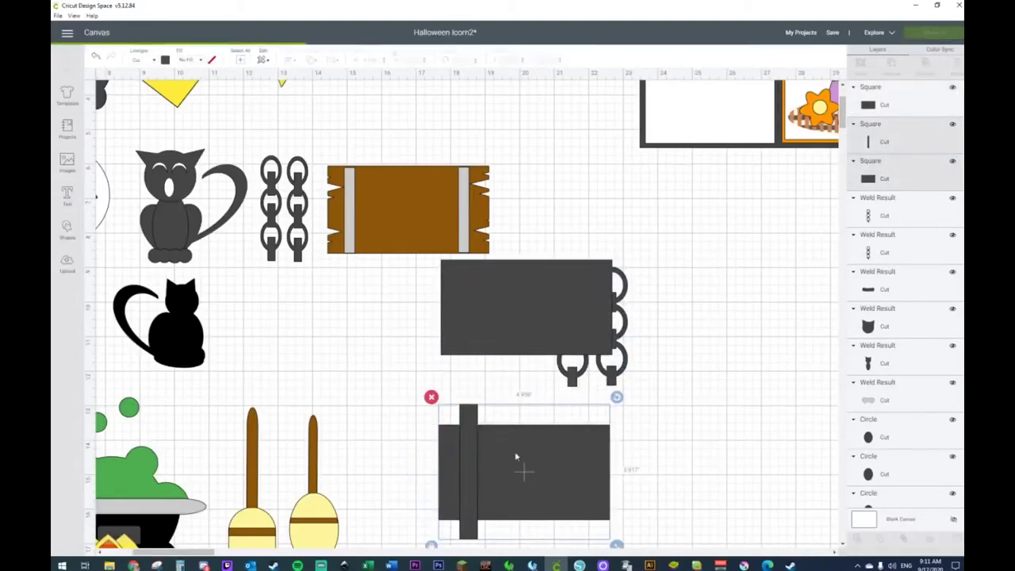
pyautogui.moveTo(479, 466); pyautogui.dragTo(753, 354)
pyautogui.click(431, 474)
pyautogui.moveTo(431, 474); pyautogui.dragTo(487, 537)
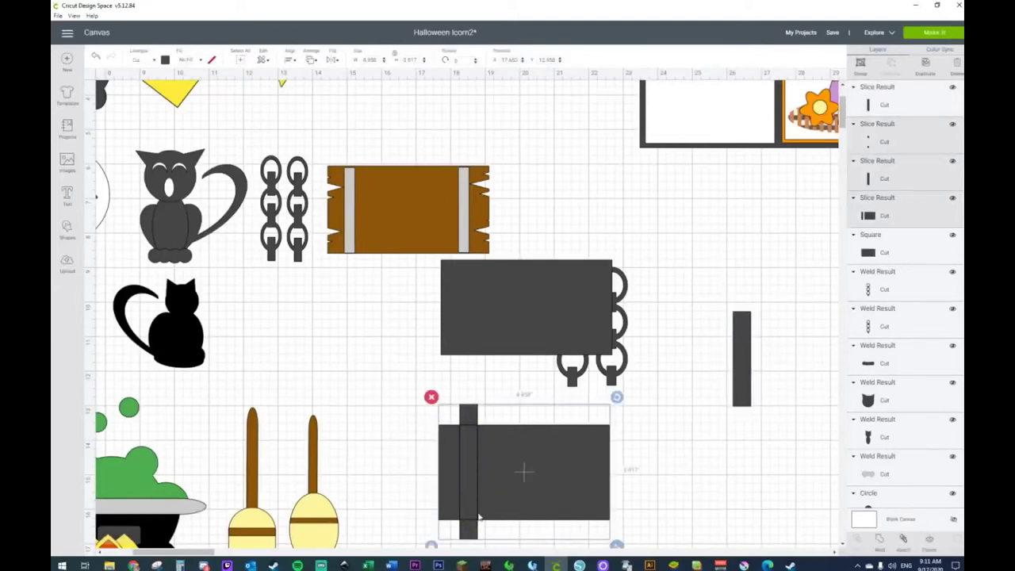
pyautogui.press('Delete')
# Step: Move the remaining rectangle below the chains and place one chain above each of its upper corners
pyautogui.moveTo(461, 314); pyautogui.dragTo(535, 446)
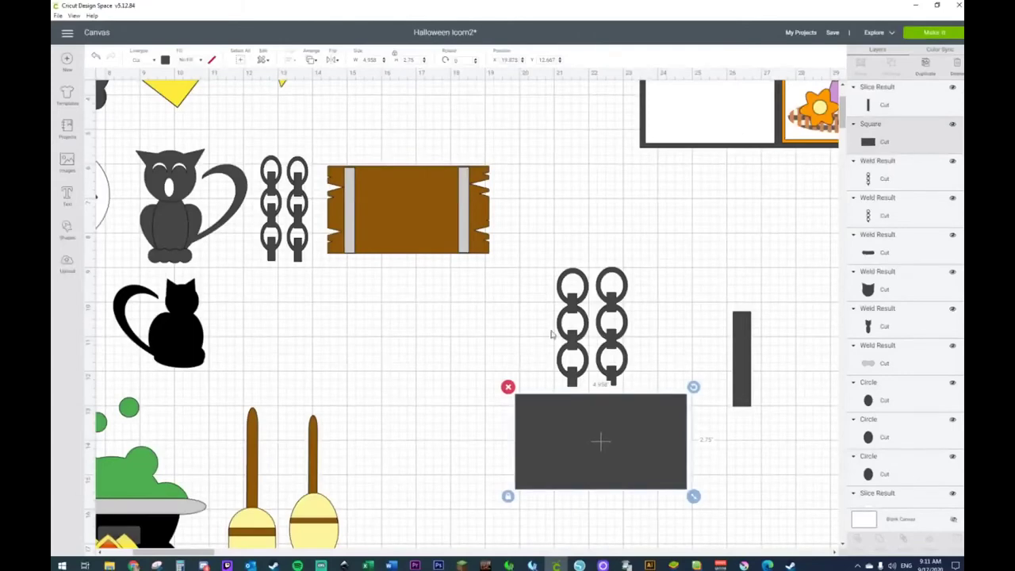
pyautogui.moveTo(571, 330); pyautogui.dragTo(530, 333)
pyautogui.moveTo(625, 322); pyautogui.dragTo(687, 330)
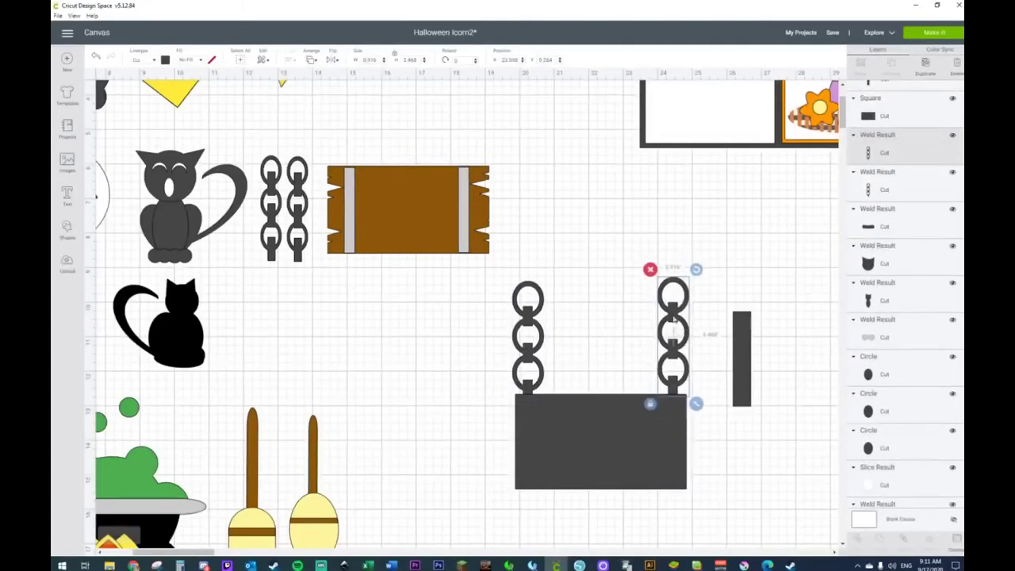
# Step: Recolor the rectangle brown and the narrow strip light gray
pyautogui.click(640, 429)
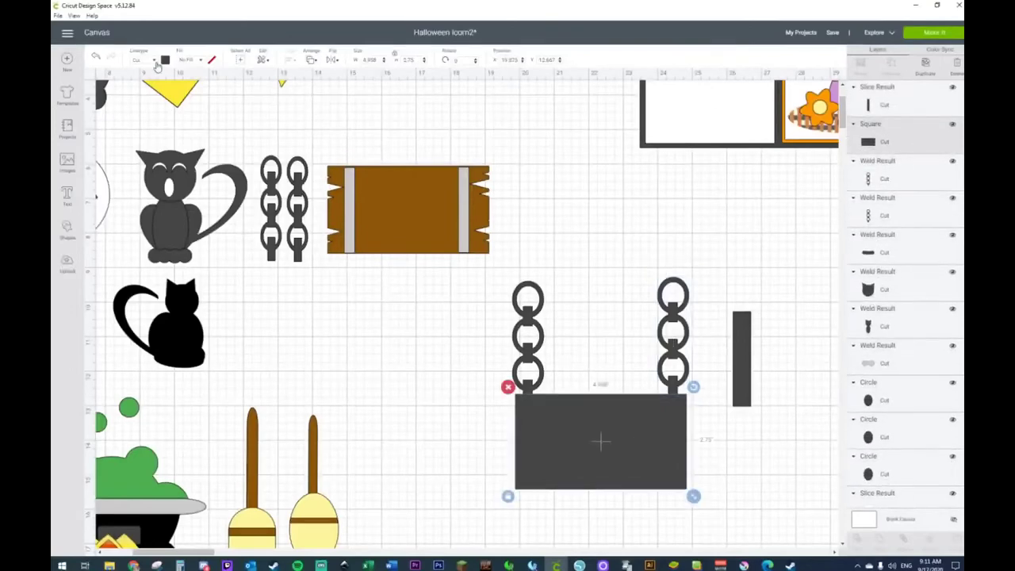
pyautogui.click(164, 60)
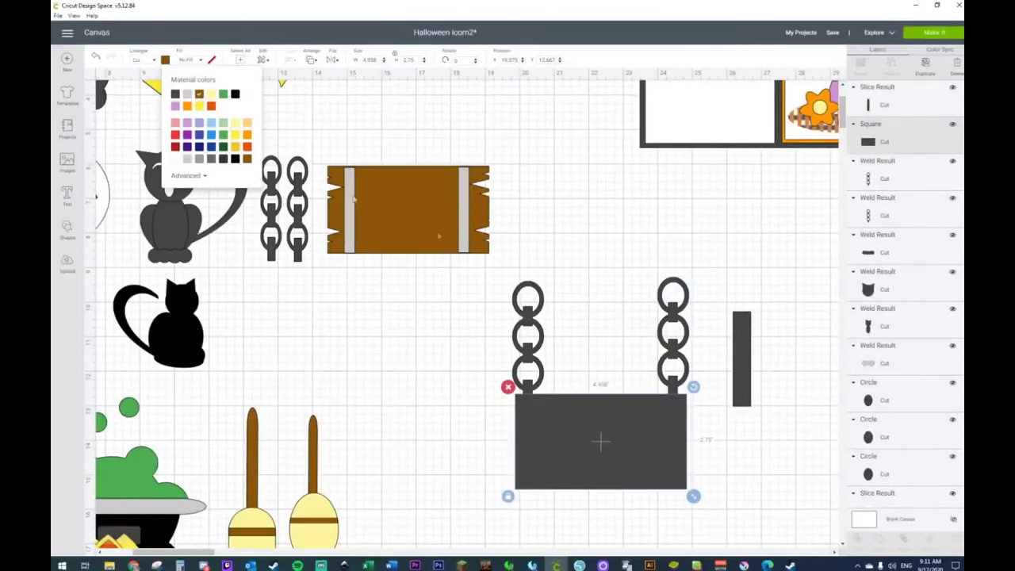
pyautogui.click(199, 93)
pyautogui.click(736, 333)
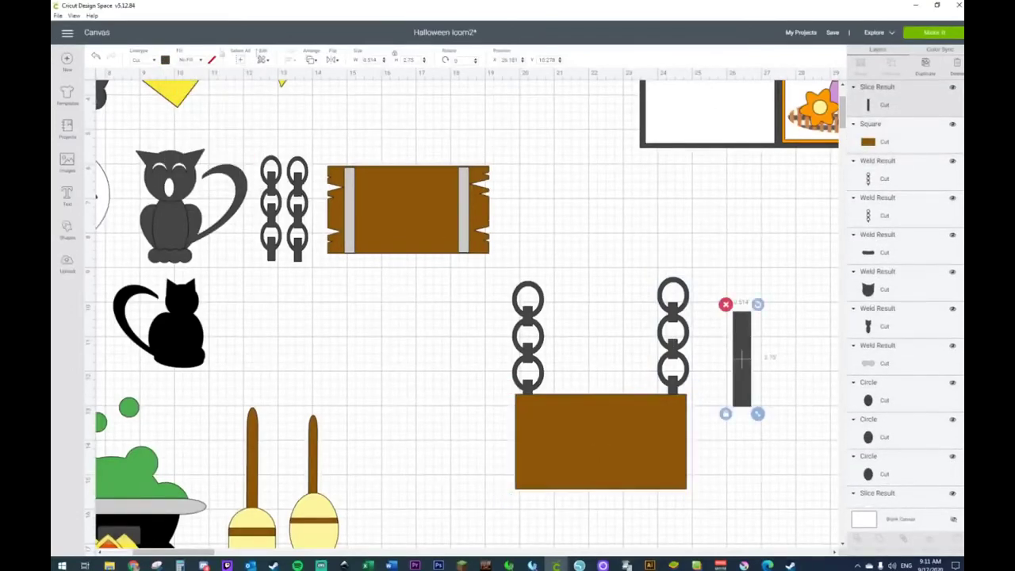
pyautogui.click(165, 61)
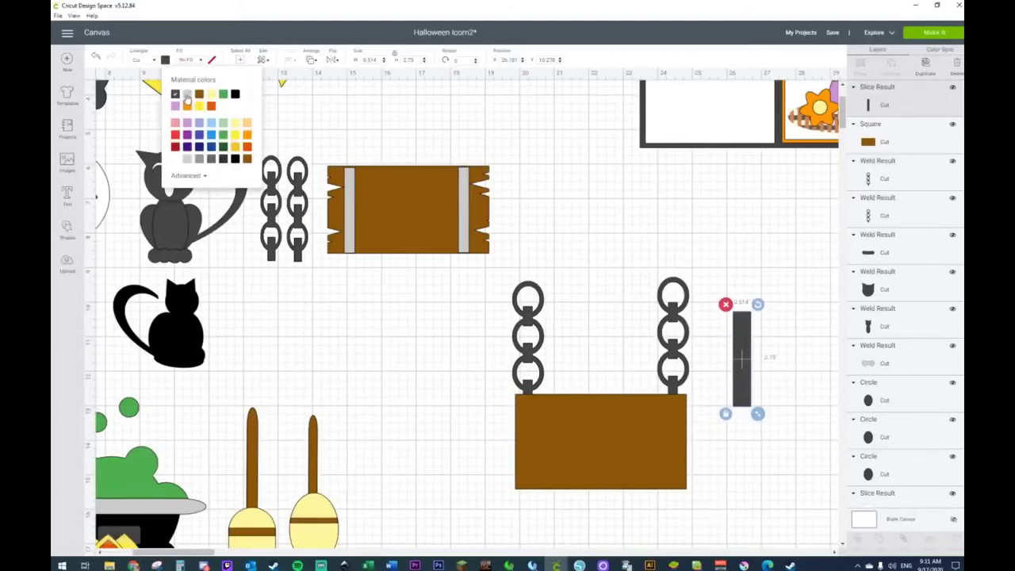
pyautogui.click(188, 95)
pyautogui.click(785, 341)
# Step: Place the gray strip near the brown sign's left edge and a duplicate of it near the right edge
pyautogui.moveTo(741, 350); pyautogui.dragTo(539, 432)
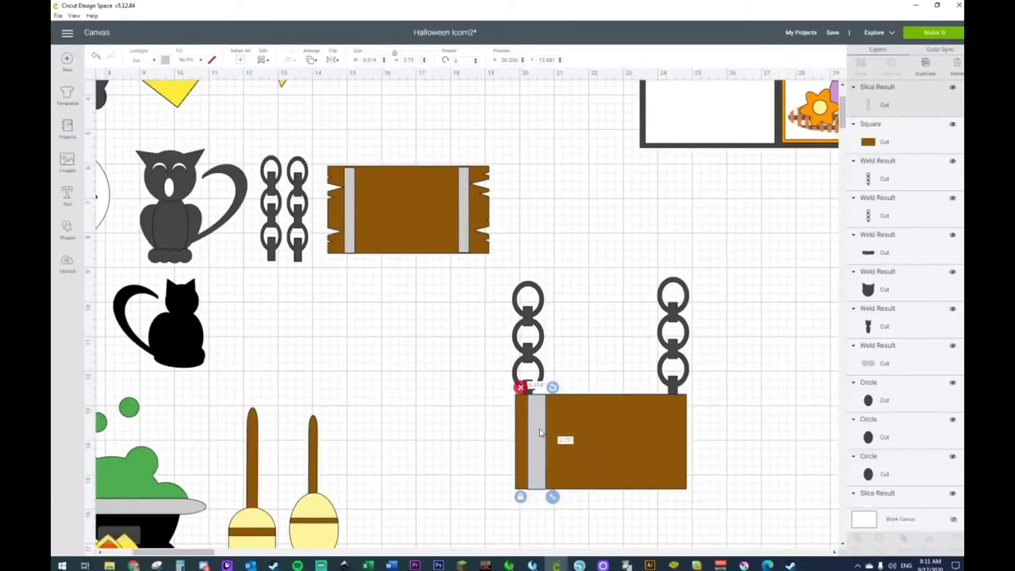
pyautogui.hotkey('ctrl', 'd')
pyautogui.moveTo(565, 434); pyautogui.dragTo(668, 418)
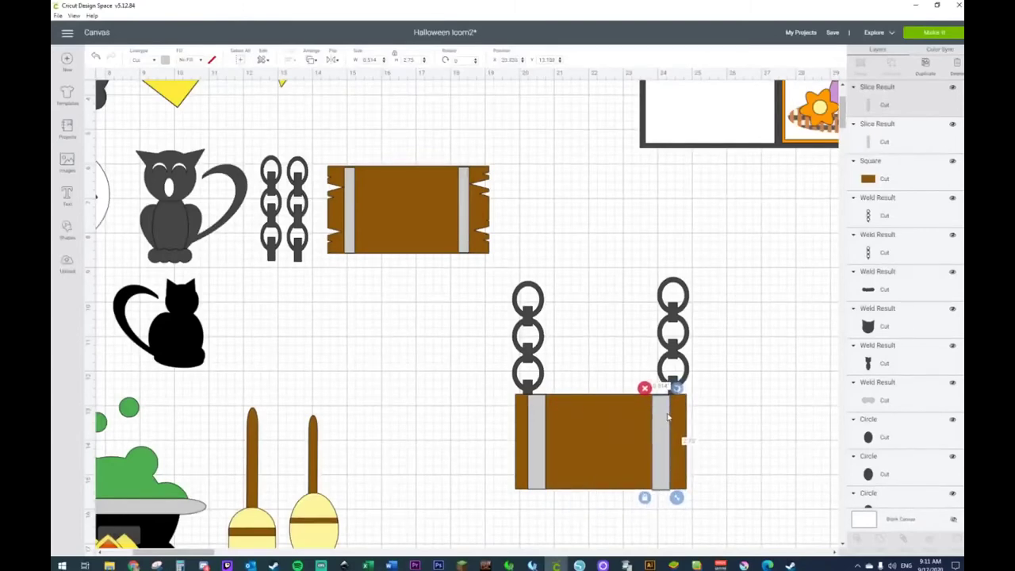
pyautogui.moveTo(544, 423); pyautogui.dragTo(538, 423)
pyautogui.click(667, 420)
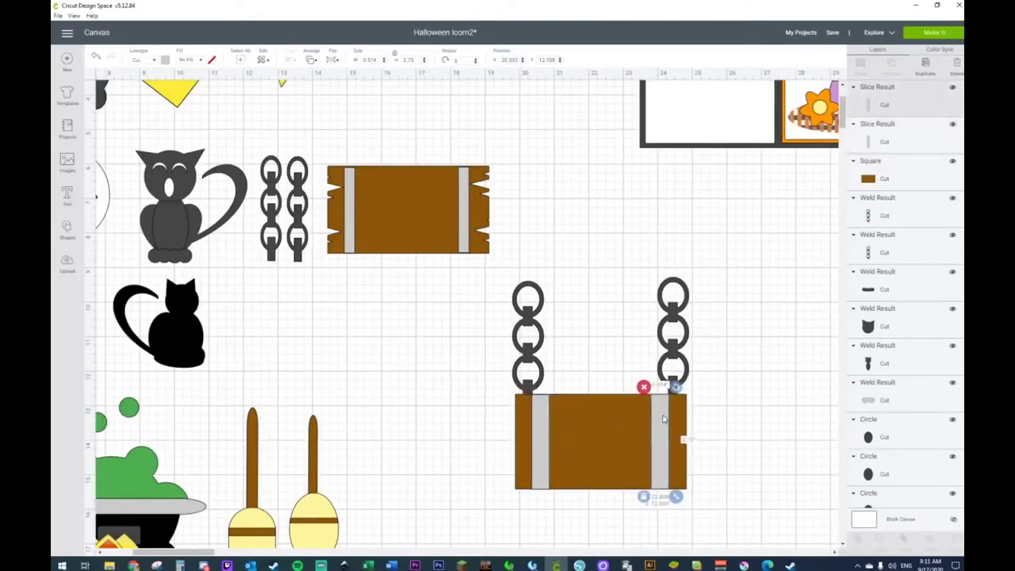
# Step: Add a triangle, narrow it to about 1.26 by 3.29 in, rotate it 90 degrees and overlap its tip with the sign's upper left edge
pyautogui.click(69, 232)
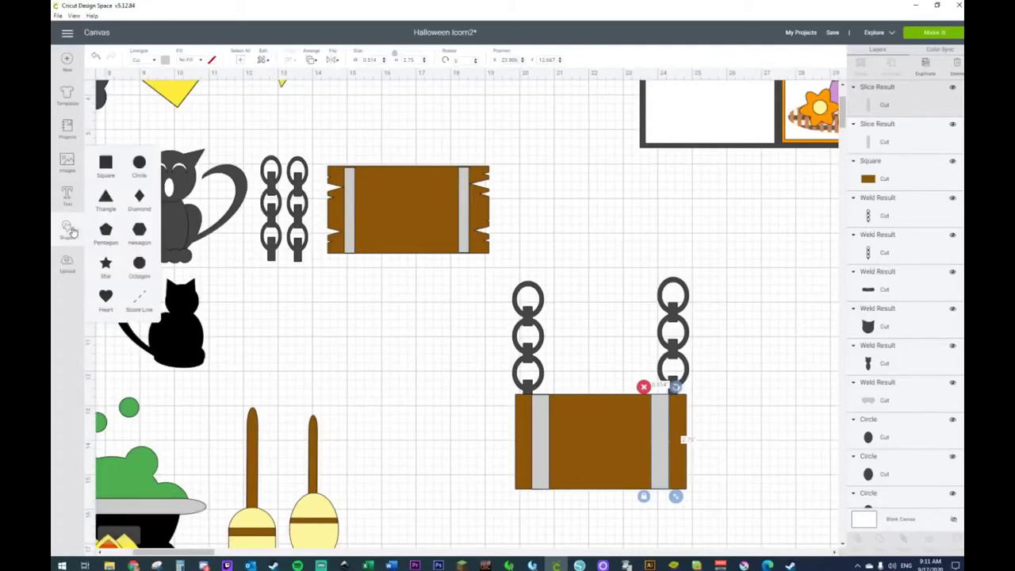
pyautogui.click(106, 197)
pyautogui.moveTo(260, 236); pyautogui.dragTo(453, 426)
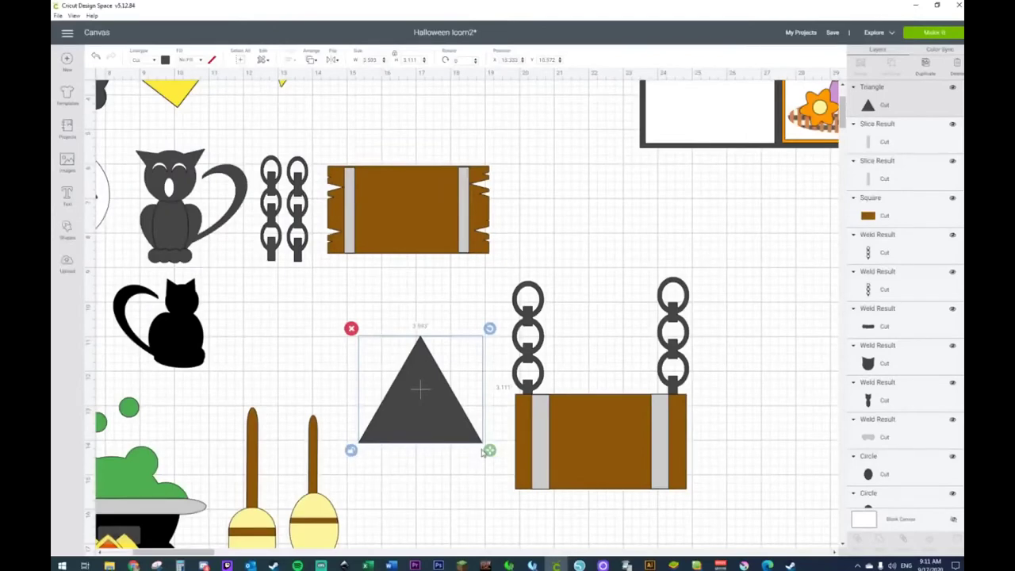
pyautogui.moveTo(489, 449); pyautogui.dragTo(410, 457)
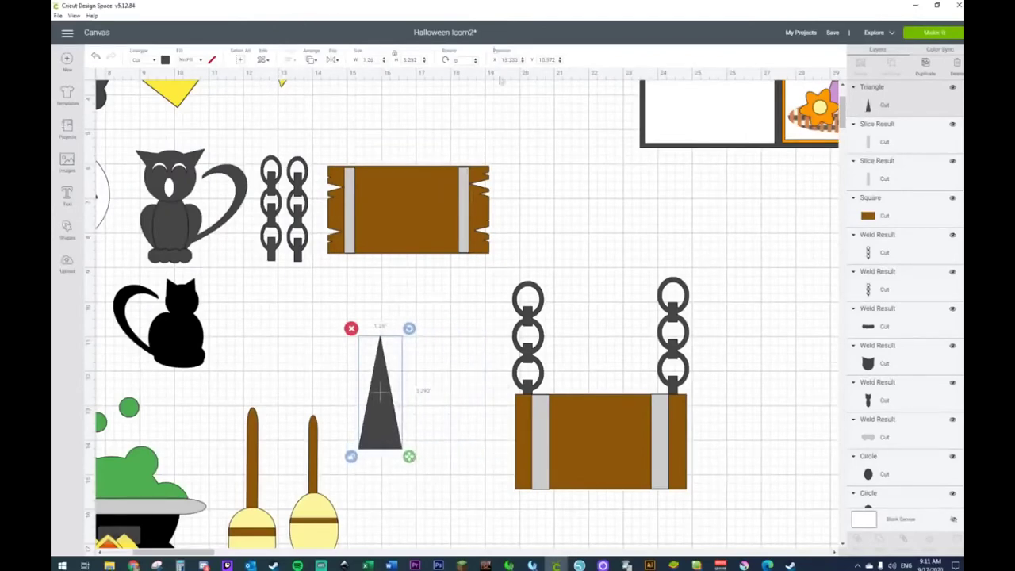
pyautogui.click(456, 61)
pyautogui.write('90')
pyautogui.press('Return')
pyautogui.moveTo(373, 407); pyautogui.dragTo(462, 417)
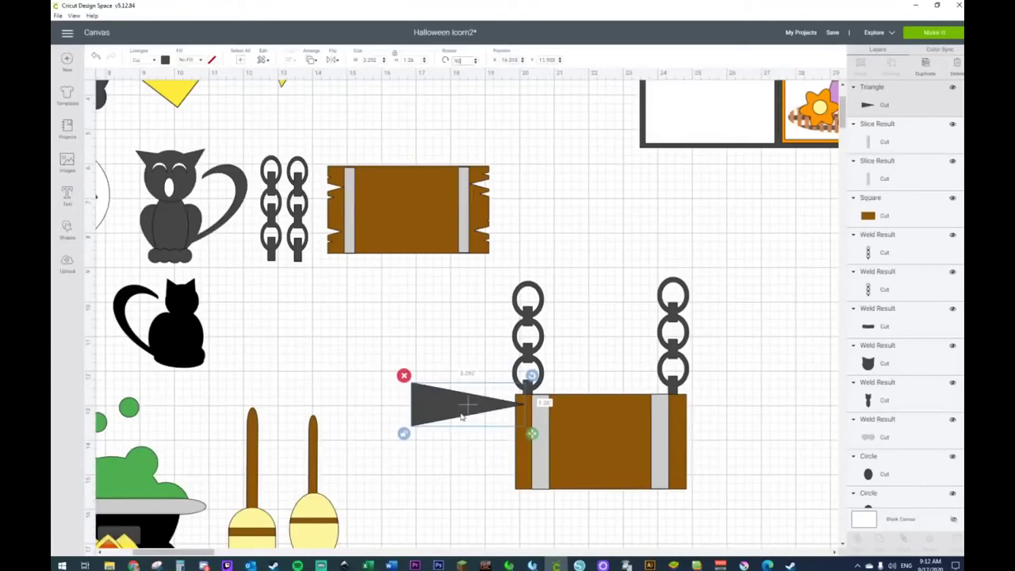
pyautogui.click(457, 333)
# Step: Duplicate the triangle twice with slight downward offsets and weld the three into one spiked shape
pyautogui.click(456, 406)
pyautogui.hotkey('ctrl', 'd')
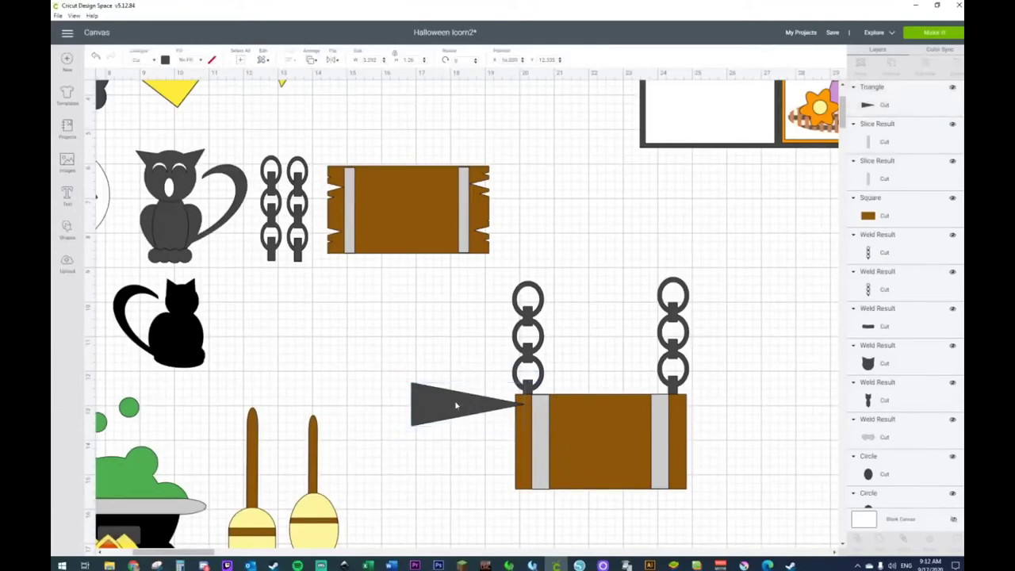
pyautogui.moveTo(458, 414)
pyautogui.mouseDown()
pyautogui.moveTo(458, 425)
pyautogui.moveTo(442, 410)
pyautogui.moveTo(448, 422)
pyautogui.mouseUp()
pyautogui.hotkey('ctrl', 'd')
pyautogui.moveTo(411, 351); pyautogui.dragTo(443, 434)
pyautogui.rightClick(443, 435)
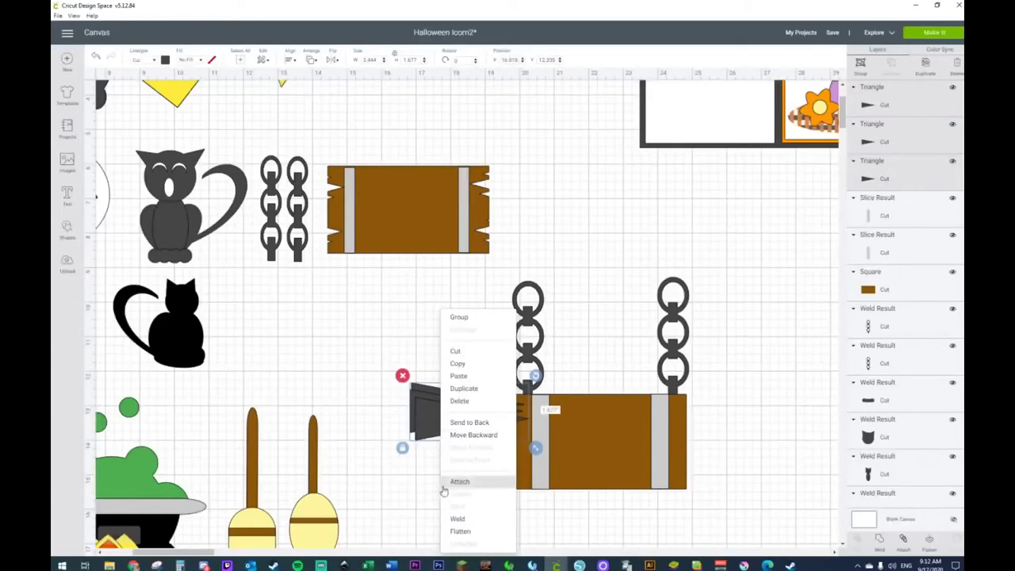
pyautogui.click(457, 518)
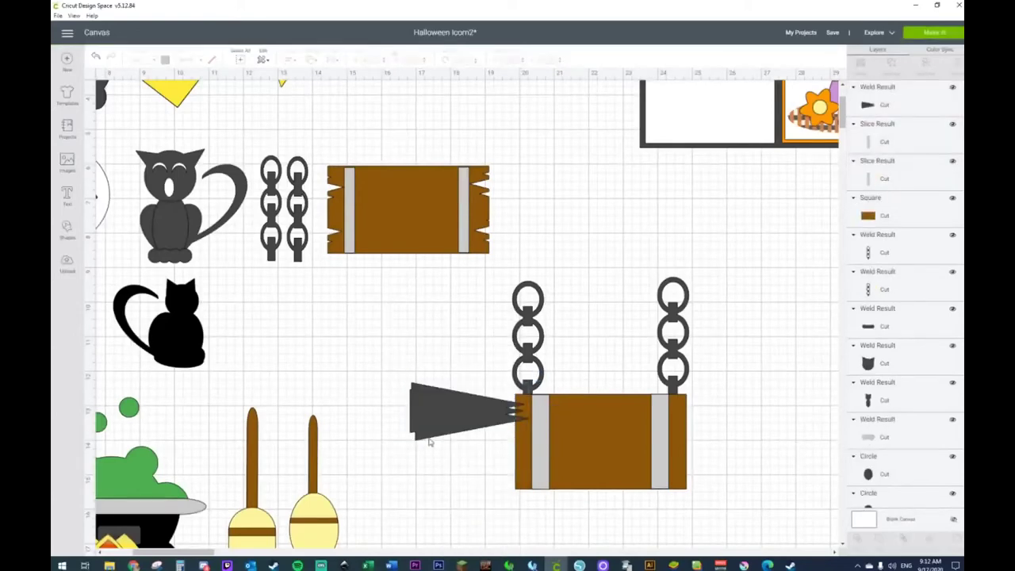
# Step: Stack three duplicates of the spiked shape down the sign's left edge and weld all four into one jagged shape
pyautogui.click(457, 428)
pyautogui.hotkey('ctrl', 'd')
pyautogui.moveTo(458, 442)
pyautogui.mouseDown()
pyautogui.moveTo(444, 456)
pyautogui.moveTo(445, 439)
pyautogui.moveTo(478, 469)
pyautogui.moveTo(468, 492)
pyautogui.moveTo(455, 452)
pyautogui.moveTo(452, 460)
pyautogui.mouseUp()
pyautogui.hotkey('ctrl', 'd')
pyautogui.hotkey('ctrl', 'd')
pyautogui.moveTo(396, 350); pyautogui.dragTo(445, 543)
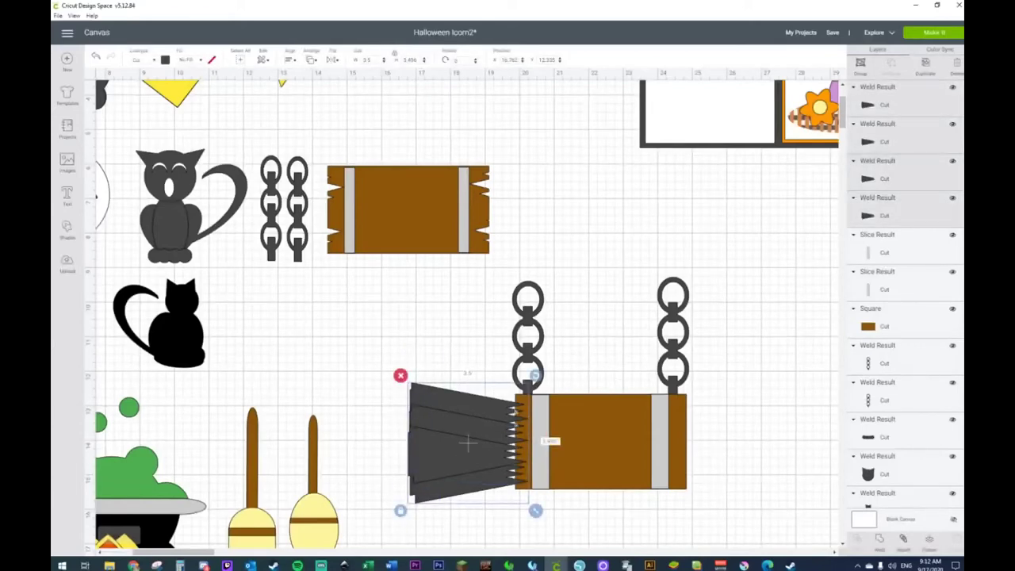
pyautogui.rightClick(433, 441)
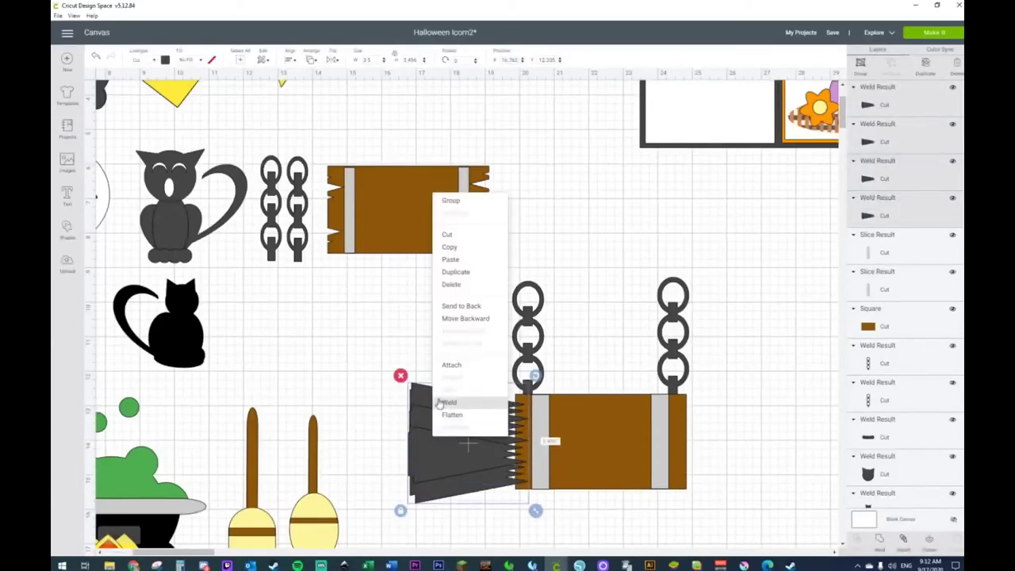
pyautogui.click(438, 399)
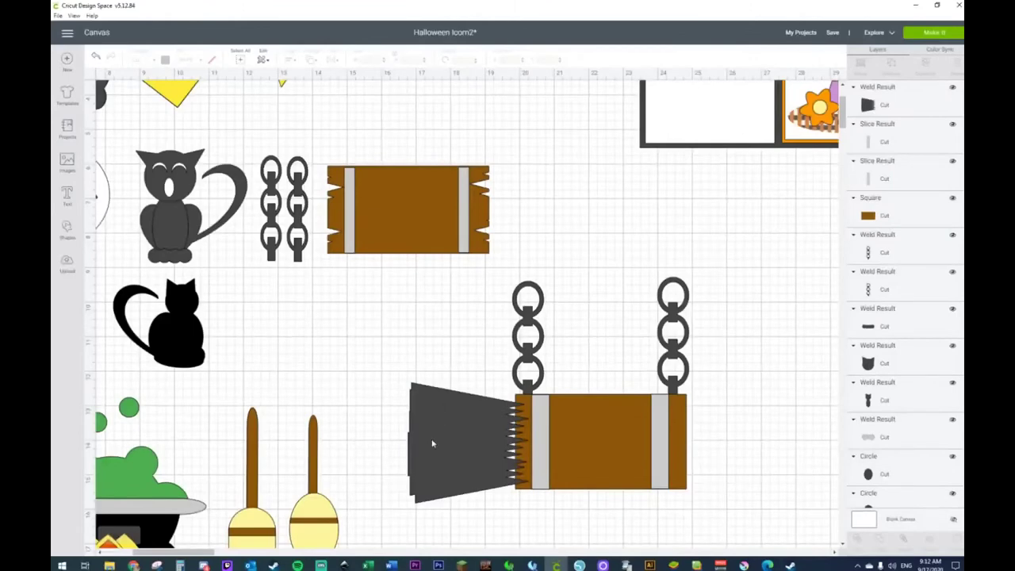
# Step: Copy the jagged shape, flip the copy horizontally and overlap its spikes with the sign's right edge
pyautogui.hotkey('ctrl', 'c')
pyautogui.hotkey('ctrl', 'v')
pyautogui.moveTo(457, 500); pyautogui.dragTo(453, 463)
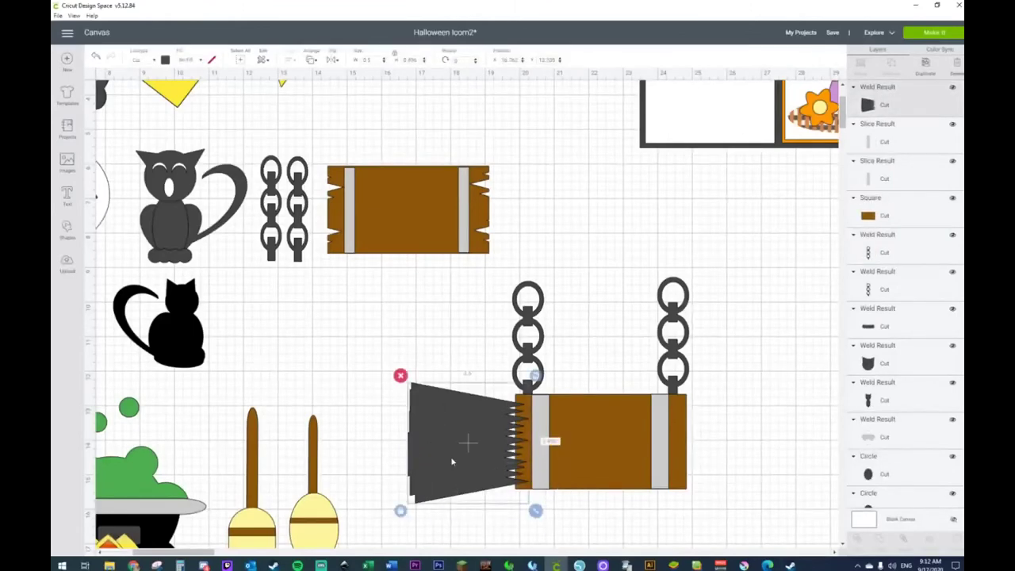
pyautogui.rightClick(452, 460)
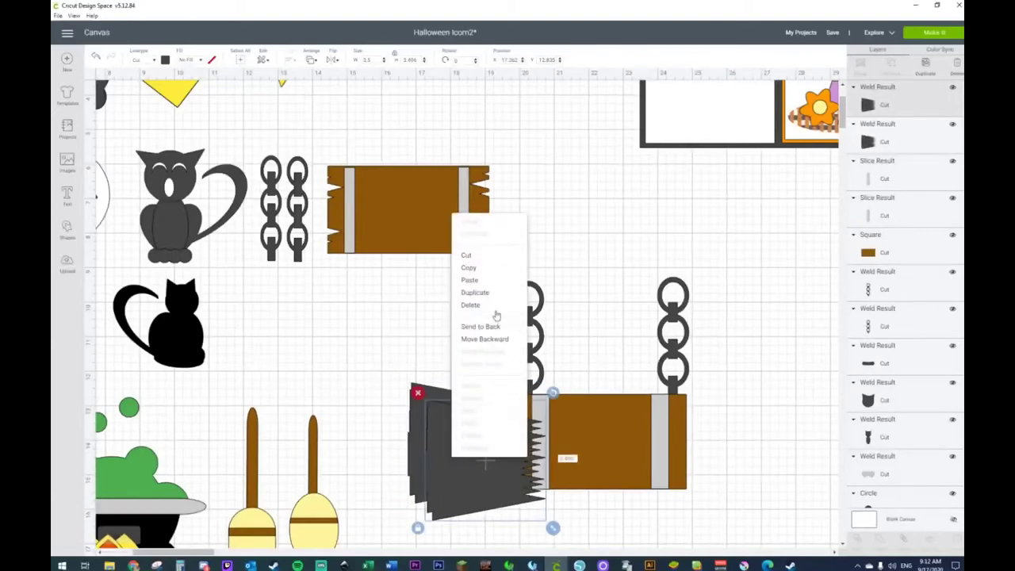
pyautogui.click(332, 59)
pyautogui.click(349, 75)
pyautogui.moveTo(479, 462); pyautogui.dragTo(734, 443)
# Step: Weld the two jagged shapes at the sign's left and right edges into one
pyautogui.keyDown('shift'); pyautogui.click(436, 434); pyautogui.keyUp('shift')
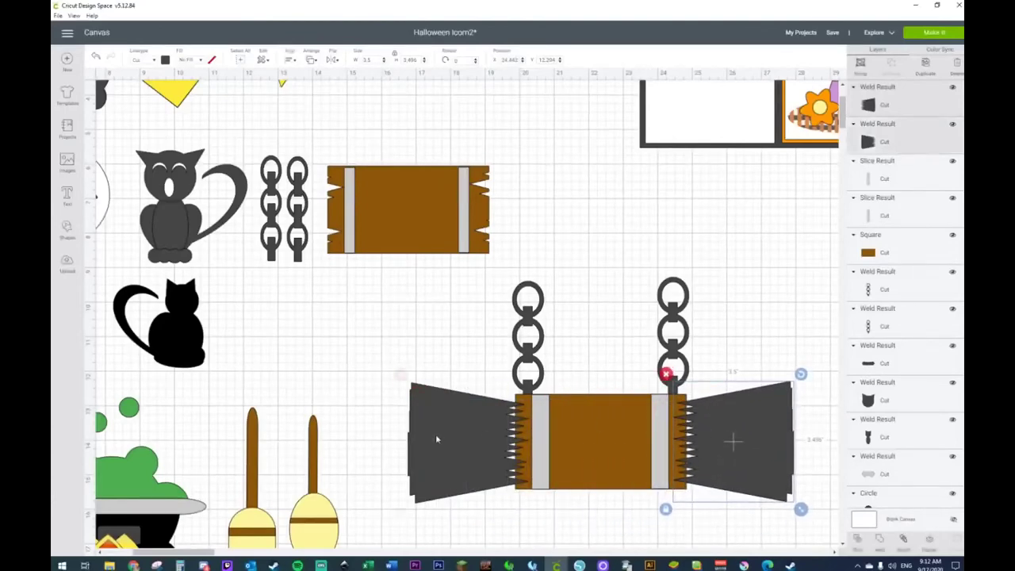
pyautogui.rightClick(435, 434)
pyautogui.click(476, 401)
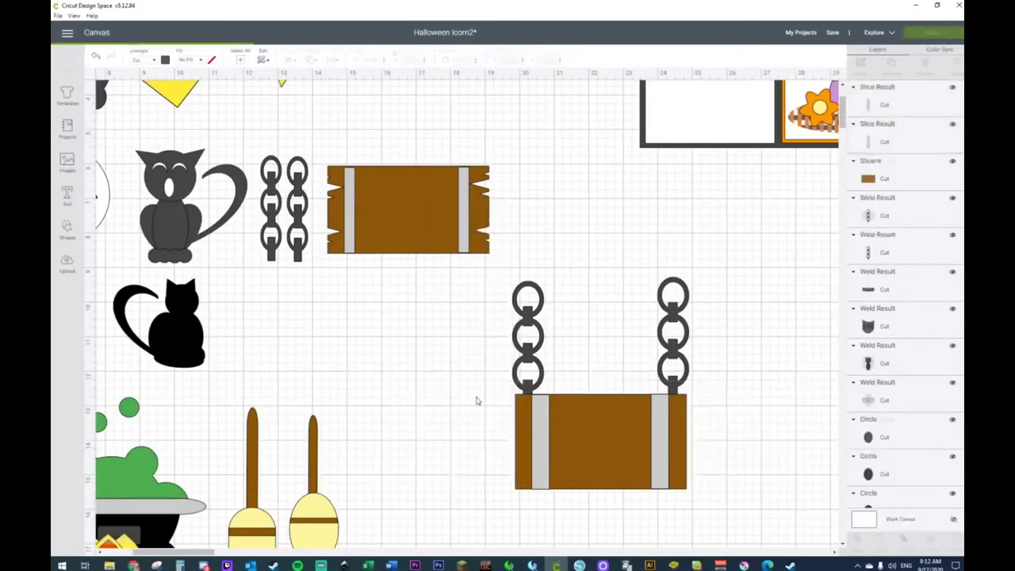
# Step: Slice the hanging sign's brown rectangle with the welded jagged shapes overlapping its two side edges
pyautogui.click(487, 456)
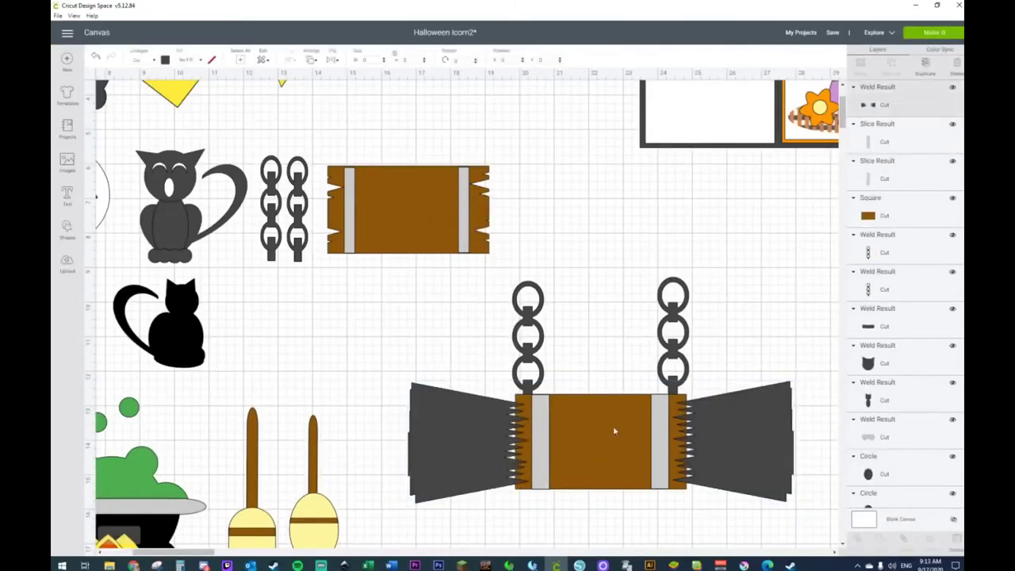
pyautogui.click(890, 208)
pyautogui.keyDown('shift'); pyautogui.click(424, 447); pyautogui.keyUp('shift')
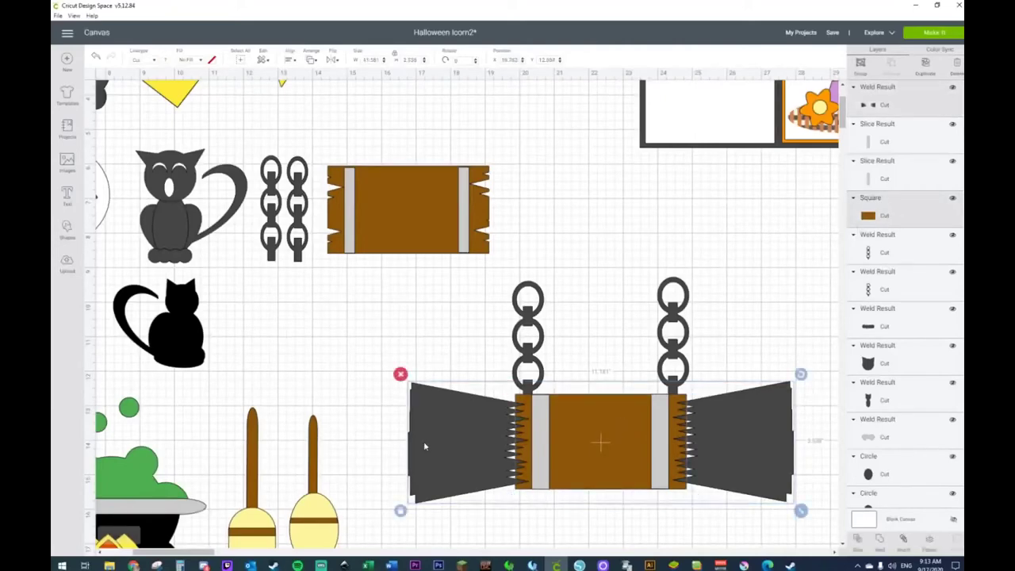
pyautogui.rightClick(424, 441)
pyautogui.click(447, 399)
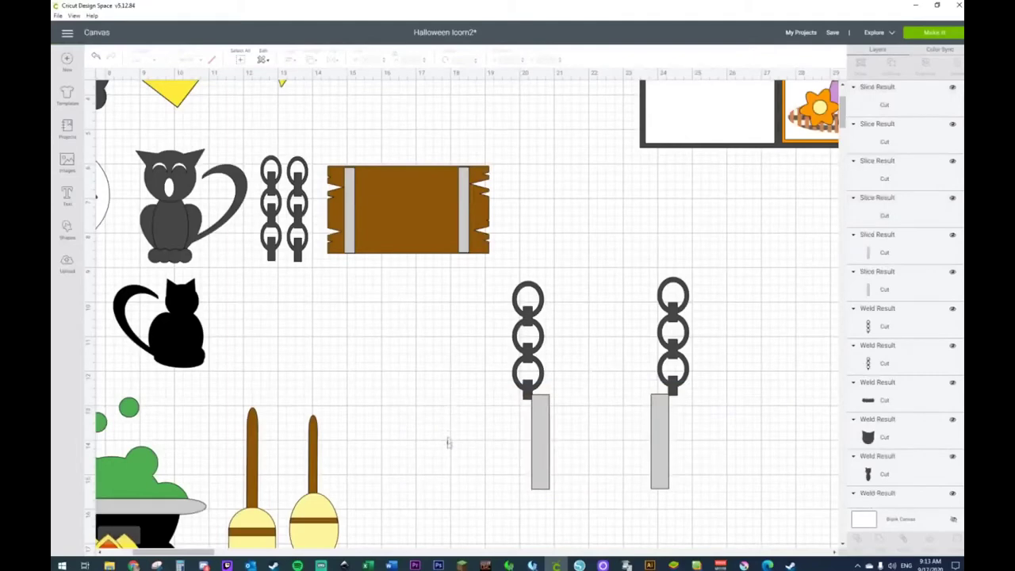
# Step: Delete the leftover slice pieces and send the jagged-edged brown plank behind the grey strips
pyautogui.press('Delete')
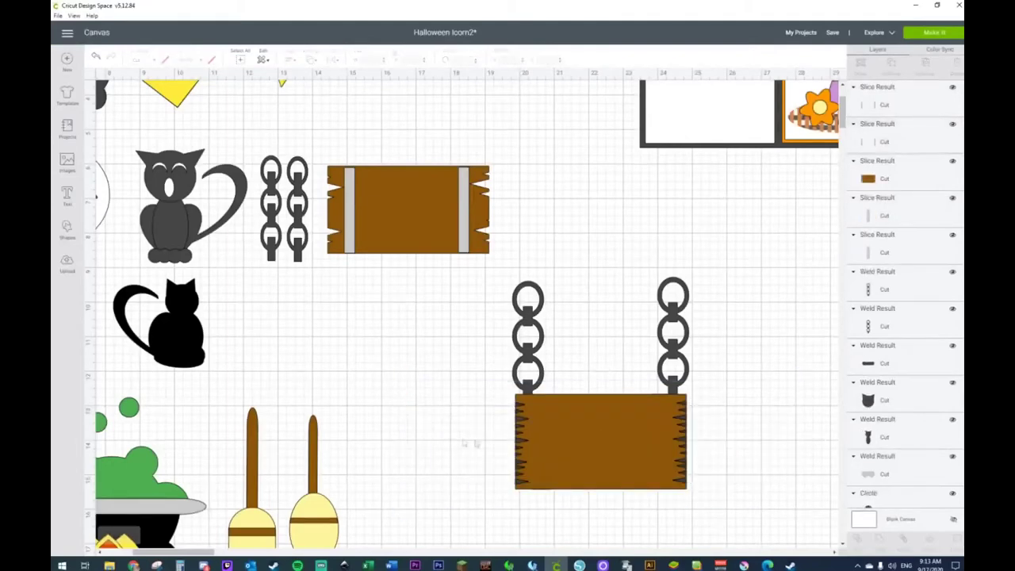
pyautogui.click(581, 442)
pyautogui.press('Delete')
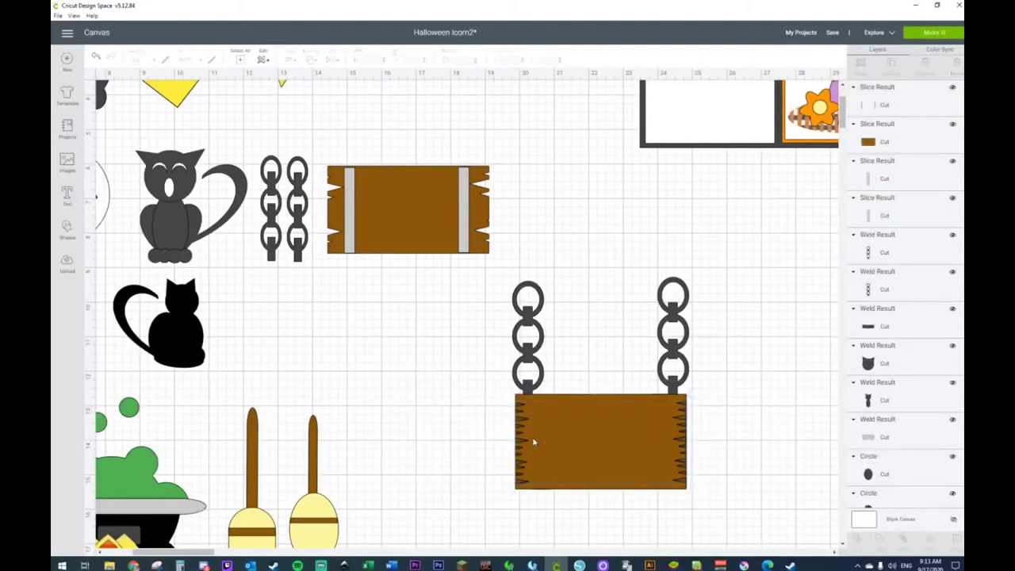
pyautogui.click(580, 442)
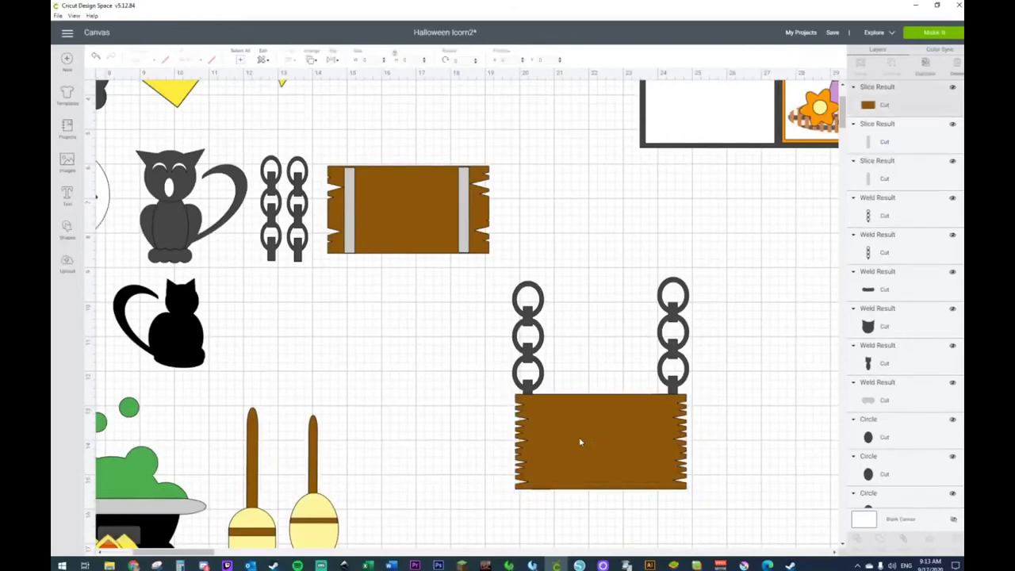
pyautogui.rightClick(581, 441)
pyautogui.click(606, 309)
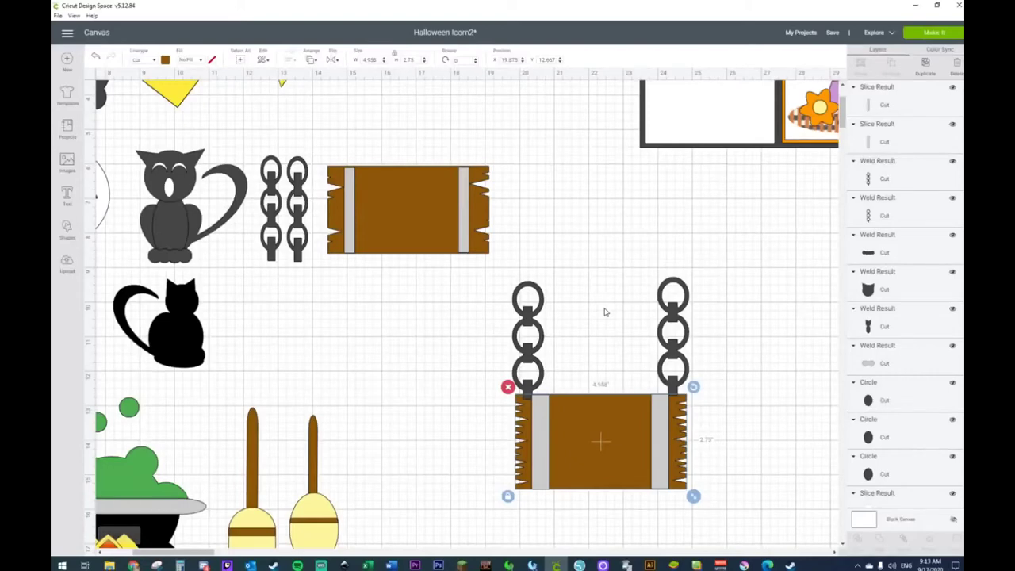
# Step: Send both chains to the back so their lower ends sit behind the wooden plank
pyautogui.click(521, 342)
pyautogui.keyDown('shift'); pyautogui.click(676, 316); pyautogui.keyUp('shift')
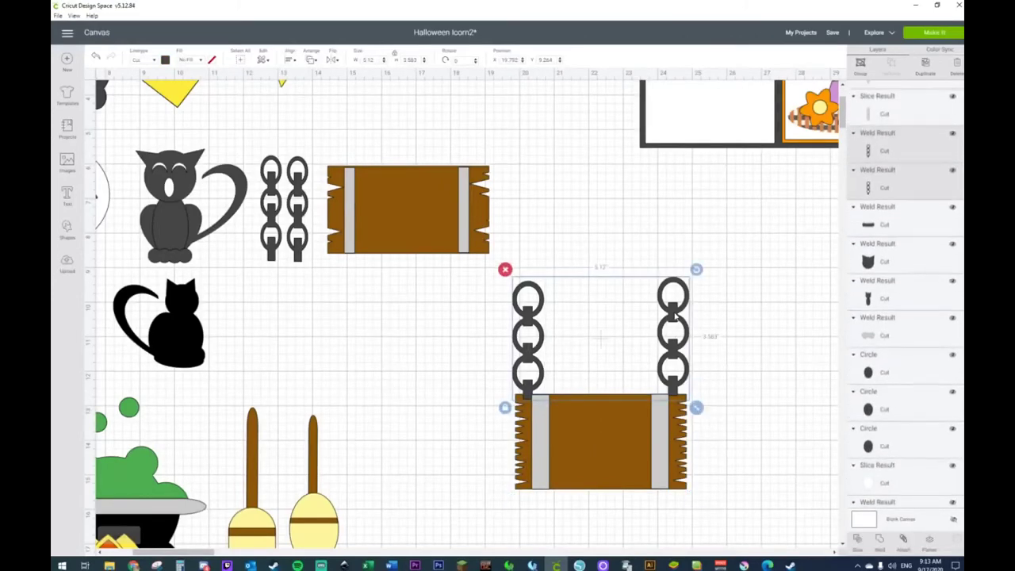
pyautogui.rightClick(676, 317)
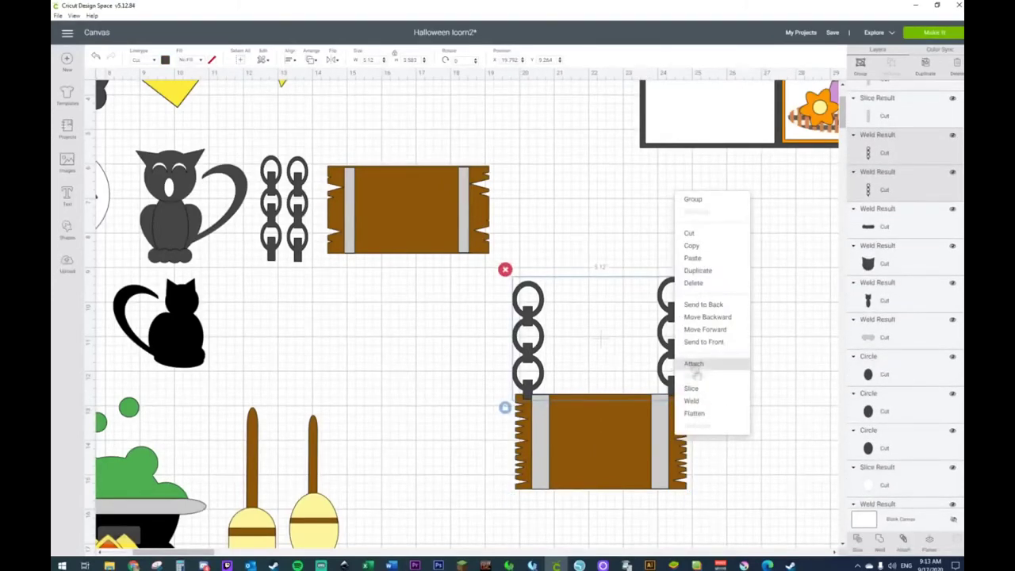
pyautogui.click(713, 305)
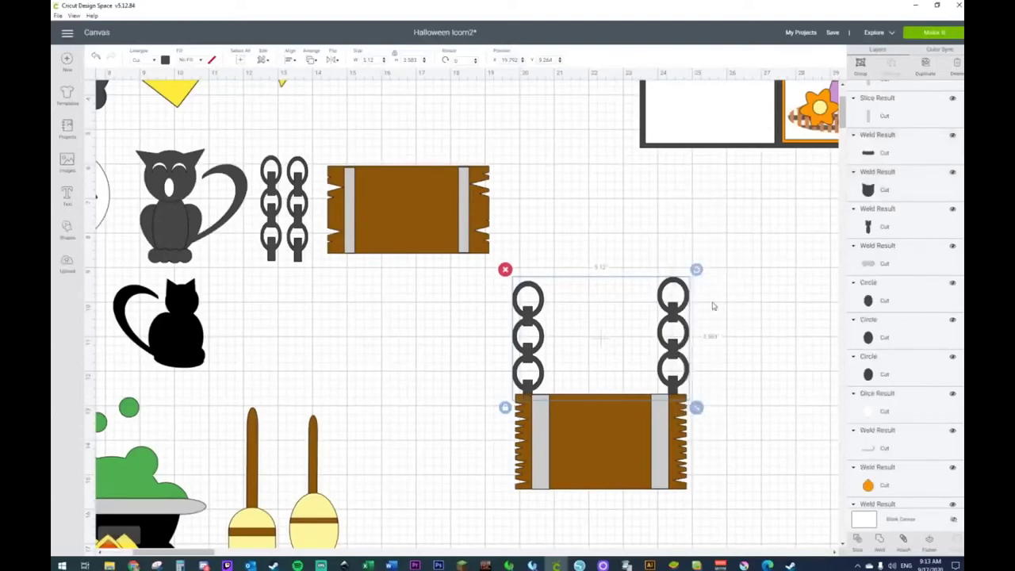
pyautogui.click(777, 314)
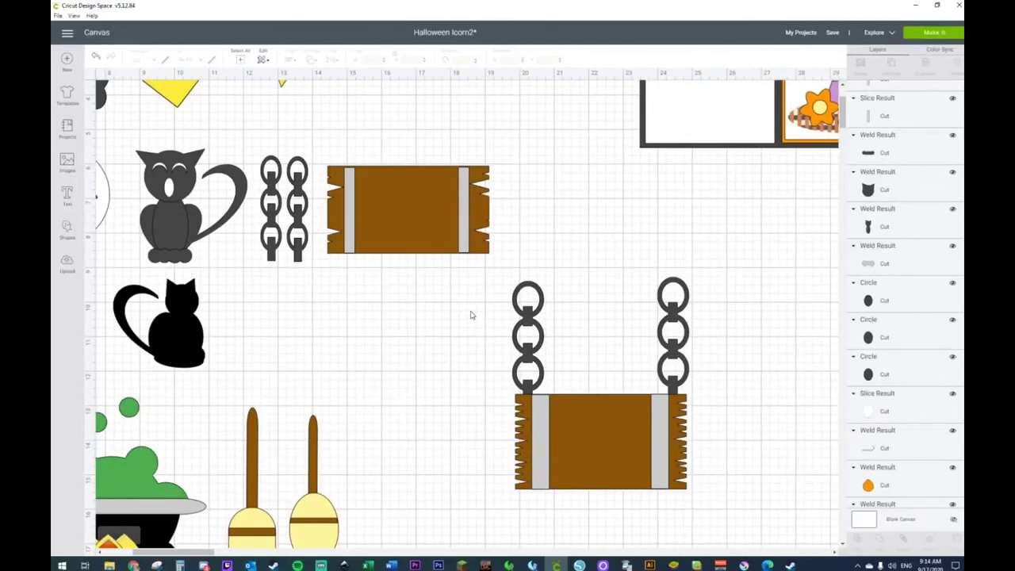
# Step: Move the whole sign together with its two chains about 1.2 inches lower on the canvas
pyautogui.moveTo(480, 292); pyautogui.dragTo(743, 501)
pyautogui.moveTo(664, 449); pyautogui.dragTo(647, 477)
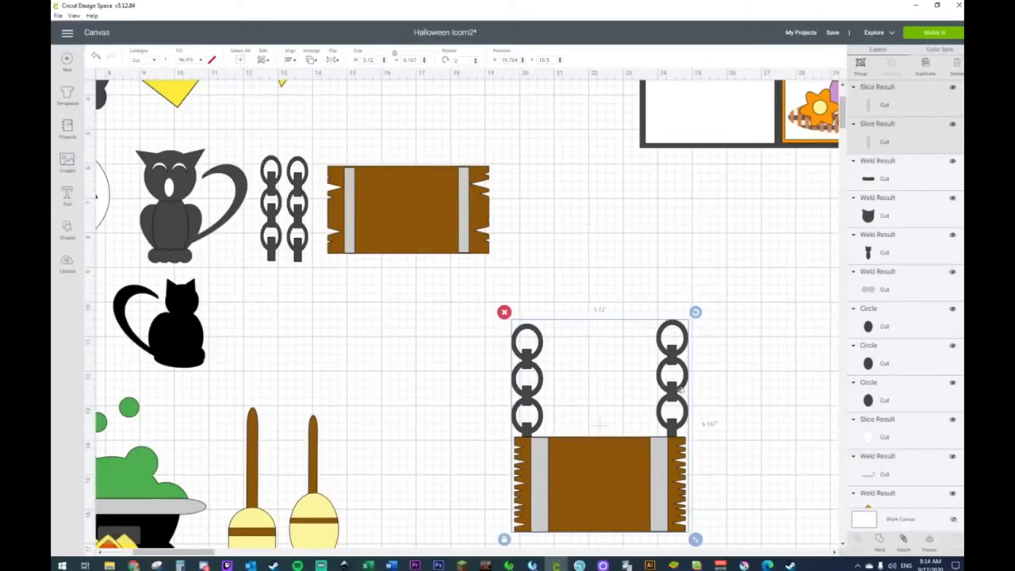
pyautogui.click(618, 281)
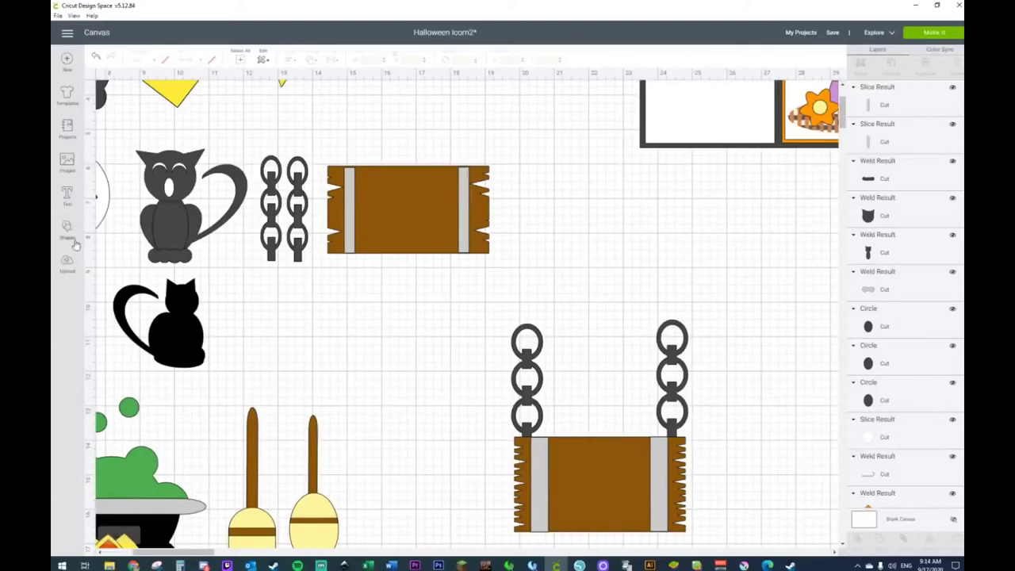
pyautogui.click(68, 231)
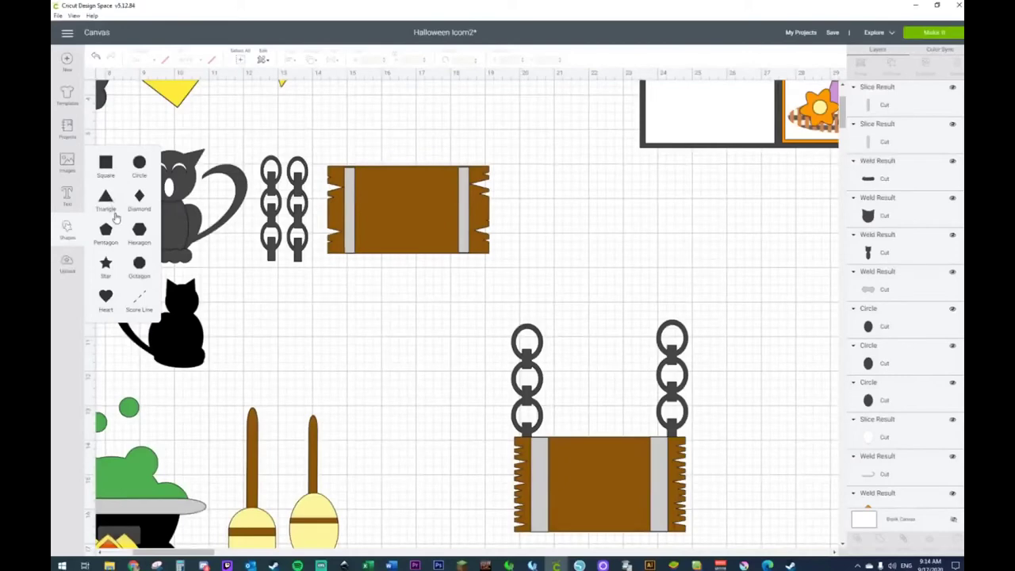
pyautogui.click(442, 329)
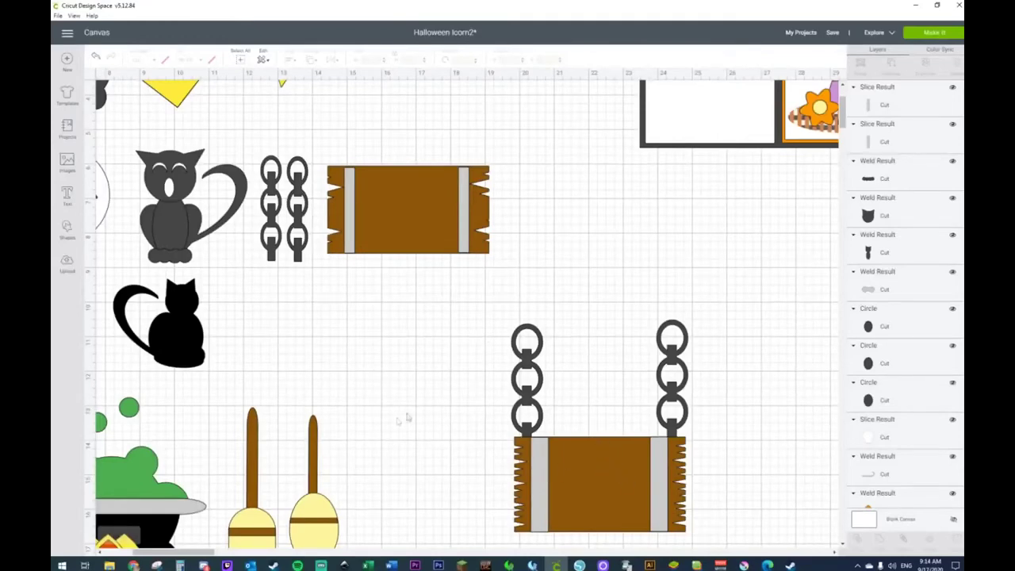
# Step: Copy the larger broom, rotate the copy to horizontal, enlarge it to about 6.63 inches wide and place it across the chain tops
pyautogui.moveTo(242, 379); pyautogui.dragTo(264, 544)
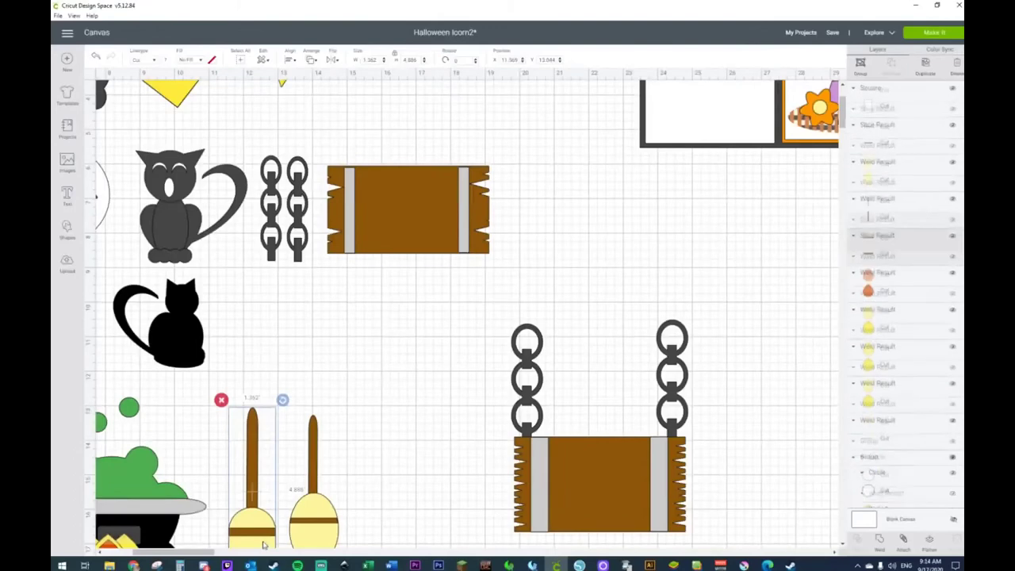
pyautogui.hotkey('ctrl', 'v')
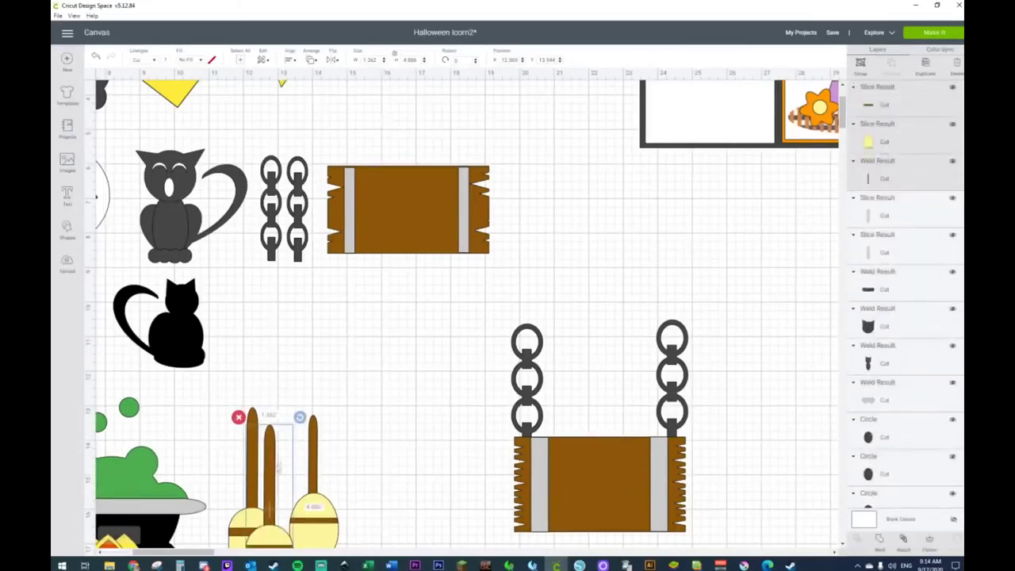
pyautogui.moveTo(264, 543); pyautogui.dragTo(590, 294)
pyautogui.moveTo(620, 257); pyautogui.dragTo(738, 395)
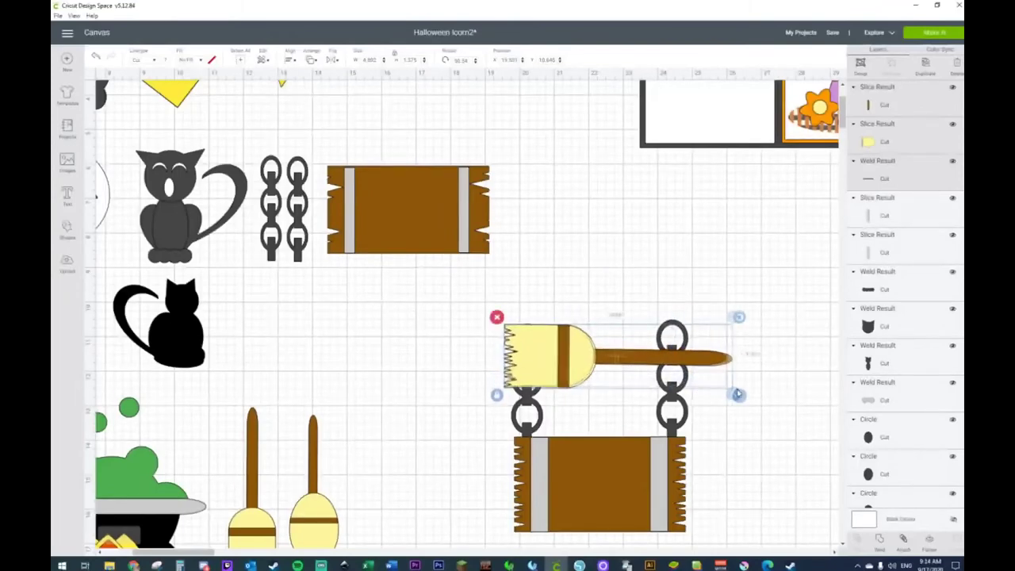
pyautogui.moveTo(560, 356); pyautogui.dragTo(524, 313)
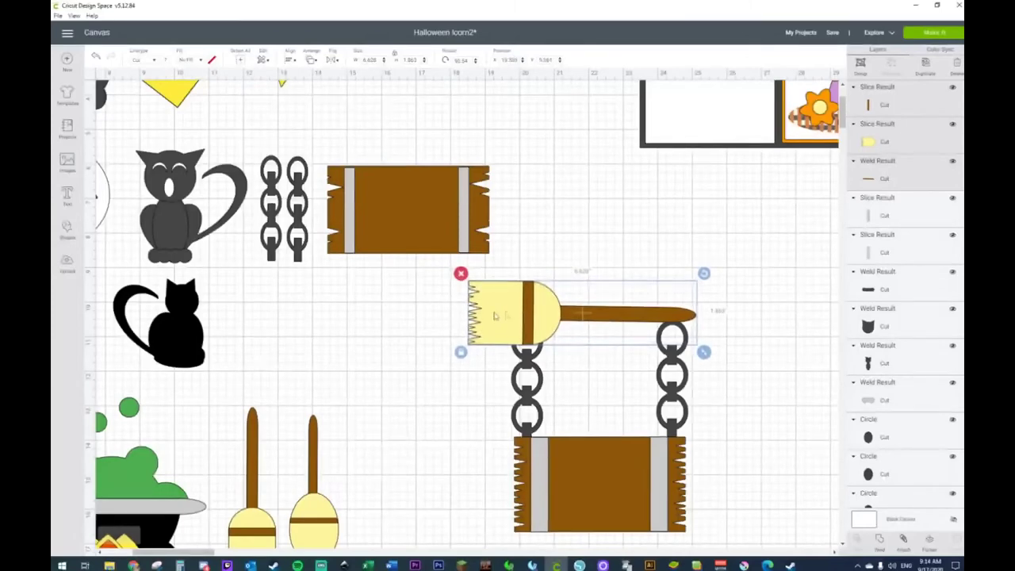
# Step: Weld the horizontal broom's bristles and handle into one shape, leaving out its band
pyautogui.click(507, 319)
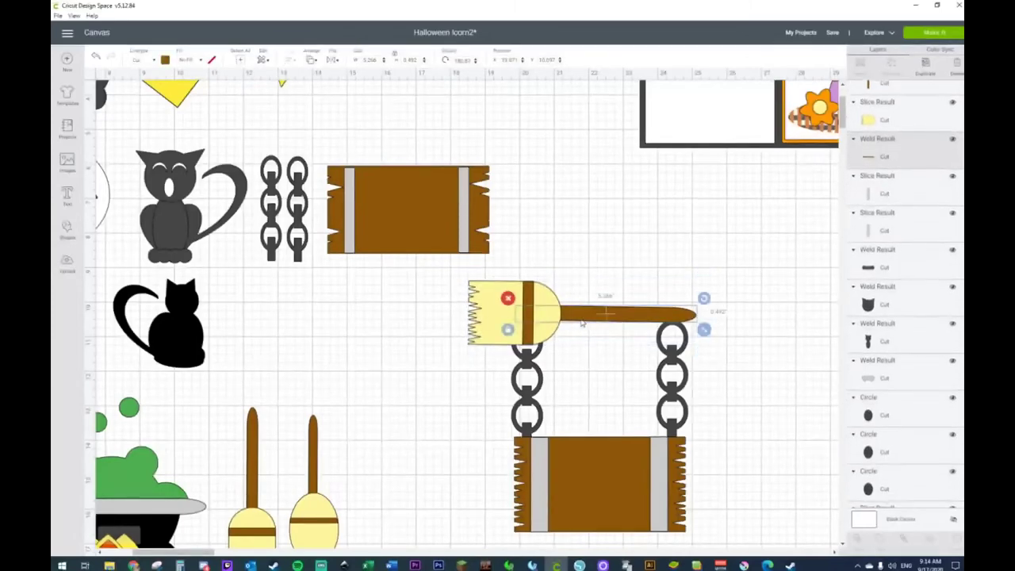
pyautogui.keyDown('shift'); pyautogui.click(490, 316); pyautogui.keyUp('shift')
pyautogui.rightClick(491, 316)
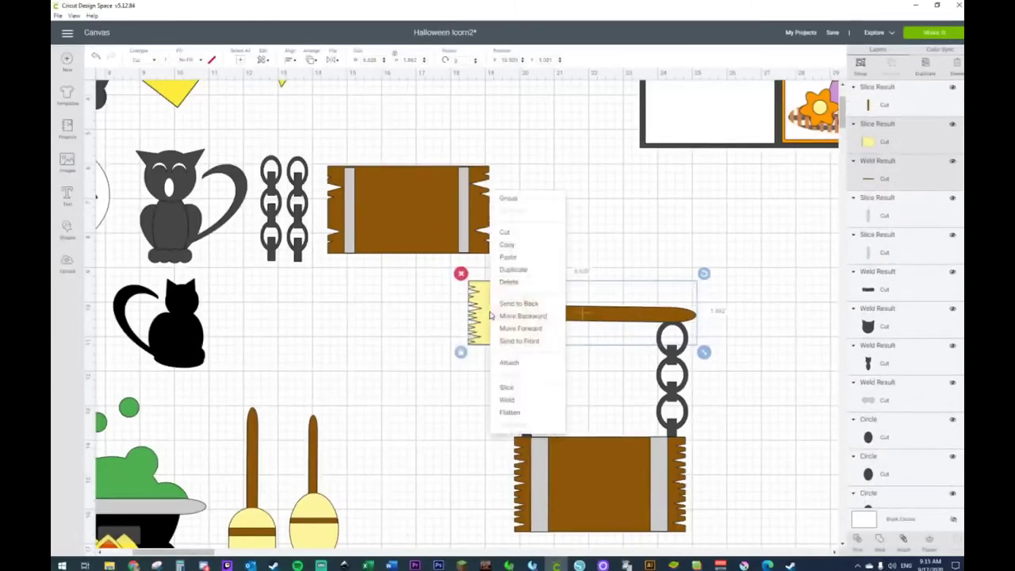
pyautogui.click(506, 402)
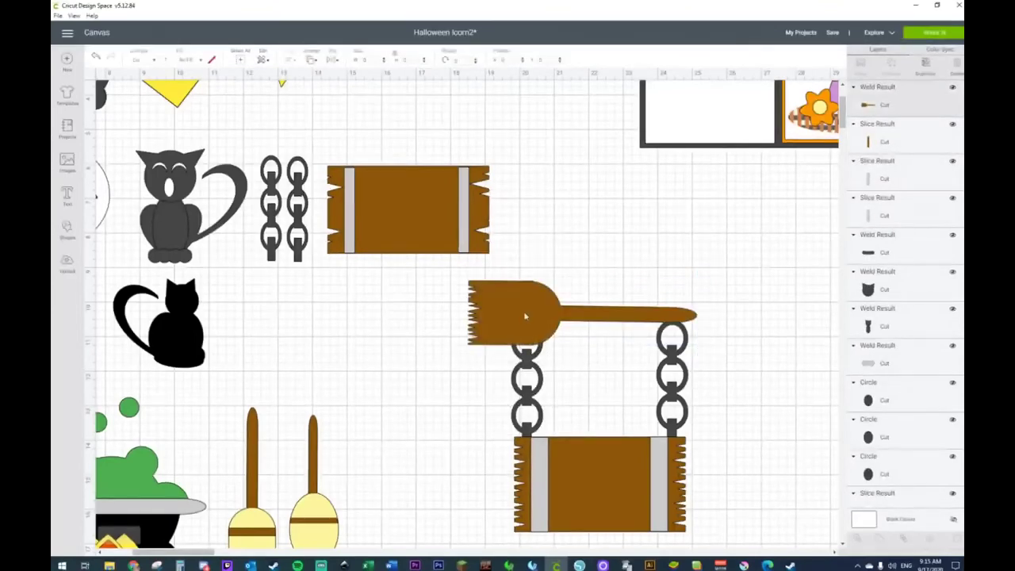
# Step: Send the welded broom to the back and recolor it light grey
pyautogui.rightClick(532, 305)
pyautogui.click(547, 304)
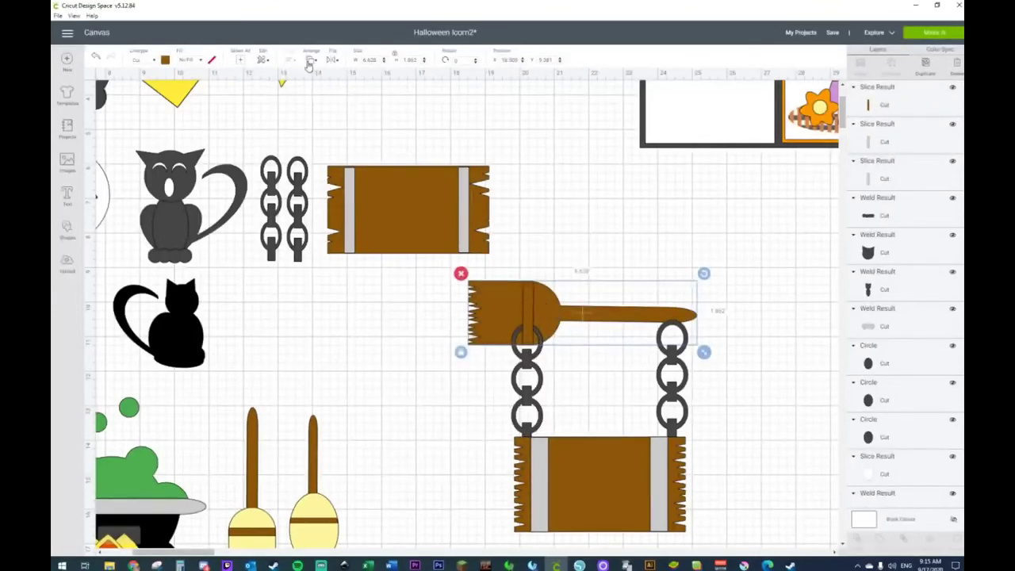
pyautogui.click(165, 61)
pyautogui.click(199, 95)
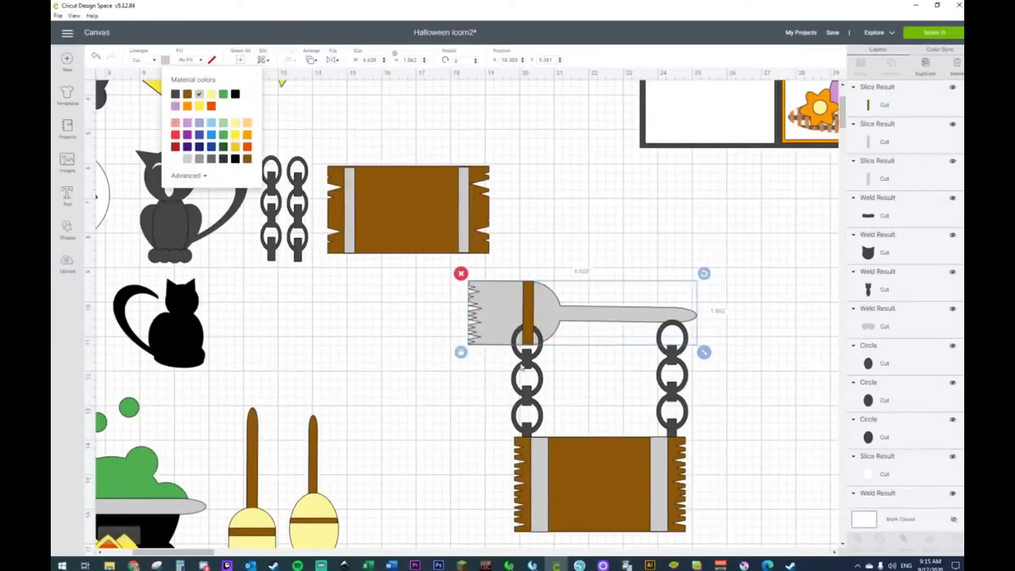
# Step: Weld both chains and the light grey broom into one shape and send it to the back
pyautogui.click(524, 369)
pyautogui.click(524, 369)
pyautogui.click(666, 375)
pyautogui.click(666, 375)
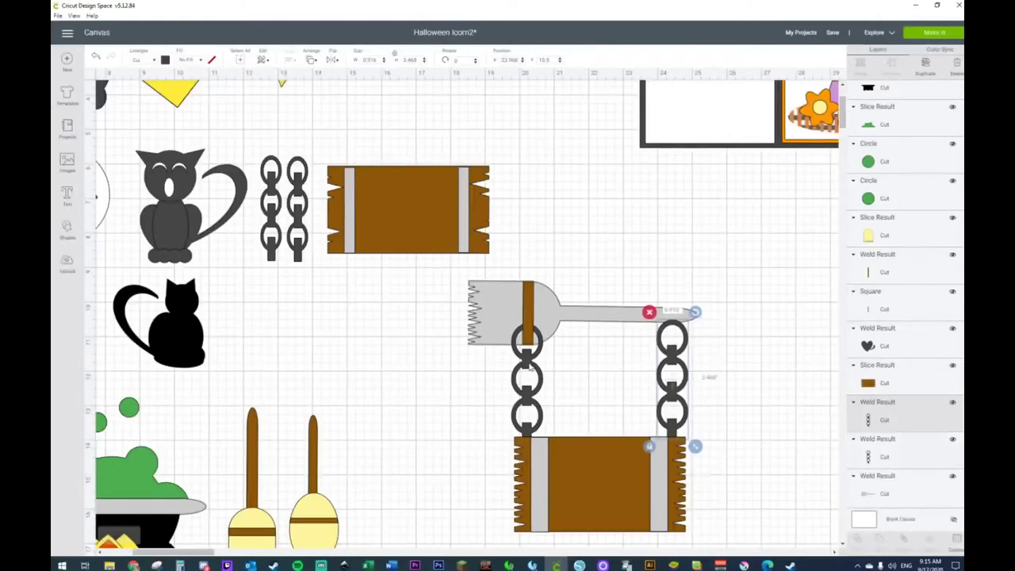
pyautogui.keyDown('shift'); pyautogui.click(531, 366); pyautogui.keyUp('shift')
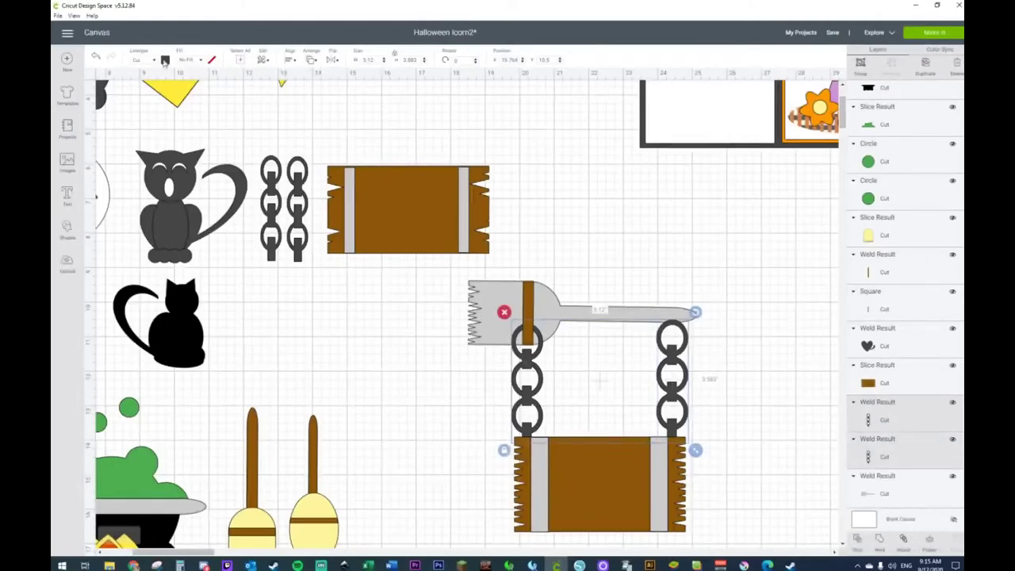
pyautogui.keyDown('shift'); pyautogui.click(568, 317); pyautogui.keyUp('shift')
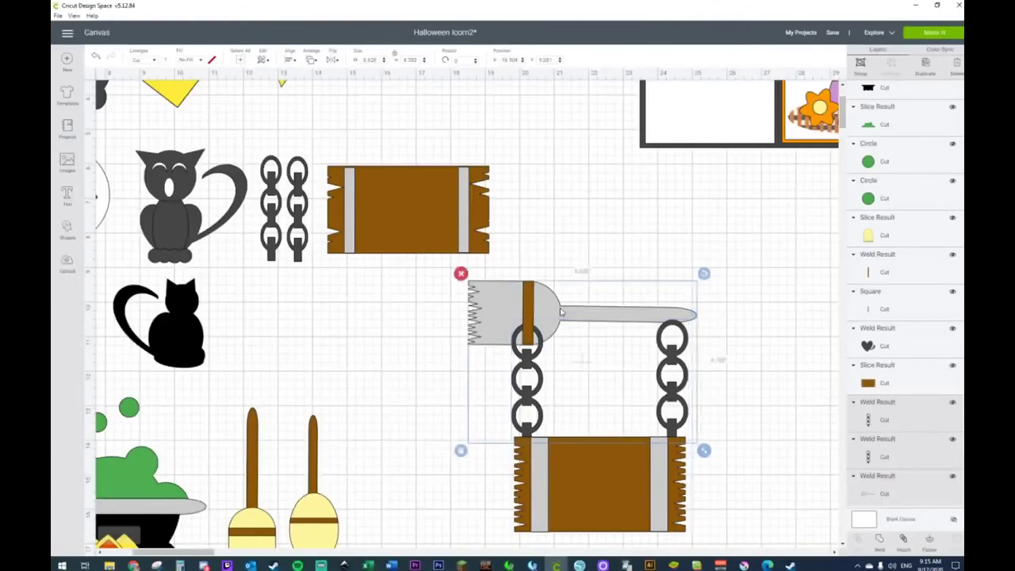
pyautogui.rightClick(564, 312)
pyautogui.click(602, 521)
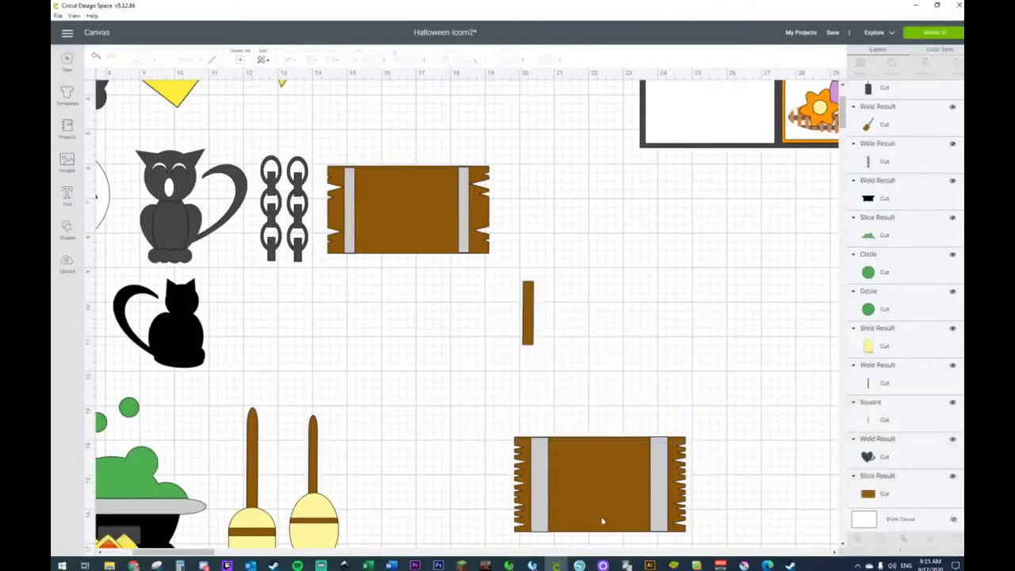
pyautogui.rightClick(539, 331)
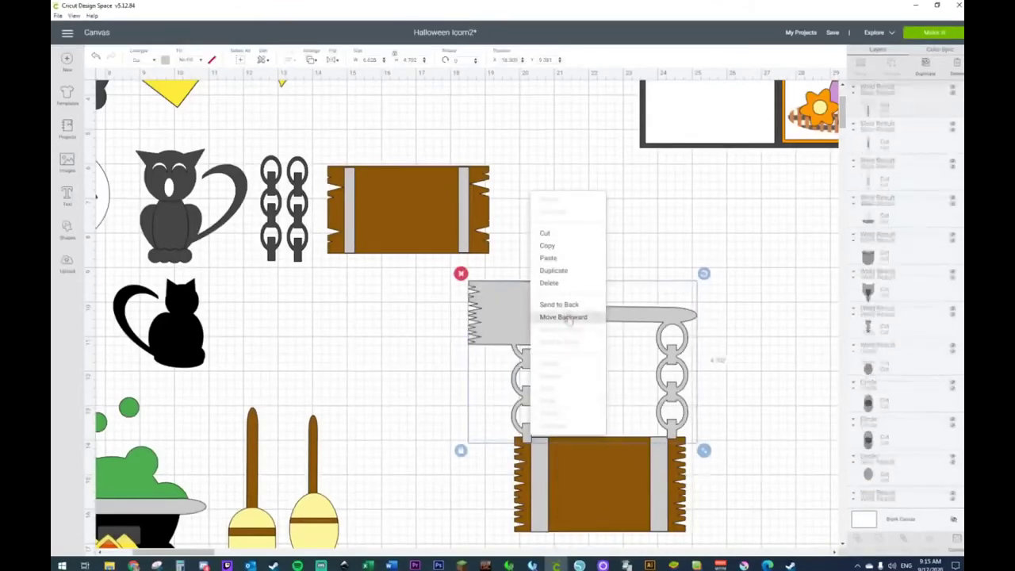
pyautogui.click(549, 305)
# Step: Recolor the horizontal broom's brown band to medium grey
pyautogui.click(529, 310)
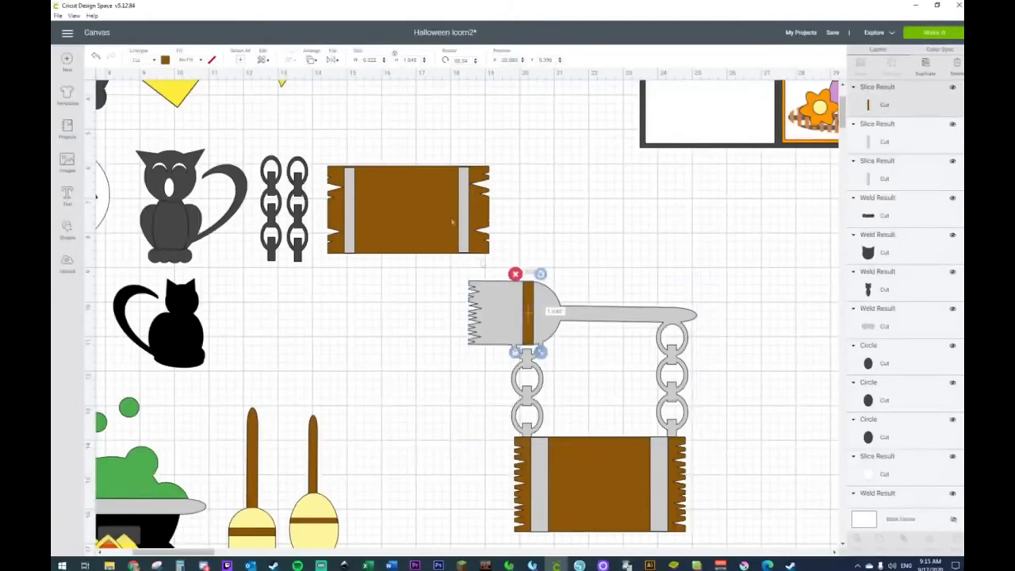
pyautogui.click(164, 62)
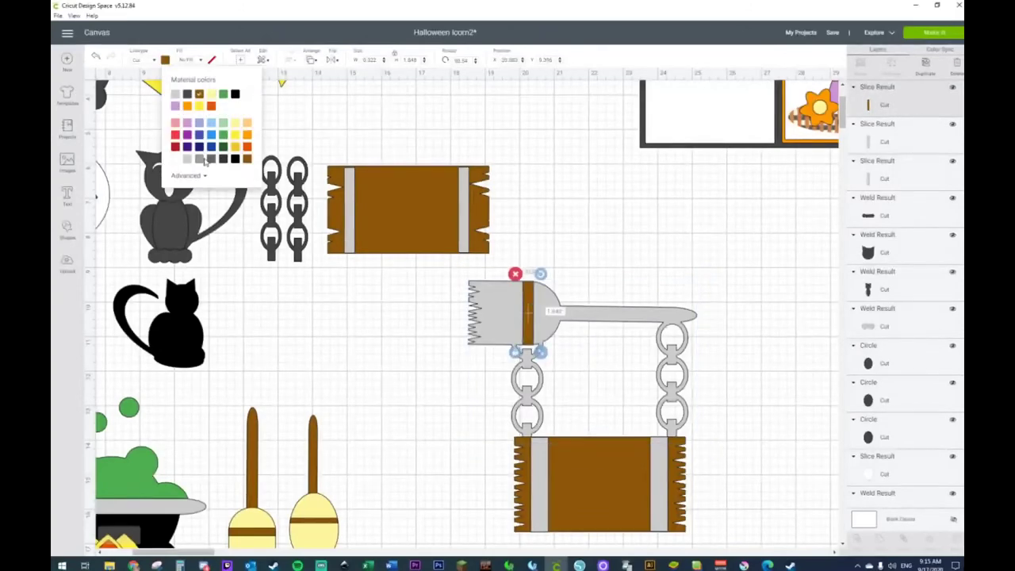
pyautogui.click(202, 160)
pyautogui.click(482, 449)
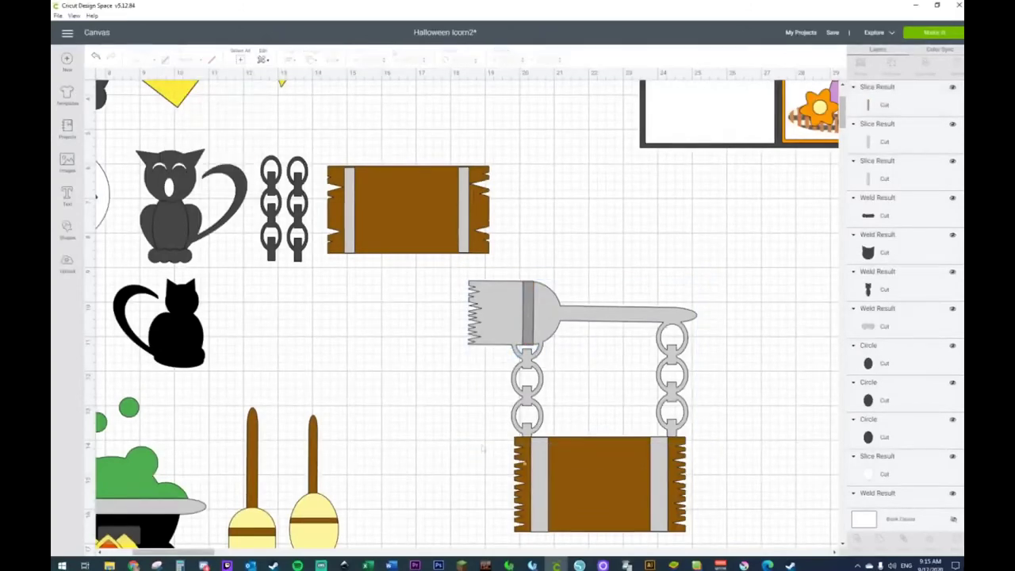
# Step: Delete the entire practice sign with its plank, strips, chains and broom
pyautogui.click(598, 485)
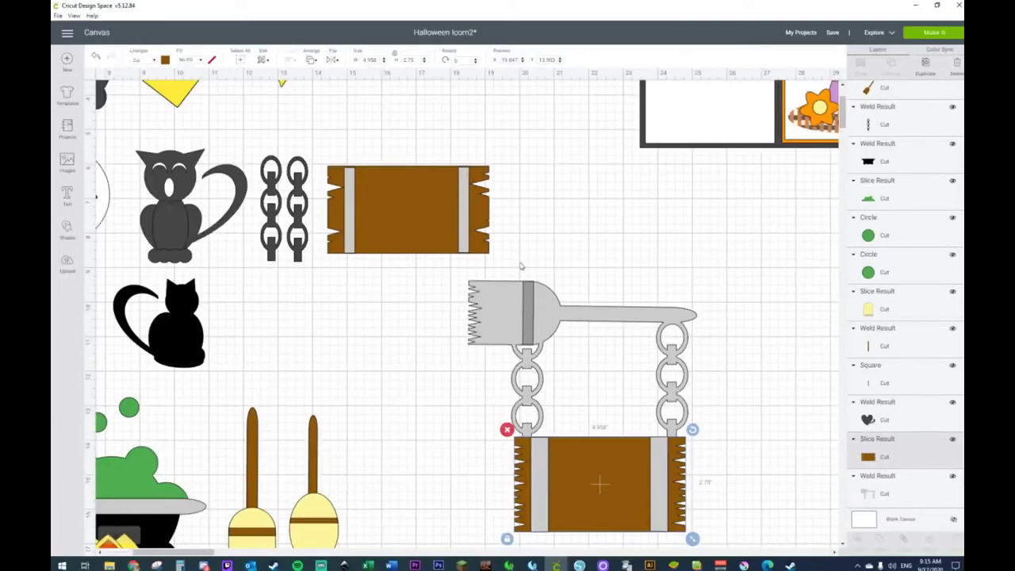
pyautogui.moveTo(434, 303); pyautogui.dragTo(696, 503)
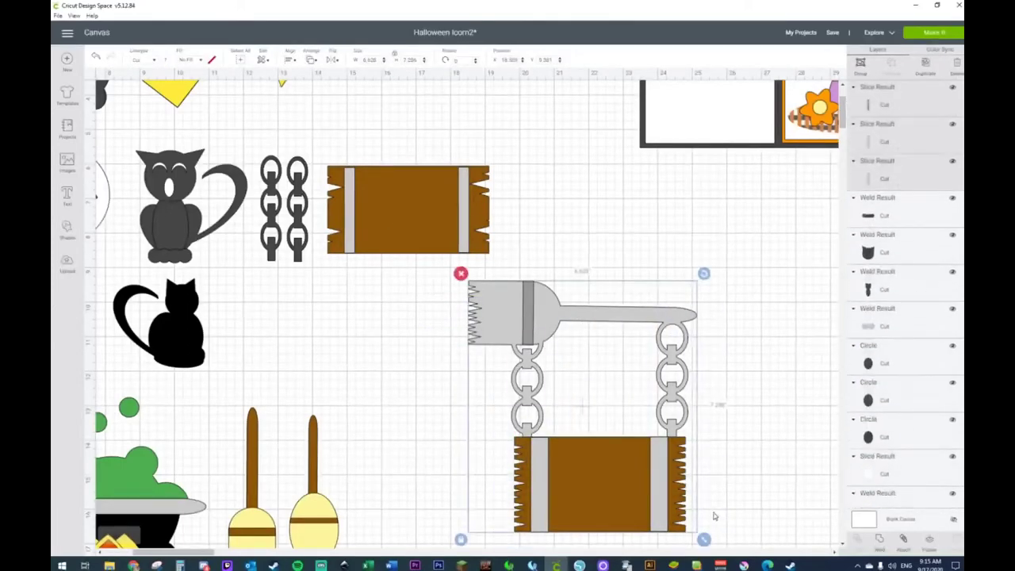
pyautogui.press('Delete')
# Step: Duplicate the two chains and the banded wooden plank, placing the copies beside the brooms in the lower row
pyautogui.moveTo(533, 141); pyautogui.dragTo(249, 295)
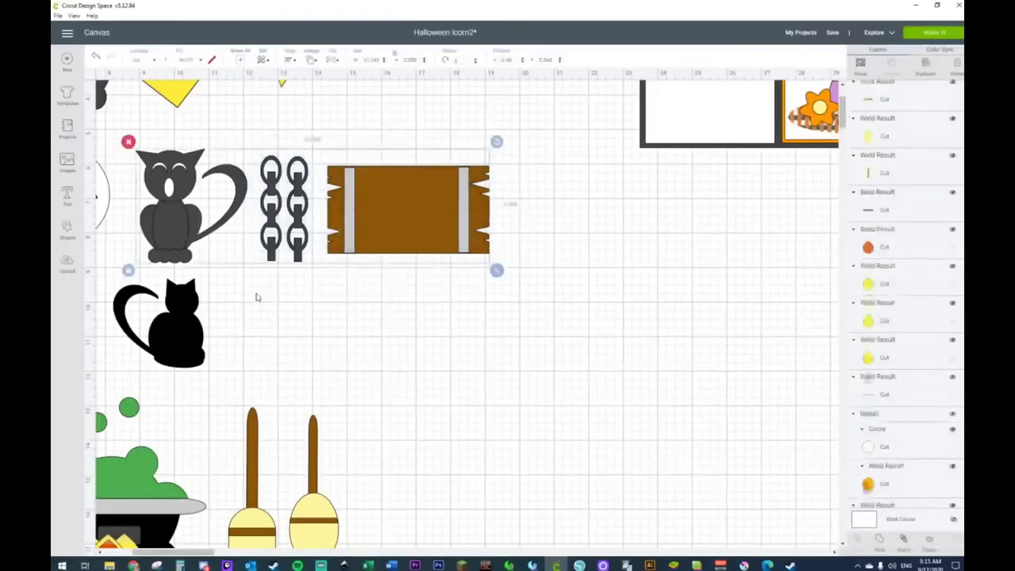
pyautogui.moveTo(530, 115); pyautogui.dragTo(263, 284)
pyautogui.hotkey('ctrl', 'd')
pyautogui.moveTo(424, 220); pyautogui.dragTo(515, 500)
pyautogui.scroll(-5, 516, 500)
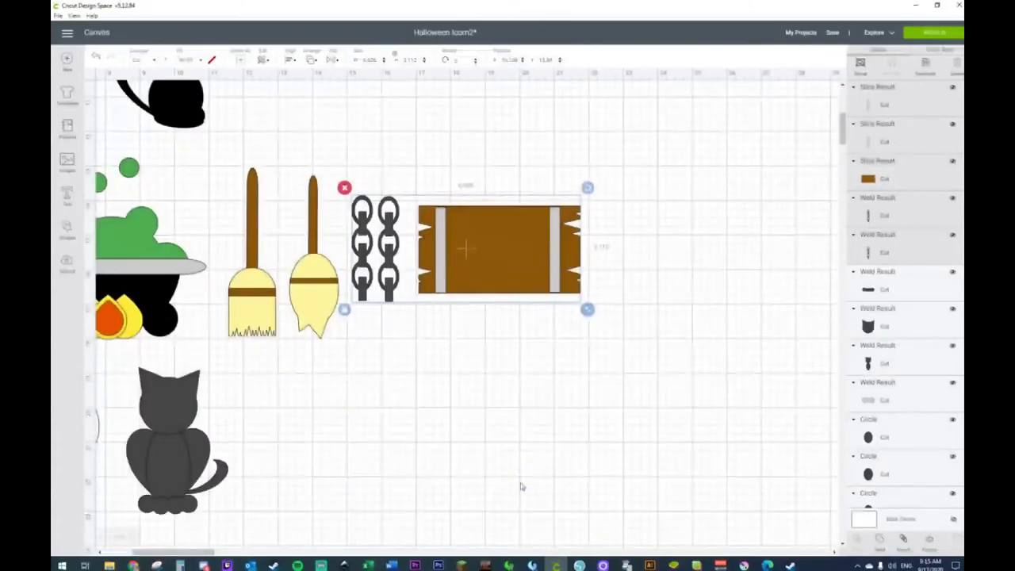
pyautogui.scroll(6, 487, 442)
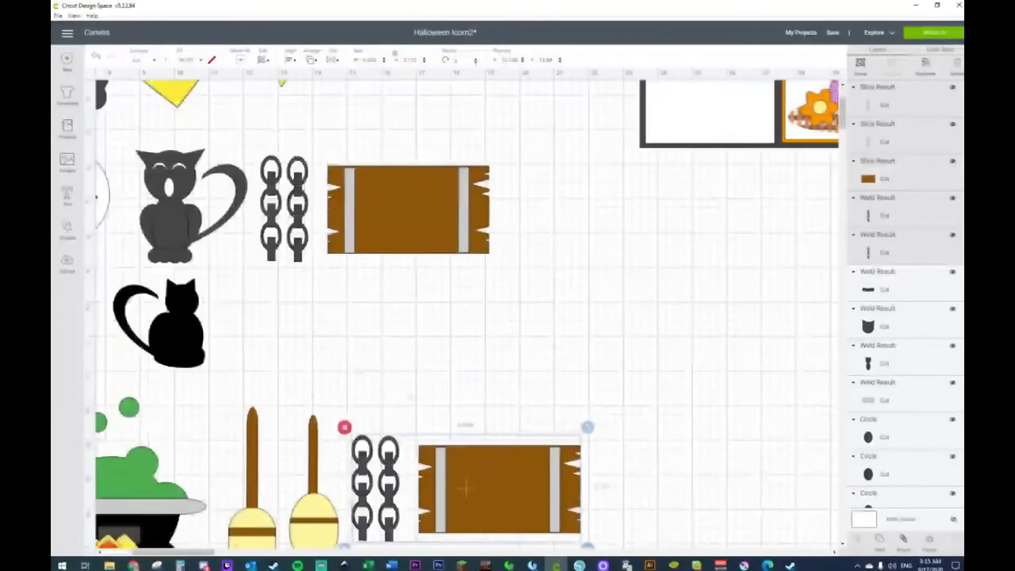
# Step: Insert a circle, shrink it to about 1.43 in and place it to the right of the black cat as the head
pyautogui.click(199, 346)
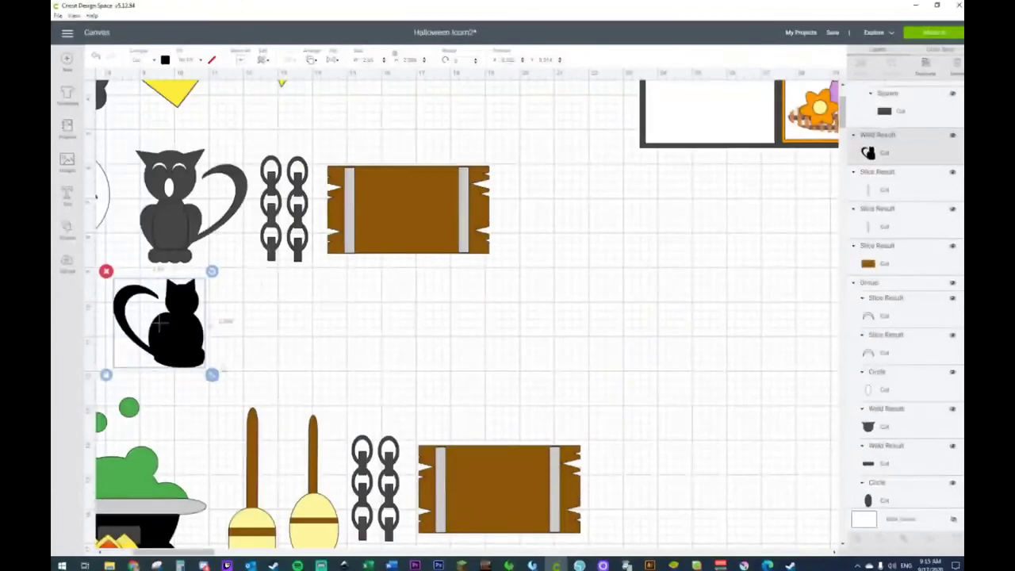
pyautogui.hscroll(-5, 159, 321)
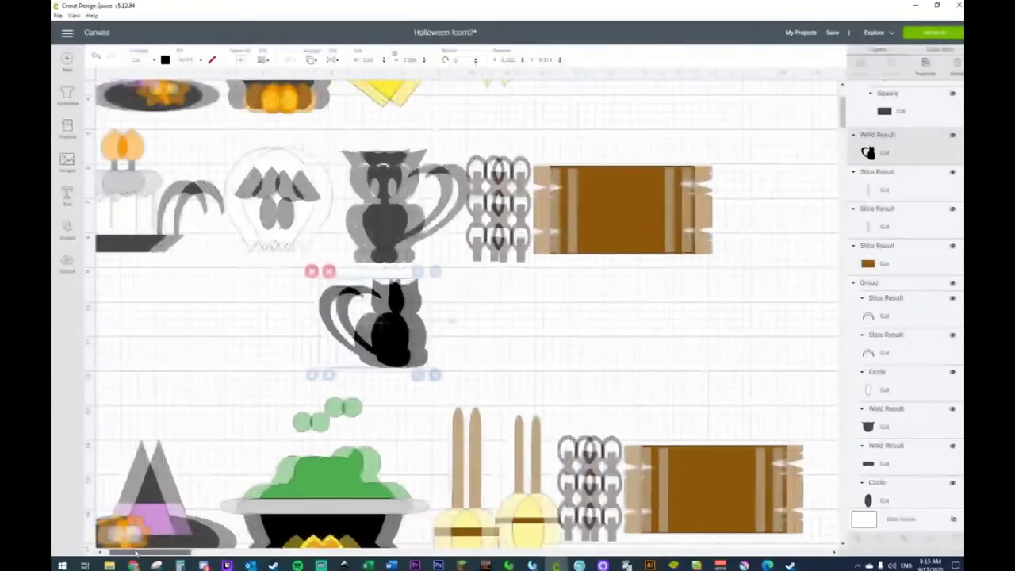
pyautogui.scroll(-8, 372, 309)
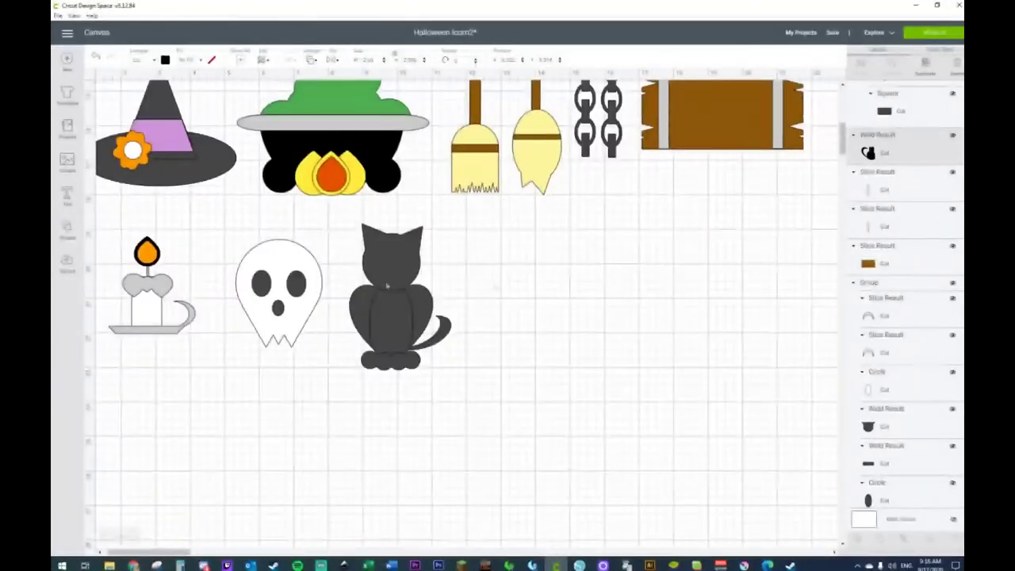
pyautogui.click(72, 235)
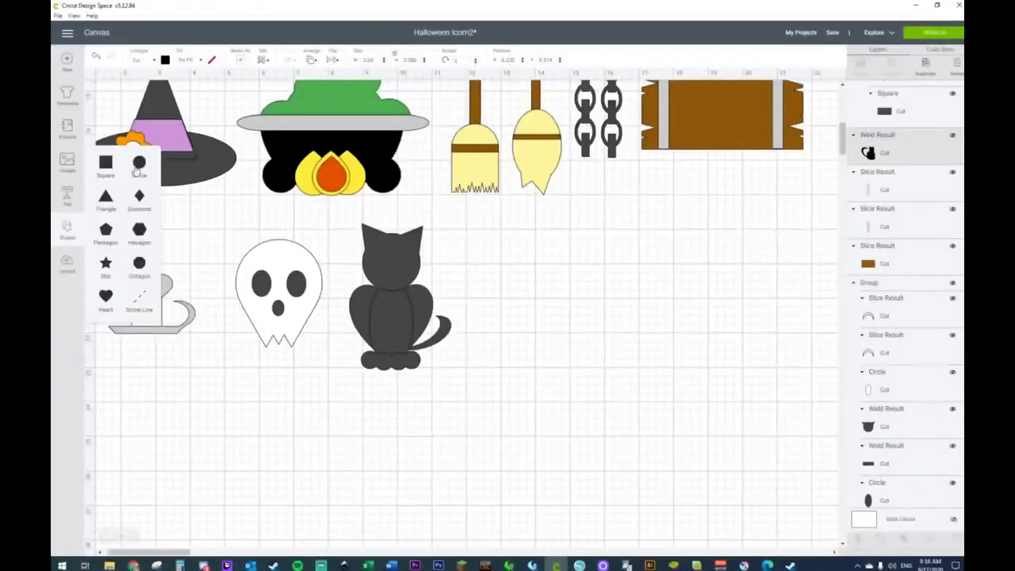
pyautogui.moveTo(233, 213); pyautogui.dragTo(630, 286)
pyautogui.scroll(5, 627, 289)
pyautogui.scroll(-1, 643, 363)
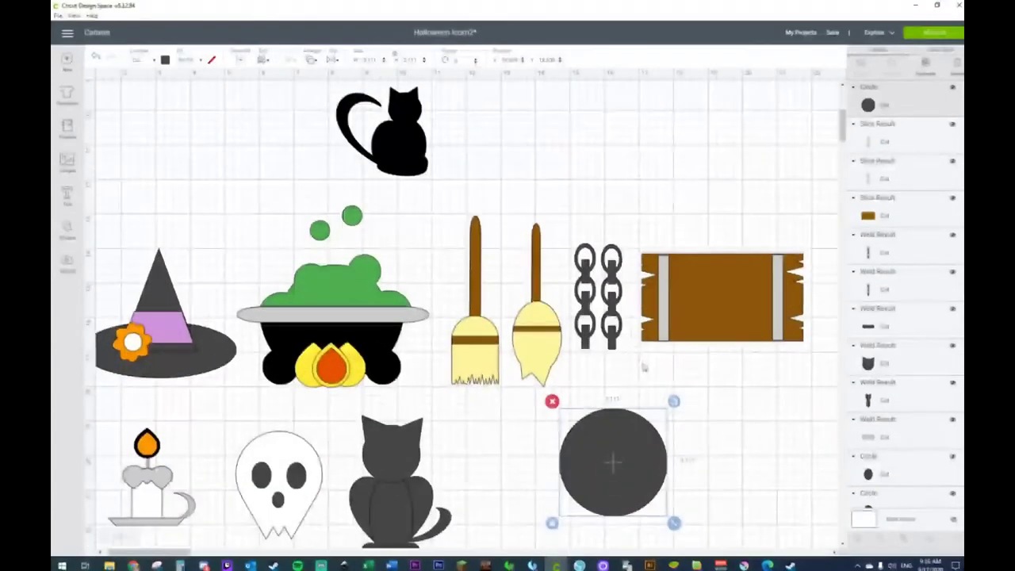
pyautogui.moveTo(615, 414); pyautogui.dragTo(561, 91)
pyautogui.moveTo(619, 195); pyautogui.dragTo(561, 138)
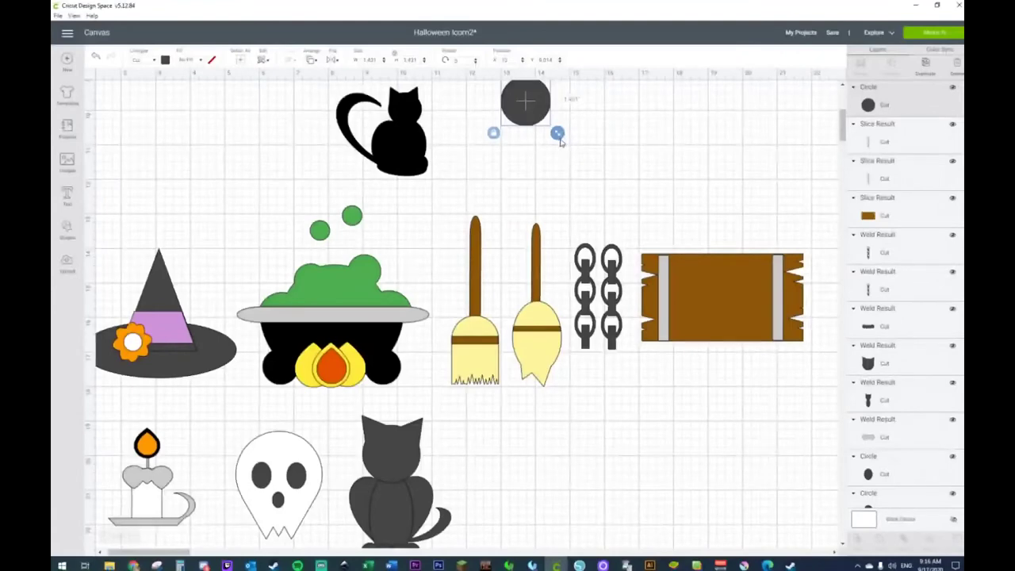
# Step: Duplicate the head circle for a larger body about 2.15 in wide and a flattened oval base beneath it
pyautogui.hotkey('ctrl', 'd')
pyautogui.moveTo(576, 153)
pyautogui.mouseDown()
pyautogui.moveTo(599, 174)
pyautogui.moveTo(568, 168)
pyautogui.mouseUp()
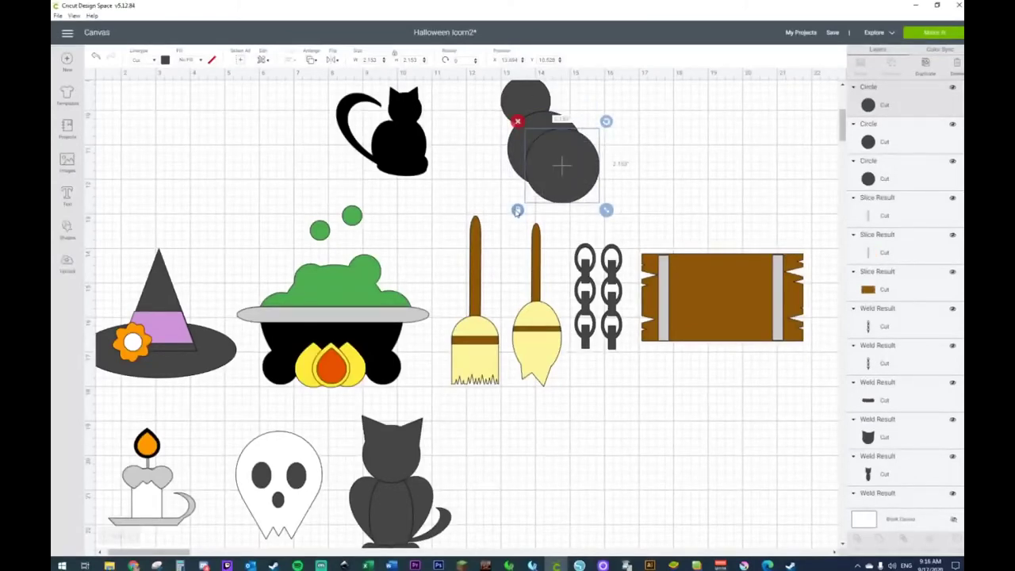
pyautogui.moveTo(606, 210); pyautogui.dragTo(590, 194)
pyautogui.click(632, 163)
pyautogui.scroll(2, 634, 162)
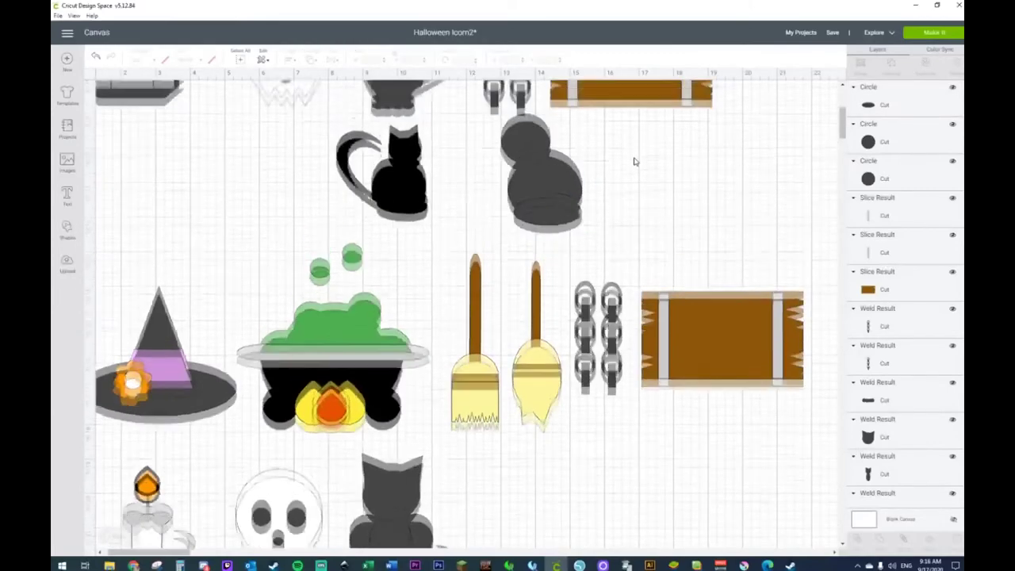
# Step: Weld the head, body and base circles into one cat shape and move it slightly down
pyautogui.moveTo(470, 190); pyautogui.dragTo(559, 274)
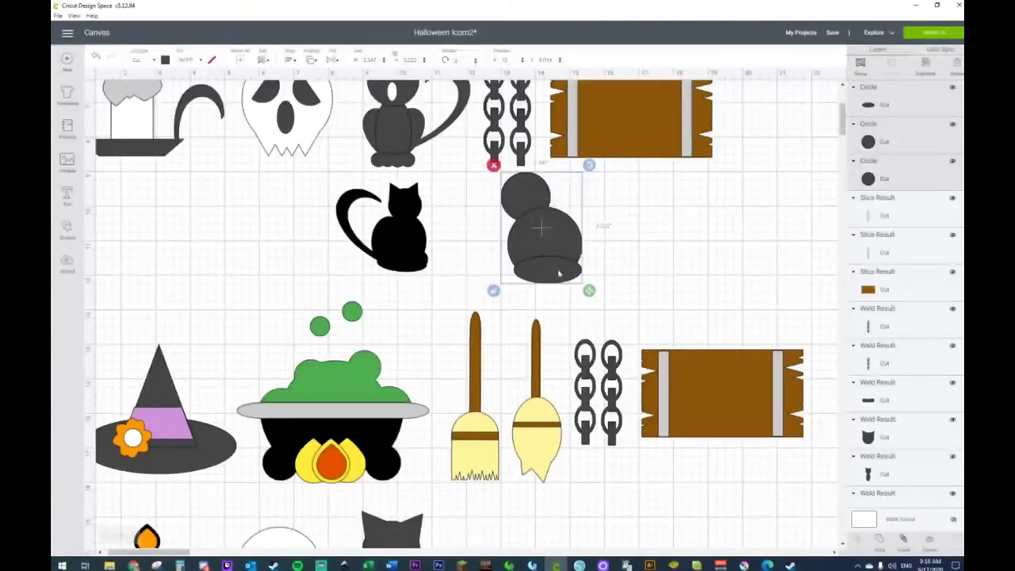
pyautogui.rightClick(558, 273)
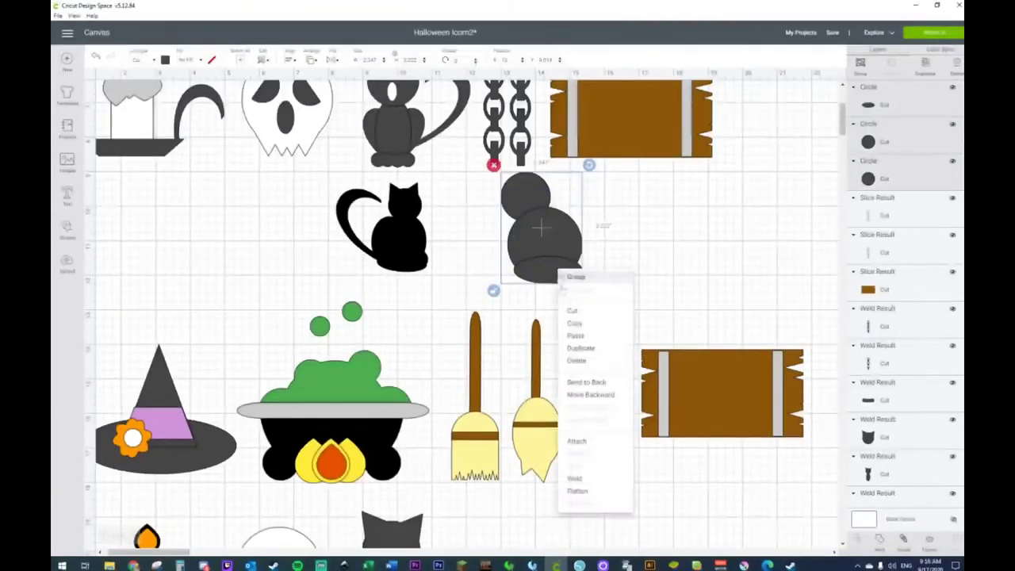
pyautogui.click(576, 479)
pyautogui.moveTo(547, 252); pyautogui.dragTo(554, 290)
# Step: Insert a small tilted triangle as an ear and duplicate it to form the second ear on the cat's head
pyautogui.click(79, 228)
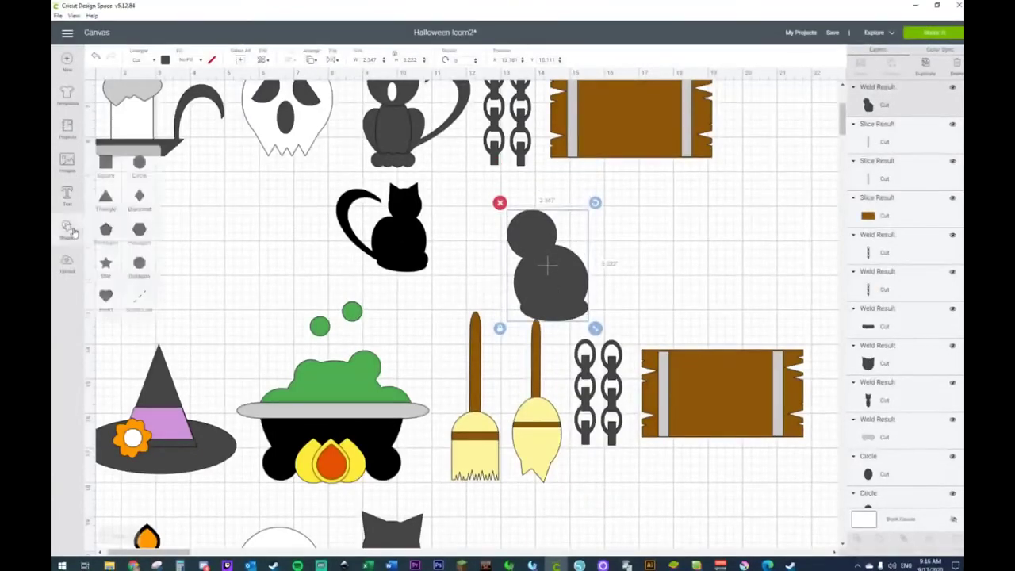
pyautogui.click(106, 196)
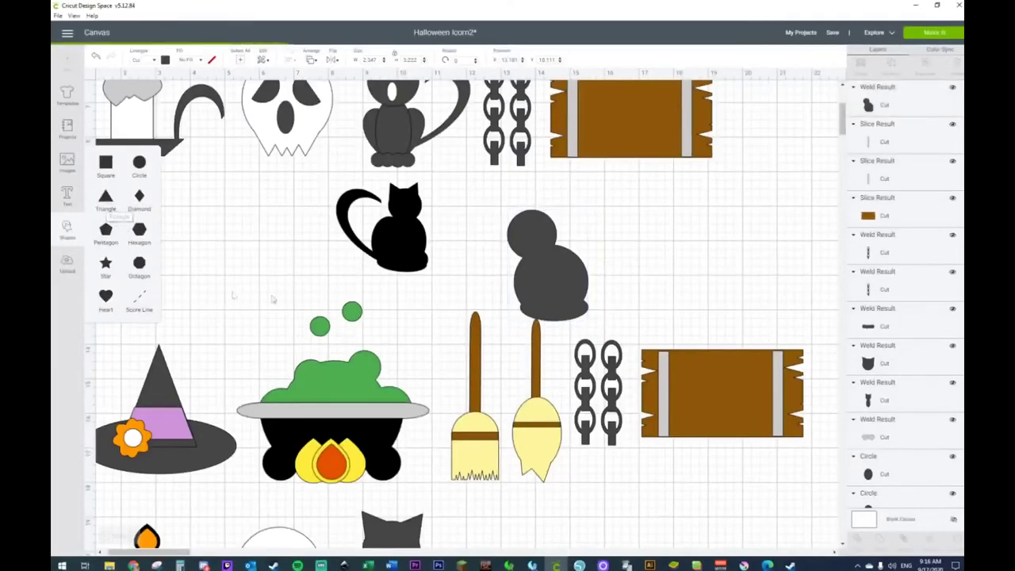
pyautogui.moveTo(244, 227); pyautogui.dragTo(583, 212)
pyautogui.hotkey('ctrl', 'd')
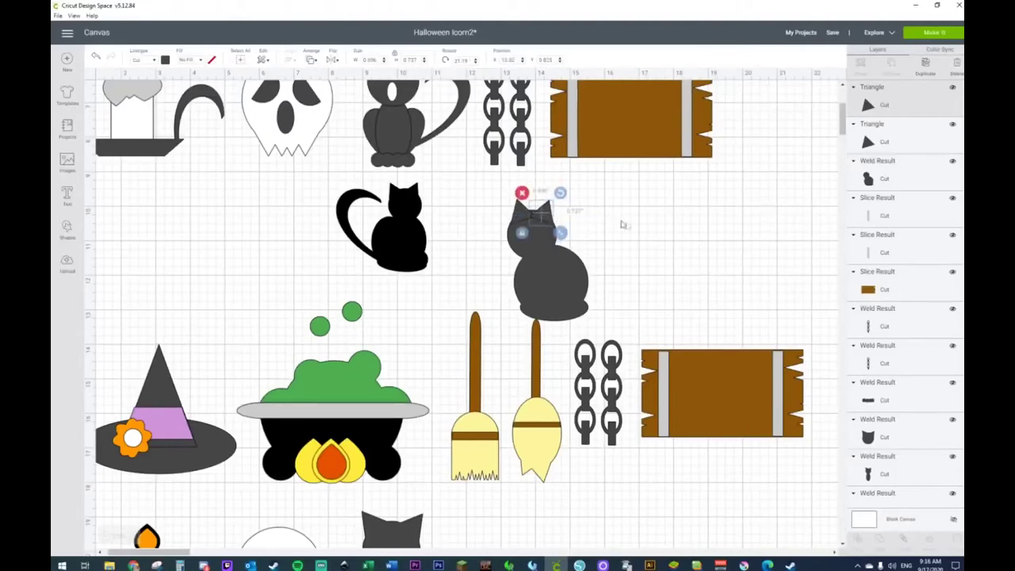
pyautogui.click(599, 234)
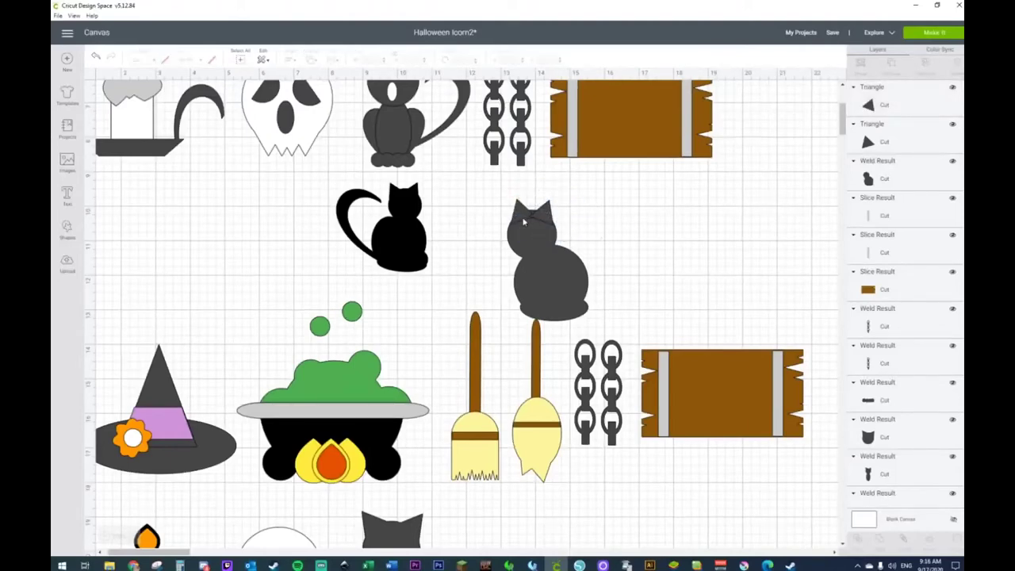
# Step: Weld both triangle ears to the cat's body and move the cat level with the black reference cat
pyautogui.moveTo(493, 202); pyautogui.dragTo(565, 274)
pyautogui.rightClick(561, 271)
pyautogui.click(595, 486)
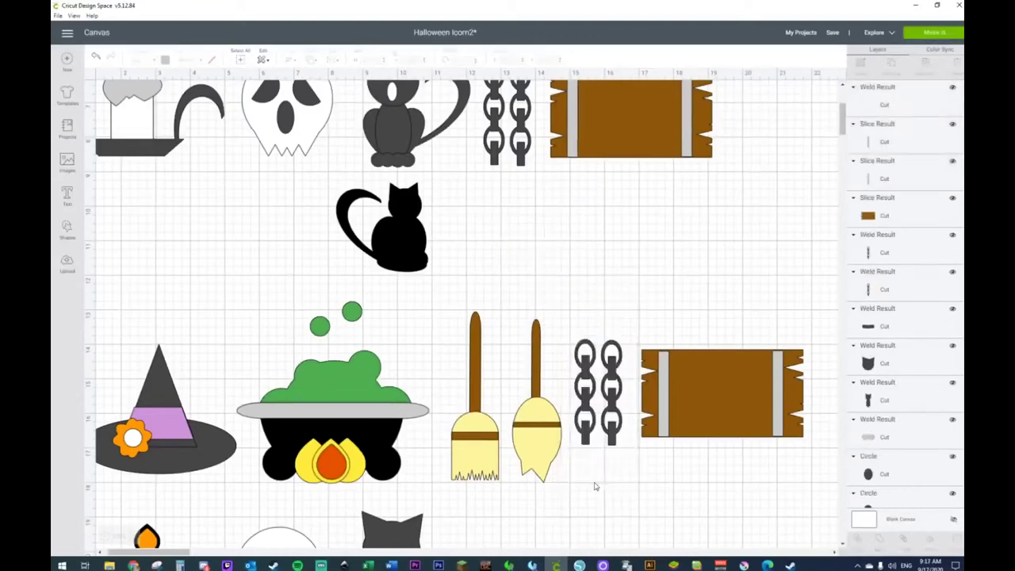
pyautogui.moveTo(561, 273); pyautogui.dragTo(544, 254)
# Step: Insert a heart beside the new cat, duplicate it, and overlap a copy shrunk to about 2.9 by 2.75 in
pyautogui.click(66, 230)
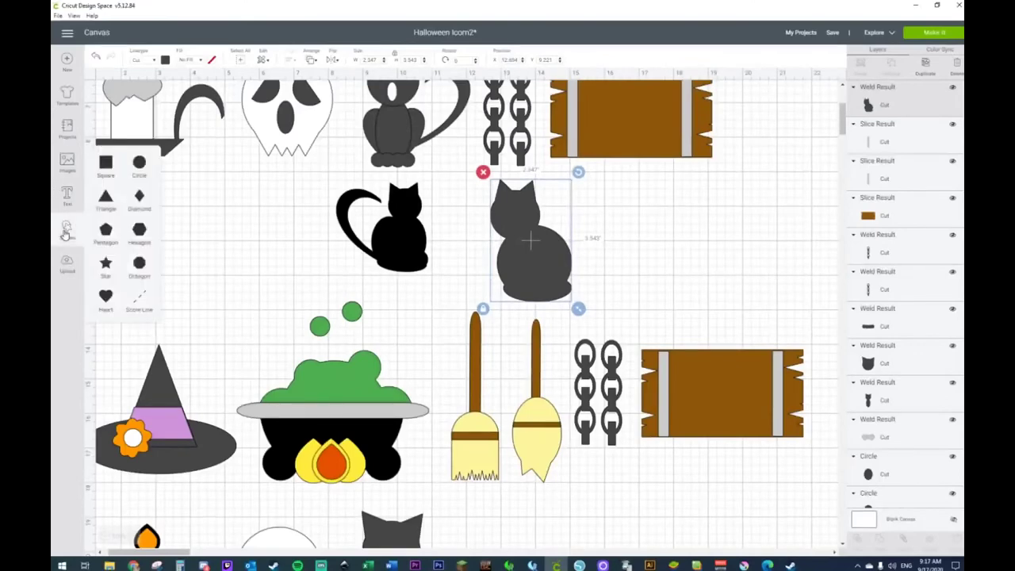
pyautogui.click(105, 295)
pyautogui.moveTo(215, 226); pyautogui.dragTo(677, 278)
pyautogui.hotkey('ctrl', 'd')
pyautogui.moveTo(683, 283); pyautogui.dragTo(672, 272)
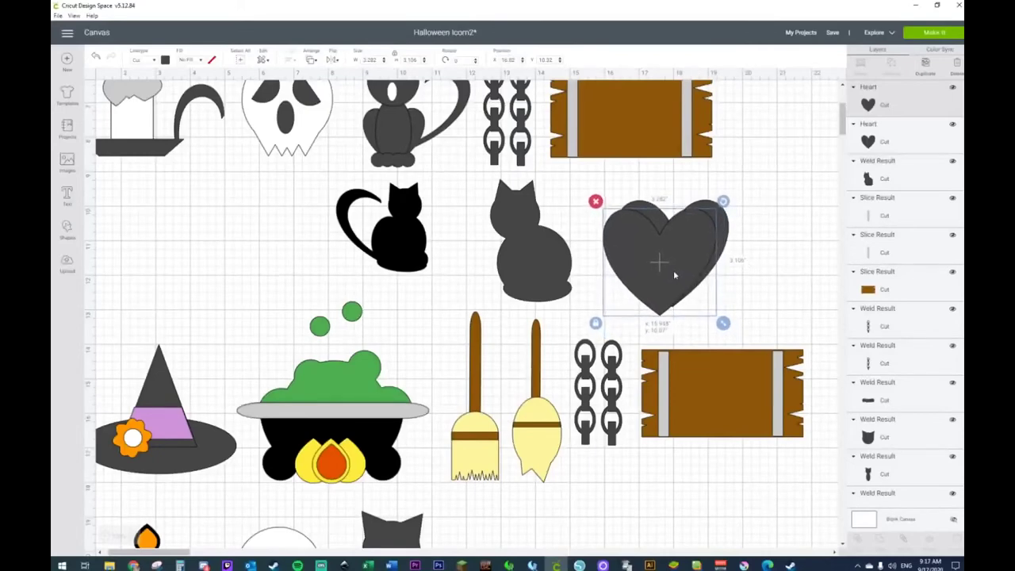
pyautogui.moveTo(721, 322); pyautogui.dragTo(709, 309)
pyautogui.moveTo(665, 269)
pyautogui.mouseDown()
pyautogui.moveTo(678, 277)
pyautogui.moveTo(674, 269)
pyautogui.mouseUp()
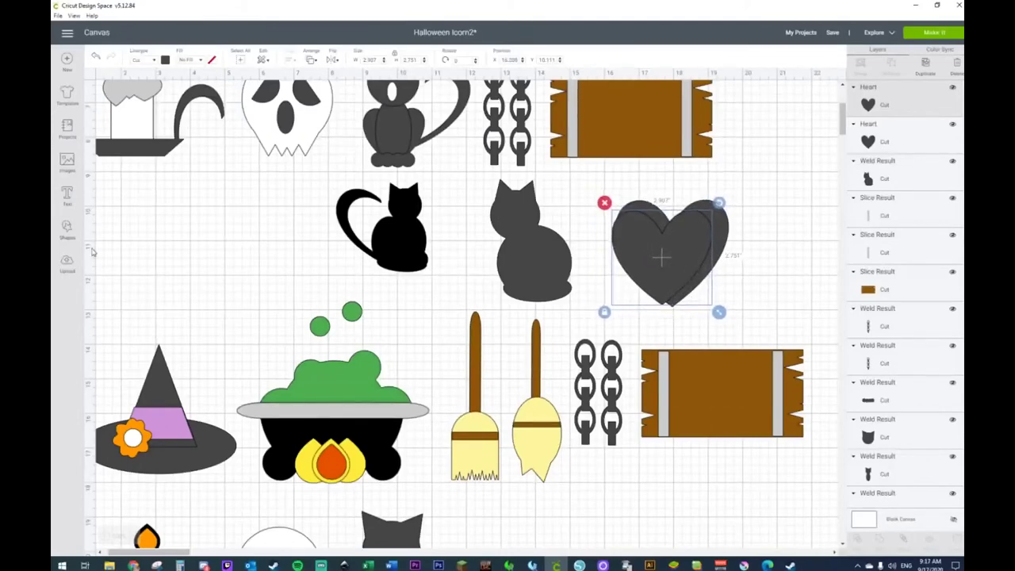
# Step: Insert a circle about 3.11 in wide over the left part of the hearts and weld it to the smaller heart
pyautogui.click(68, 228)
pyautogui.click(139, 163)
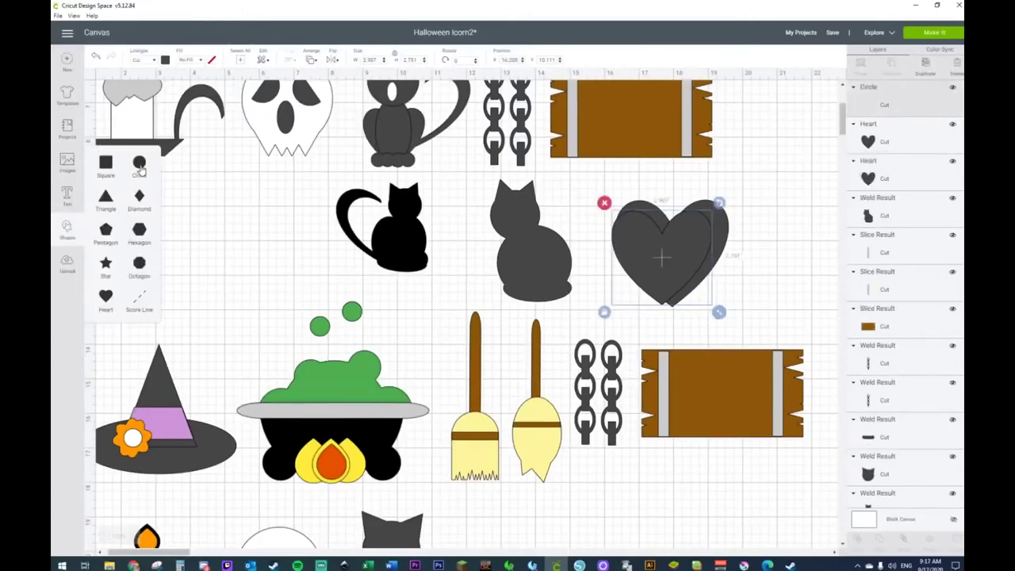
pyautogui.moveTo(257, 217); pyautogui.dragTo(648, 225)
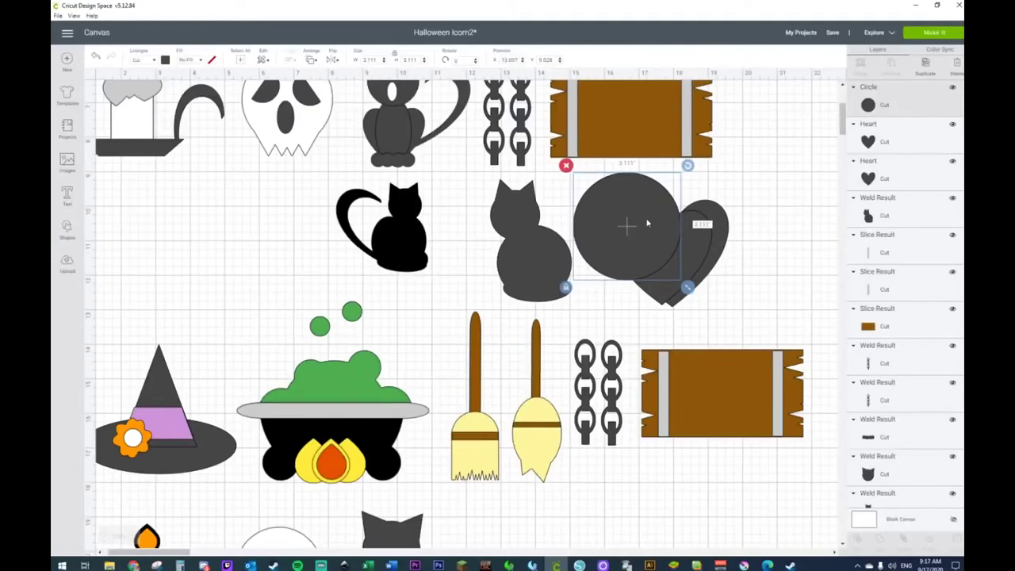
pyautogui.keyDown('shift'); pyautogui.click(691, 250); pyautogui.keyUp('shift')
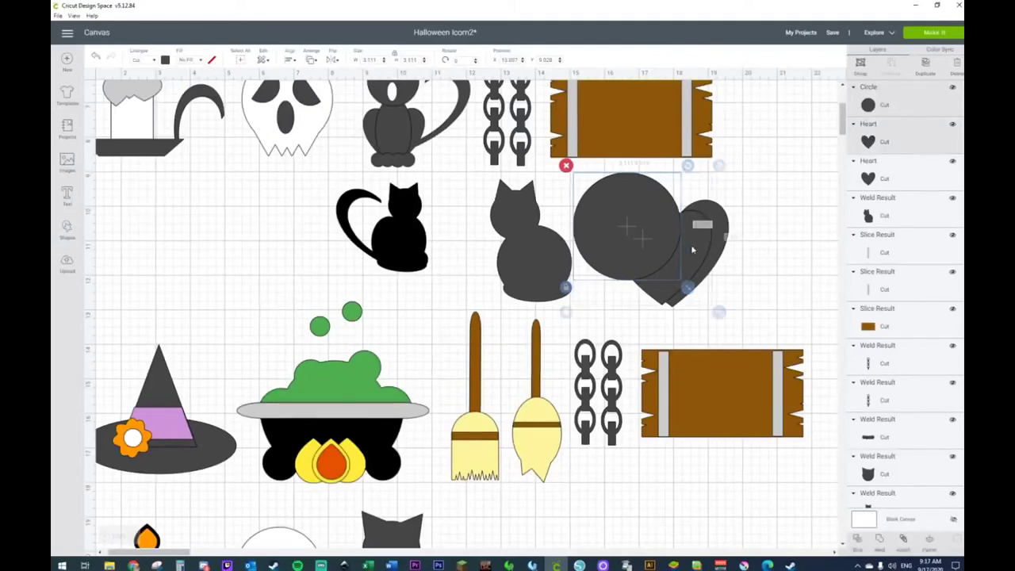
pyautogui.rightClick(691, 250)
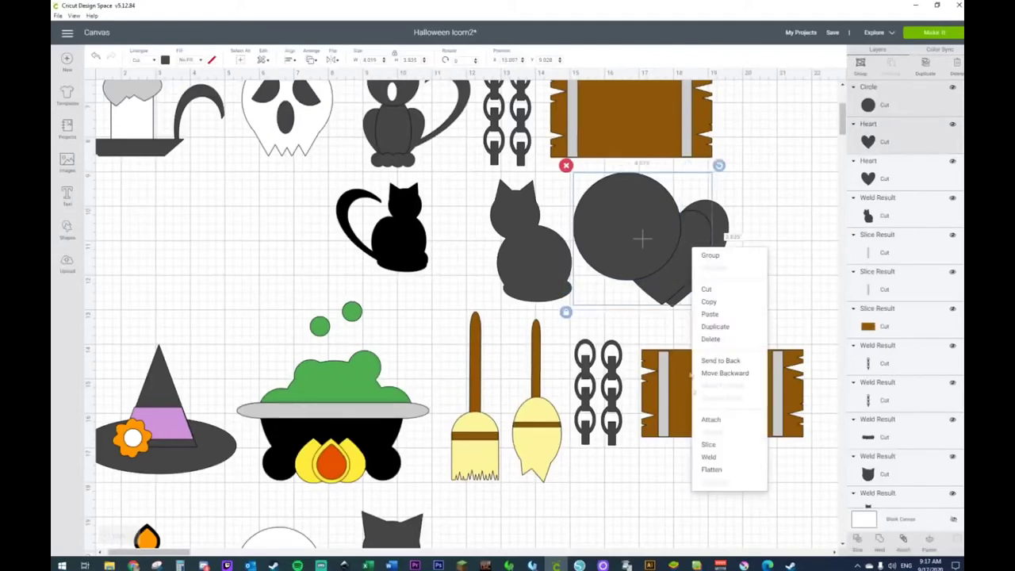
pyautogui.click(710, 458)
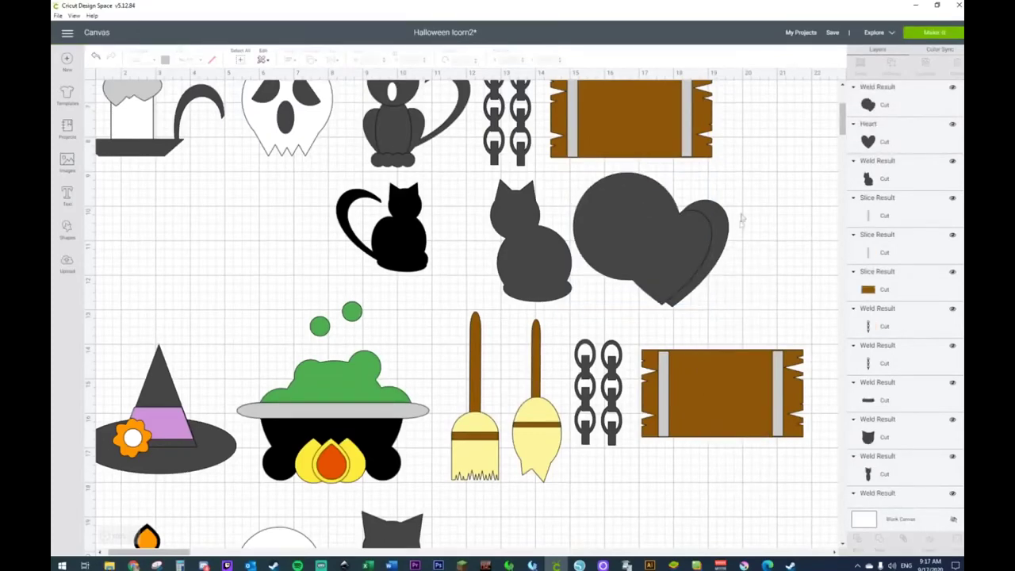
# Step: Slice the larger heart with the welded shape, pull out the curved tail piece and delete the leftover pieces
pyautogui.moveTo(738, 200); pyautogui.dragTo(692, 250)
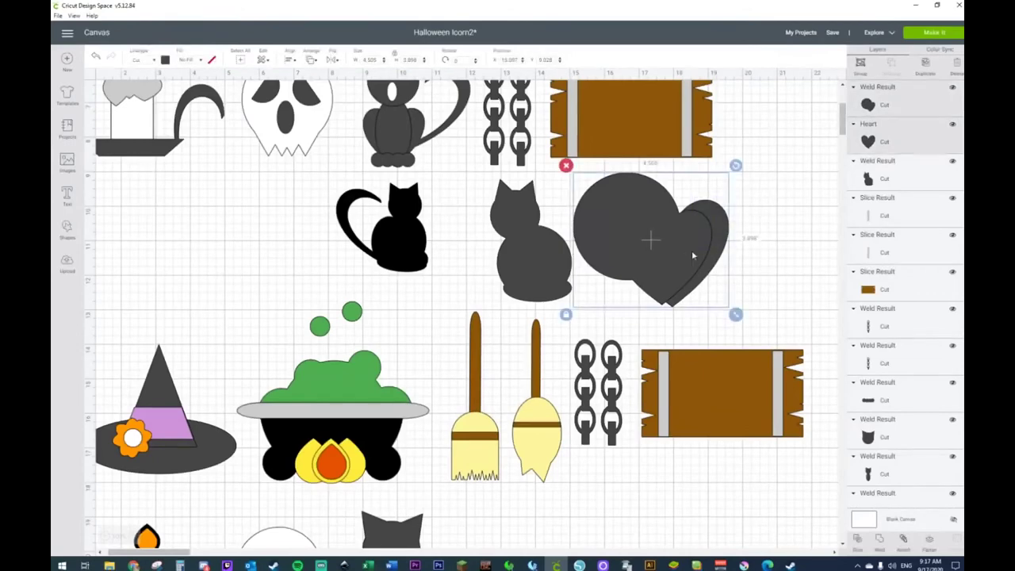
pyautogui.rightClick(692, 250)
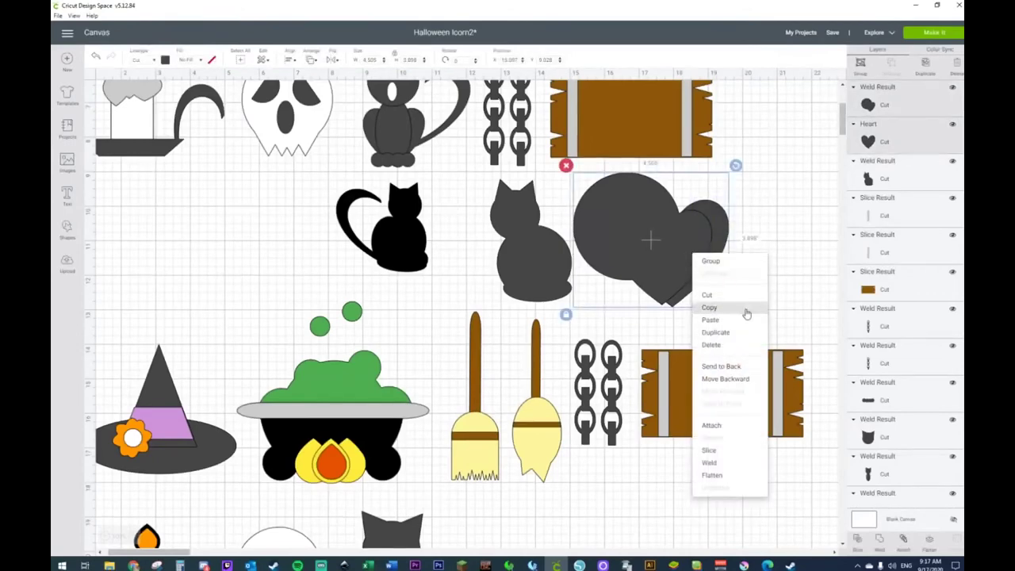
pyautogui.click(723, 451)
pyautogui.click(680, 221)
pyautogui.moveTo(680, 222); pyautogui.dragTo(734, 209)
pyautogui.click(695, 195)
pyautogui.click(643, 238)
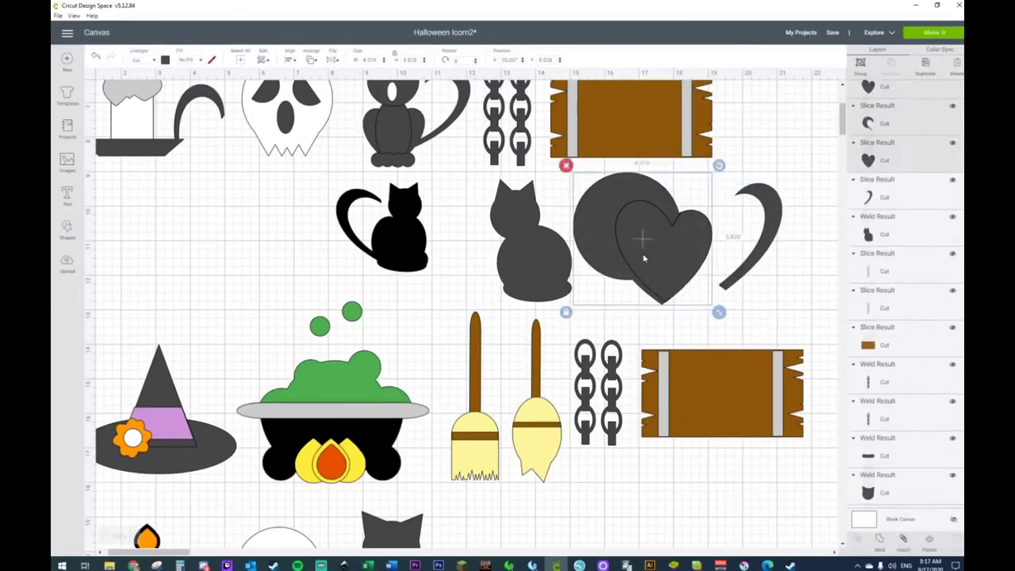
pyautogui.press('Delete')
# Step: Shrink the curved tail piece, then rotate and position it against the lower back of the new cat
pyautogui.click(753, 264)
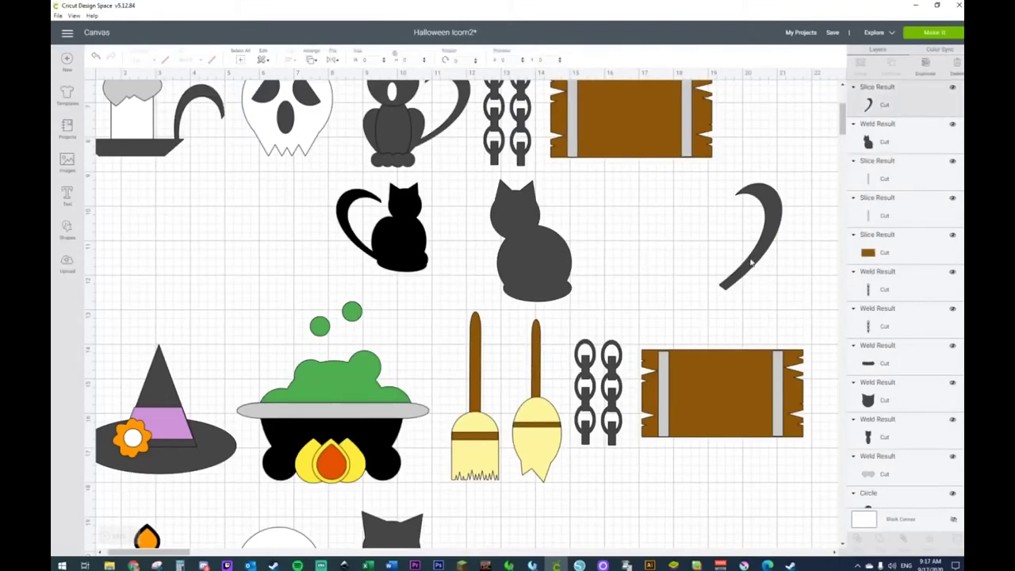
pyautogui.moveTo(783, 286); pyautogui.dragTo(769, 250)
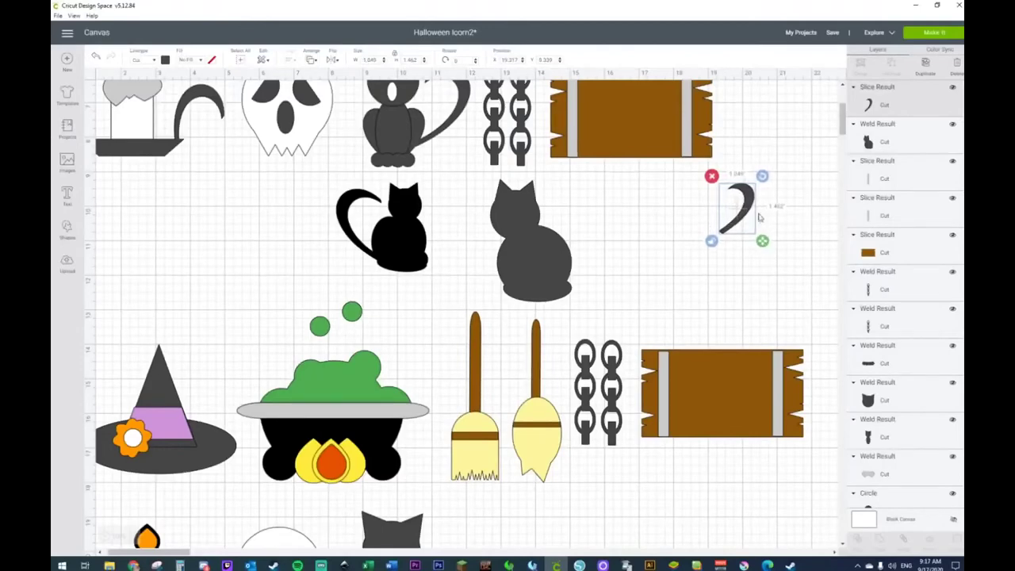
pyautogui.moveTo(746, 208); pyautogui.dragTo(602, 264)
pyautogui.moveTo(607, 299); pyautogui.dragTo(631, 313)
pyautogui.moveTo(612, 267); pyautogui.dragTo(608, 211)
pyautogui.moveTo(593, 250); pyautogui.dragTo(586, 237)
# Step: Weld the curved tail to the cat's body
pyautogui.moveTo(674, 204); pyautogui.dragTo(527, 283)
pyautogui.rightClick(537, 281)
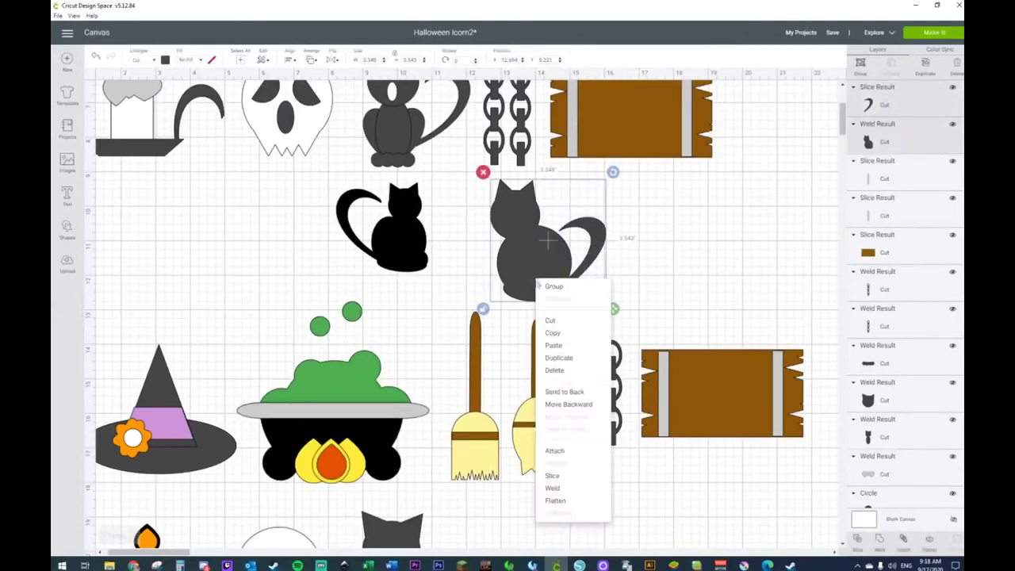
pyautogui.click(570, 489)
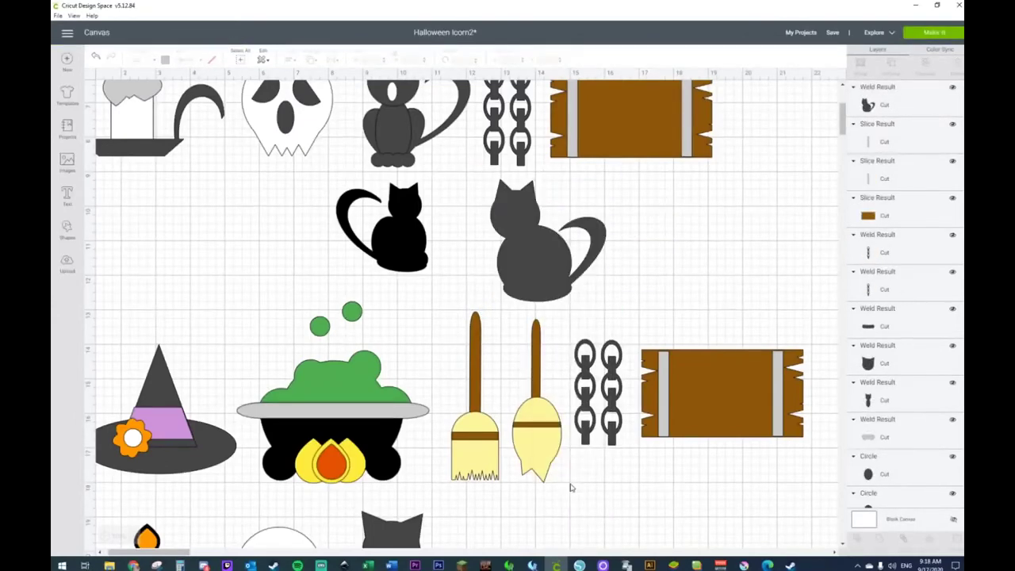
# Step: Recolor the new welded cat black and place it beside the dark gray sitting cat in the lower row
pyautogui.click(535, 249)
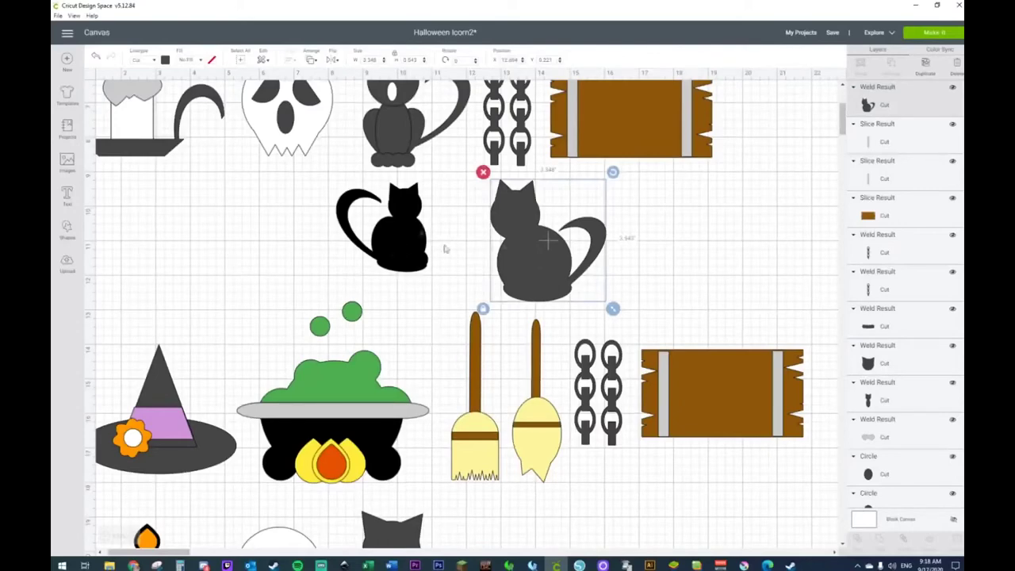
pyautogui.click(165, 60)
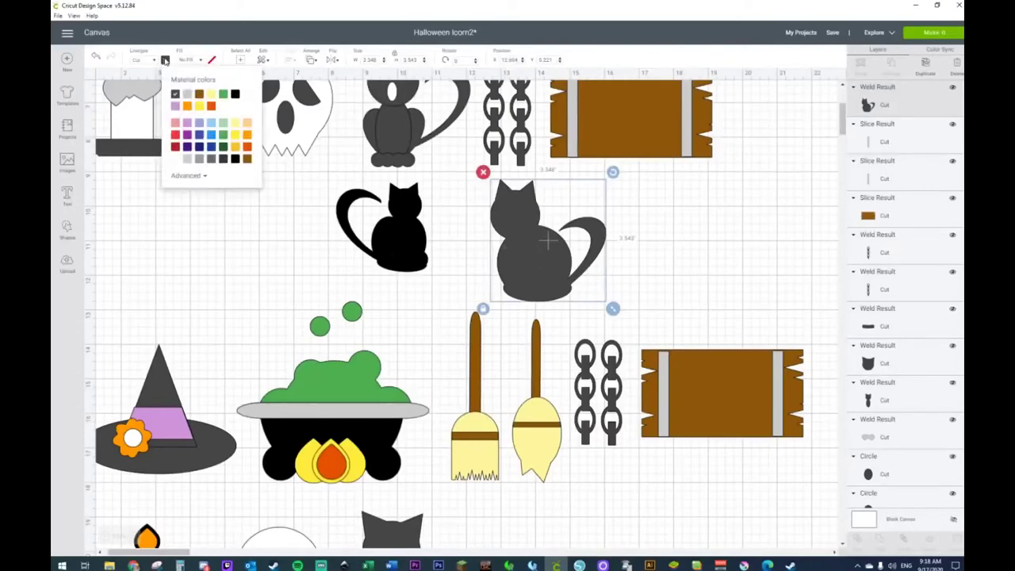
pyautogui.click(235, 94)
pyautogui.moveTo(531, 270); pyautogui.dragTo(537, 532)
pyautogui.scroll(-4, 543, 518)
pyautogui.scroll(1, 543, 518)
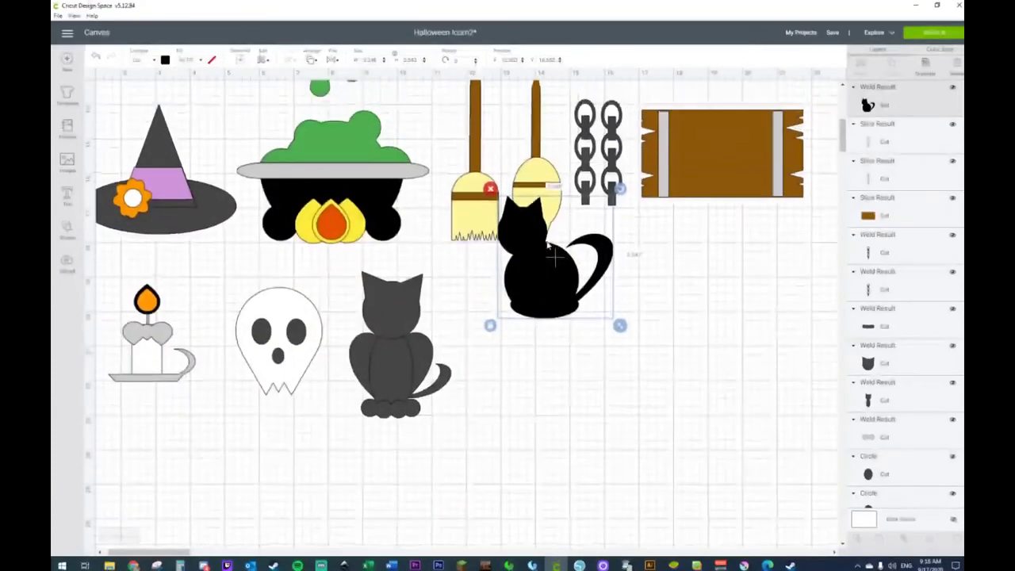
pyautogui.moveTo(547, 294); pyautogui.dragTo(525, 393)
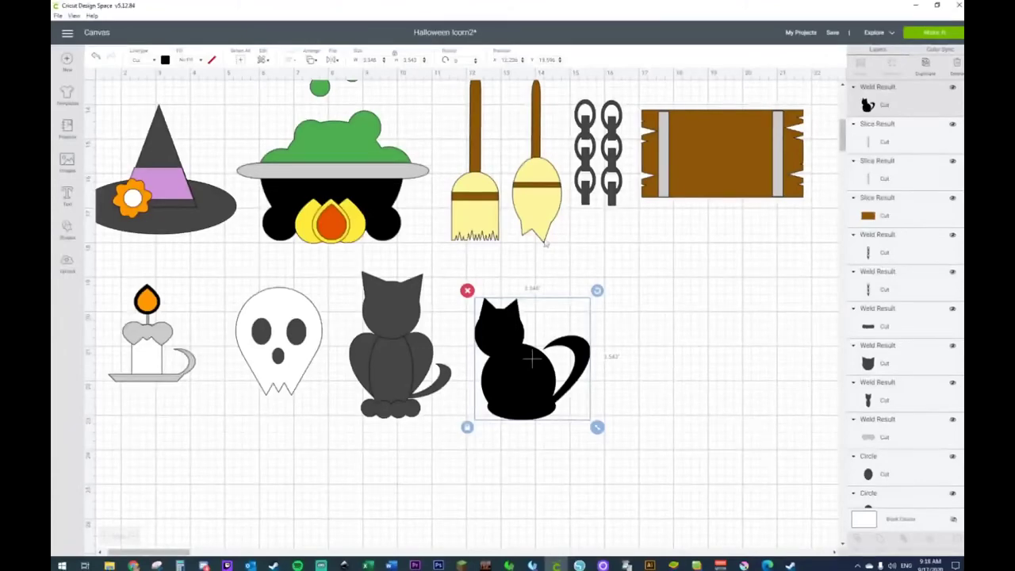
# Step: Delete the two sets of Halloween icons, keeping only the finished cat card
pyautogui.click(132, 536)
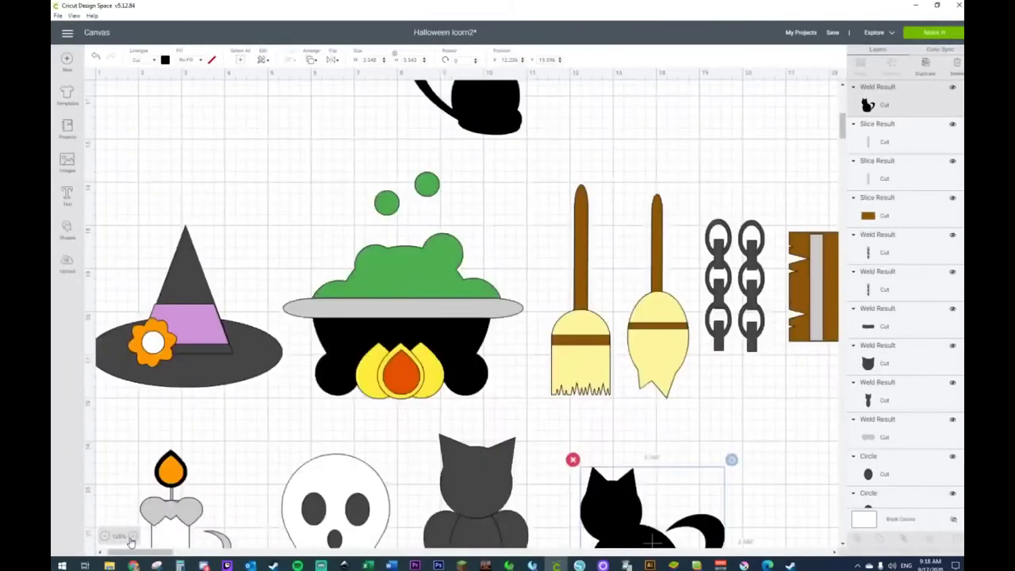
pyautogui.click(106, 538)
pyautogui.click(106, 538)
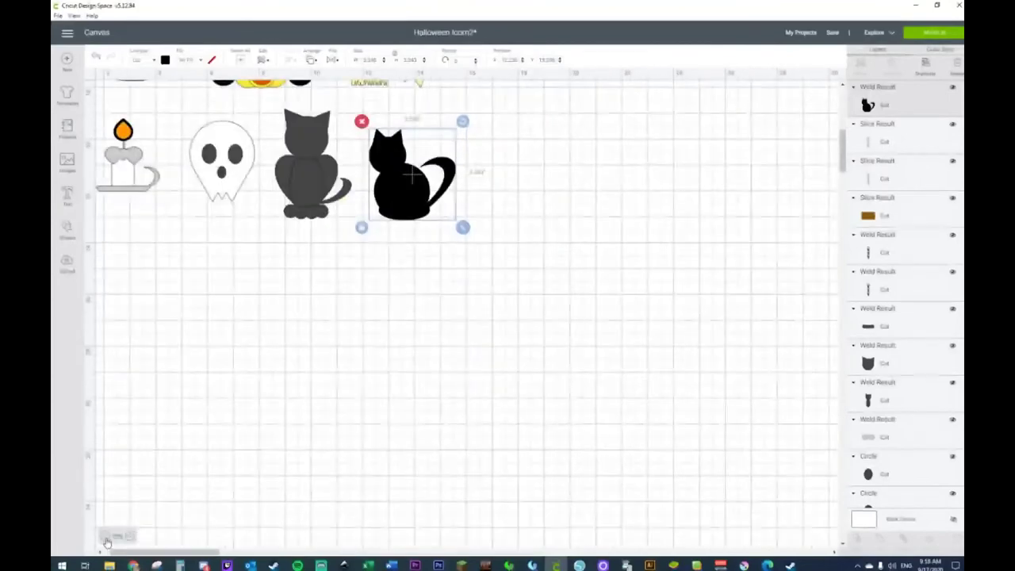
pyautogui.click(106, 538)
pyautogui.moveTo(407, 89); pyautogui.dragTo(344, 512)
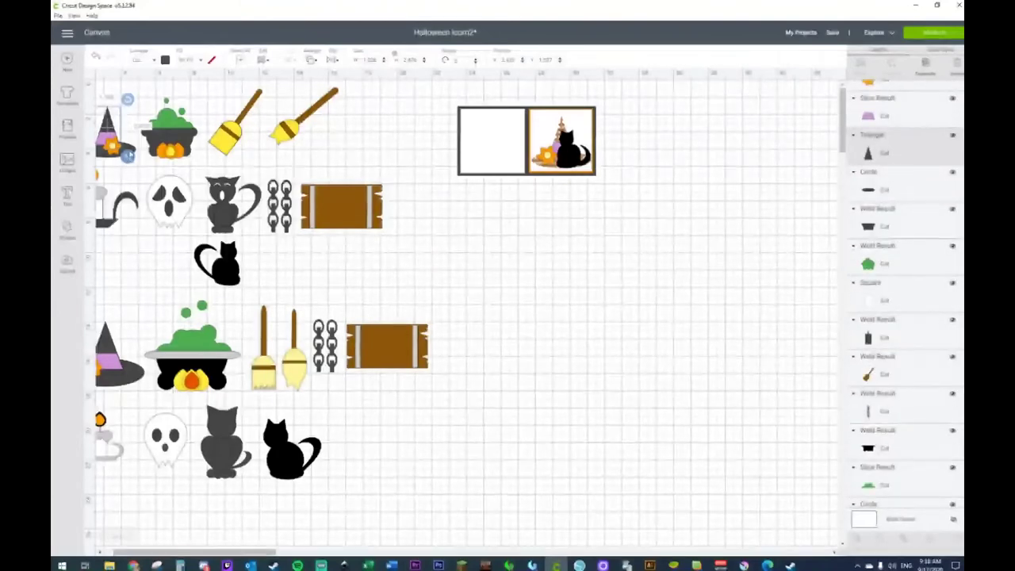
pyautogui.click(571, 152)
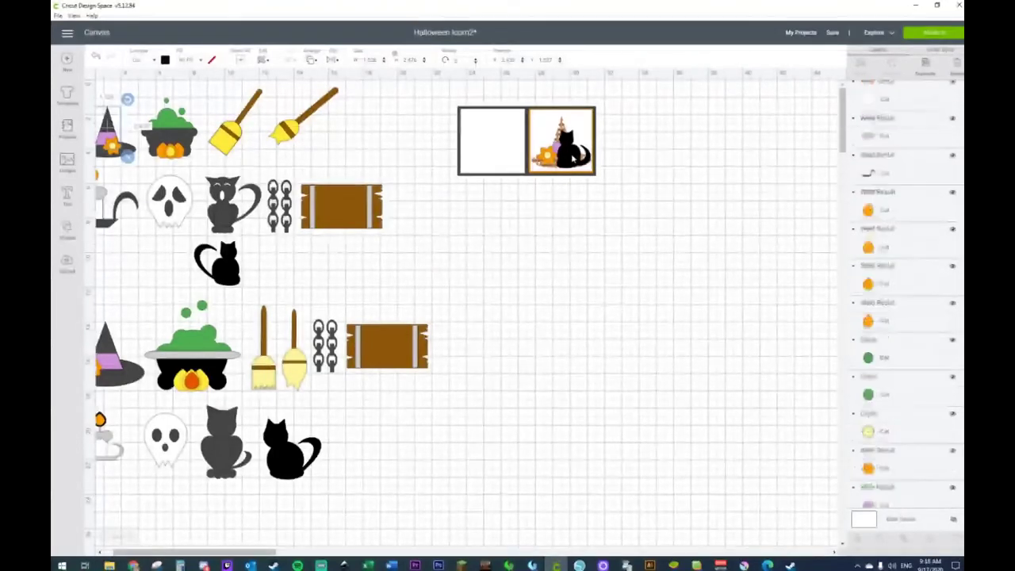
pyautogui.moveTo(403, 92); pyautogui.dragTo(102, 493)
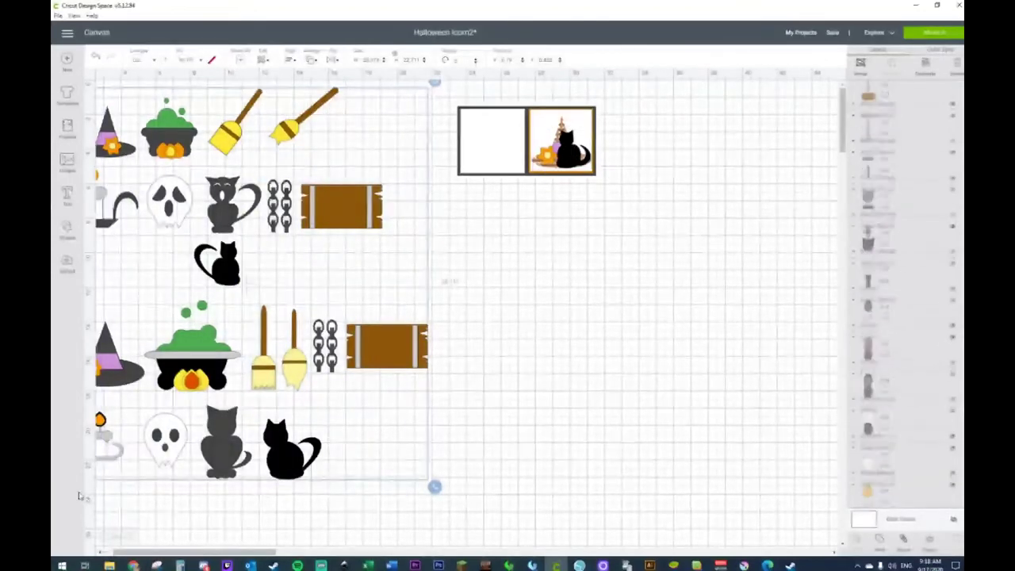
pyautogui.press('Delete')
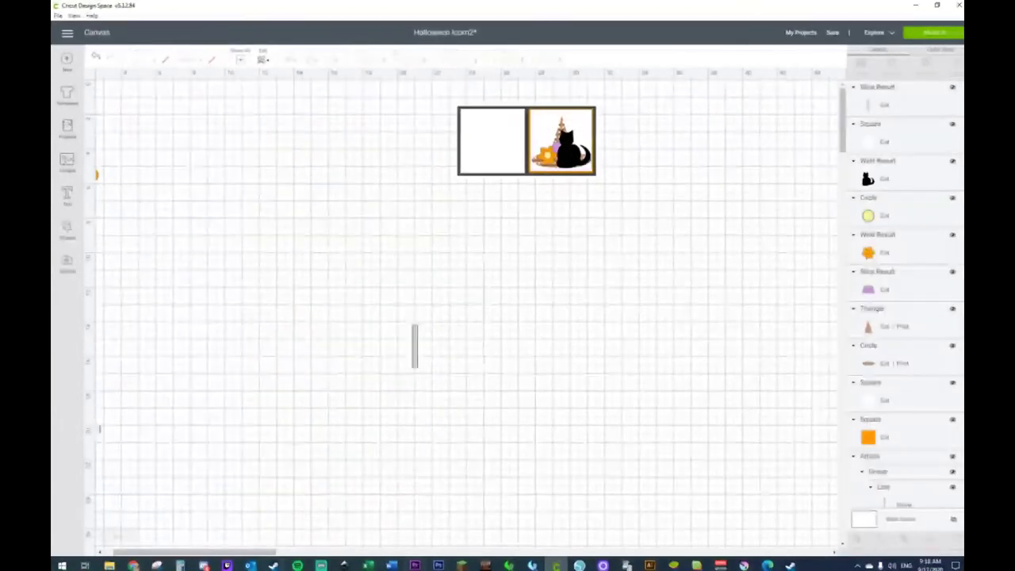
# Step: Delete the stray gray bar and clear the other leftover pieces at the canvas's left edge
pyautogui.moveTo(385, 310); pyautogui.dragTo(454, 402)
pyautogui.press('Delete')
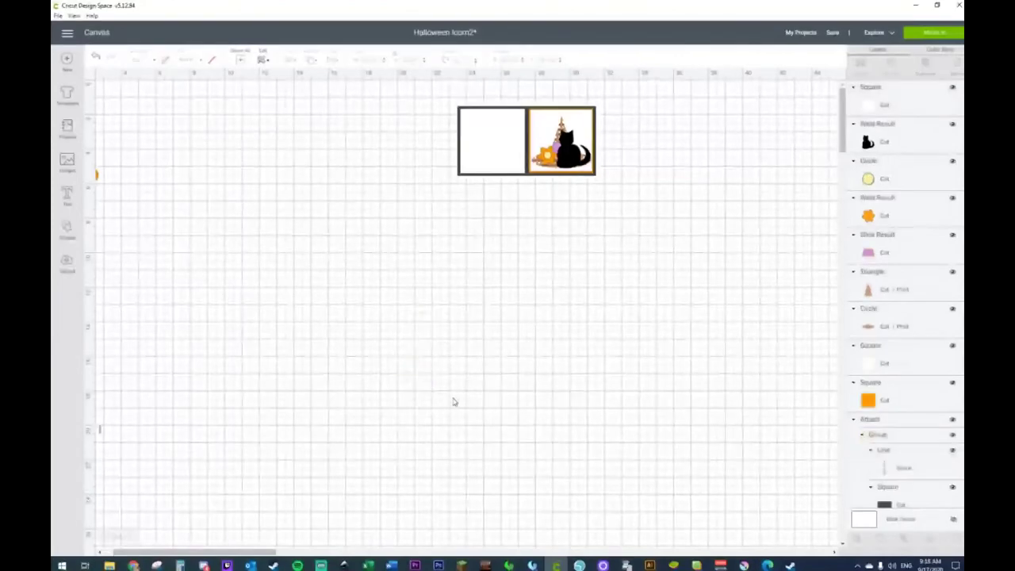
pyautogui.moveTo(208, 552); pyautogui.dragTo(198, 553)
pyautogui.moveTo(182, 131); pyautogui.dragTo(92, 226)
pyautogui.press('Delete')
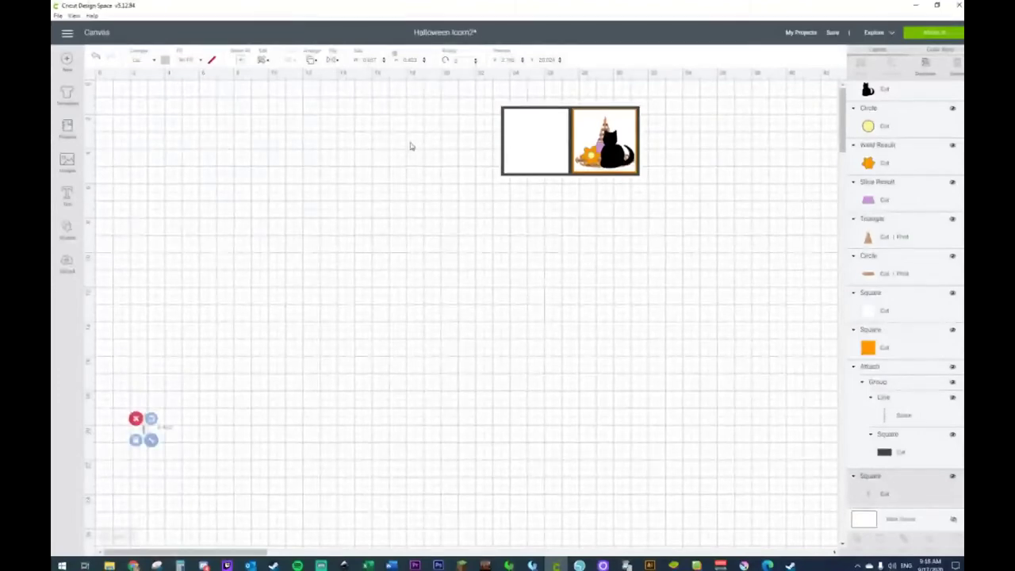
# Step: Move the whole cat card to the upper-left corner of the canvas grid
pyautogui.moveTo(461, 85); pyautogui.dragTo(669, 225)
pyautogui.moveTo(571, 143); pyautogui.dragTo(183, 134)
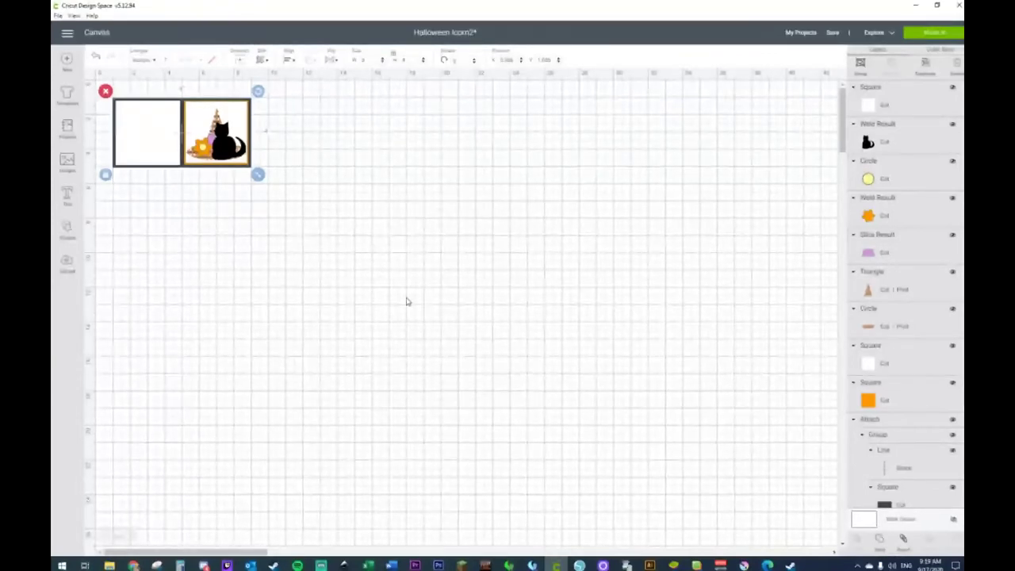
pyautogui.click(112, 537)
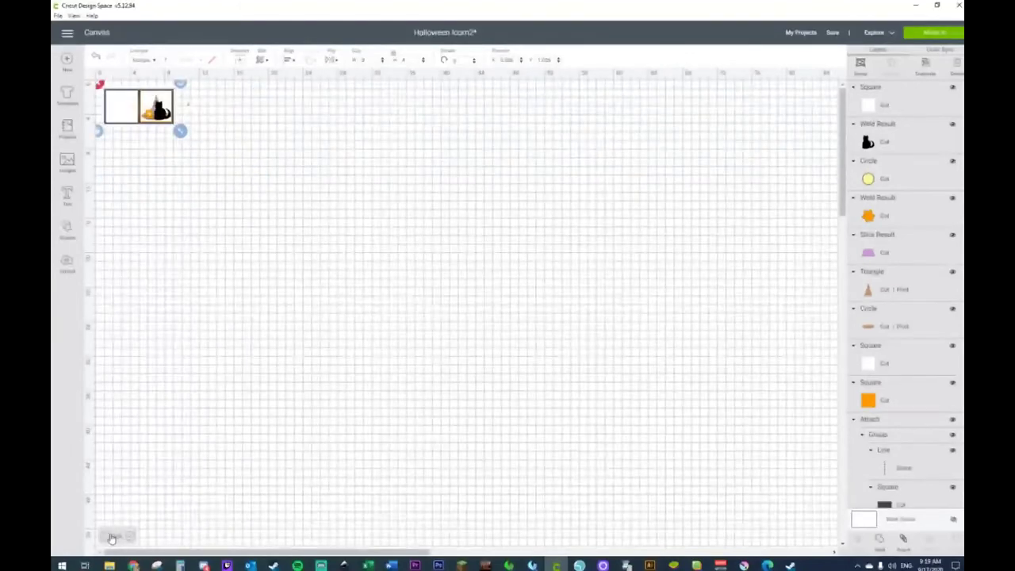
pyautogui.click(134, 540)
pyautogui.click(133, 540)
pyautogui.click(133, 541)
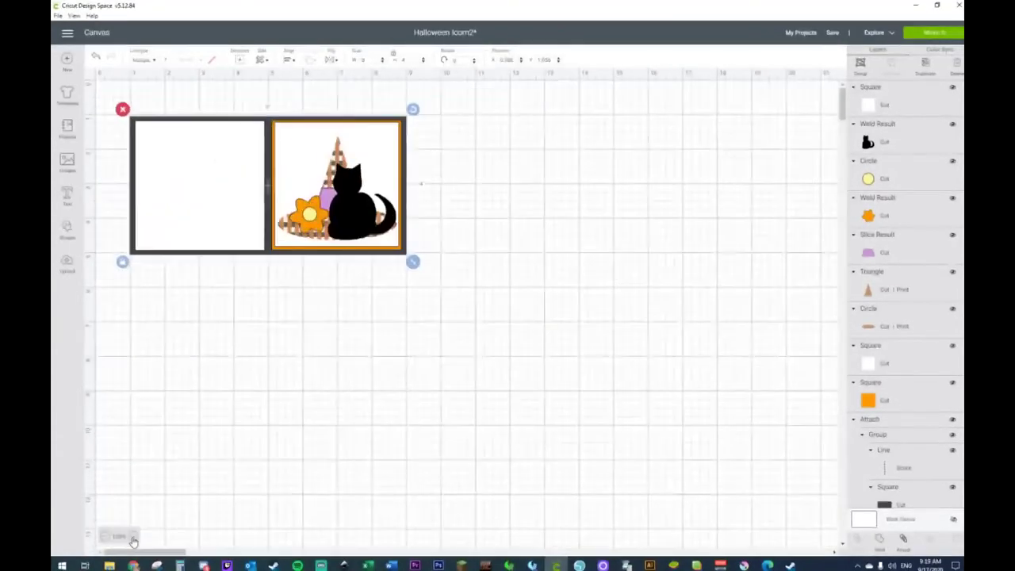
pyautogui.click(309, 402)
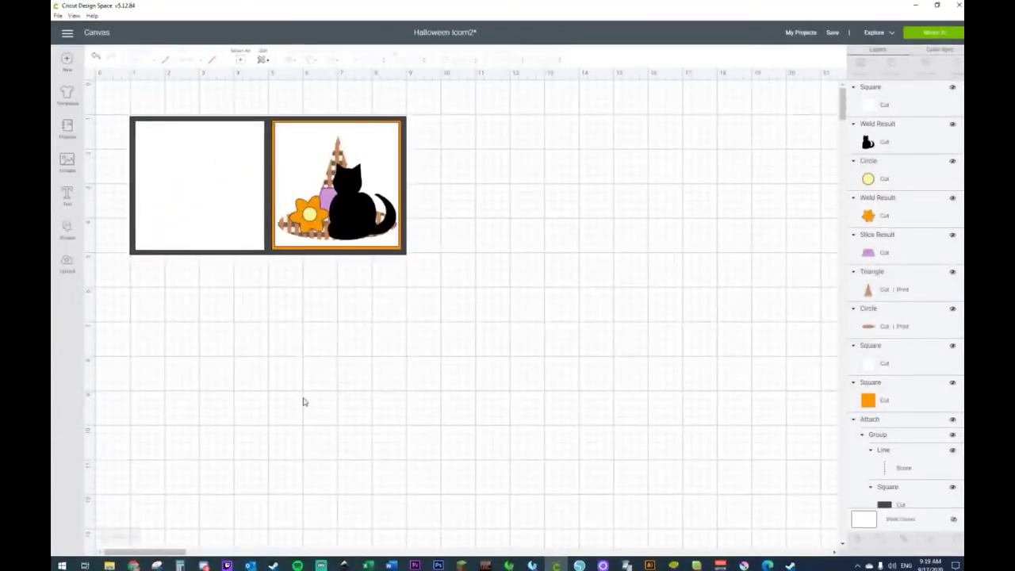
# Step: Insert a square below the cat card and resize it to 8 in wide by 4 in high
pyautogui.click(67, 230)
pyautogui.click(105, 165)
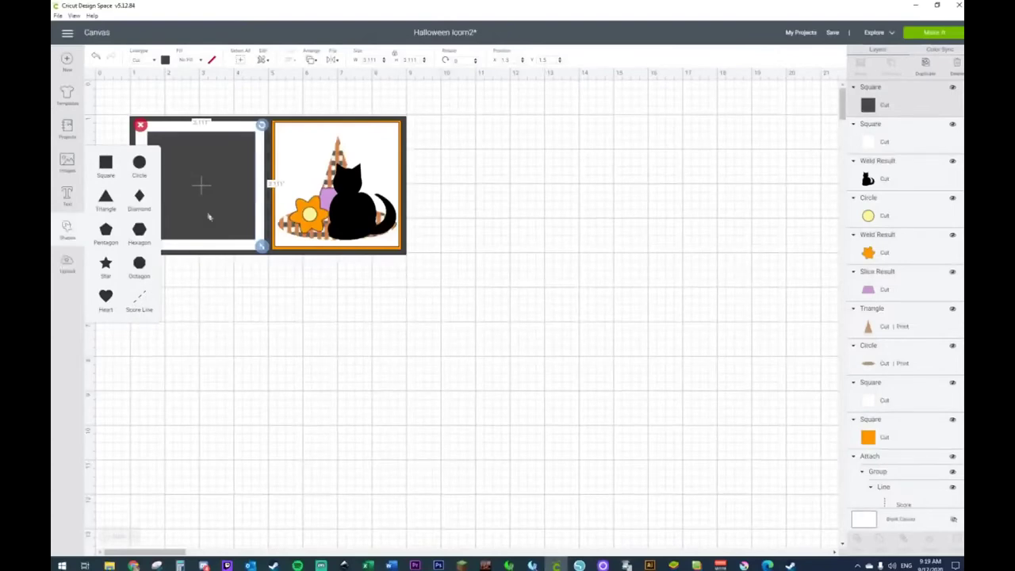
pyautogui.moveTo(208, 217); pyautogui.dragTo(266, 407)
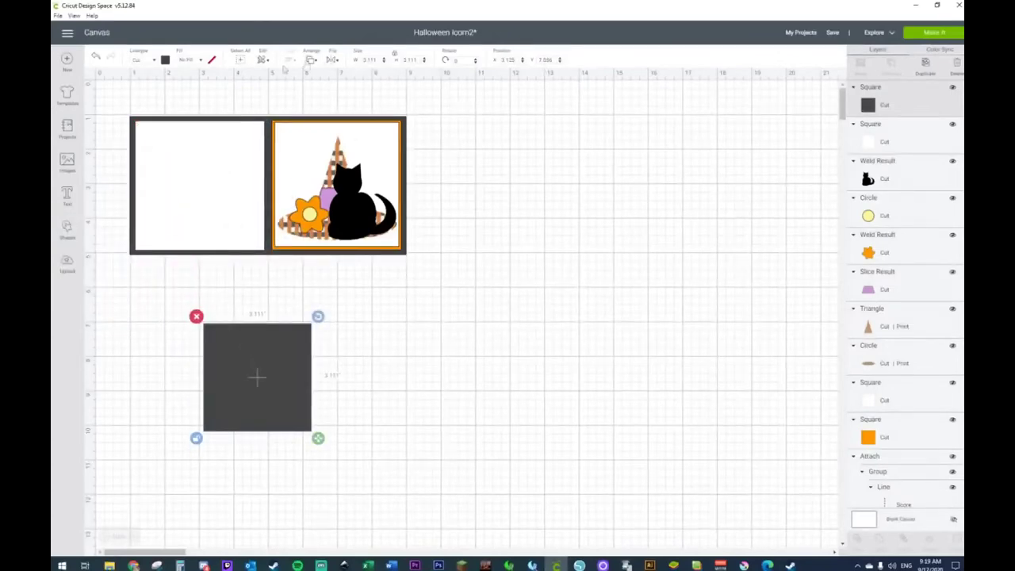
pyautogui.click(377, 61)
pyautogui.write('8')
pyautogui.click(414, 59)
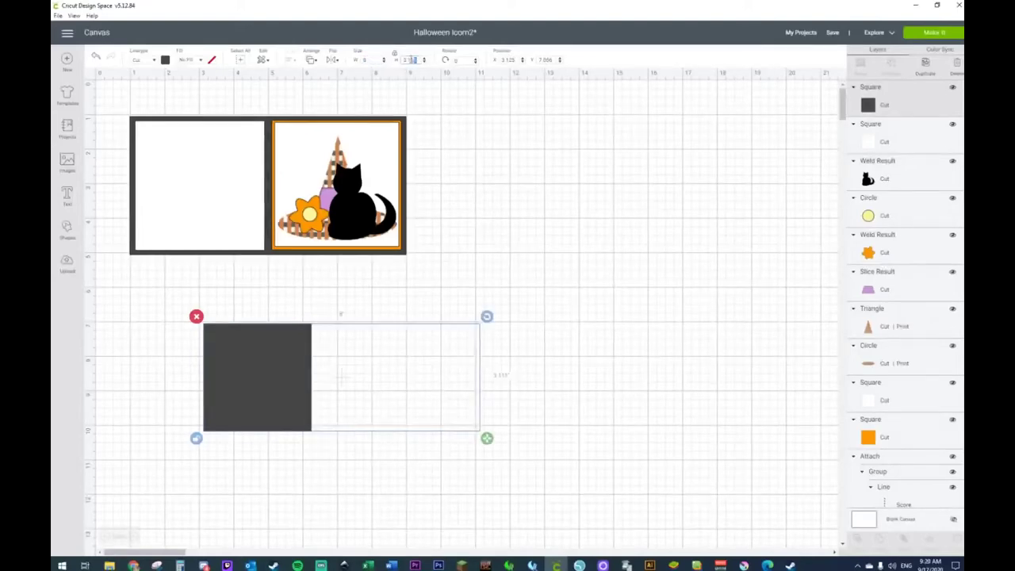
pyautogui.write('4')
pyautogui.press('Return')
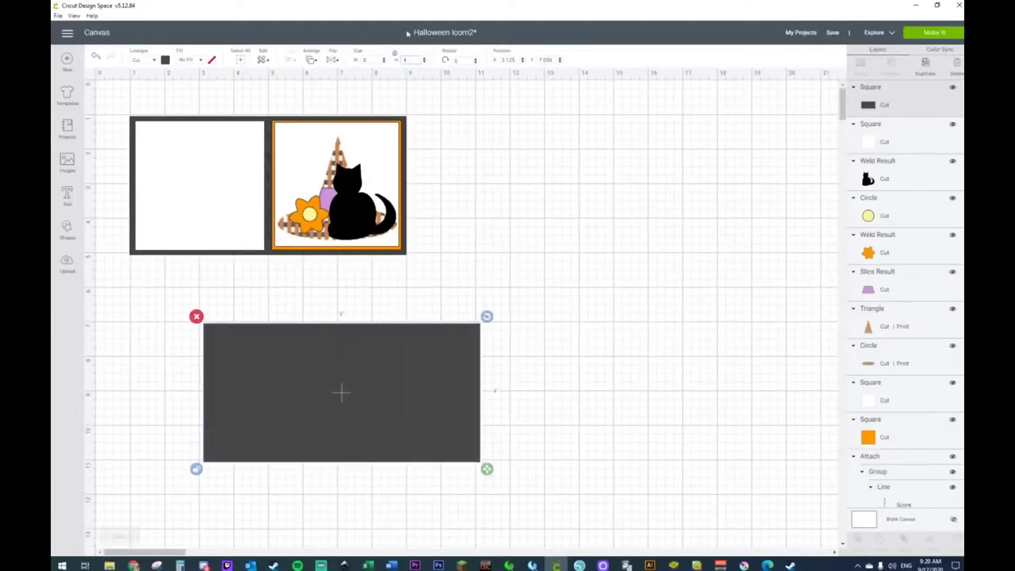
# Step: Add a score line, stretch it to about the rectangle's height, and center it on the rectangle
pyautogui.click(67, 229)
pyautogui.click(146, 306)
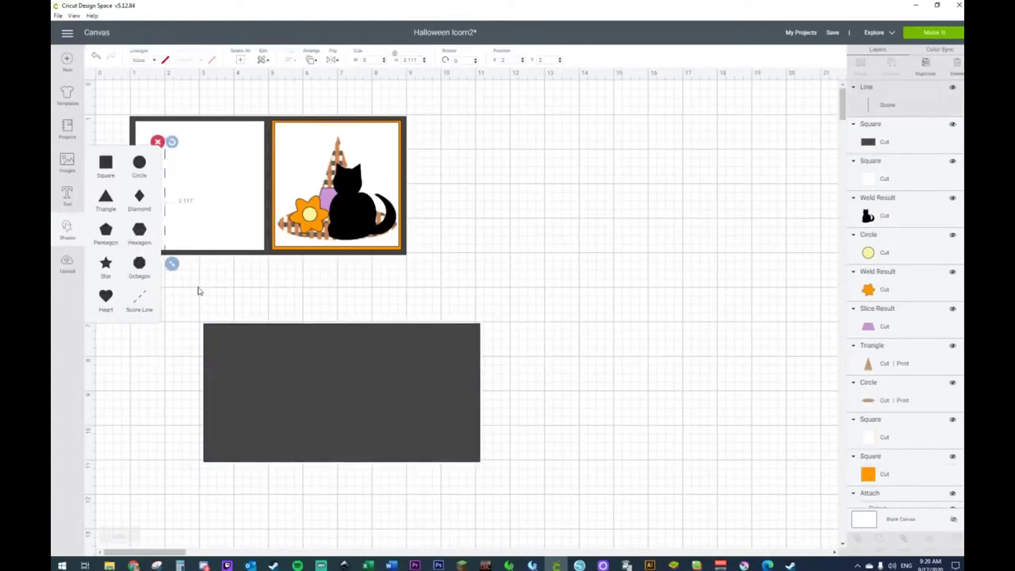
pyautogui.moveTo(165, 254); pyautogui.dragTo(246, 460)
pyautogui.moveTo(167, 296); pyautogui.dragTo(558, 469)
pyautogui.click(291, 60)
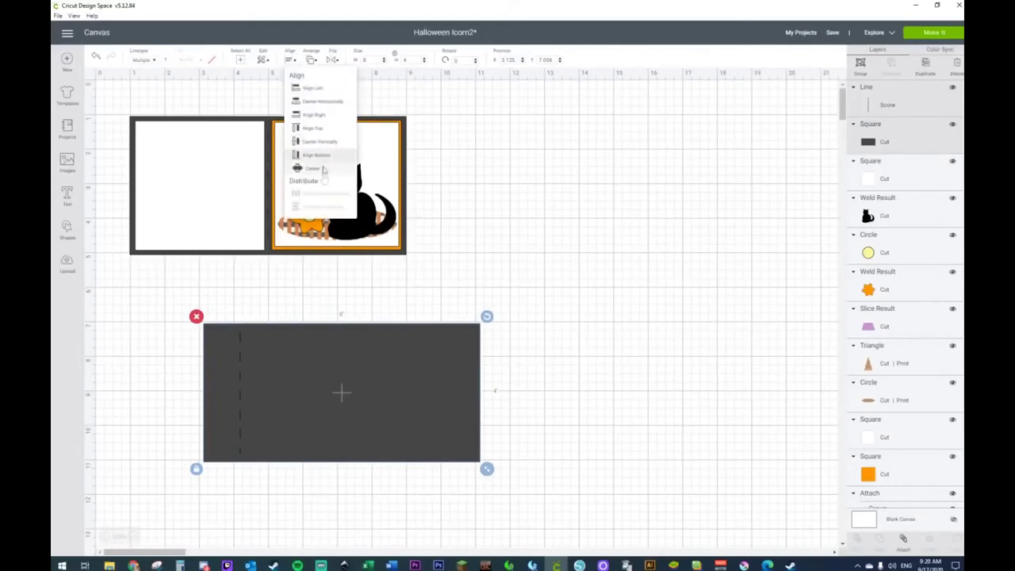
pyautogui.click(313, 166)
# Step: Recolor the rectangle black and send it to the back, behind the score line
pyautogui.click(544, 345)
pyautogui.moveTo(556, 325); pyautogui.dragTo(262, 464)
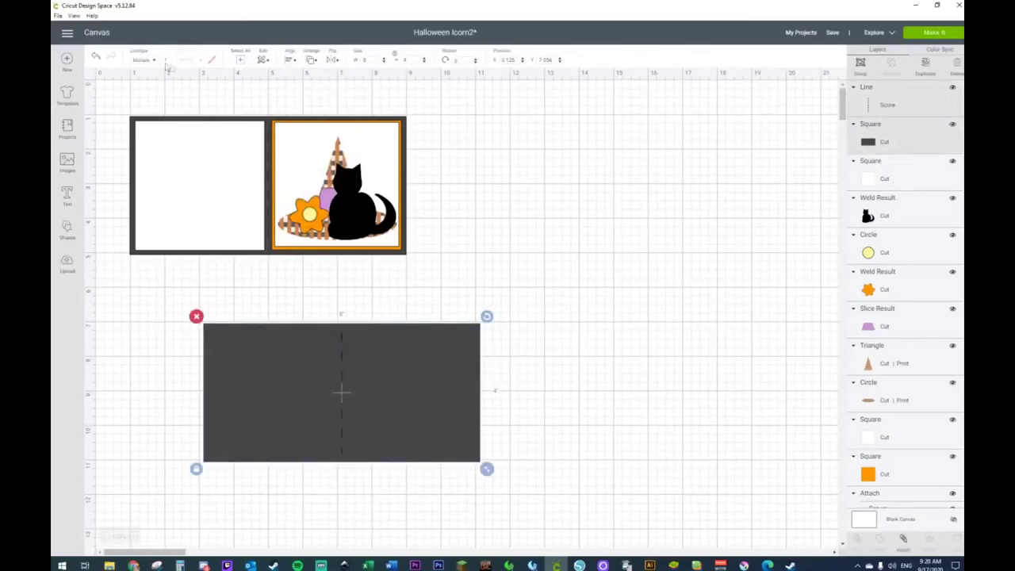
pyautogui.click(587, 325)
pyautogui.click(446, 385)
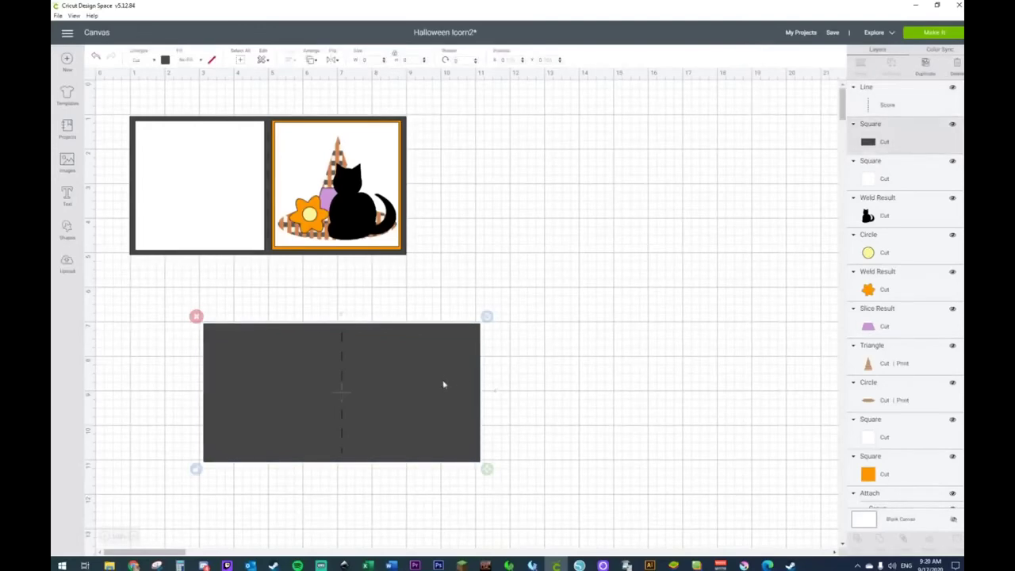
pyautogui.click(165, 60)
pyautogui.click(235, 93)
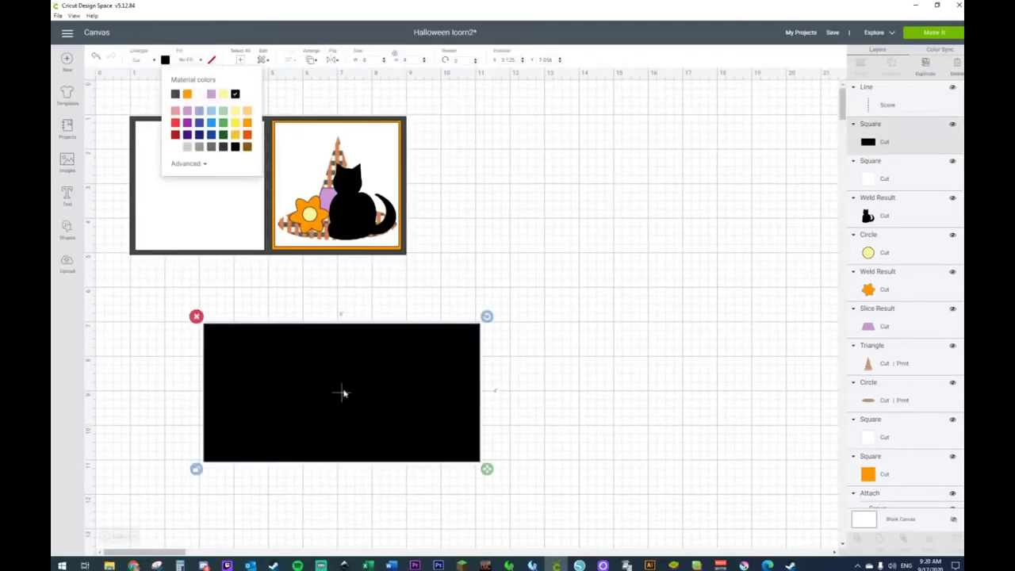
pyautogui.click(522, 359)
pyautogui.rightClick(458, 380)
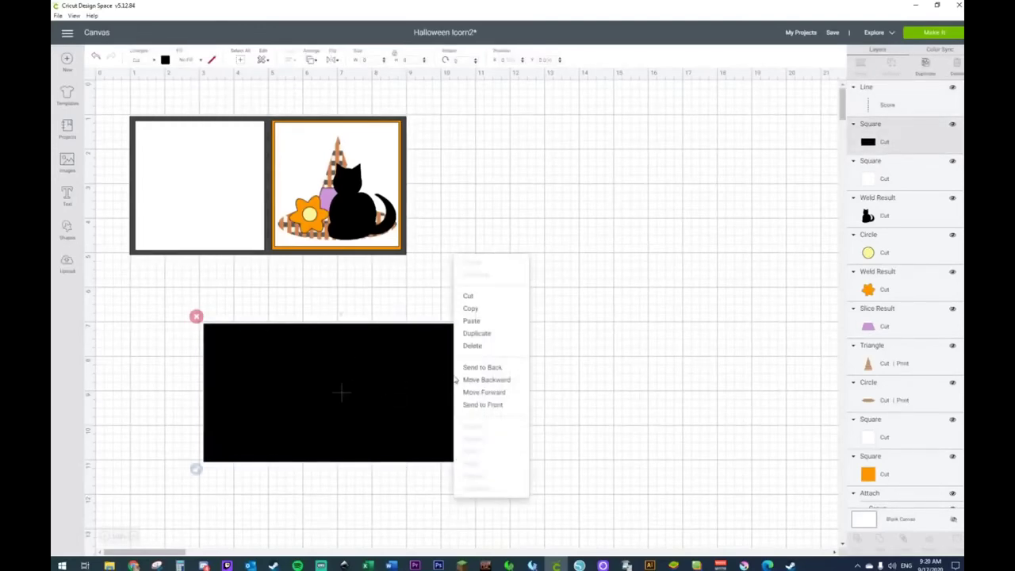
pyautogui.click(501, 371)
# Step: Preview the project's cutting mats and examine the mat that holds the separate score line
pyautogui.moveTo(568, 322); pyautogui.dragTo(225, 477)
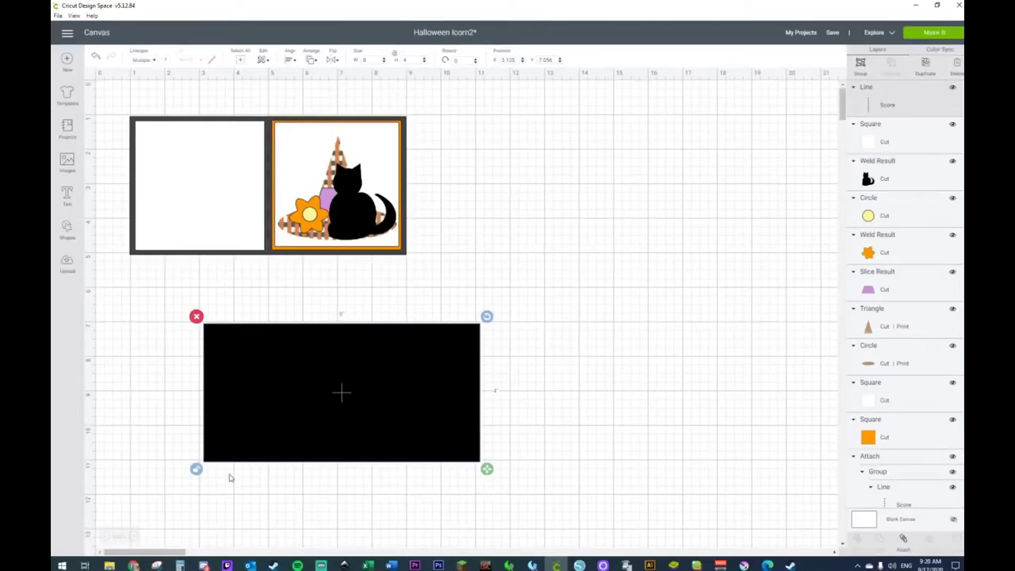
pyautogui.rightClick(228, 477)
pyautogui.moveTo(538, 308); pyautogui.dragTo(537, 352)
pyautogui.click(599, 309)
pyautogui.moveTo(598, 304); pyautogui.dragTo(216, 465)
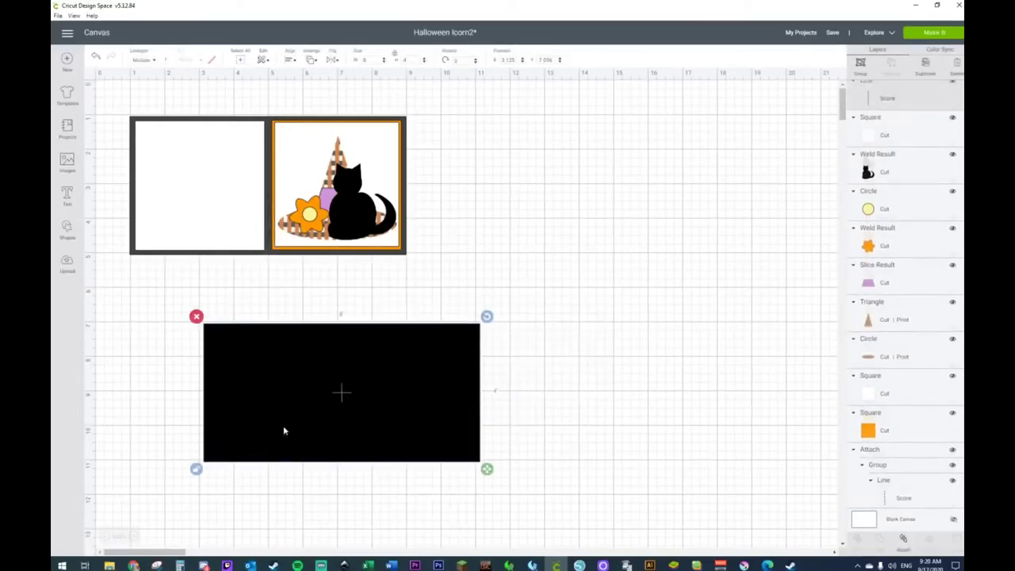
pyautogui.click(952, 34)
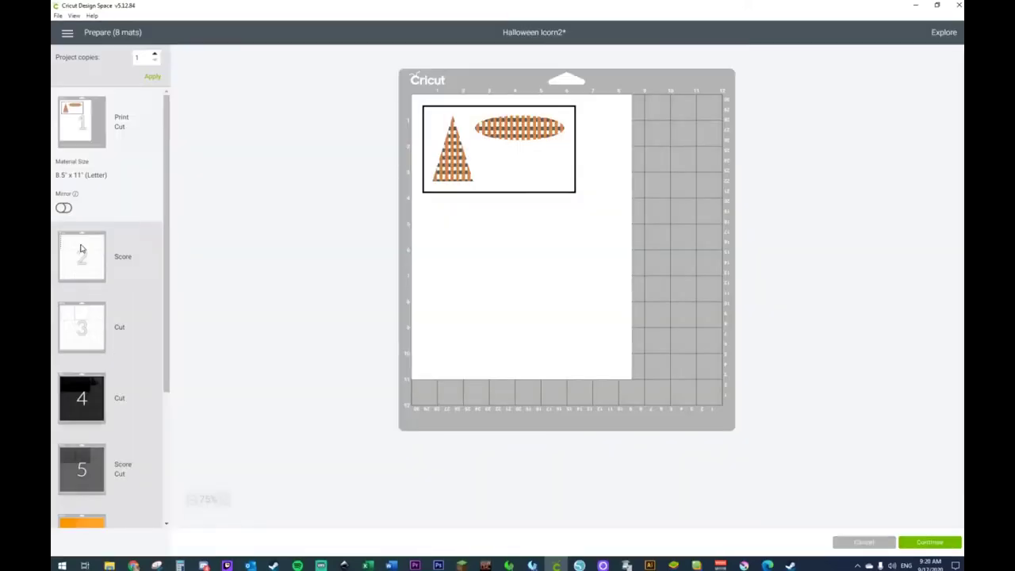
pyautogui.click(80, 249)
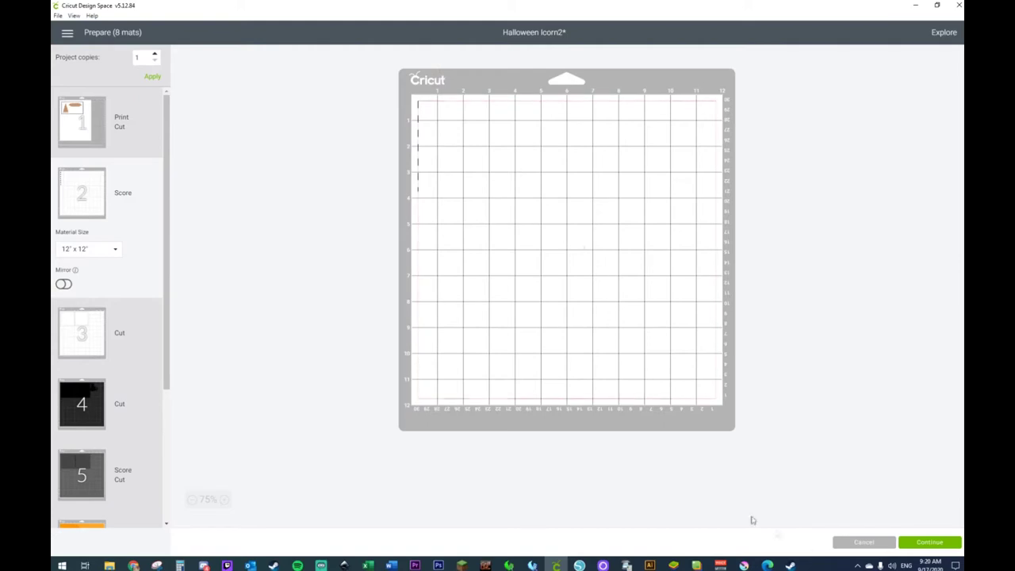
pyautogui.click(872, 546)
# Step: Attach the score line to the black rectangle and line the card base up below the cat card
pyautogui.moveTo(537, 284); pyautogui.dragTo(173, 521)
pyautogui.rightClick(294, 427)
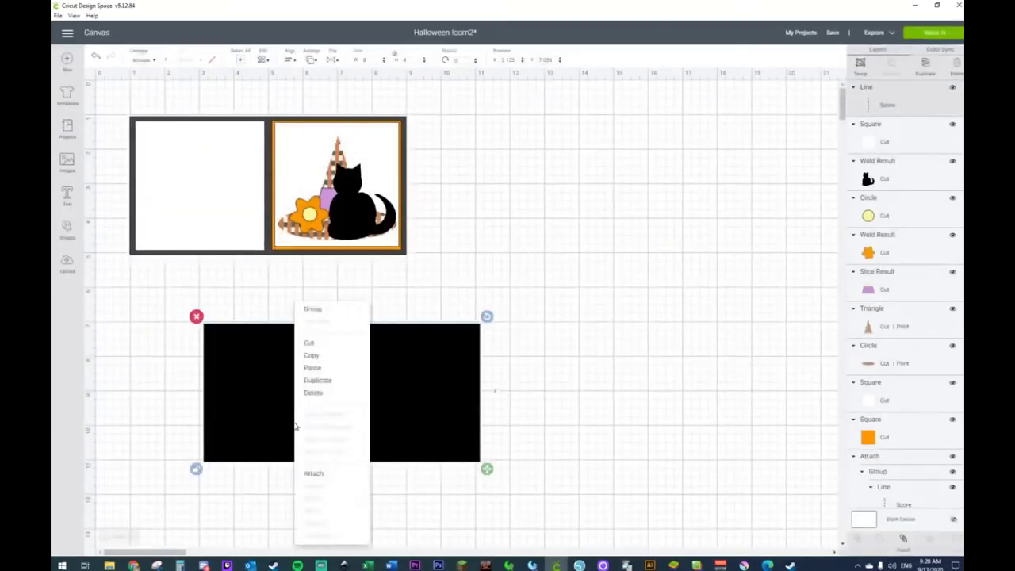
pyautogui.click(314, 474)
pyautogui.moveTo(341, 428); pyautogui.dragTo(294, 397)
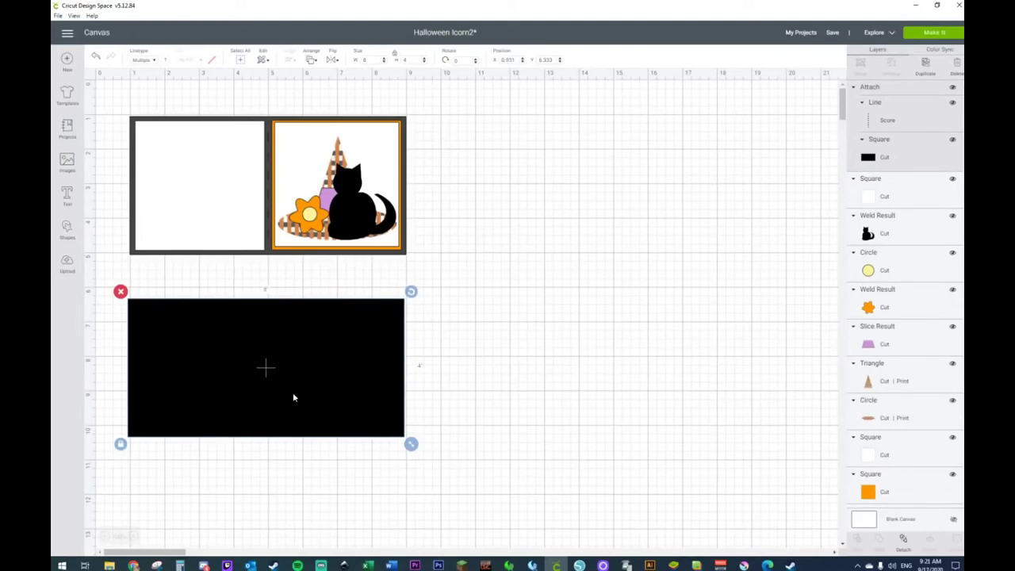
pyautogui.click(458, 348)
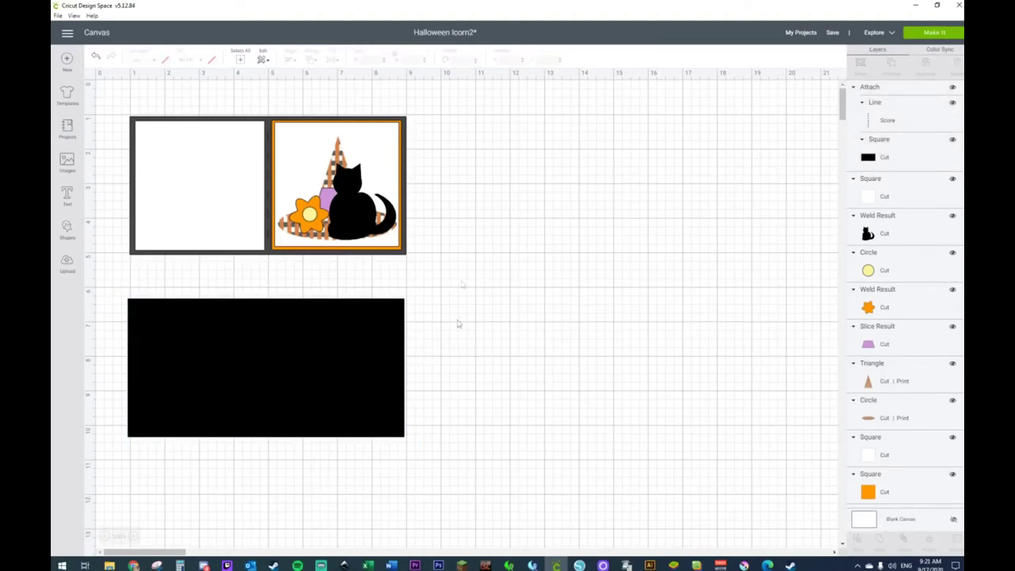
pyautogui.click(265, 326)
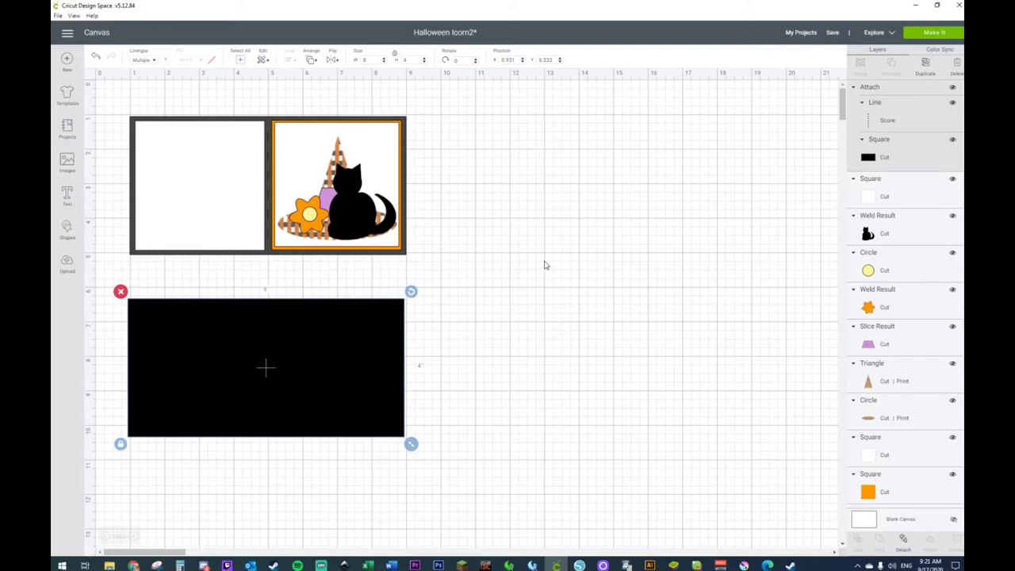
pyautogui.click(476, 371)
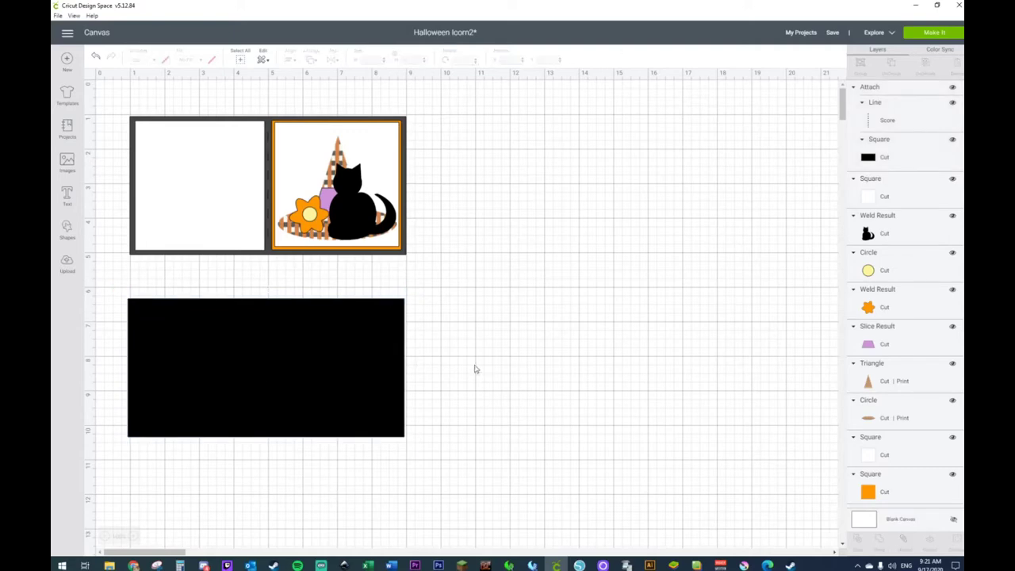
# Step: Line the card base up under the cat card and recolor its black rectangle dark gray
pyautogui.moveTo(266, 355)
pyautogui.mouseDown()
pyautogui.moveTo(288, 349)
pyautogui.moveTo(270, 345)
pyautogui.mouseUp()
pyautogui.click(474, 334)
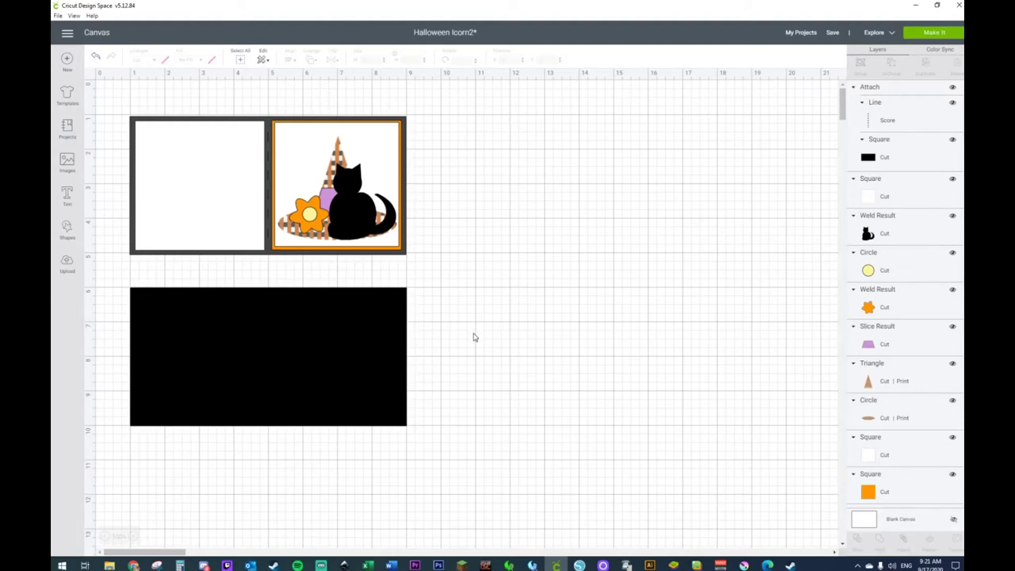
pyautogui.click(222, 170)
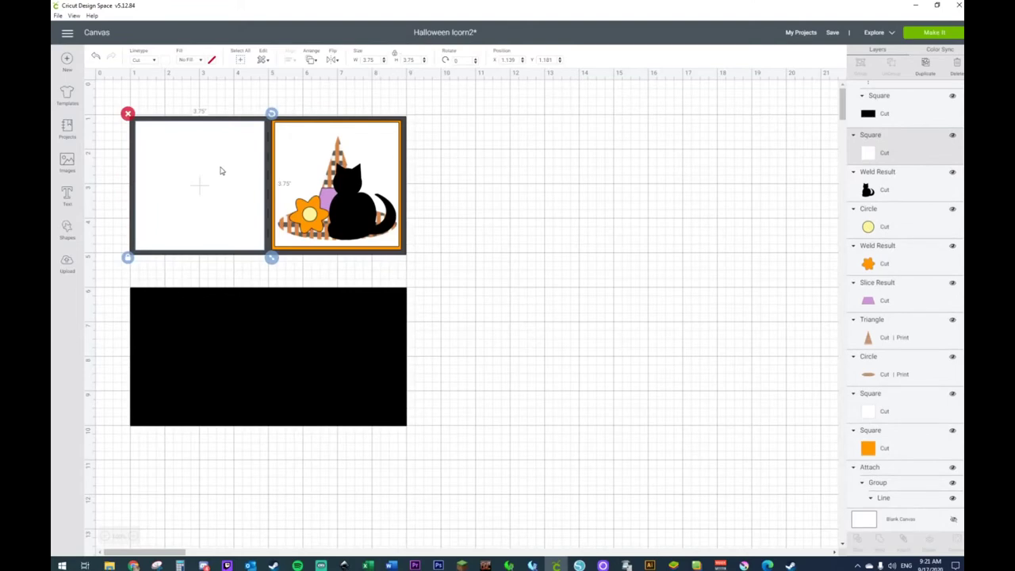
pyautogui.click(247, 299)
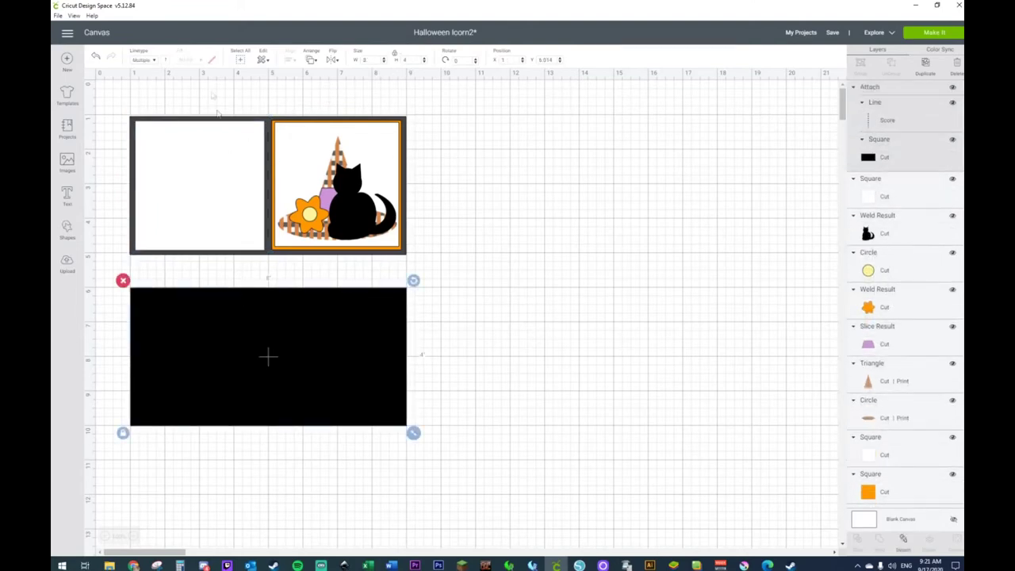
pyautogui.click(876, 158)
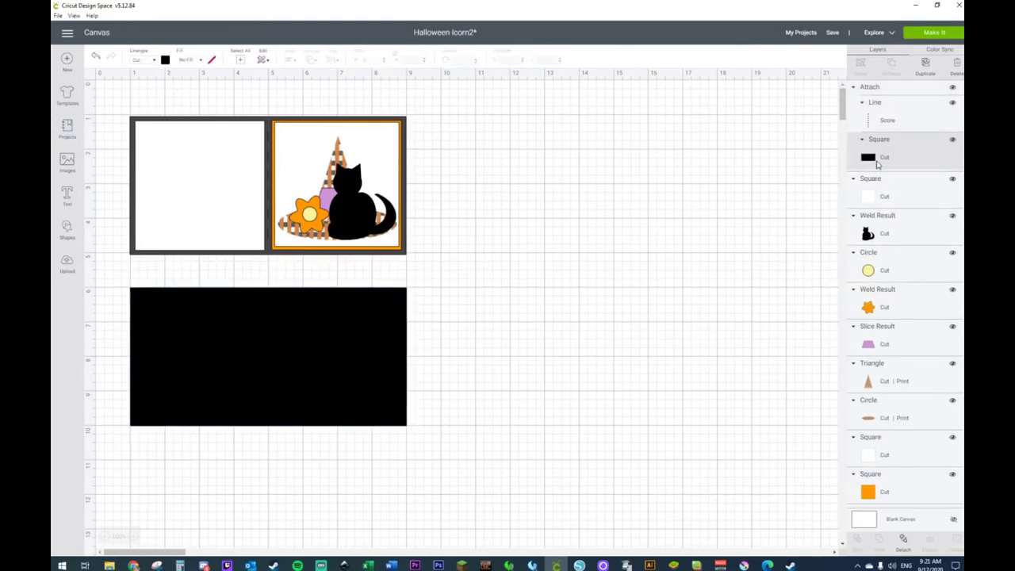
pyautogui.click(166, 62)
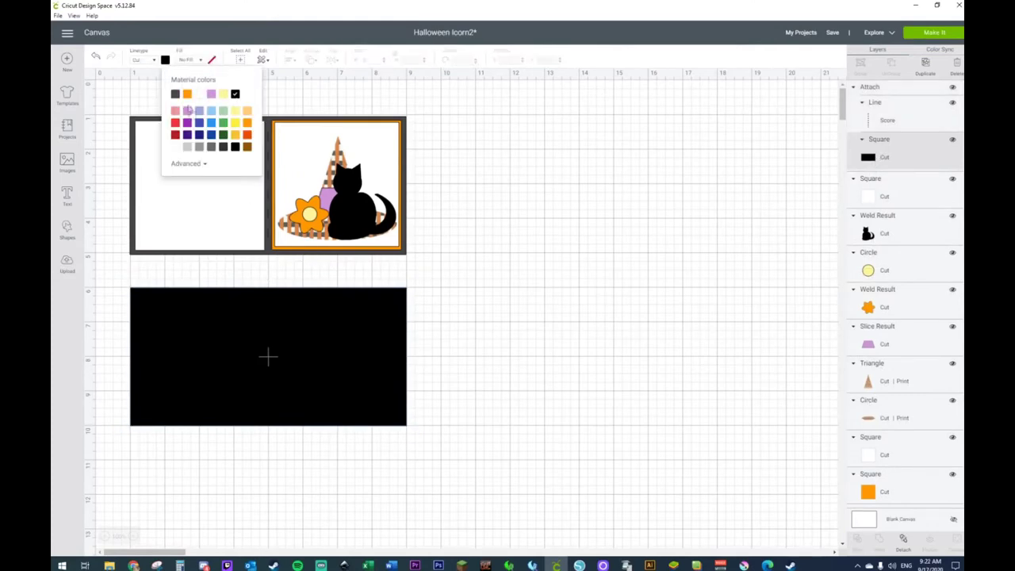
pyautogui.click(223, 147)
pyautogui.click(599, 310)
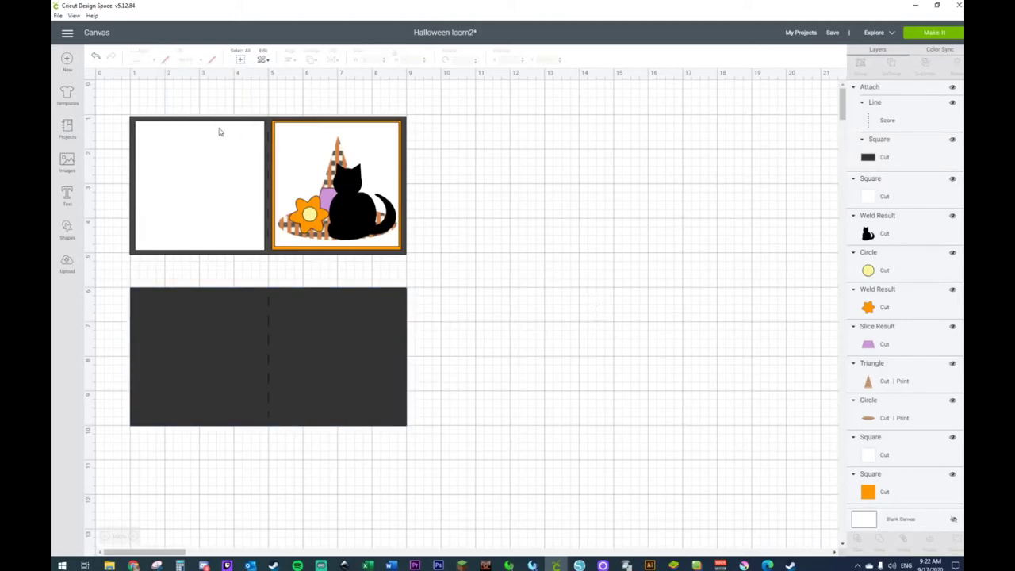
# Step: Add a new square in the empty area beside the cat card and unlock its proportions
pyautogui.click(163, 231)
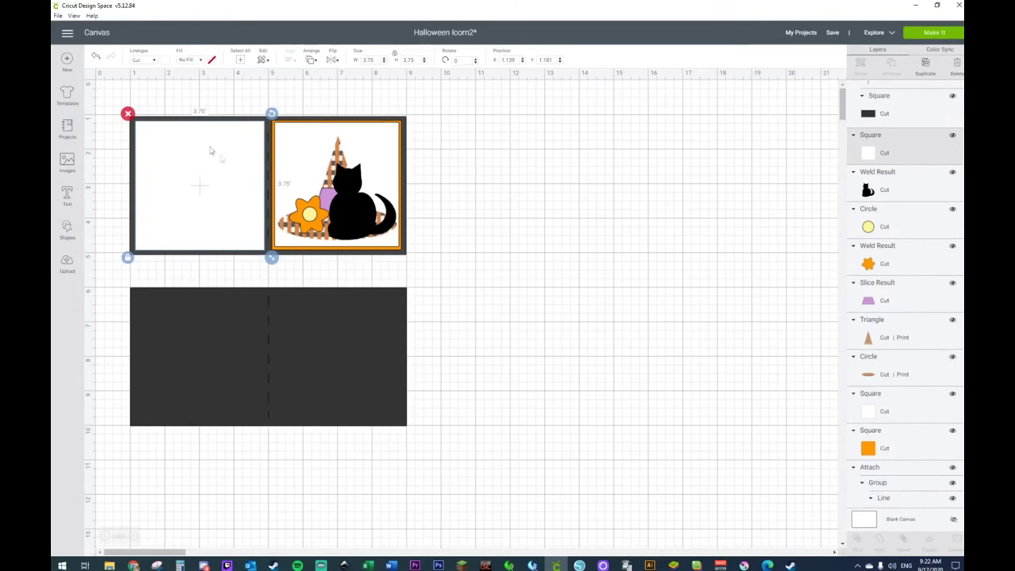
pyautogui.click(67, 230)
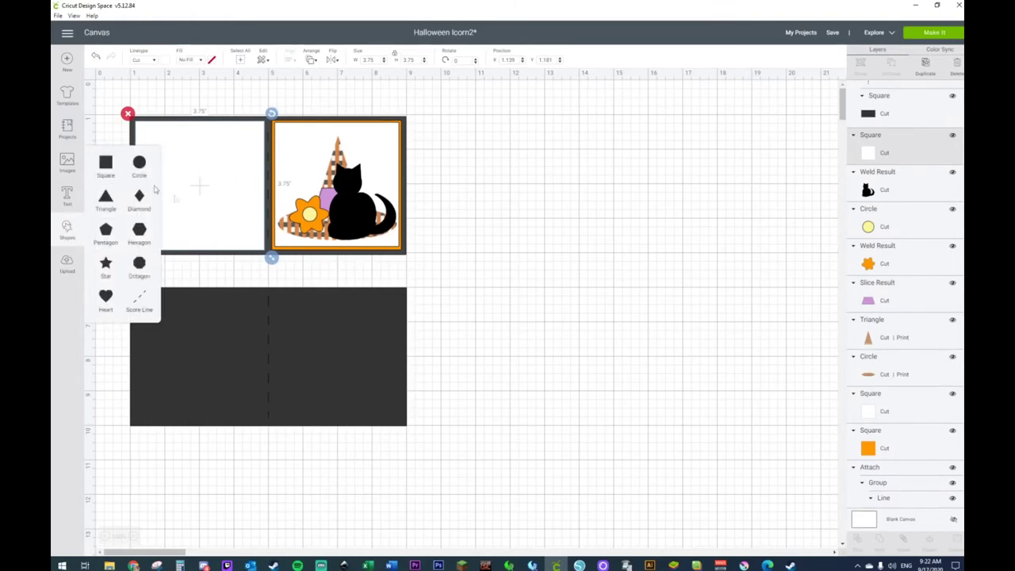
pyautogui.click(105, 162)
pyautogui.moveTo(235, 222); pyautogui.dragTo(572, 238)
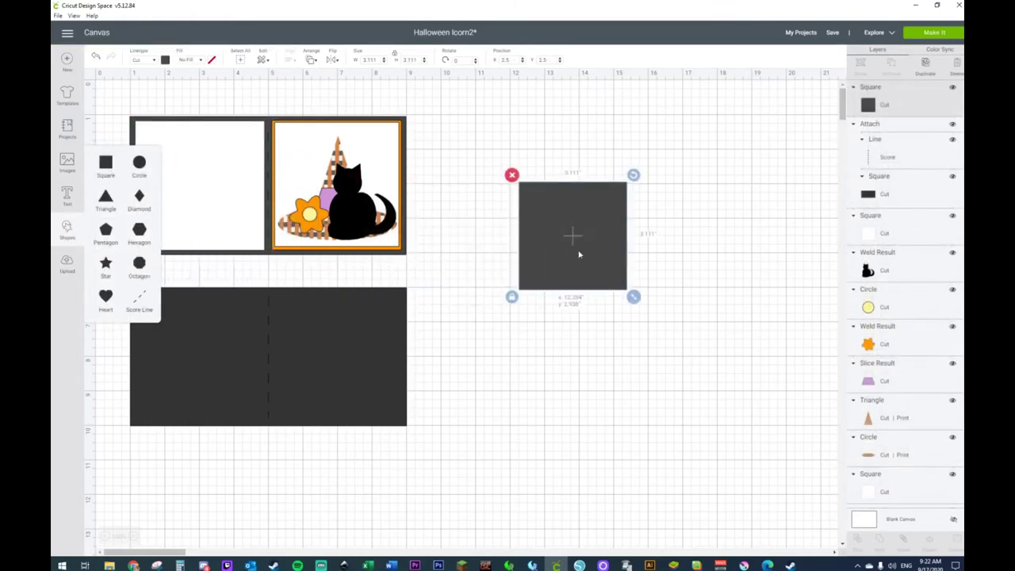
pyautogui.click(511, 297)
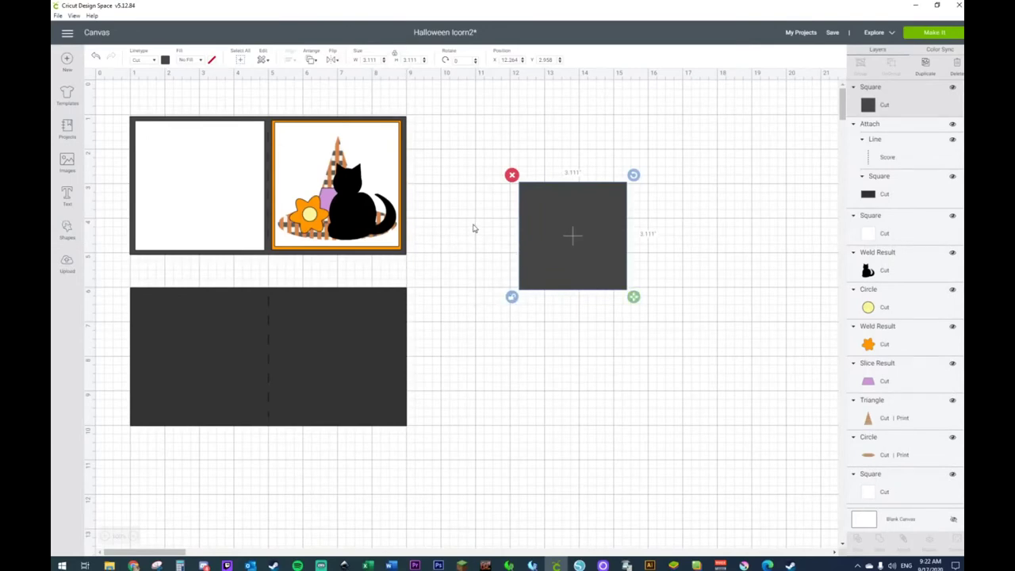
# Step: Size the new square 3.754 in wide by 3.75 in high and color it white
pyautogui.click(369, 60)
pyautogui.write('3.754')
pyautogui.press('Return')
pyautogui.click(414, 61)
pyautogui.write('3')
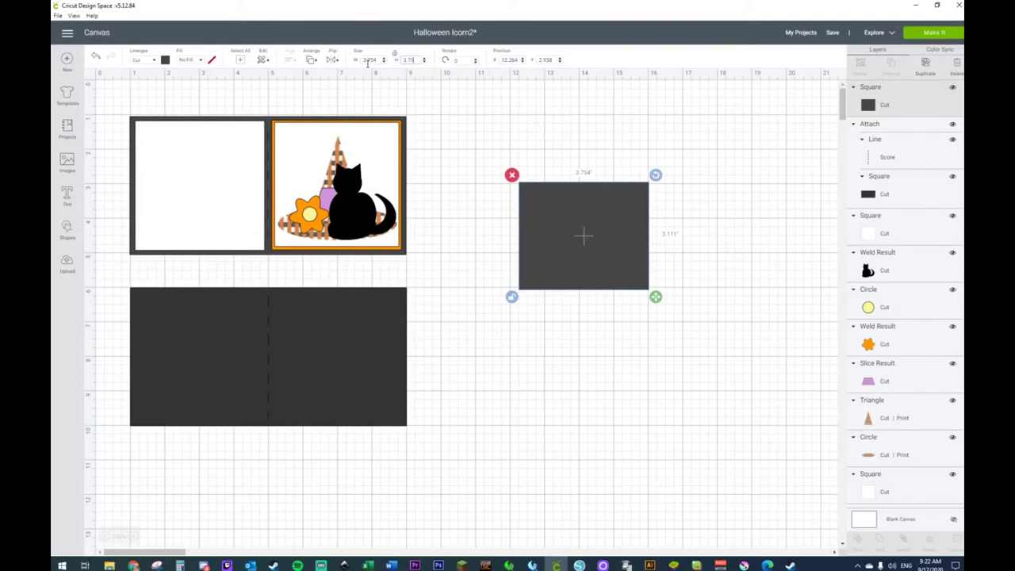
pyautogui.write('.75')
pyautogui.press('Return')
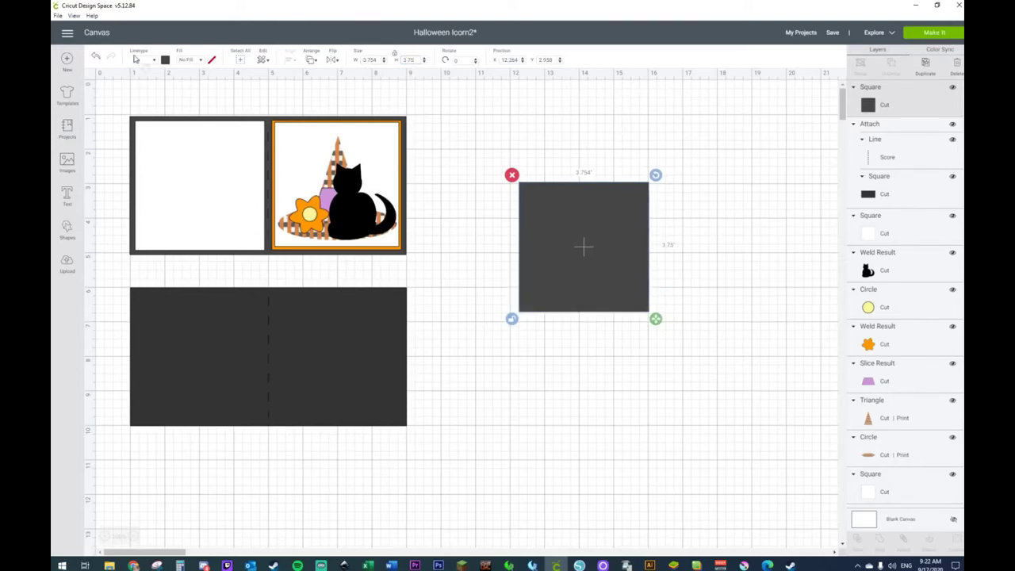
pyautogui.click(165, 60)
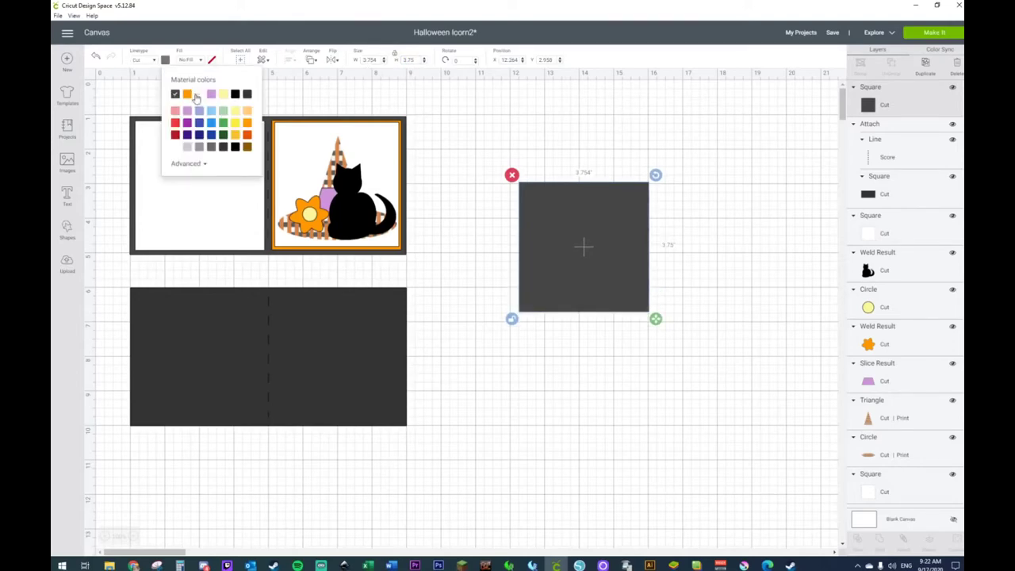
pyautogui.click(199, 94)
pyautogui.moveTo(584, 268); pyautogui.dragTo(201, 380)
pyautogui.click(201, 380)
pyautogui.rightClick(200, 380)
pyautogui.click(211, 380)
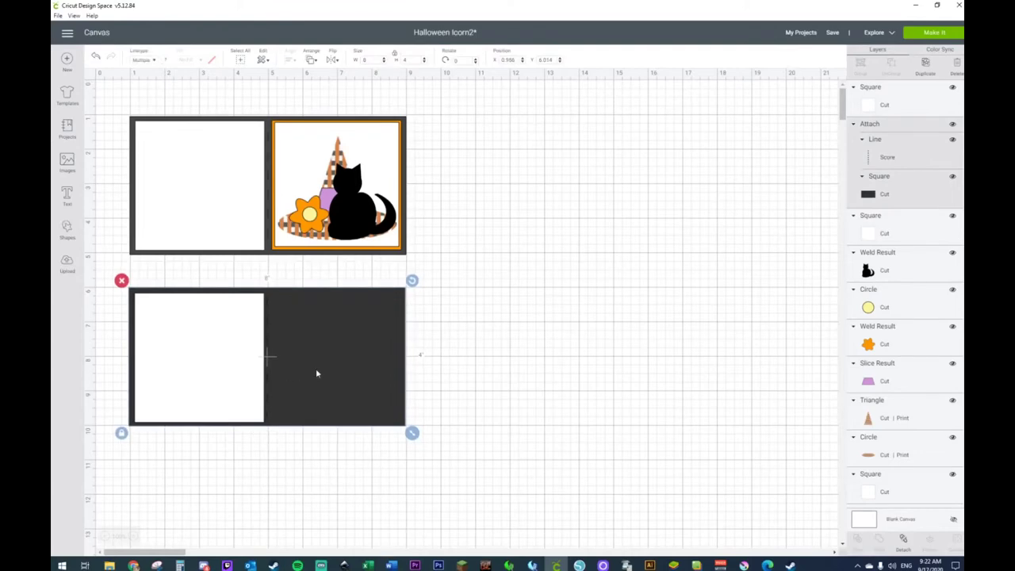
pyautogui.moveTo(317, 373); pyautogui.dragTo(319, 373)
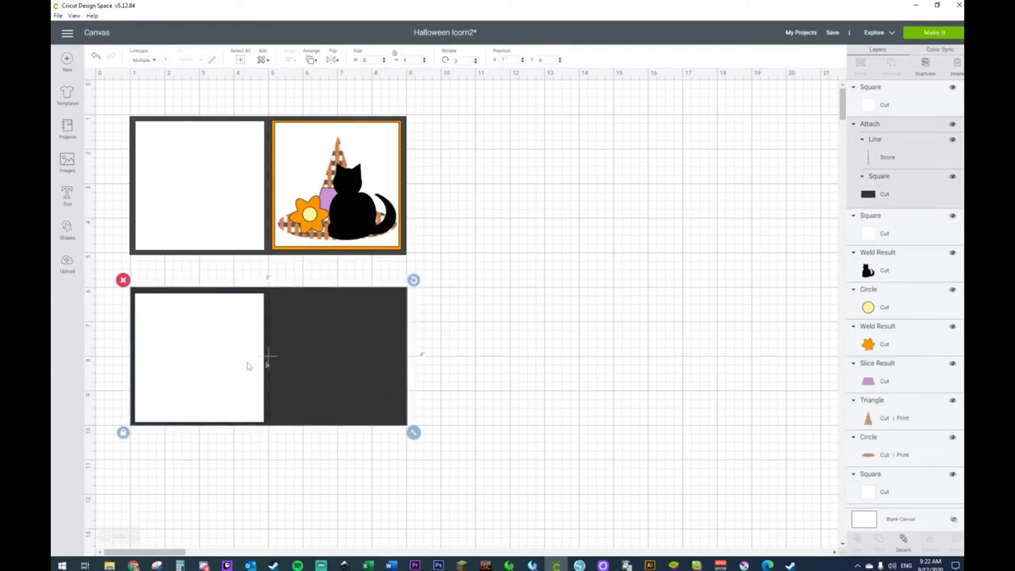
pyautogui.hotkey('ctrl', 'd')
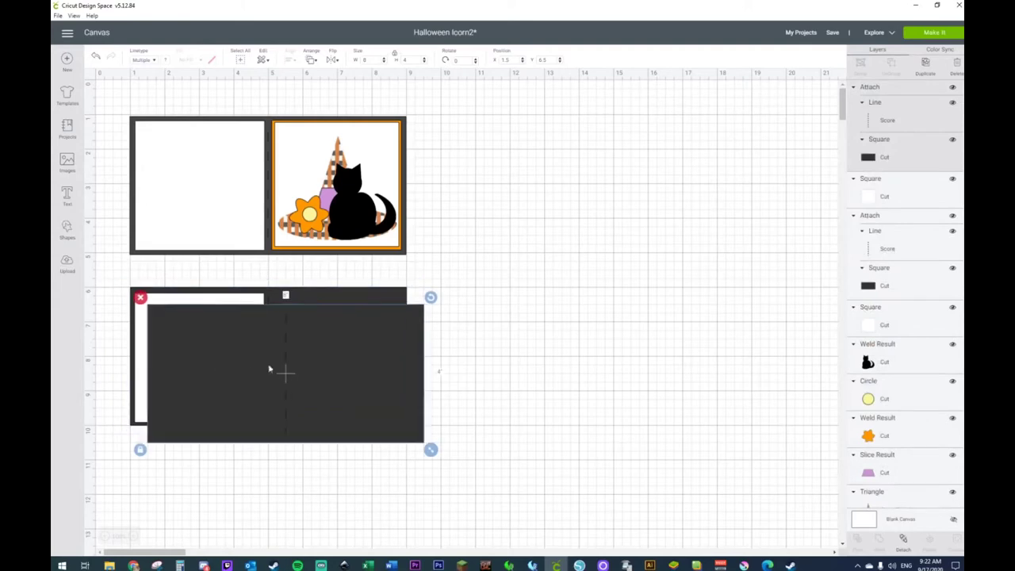
pyautogui.hotkey('ctrl', 'z')
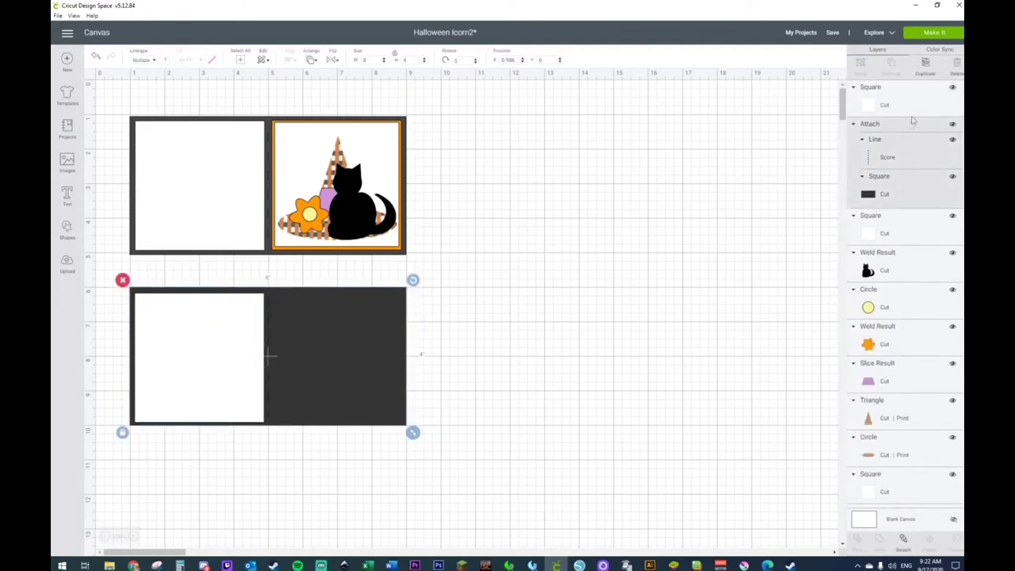
pyautogui.click(913, 110)
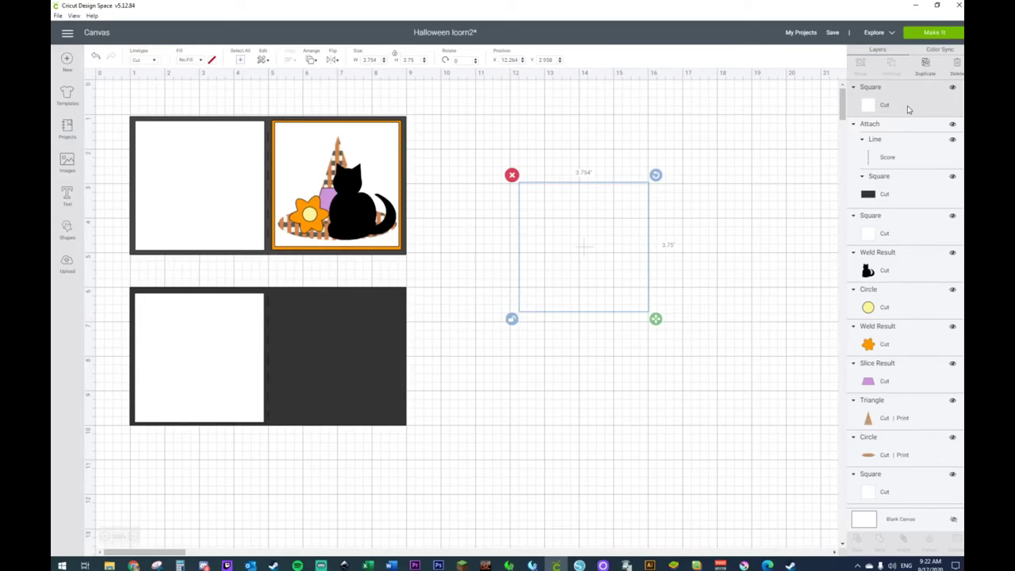
pyautogui.press('Delete')
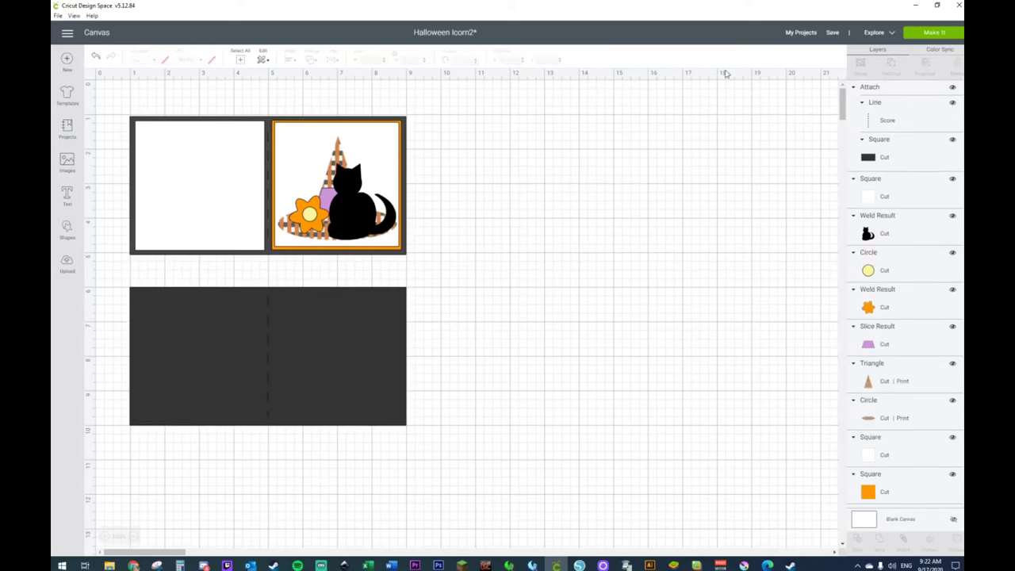
pyautogui.click(97, 60)
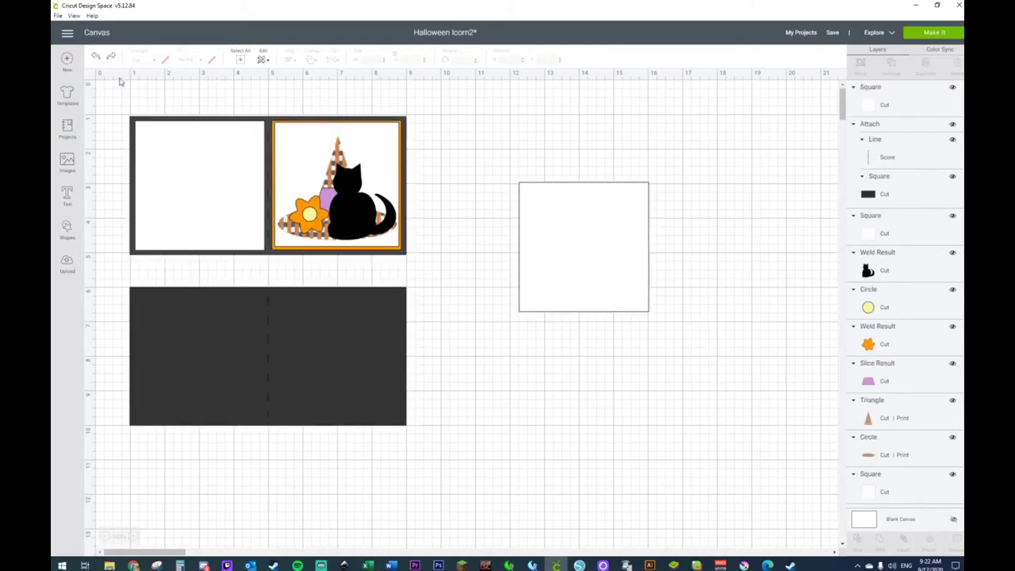
# Step: Duplicate the white square and place the copy centered on the left half of the dark gray card base
pyautogui.click(587, 246)
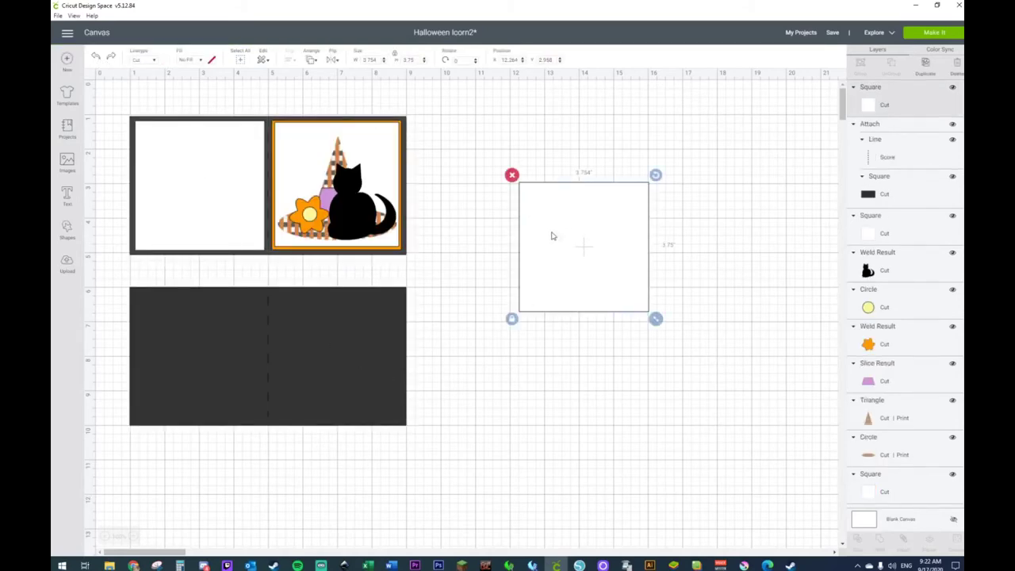
pyautogui.hotkey('ctrl', 'd')
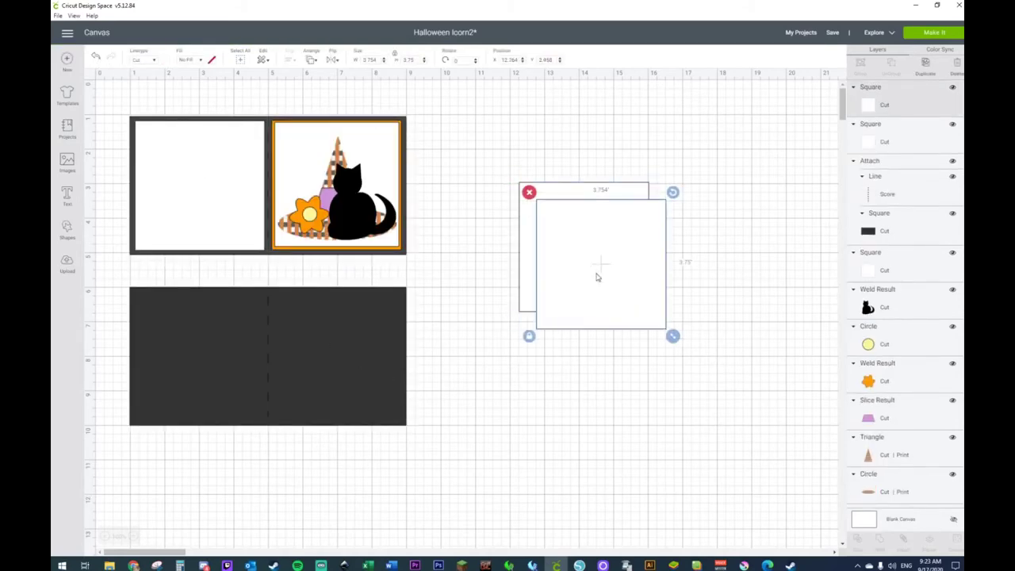
pyautogui.moveTo(603, 274); pyautogui.dragTo(203, 372)
# Step: Recolor the remaining loose white square orange and center it on the right half of the card base
pyautogui.click(539, 245)
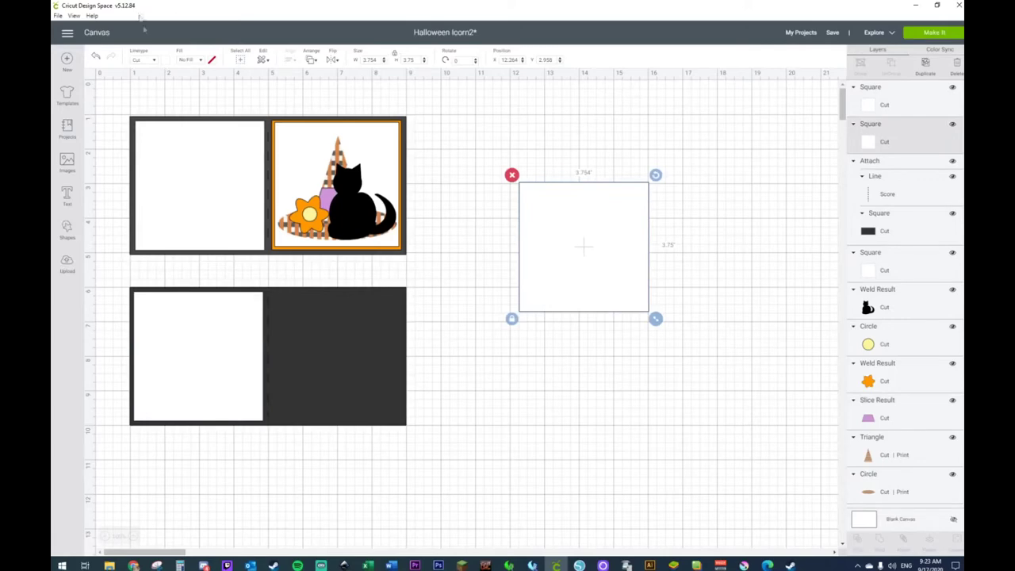
pyautogui.click(165, 60)
pyautogui.click(187, 93)
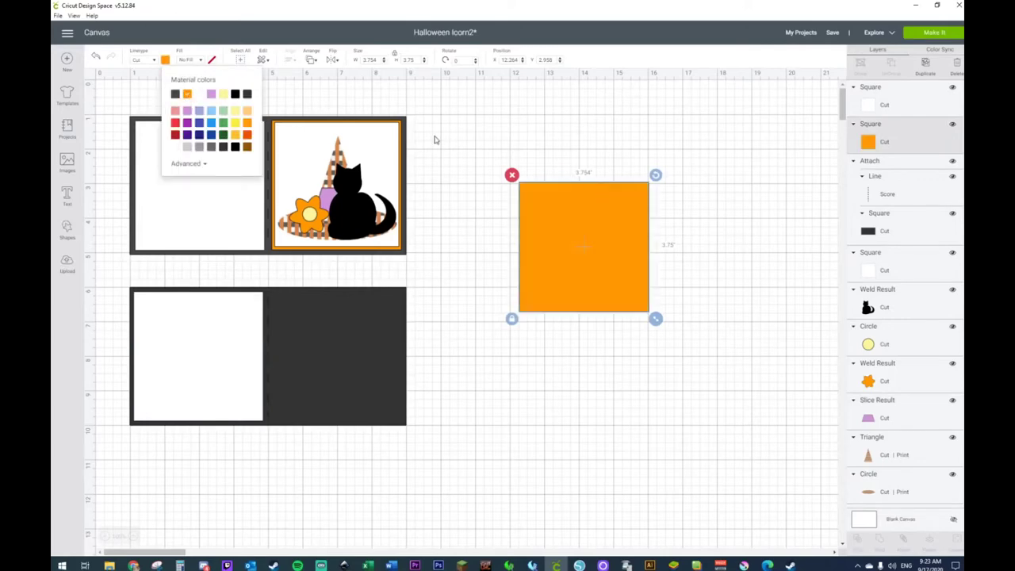
pyautogui.moveTo(574, 256); pyautogui.dragTo(331, 365)
pyautogui.click(566, 312)
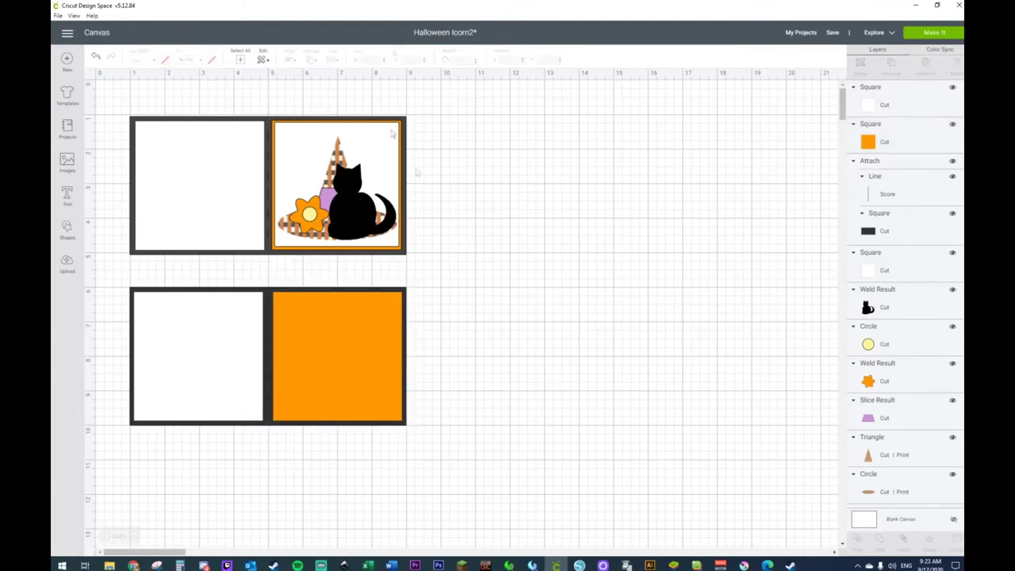
# Step: Duplicate the cat card's 3.6 in white front square and center the copy on the new orange square
pyautogui.click(296, 151)
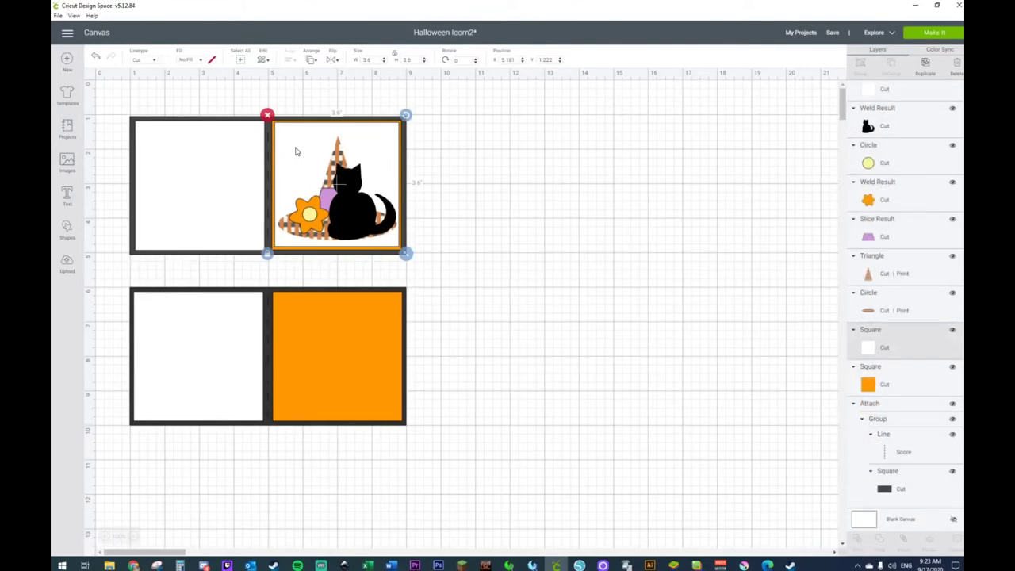
pyautogui.moveTo(296, 151); pyautogui.dragTo(328, 327)
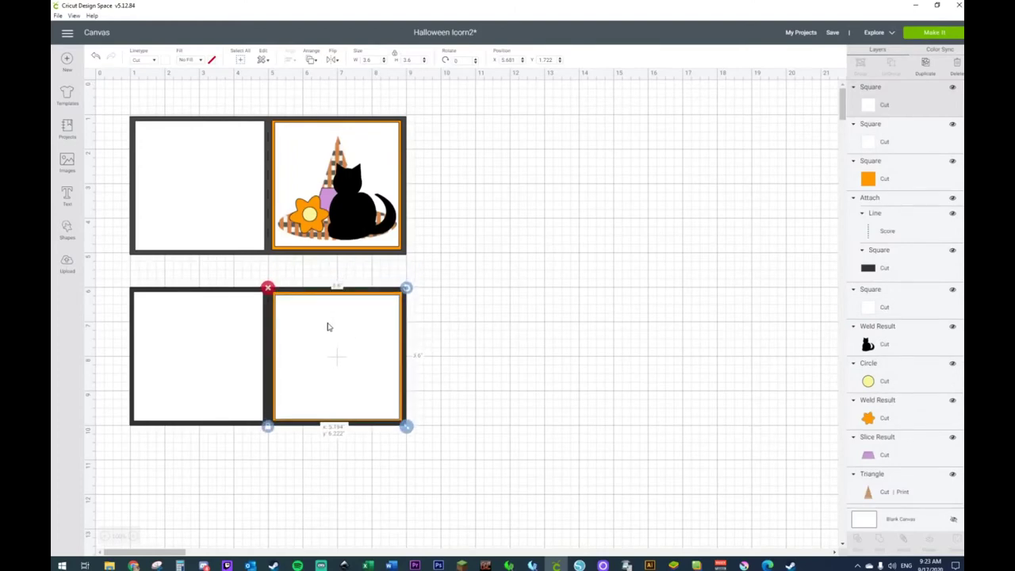
pyautogui.moveTo(328, 327); pyautogui.dragTo(327, 327)
# Step: Duplicate the cat card's patterned triangle and orange flower, and move the copies to the empty area beside the card
pyautogui.click(337, 163)
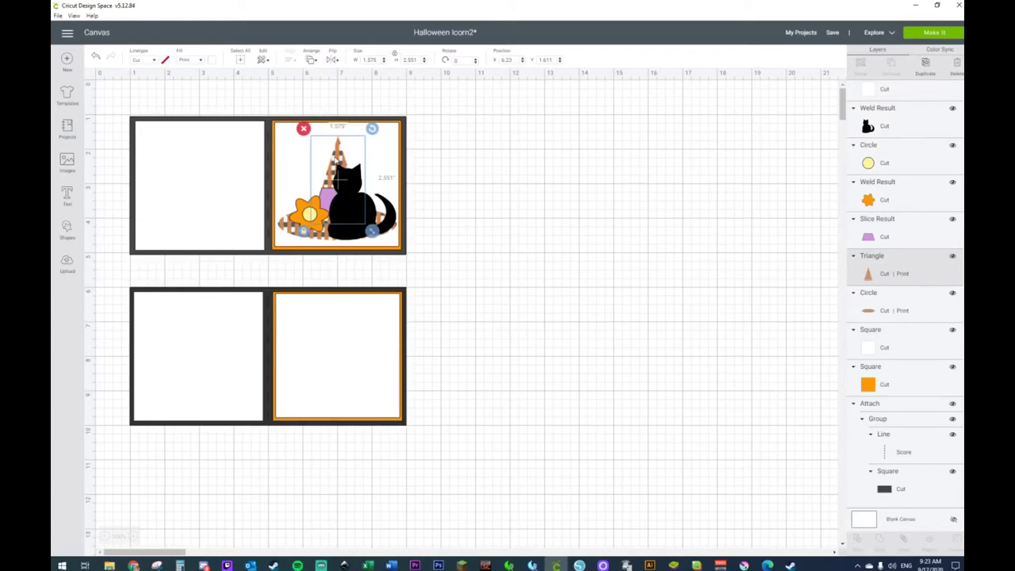
pyautogui.keyDown('shift'); pyautogui.click(300, 221); pyautogui.keyUp('shift')
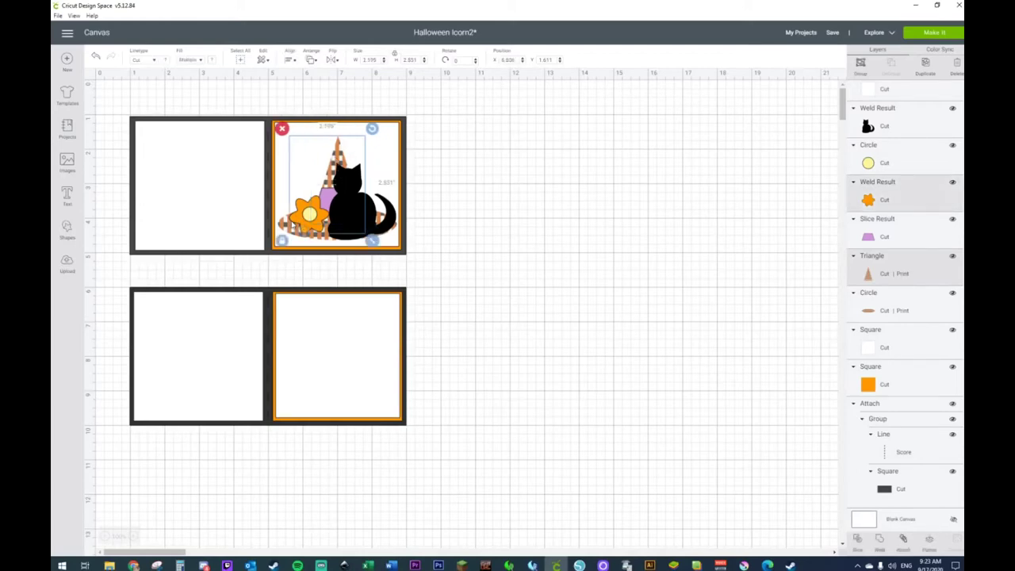
pyautogui.hotkey('ctrl', 'shift', 'Up')
pyautogui.moveTo(324, 220); pyautogui.dragTo(572, 196)
# Step: Copy the patterned hat brim ellipse, position it under the copied triangle, and move the copied flower clear of the hat
pyautogui.click(303, 239)
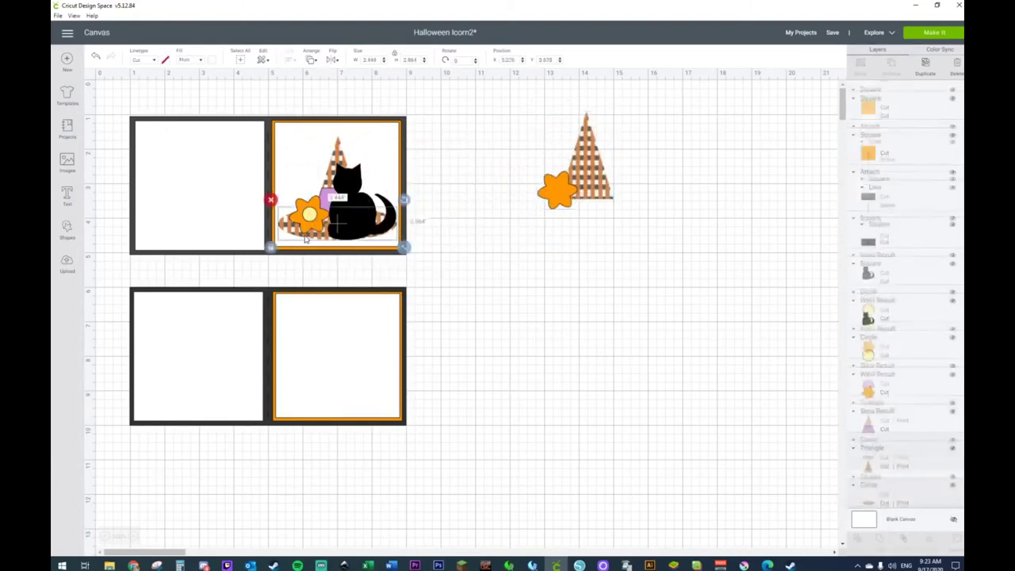
pyautogui.hotkey('ctrl', 'shift', 'Up')
pyautogui.moveTo(304, 240); pyautogui.dragTo(539, 246)
pyautogui.moveTo(556, 191); pyautogui.dragTo(503, 163)
pyautogui.moveTo(572, 238); pyautogui.dragTo(585, 210)
# Step: Change the copied hat's triangle and brim ellipse from the print pattern to no fill
pyautogui.moveTo(674, 99); pyautogui.dragTo(571, 265)
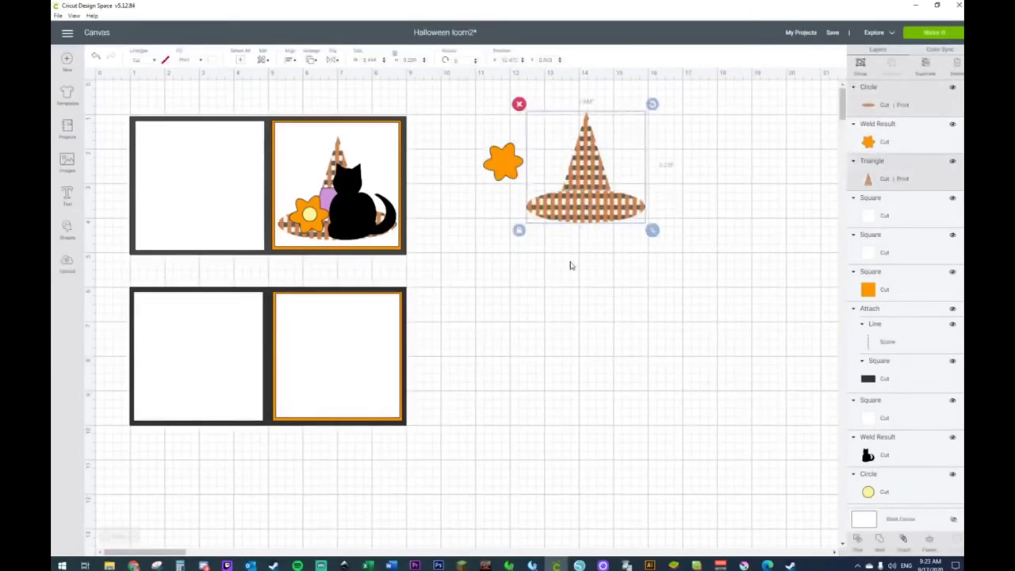
pyautogui.click(199, 61)
pyautogui.click(196, 72)
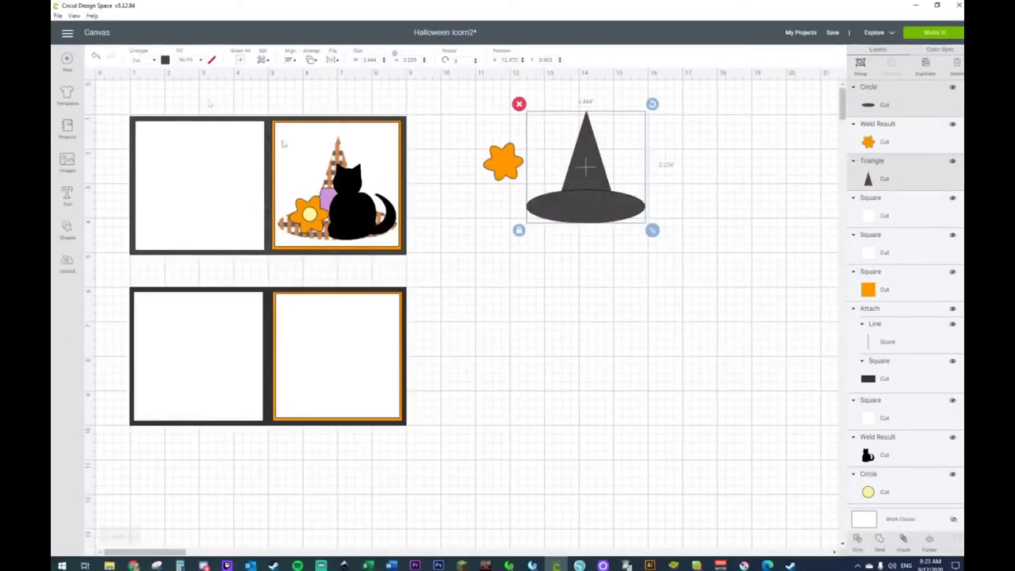
pyautogui.rightClick(584, 153)
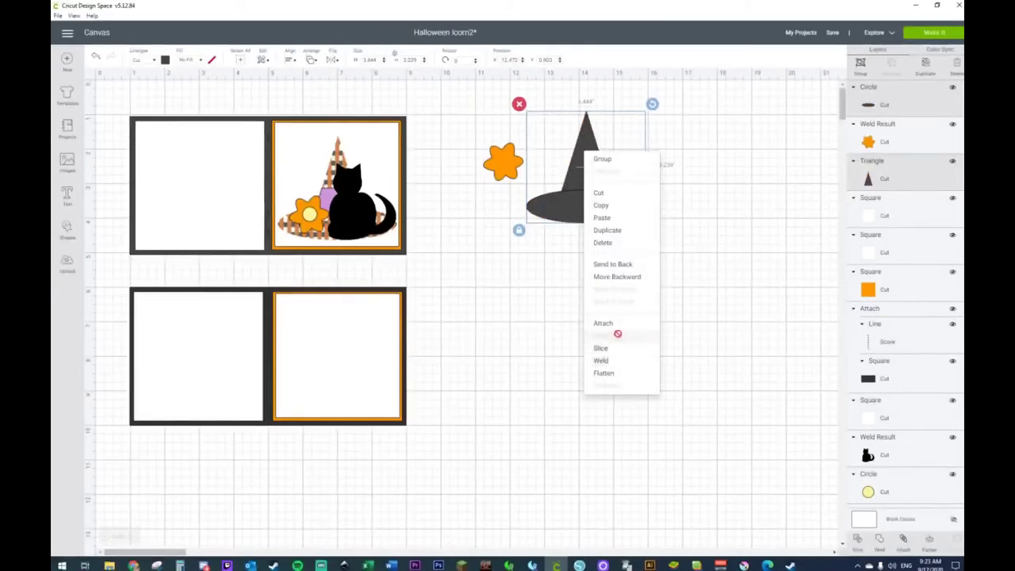
pyautogui.click(611, 182)
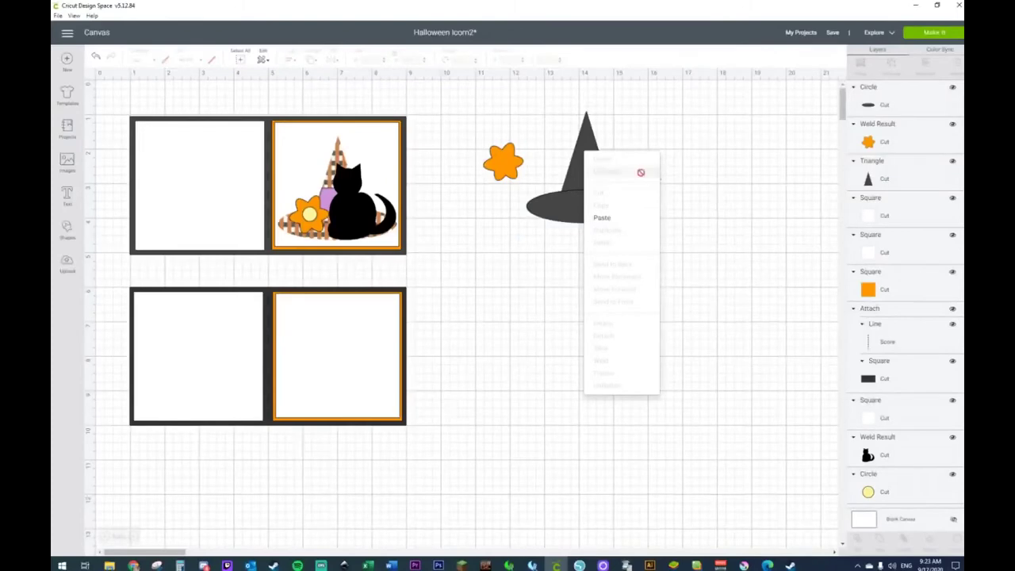
pyautogui.click(577, 127)
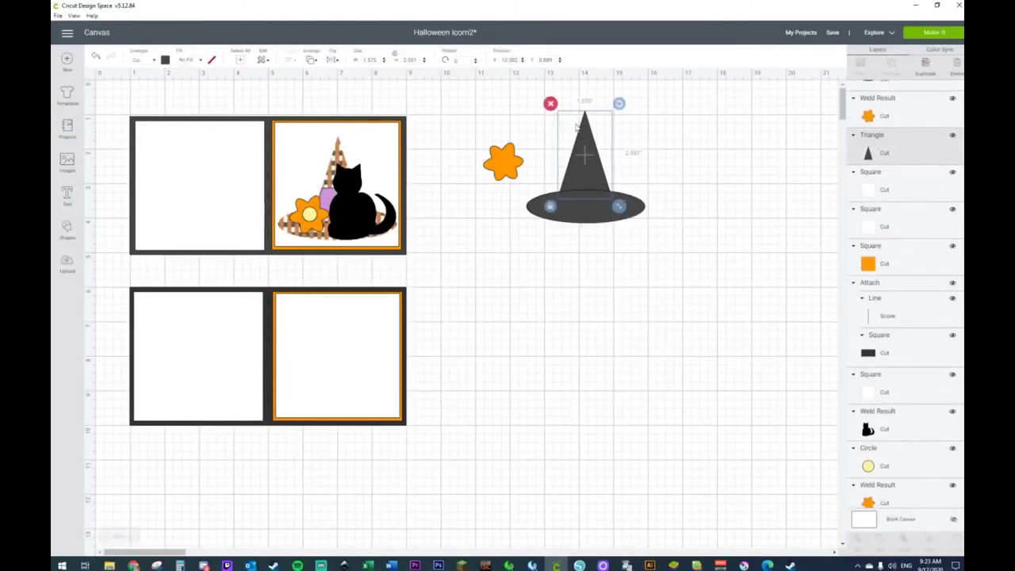
# Step: Send the copied hat's triangle and brim ellipse to the back, with the brim behind, and lower the triangle onto the brim
pyautogui.rightClick(583, 136)
pyautogui.click(615, 248)
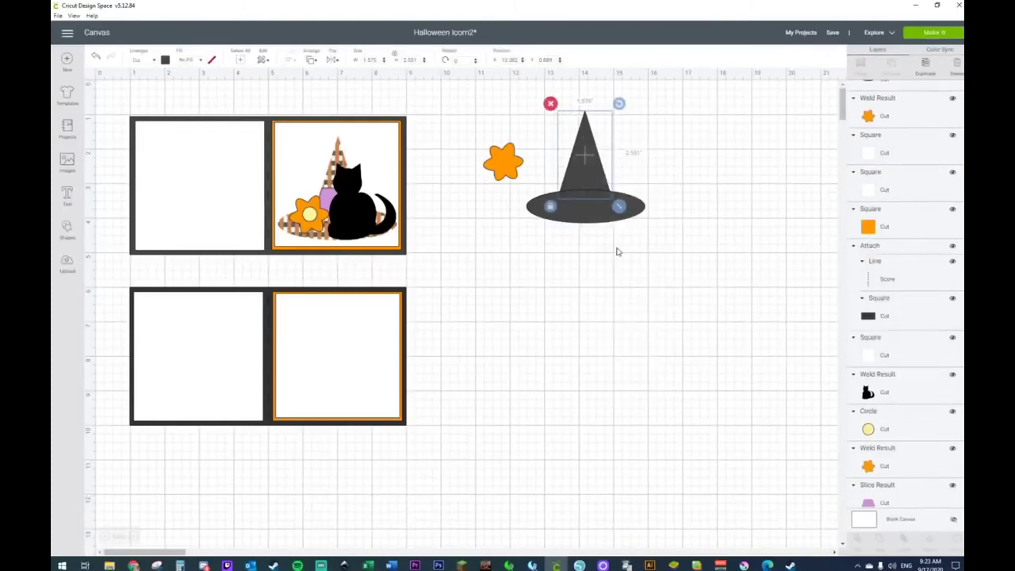
pyautogui.rightClick(591, 219)
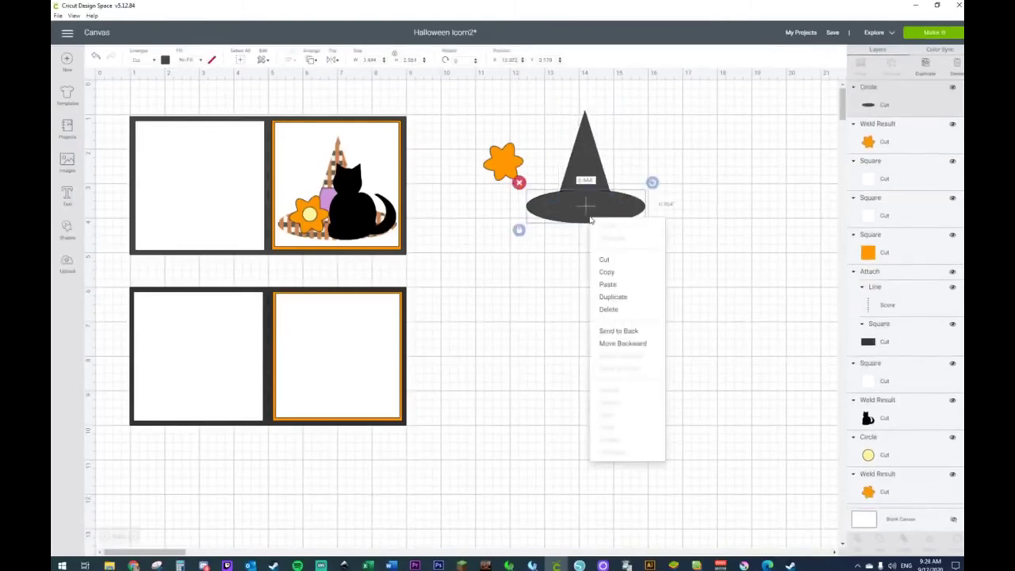
pyautogui.click(619, 328)
pyautogui.click(691, 284)
pyautogui.click(594, 198)
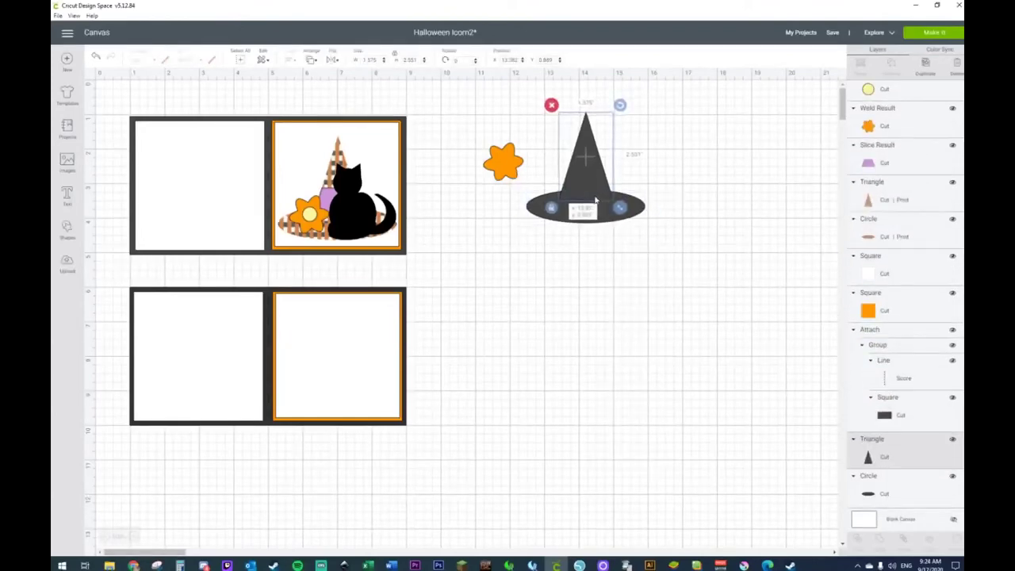
pyautogui.click(712, 187)
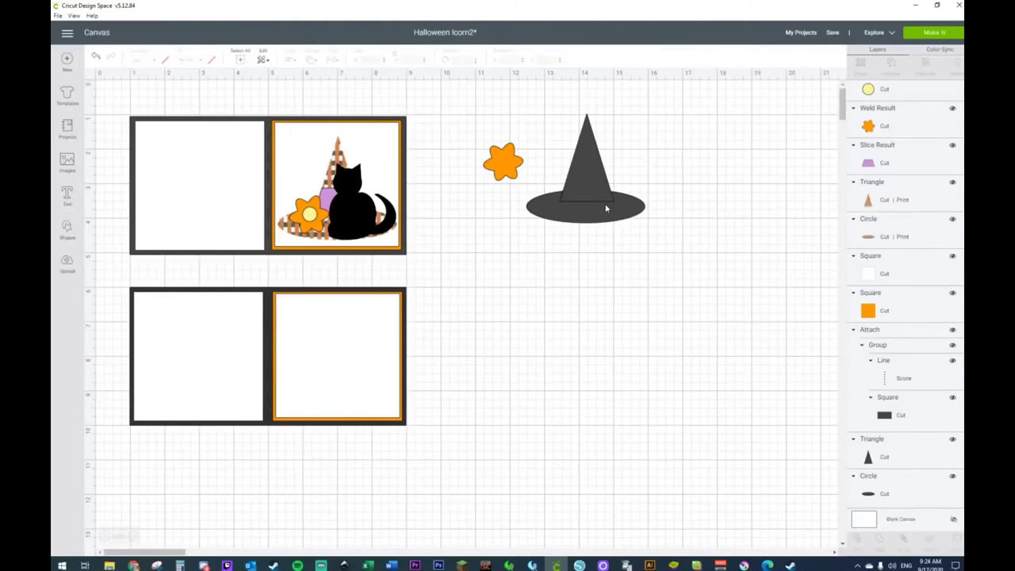
# Step: Set the fill of the copied hat's triangle and brim ellipse to Print
pyautogui.moveTo(696, 116); pyautogui.dragTo(545, 282)
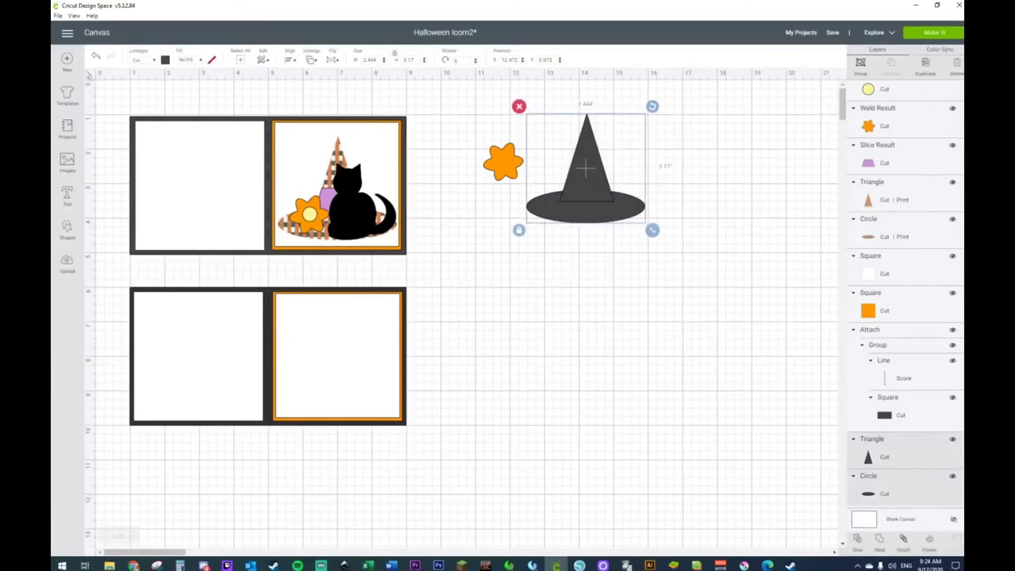
pyautogui.click(191, 63)
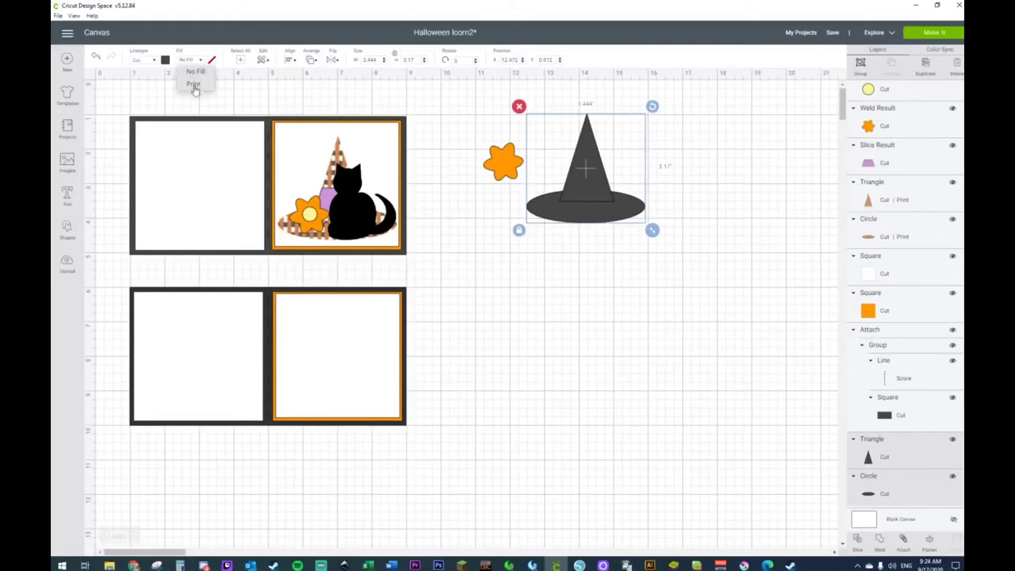
pyautogui.click(194, 86)
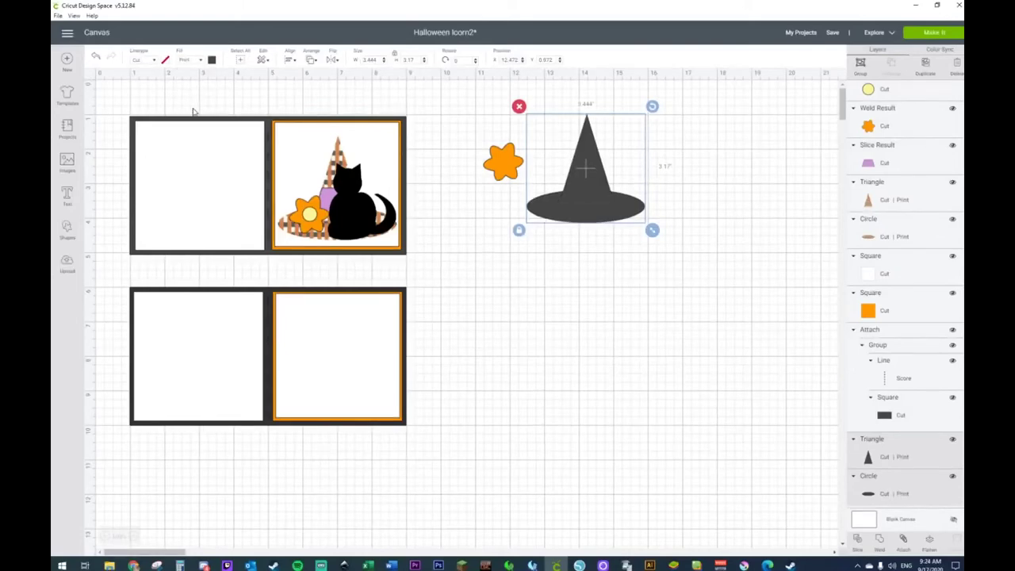
pyautogui.click(656, 244)
# Step: Reposition the copied hat's triangle so its base overlaps the middle of the brim ellipse
pyautogui.moveTo(589, 154)
pyautogui.mouseDown()
pyautogui.moveTo(594, 261)
pyautogui.moveTo(607, 208)
pyautogui.moveTo(685, 157)
pyautogui.moveTo(574, 172)
pyautogui.moveTo(599, 171)
pyautogui.mouseUp()
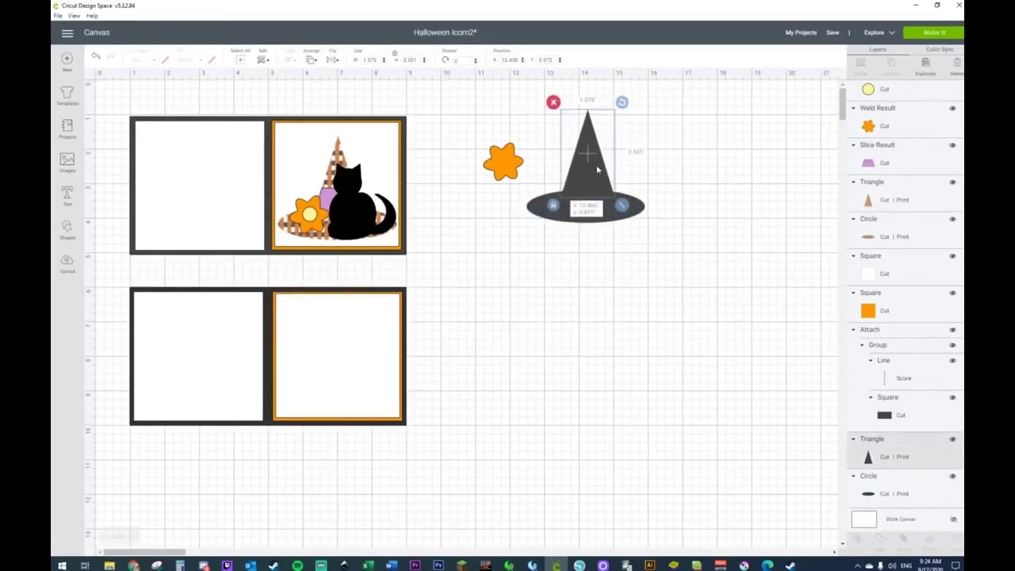
pyautogui.click(767, 166)
pyautogui.moveTo(590, 169)
pyautogui.mouseDown()
pyautogui.moveTo(596, 184)
pyautogui.moveTo(611, 160)
pyautogui.moveTo(591, 175)
pyautogui.mouseUp()
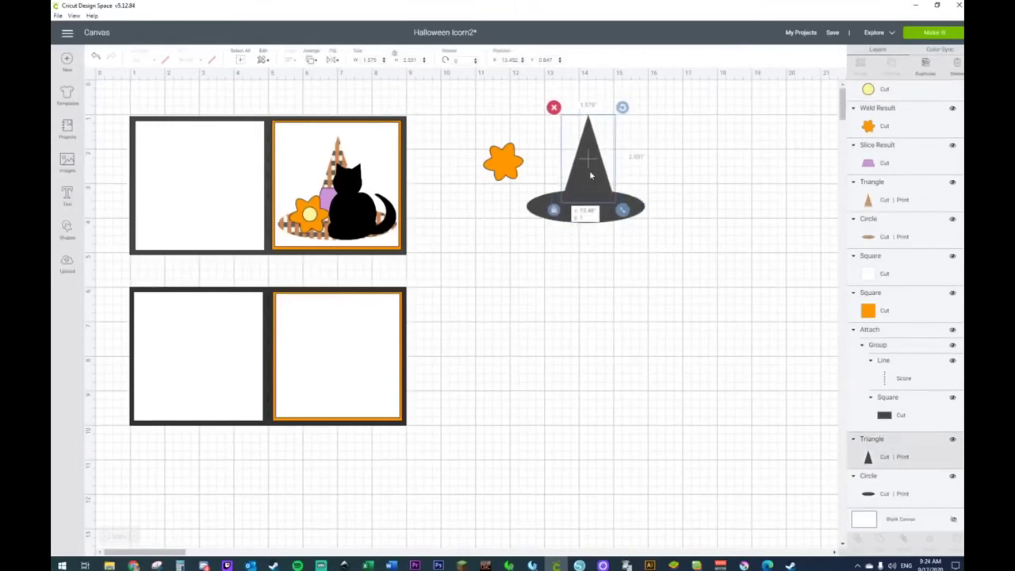
pyautogui.click(508, 280)
# Step: Fill the copied hat's triangle and brim together with the orange, grey and white plaid print pattern
pyautogui.moveTo(674, 99); pyautogui.dragTo(469, 222)
pyautogui.click(741, 171)
pyautogui.moveTo(694, 155); pyautogui.dragTo(601, 230)
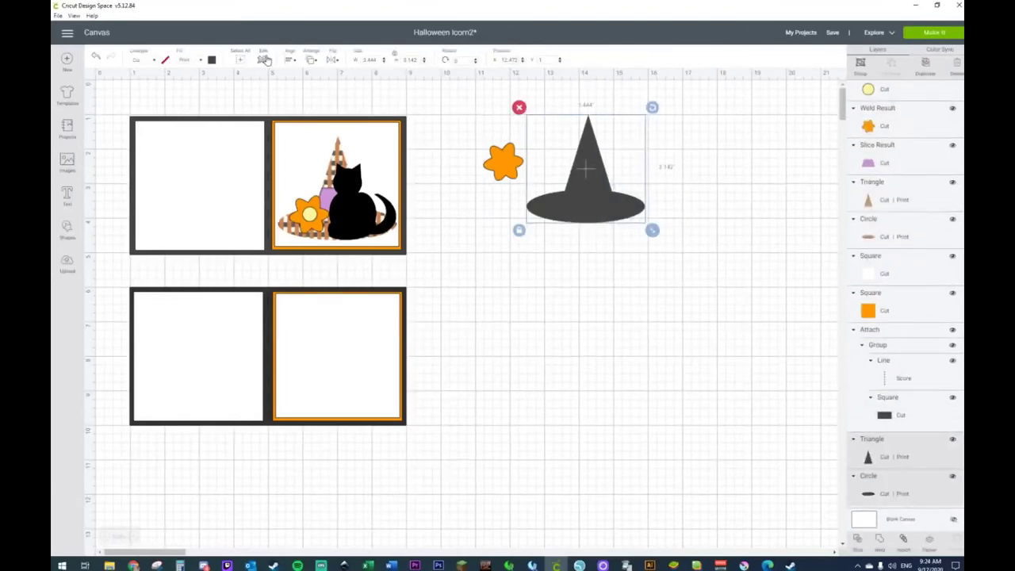
pyautogui.click(211, 62)
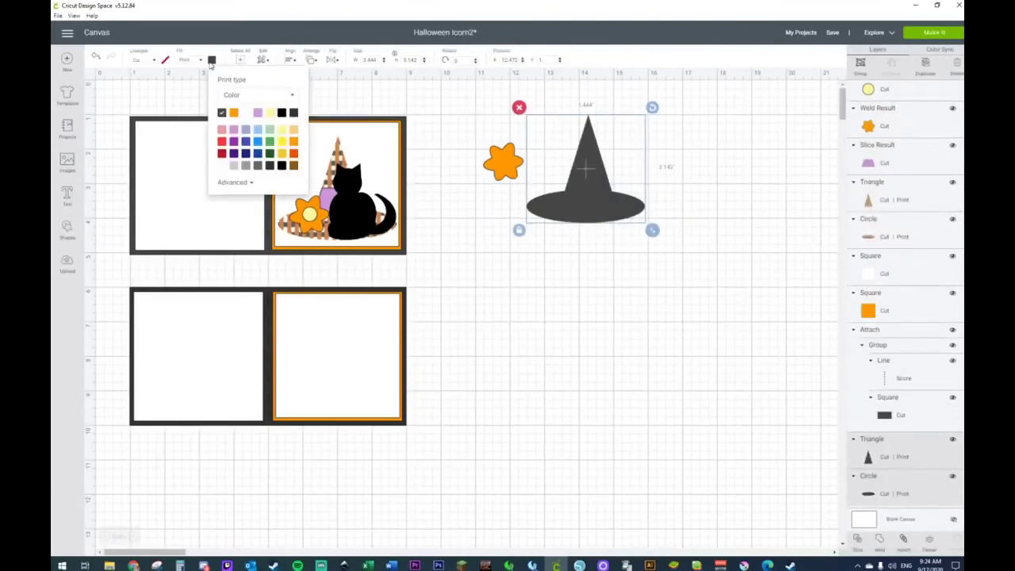
pyautogui.click(234, 96)
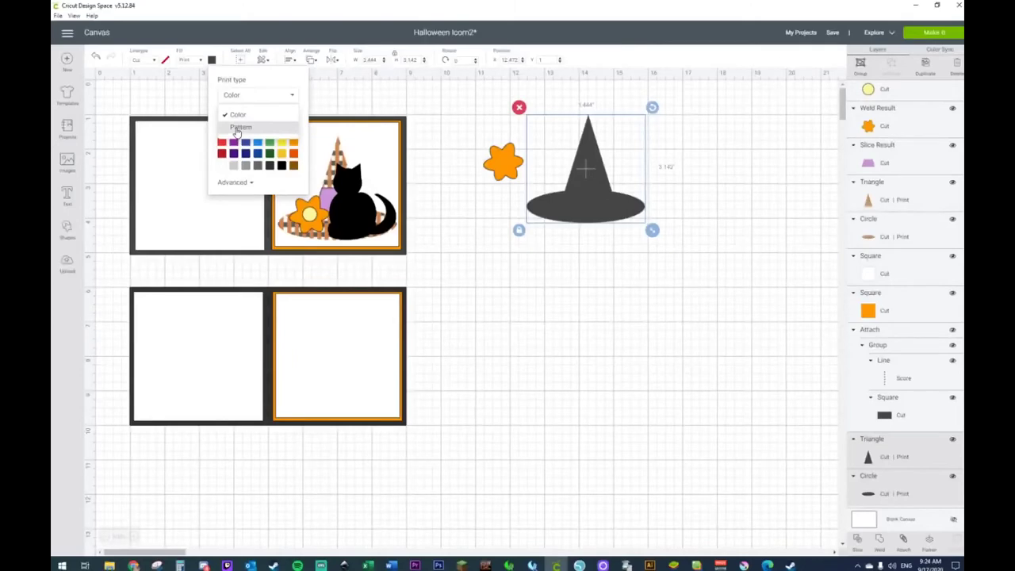
pyautogui.click(237, 129)
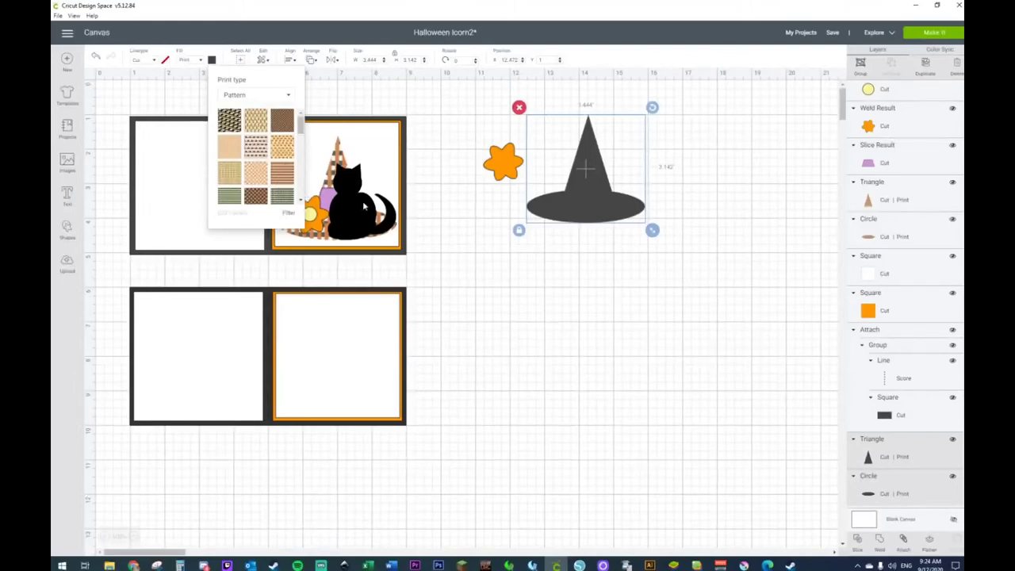
pyautogui.click(281, 179)
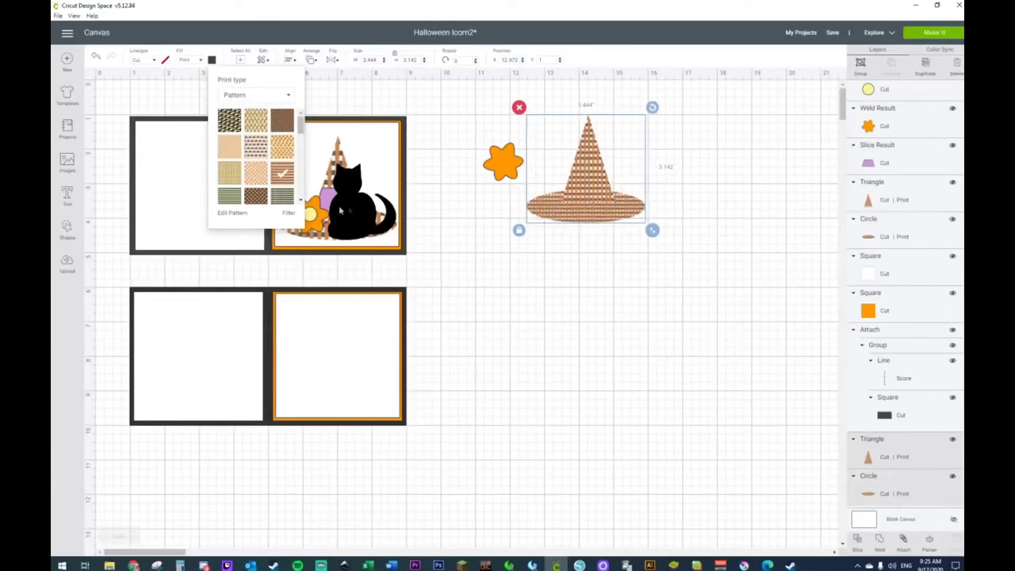
pyautogui.click(639, 257)
# Step: Enlarge the plaid pattern on the copied hat's triangle to a scale of 128
pyautogui.click(603, 182)
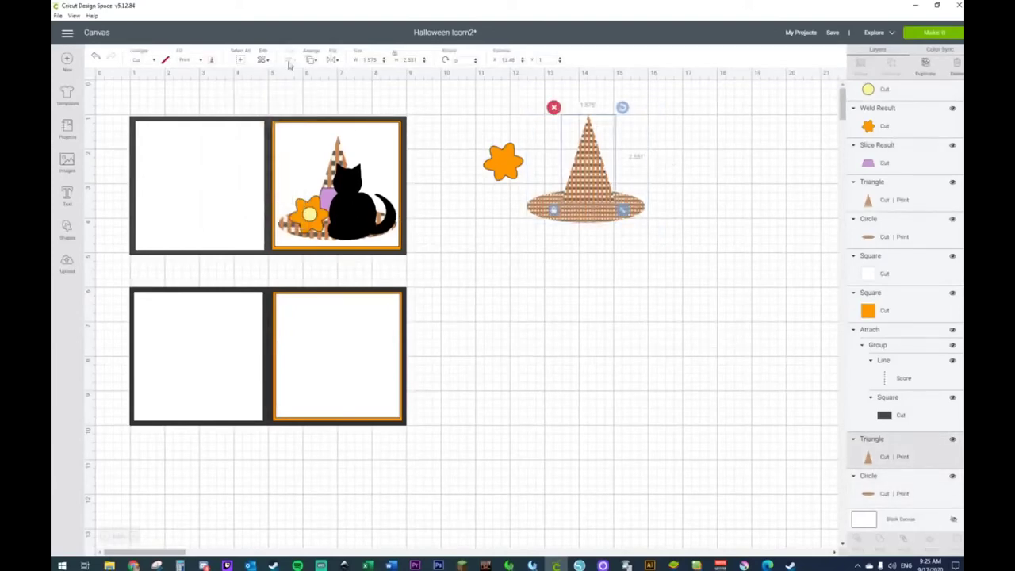
pyautogui.click(211, 62)
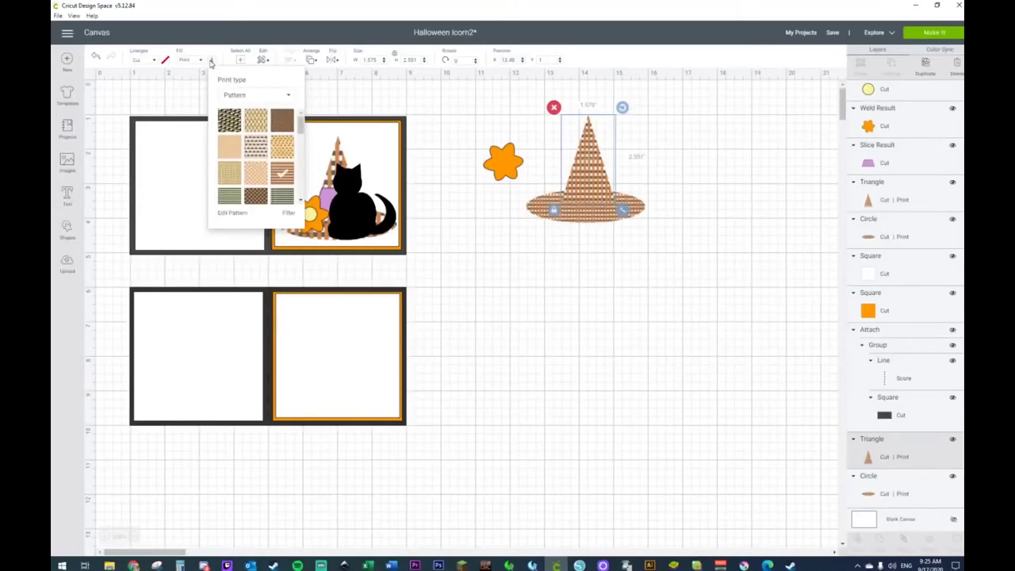
pyautogui.click(242, 214)
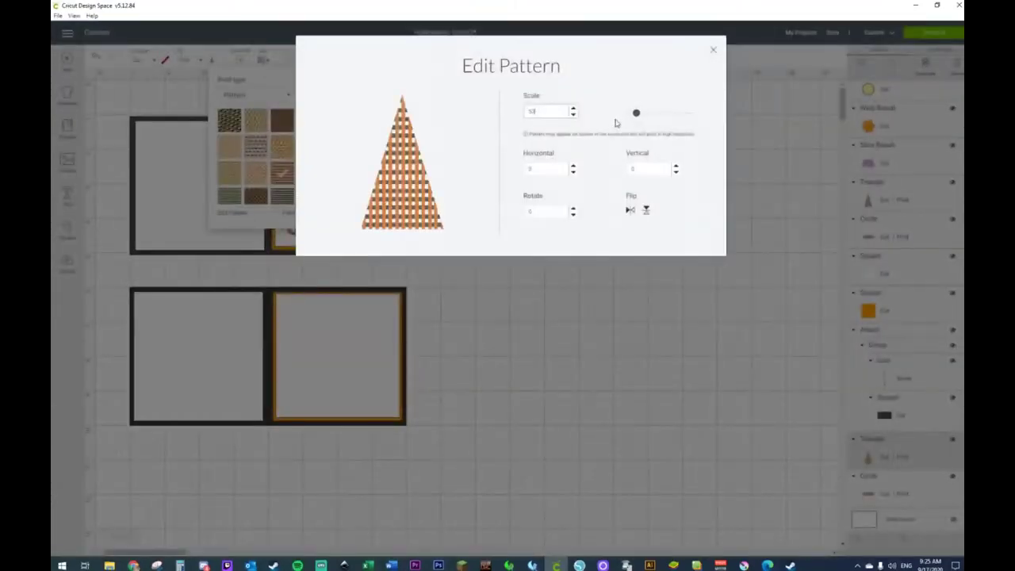
pyautogui.moveTo(637, 116); pyautogui.dragTo(648, 117)
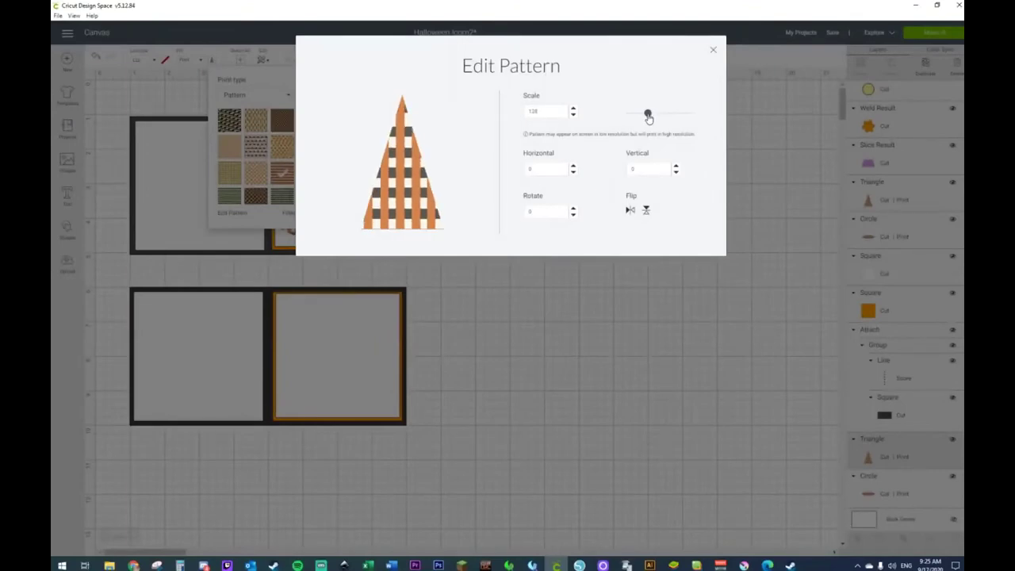
pyautogui.click(713, 50)
# Step: Enlarge the plaid pattern on the copied hat's brim ellipse to a scale of about 87
pyautogui.click(597, 220)
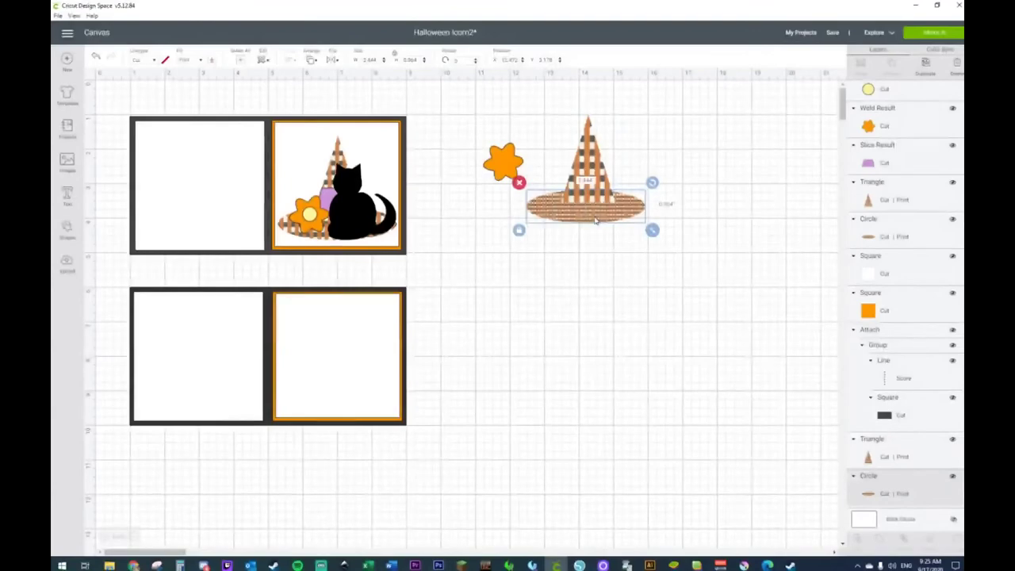
pyautogui.click(213, 61)
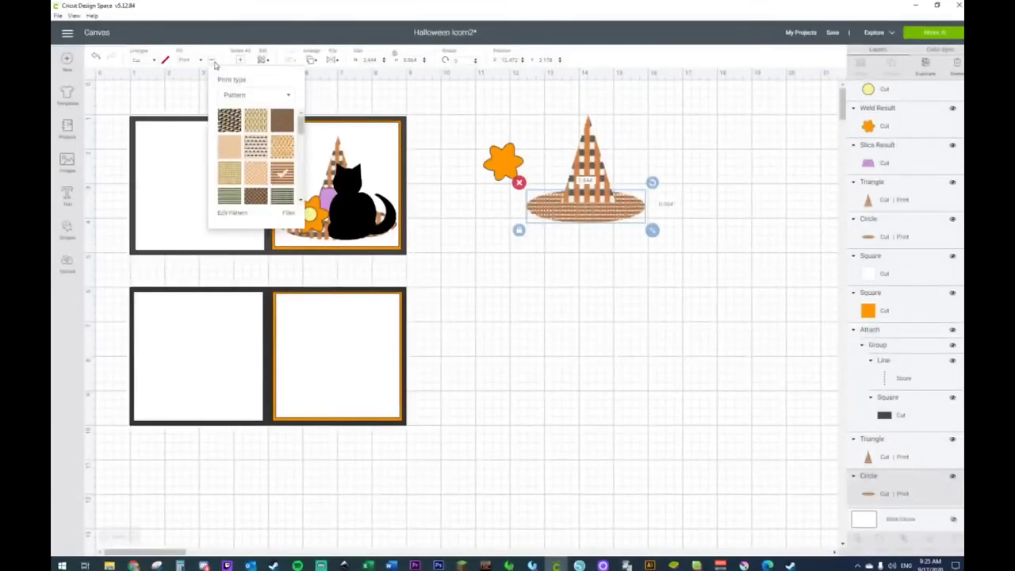
pyautogui.click(232, 212)
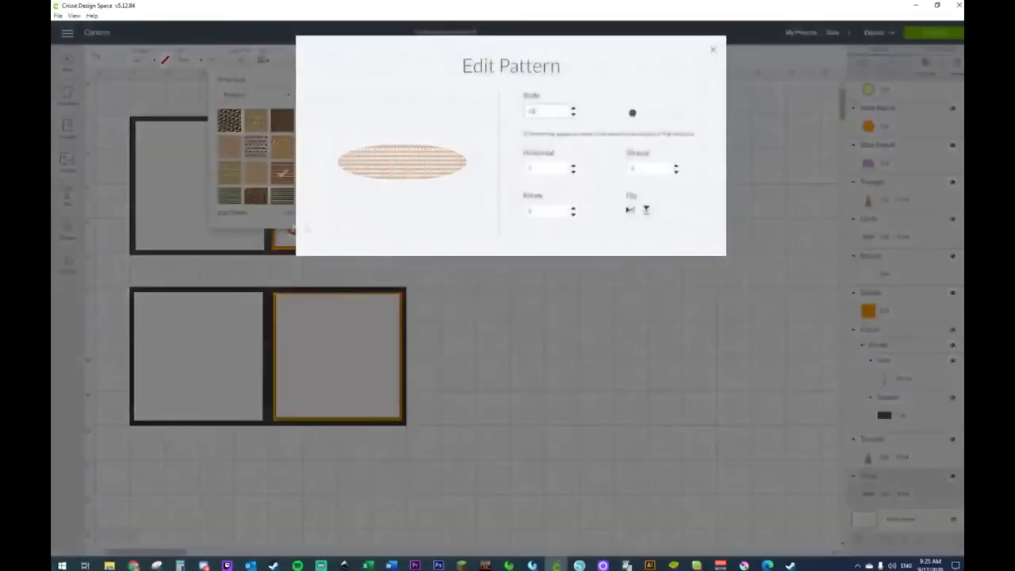
pyautogui.moveTo(633, 116); pyautogui.dragTo(643, 116)
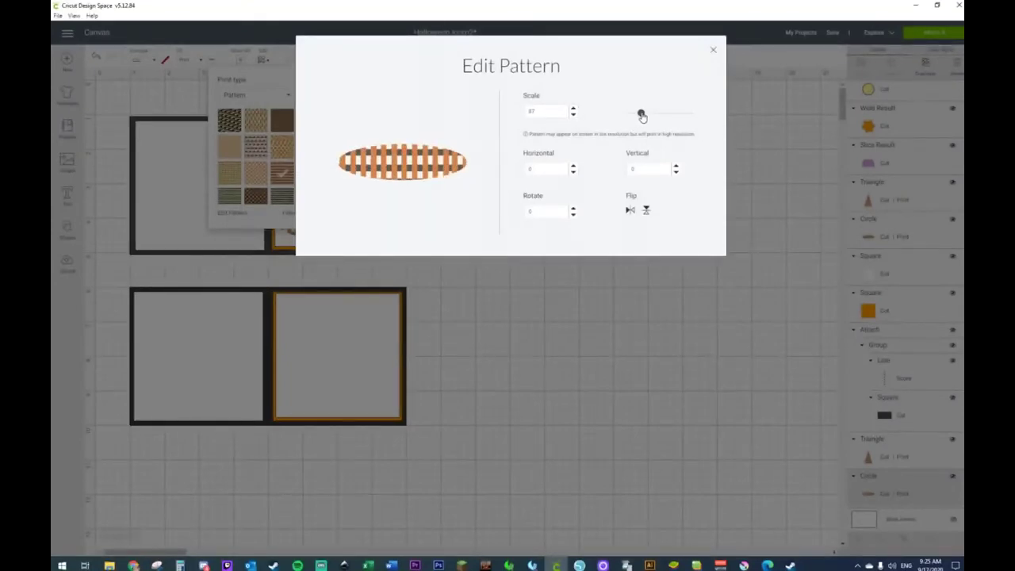
pyautogui.click(713, 50)
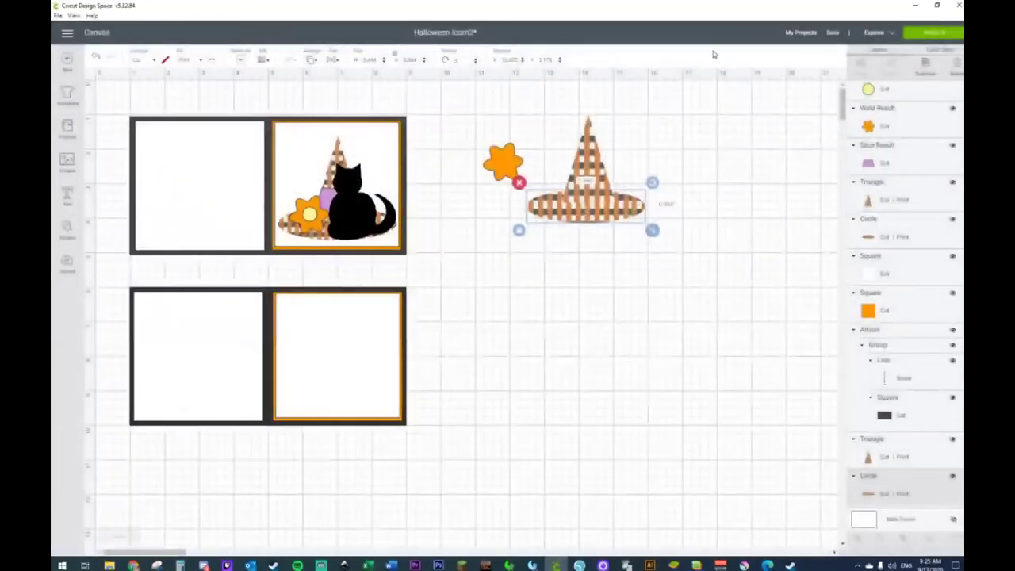
# Step: Nudge the patterned brim ellipse sideways beneath the copied triangle to check its alignment
pyautogui.click(632, 295)
pyautogui.moveTo(601, 223); pyautogui.dragTo(603, 223)
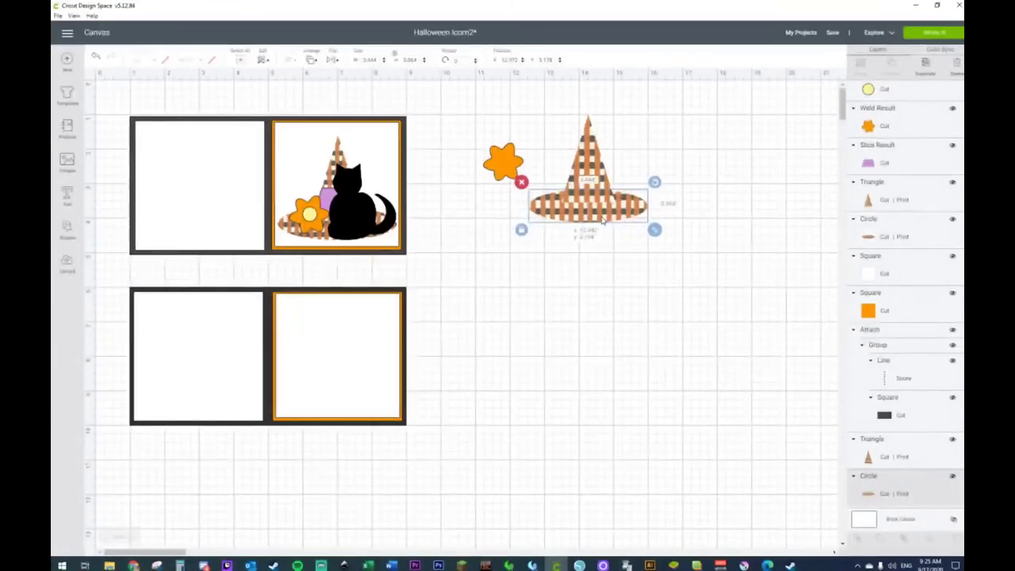
pyautogui.click(627, 265)
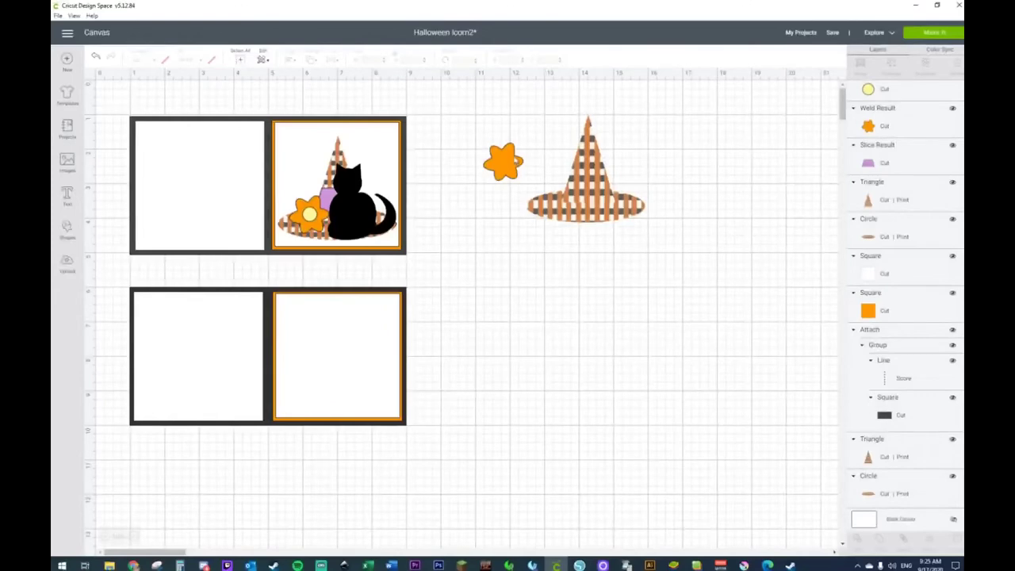
# Step: Delete the copied flower and hat beside the cards, along with the entire blank second card, leaving only the cat card
pyautogui.click(516, 162)
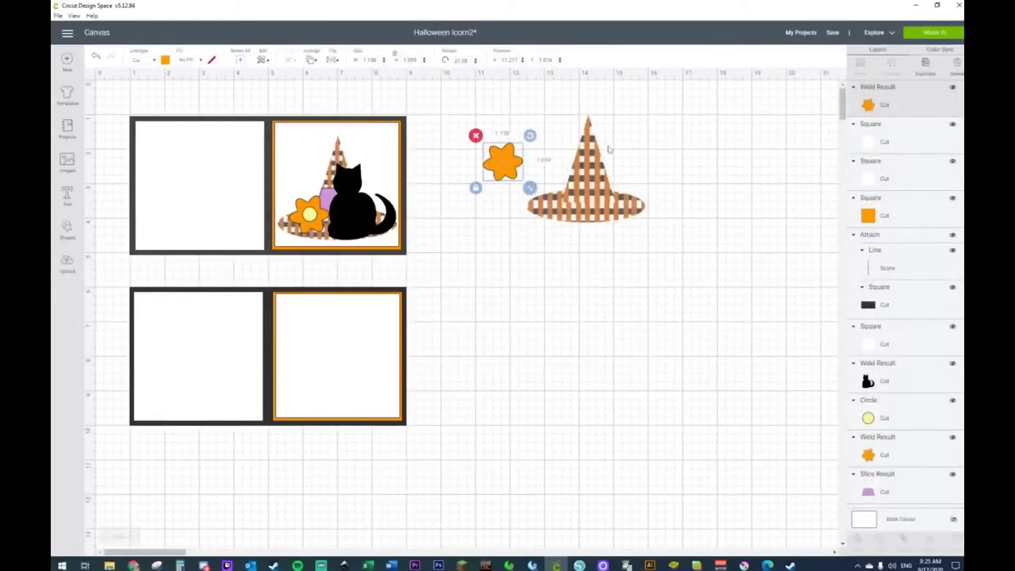
pyautogui.click(670, 138)
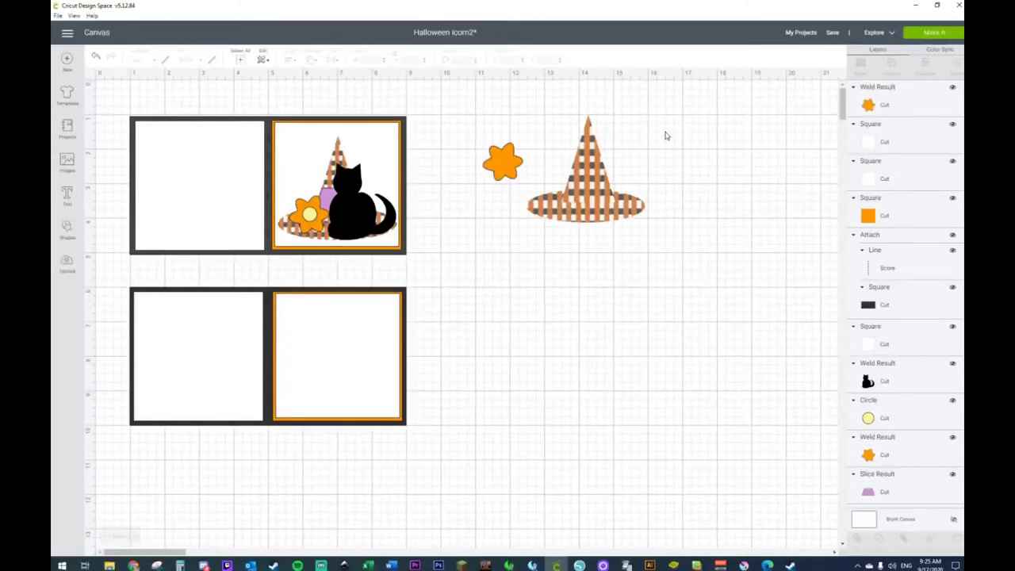
pyautogui.moveTo(480, 124); pyautogui.dragTo(711, 240)
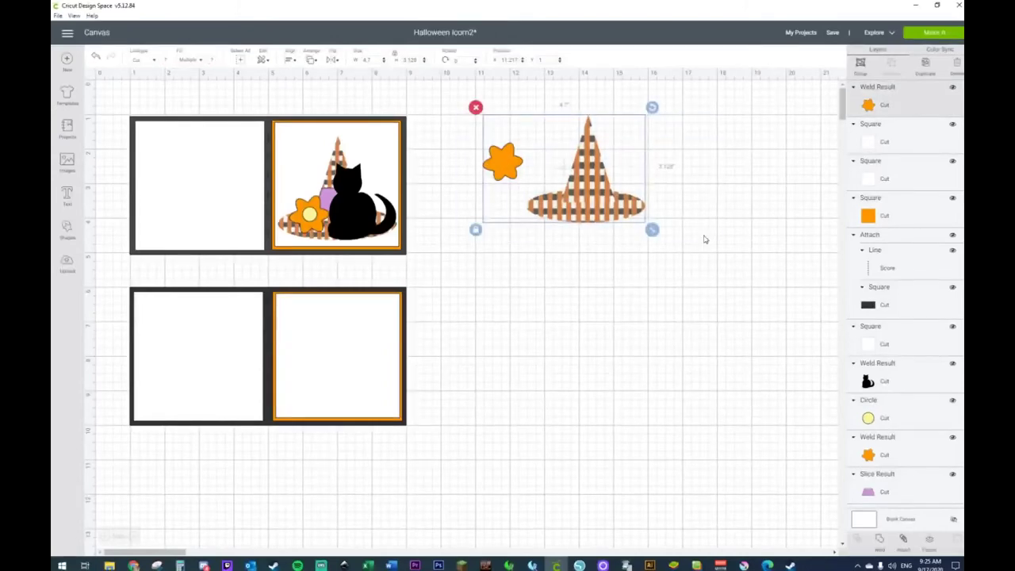
pyautogui.press('Delete')
pyautogui.moveTo(491, 304); pyautogui.dragTo(72, 447)
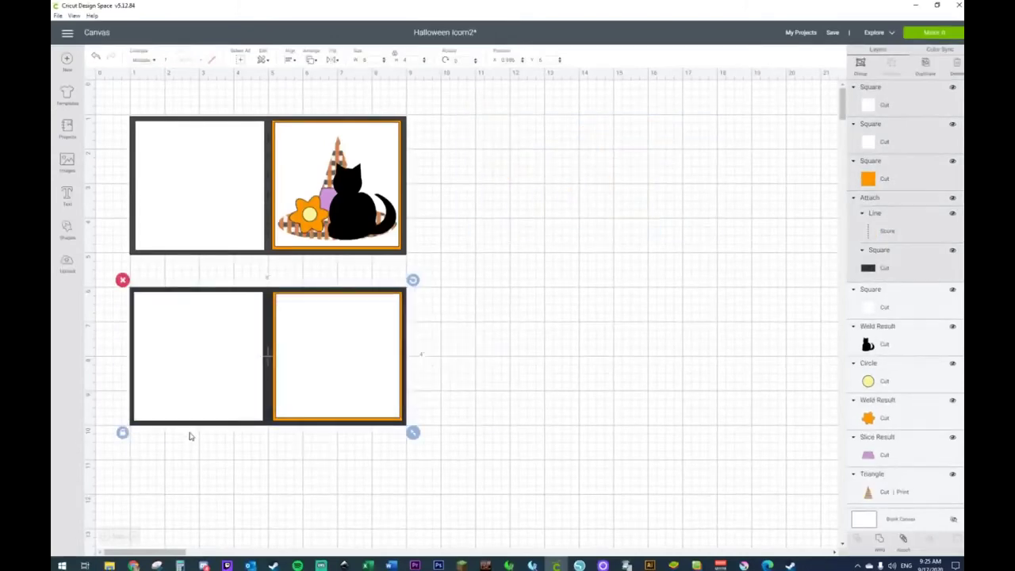
pyautogui.press('Delete')
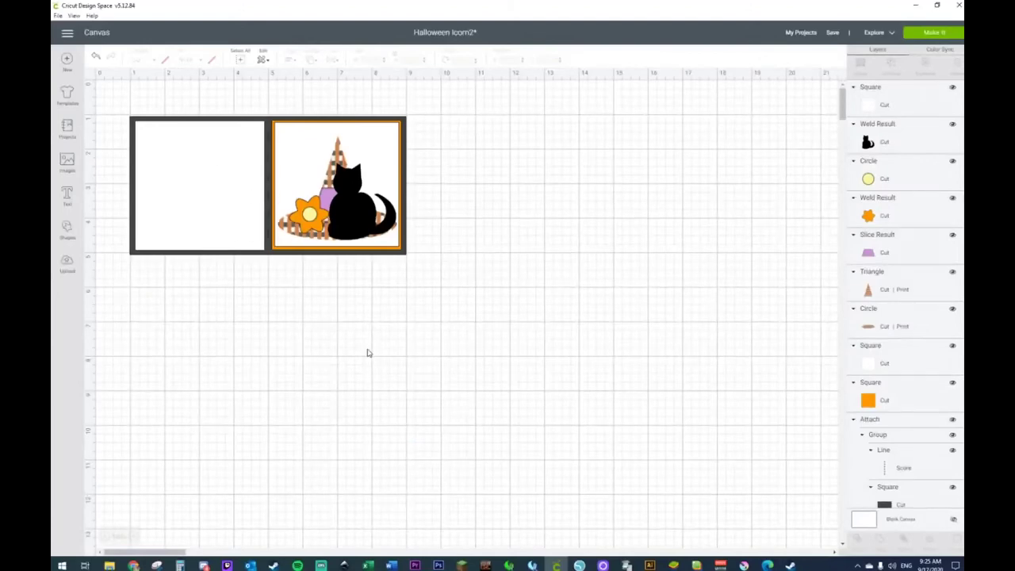
# Step: Send the finished cat card project on to cutting preparation with Make It
pyautogui.click(922, 36)
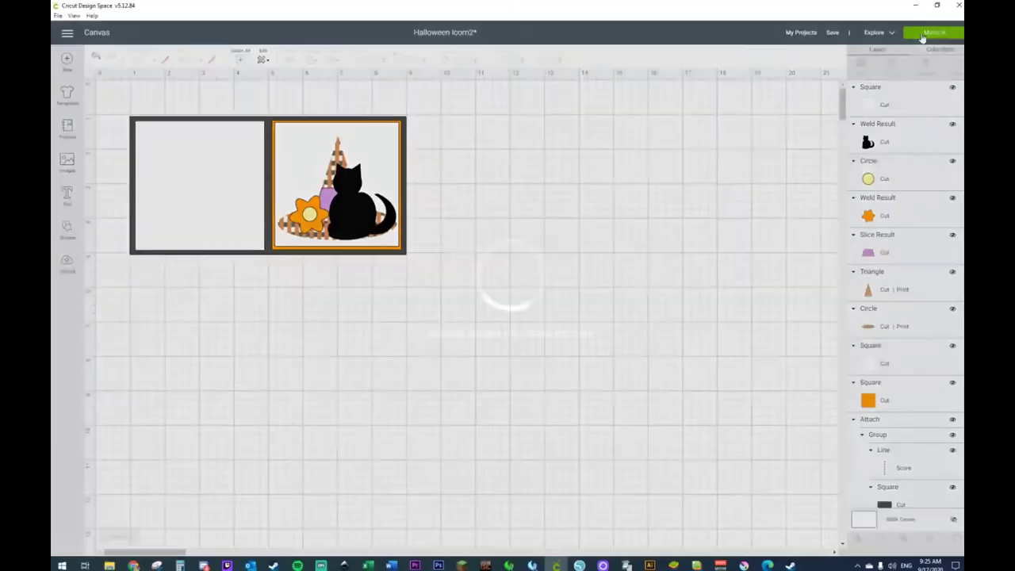